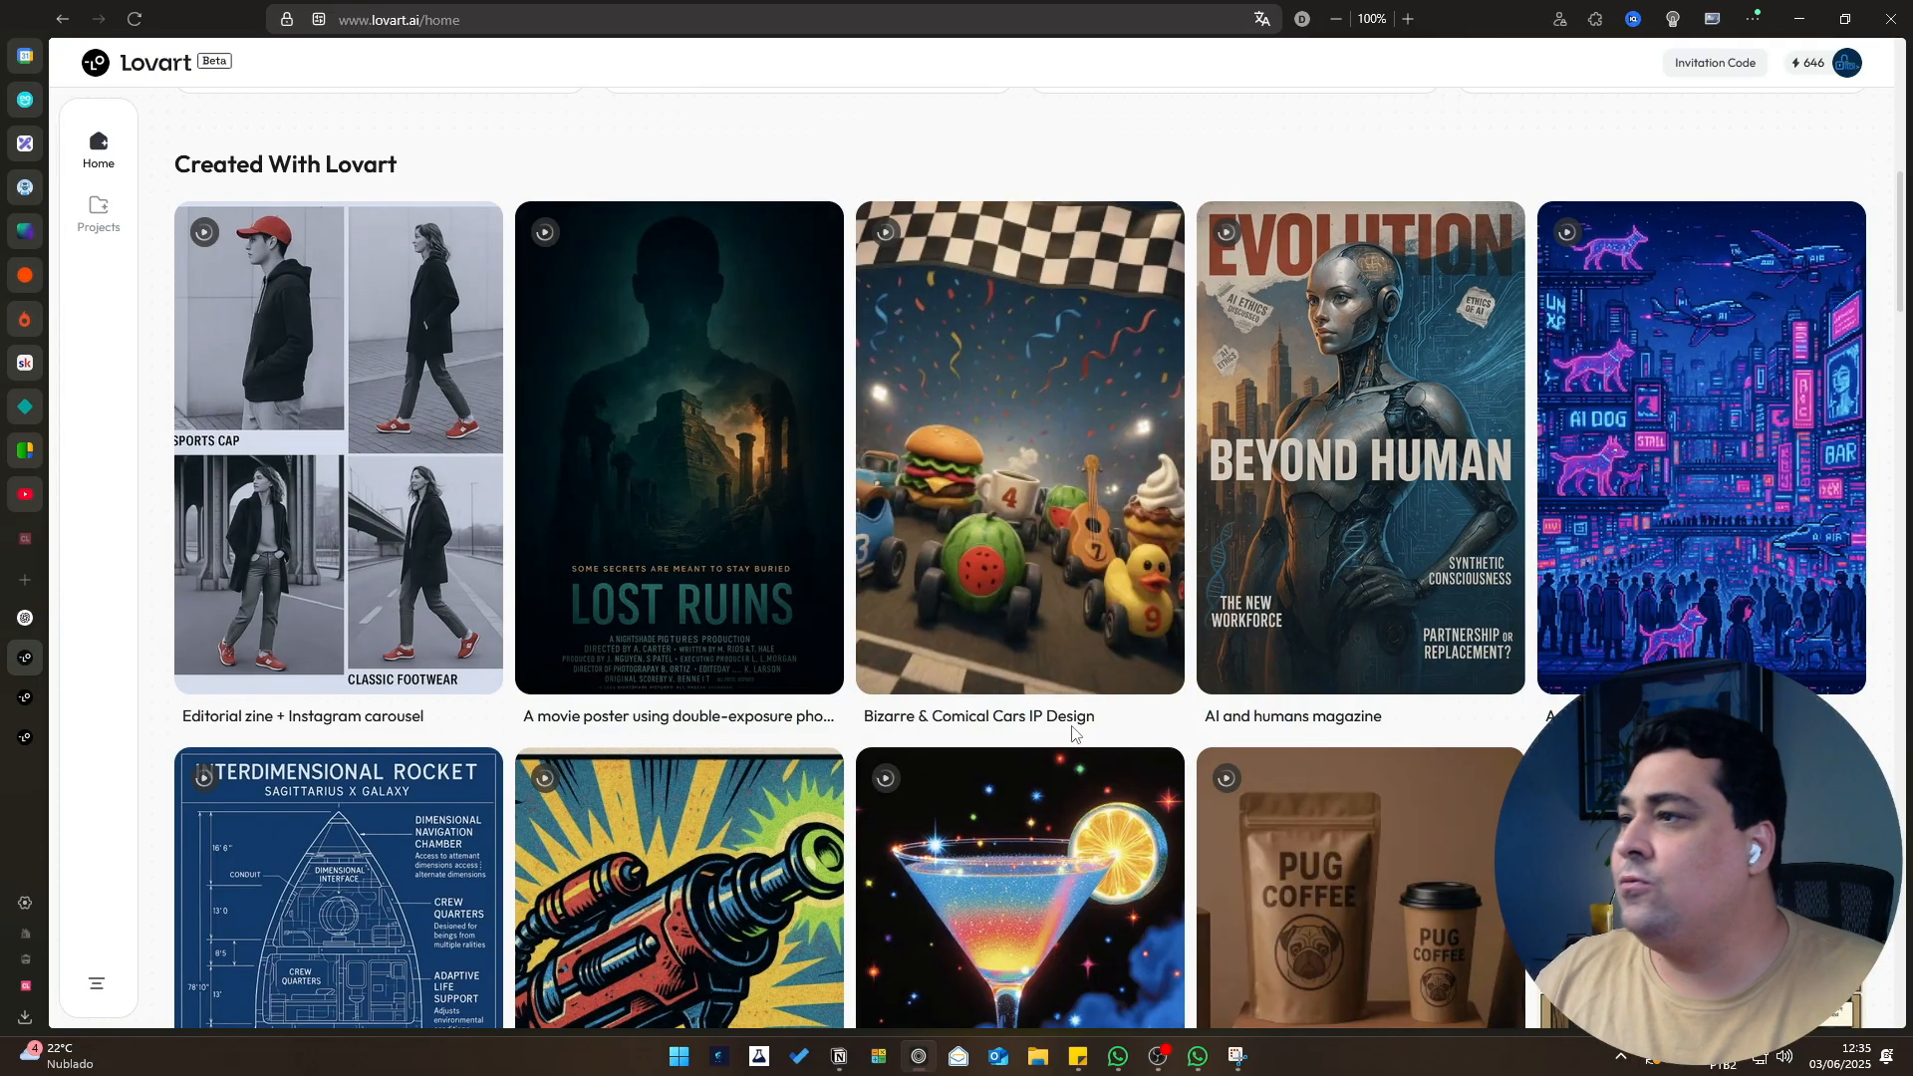
Open the "Packaging for coffee brands" example from the Created With Lovart gallery.
scroll(1368, 594, "down", 2)
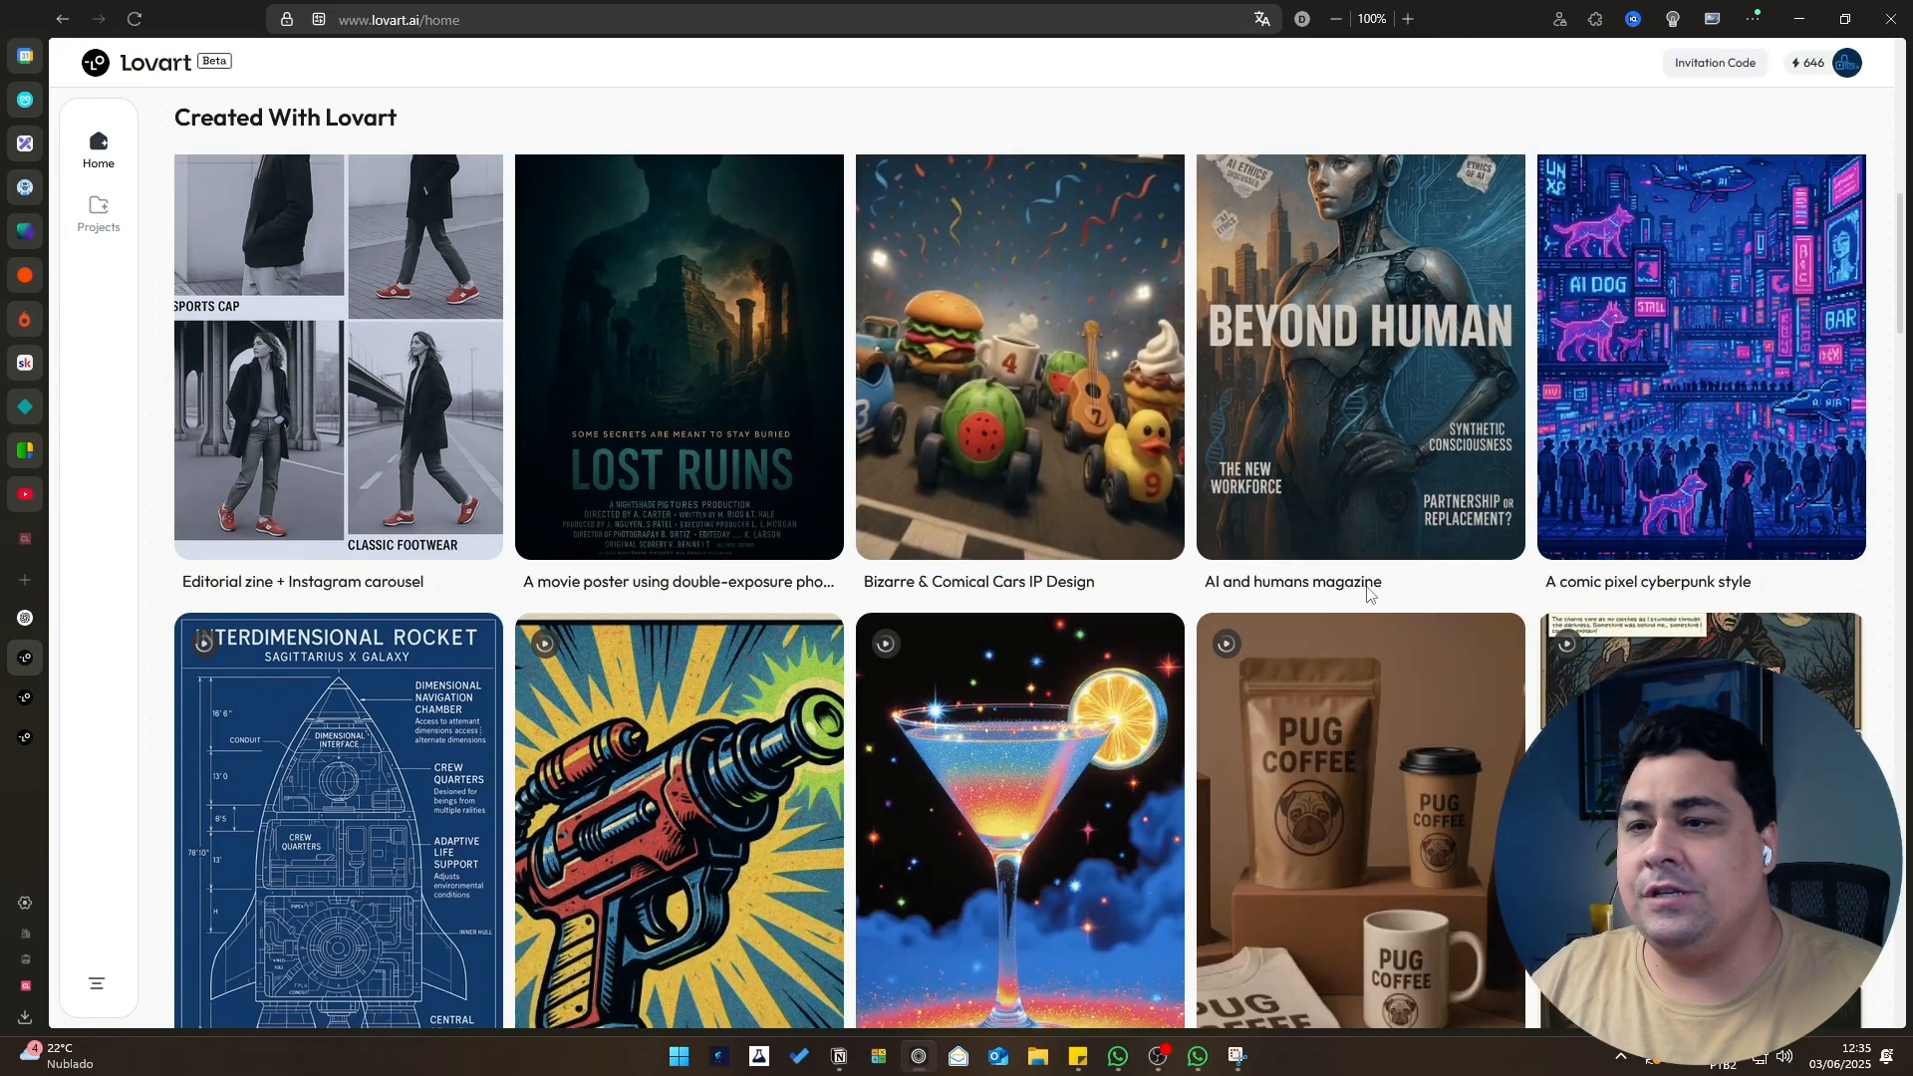
scroll(1368, 594, "down", 5)
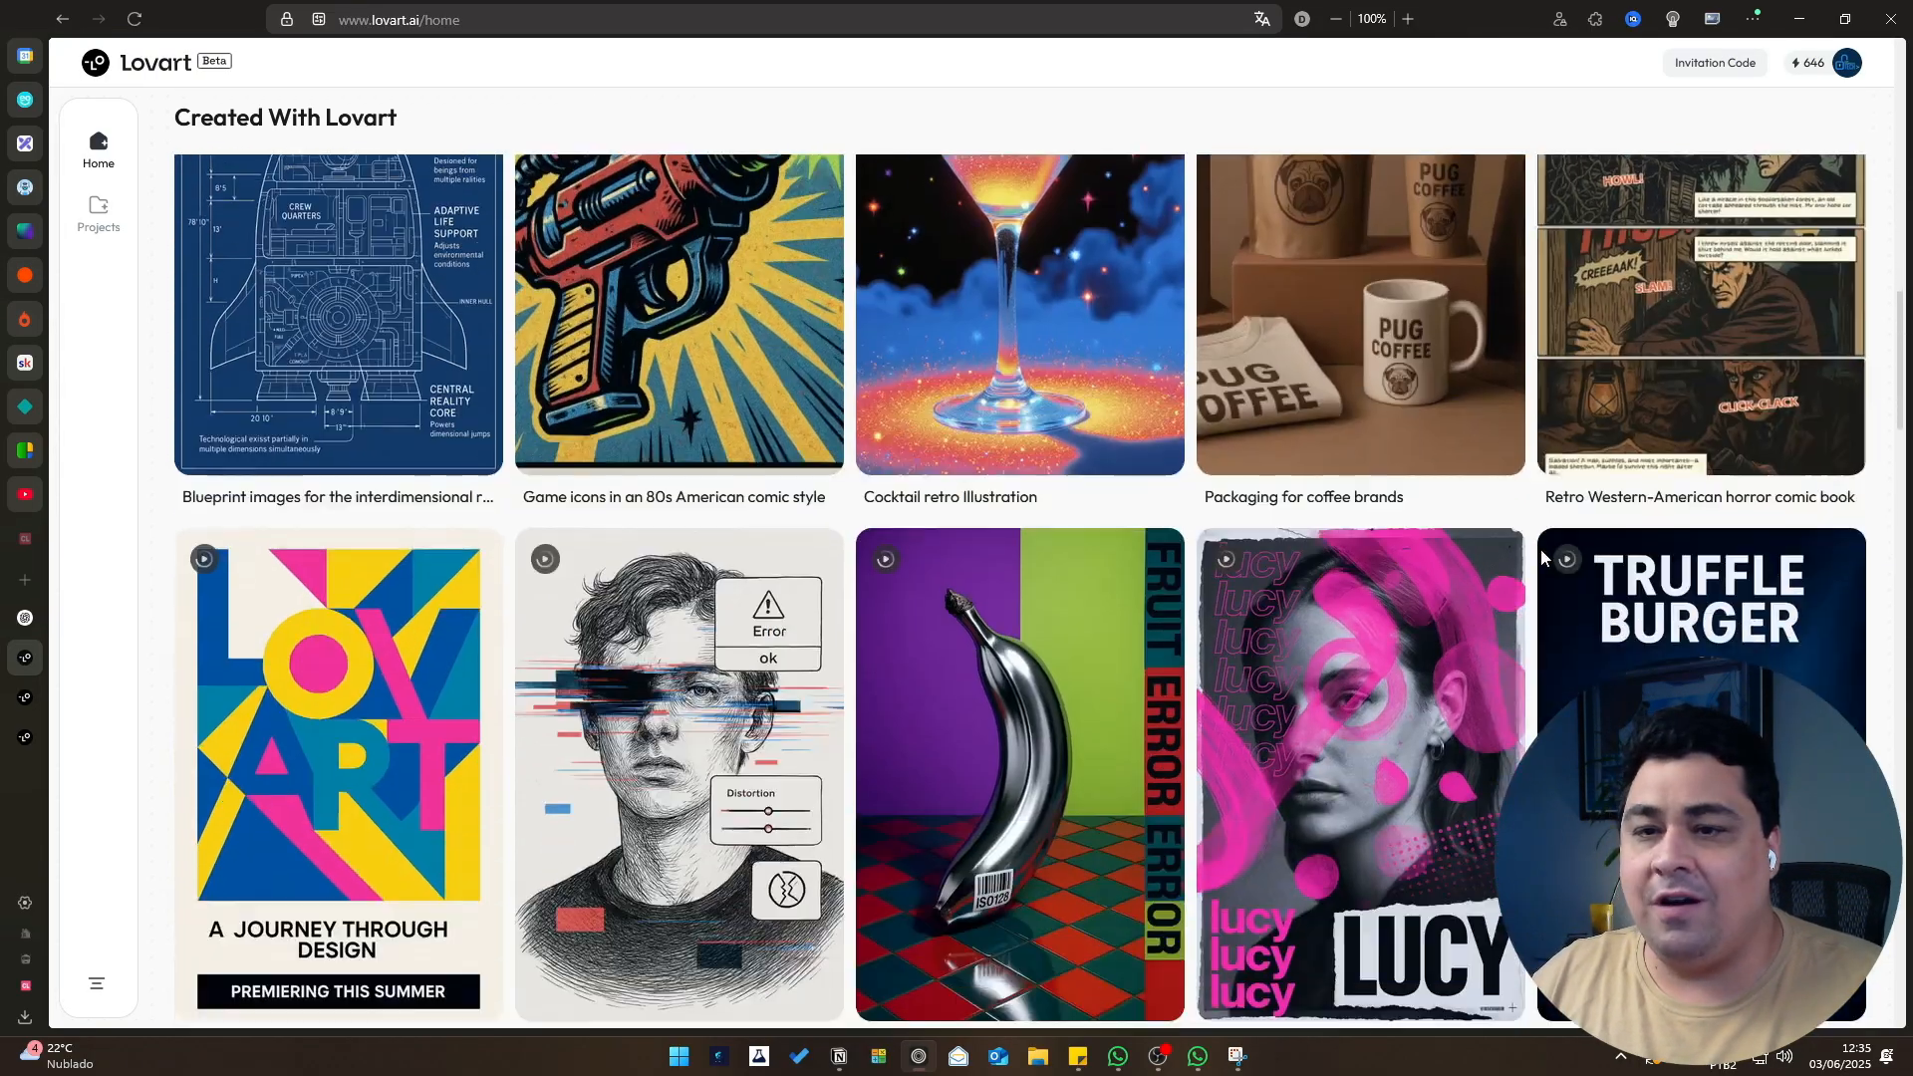
scroll(1542, 556, "down", 10)
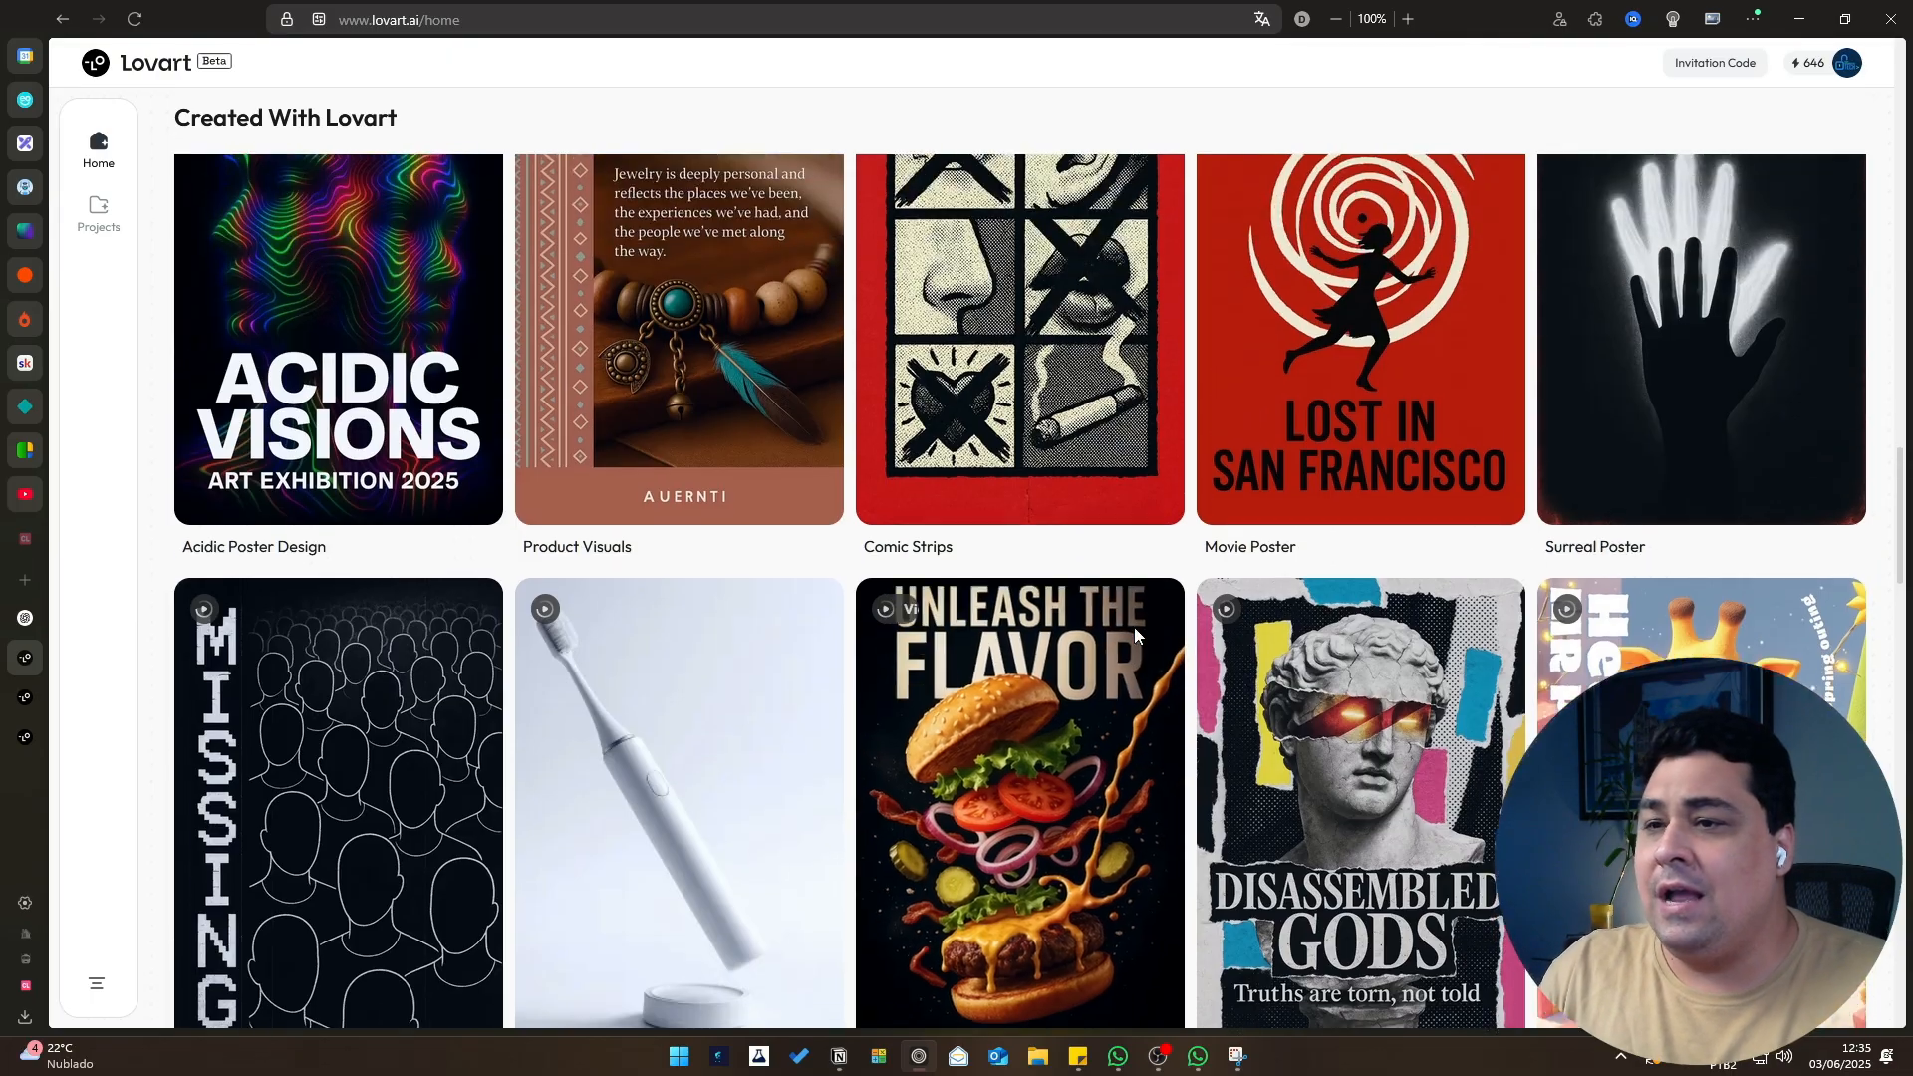
scroll(1149, 655, "up", 6)
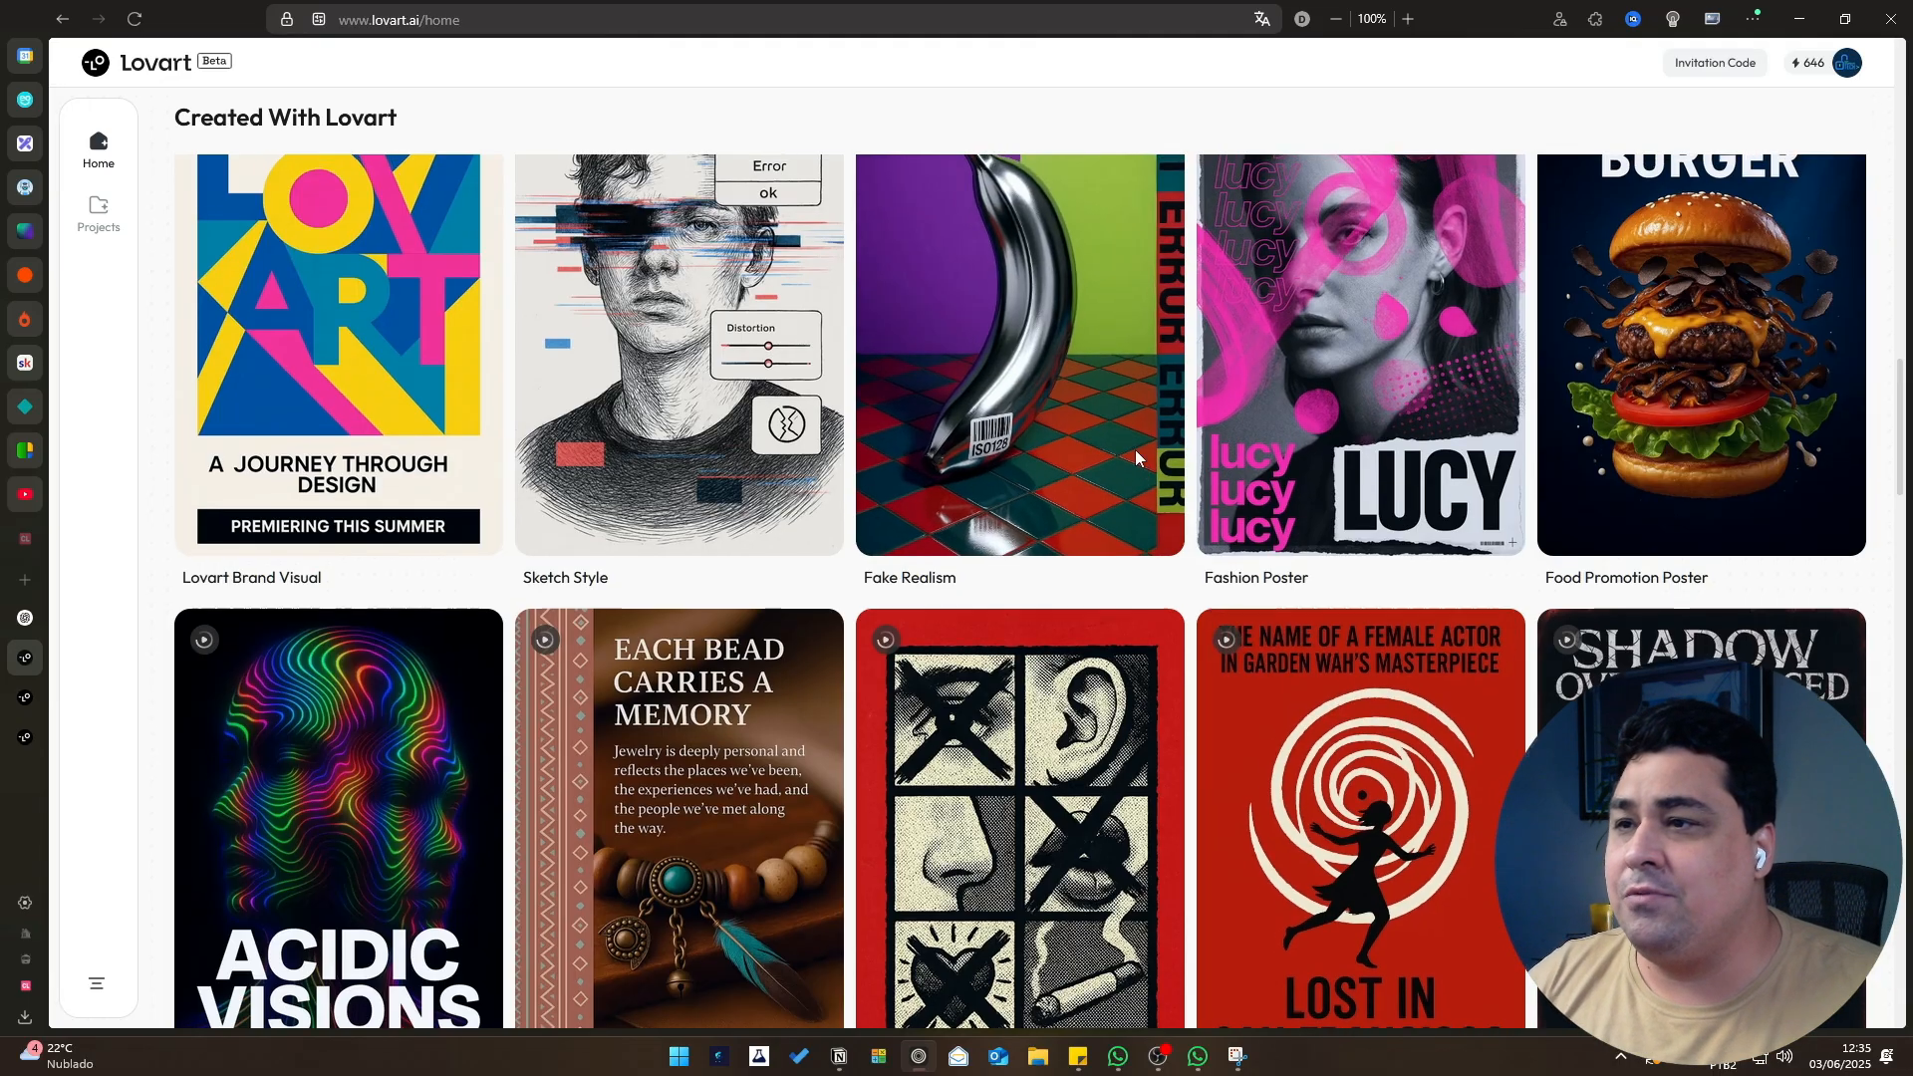
scroll(1310, 342, "up", 5)
left_click(1347, 451)
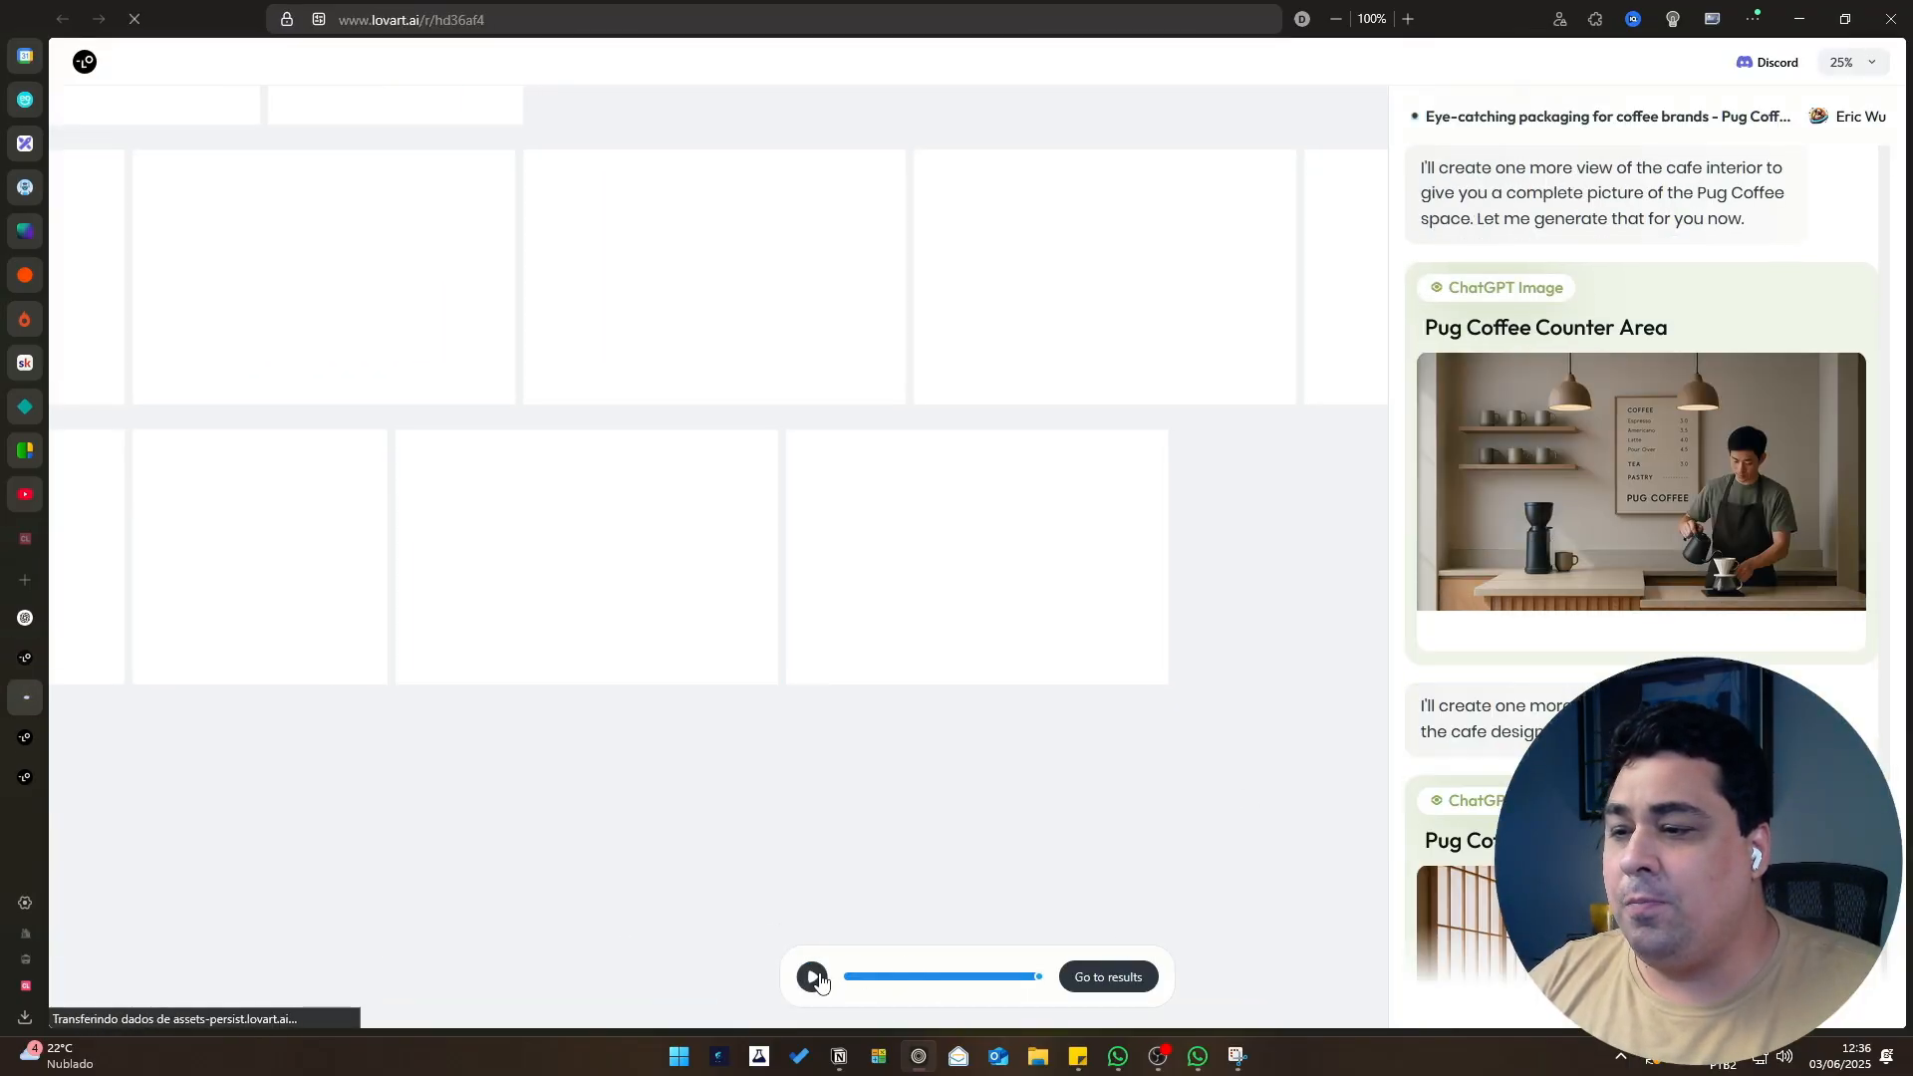
left_click(812, 976)
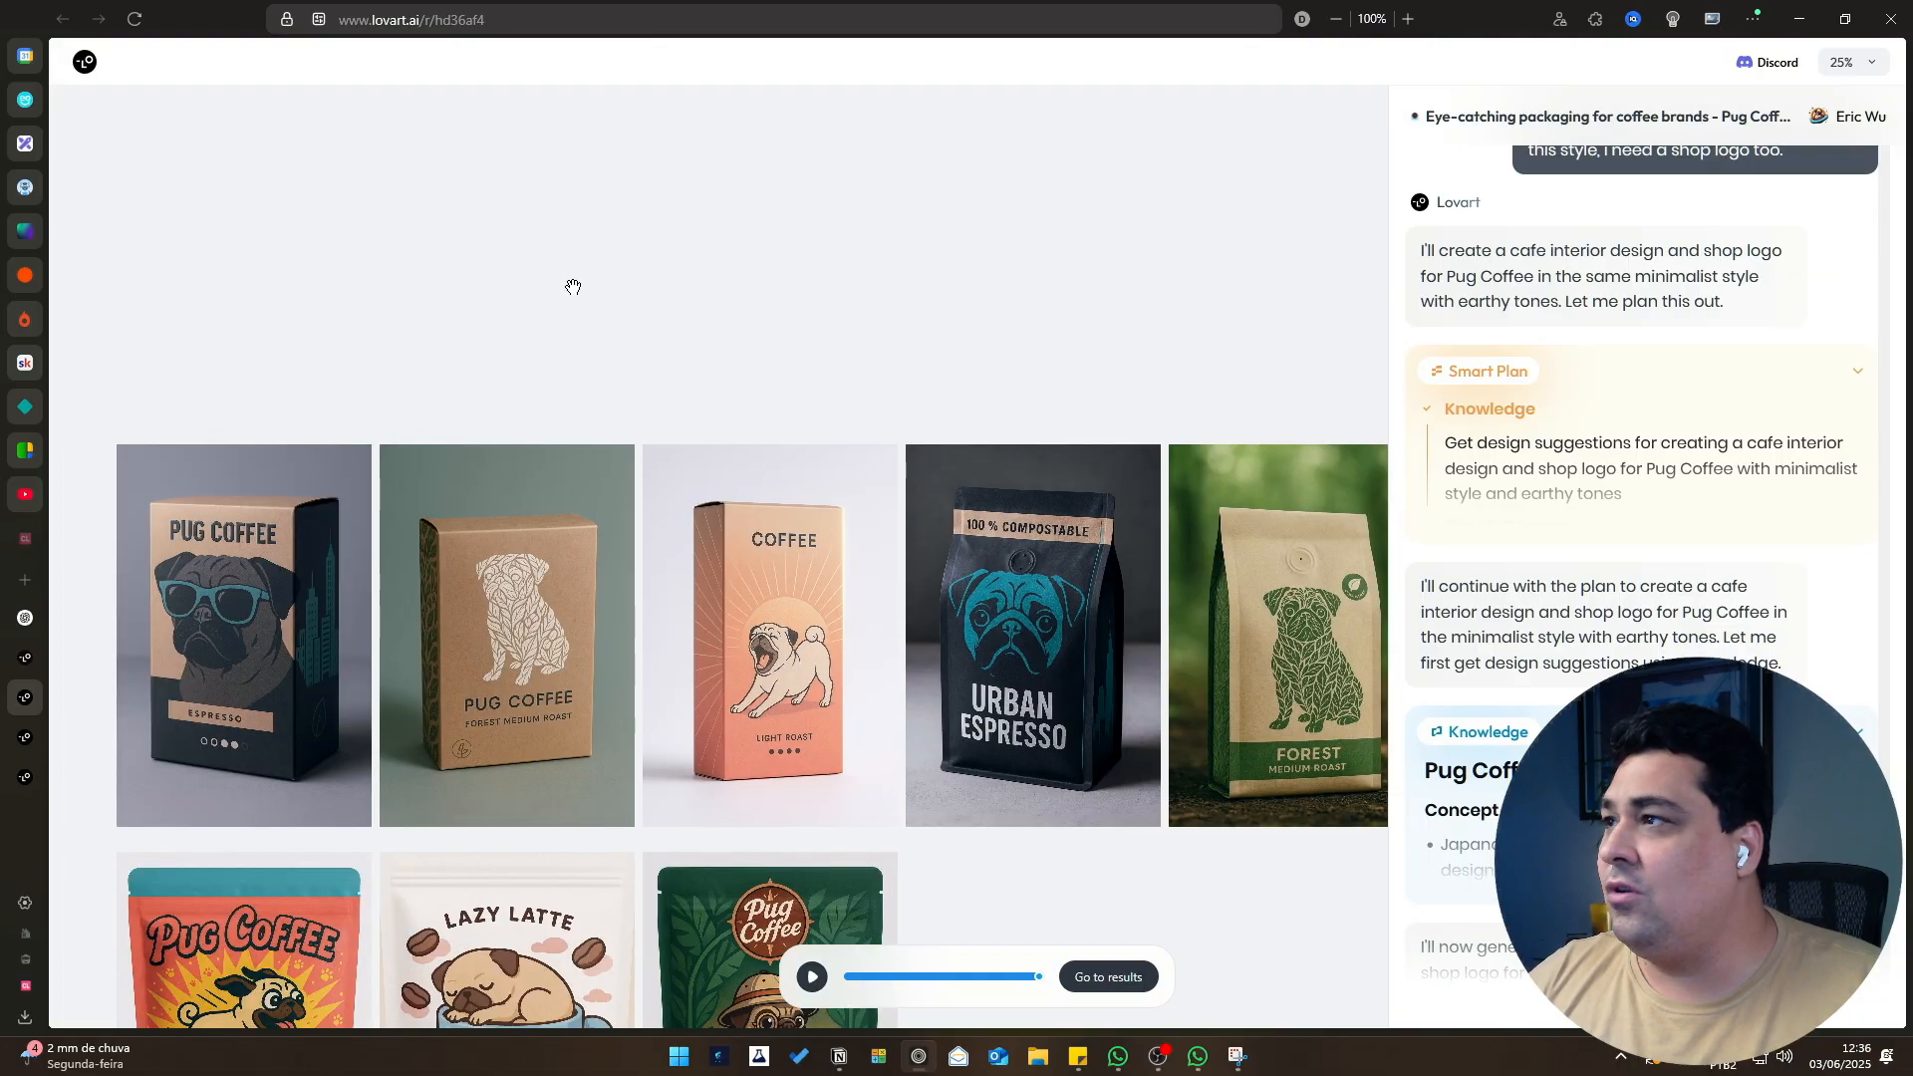
Examine the first row of Pug Coffee box and bag mockups up close, from the Espresso box to the Light Roast bag.
left_click_drag(573, 287, 734, 137)
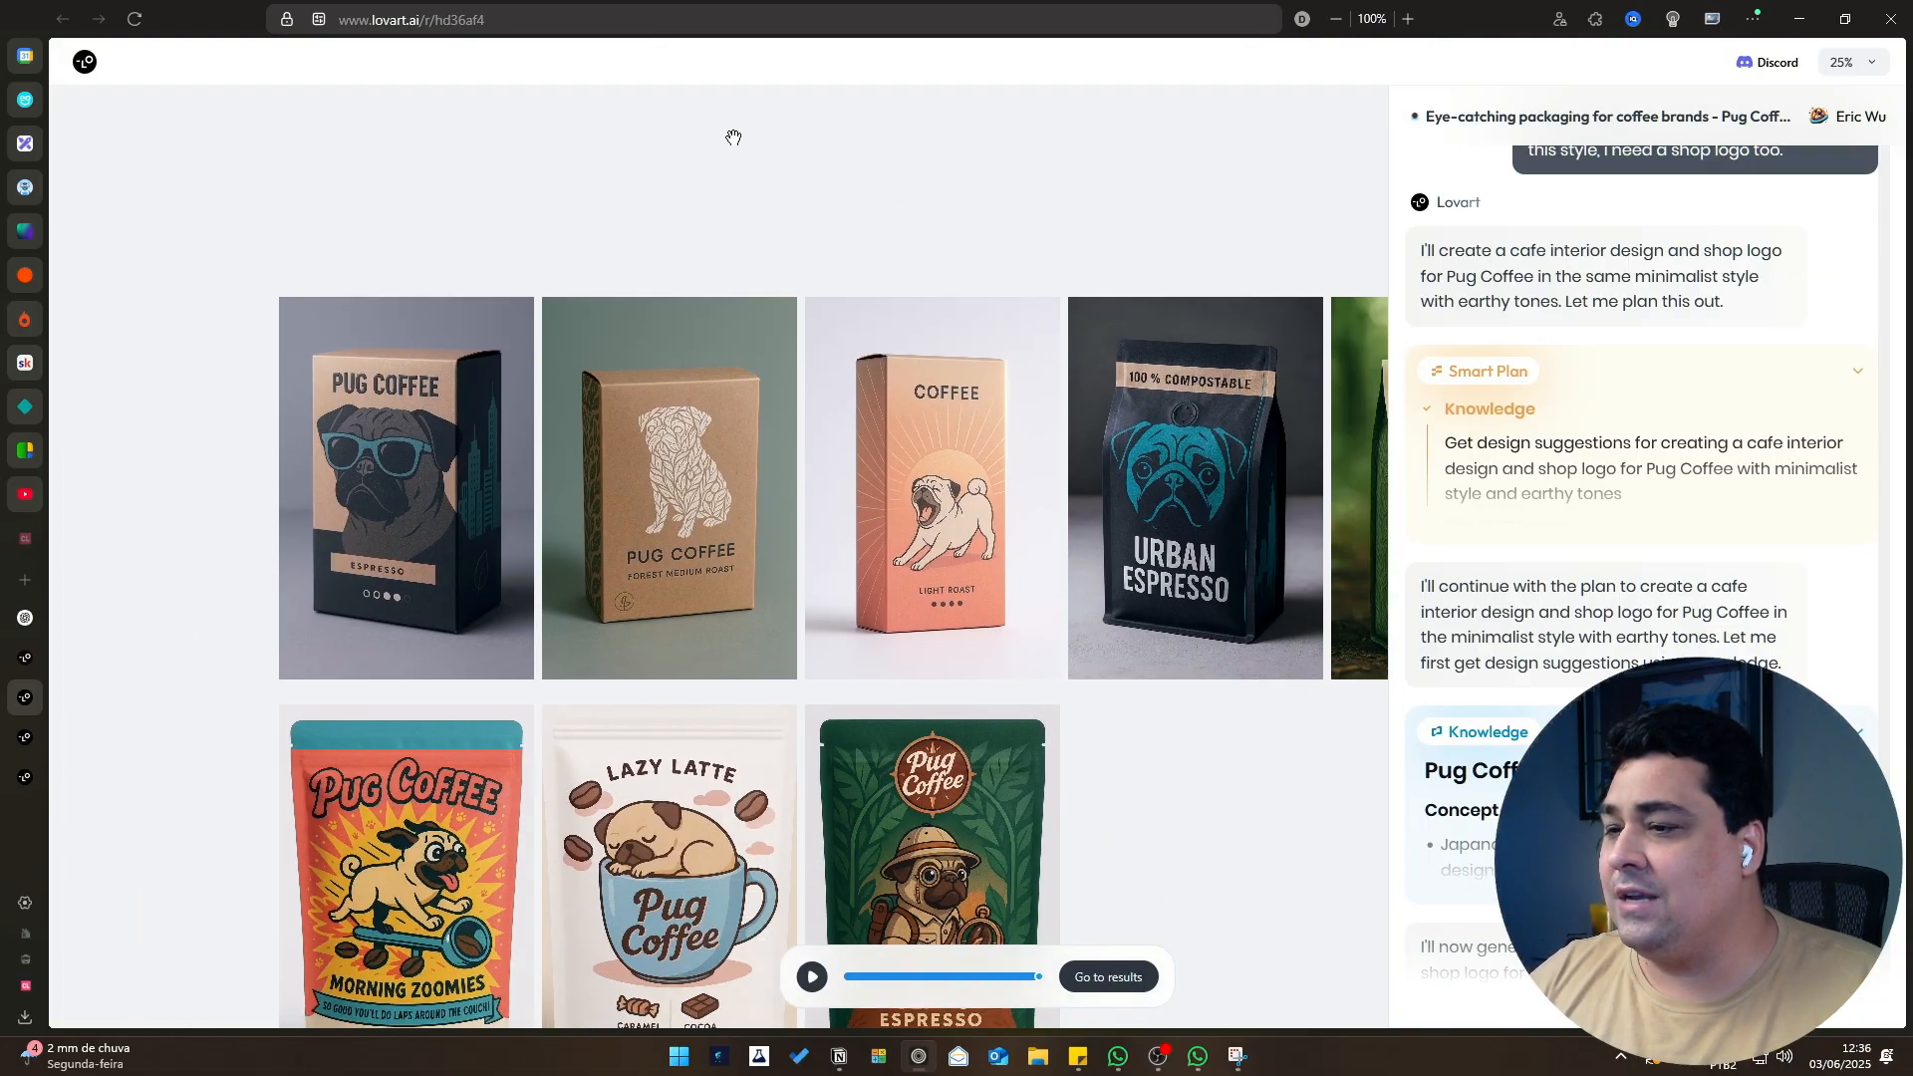
scroll(1068, 684, "down", 3)
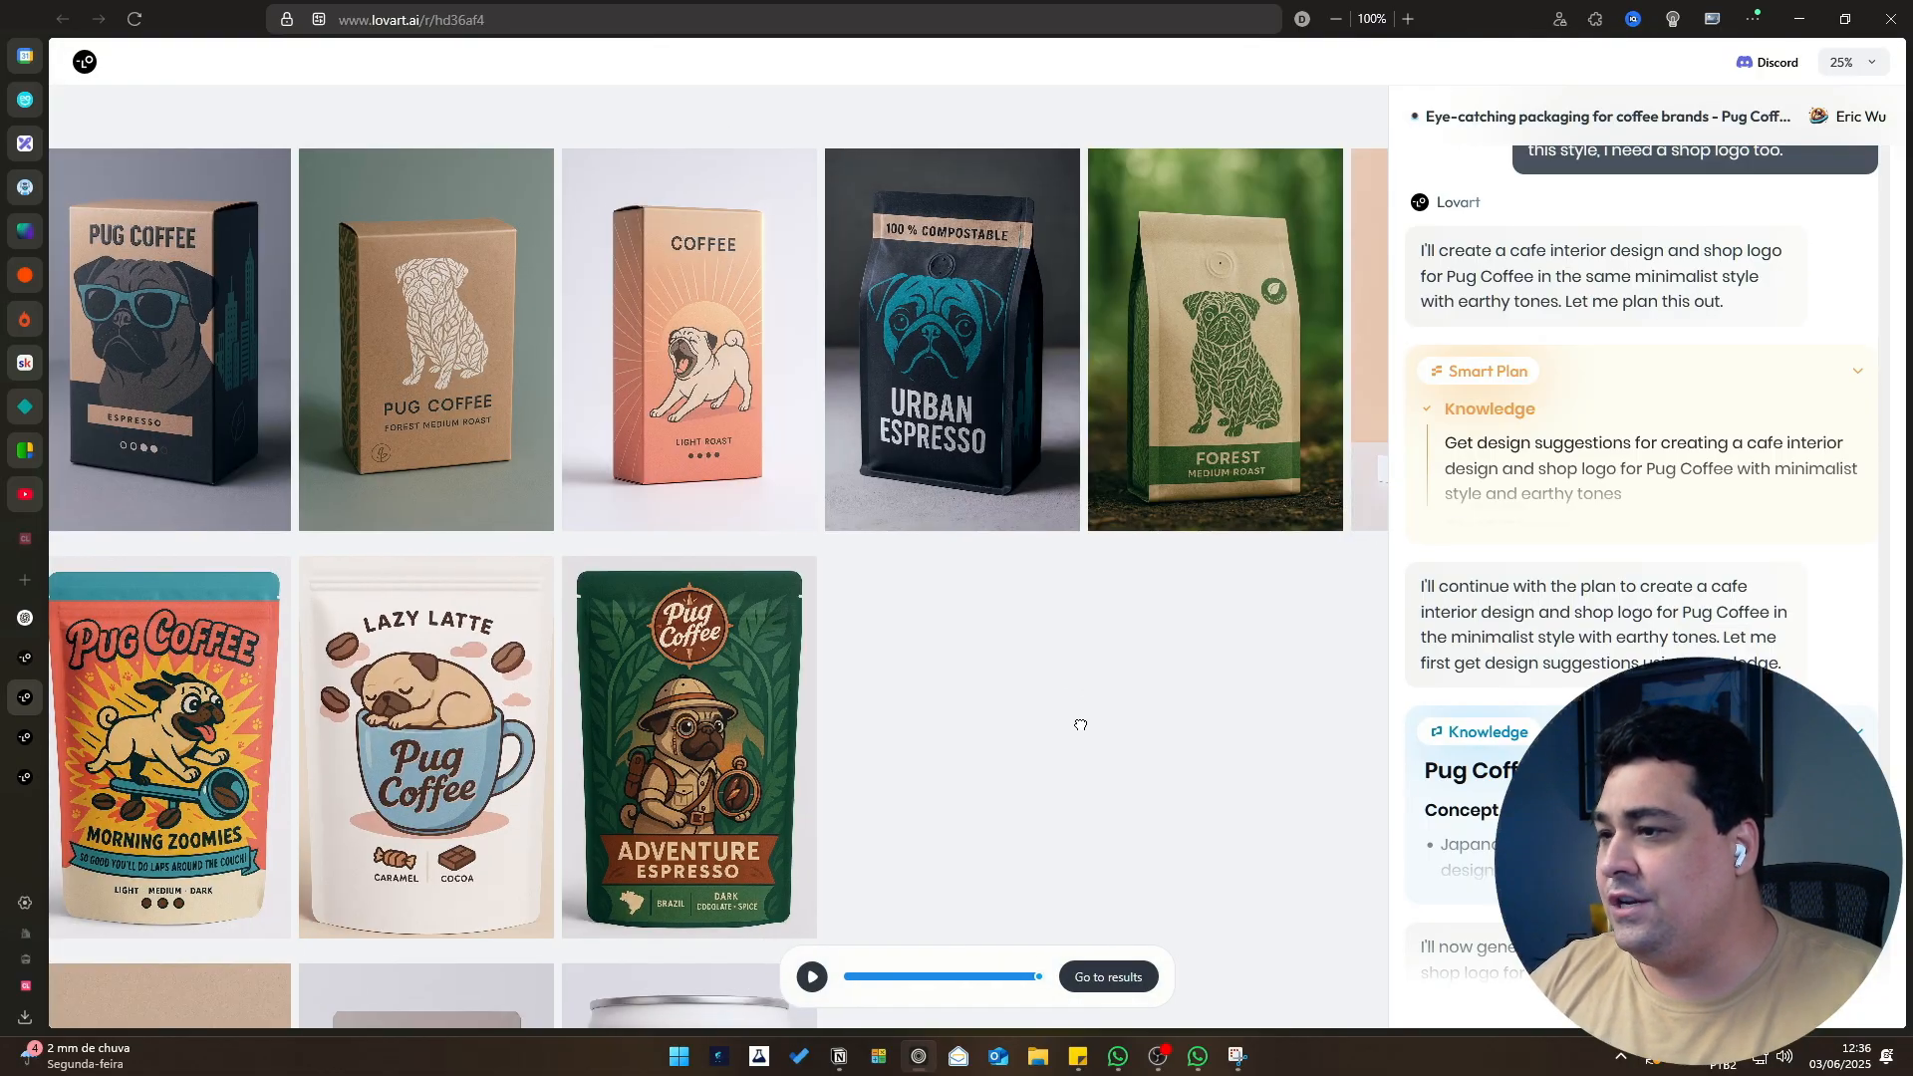
scroll(1063, 684, "down", 2, "ctrl")
left_click_drag(1063, 684, 901, 654)
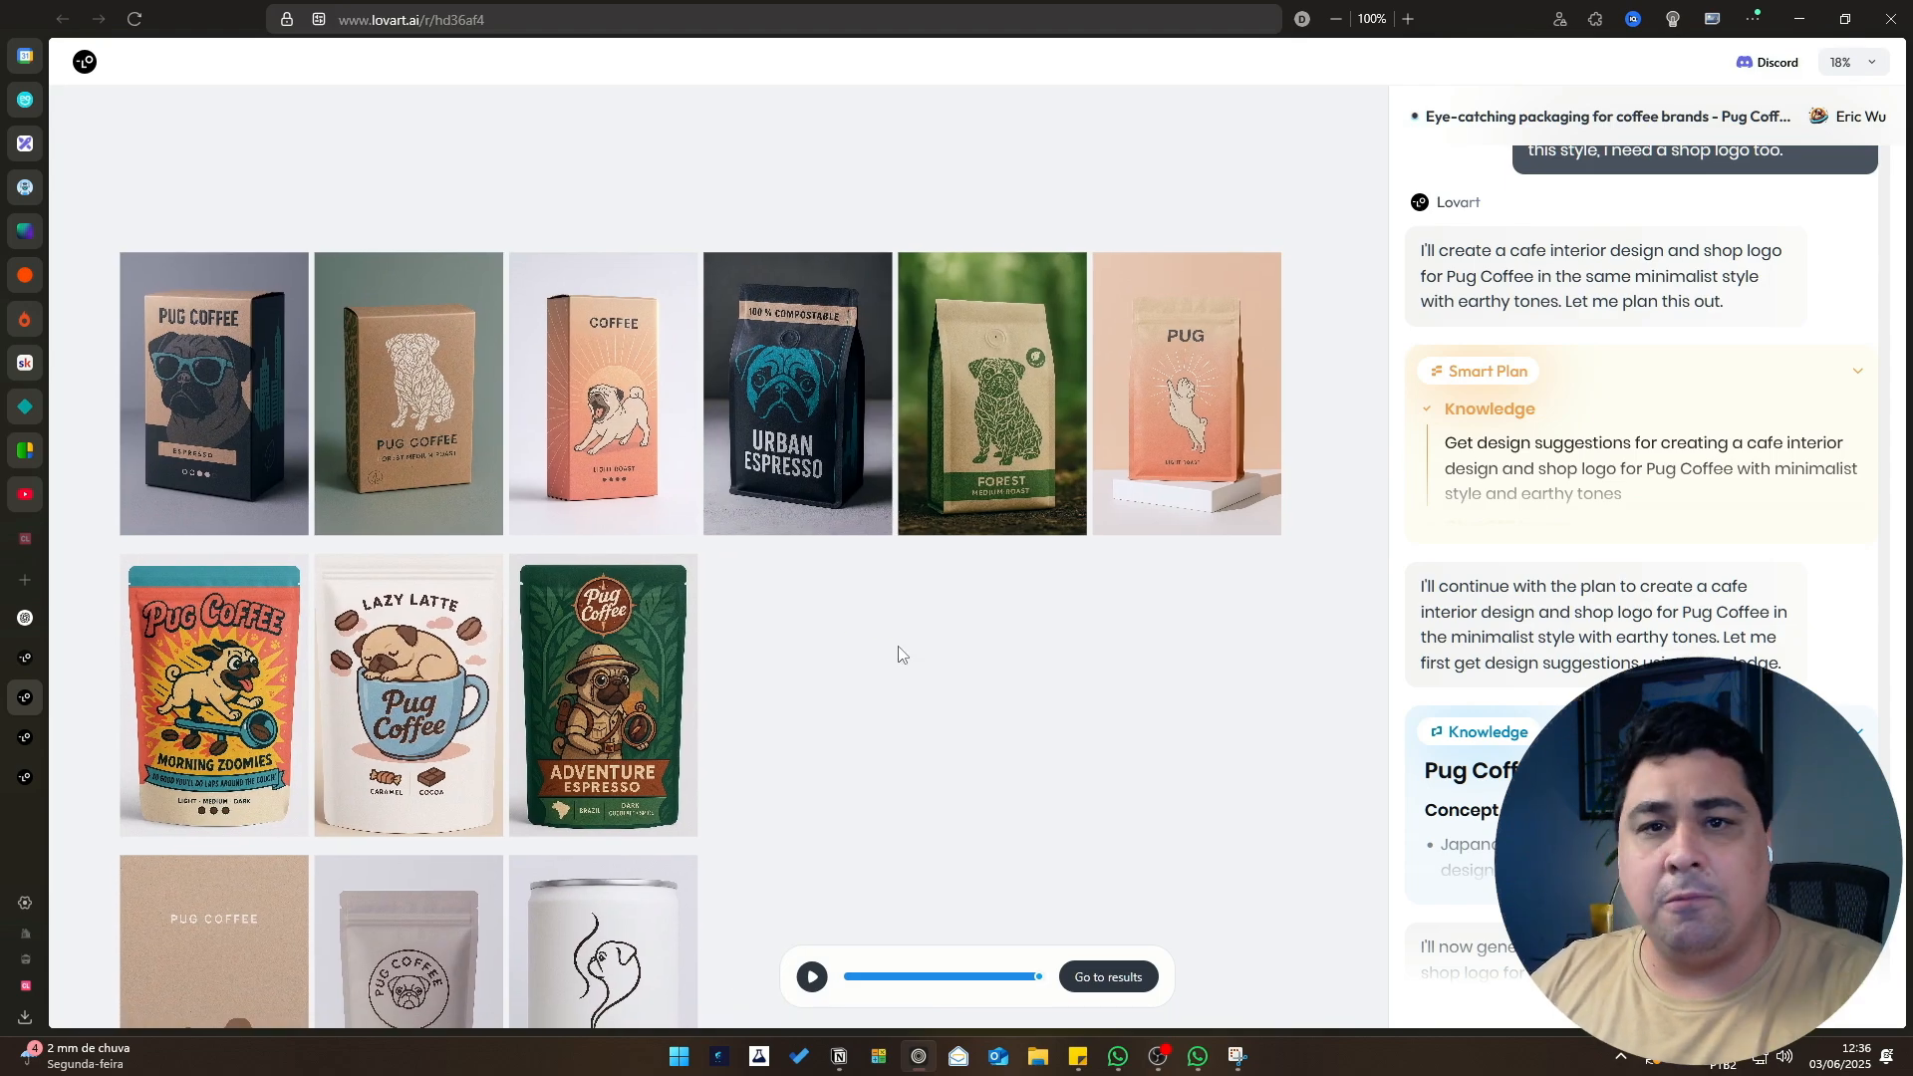
scroll(229, 393, "left", 2)
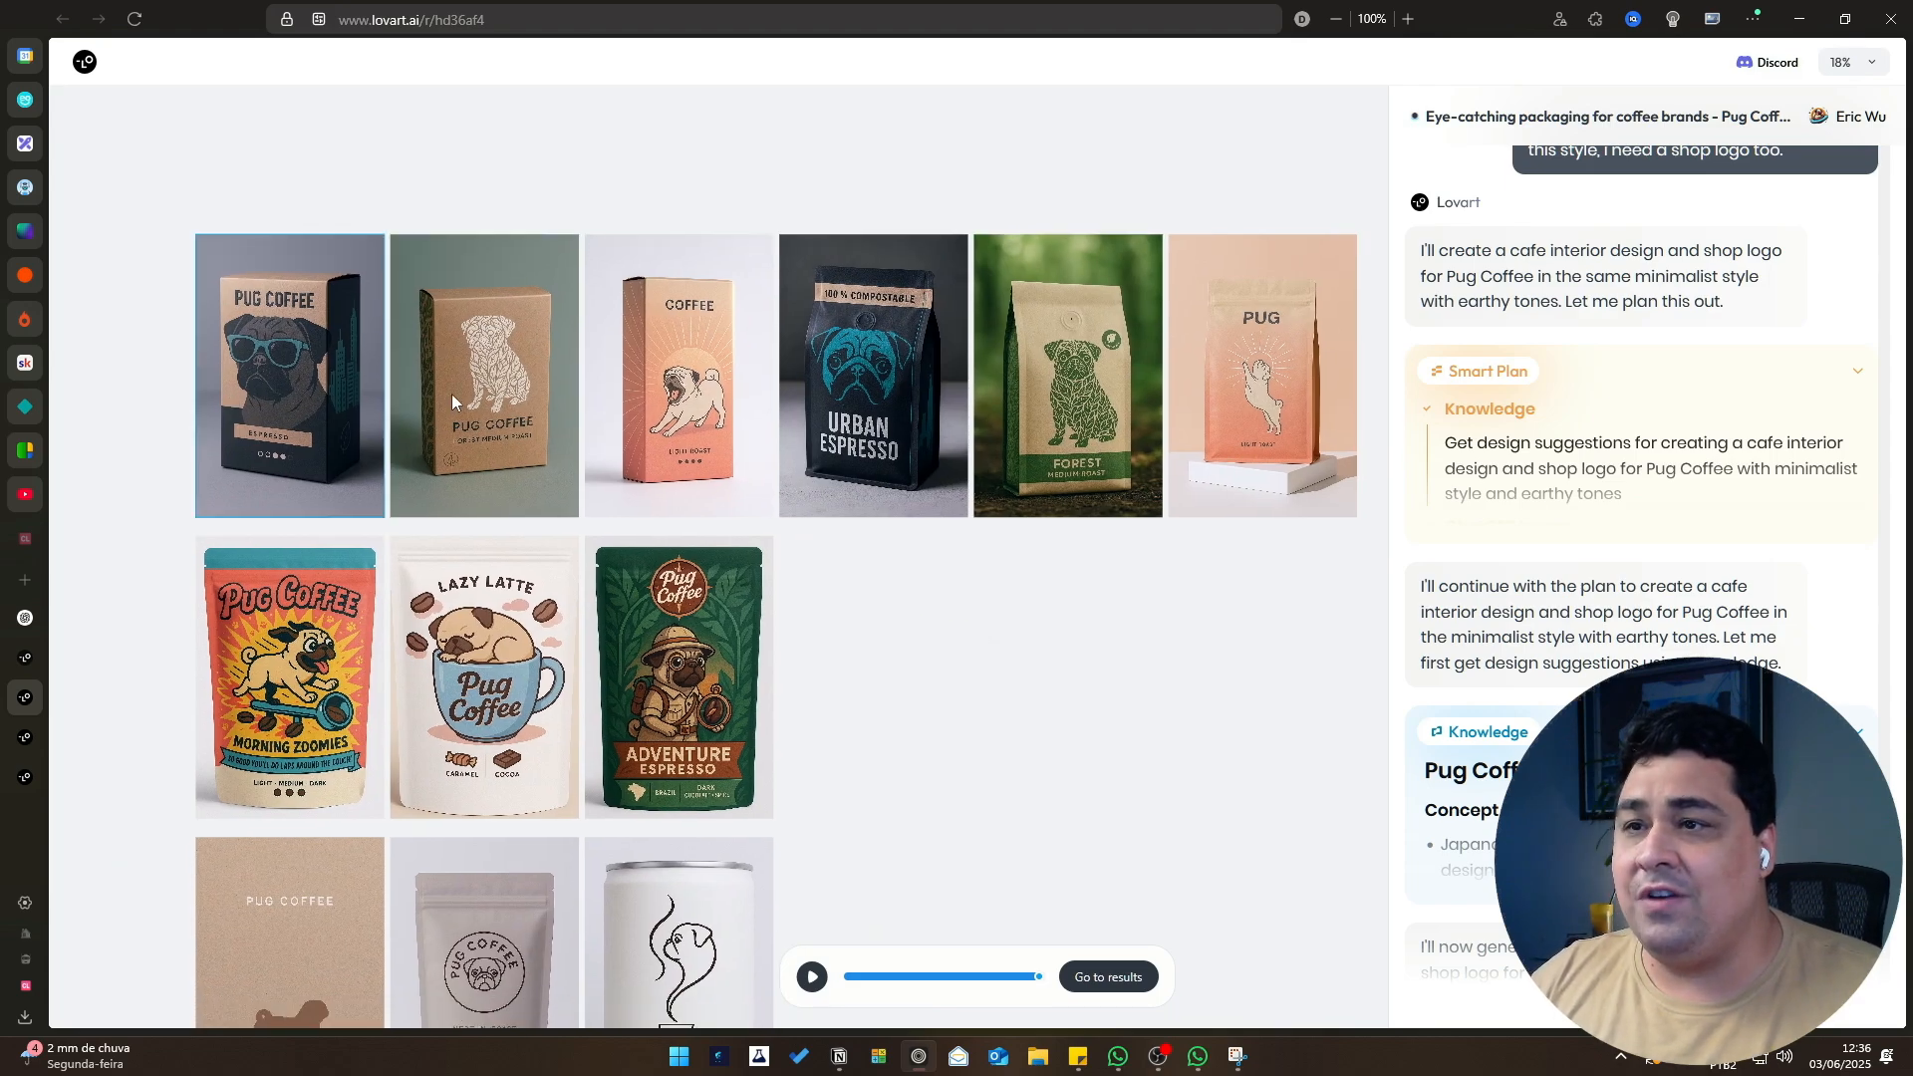
scroll(90, 412, "up", 6, "ctrl")
left_click_drag(334, 403, 229, 530)
scroll(534, 489, "down", 2, "ctrl")
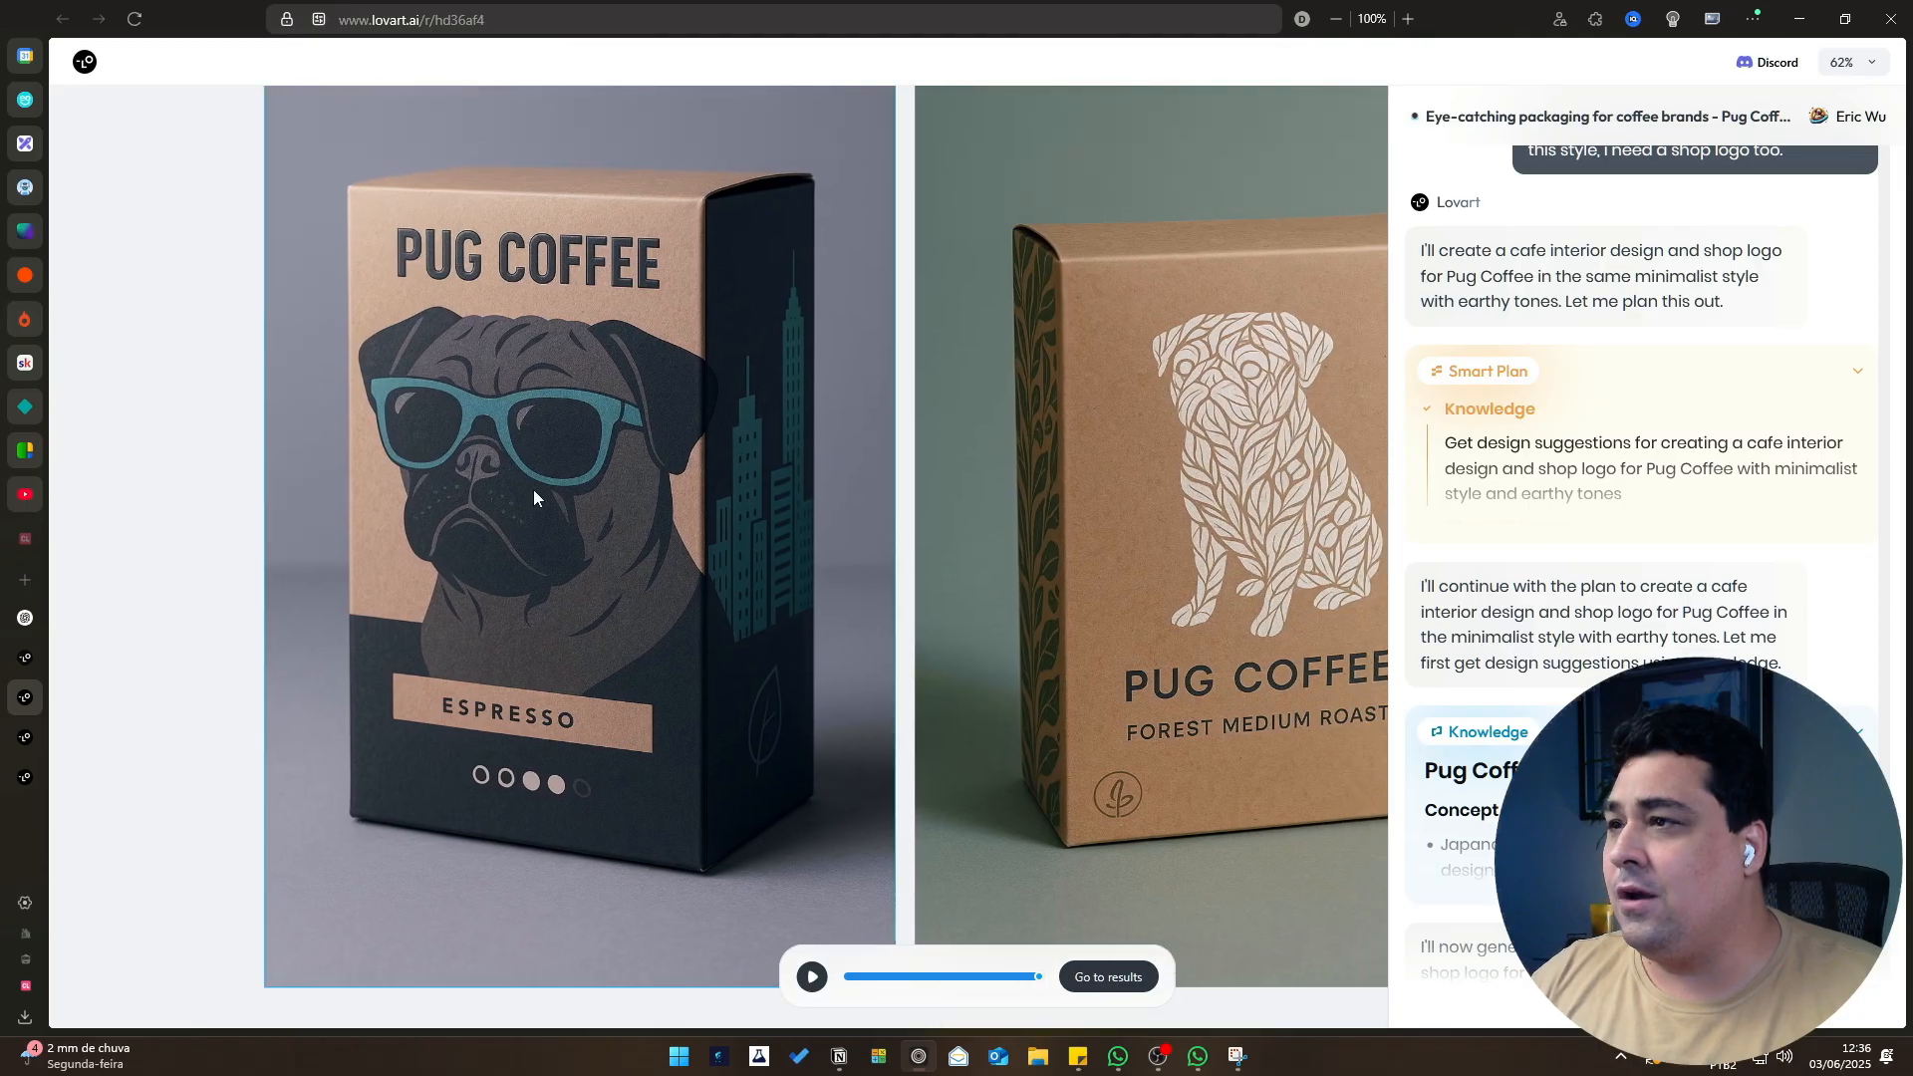
scroll(733, 482, "down", 2, "ctrl")
left_click_drag(1271, 876, 618, 873)
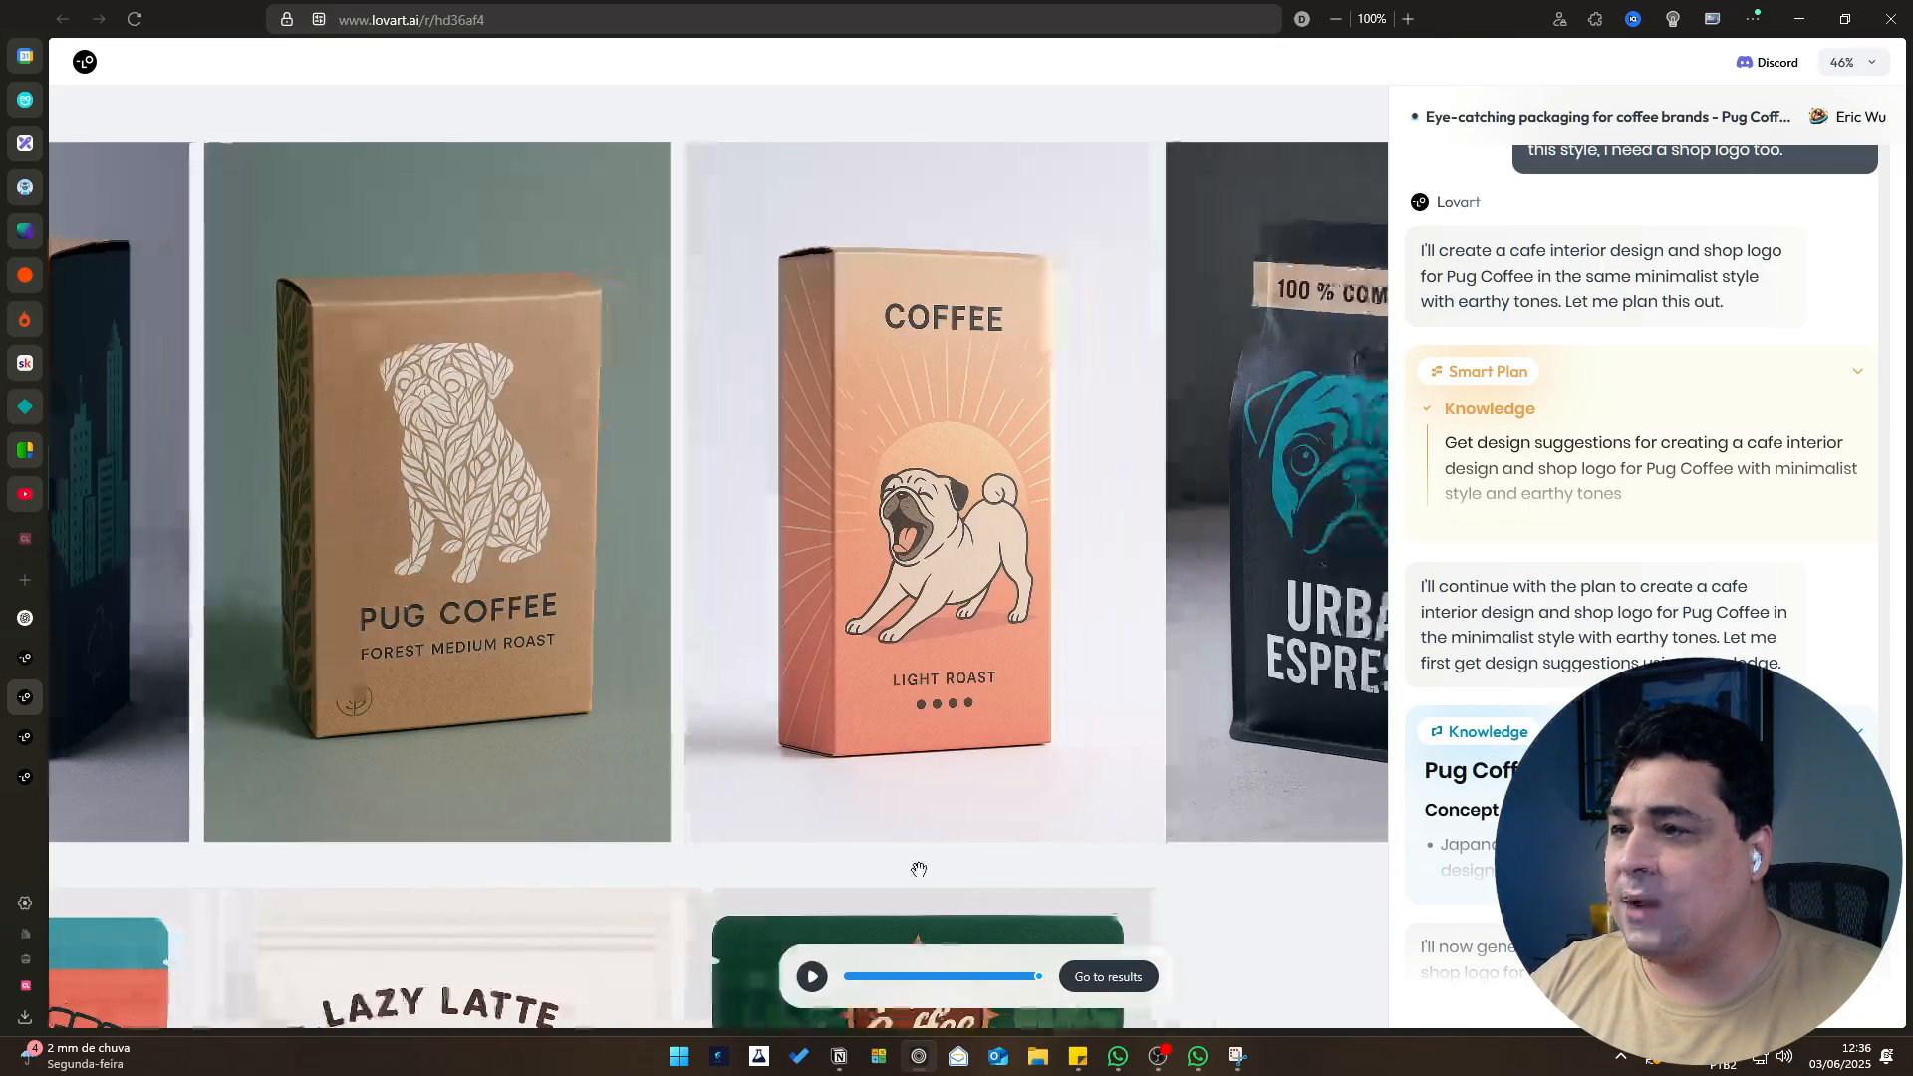
left_click_drag(1153, 871, 177, 849)
left_click_drag(1122, 920, 368, 888)
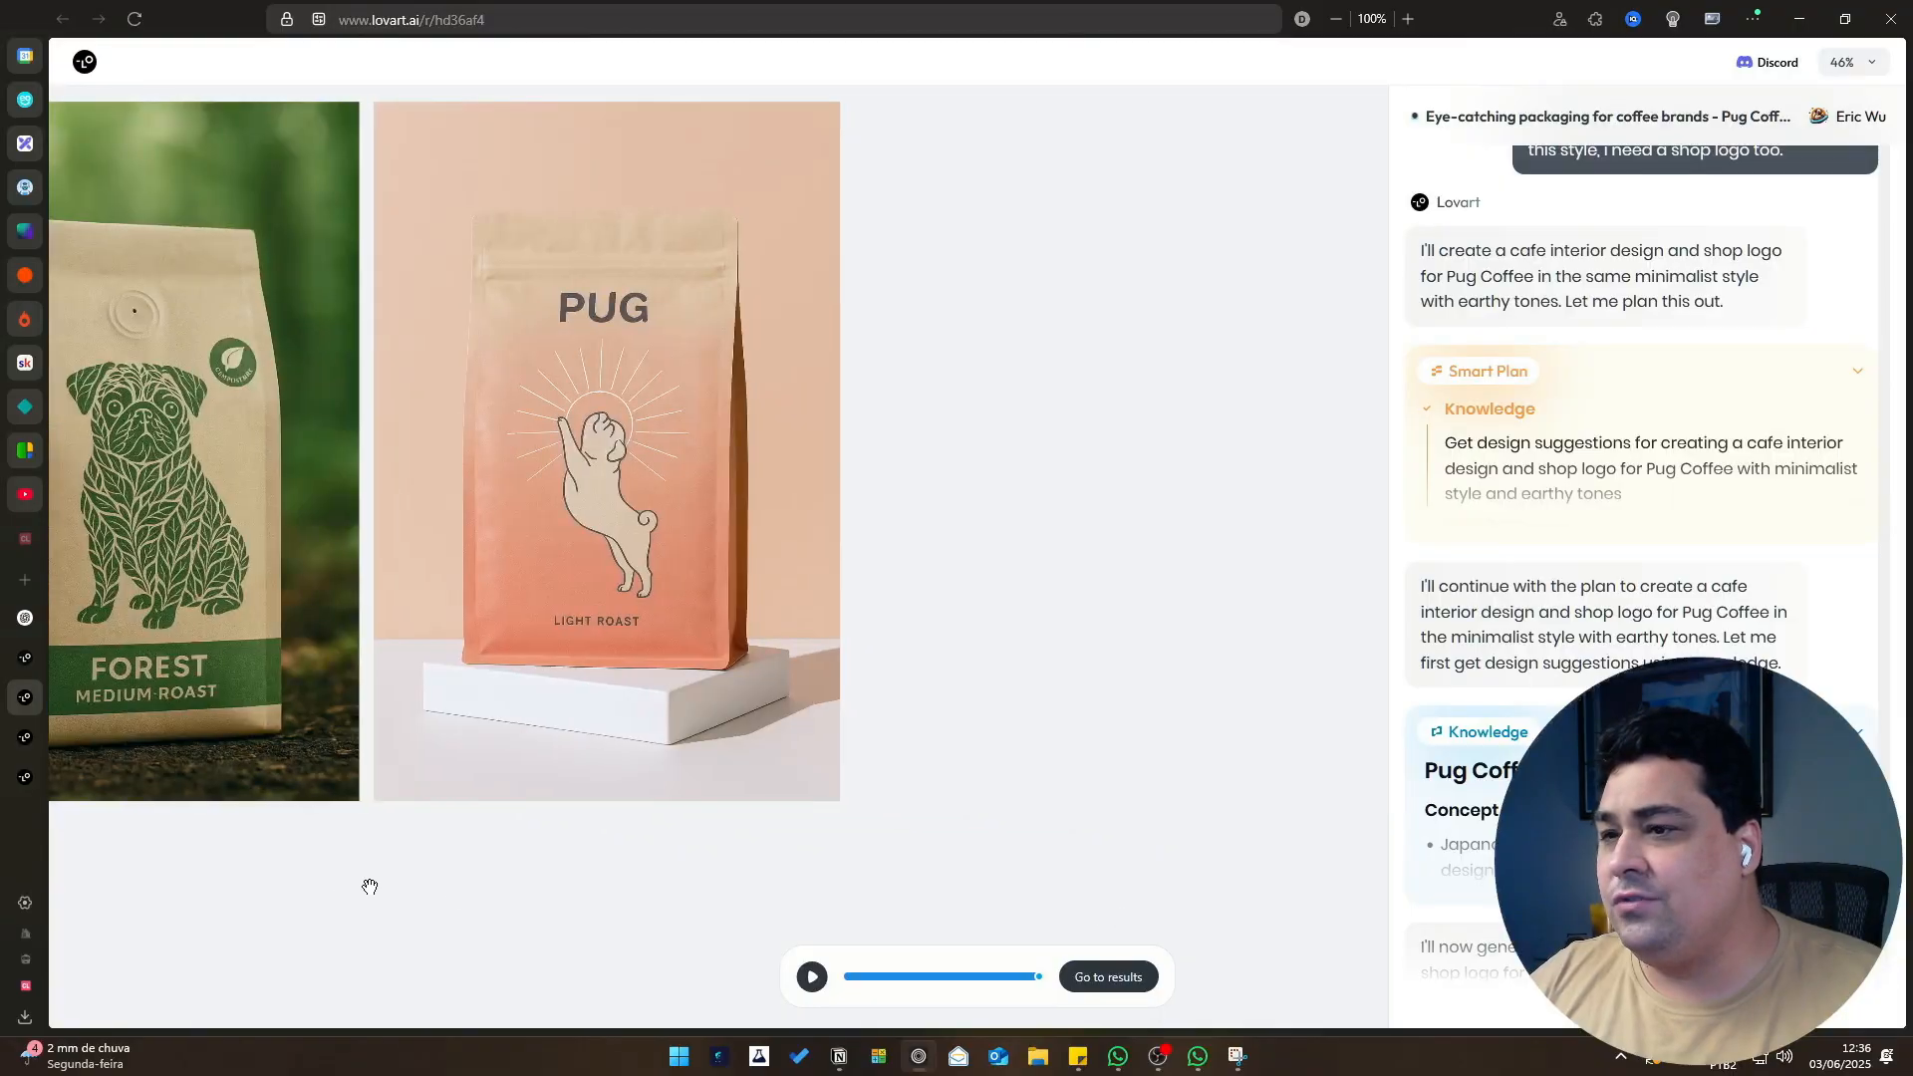
left_click_drag(518, 906, 1130, 712)
Examine the illustrated Pug Coffee pouches and the minimalist packaging designs in the rows below.
scroll(1131, 712, "down", 5)
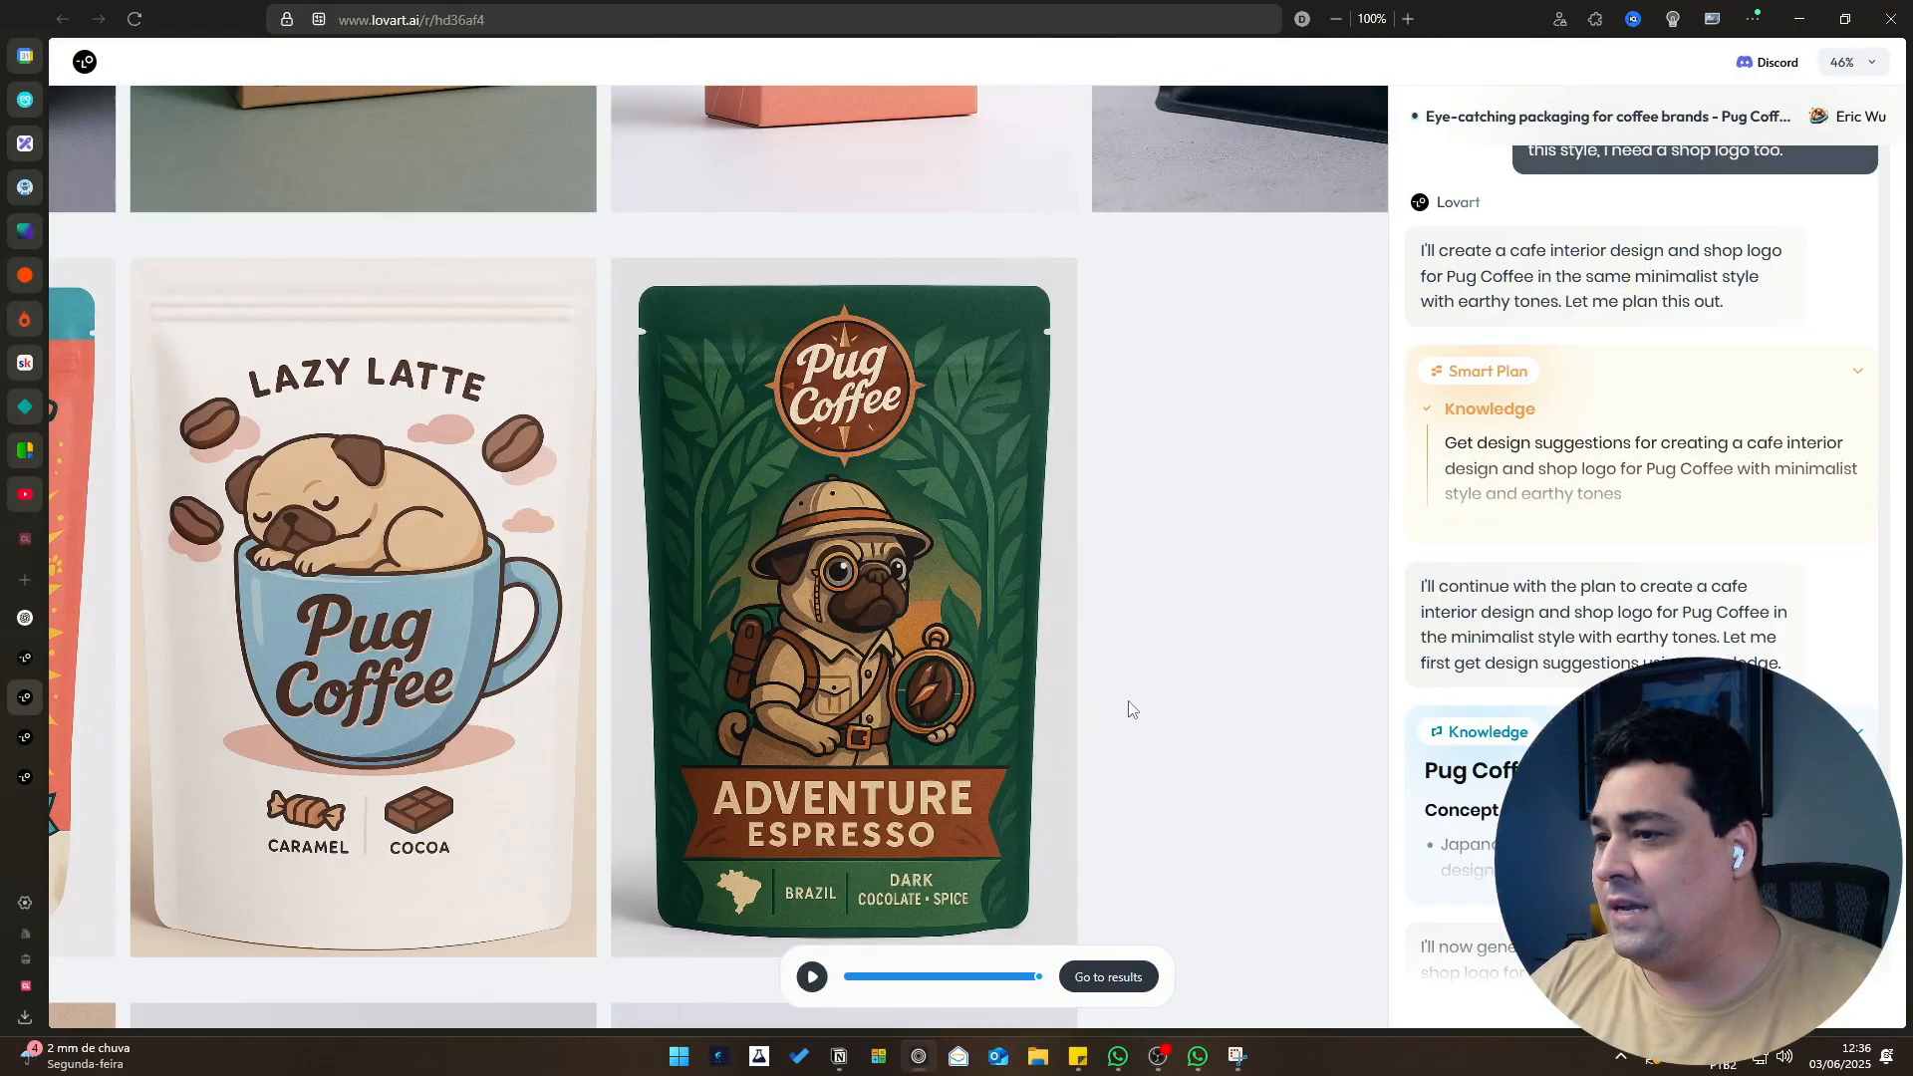
scroll(1116, 677, "left", 5)
scroll(1073, 573, "down", 3)
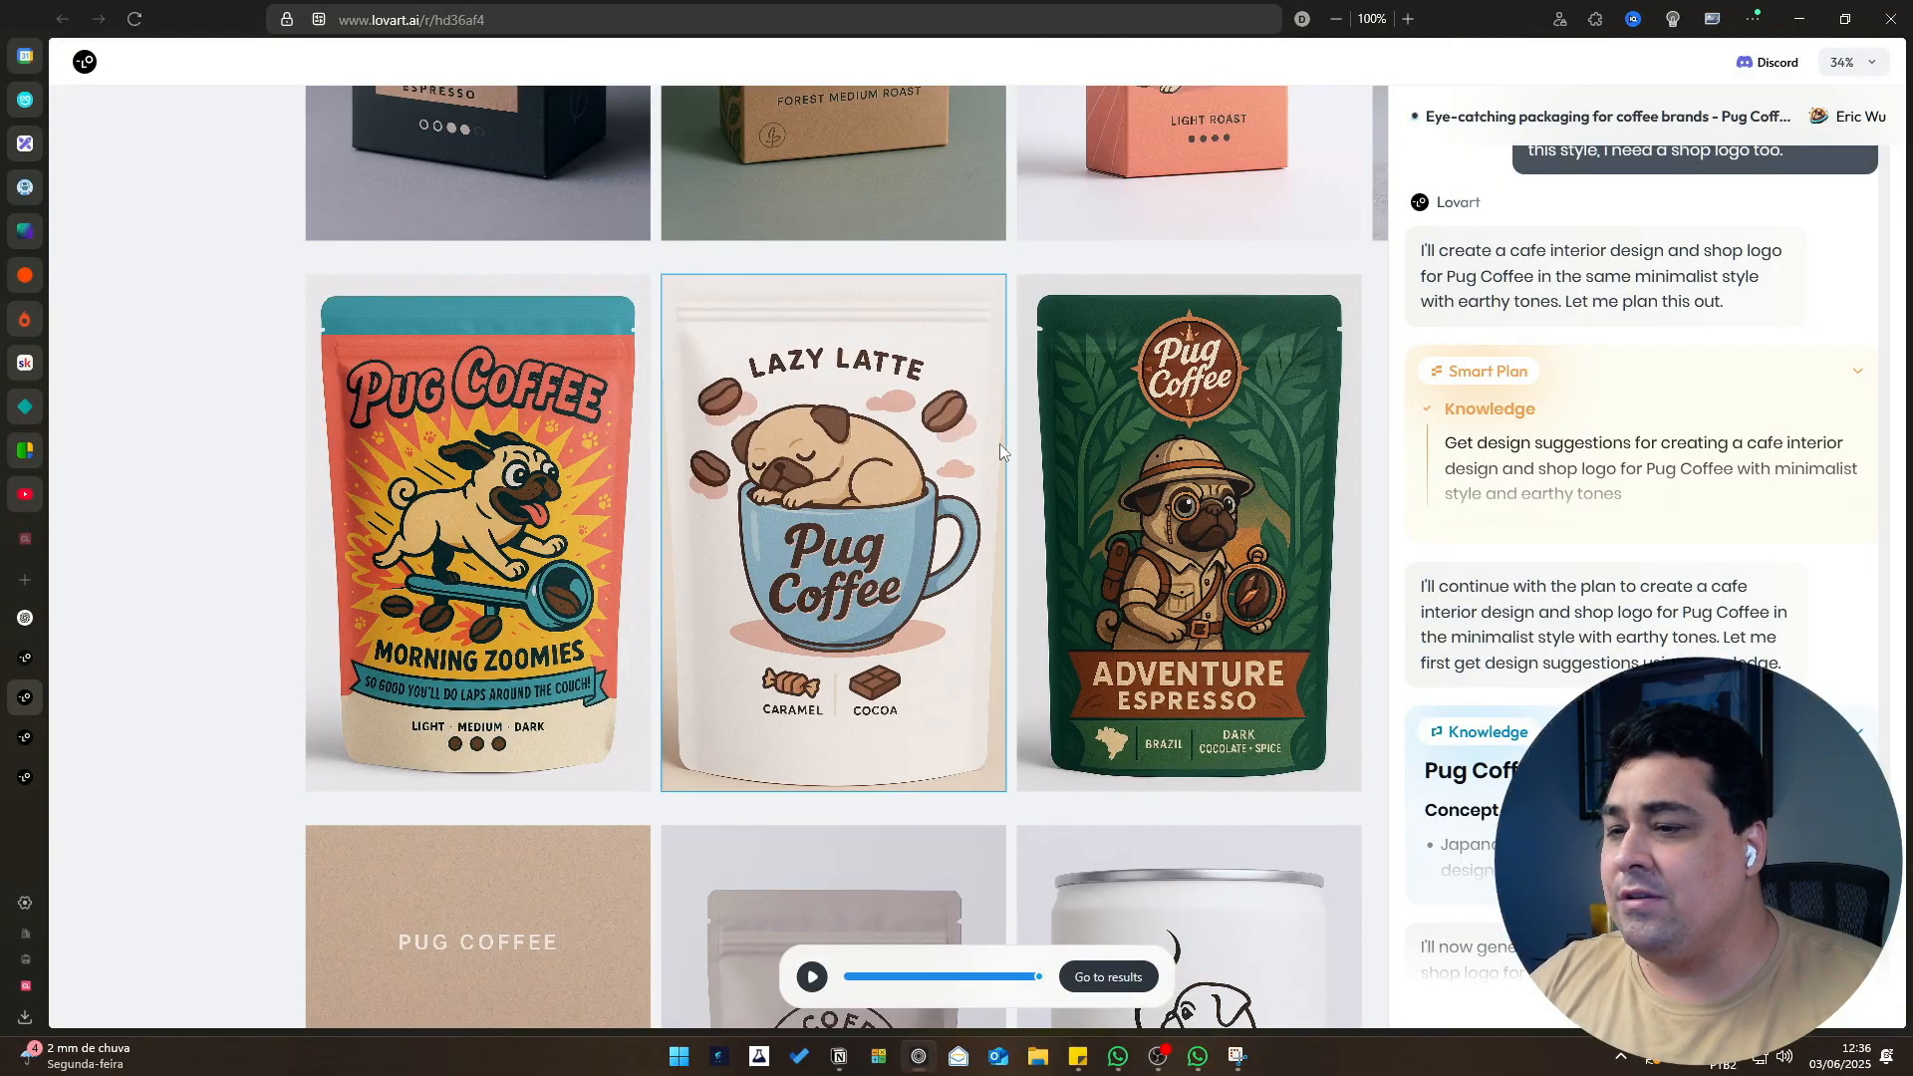
scroll(640, 404, "up", 3)
scroll(698, 407, "down", 2)
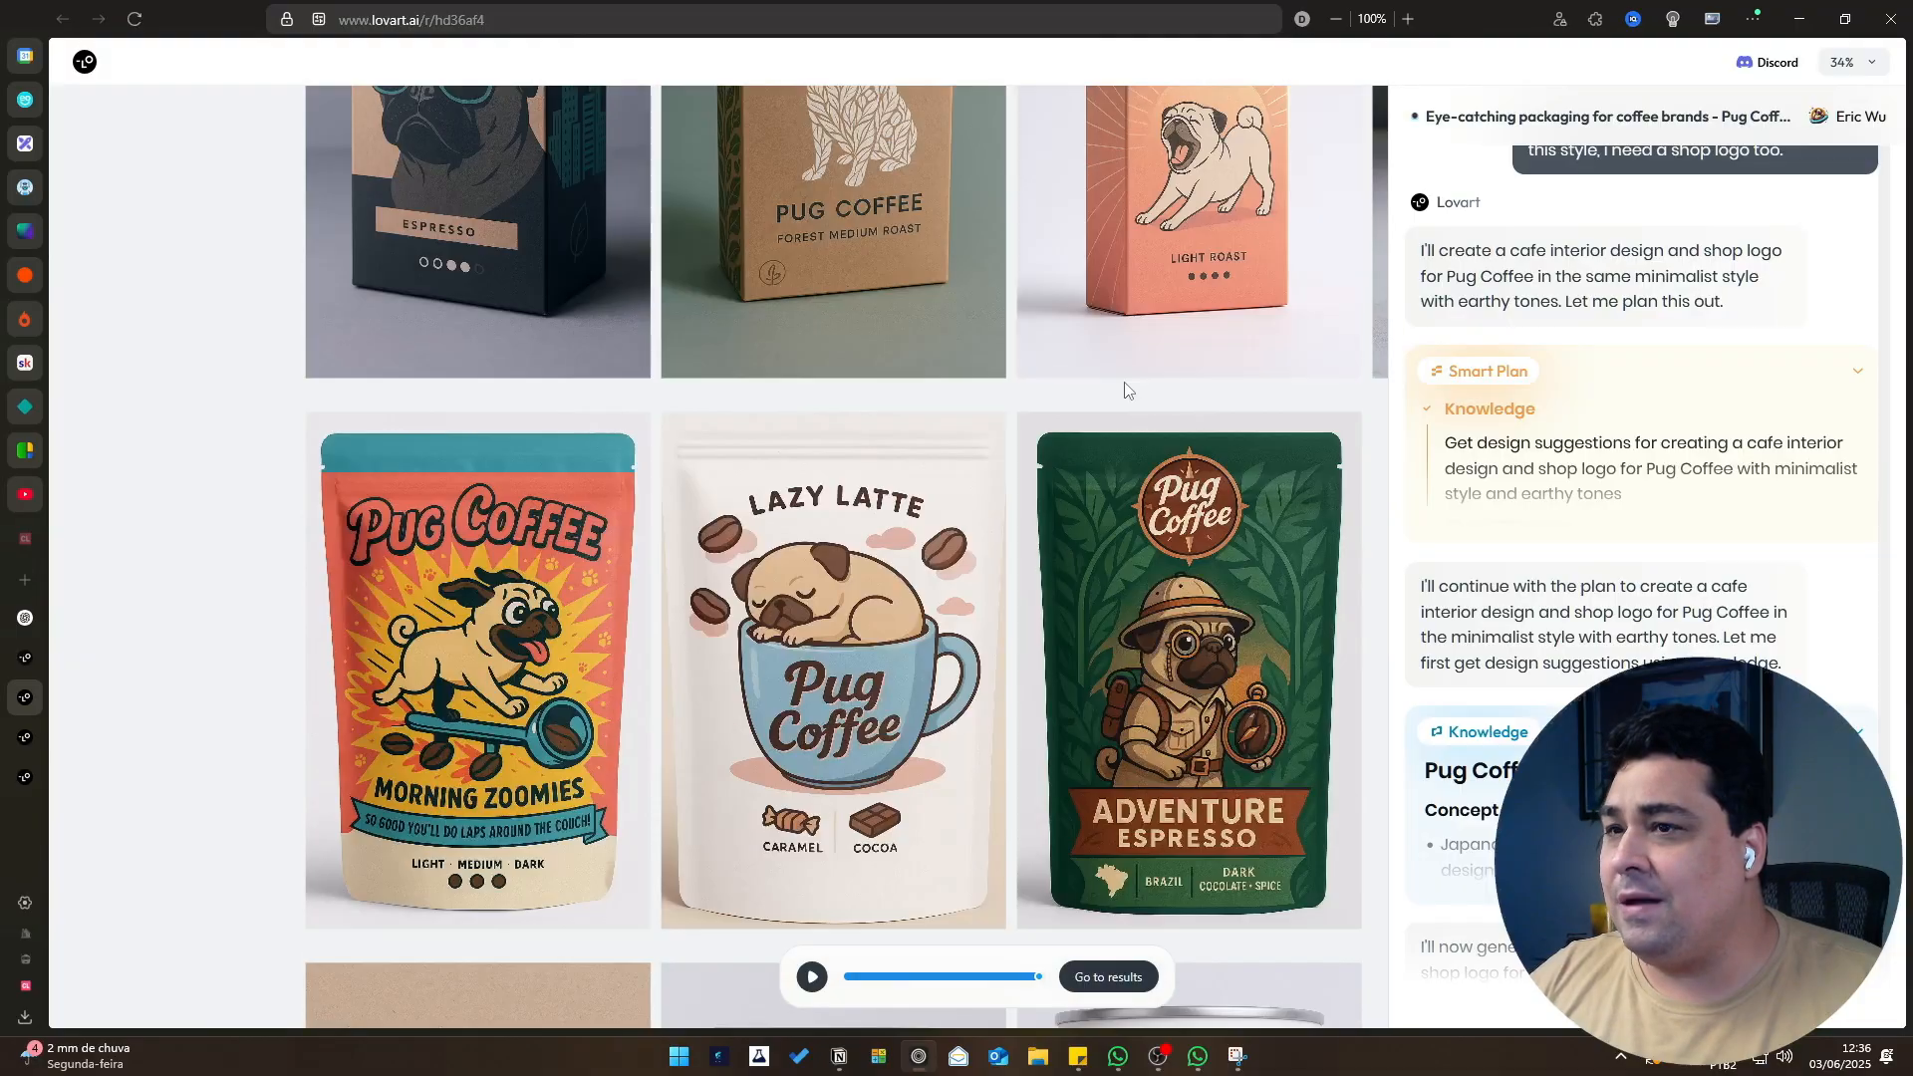
scroll(797, 398, "down", 5)
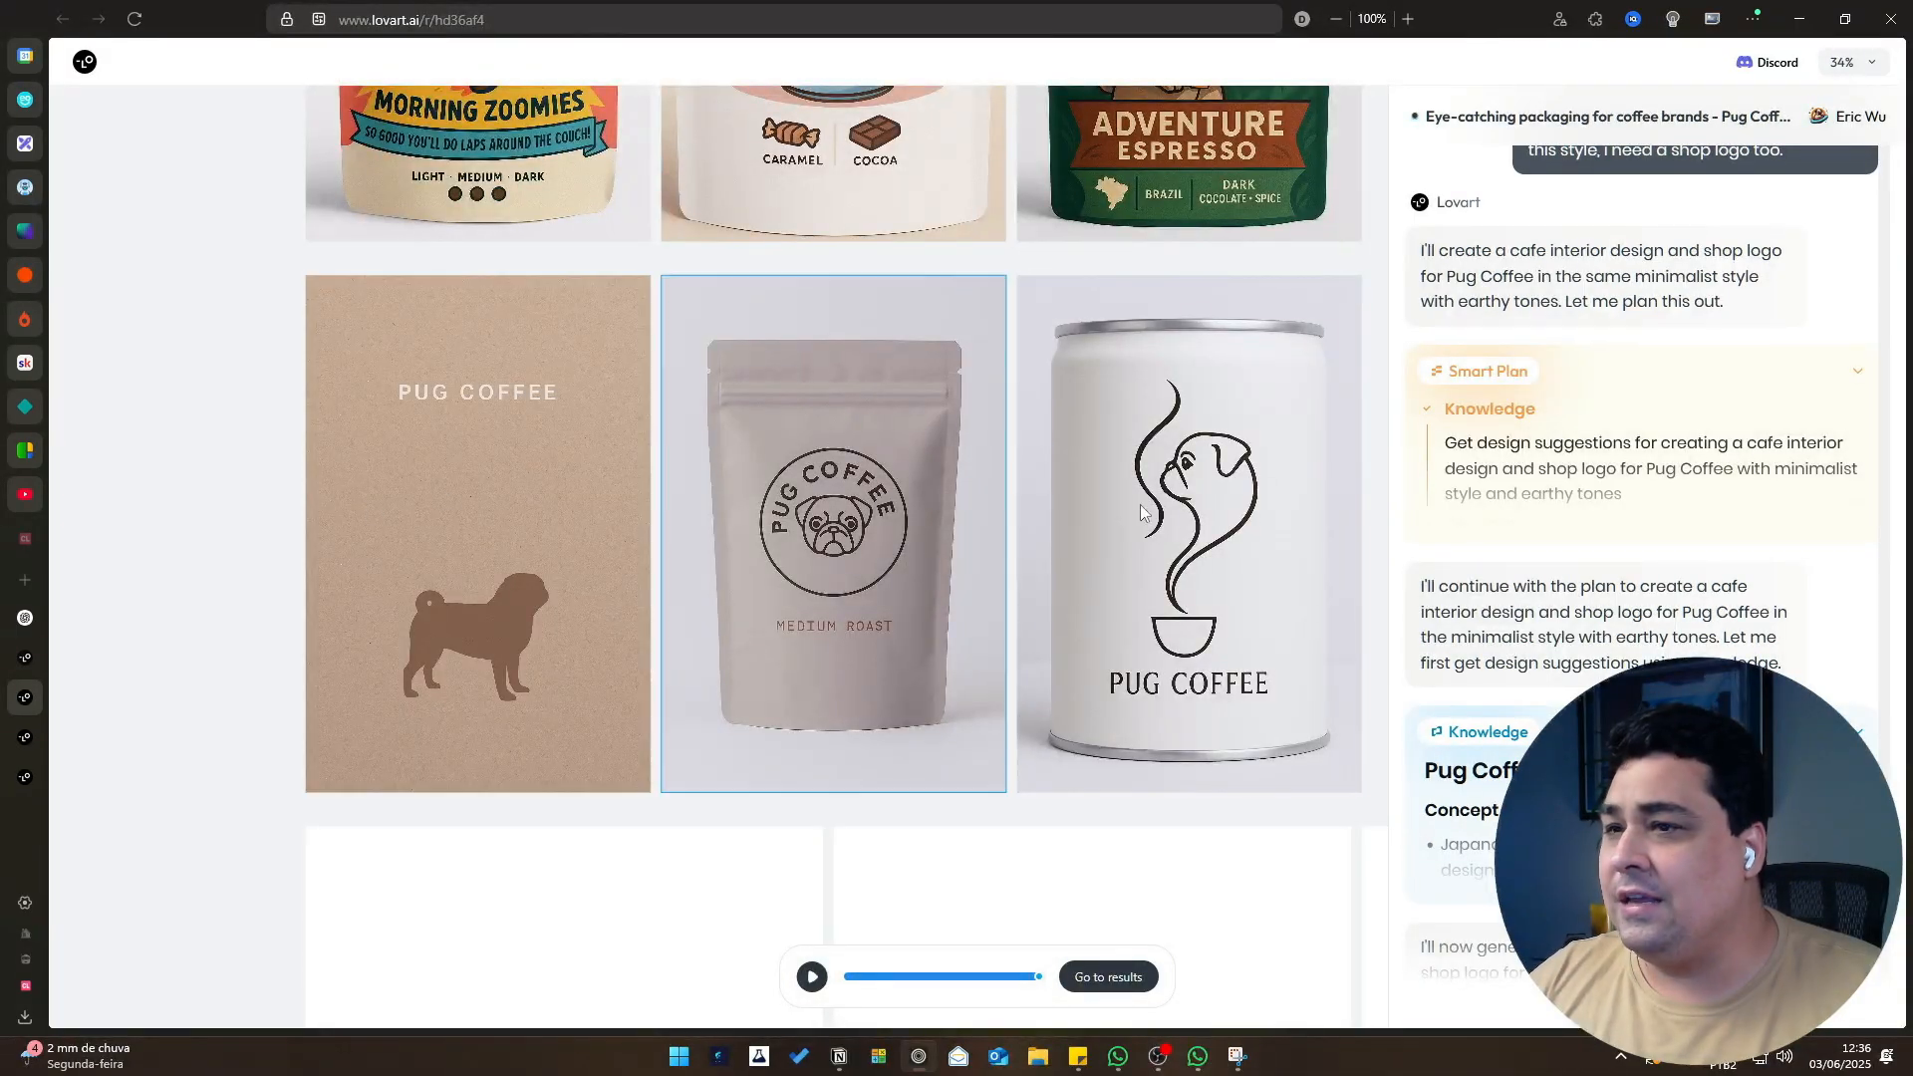
scroll(1026, 399, "down", 3)
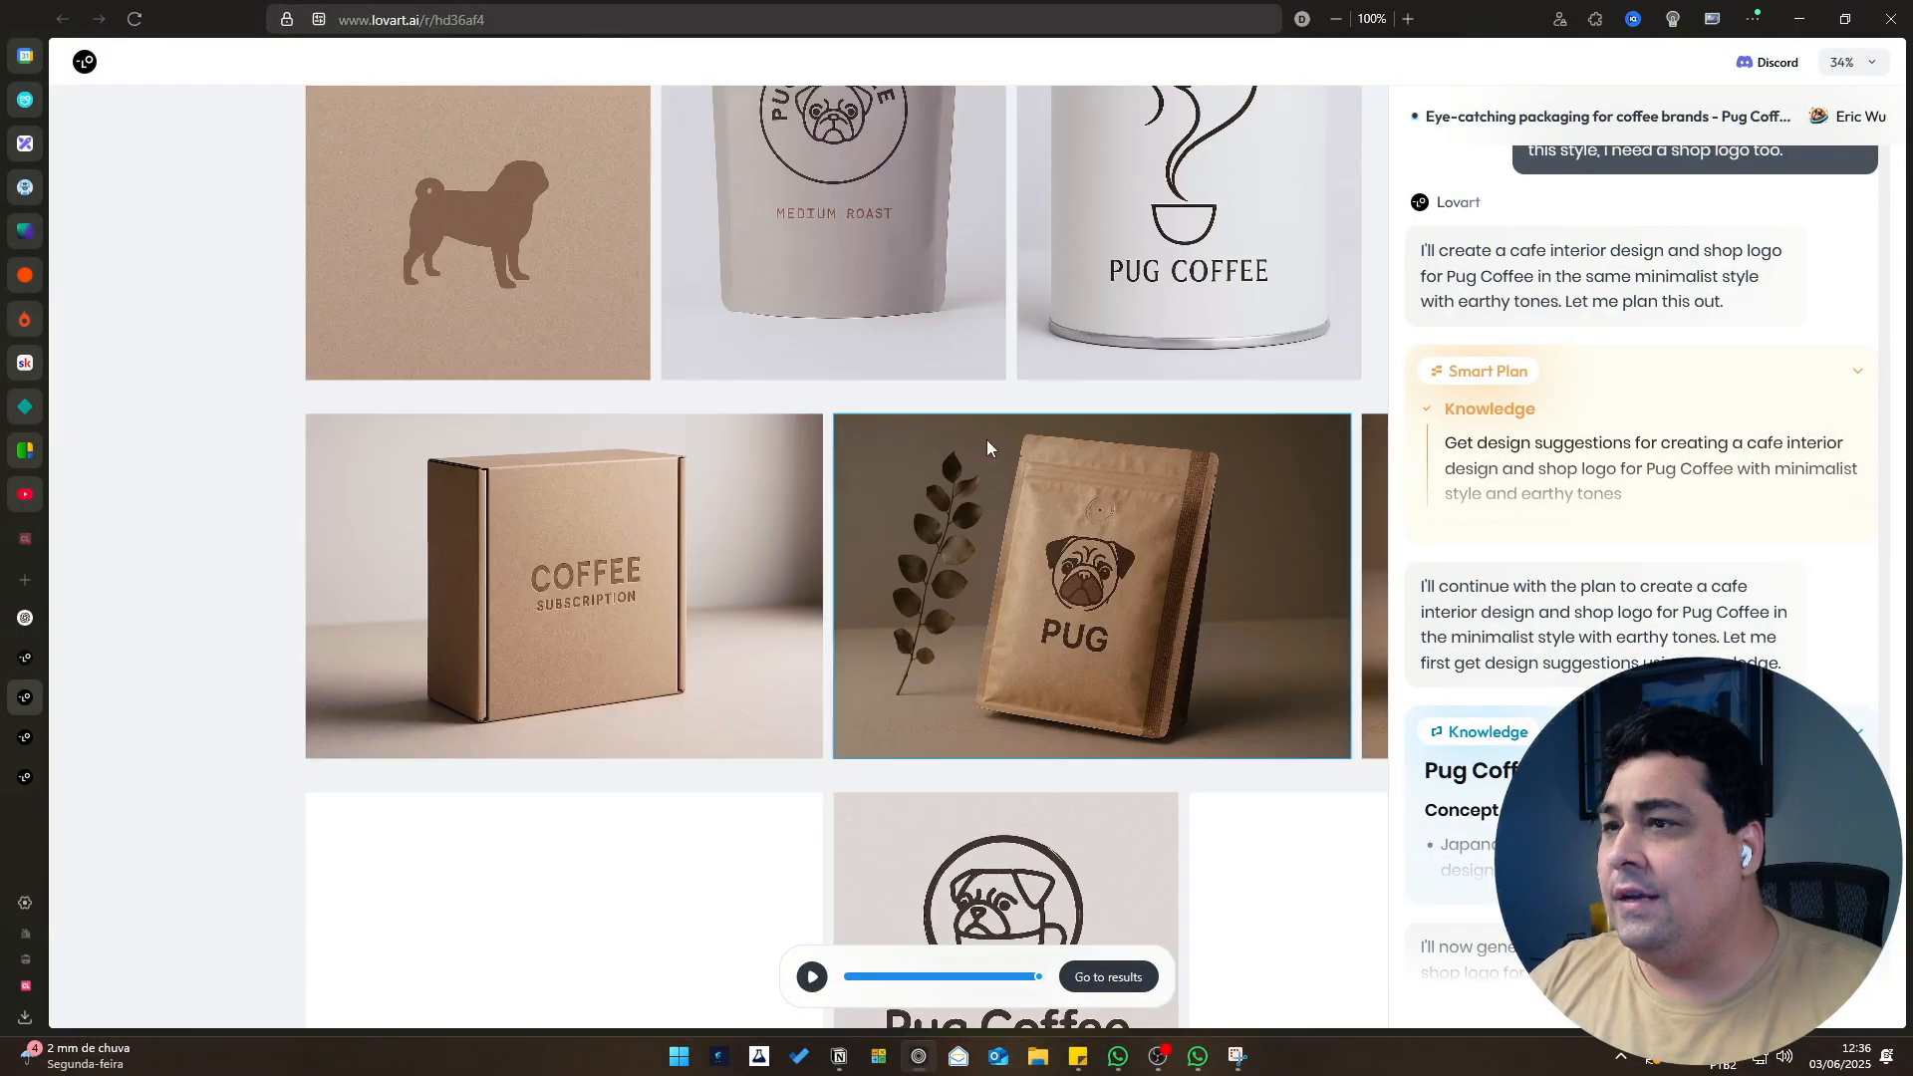
Examine the Pug Coffee merchandise mockups, including the kraft bag, mugs, T-shirt, apron and full product set.
scroll(1142, 592, "down", 1)
scroll(1142, 592, "right", 2)
scroll(1176, 626, "right", 5)
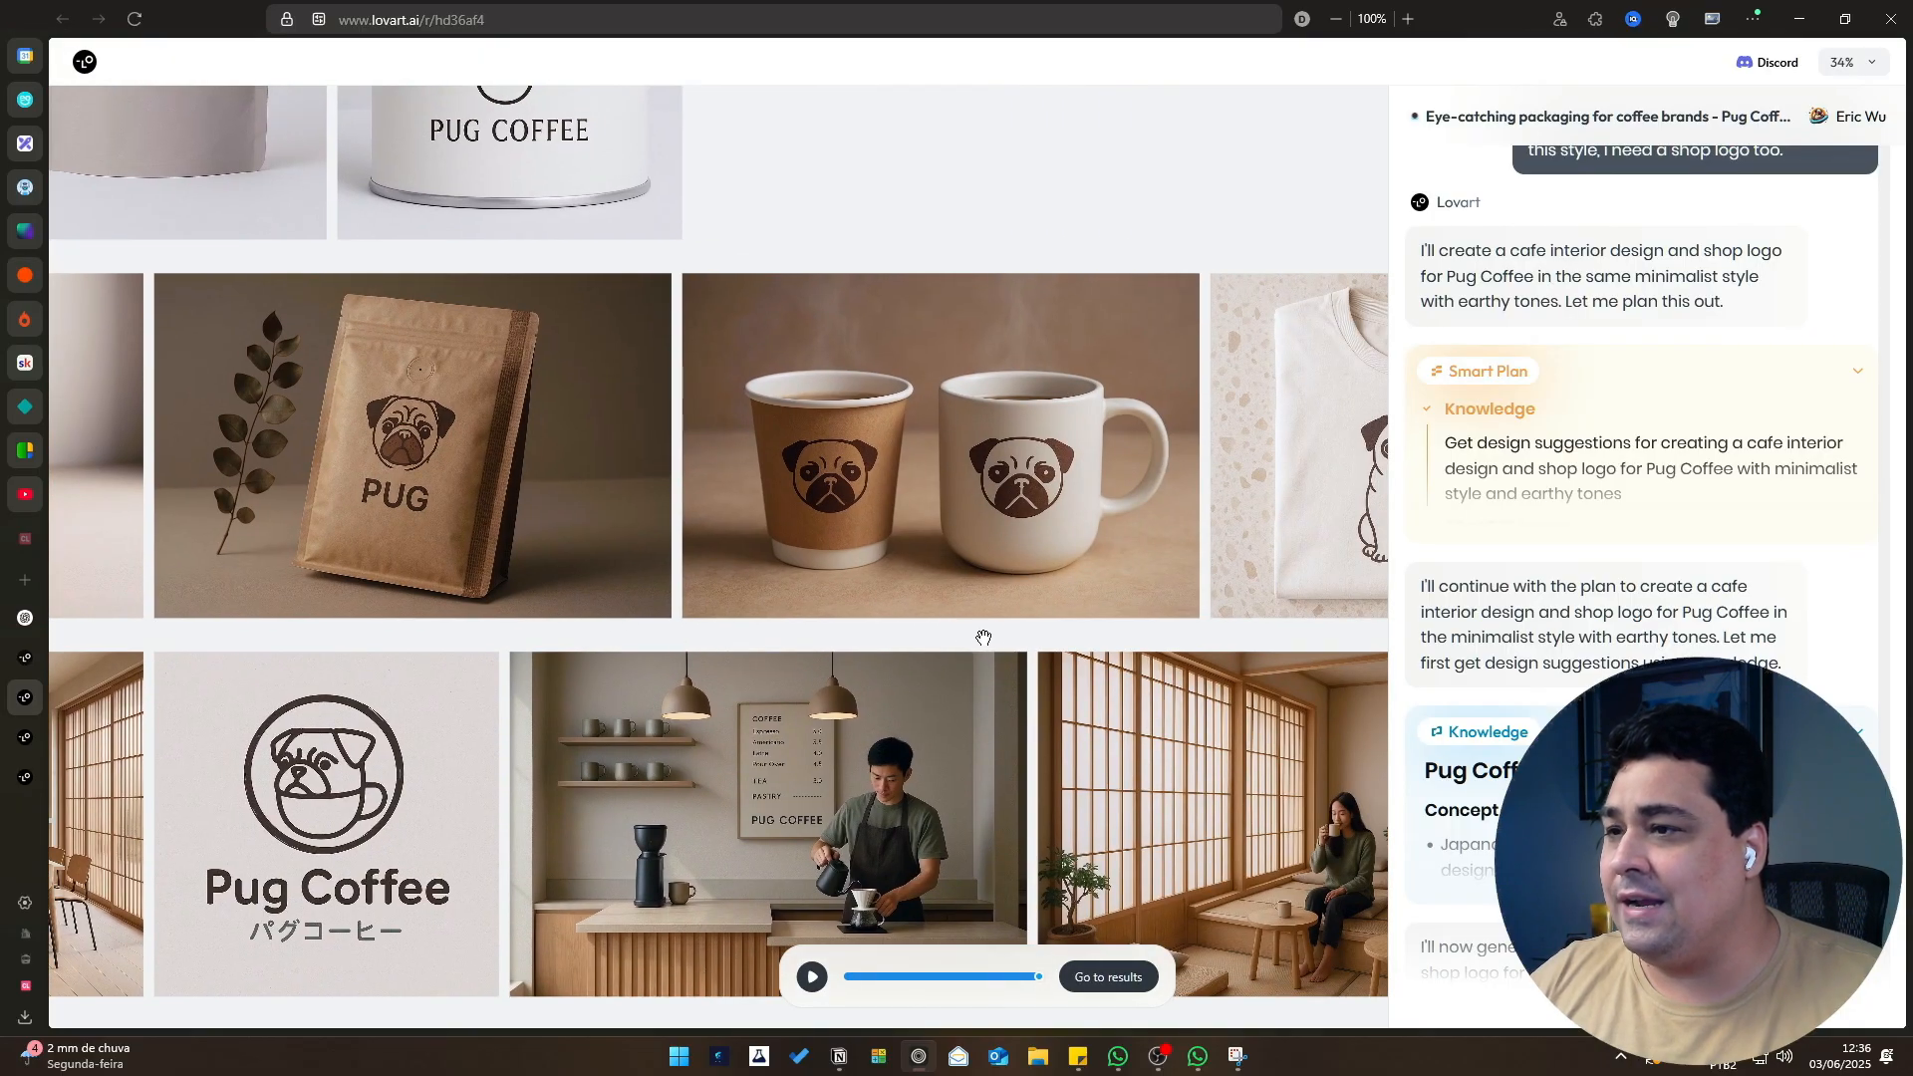
scroll(882, 646, "right", 4)
scroll(1179, 662, "right", 2)
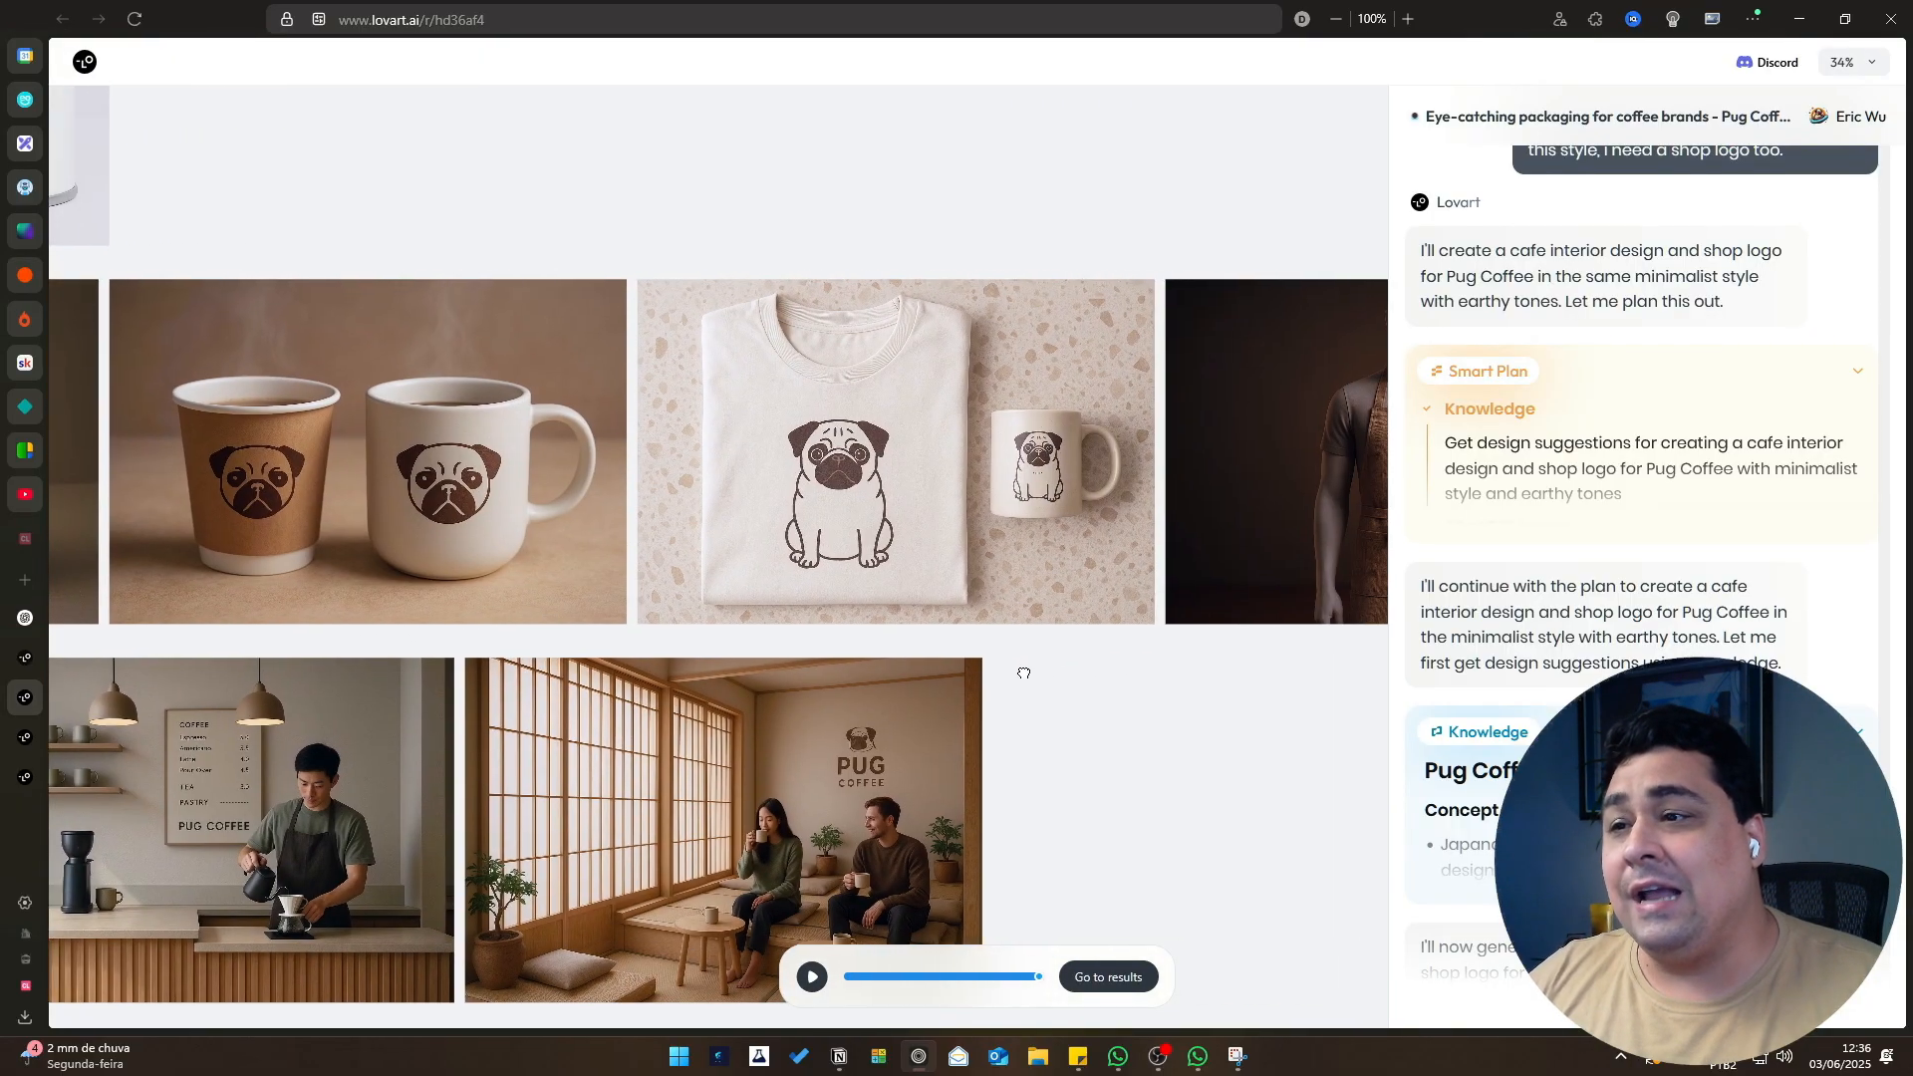
left_click_drag(1209, 727, 568, 748)
scroll(743, 496, "up", 3)
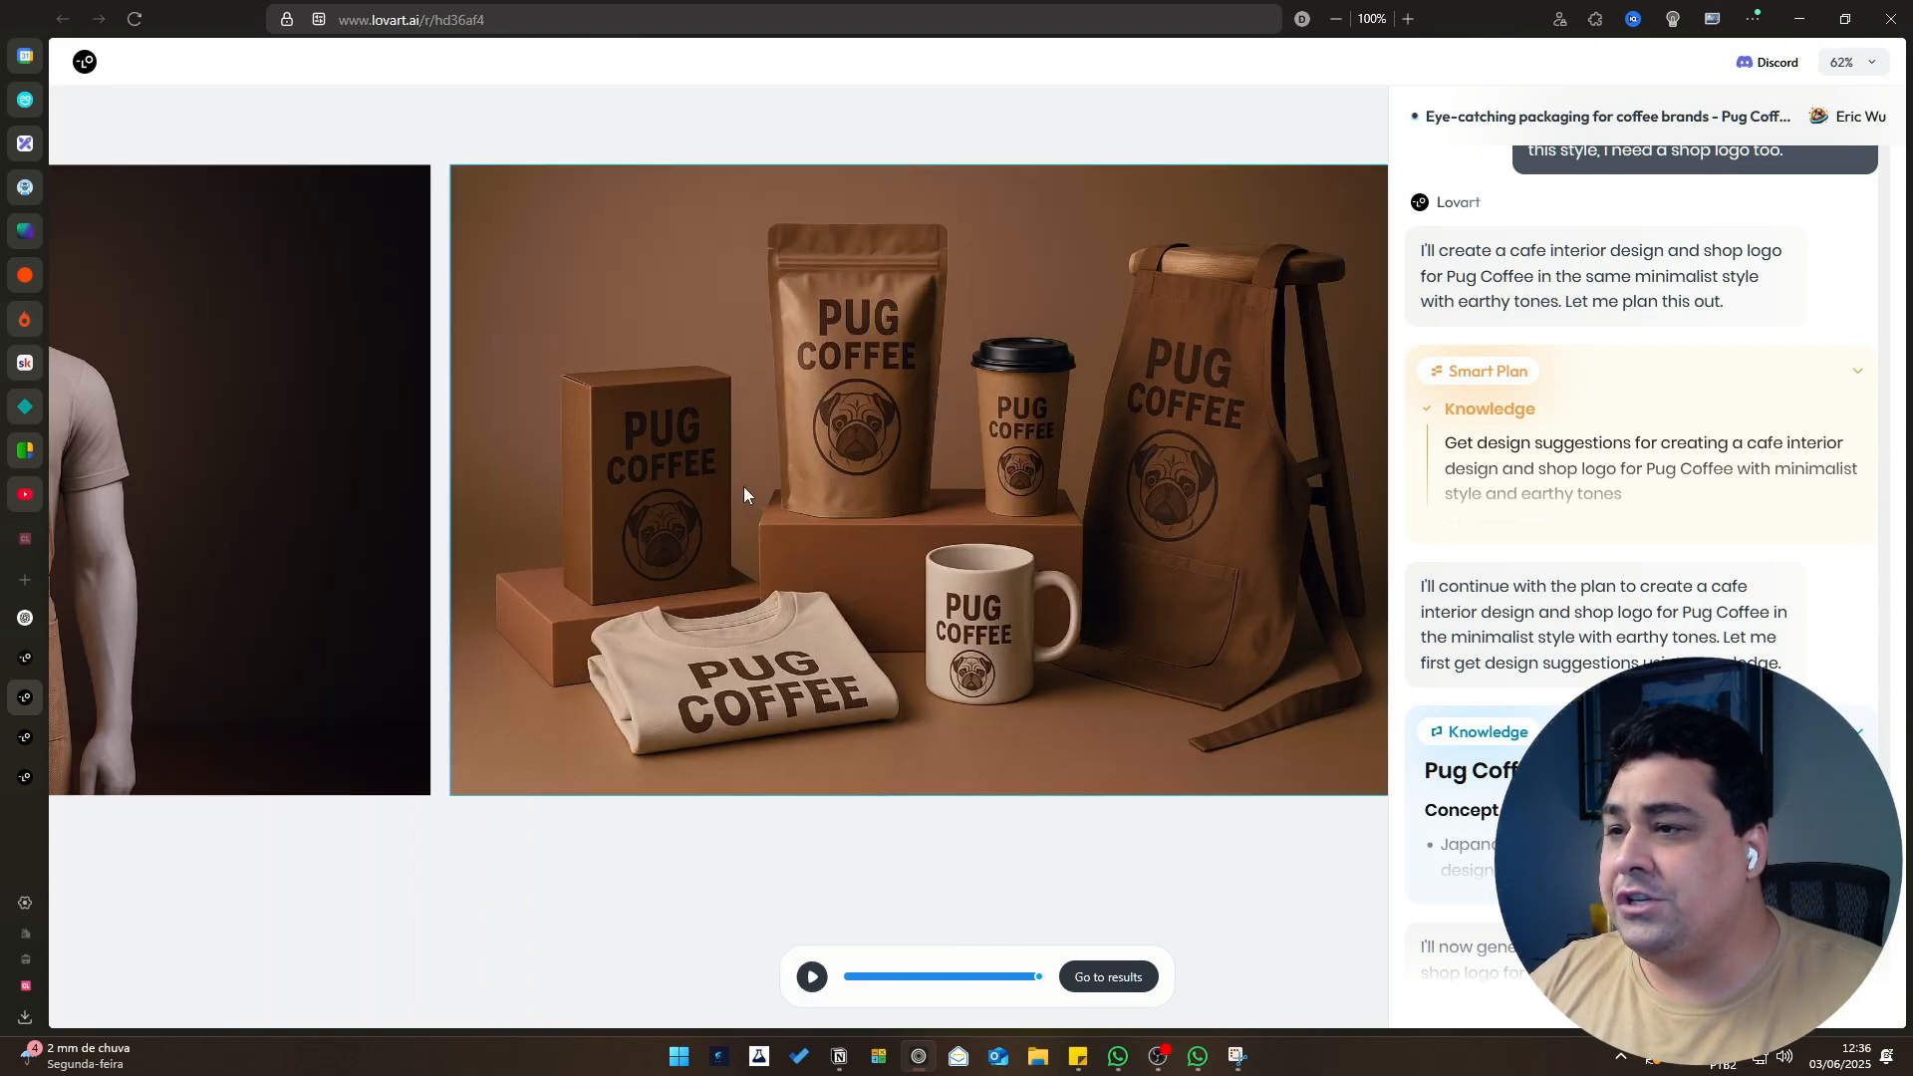
scroll(1081, 581, "down", 5)
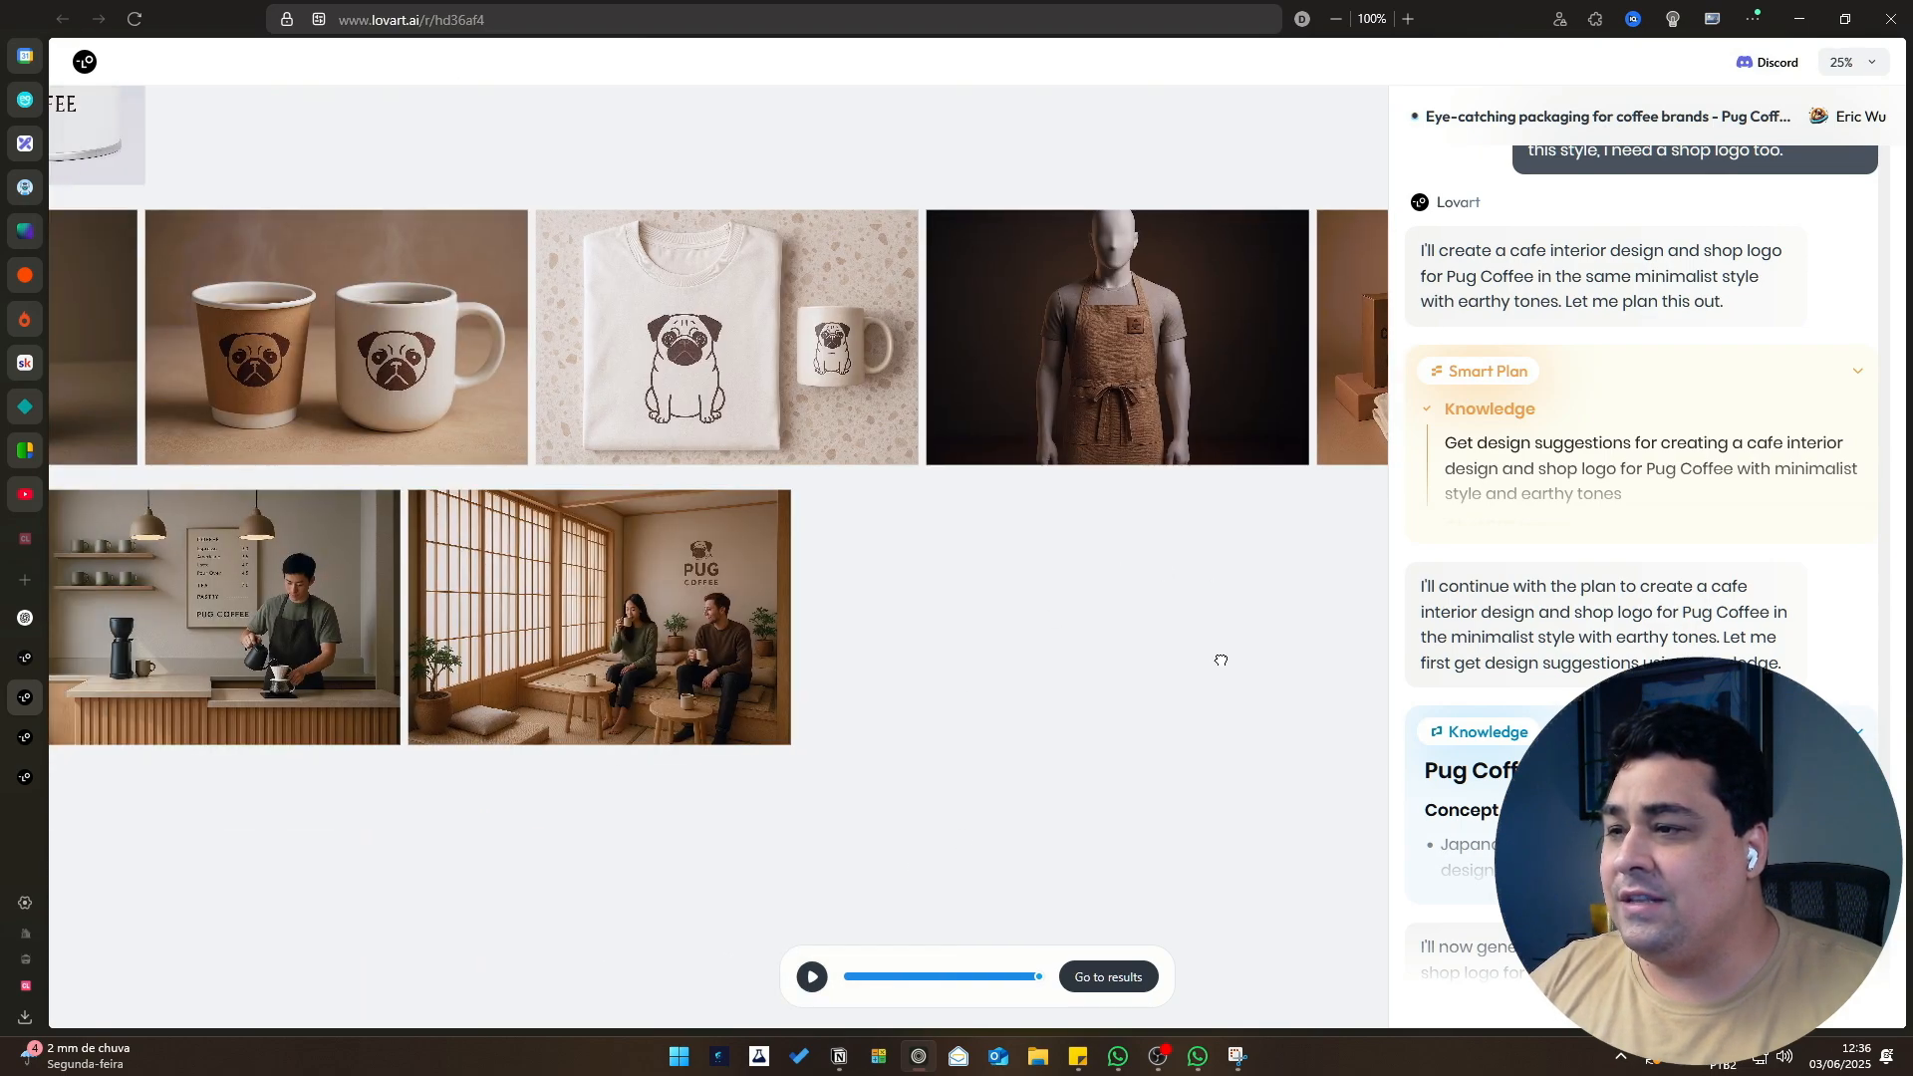
Examine the Pug Coffee cafe interior renders and the shop logo in the last row of the canvas.
scroll(1046, 399, "left", 3)
scroll(498, 618, "up", 5)
scroll(758, 620, "left", 4)
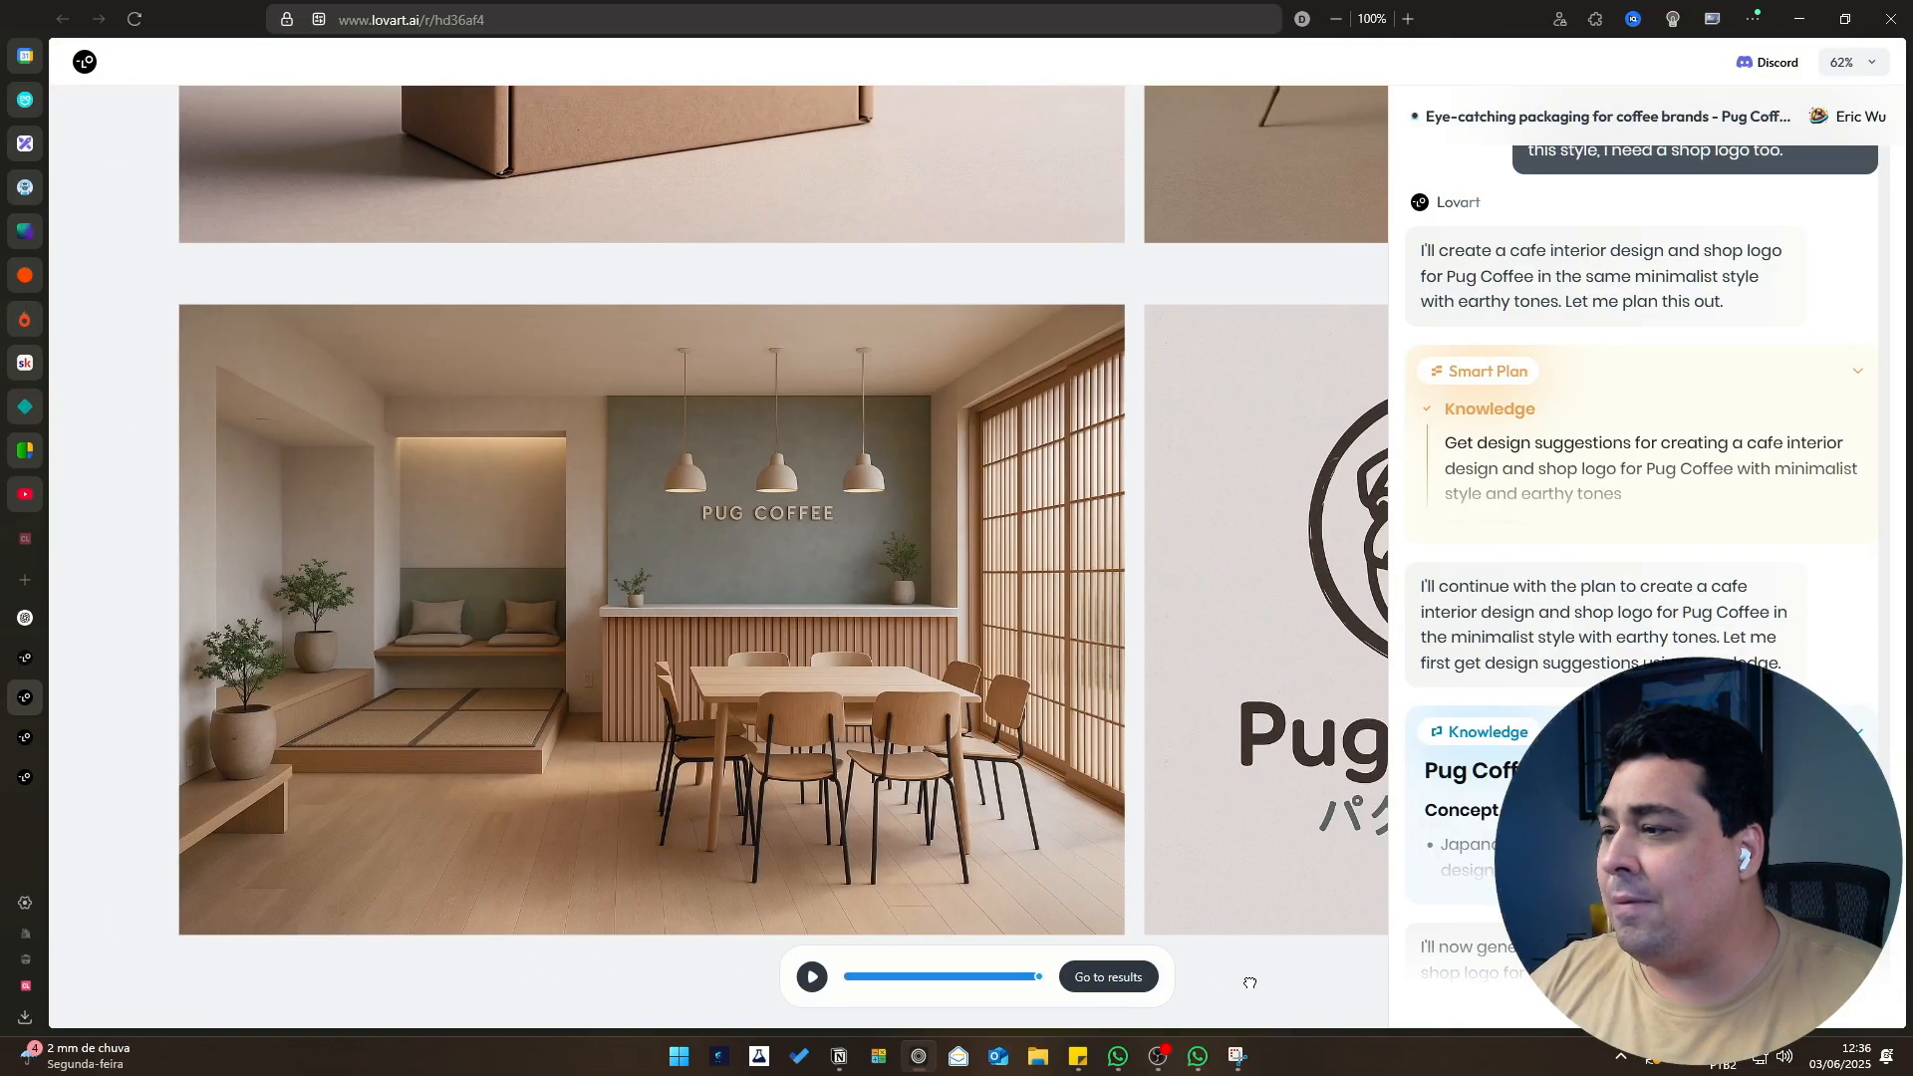
scroll(712, 605, "down", 3)
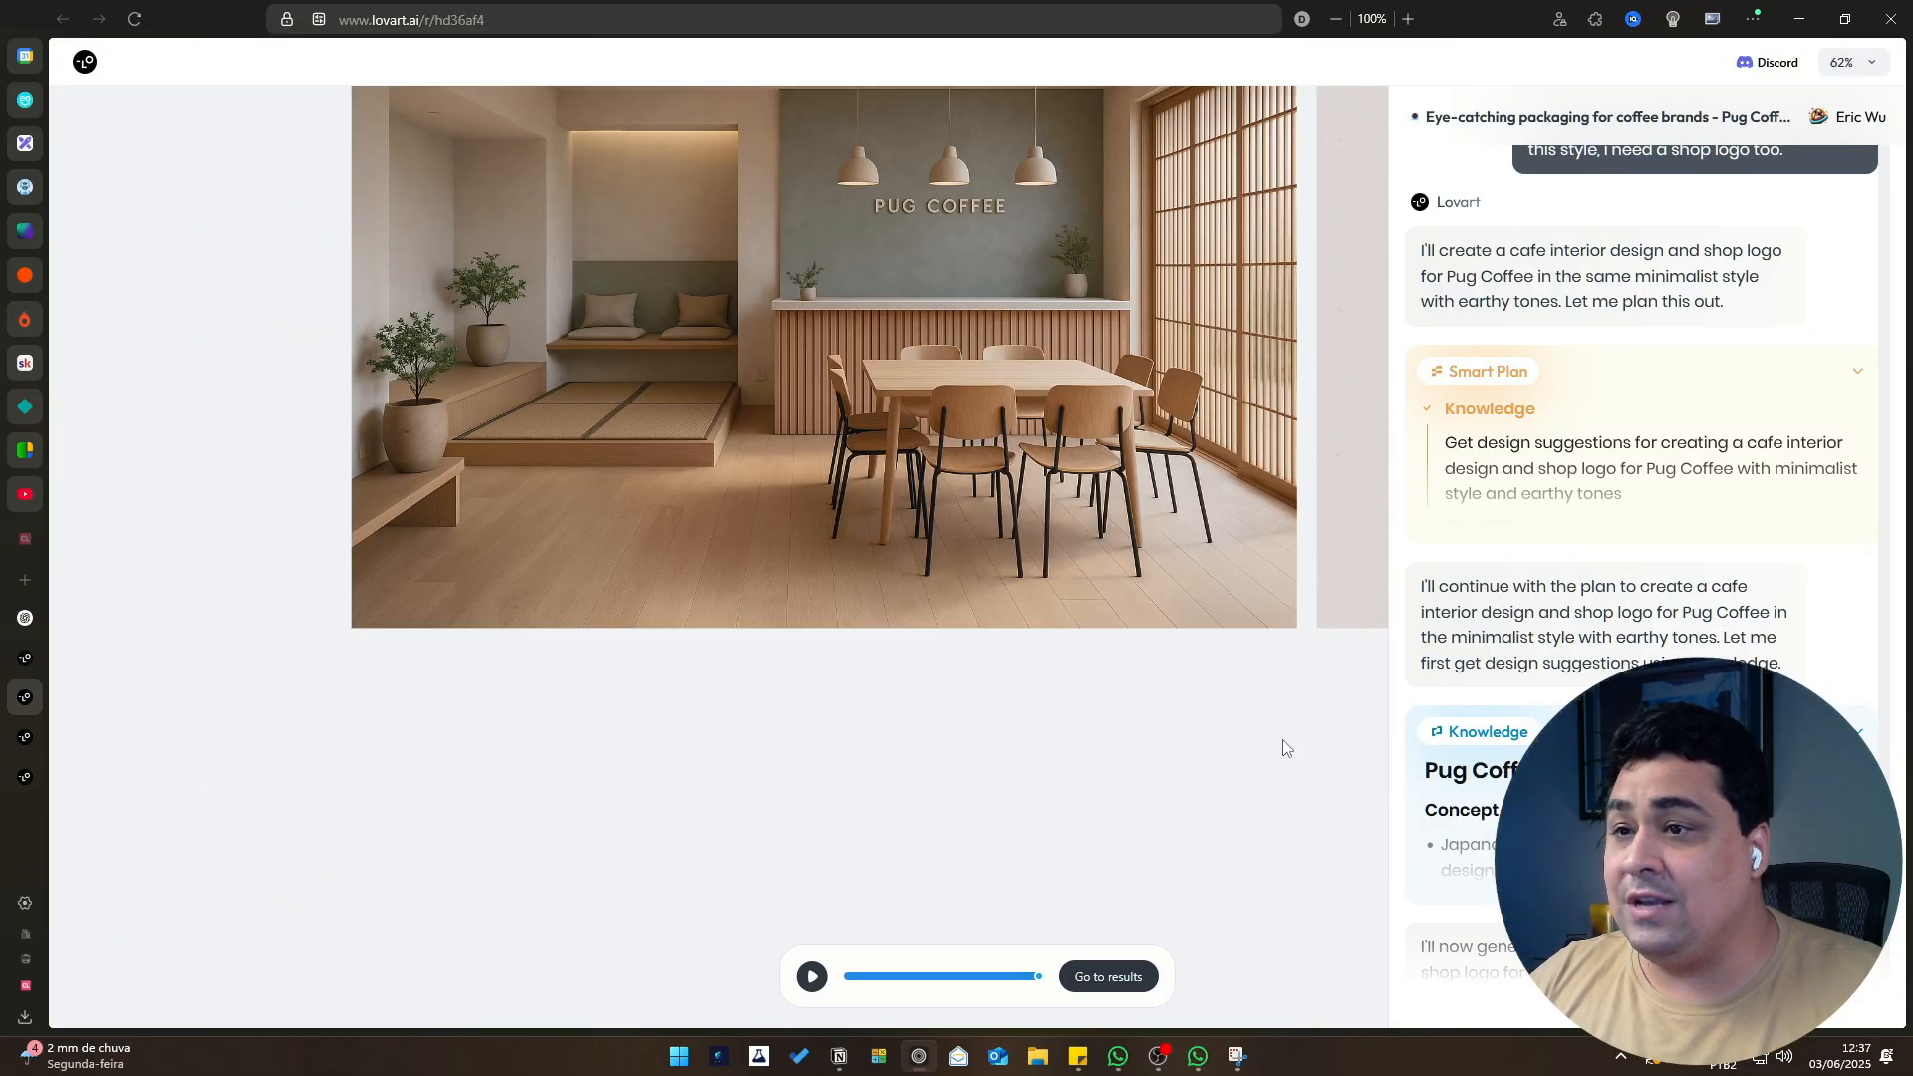
scroll(1060, 854, "right", 3)
scroll(1059, 854, "up", 2)
scroll(1273, 855, "left", 1)
scroll(1273, 855, "up", 1)
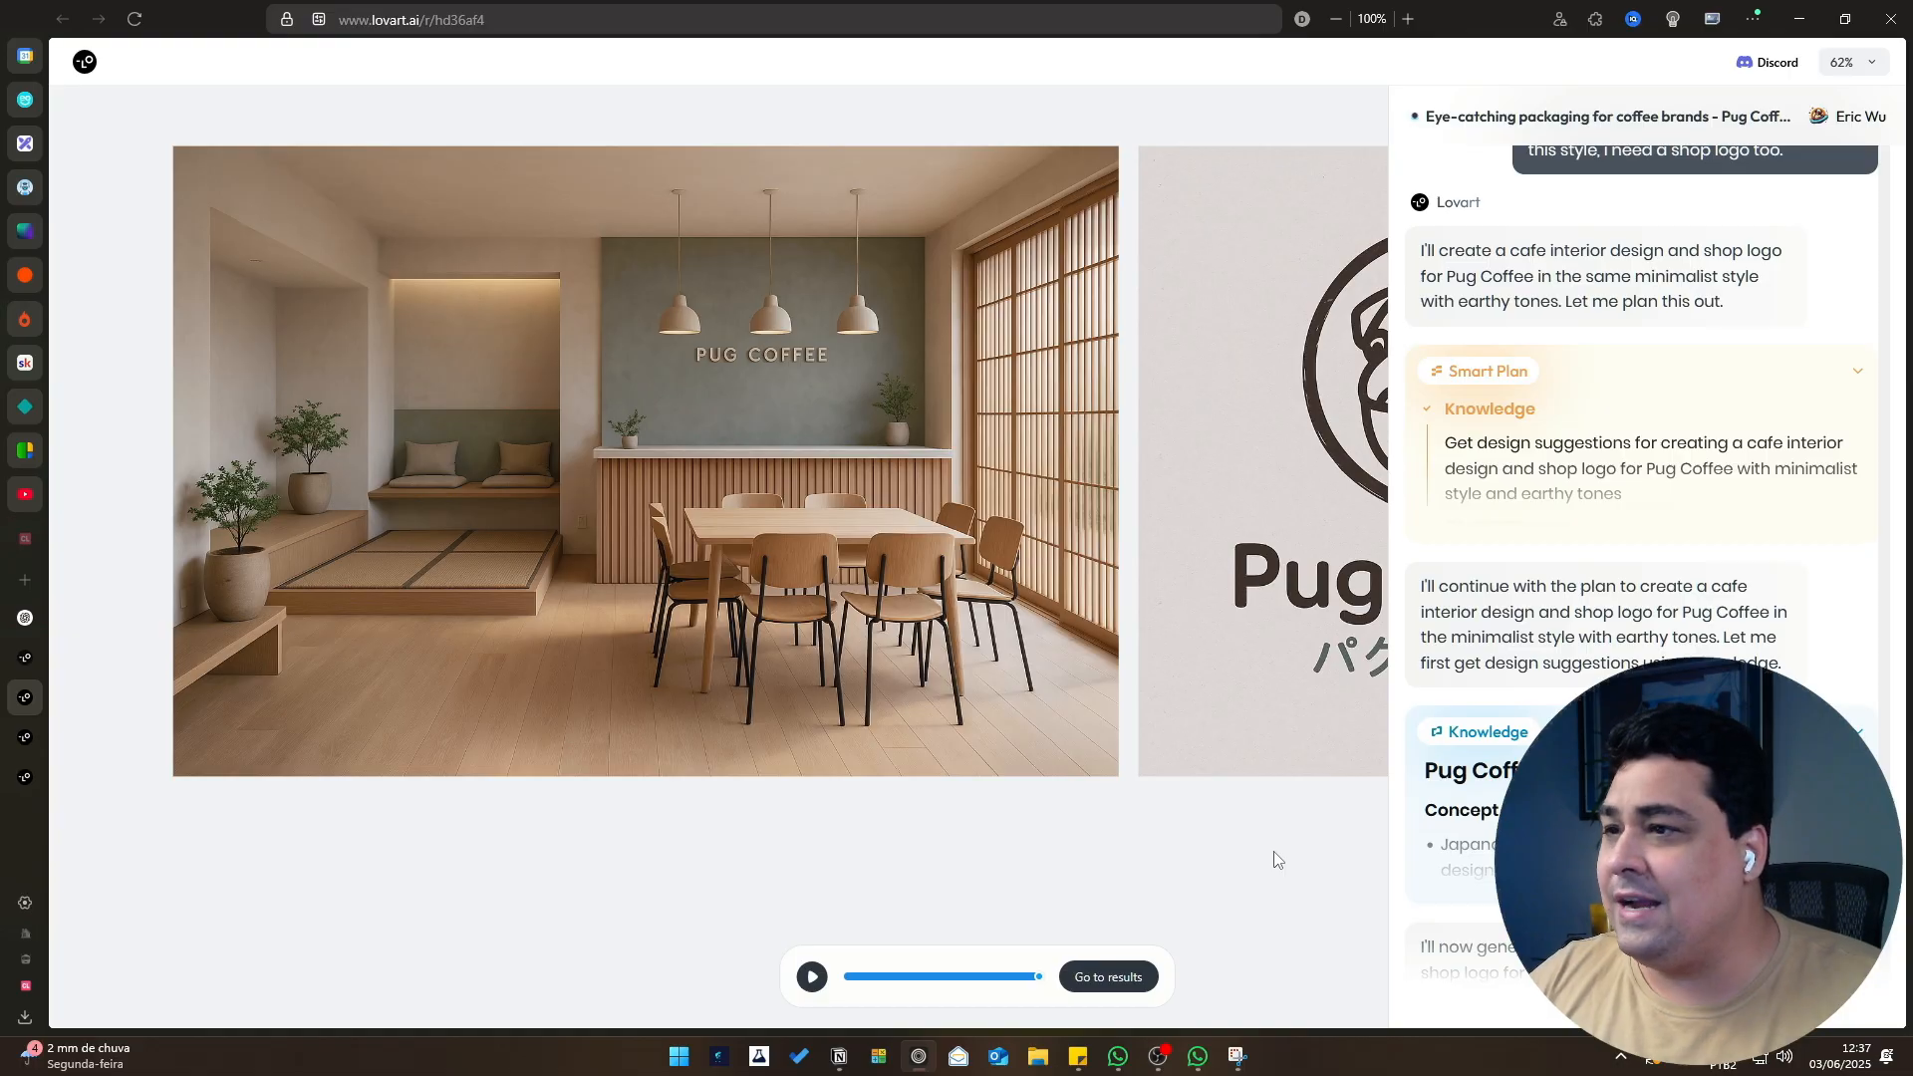
scroll(1226, 854, "right", 10)
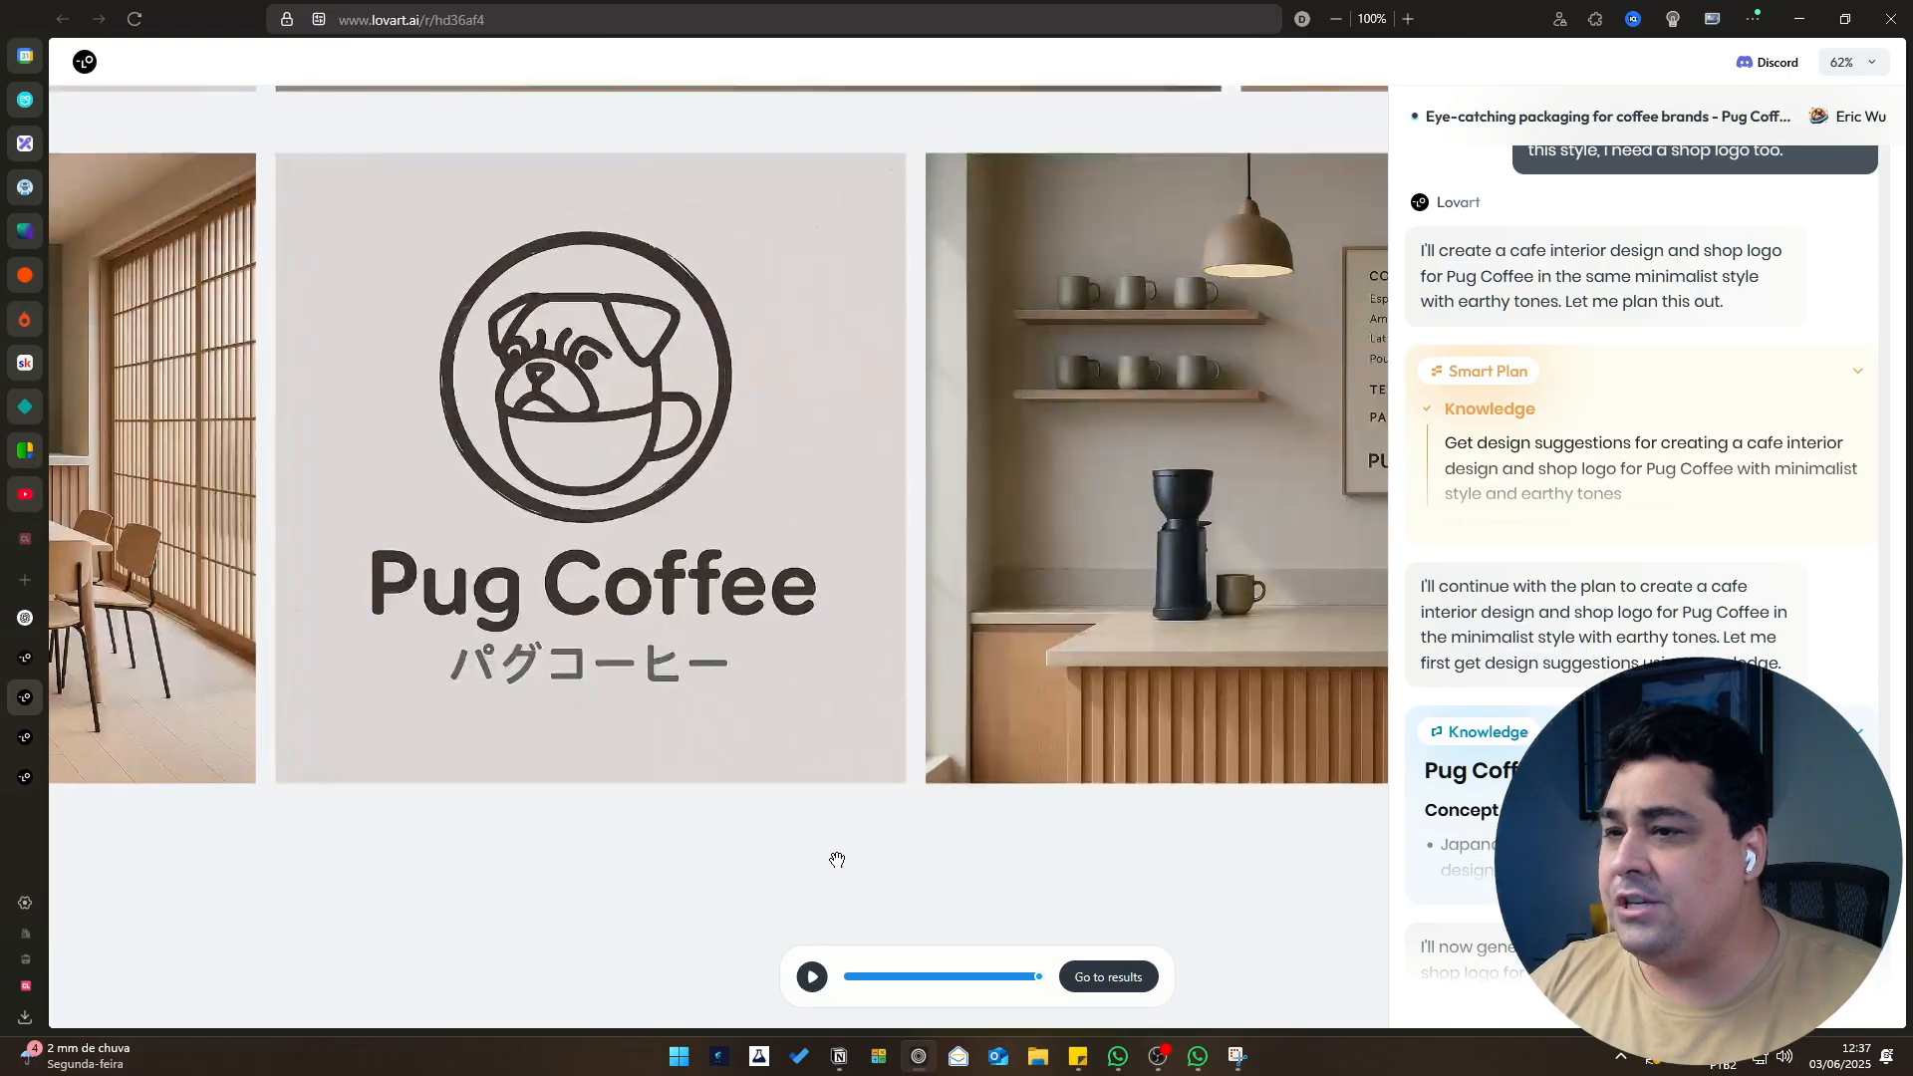
scroll(857, 877, "right", 8)
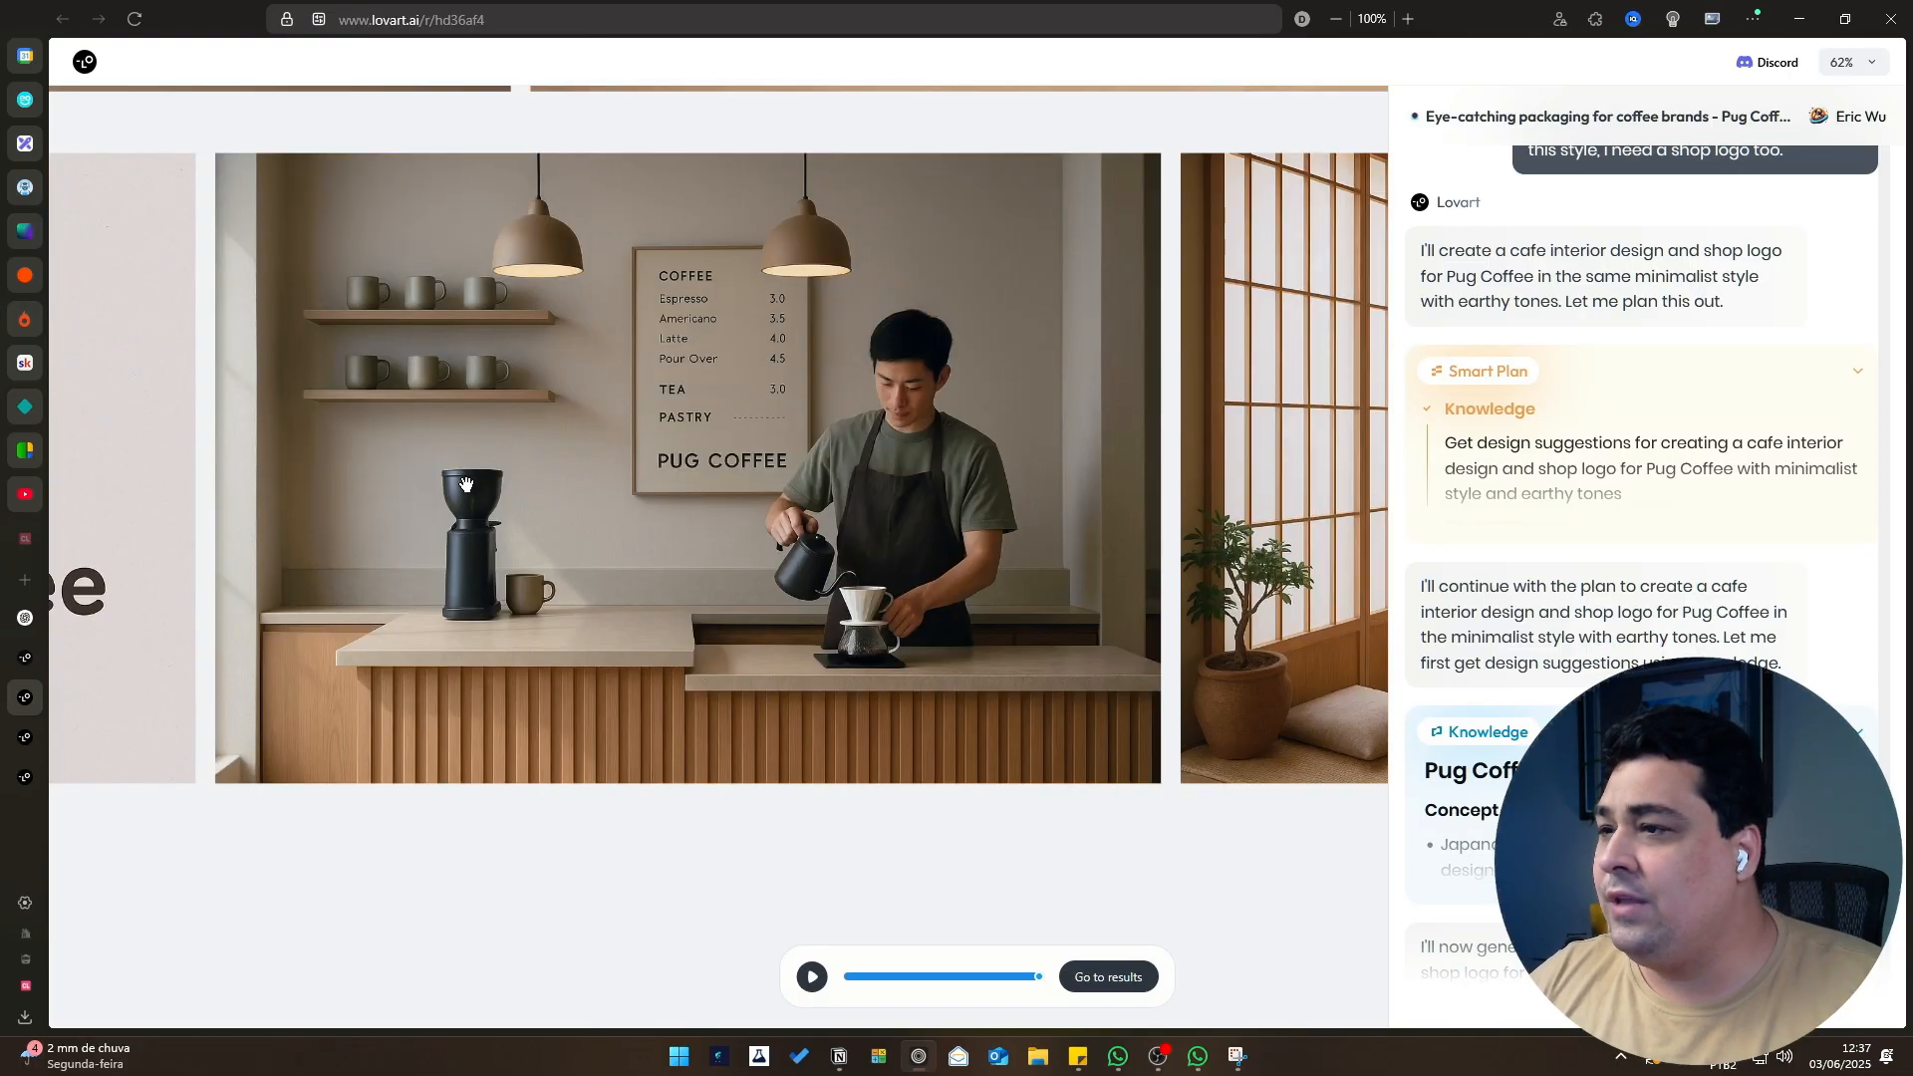
scroll(1092, 785, "right", 8)
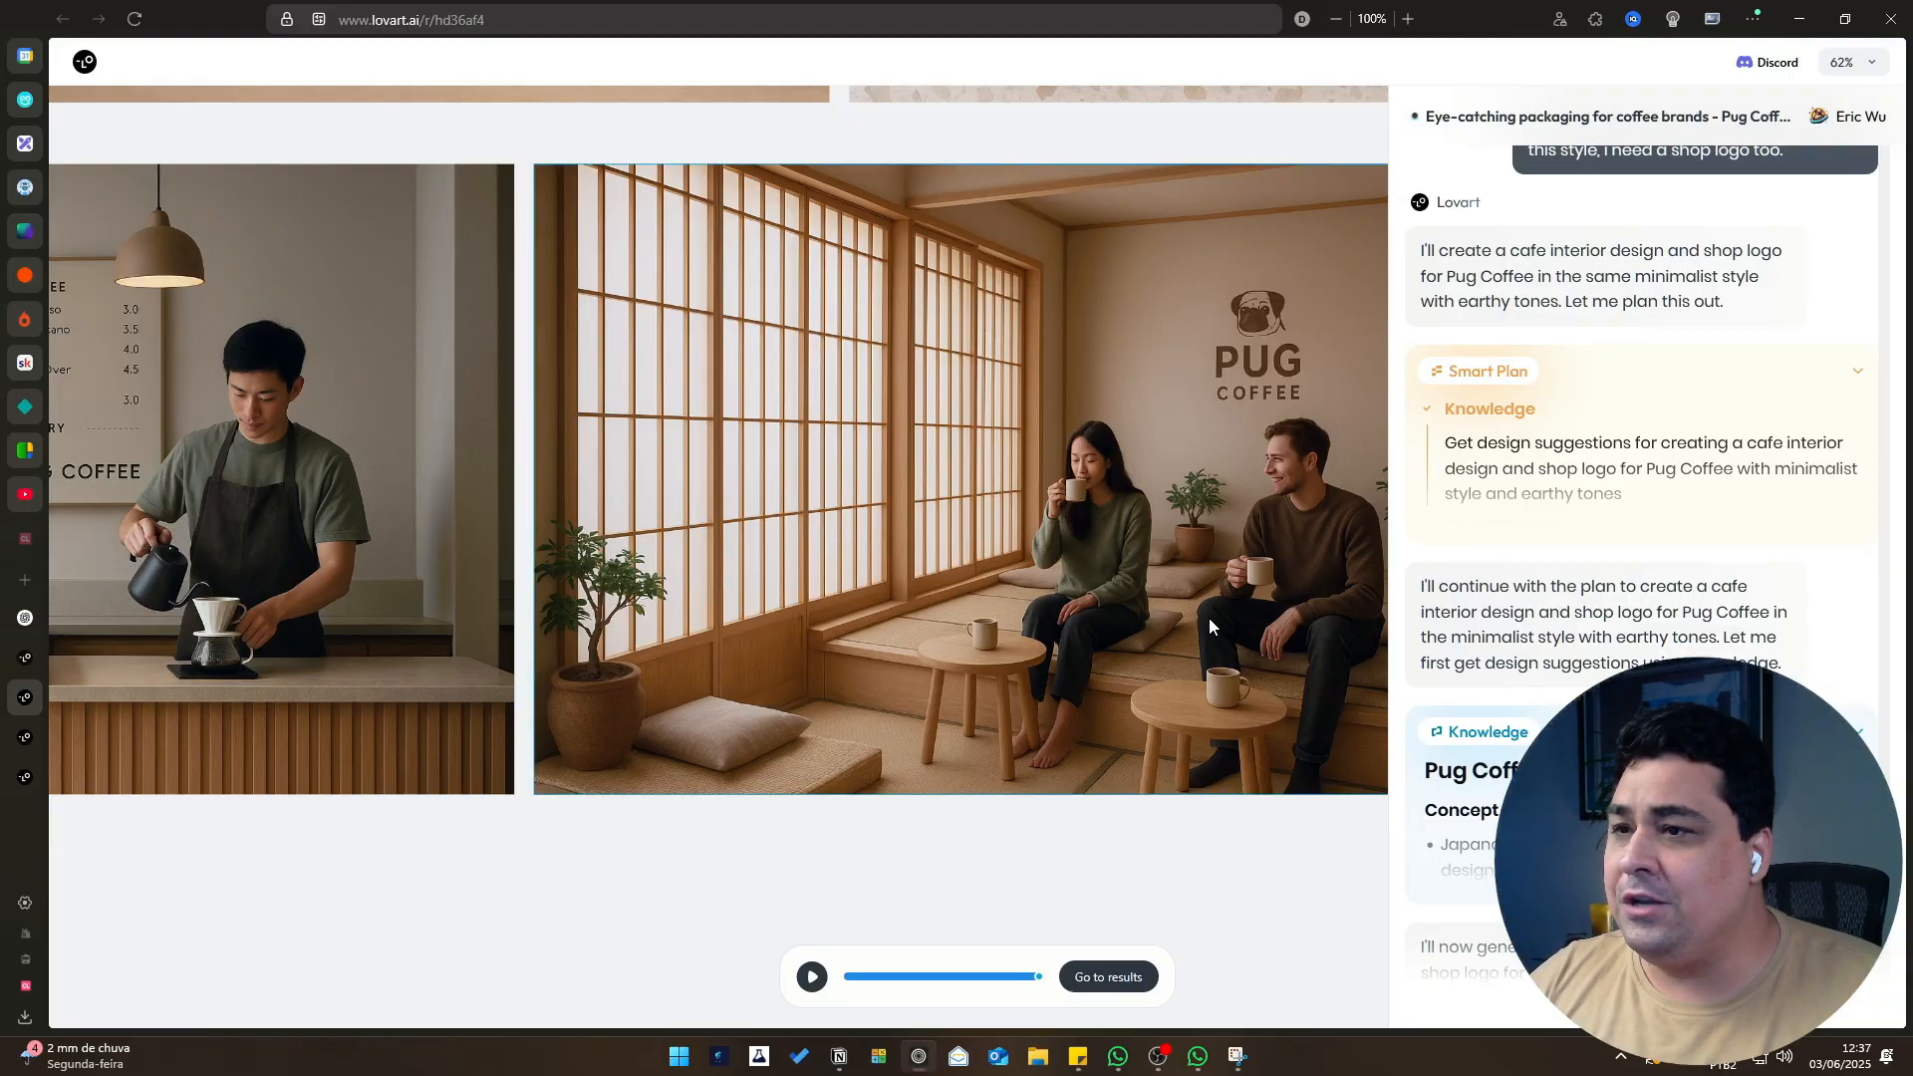
Review the packaging rows once more and switch to the "Cartaz de Show" project.
scroll(1210, 618, "down", 5)
left_click_drag(818, 736, 1346, 945)
scroll(400, 218, "up", 10)
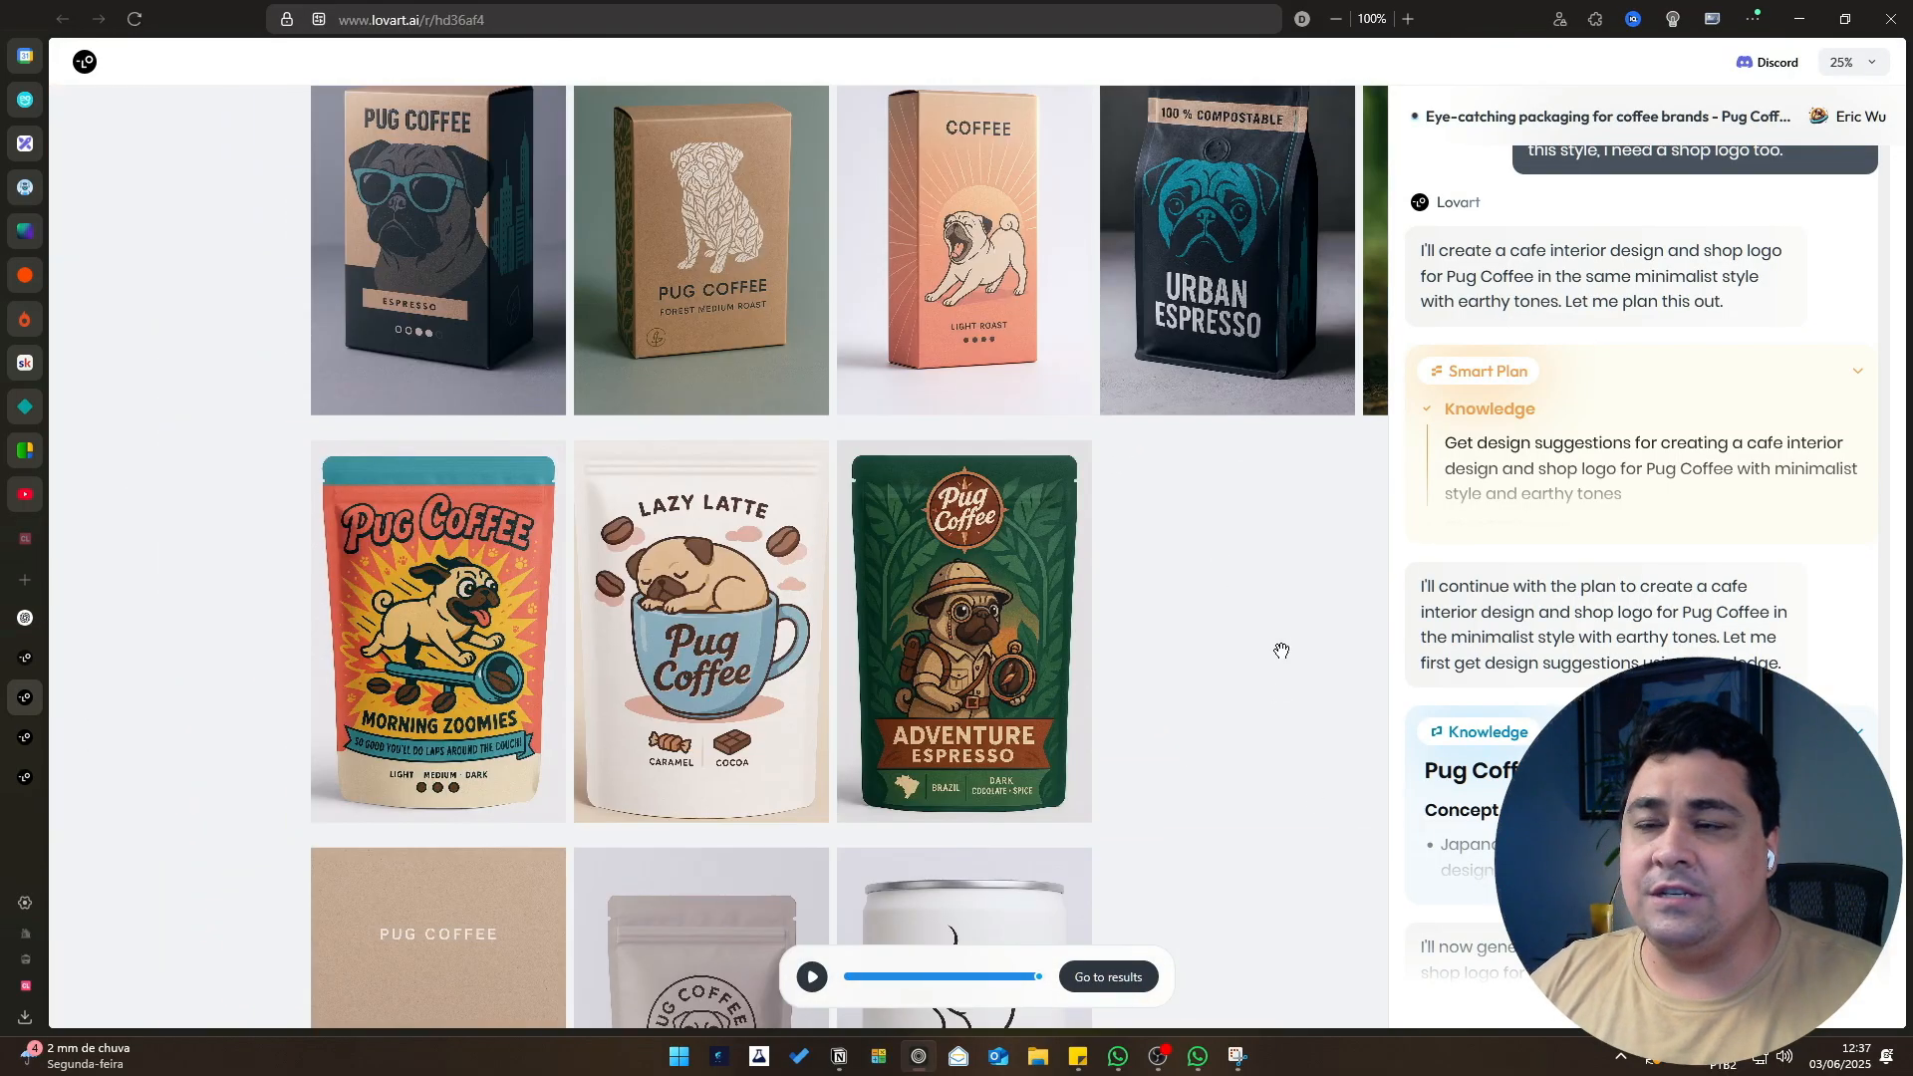
left_click_drag(1282, 650, 1119, 901)
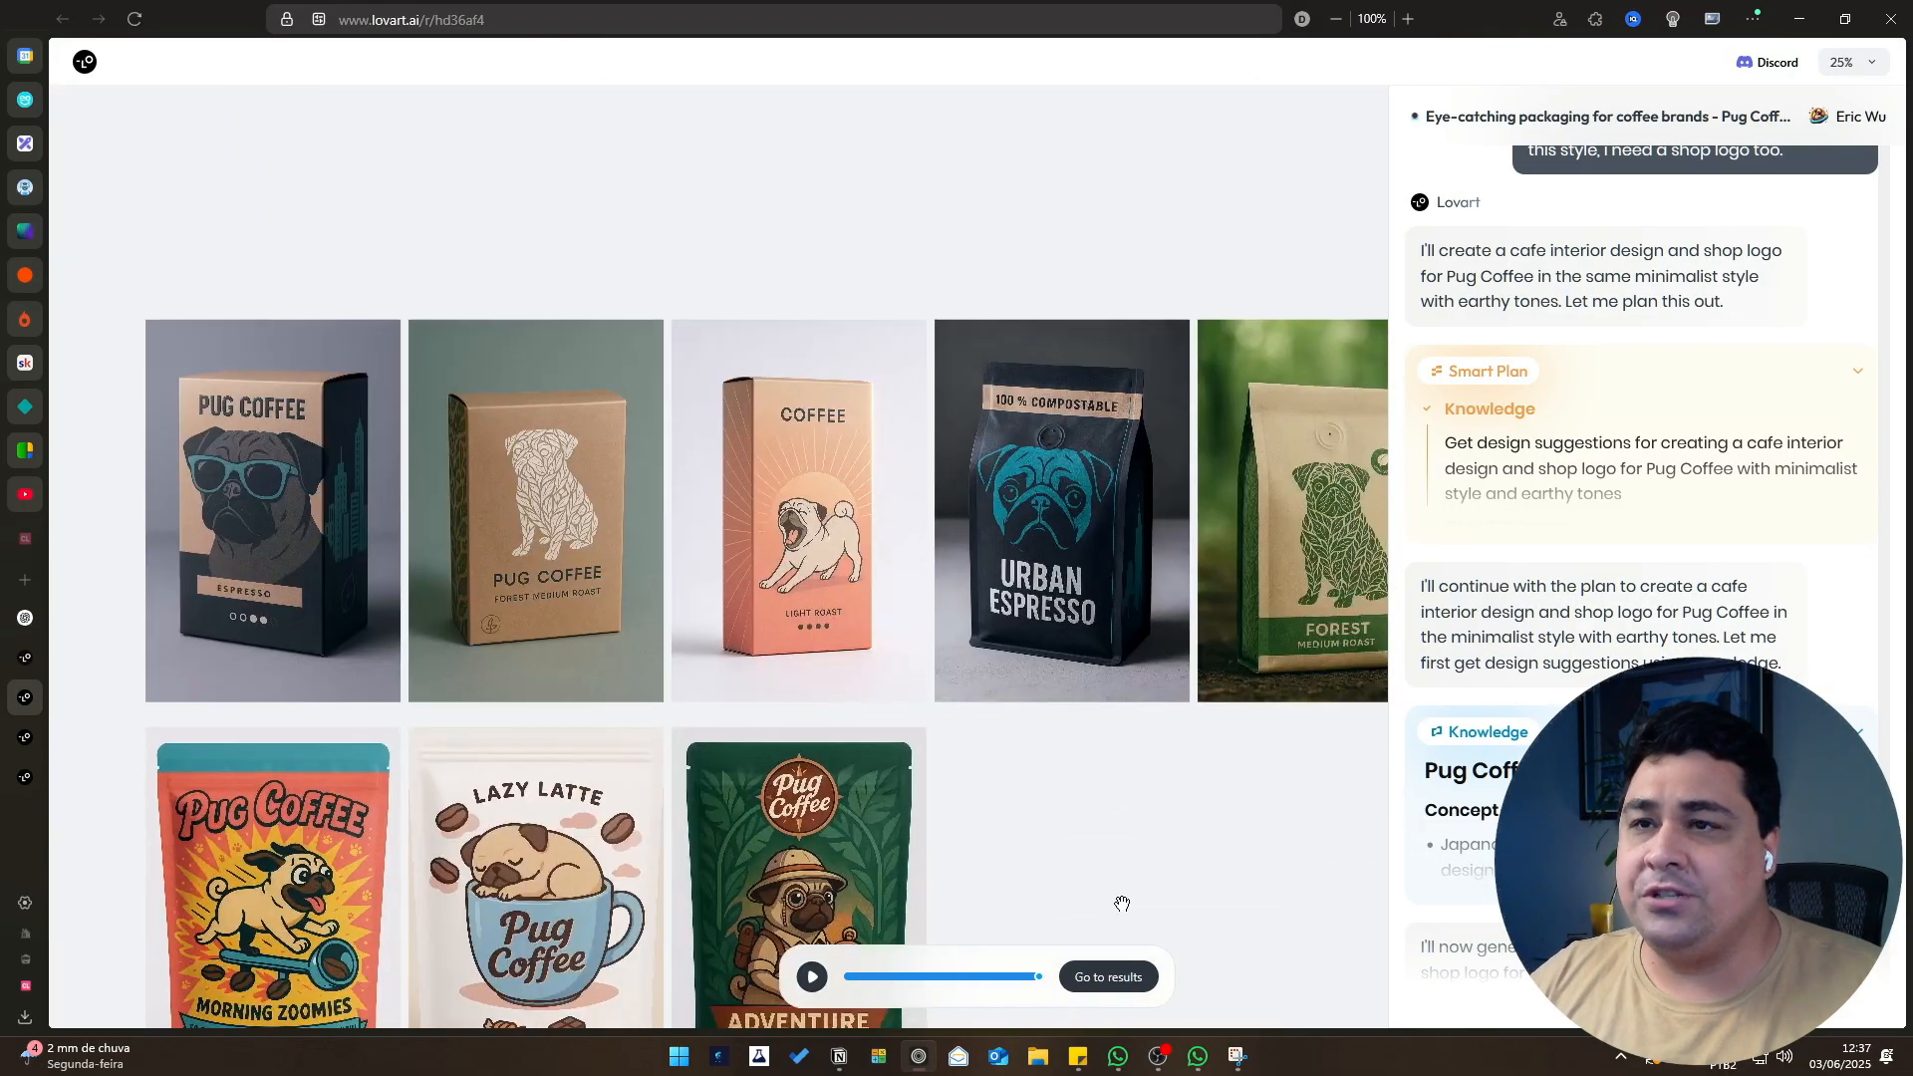
left_click(25, 696)
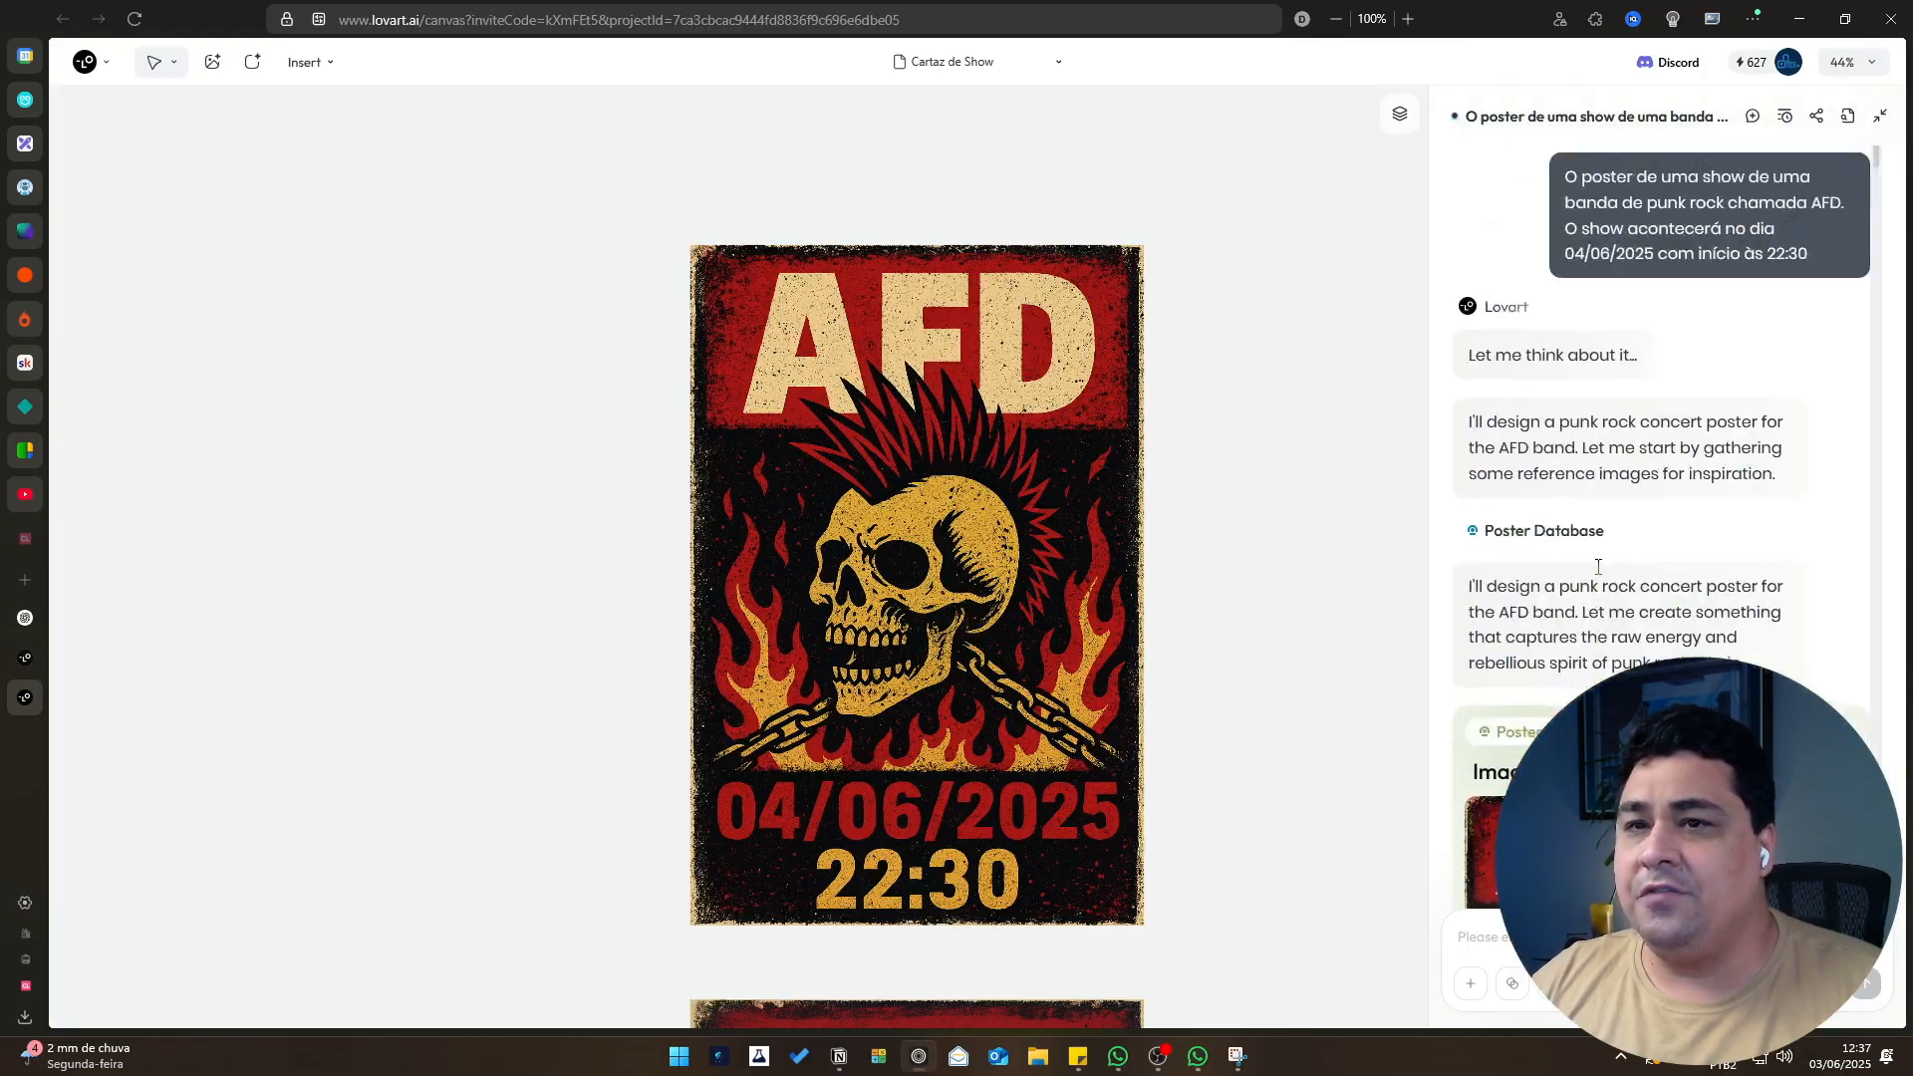
Read the AFD punk rock show poster prompt, its band name, date and start time, and Lovart's first reply.
left_click_drag(1566, 178, 1700, 182)
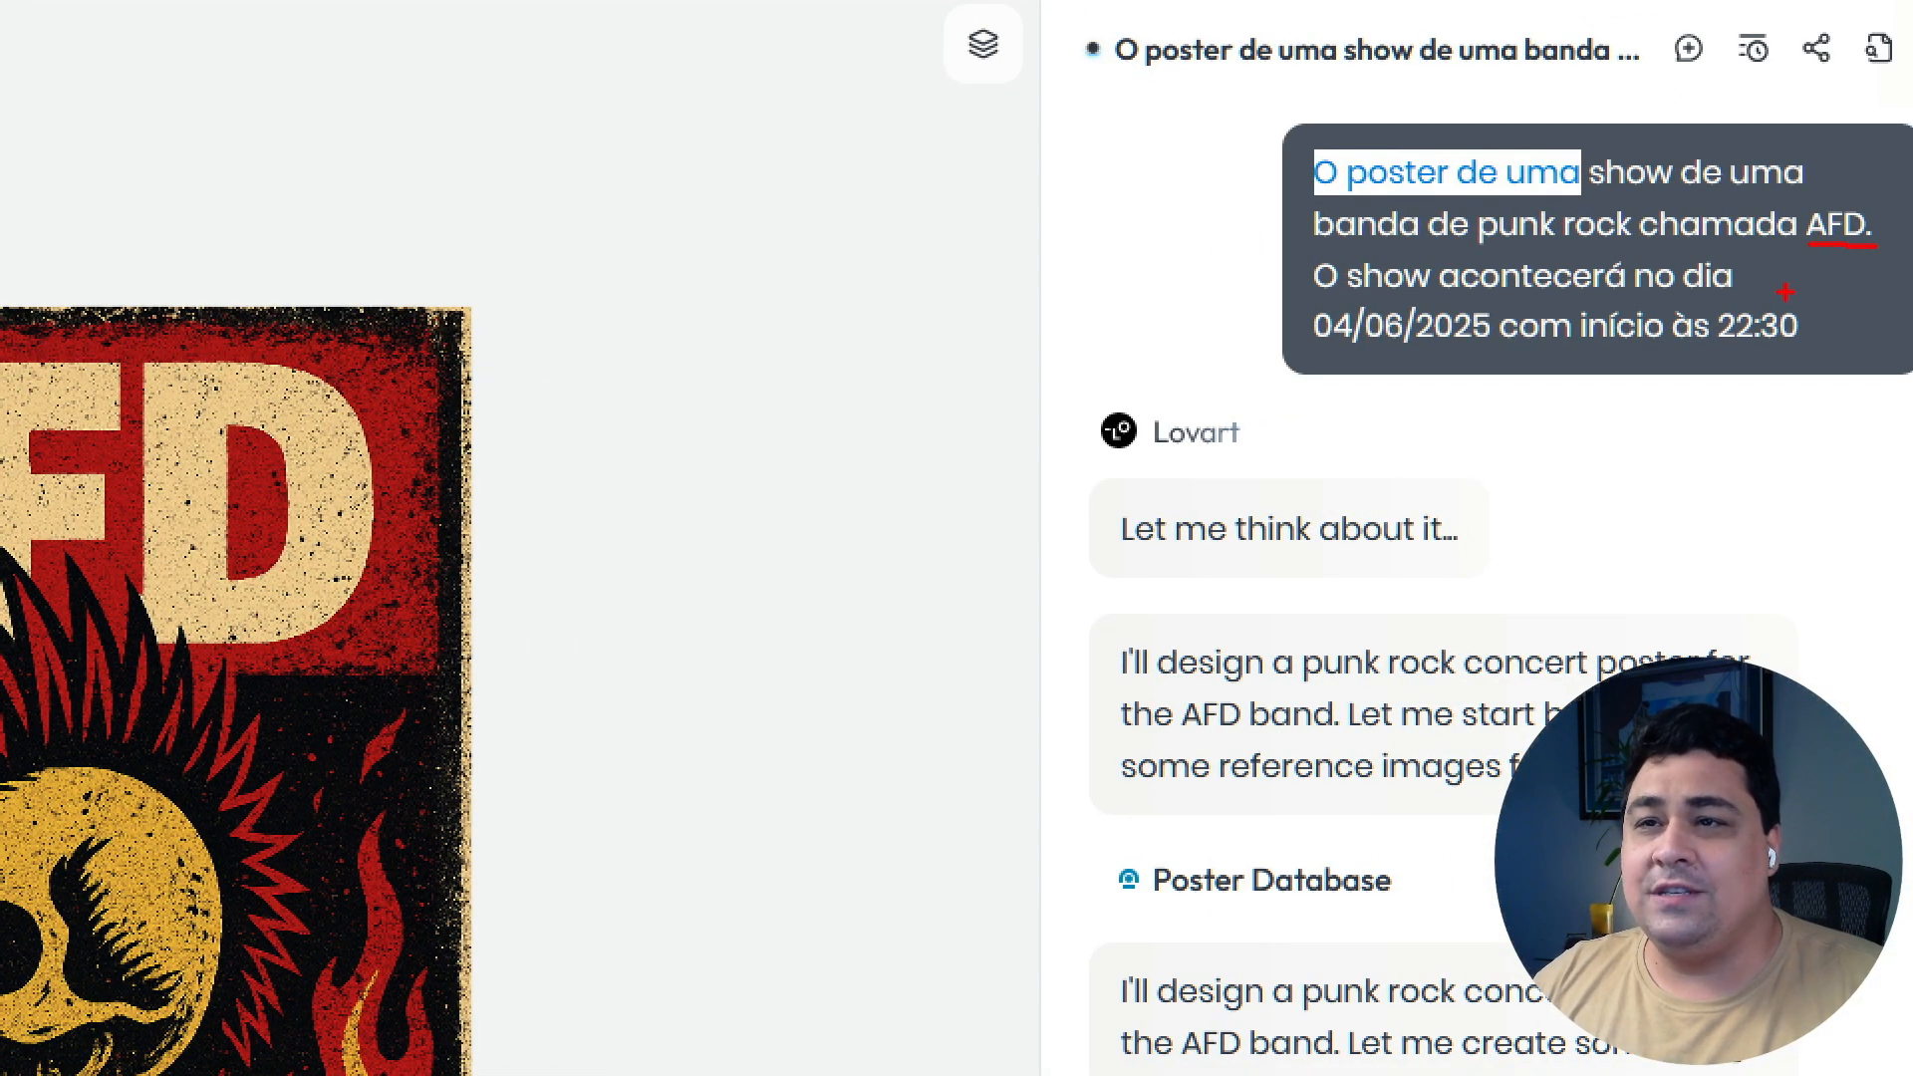
left_click_drag(1351, 338, 1872, 347)
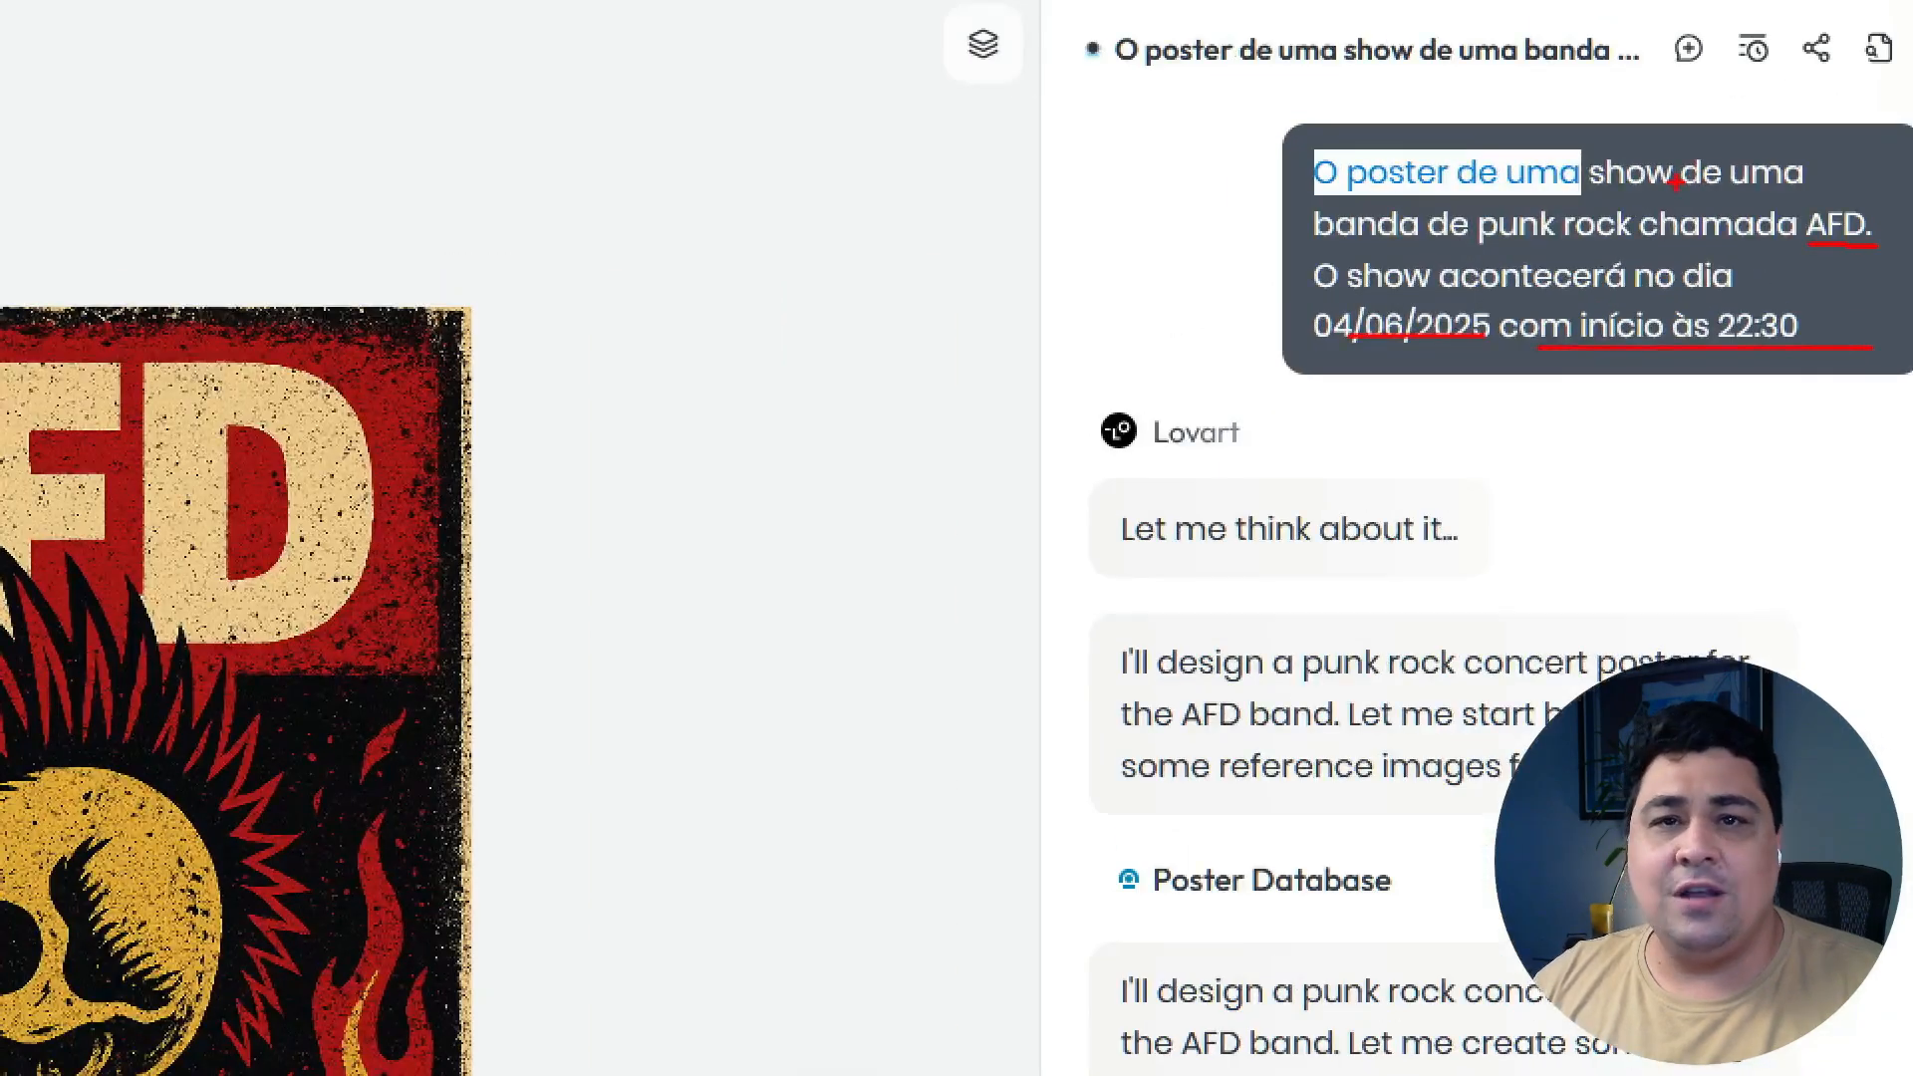
key("Escape")
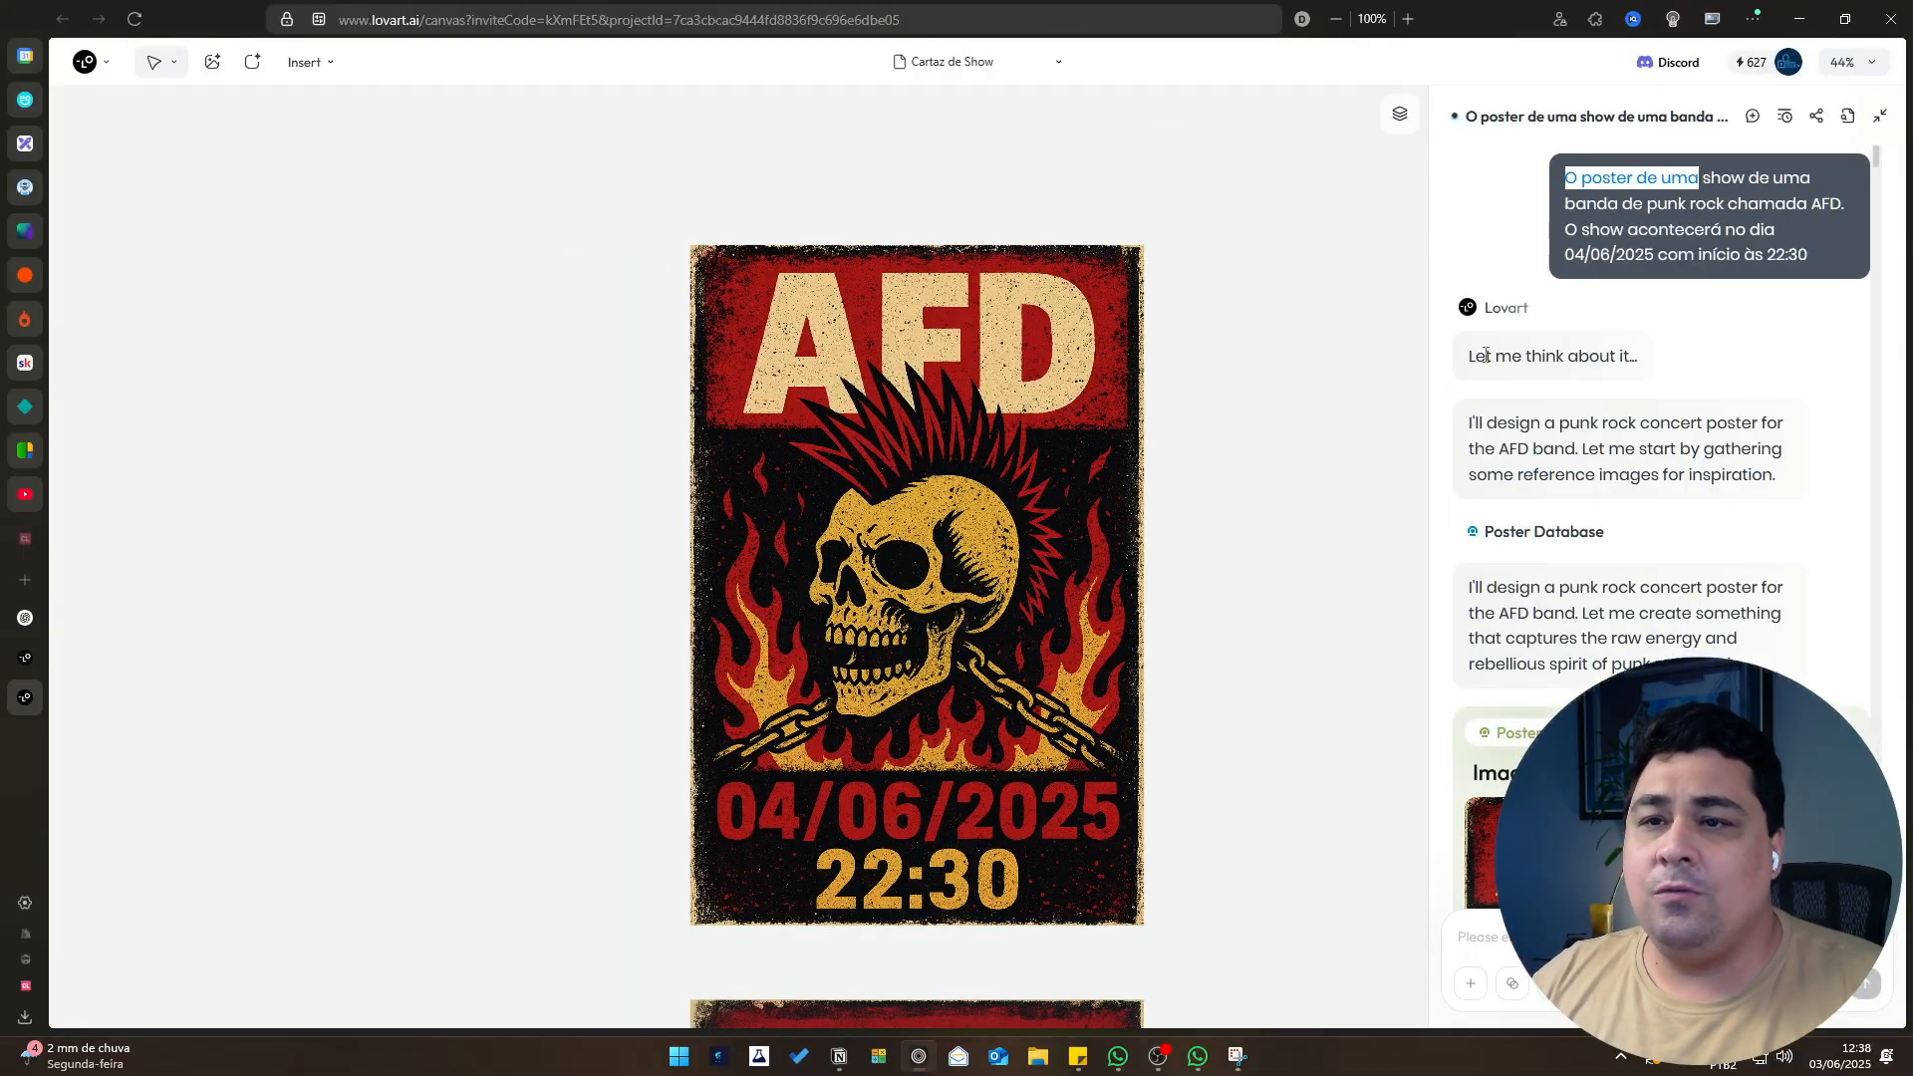
left_click_drag(1476, 357, 1594, 358)
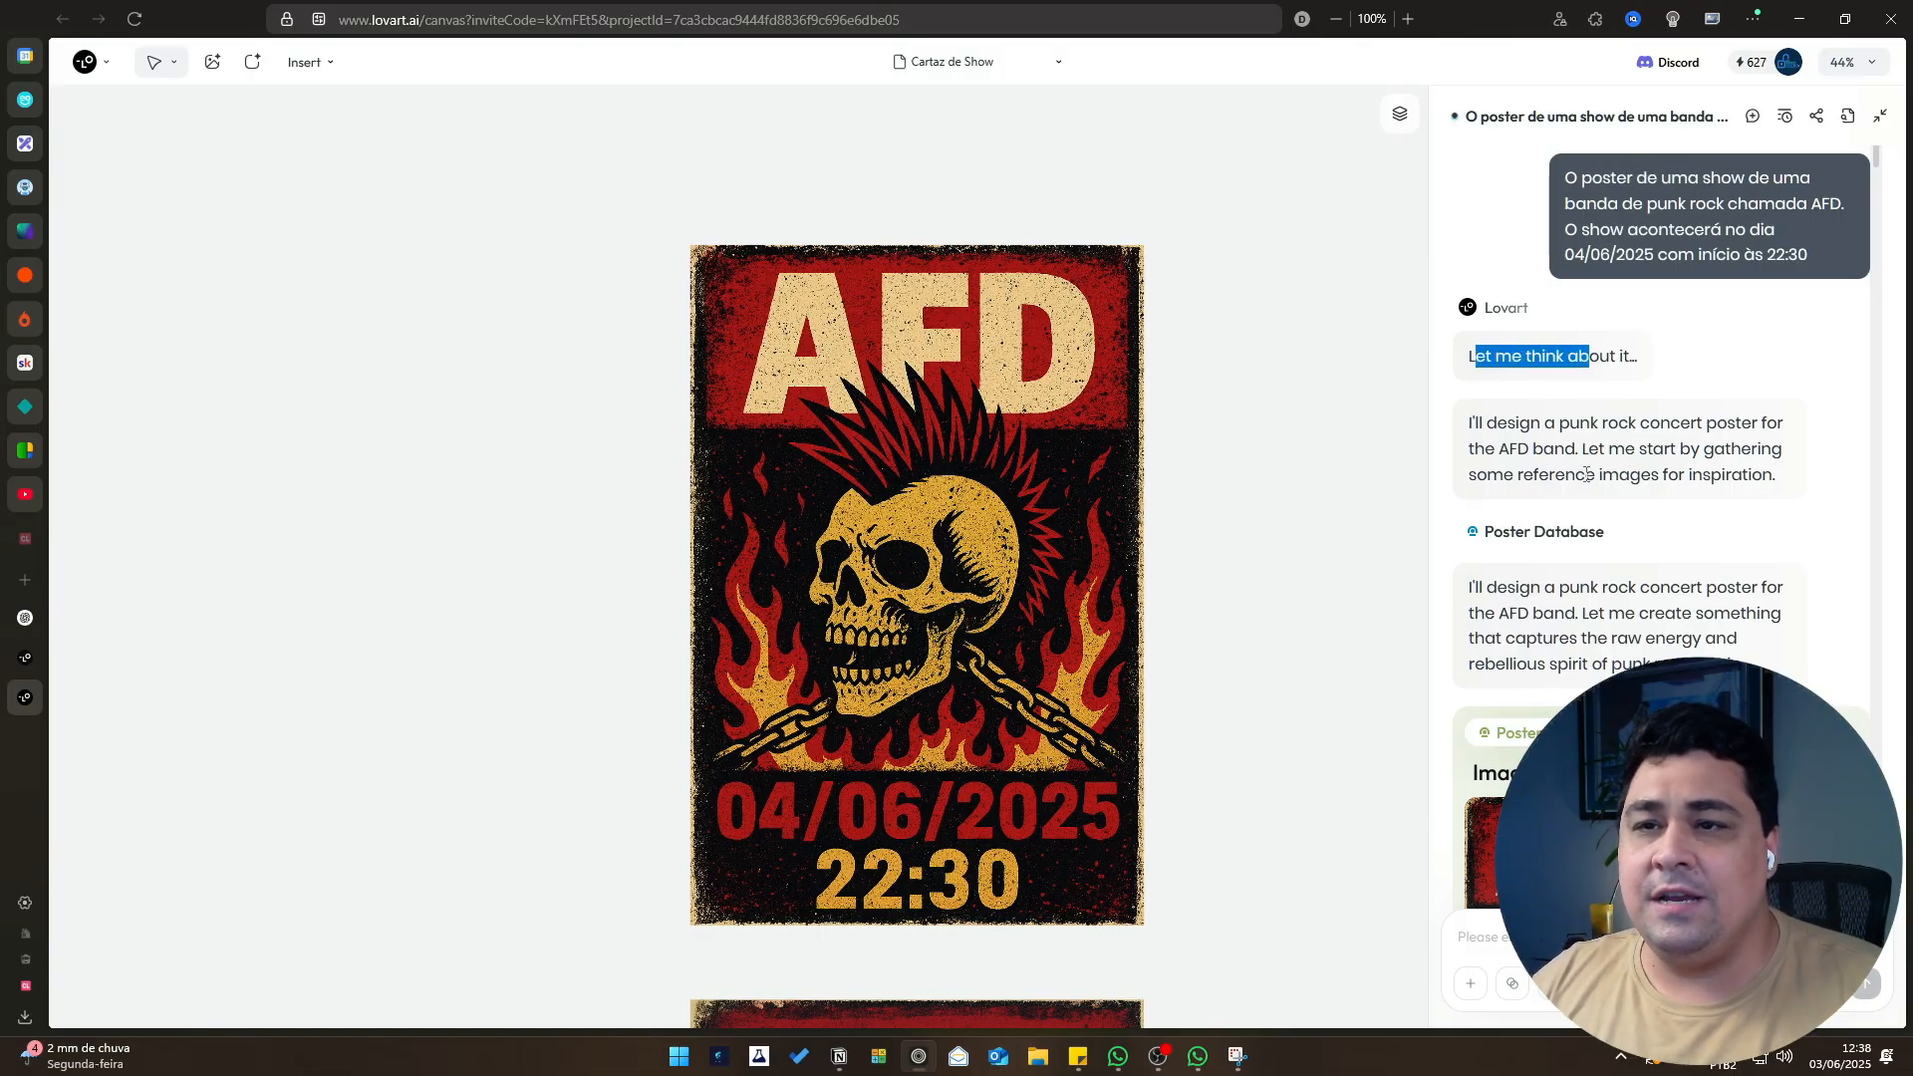
Examine the generated AFD show poster up close, checking its title, skull artwork, date and start time.
scroll(1127, 475, "down", 2)
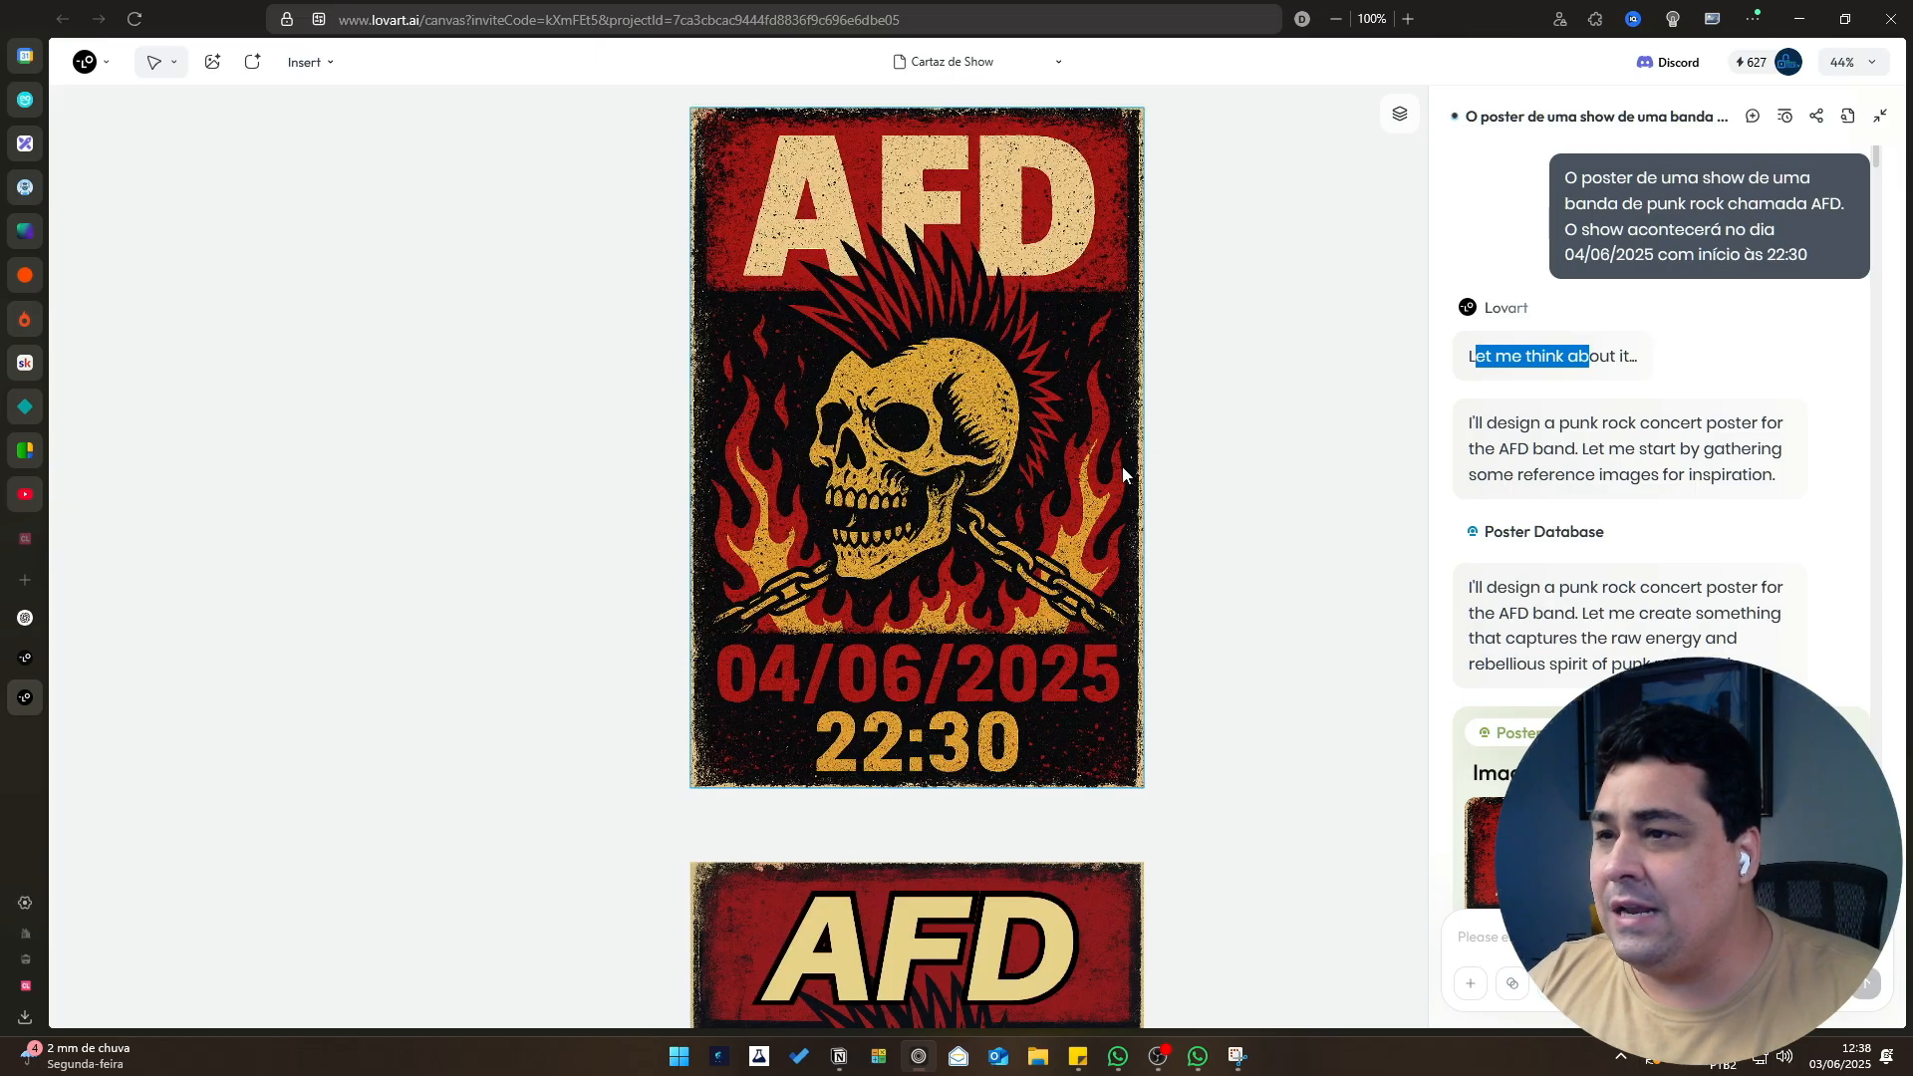
scroll(931, 420, "up", 2)
scroll(1001, 532, "up", 3)
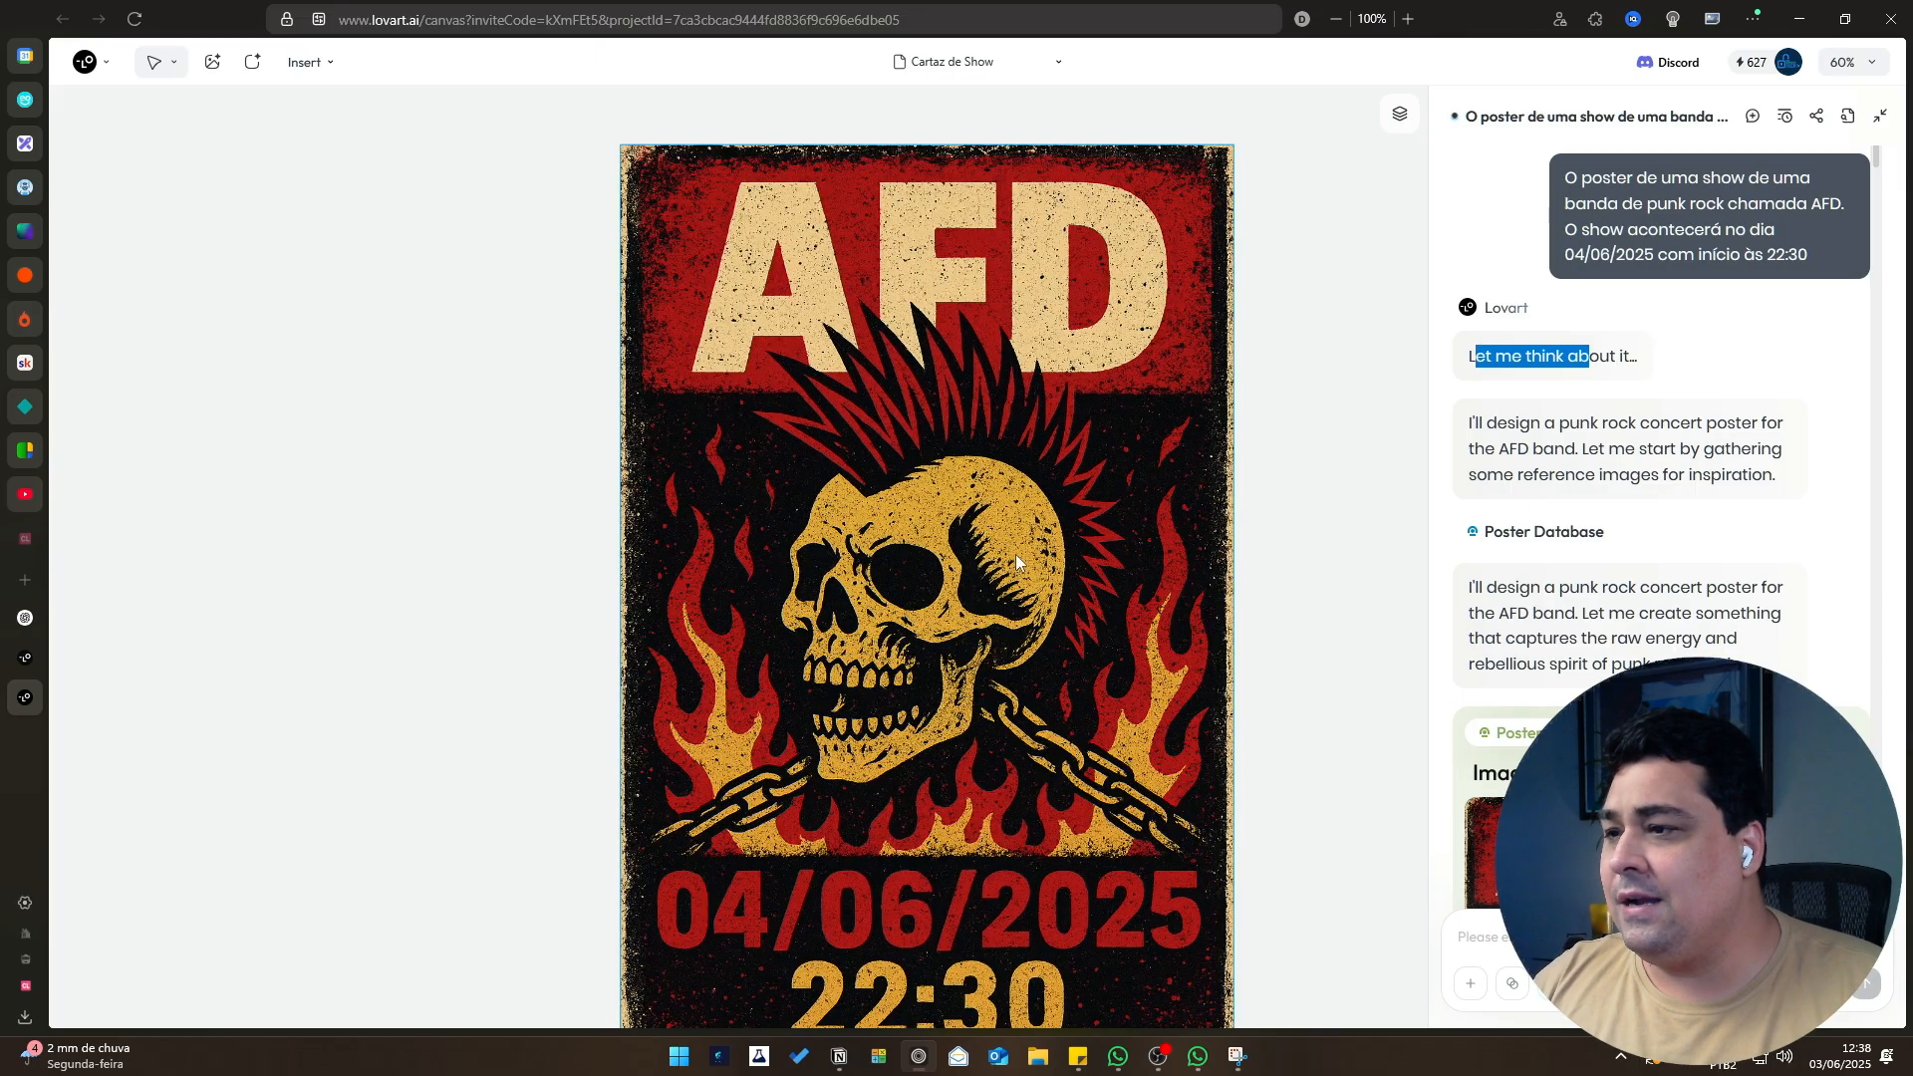
scroll(1136, 563, "down", 1)
scroll(688, 678, "up", 2)
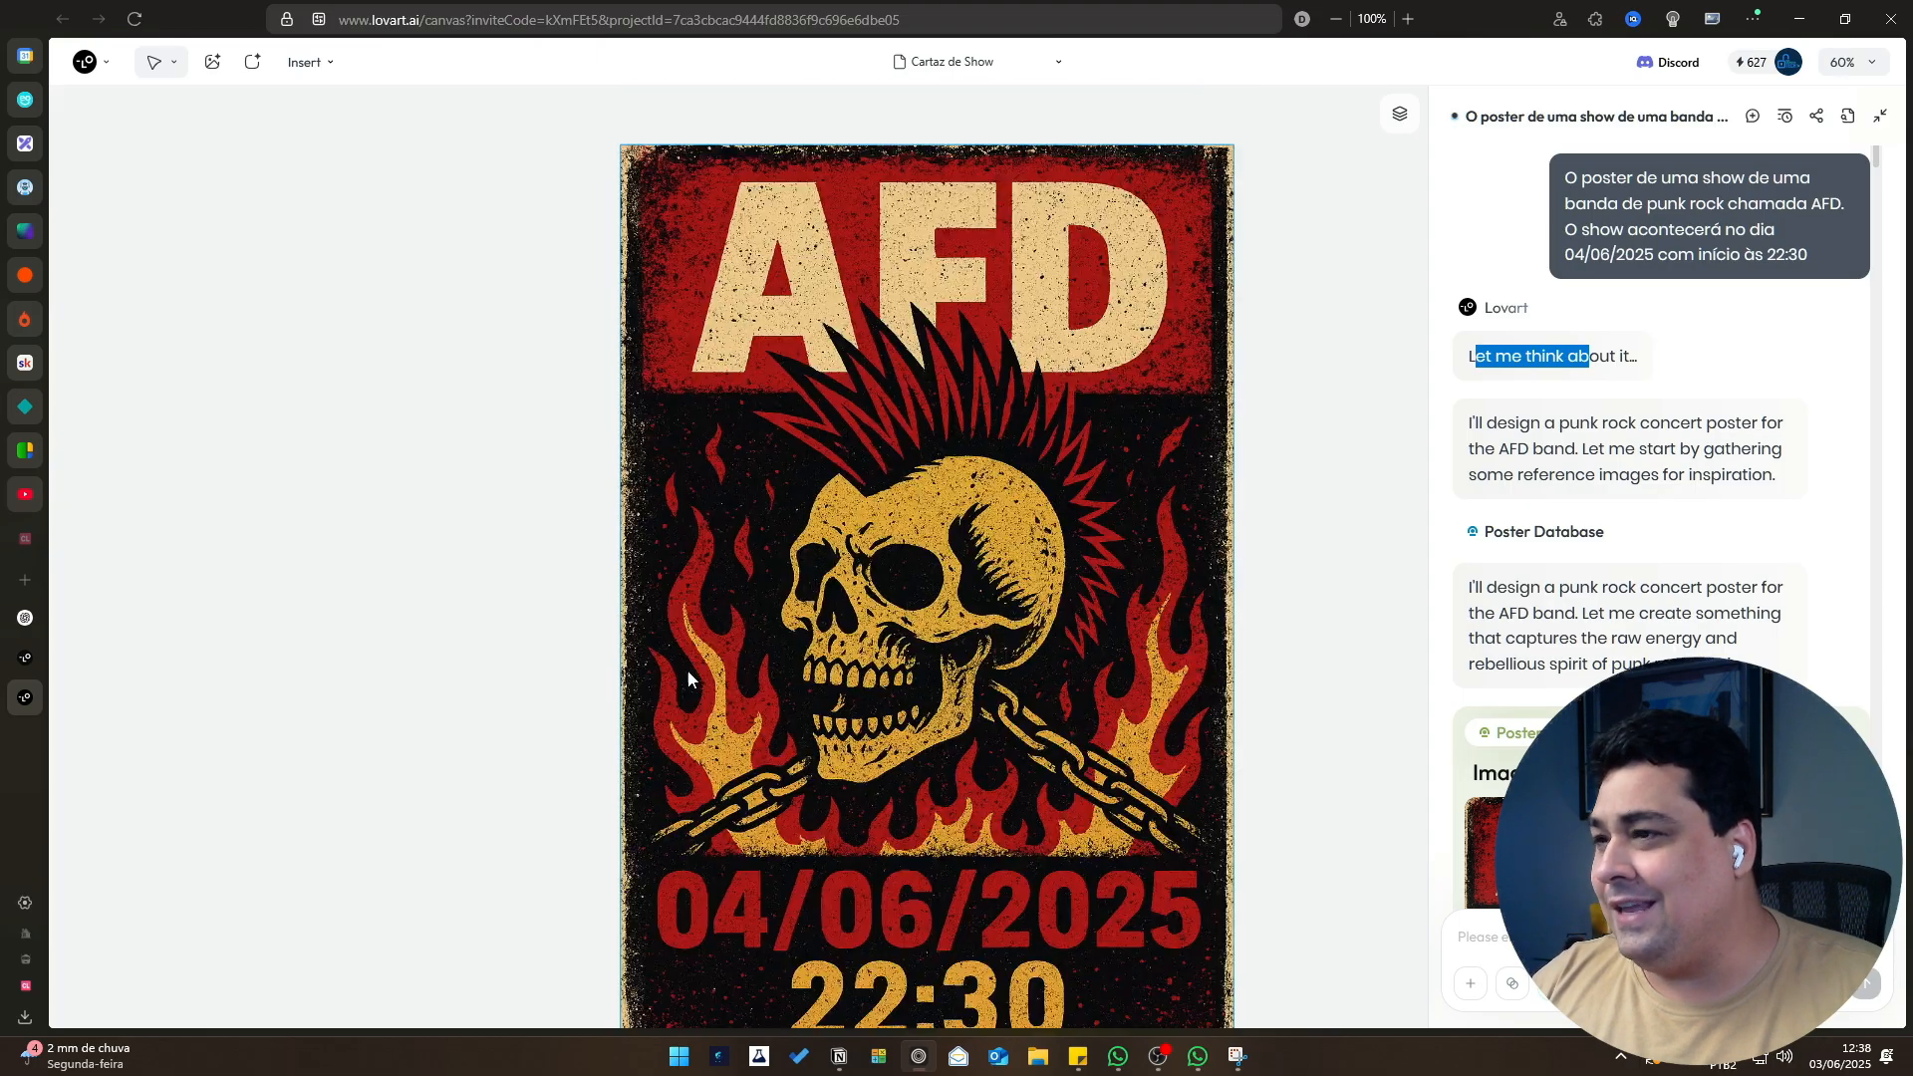
scroll(1126, 205, "down", 2)
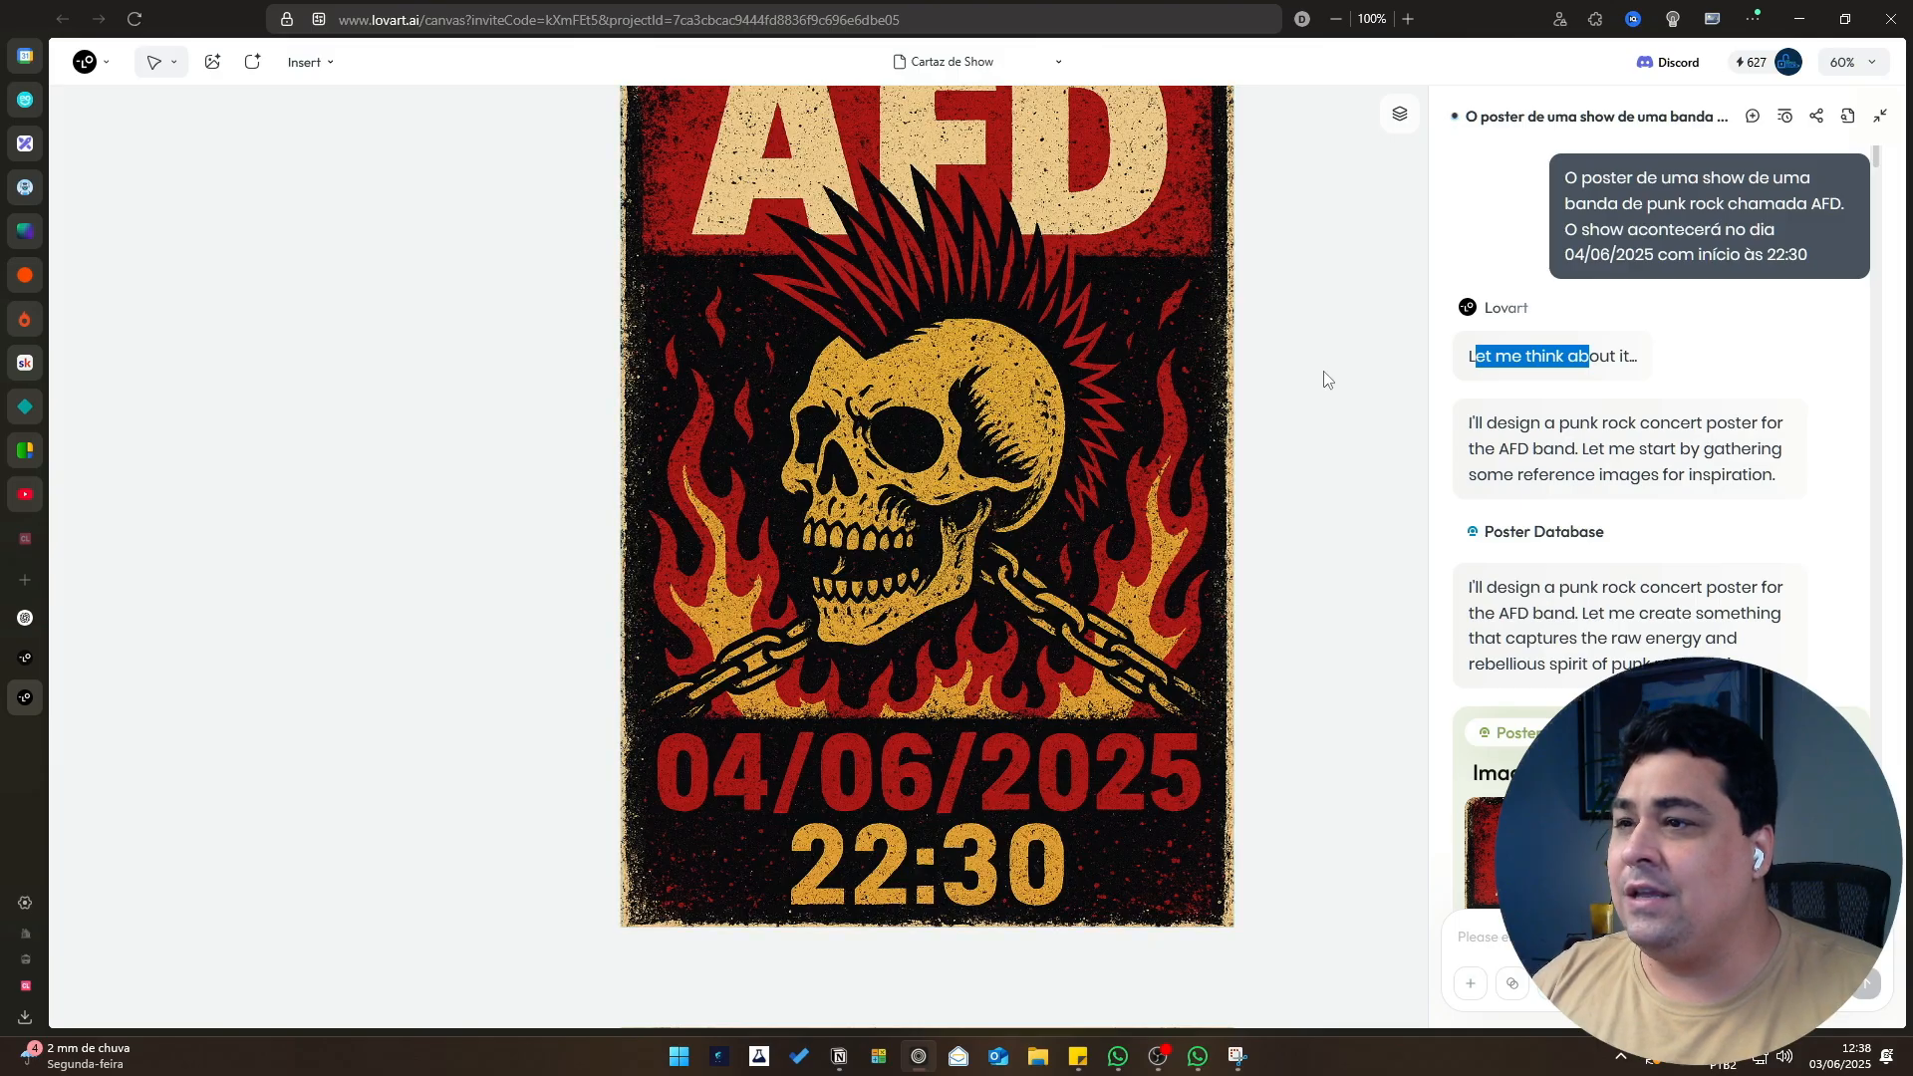
scroll(1329, 400, "down", 3)
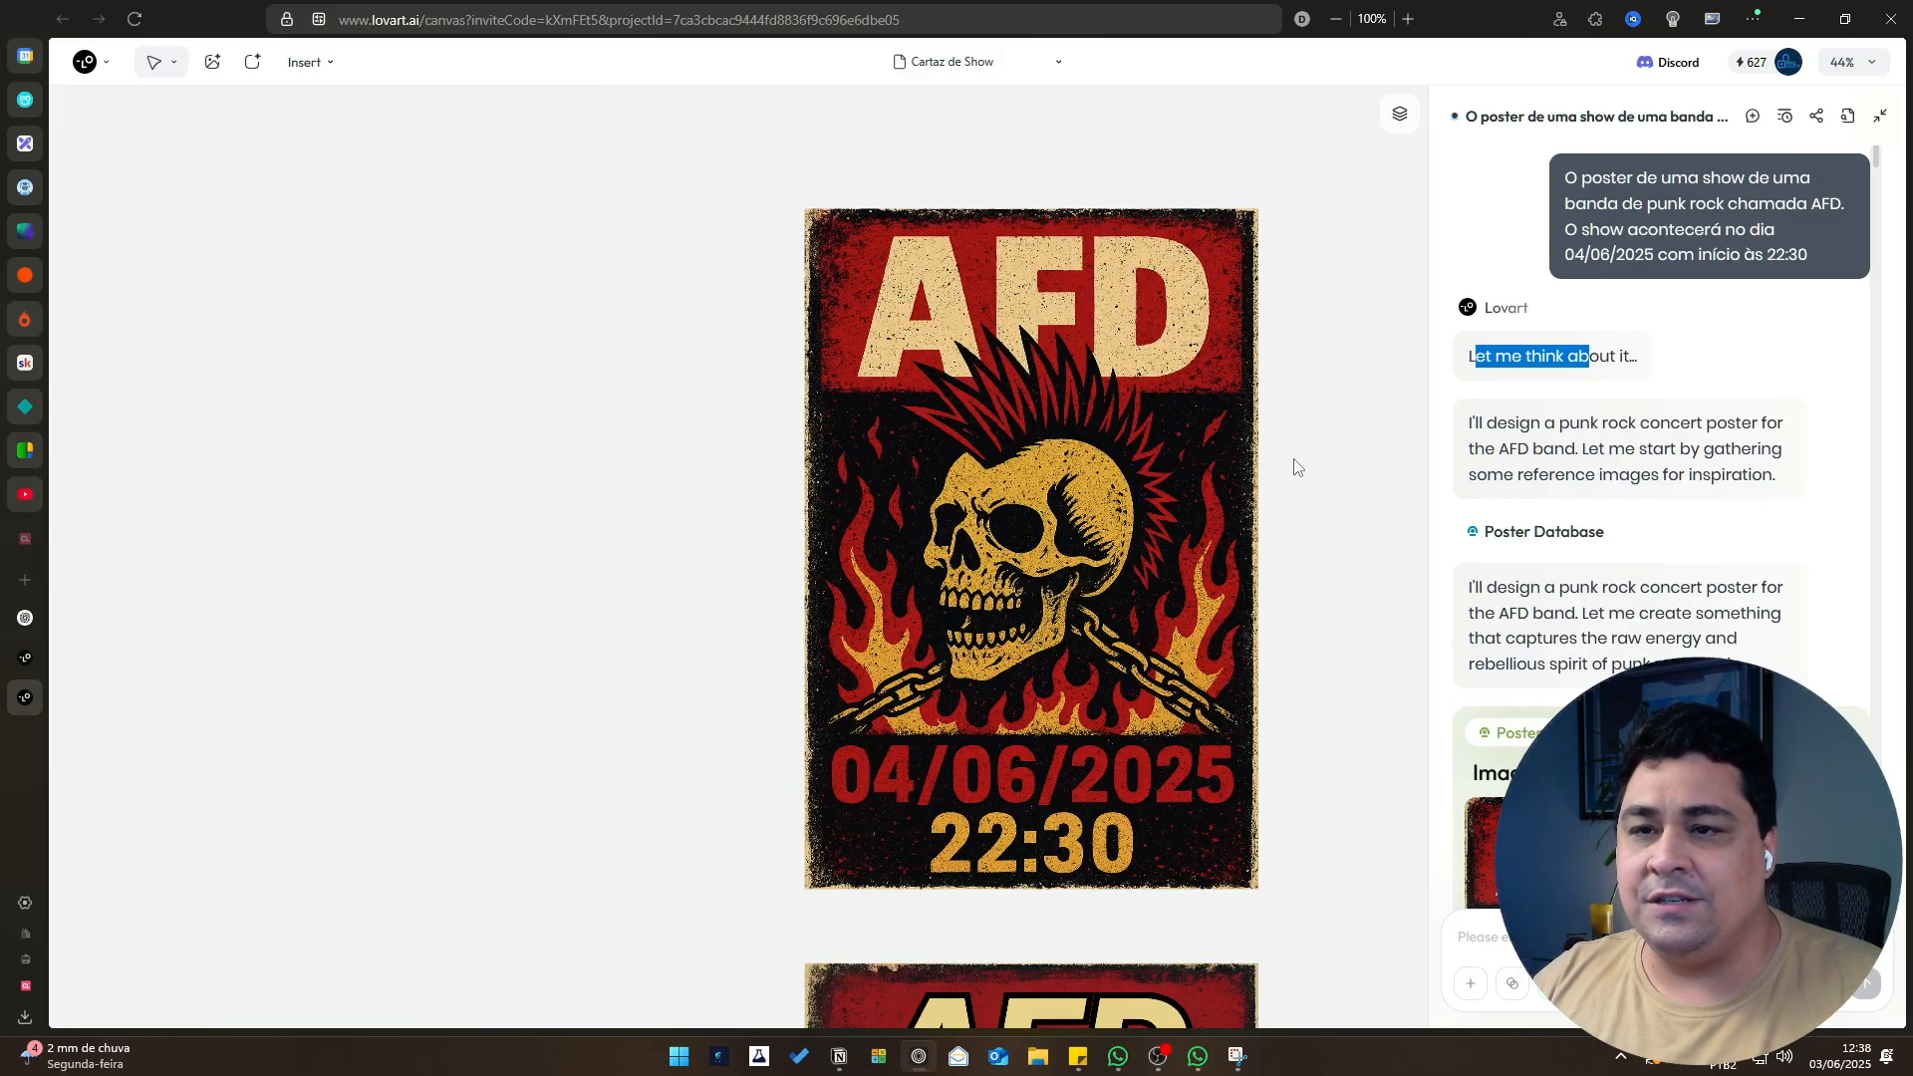
scroll(1595, 490, "down", 2)
scroll(1584, 483, "up", 2)
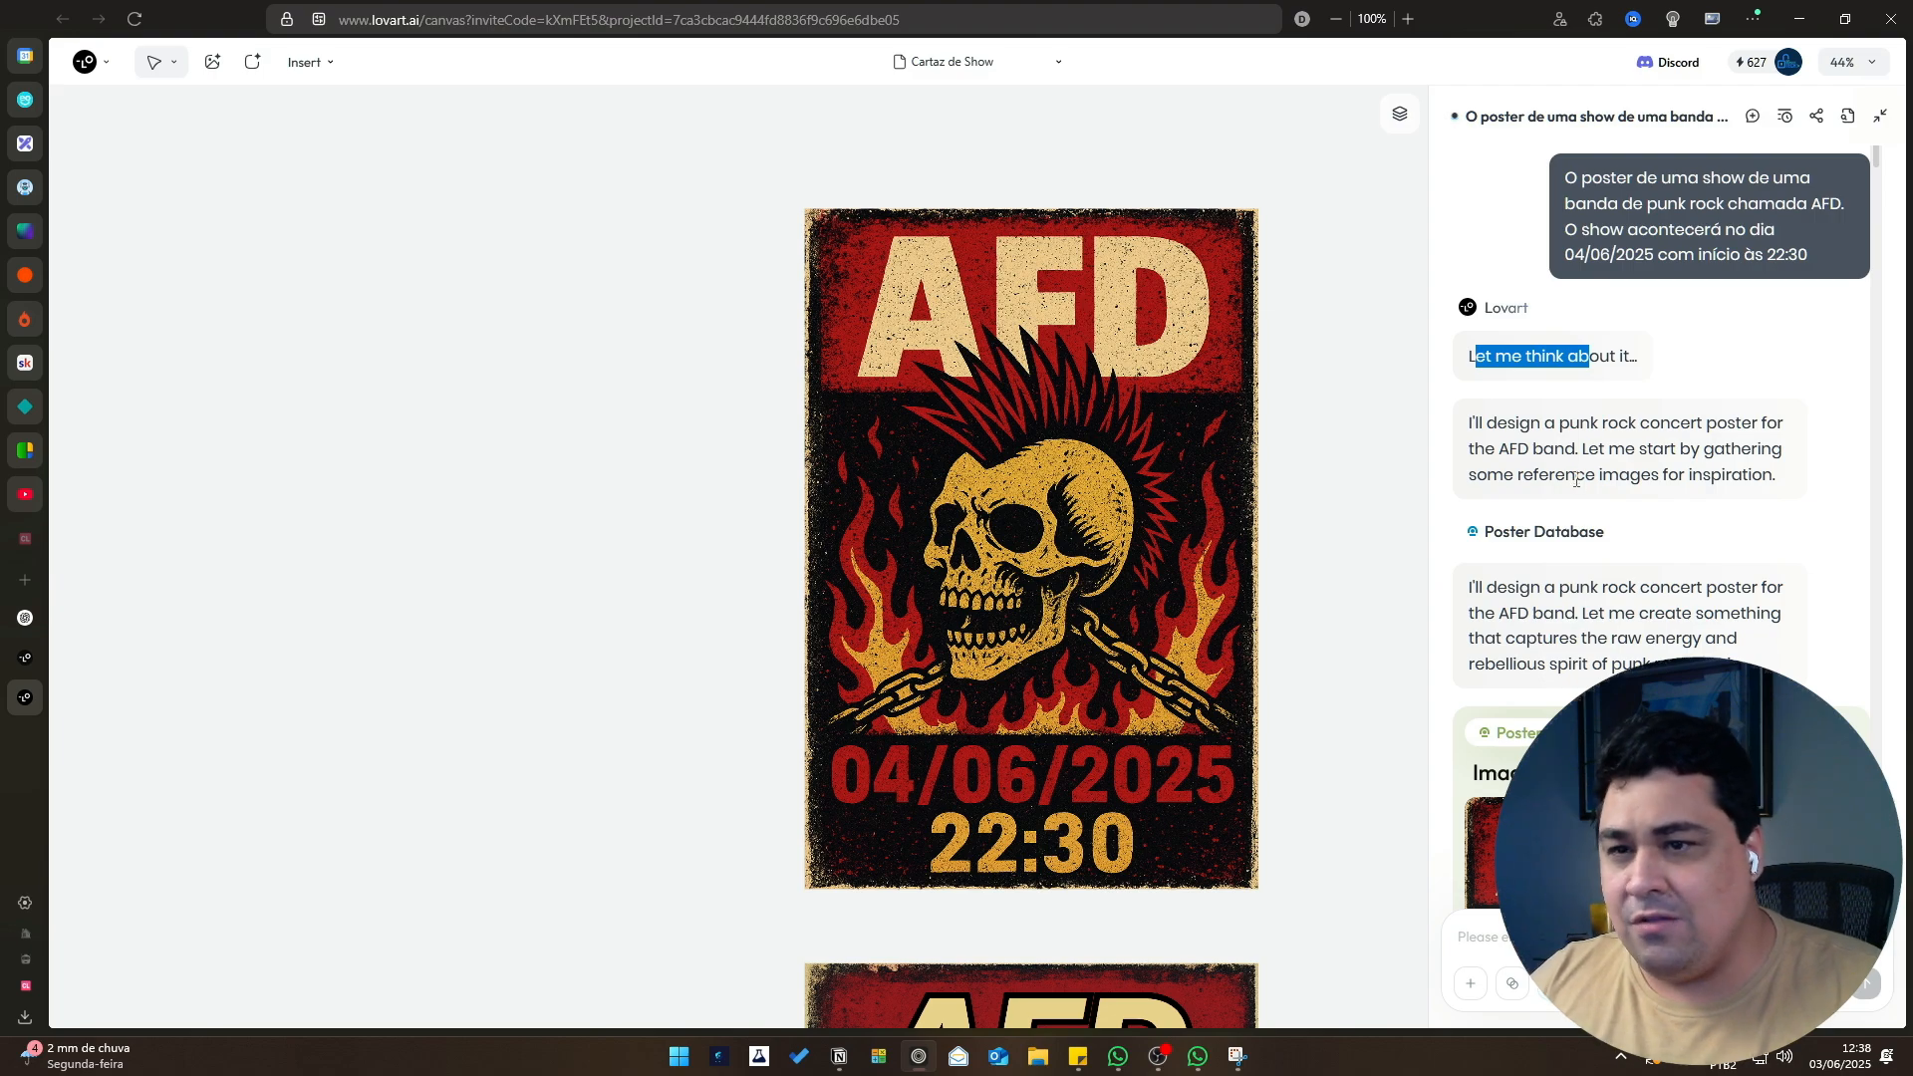
Read Lovart's reply about the generated poster and its offer to create an editable text version.
scroll(1577, 481, "down", 8)
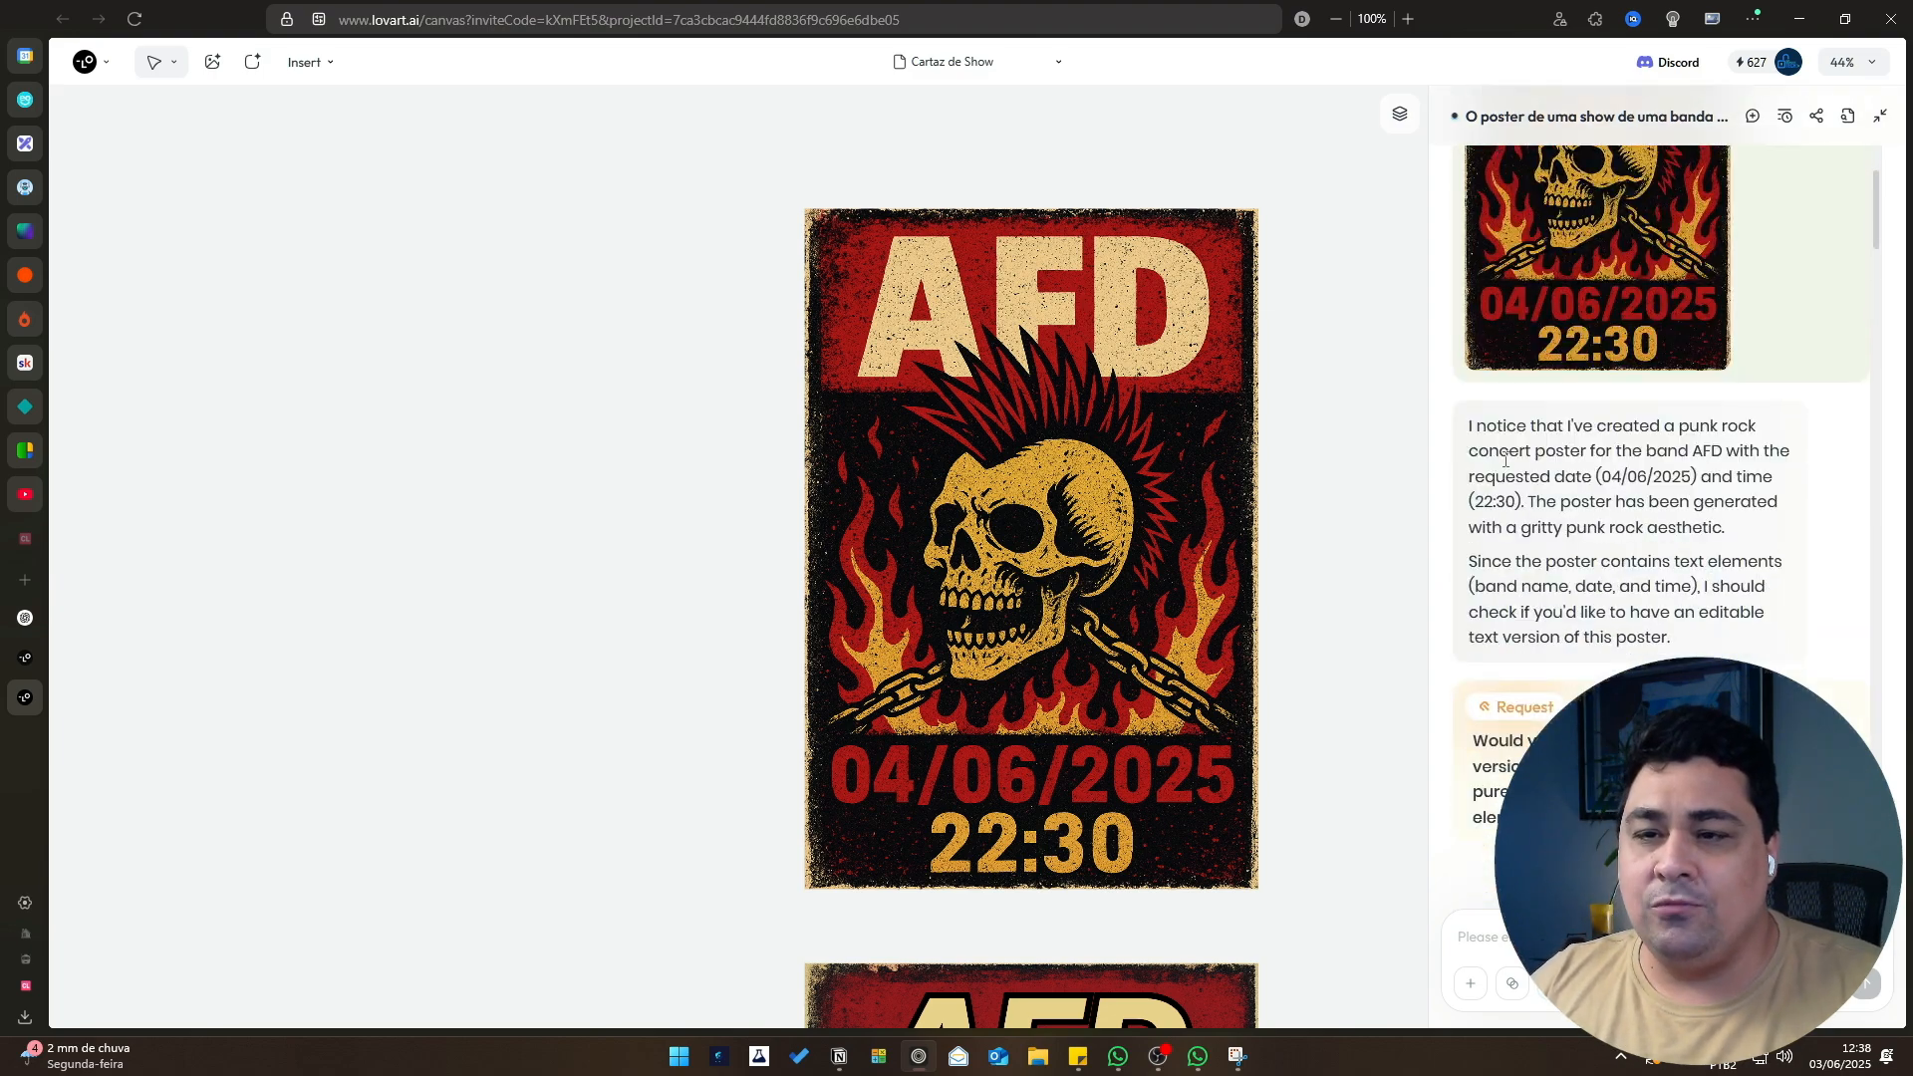
scroll(1505, 459, "down", 2)
left_click_drag(1477, 289, 1745, 319)
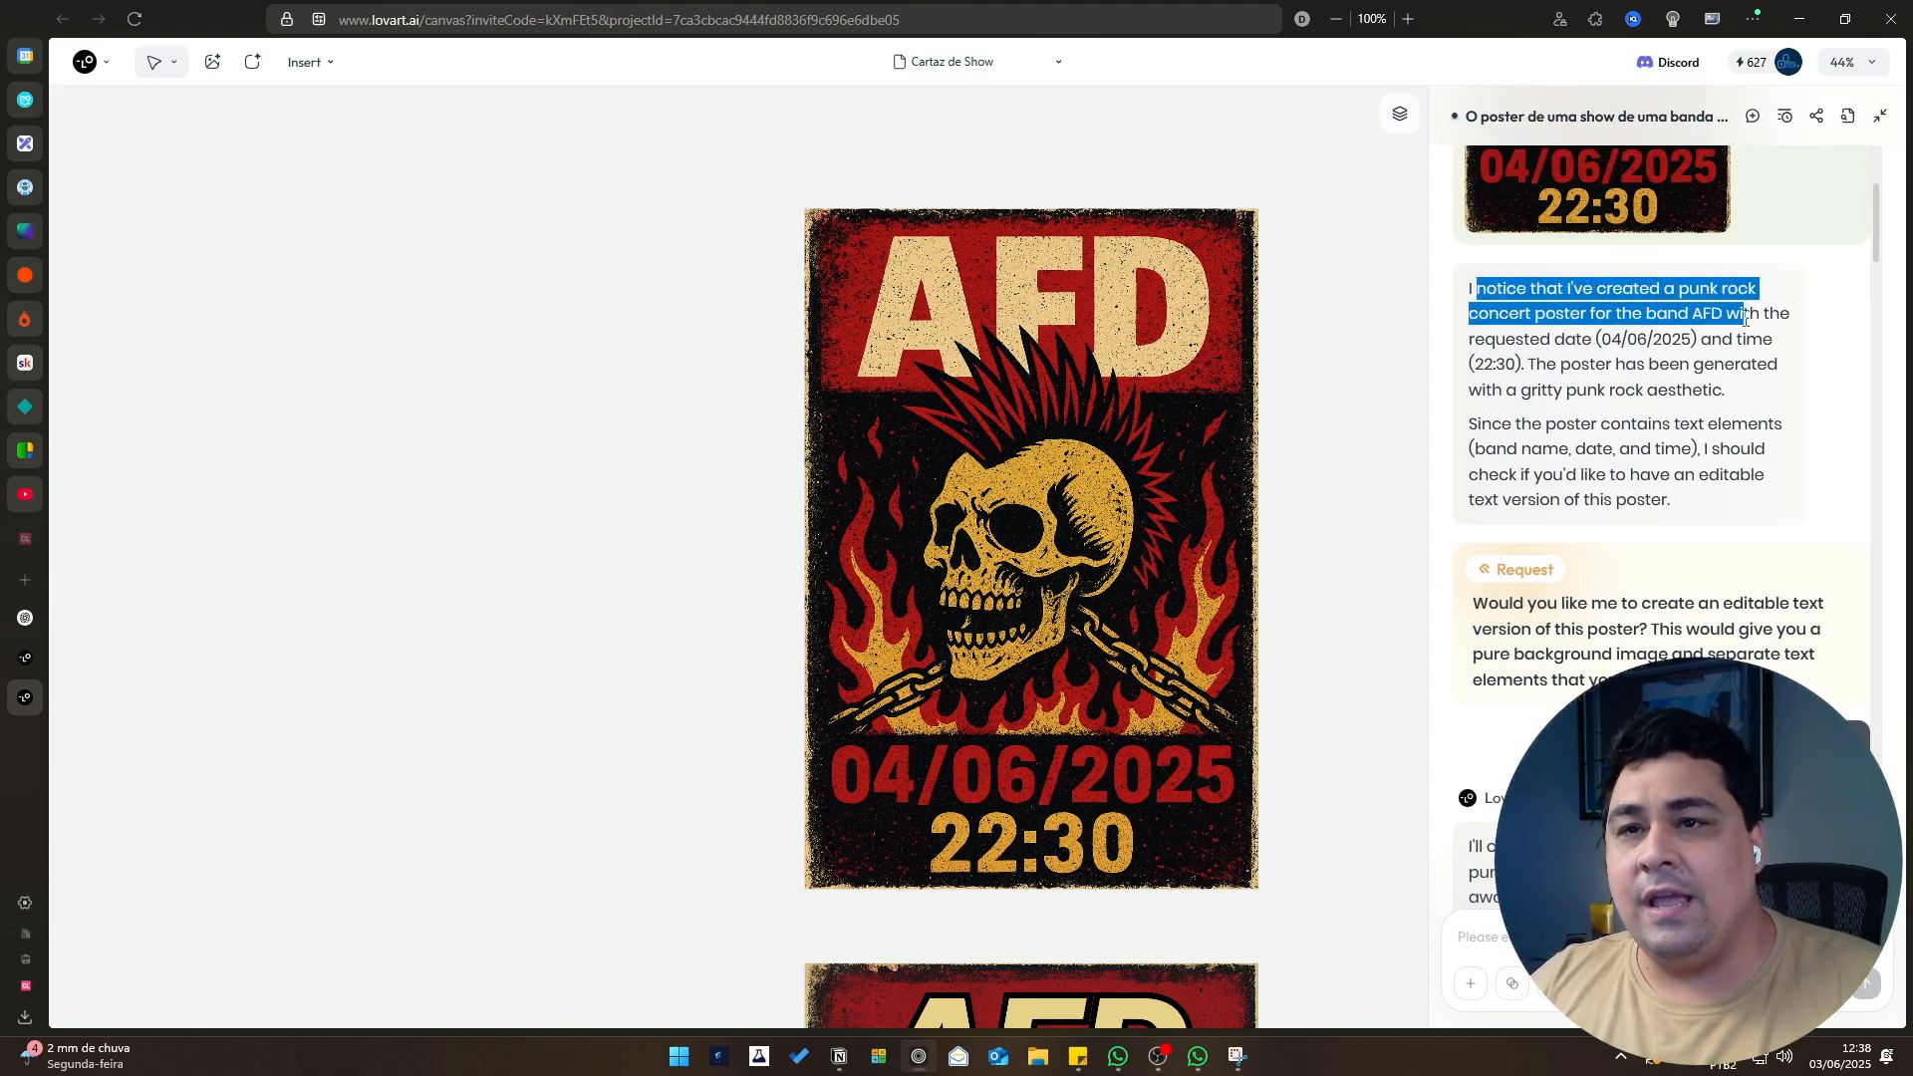
left_click(1673, 384)
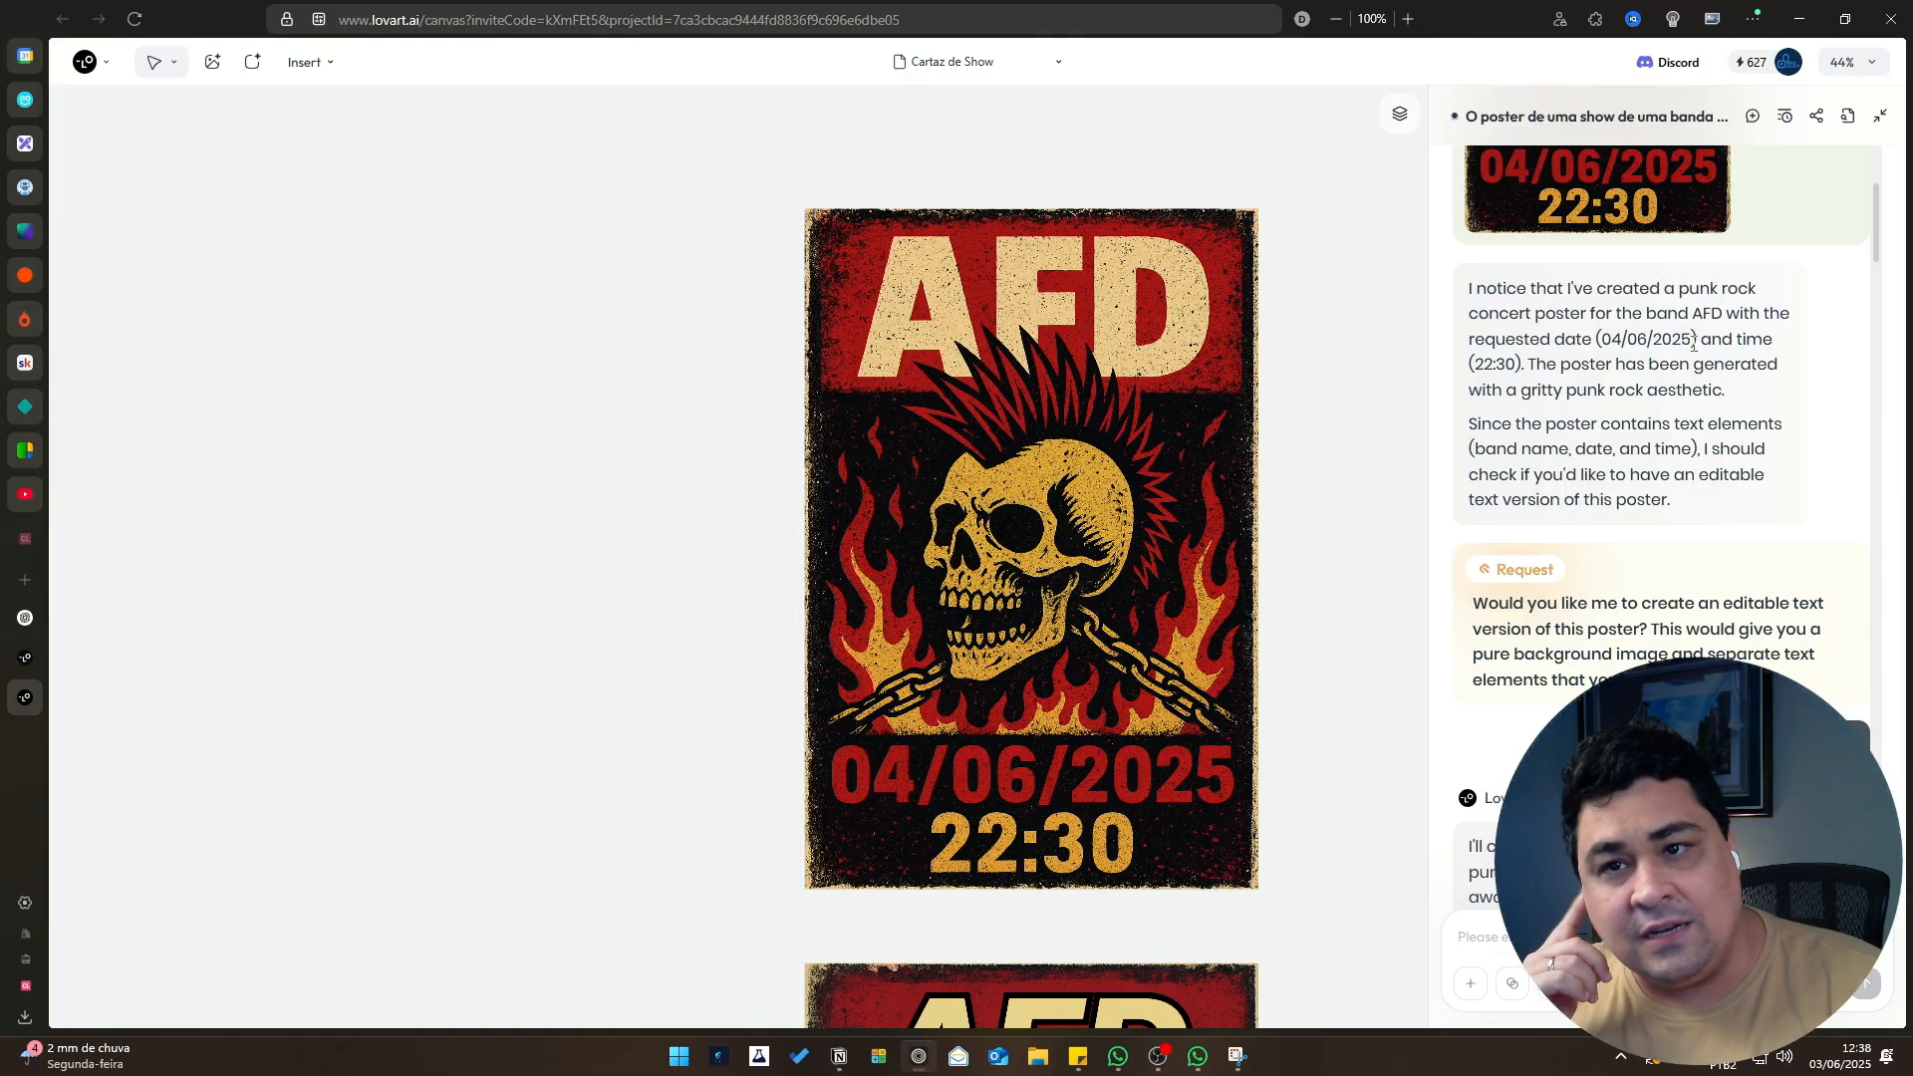
scroll(1695, 343, "down", 2)
left_click_drag(1675, 289, 1759, 291)
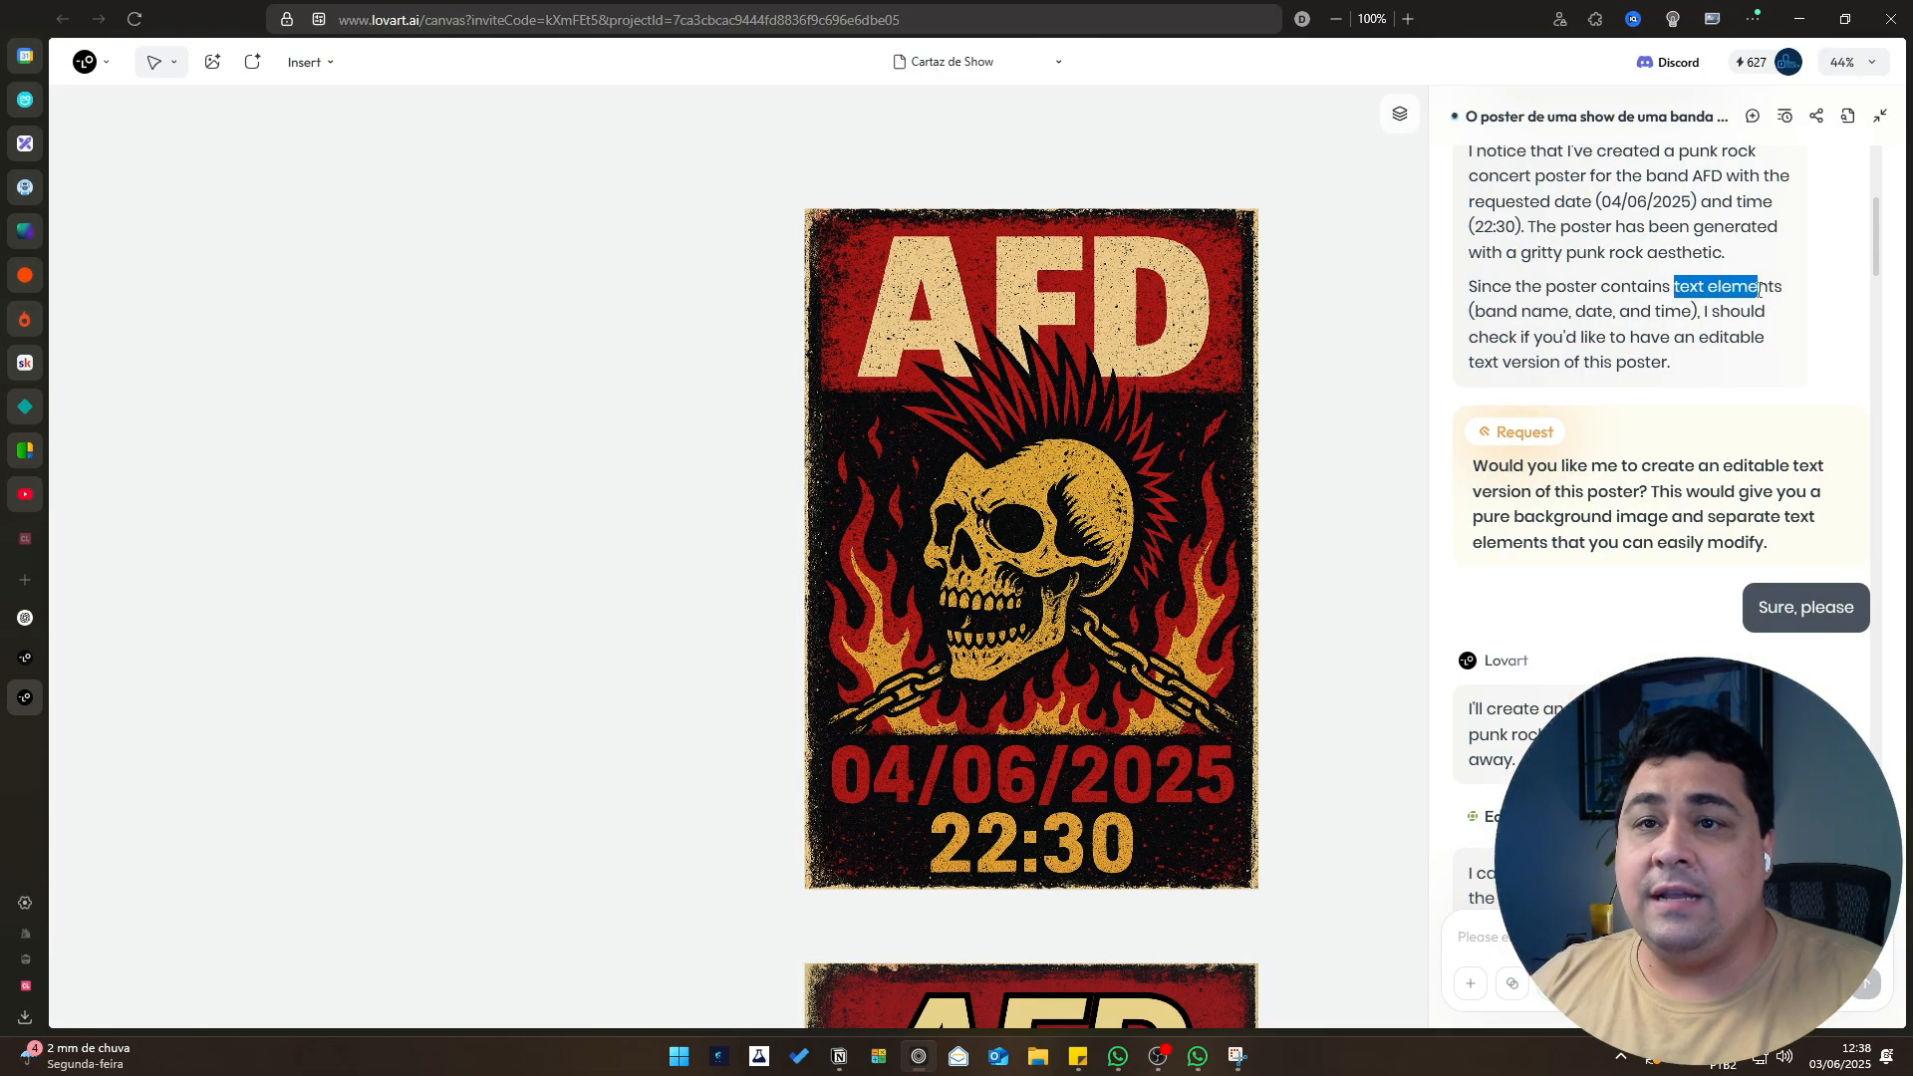
left_click_drag(1521, 312, 1605, 313)
left_click(1707, 365)
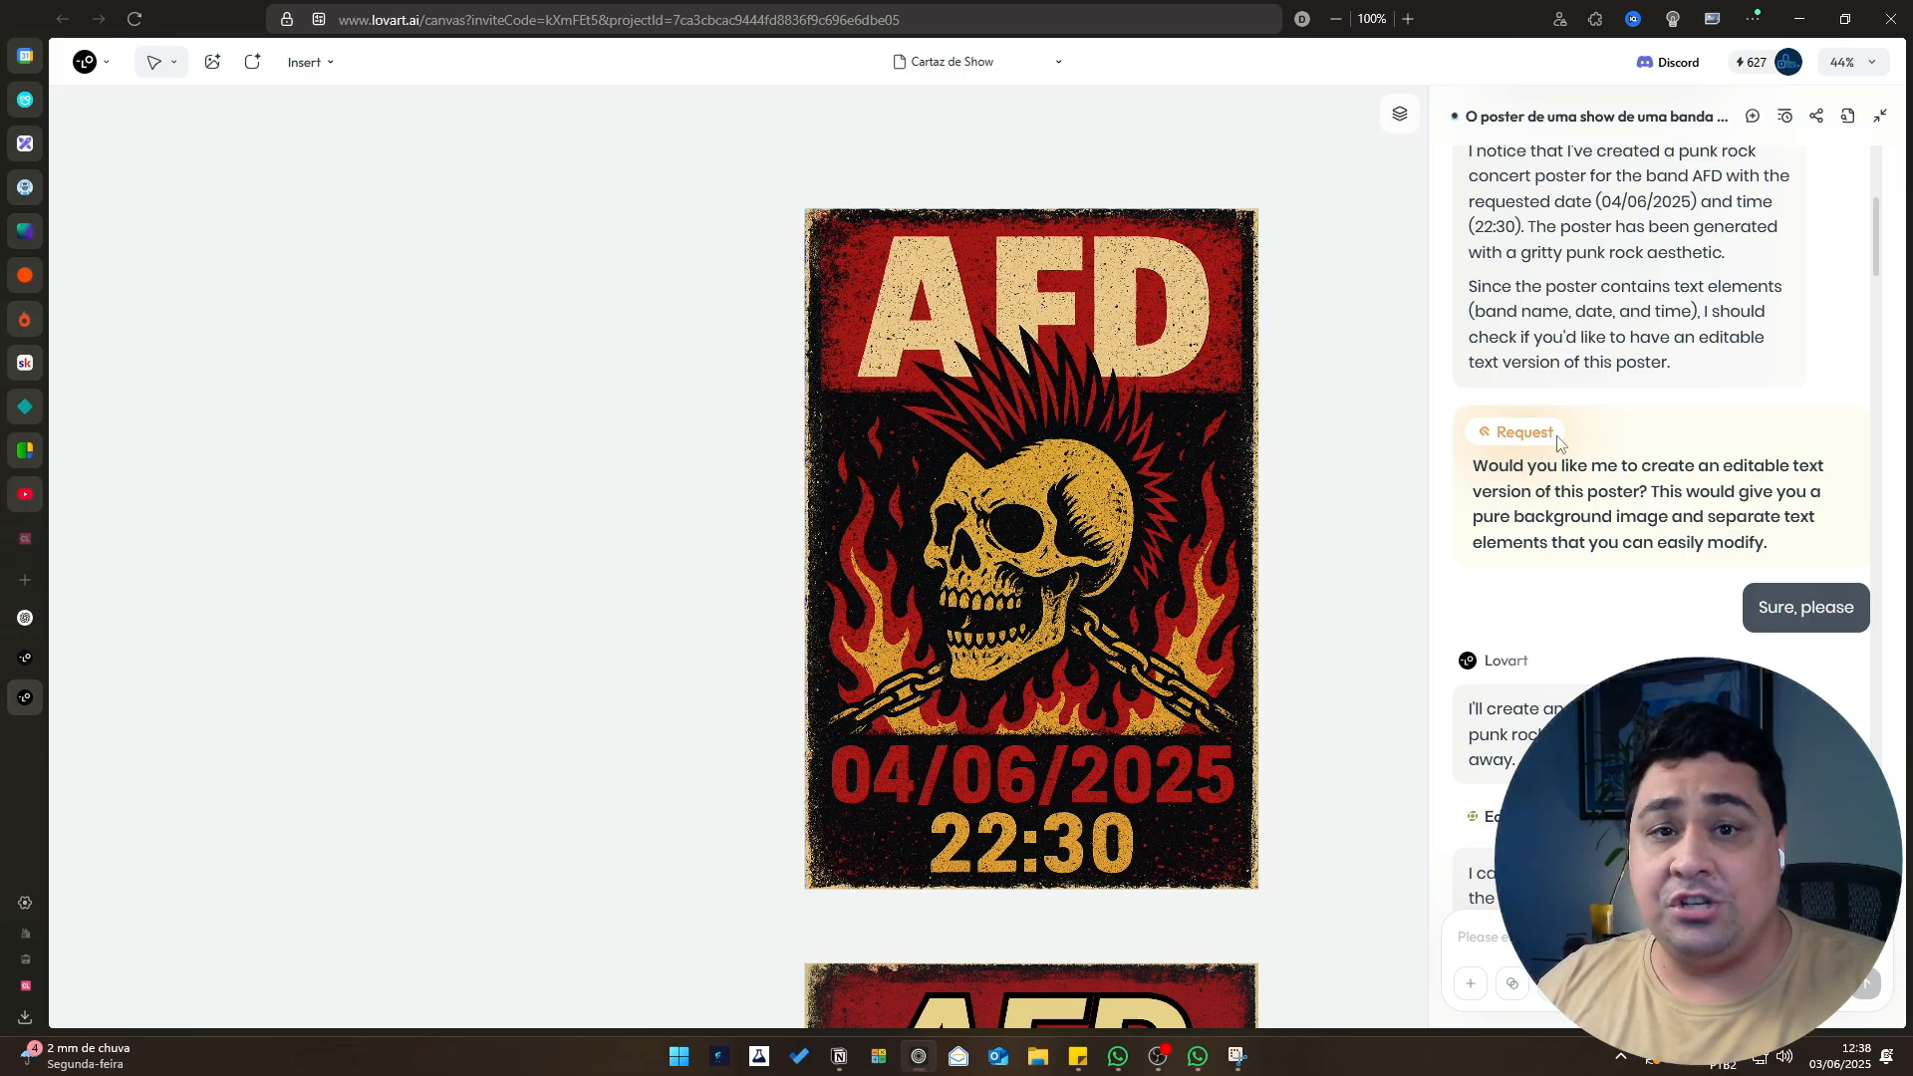
Compare the original AFD poster with the editable text version below it, and select the original.
scroll(1002, 529, "up", 2)
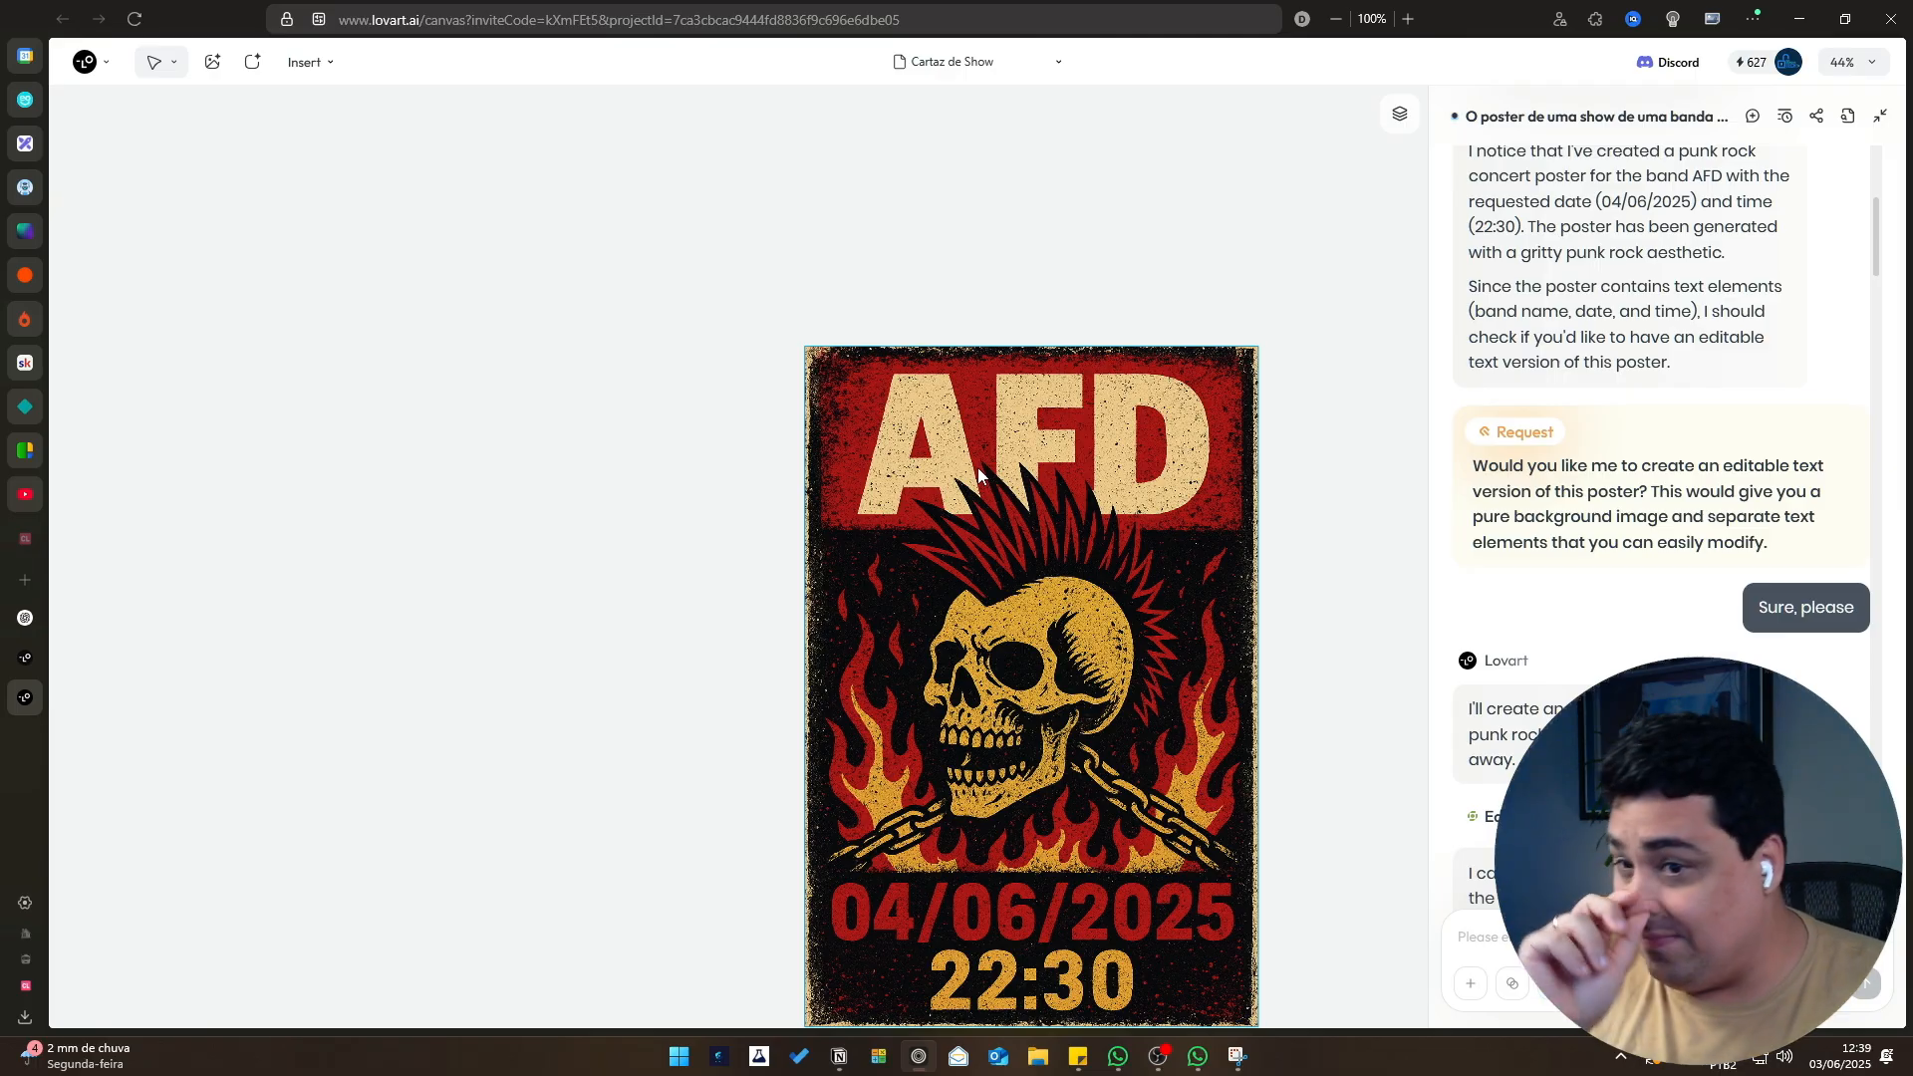
scroll(1247, 461, "down", 6)
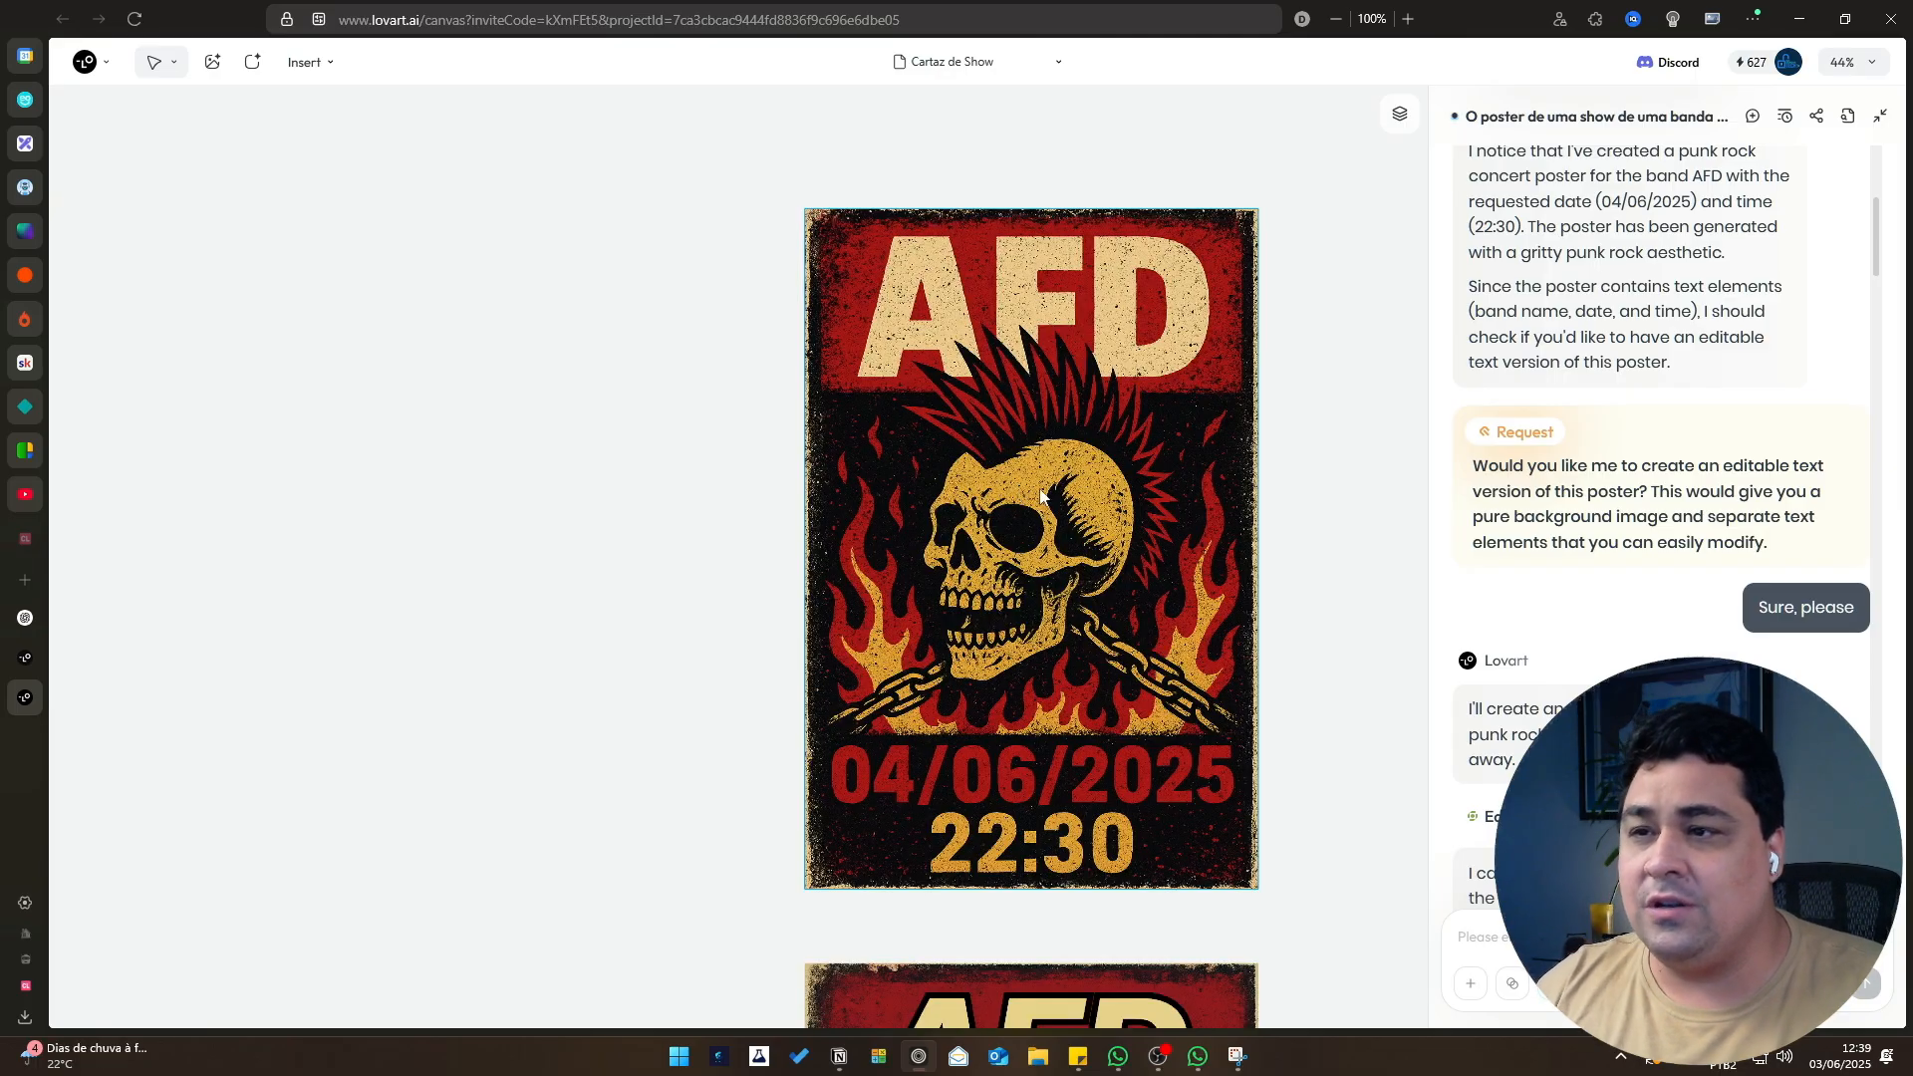
scroll(1258, 458, "down", 4)
scroll(1314, 420, "down", 2)
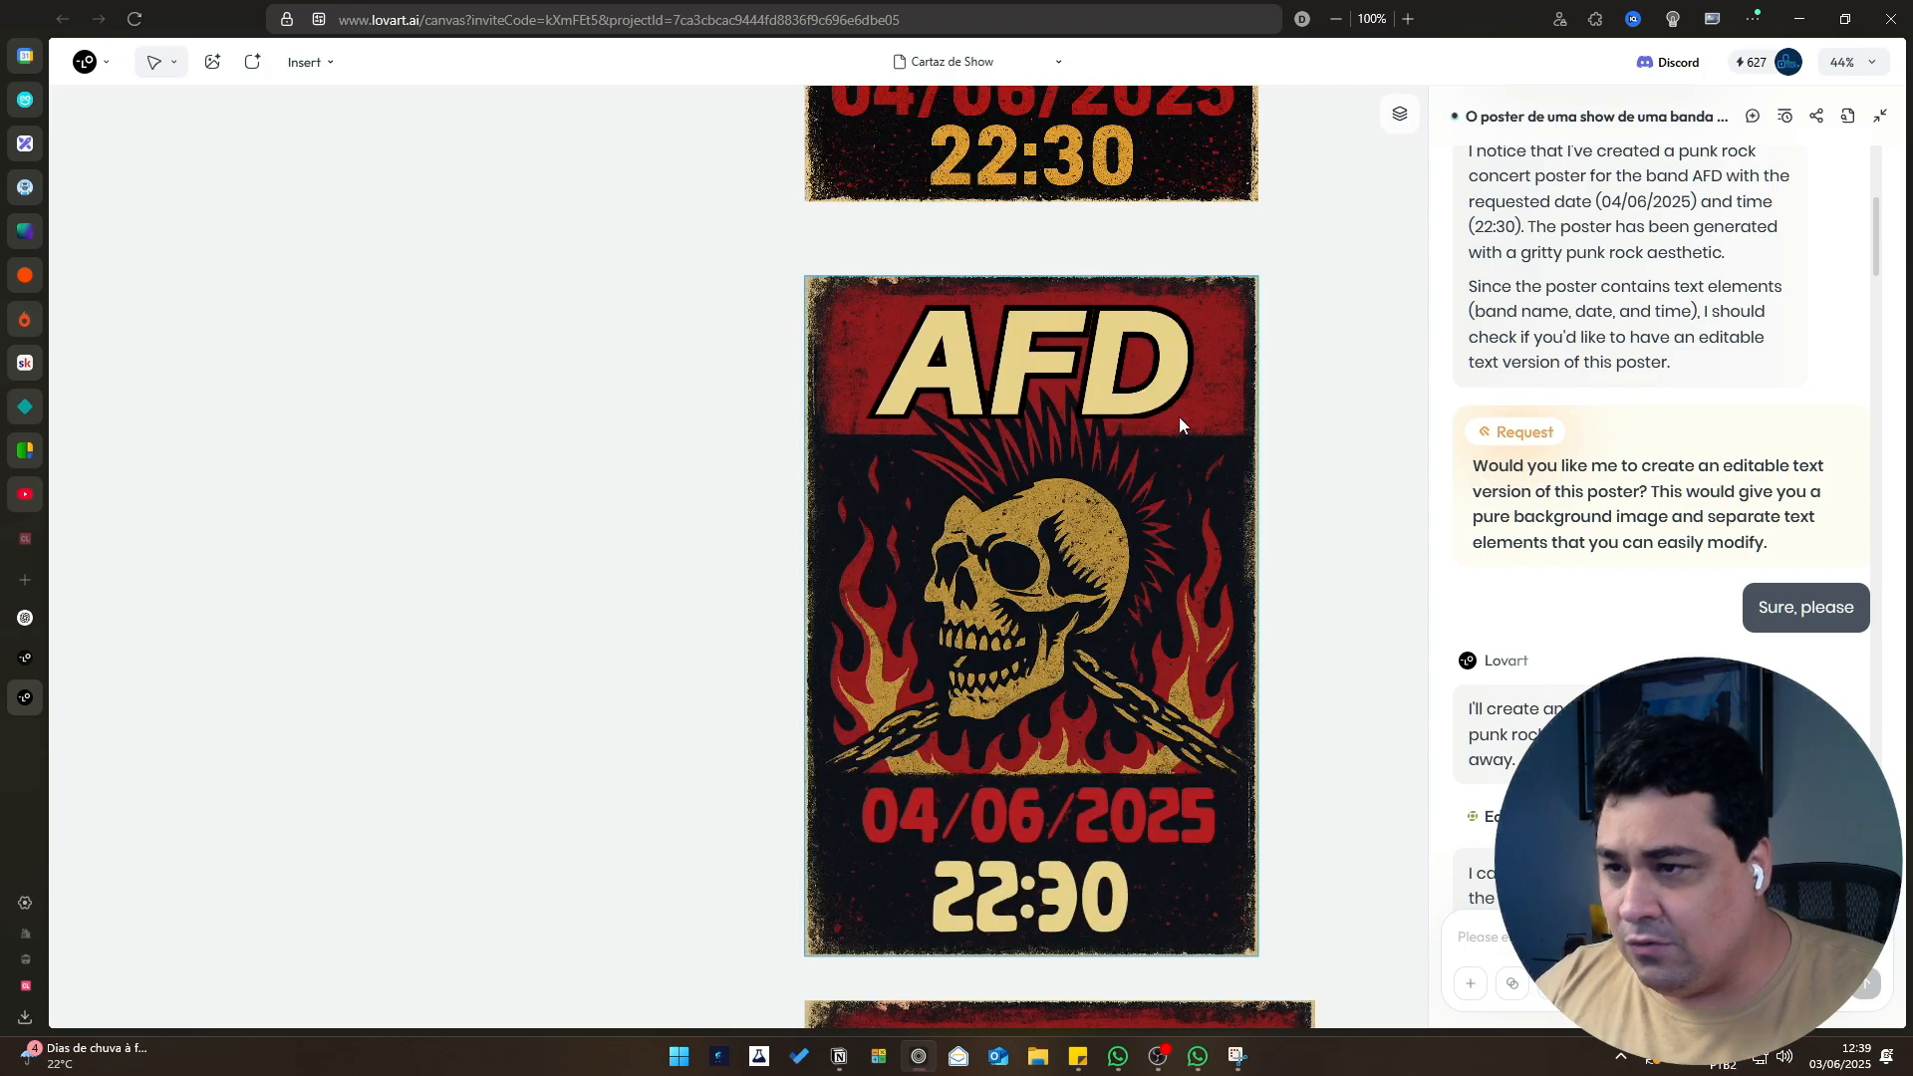
scroll(1311, 431, "up", 2)
scroll(1311, 445, "down", 6)
scroll(1334, 465, "up", 4)
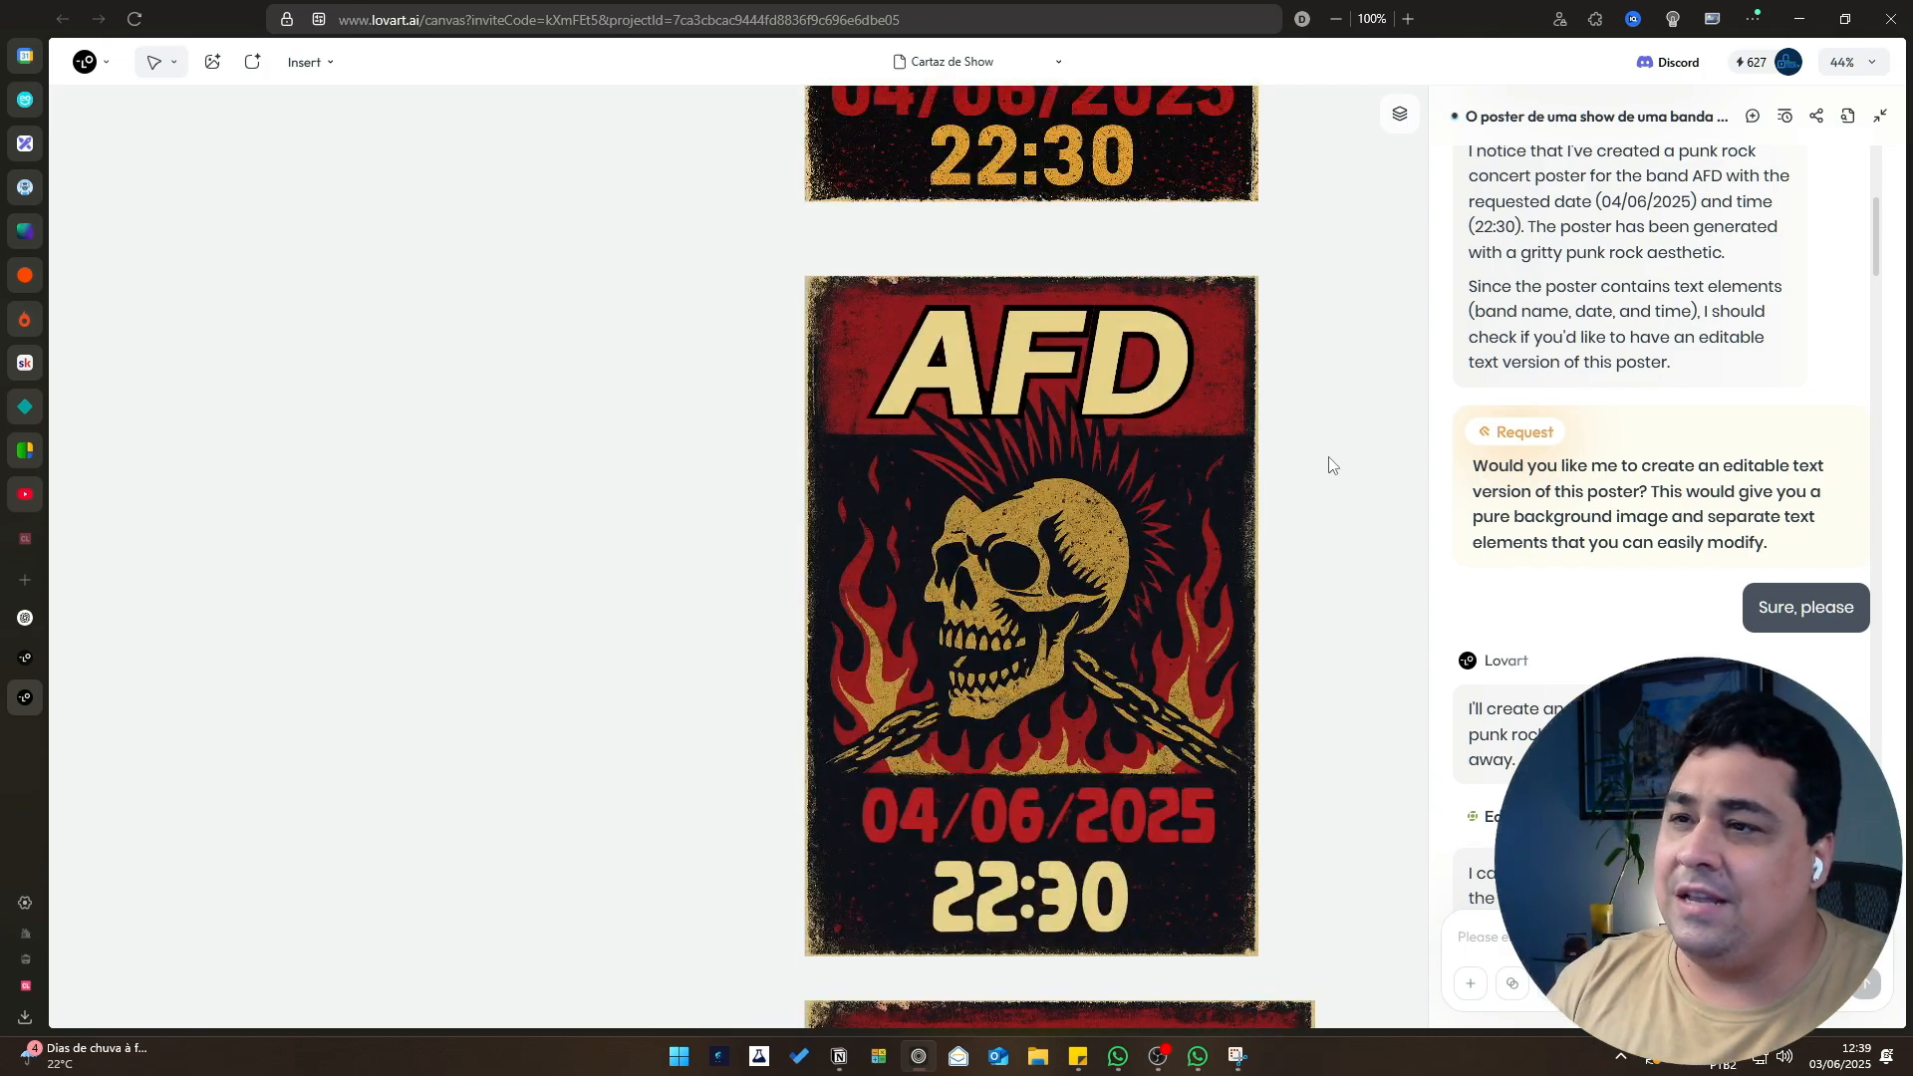
scroll(1332, 427, "up", 8)
left_click(1208, 297)
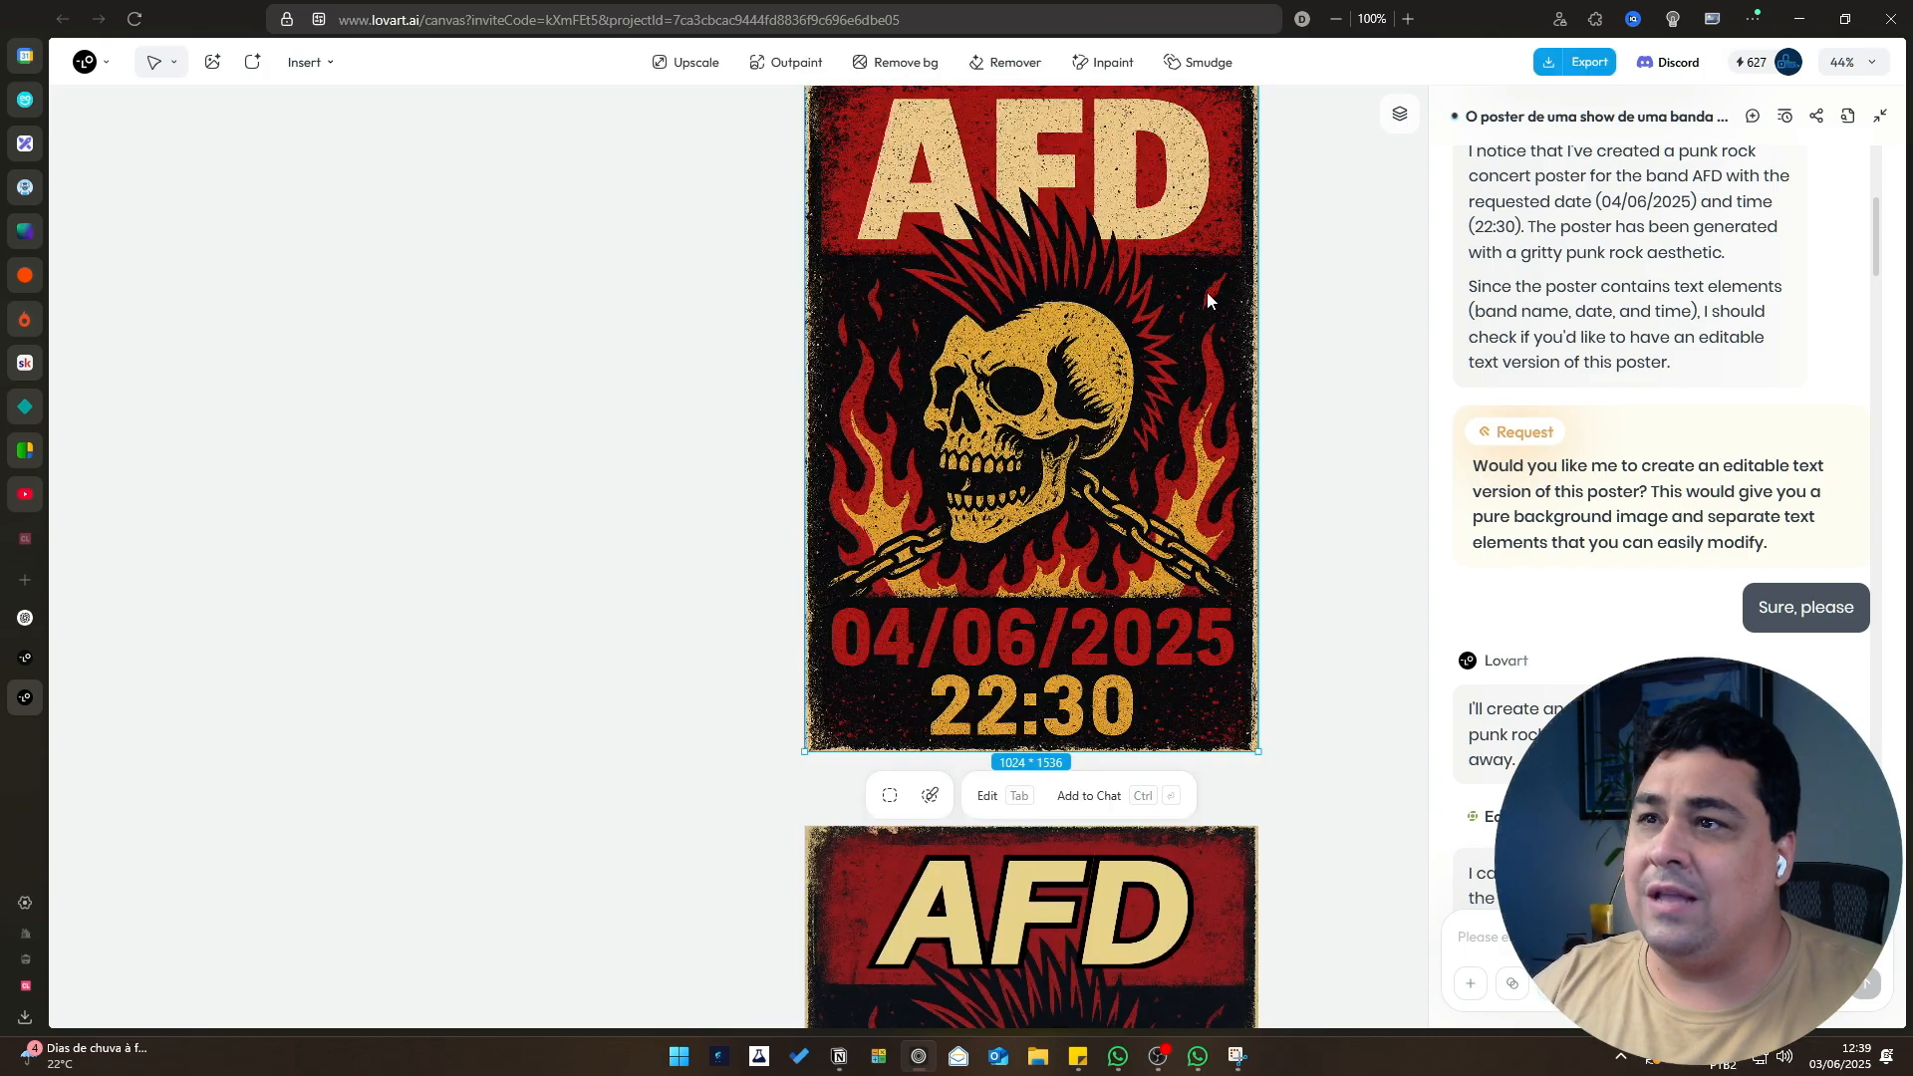
Test the AFD title on the editable poster by retyping its final D, and view its font family options.
scroll(1261, 299, "down", 10)
left_click(1127, 261)
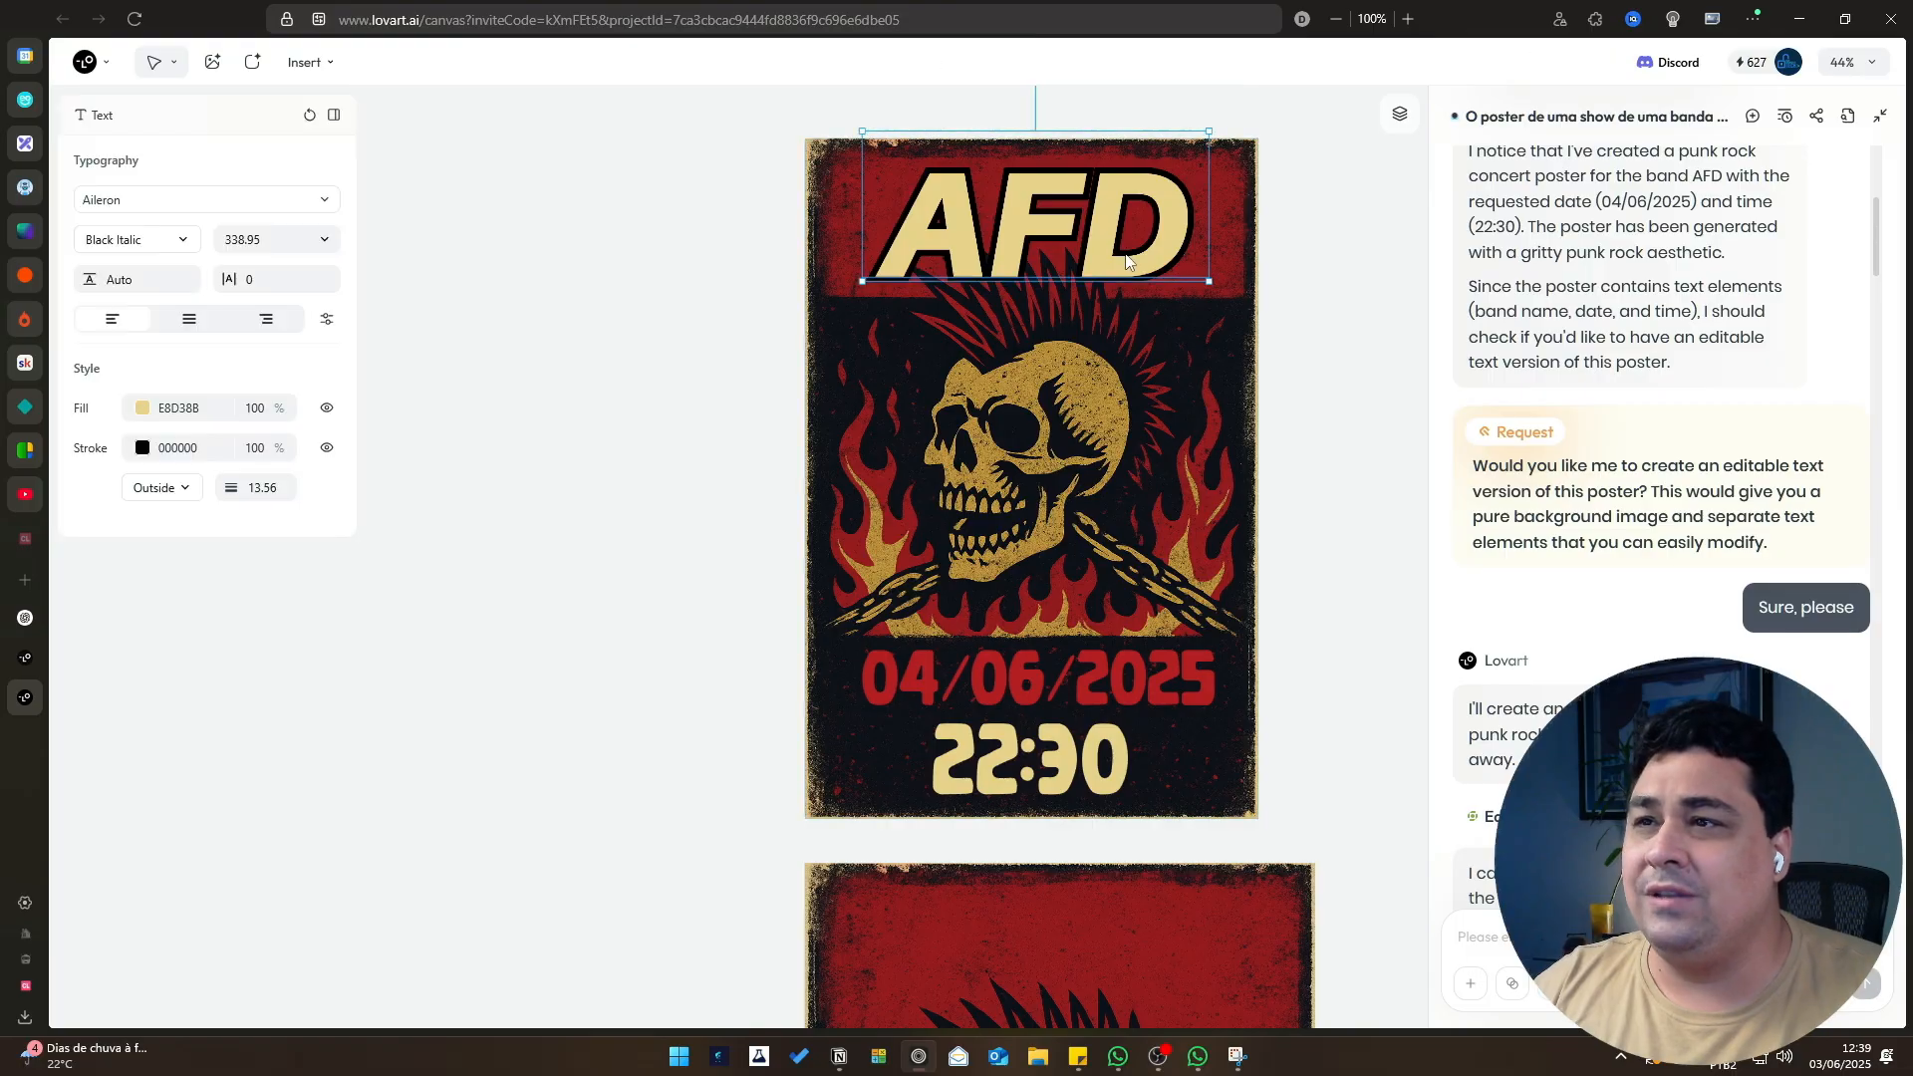
double_click(1128, 261)
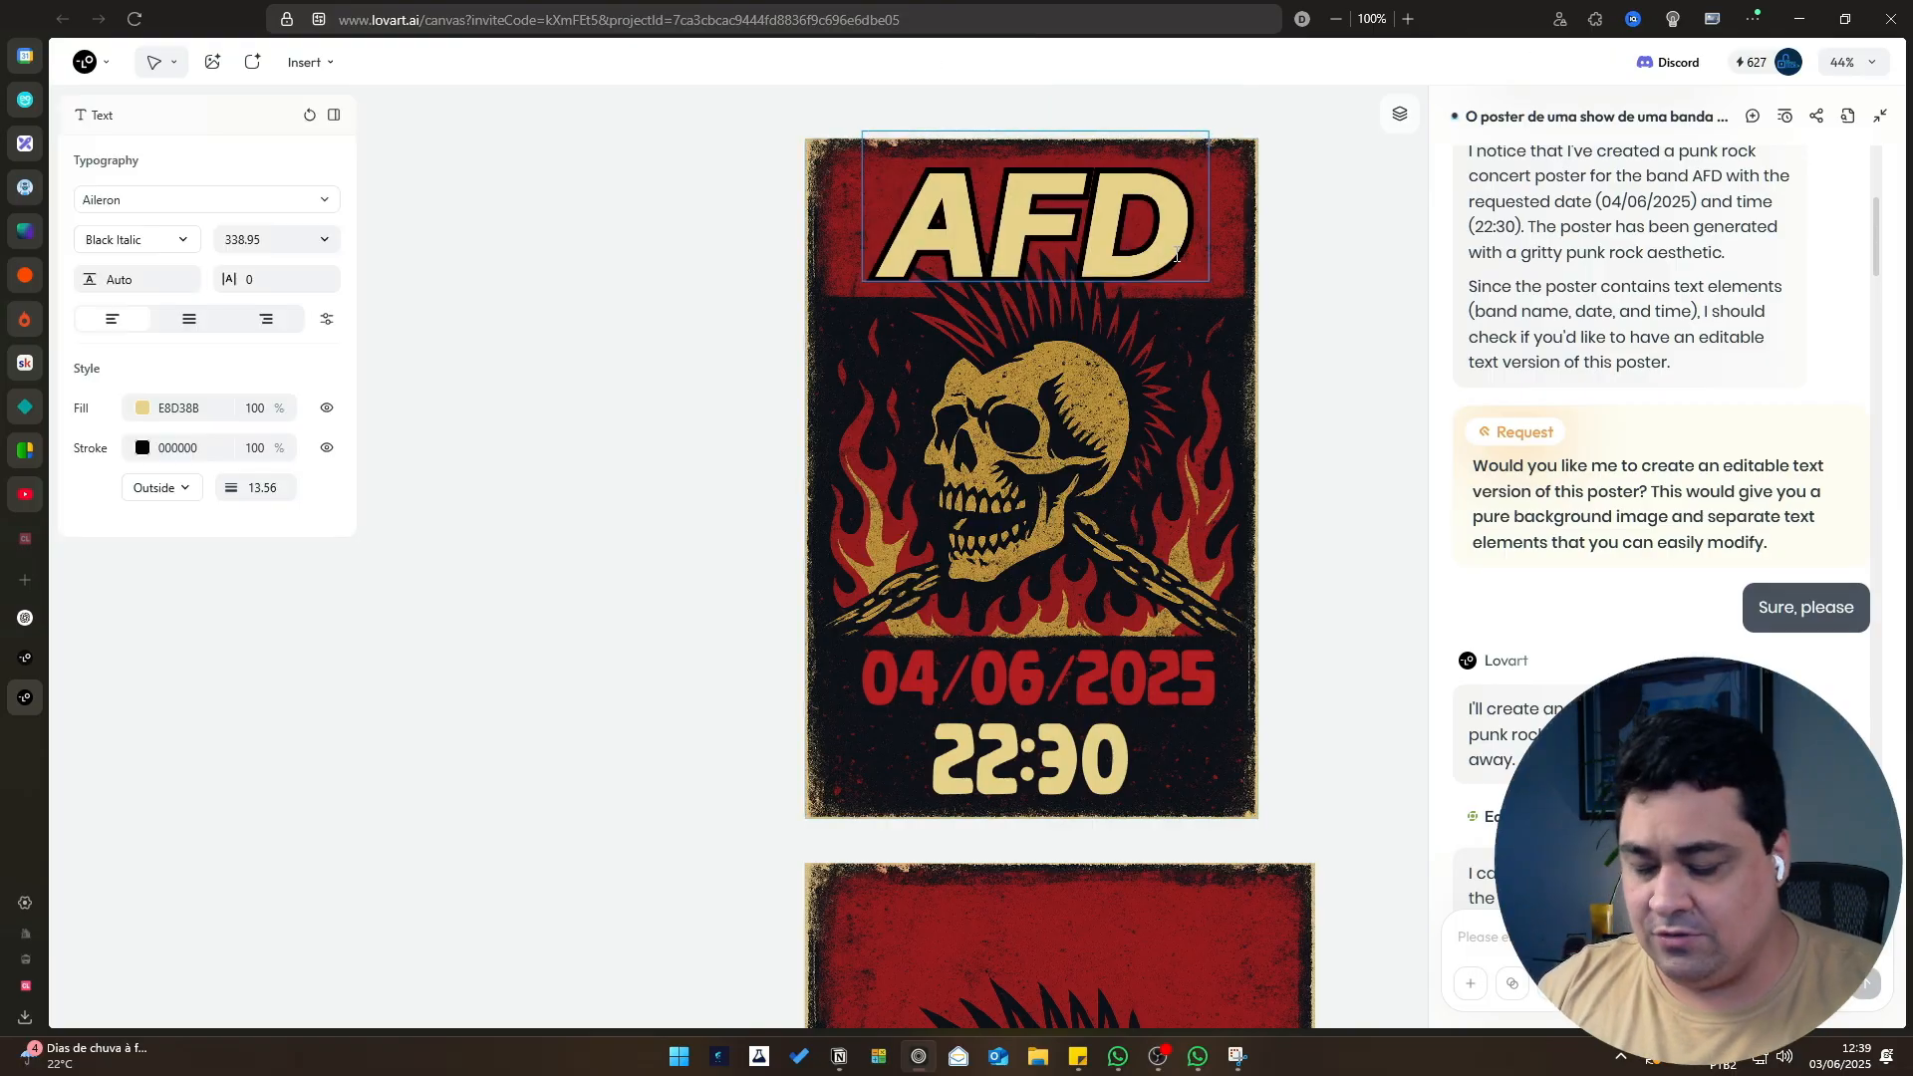
key("BackSpace")
type("D")
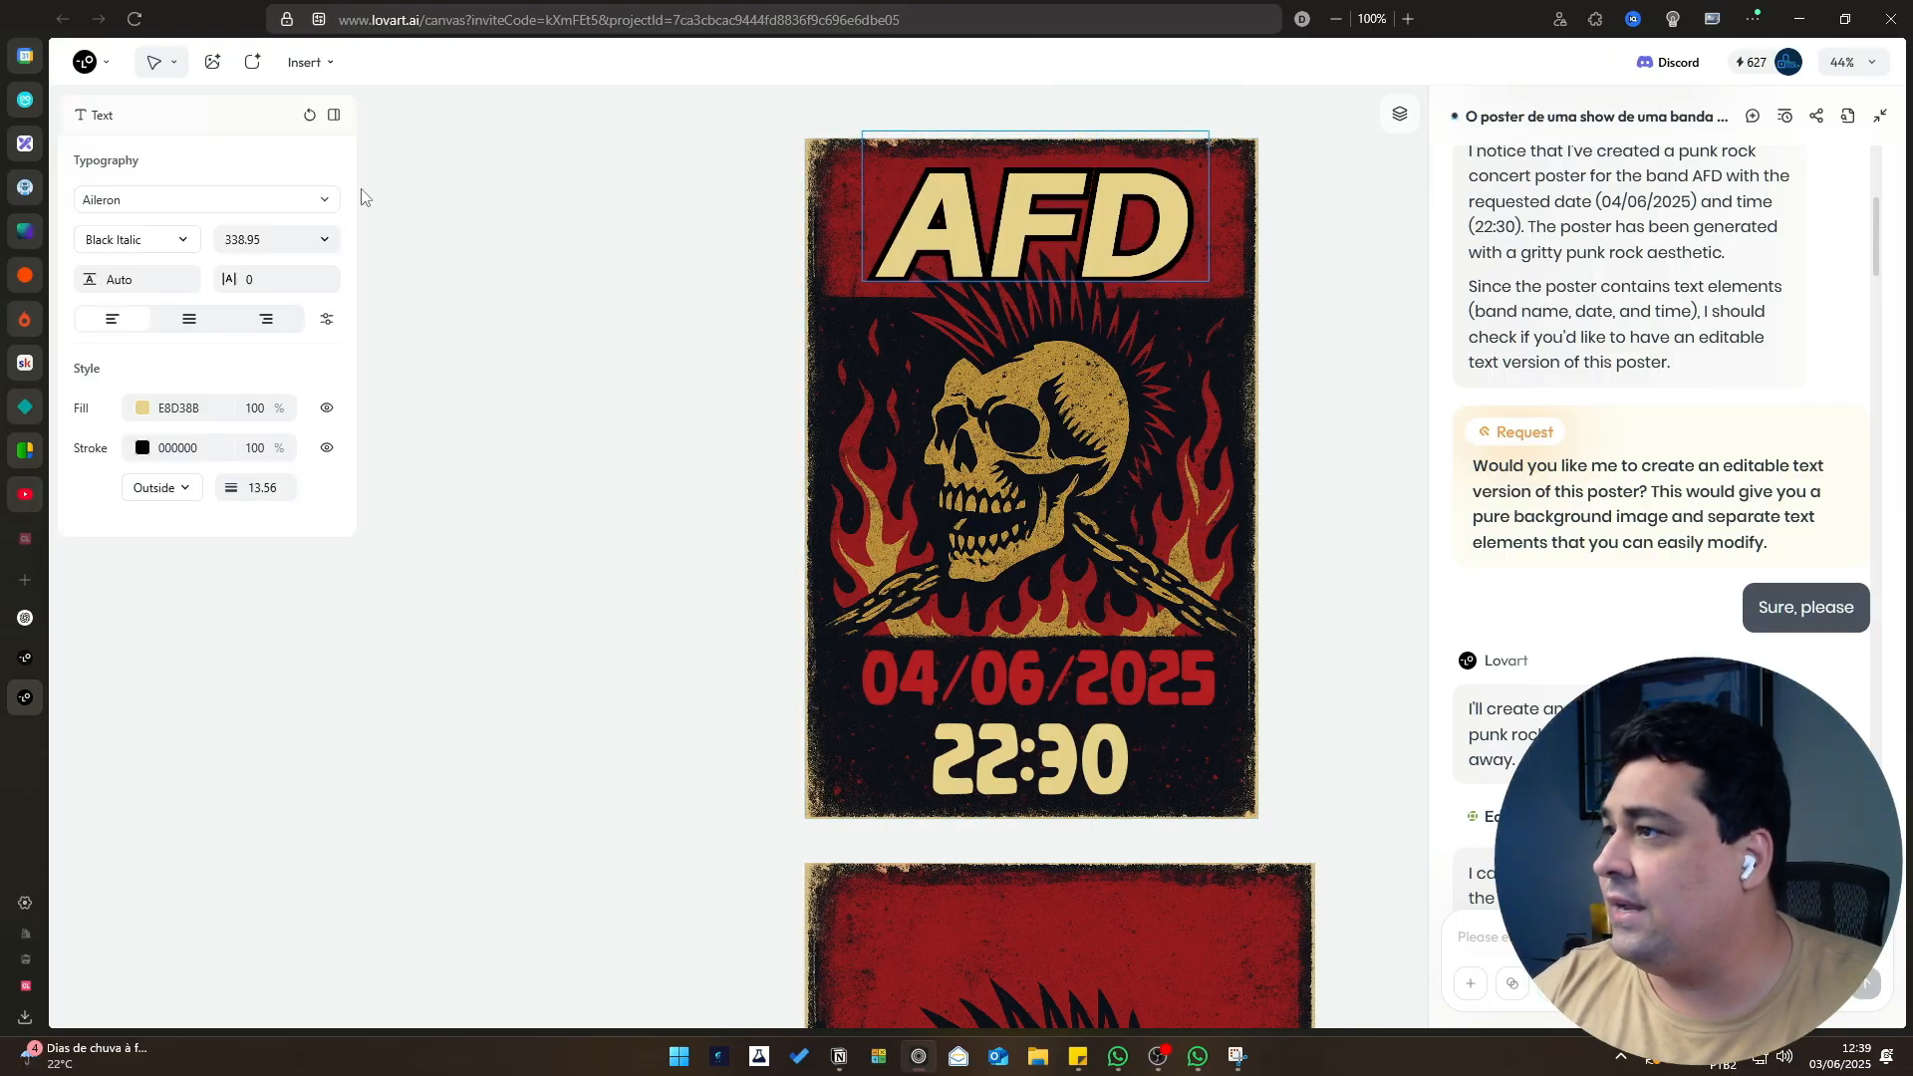
left_click(326, 199)
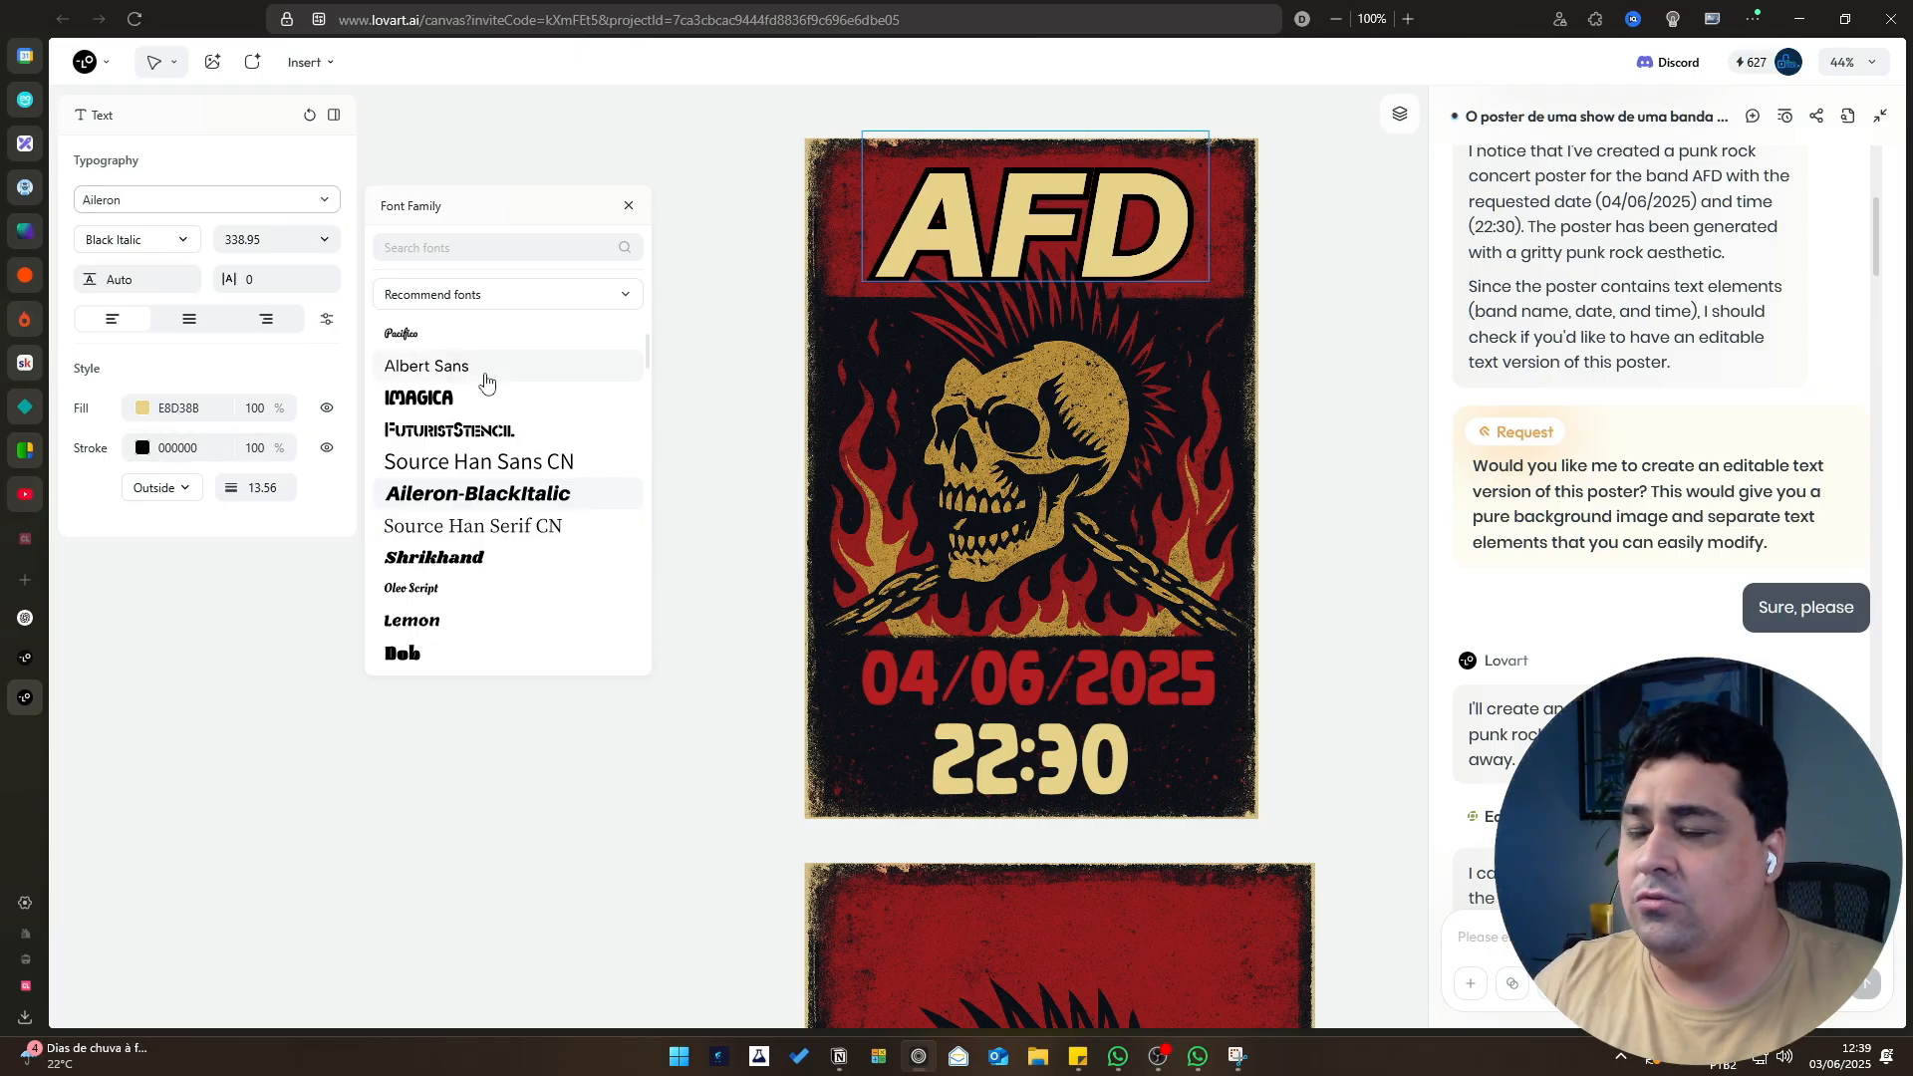
left_click(1391, 371)
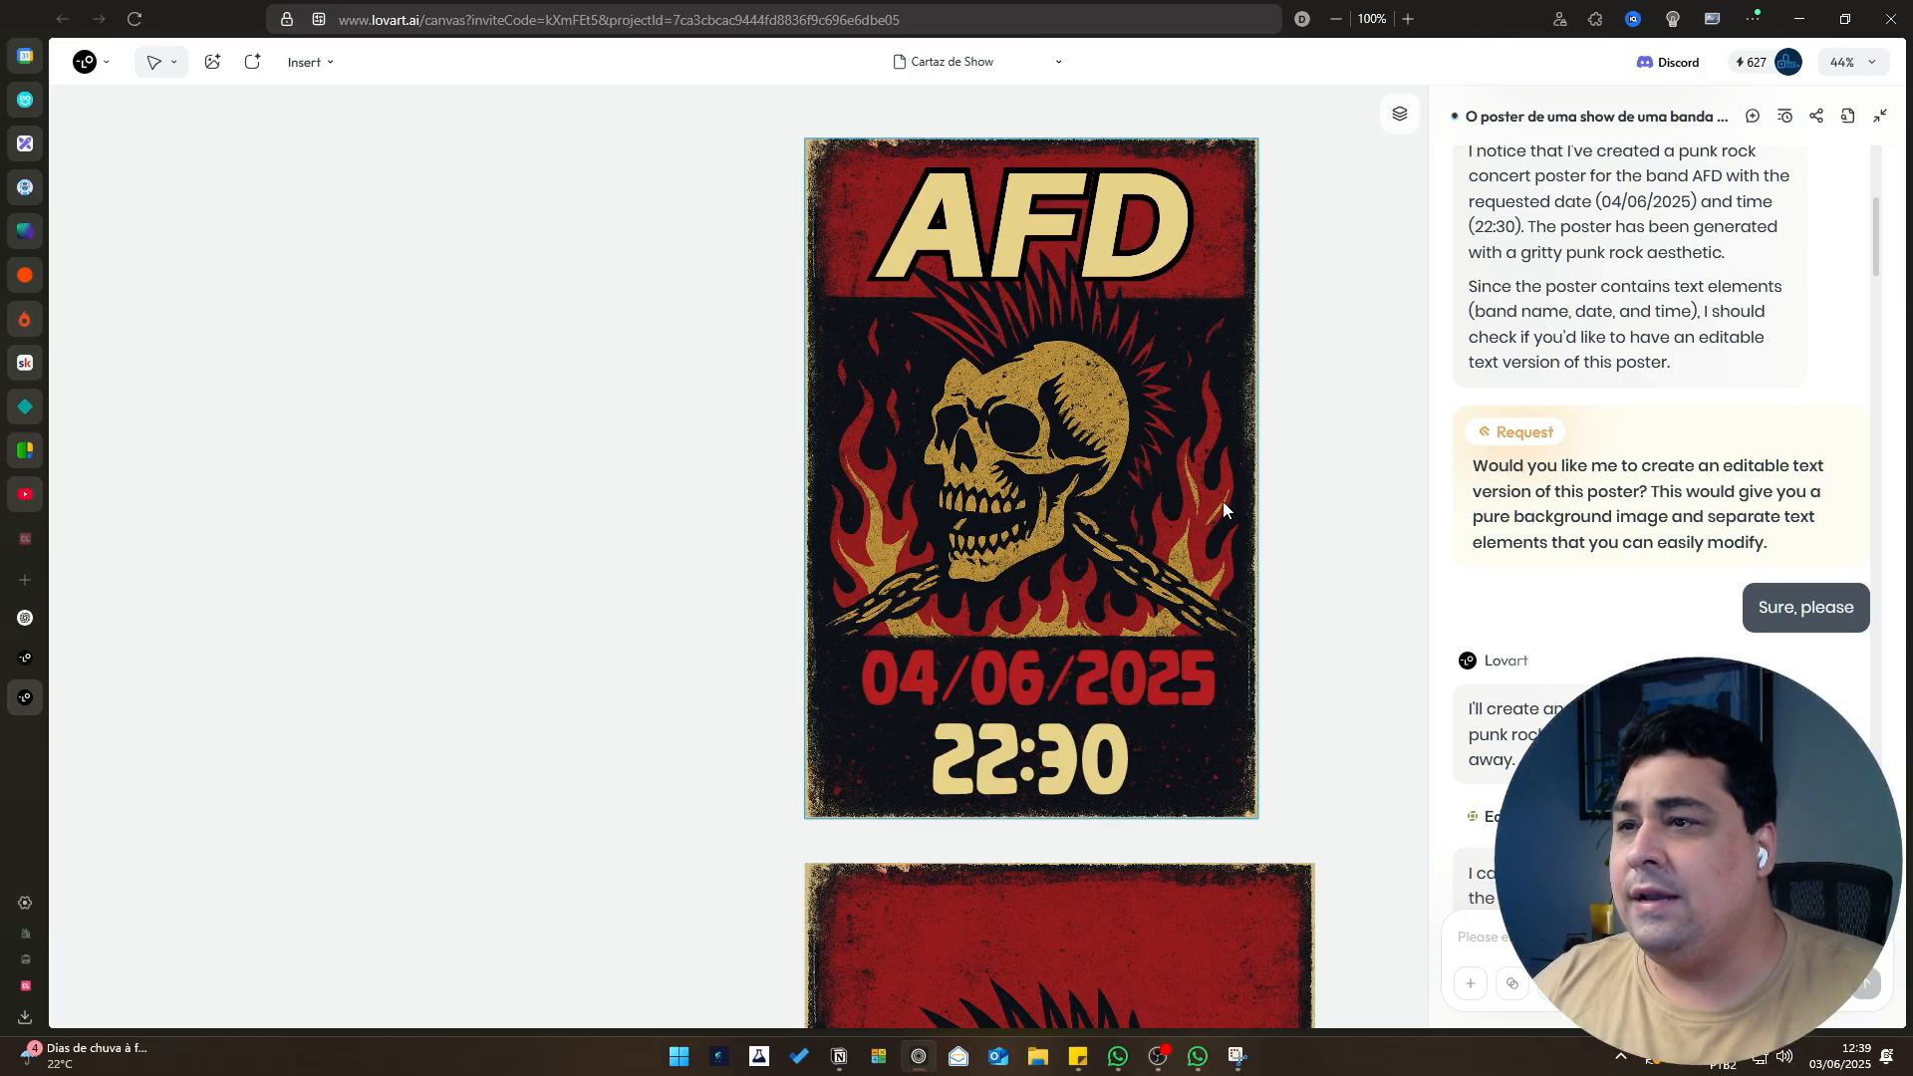
Select the original AFD poster again and read Lovart's reply about creating the editable version.
scroll(1202, 523, "up", 3)
scroll(1201, 517, "up", 10)
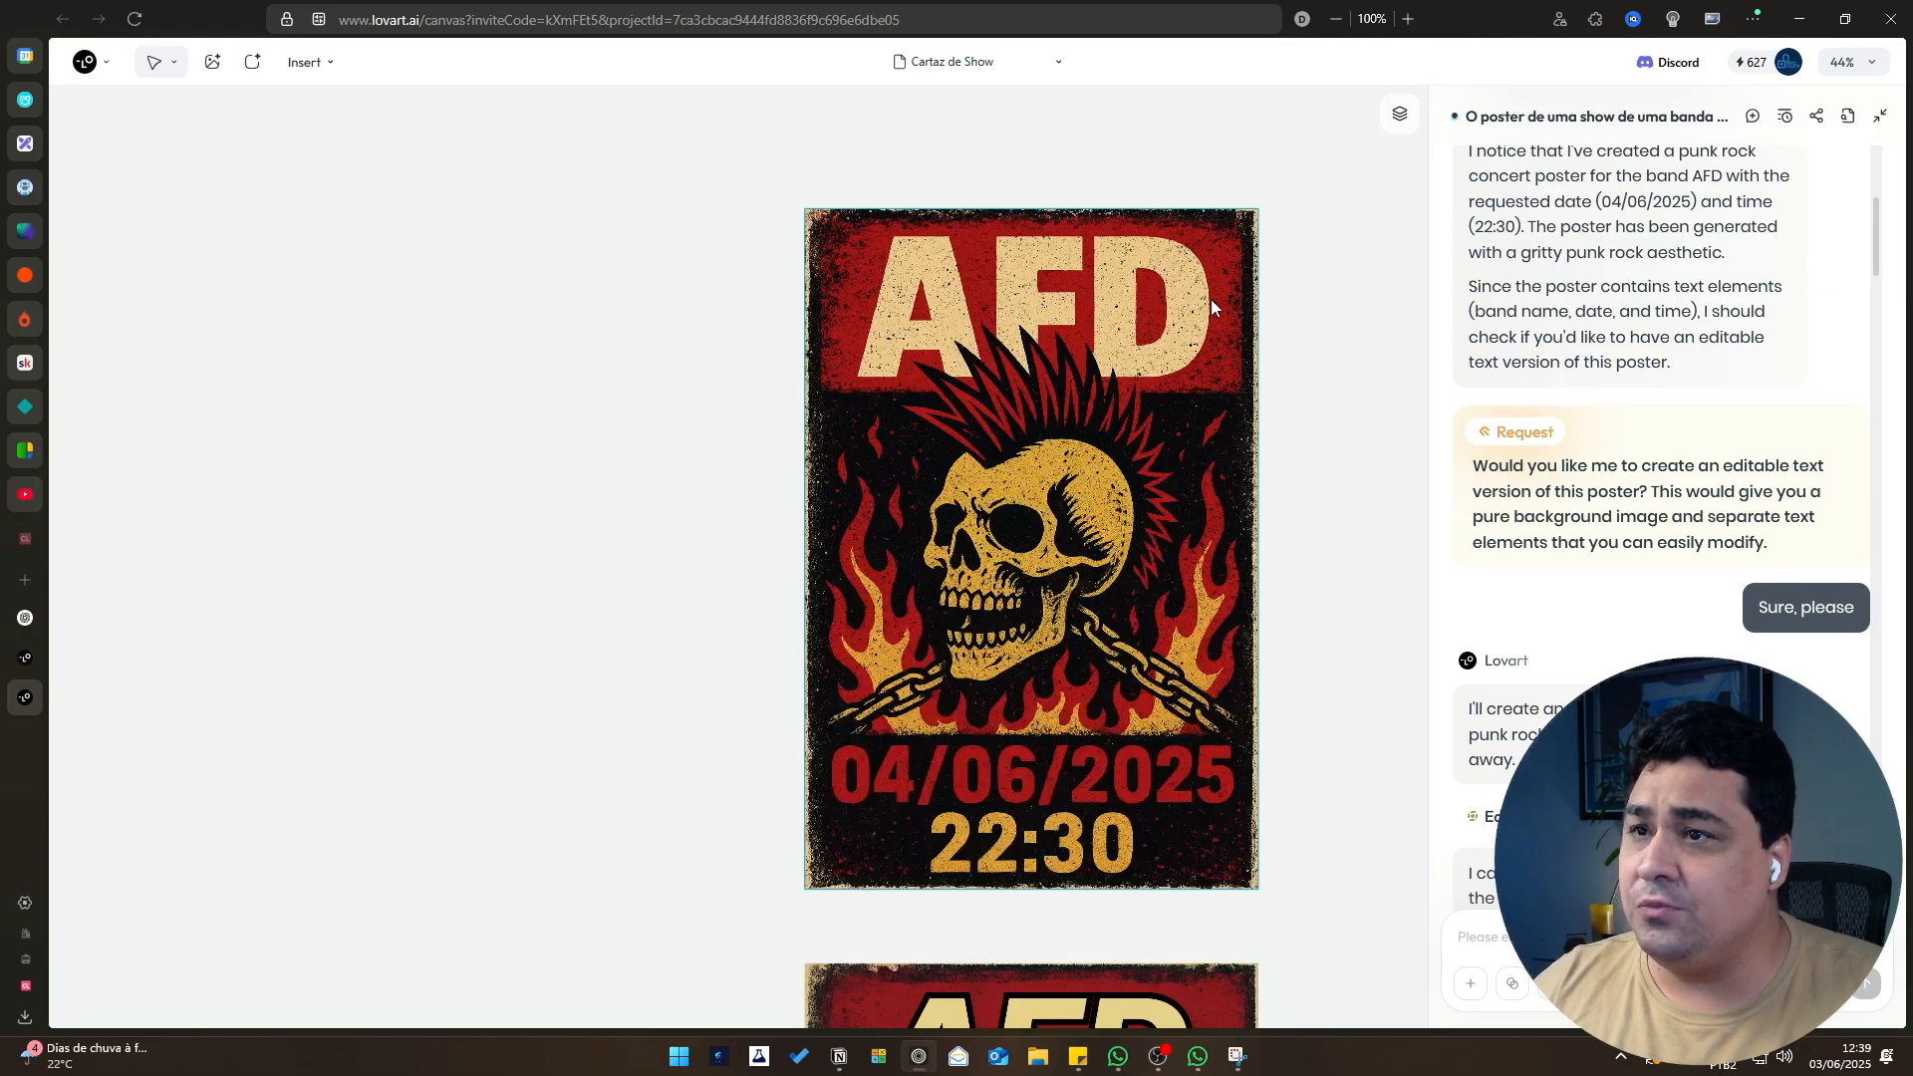
scroll(1271, 436, "up", 3)
left_click(1063, 344)
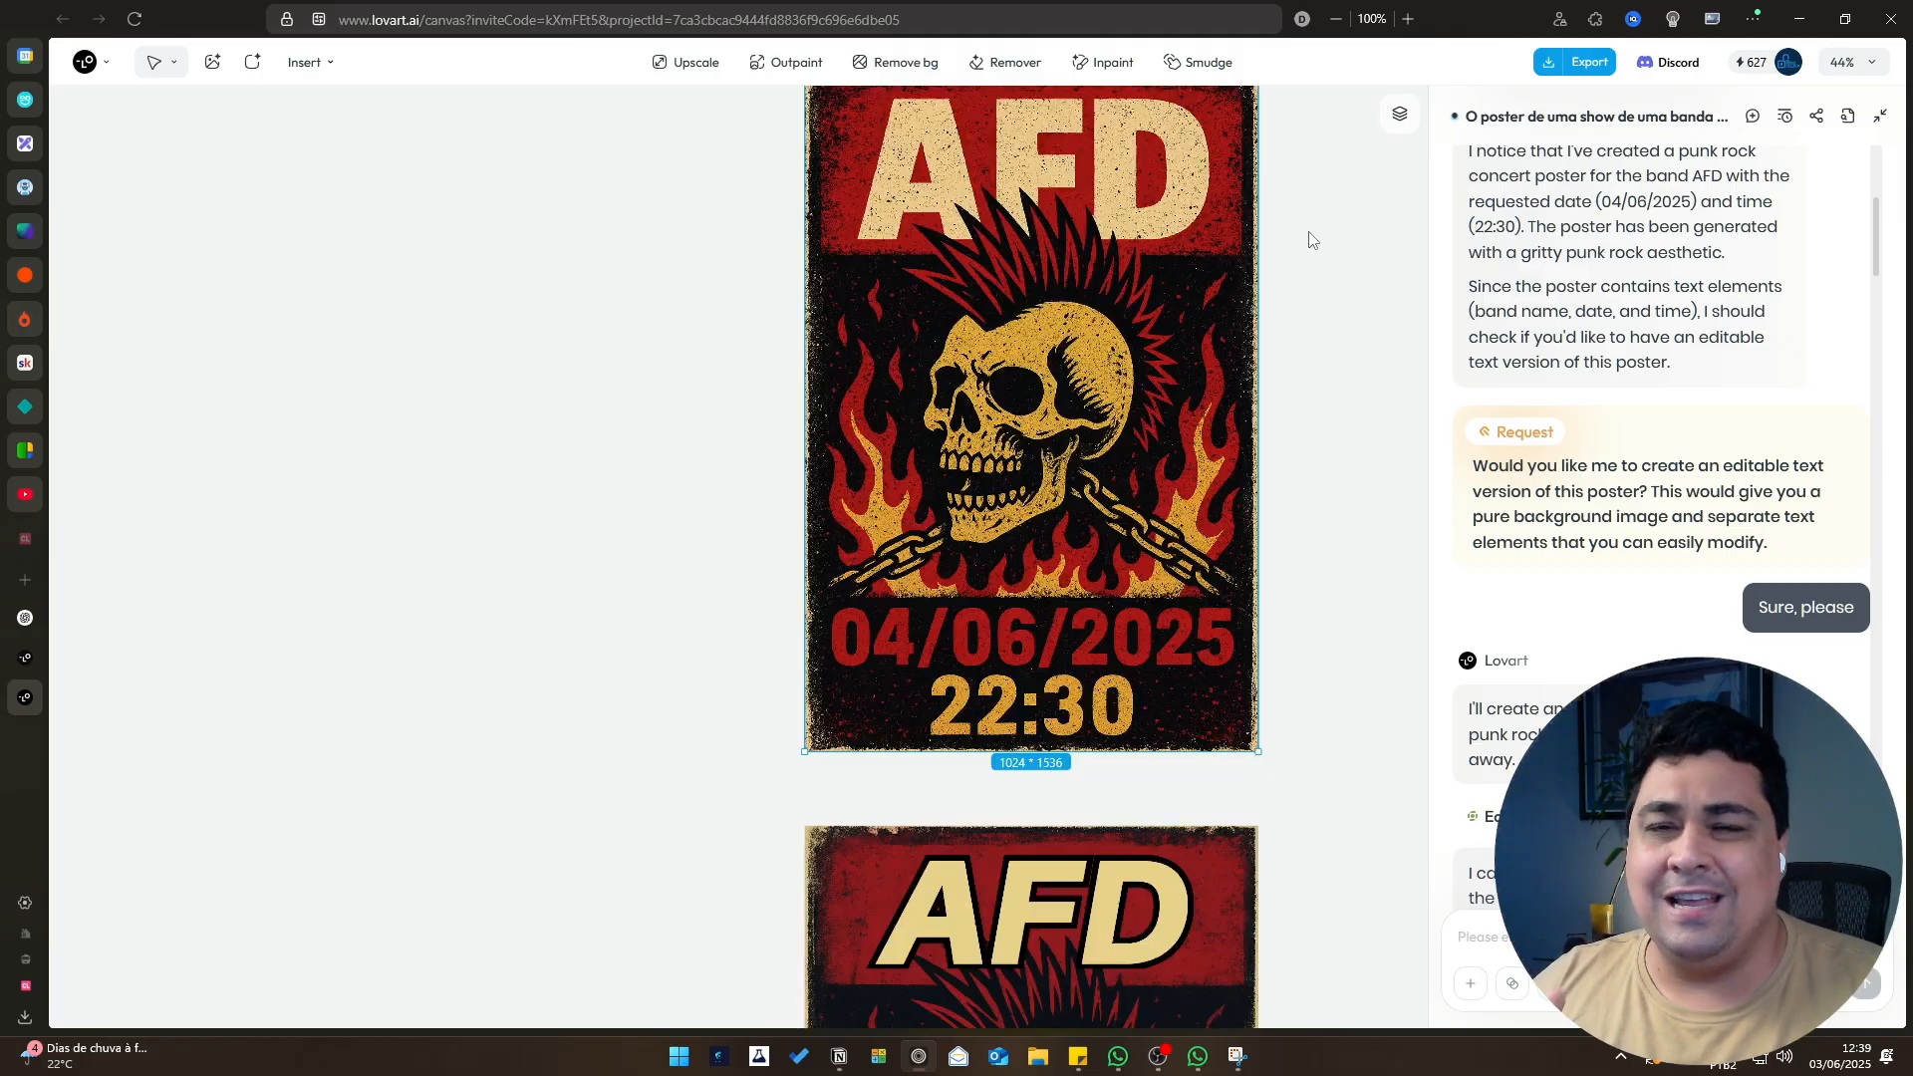
scroll(1623, 374, "down", 5)
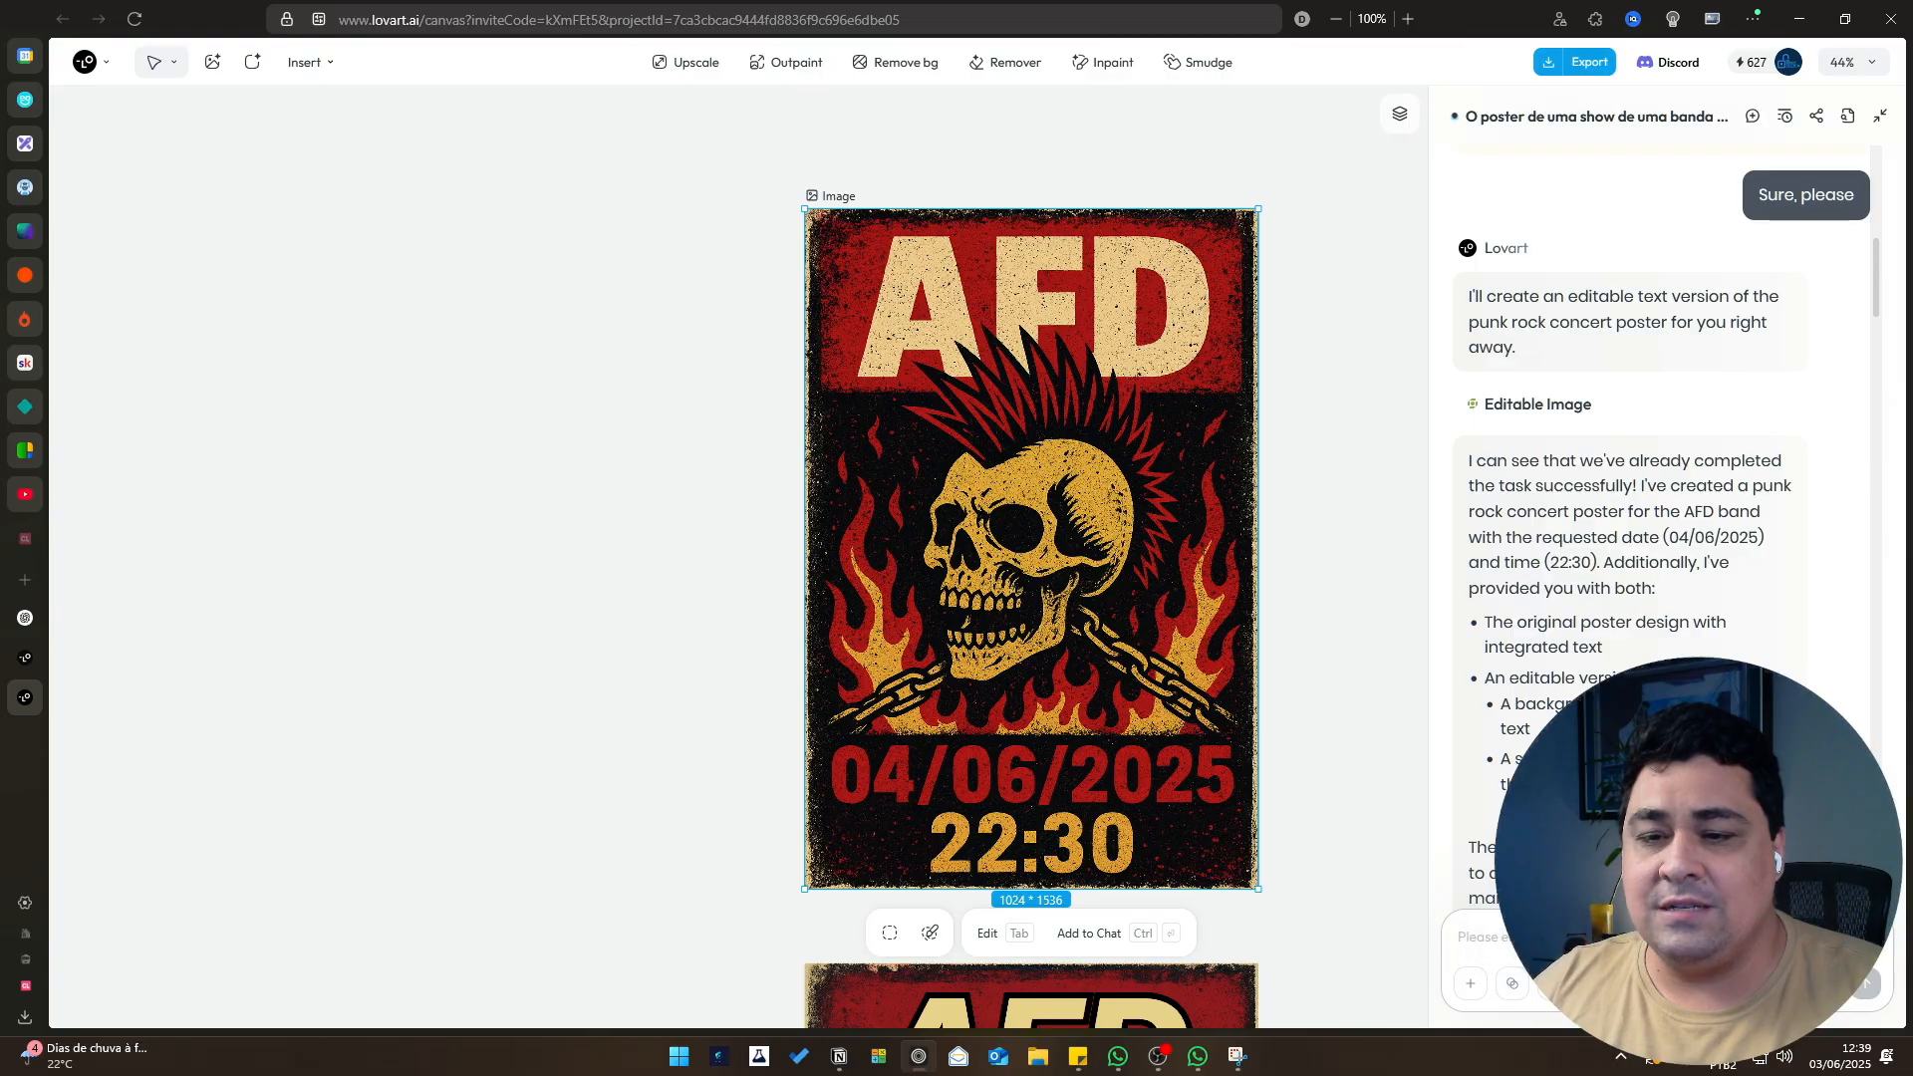
Enable Custom Mode for the chat and review the available image models, from GPT Image-1 to Ideogram 3.0.
left_click(1530, 990)
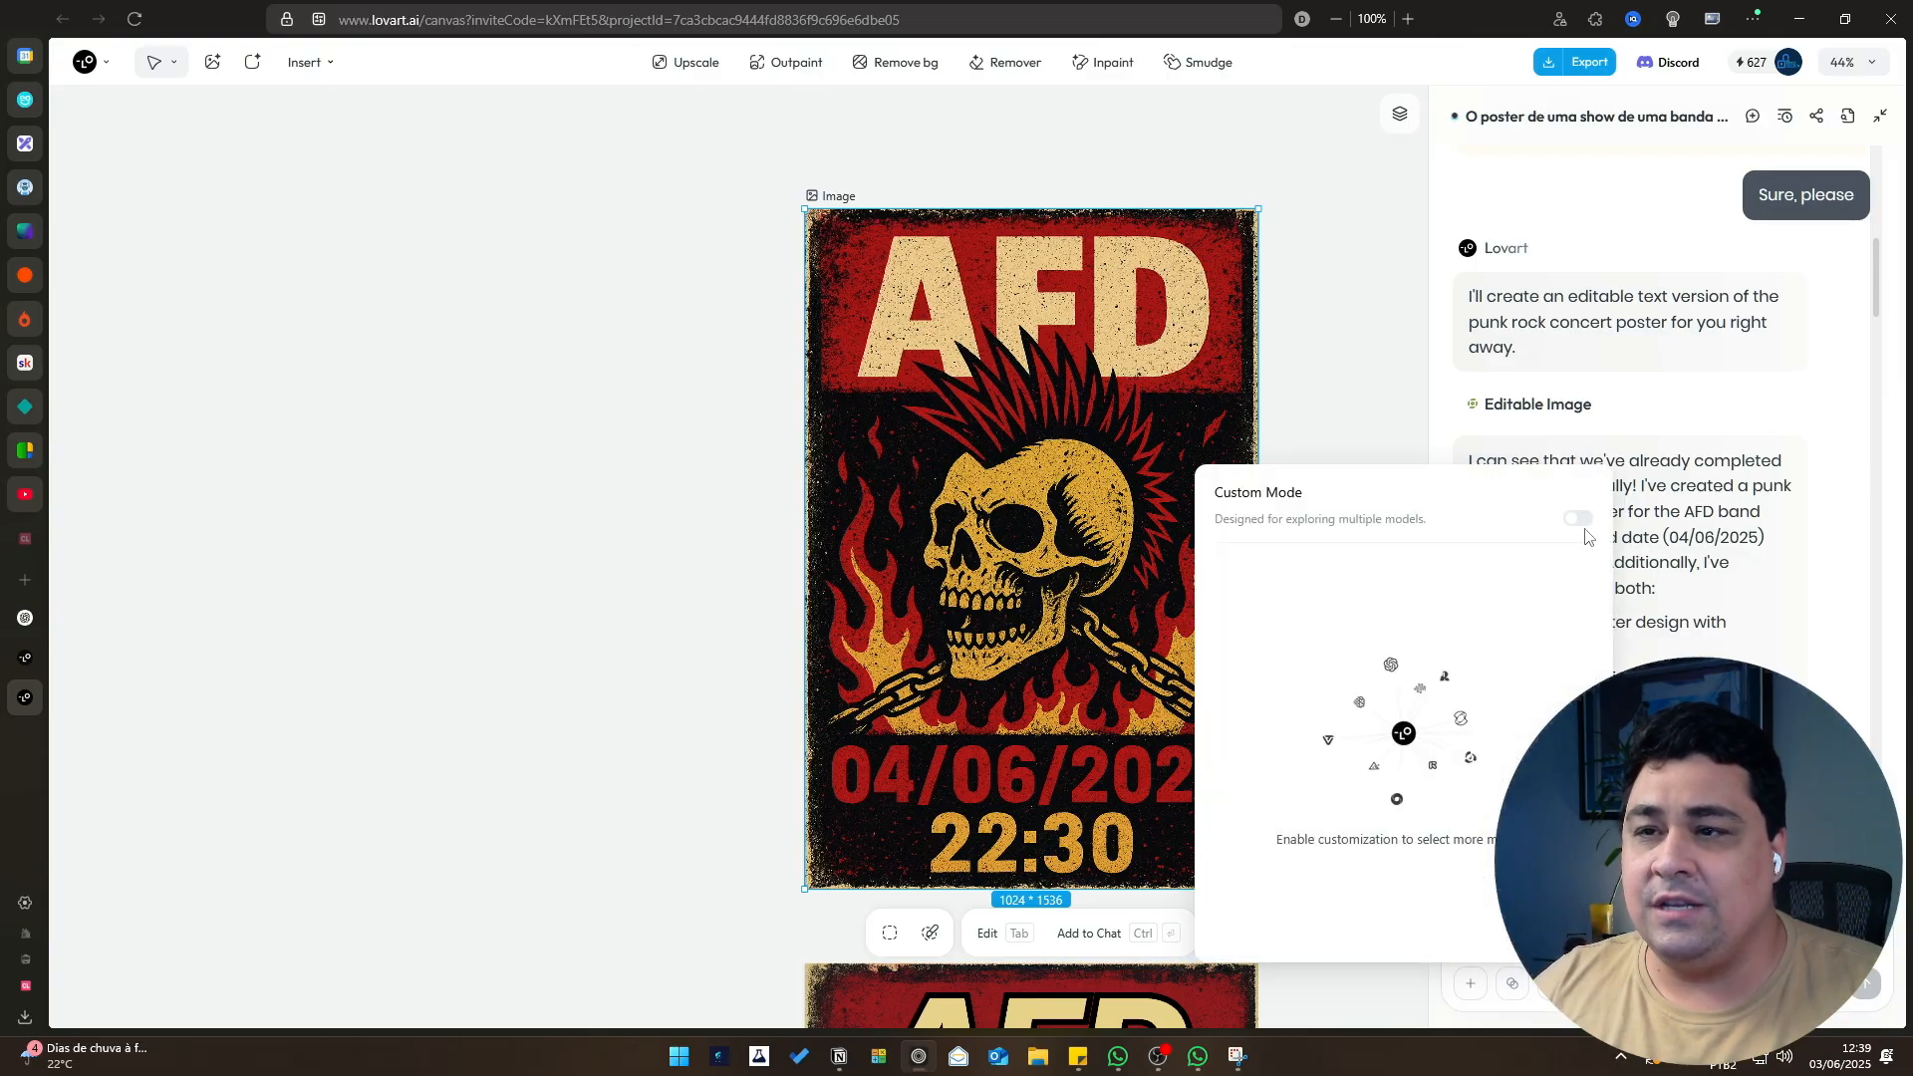
left_click(1576, 520)
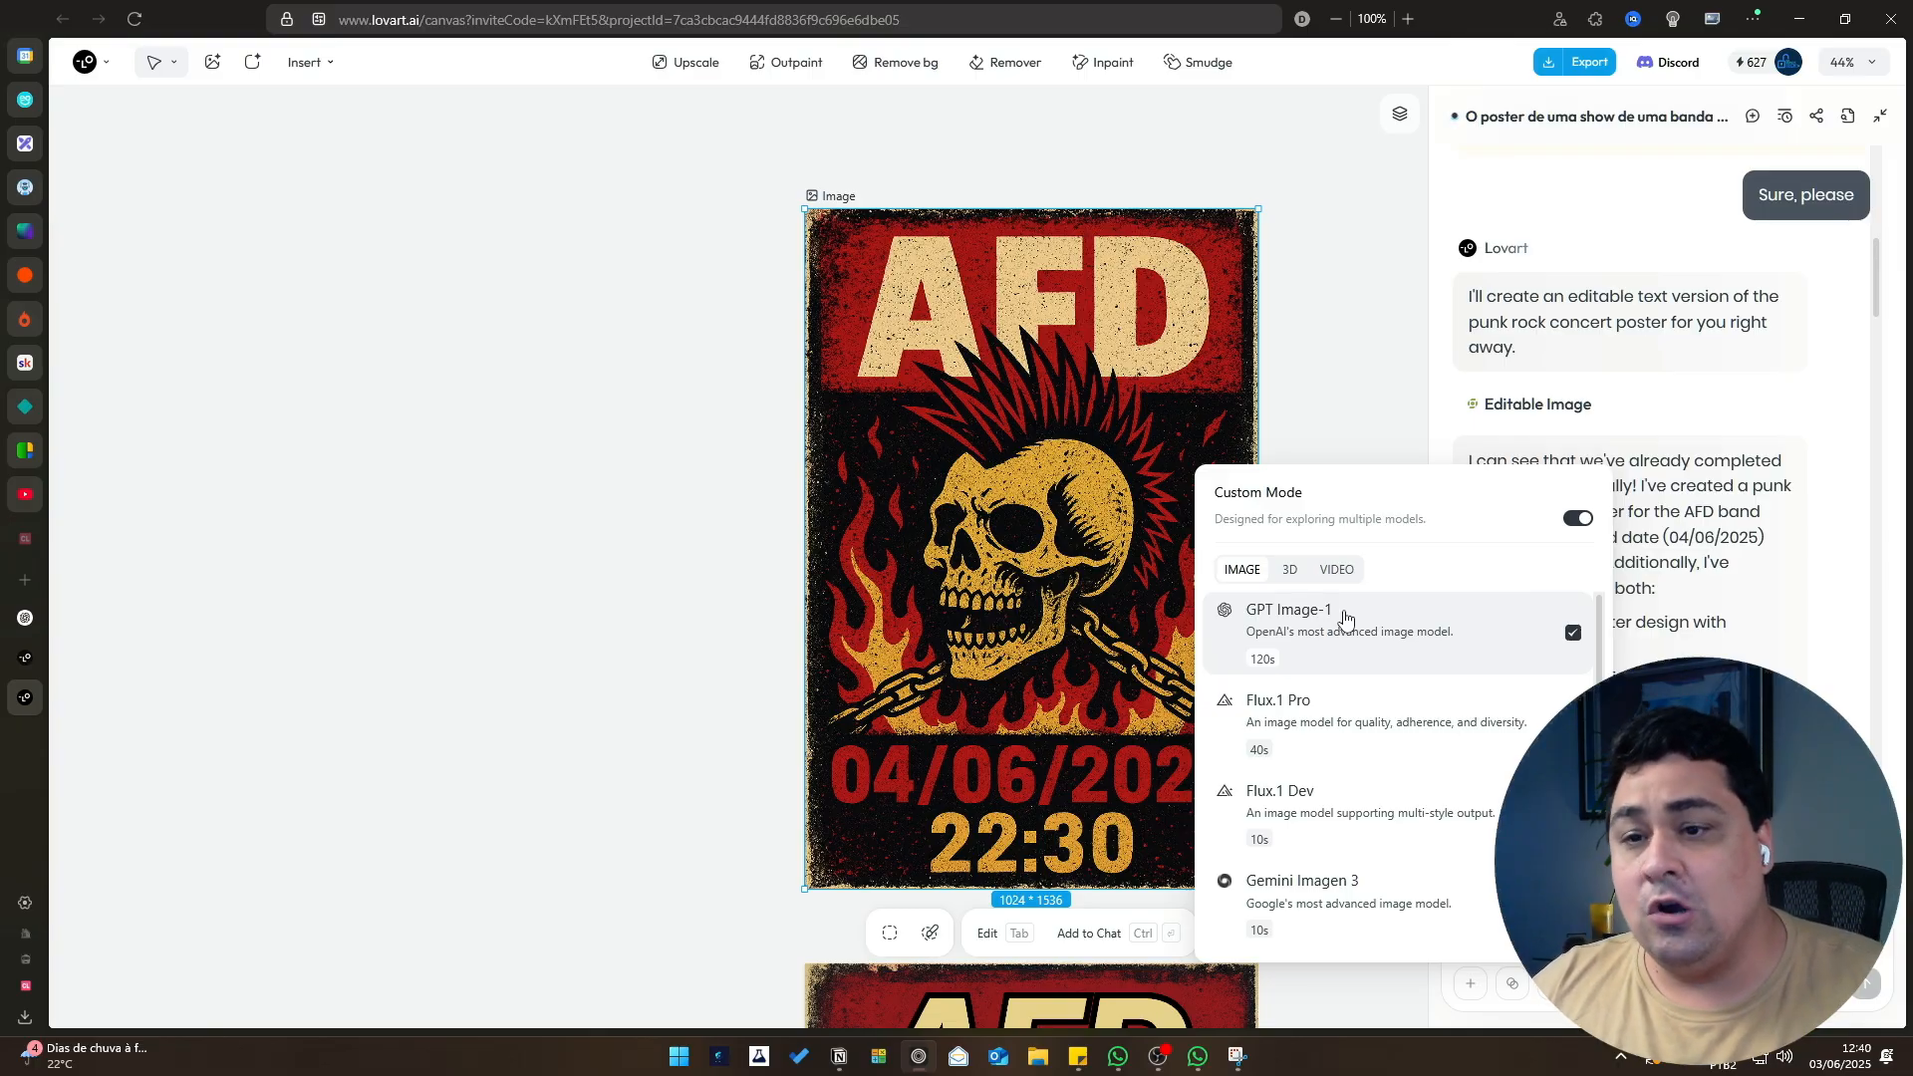
scroll(1356, 658, "down", 1)
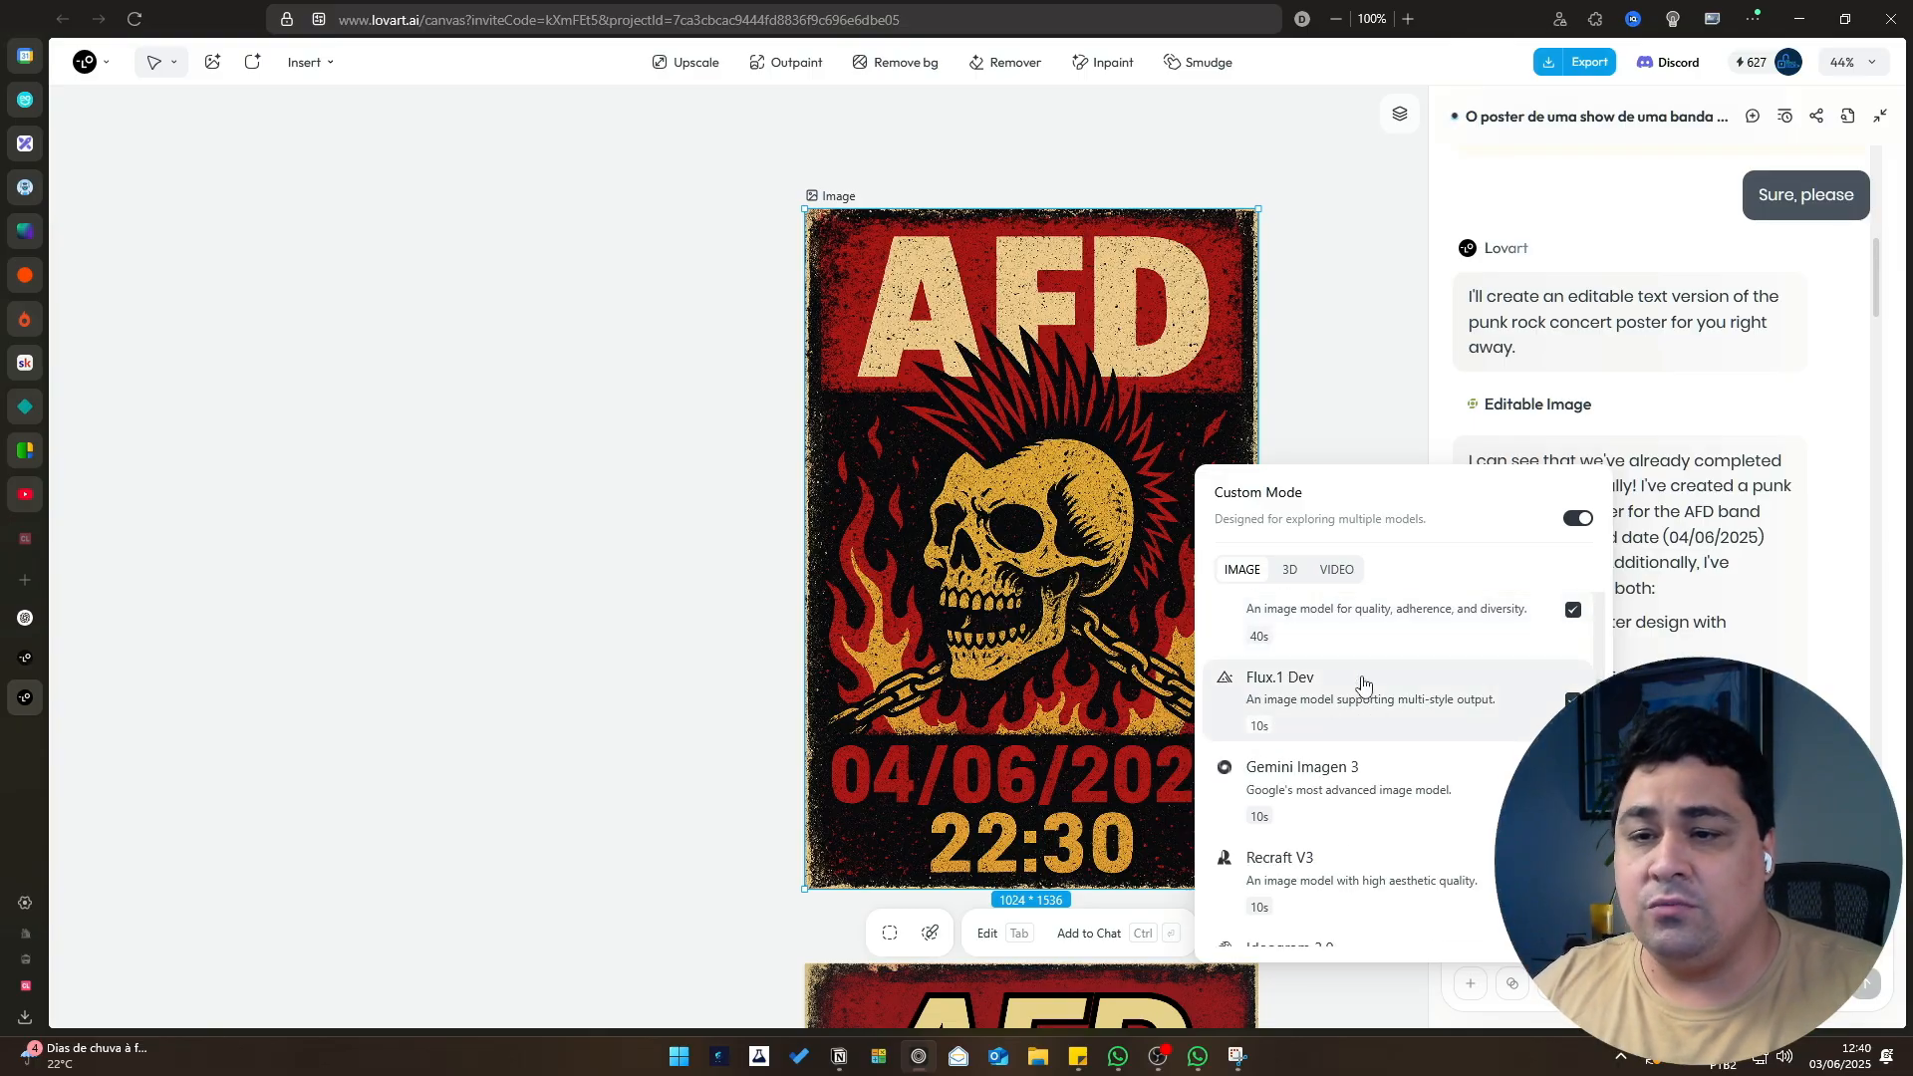
scroll(1500, 663, "up", 1)
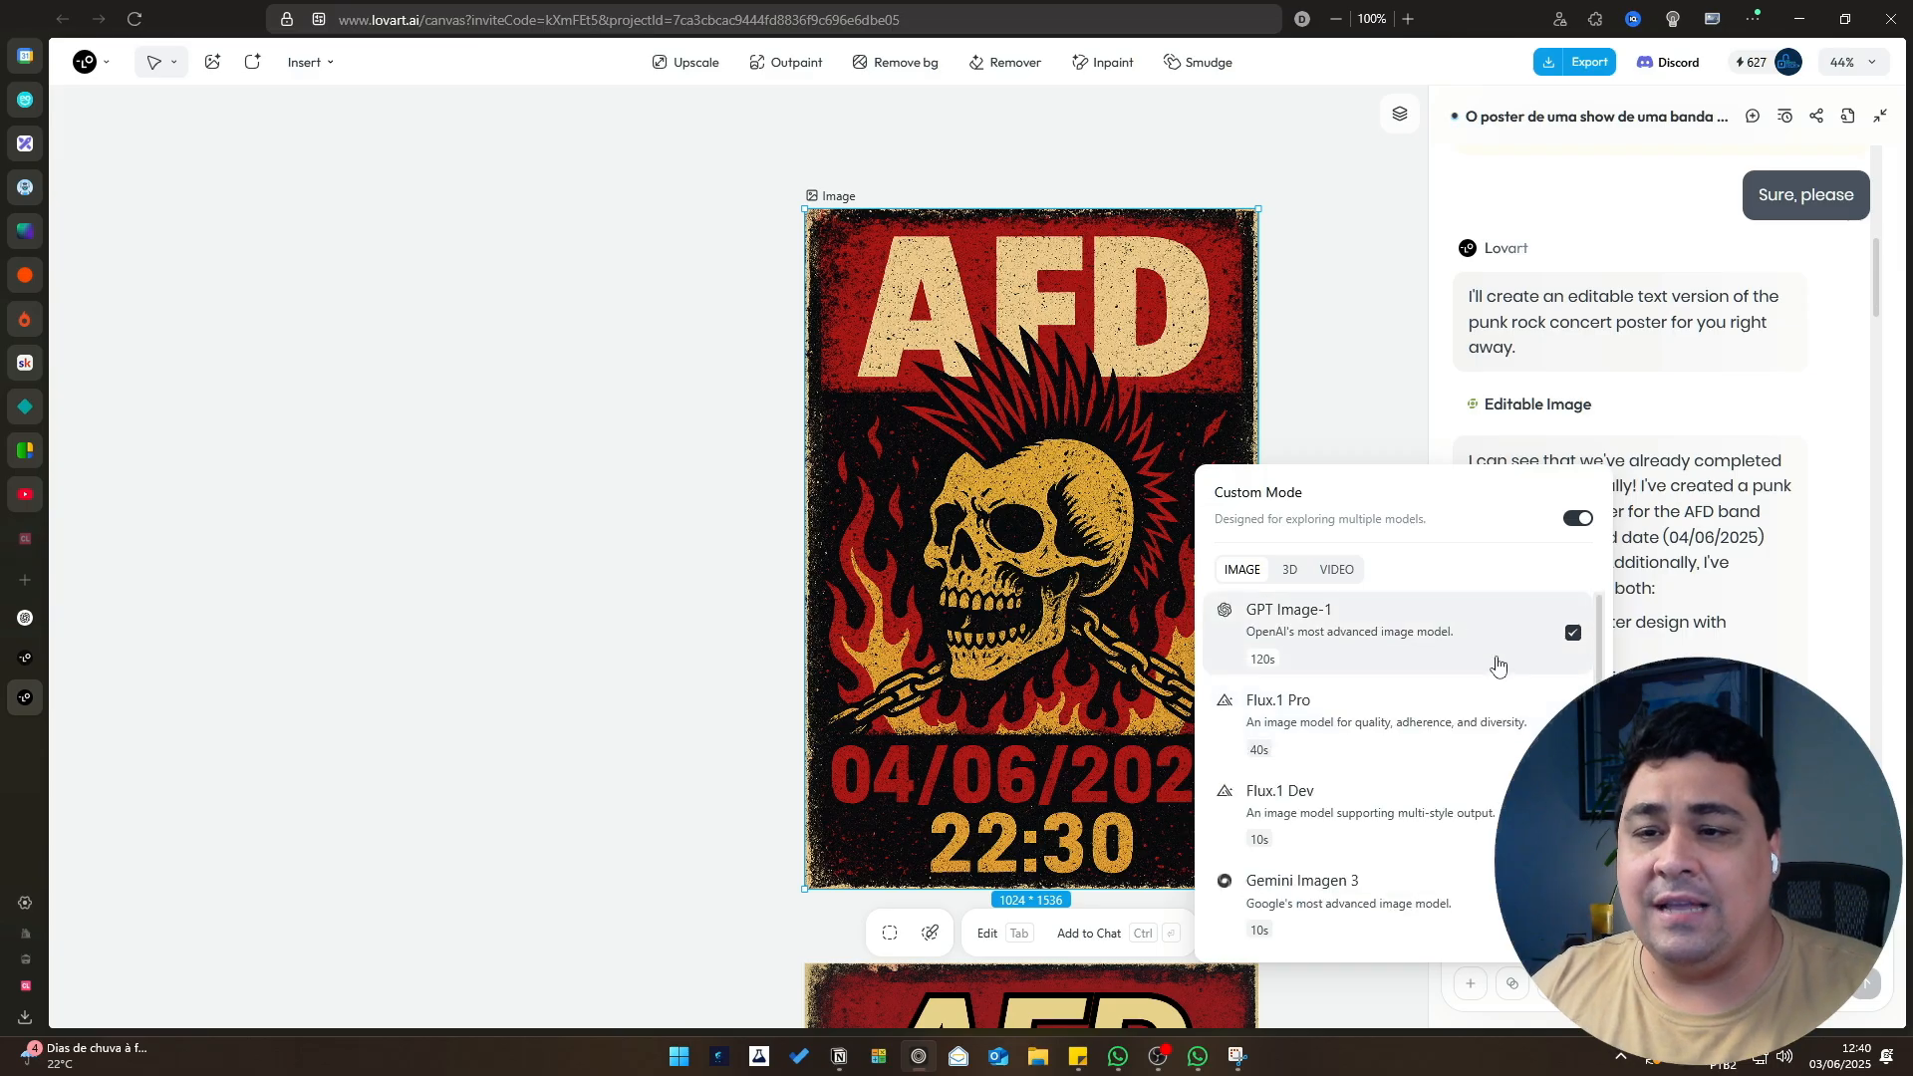
scroll(1504, 676, "down", 2)
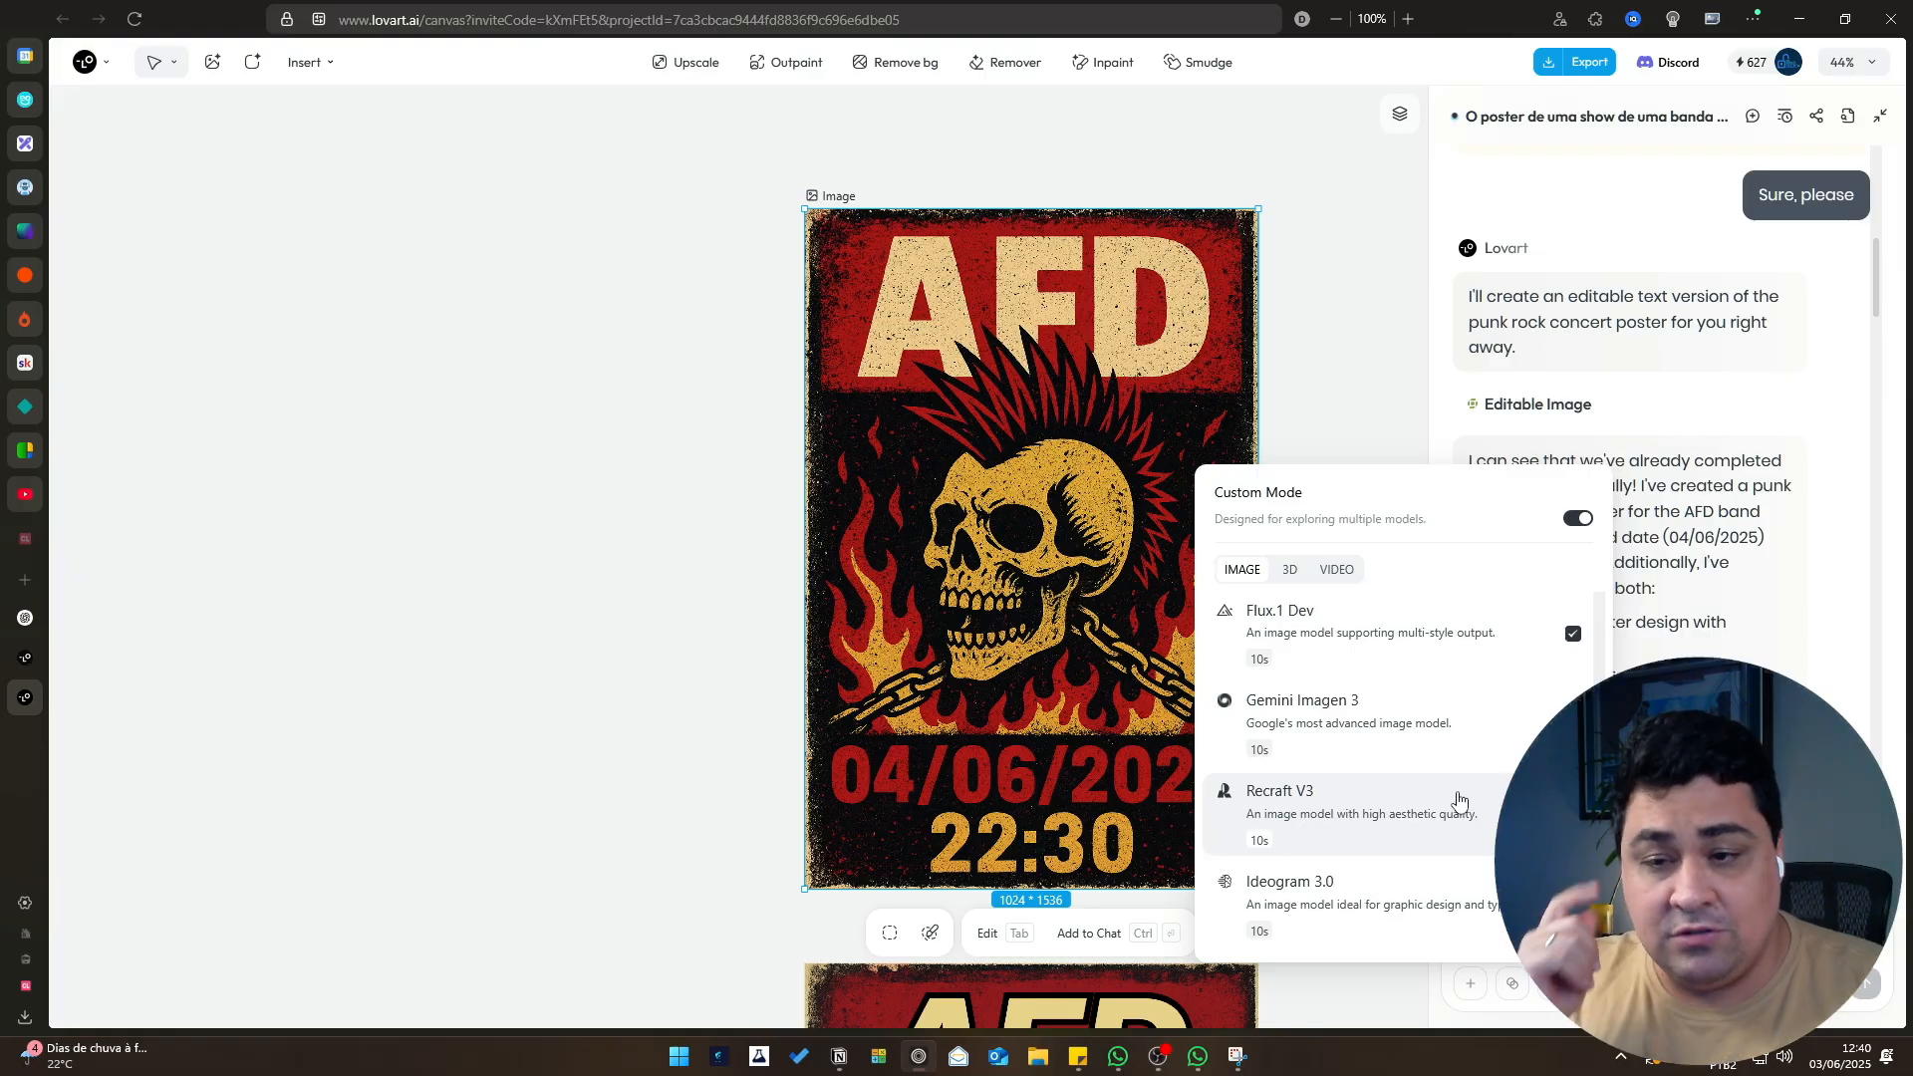
scroll(1461, 757, "up", 2)
scroll(1425, 743, "down", 2)
left_click(1360, 428)
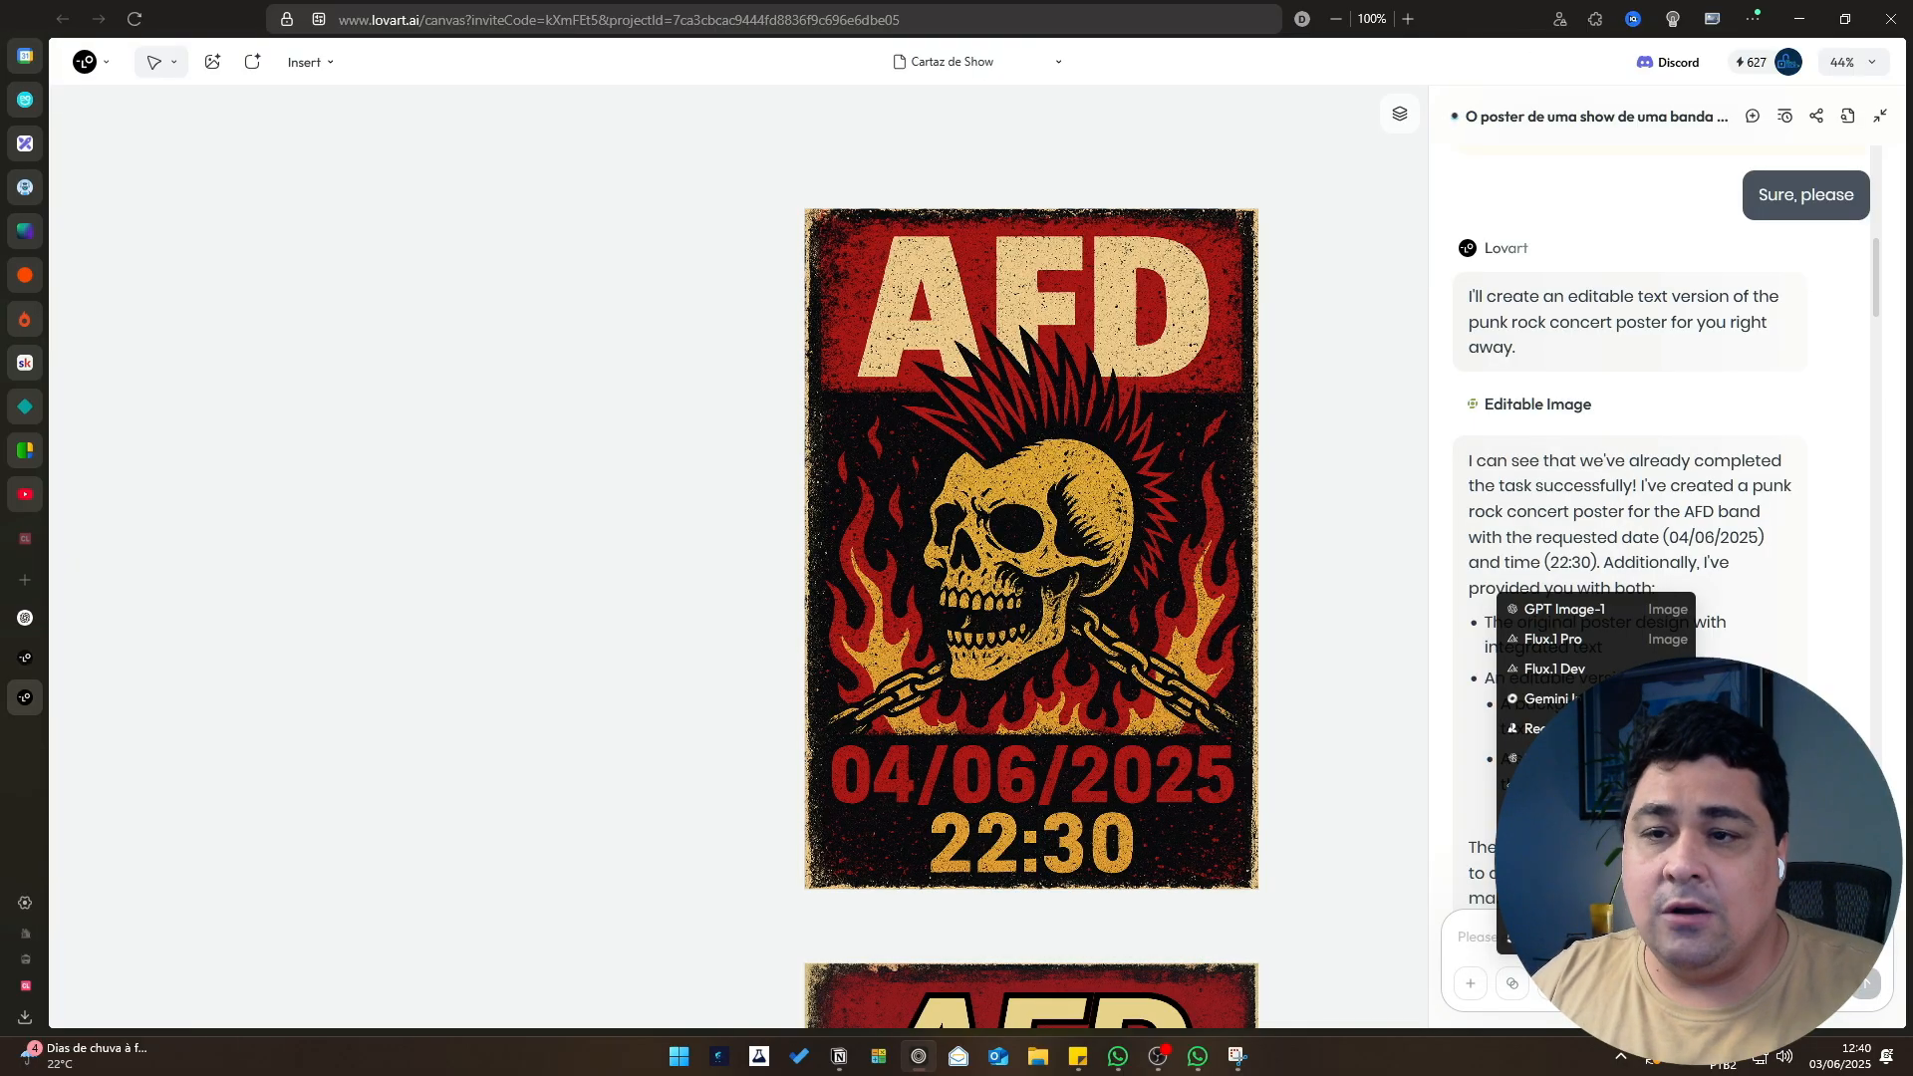
Turn Custom Mode off again and close the model settings.
left_click(1597, 984)
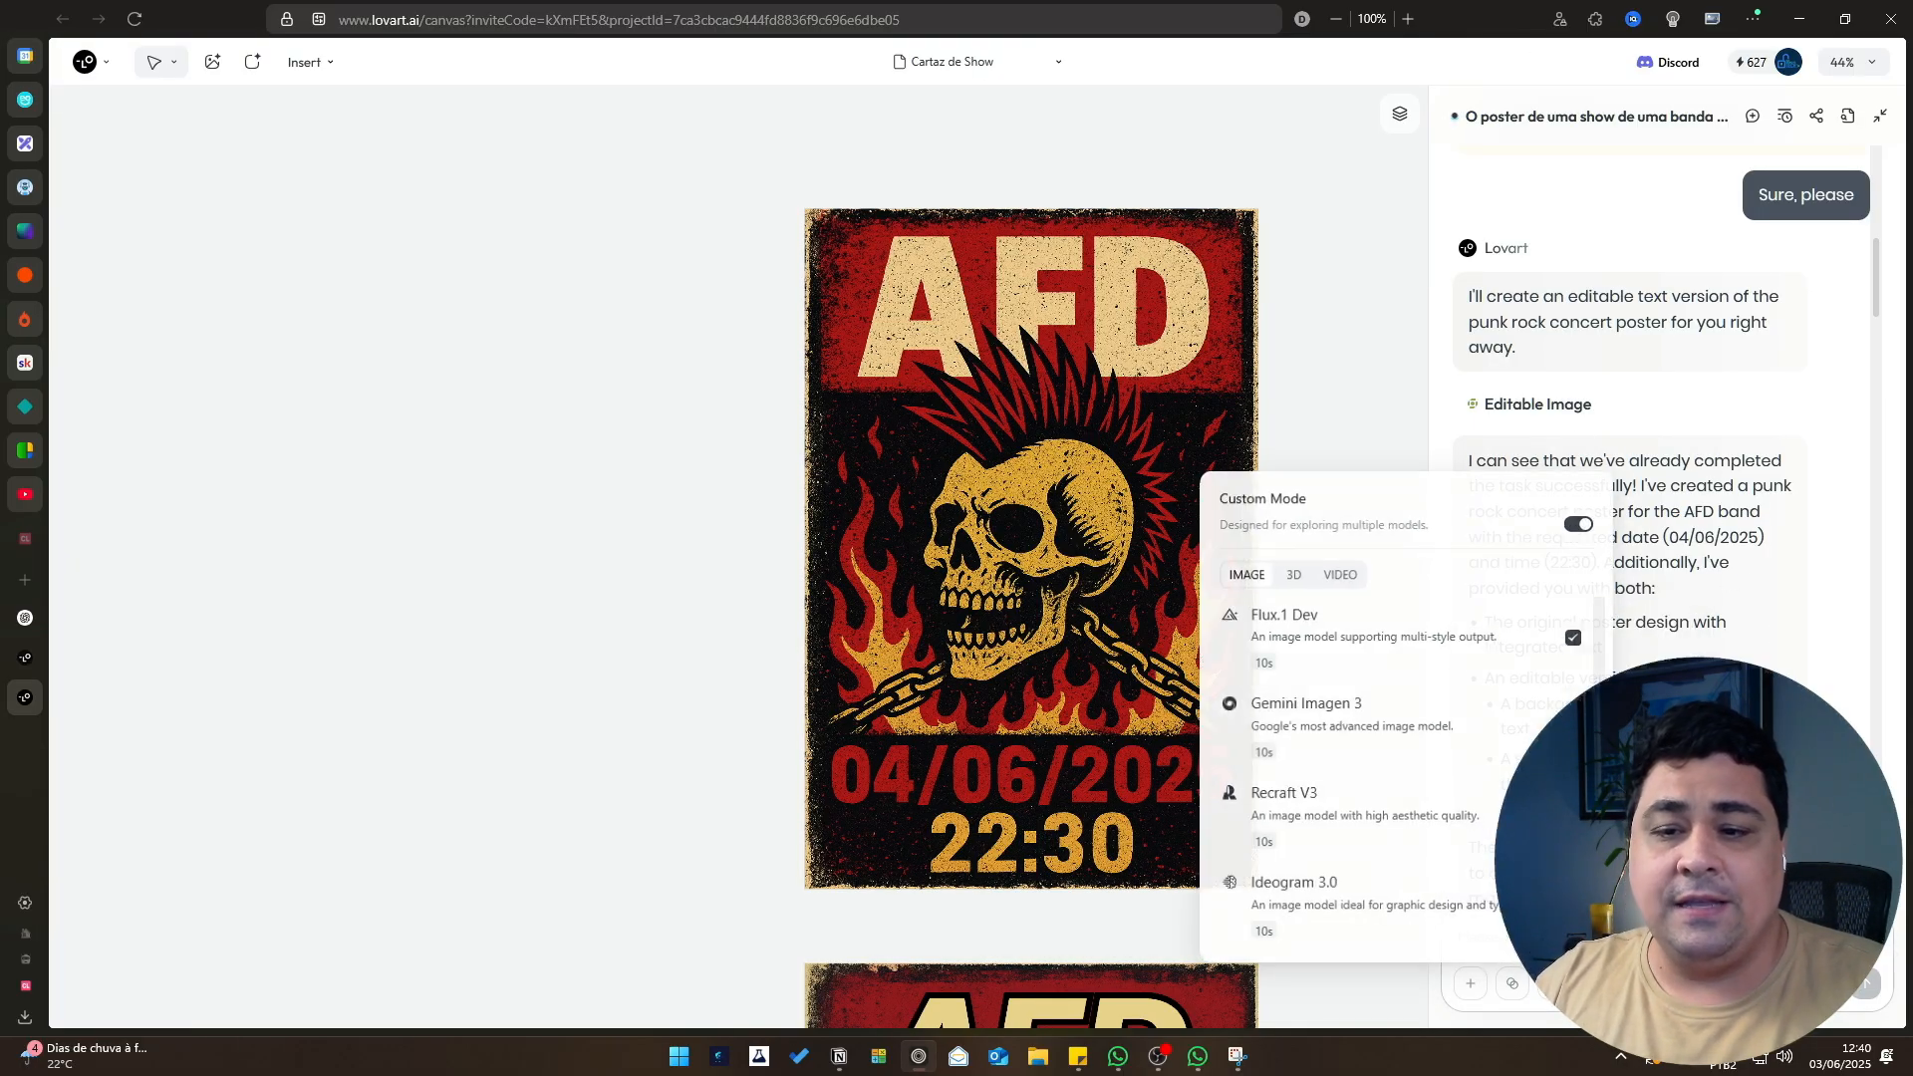
left_click(1580, 520)
left_click(1831, 548)
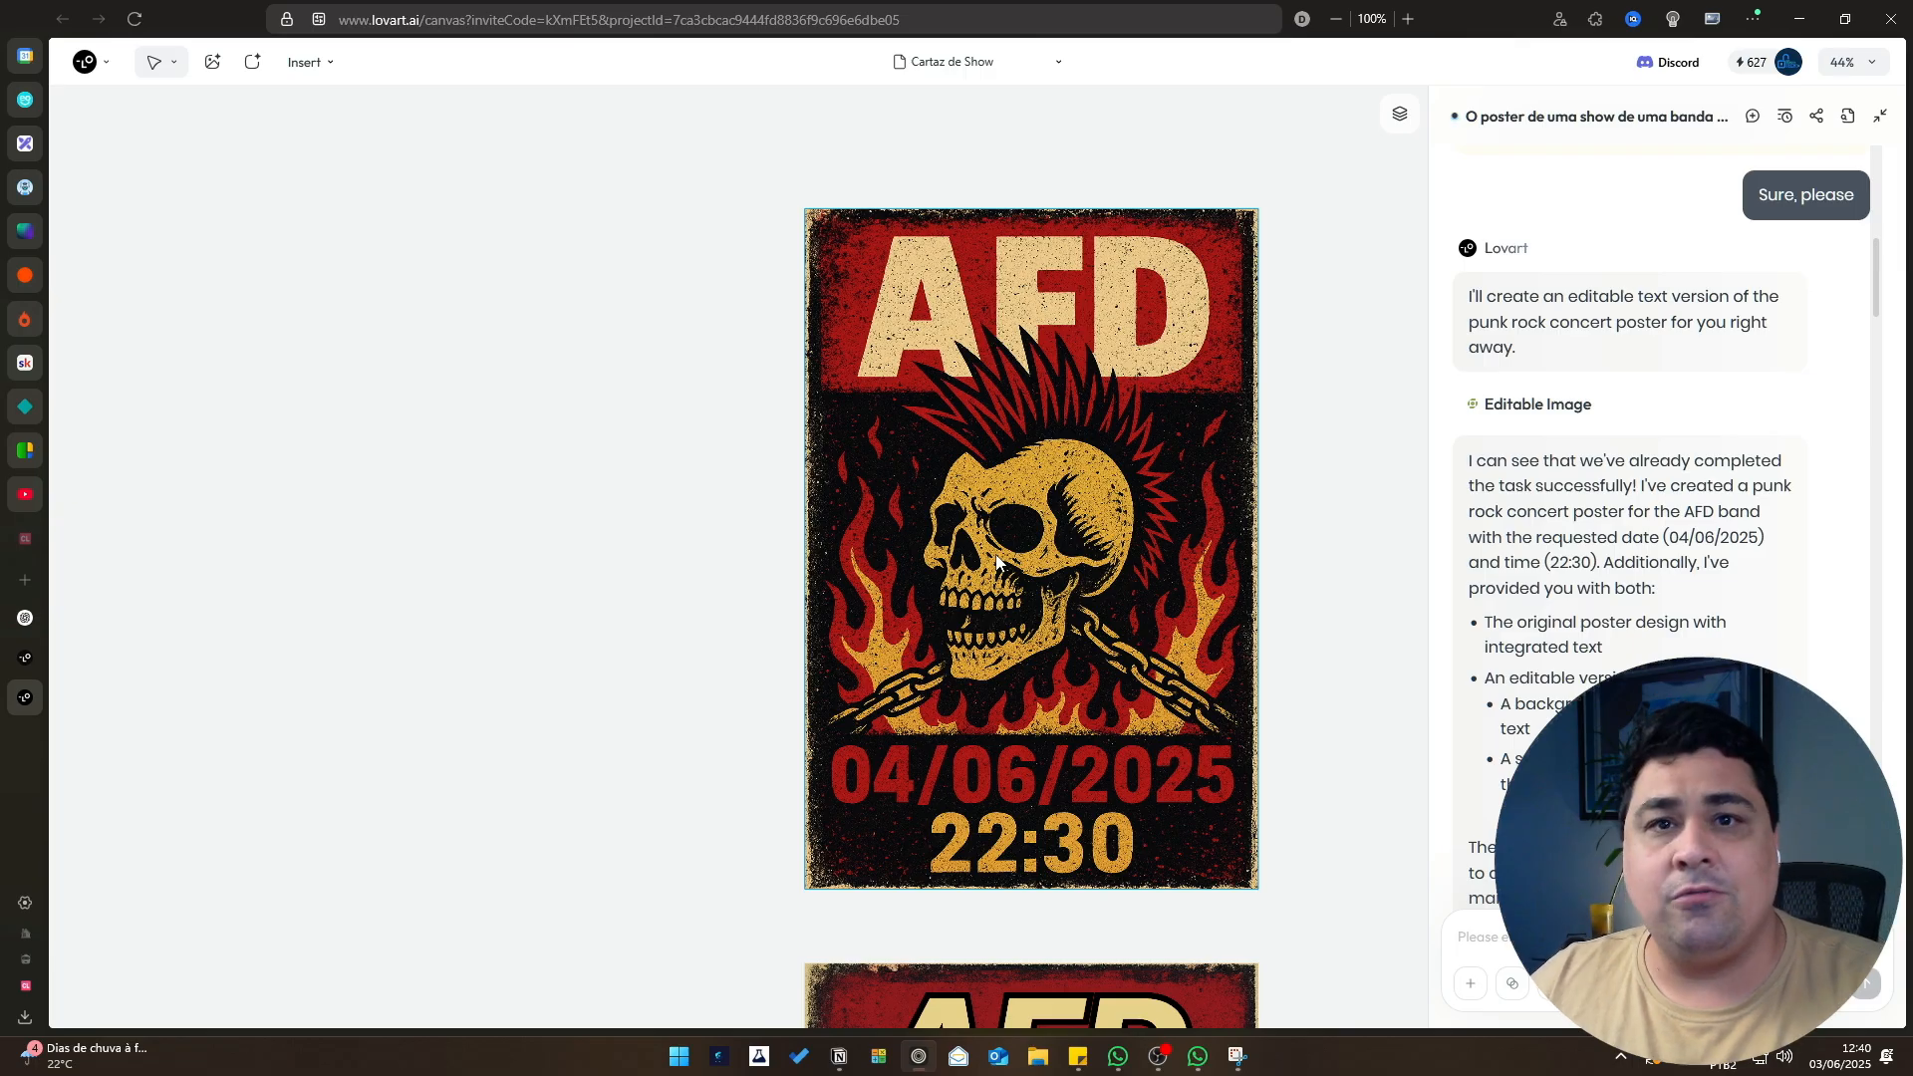
Switch to the ChatGPT conversation about the AFD show, hide its sidebar, and read the poster prompt used there.
left_click(27, 619)
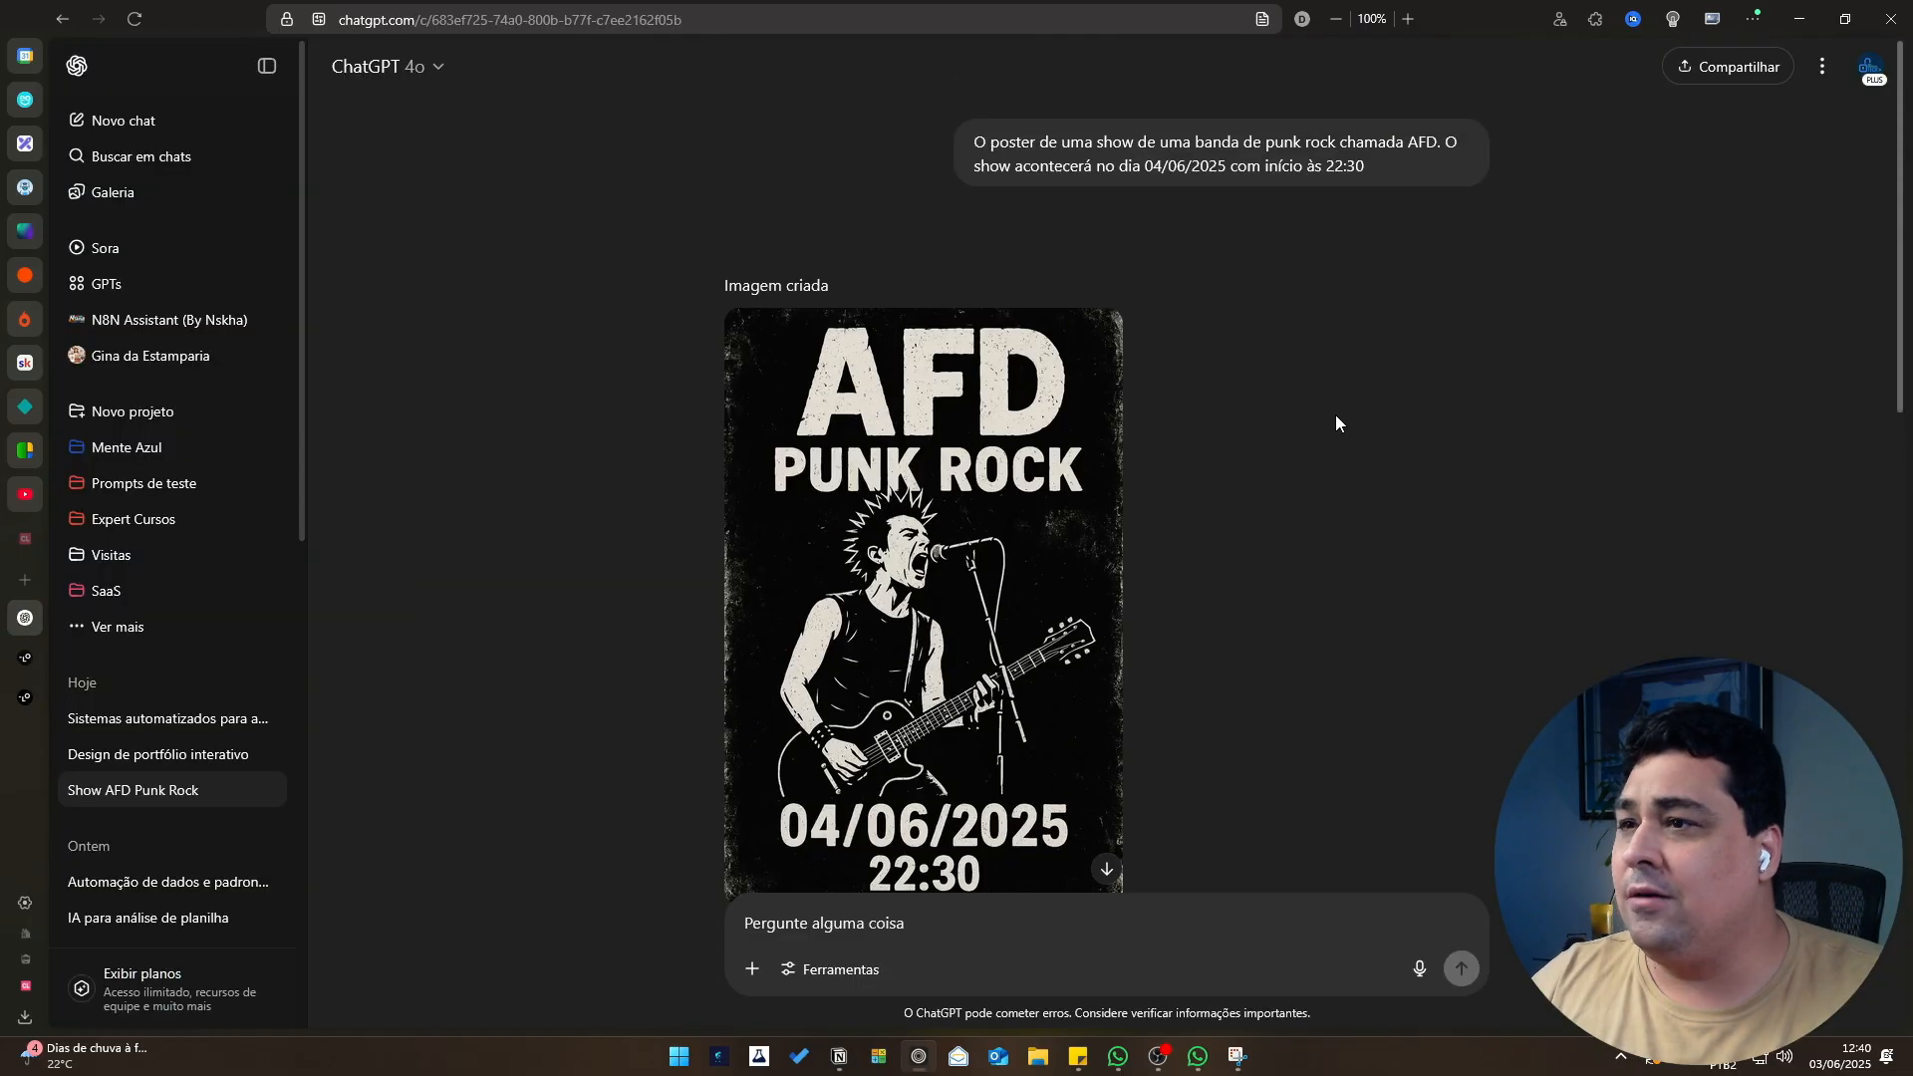
left_click(267, 66)
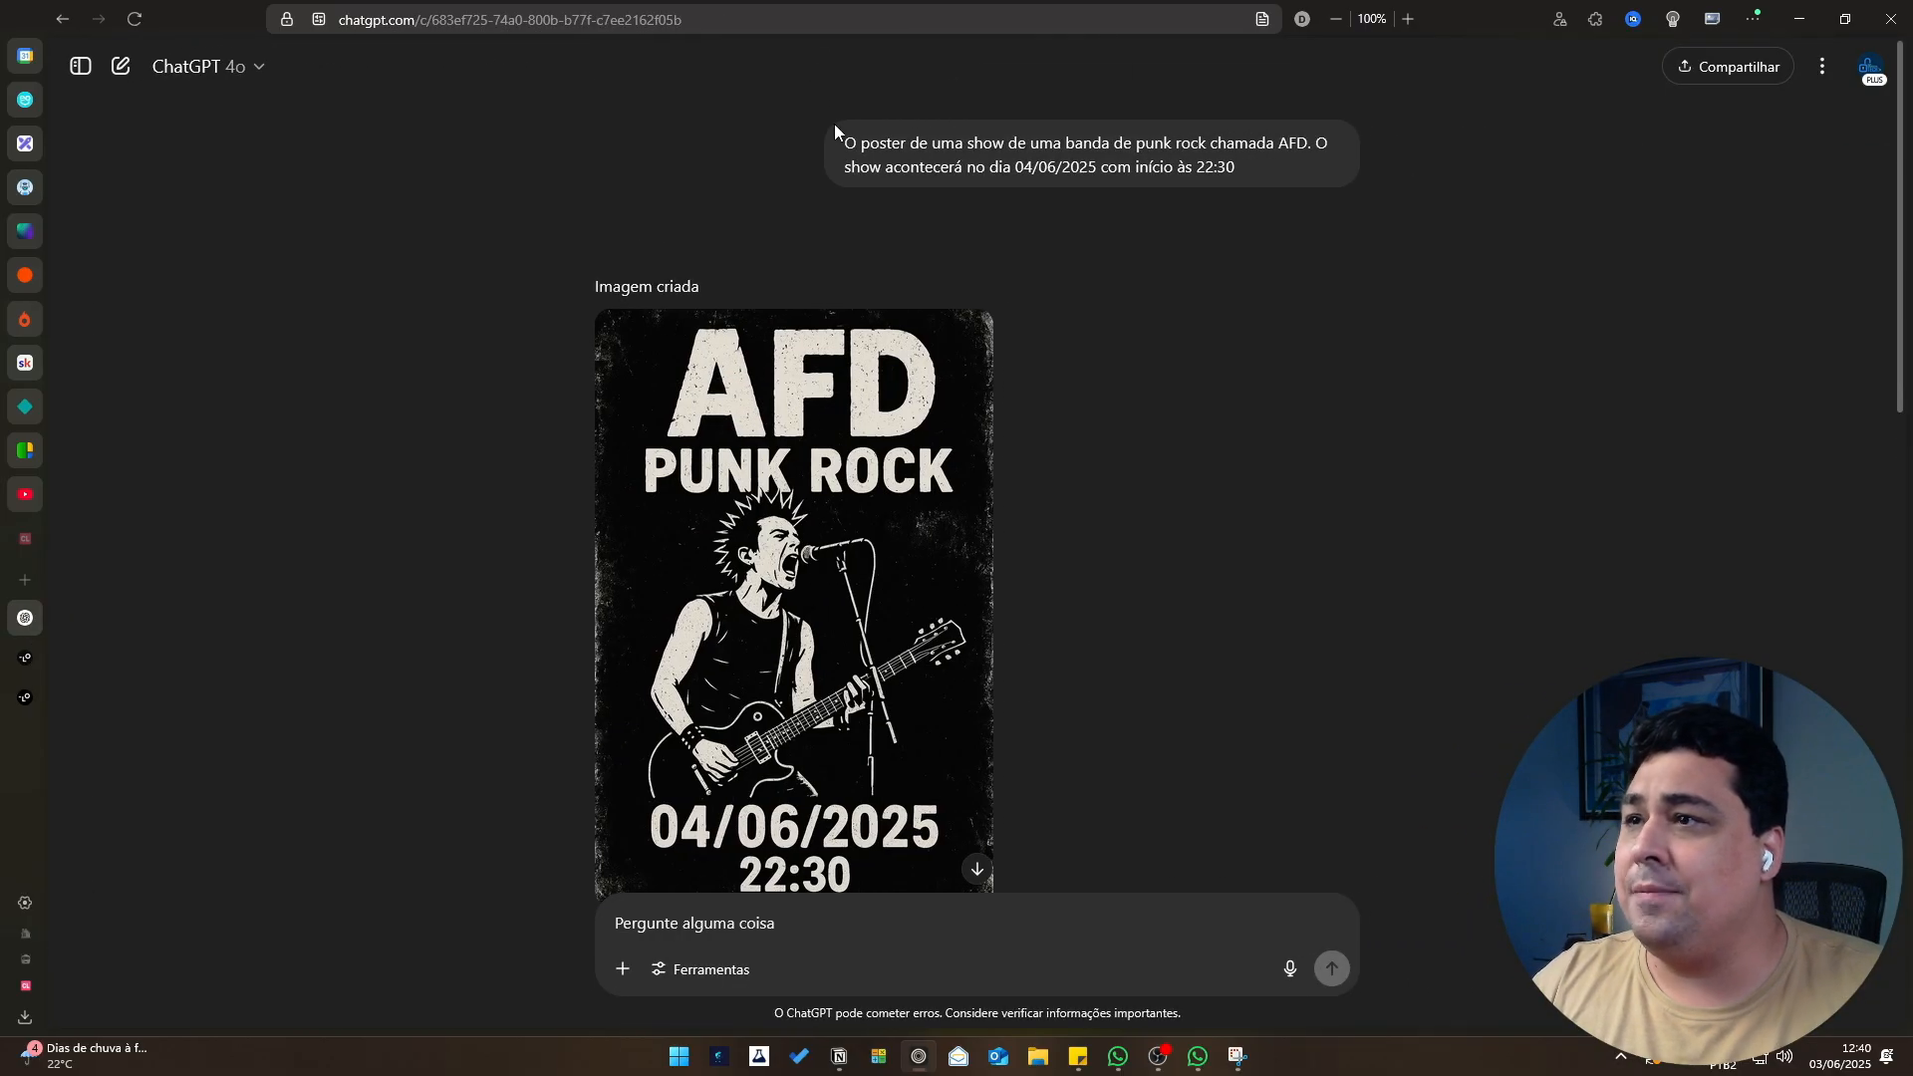
left_click_drag(838, 132, 1290, 236)
left_click(1058, 151)
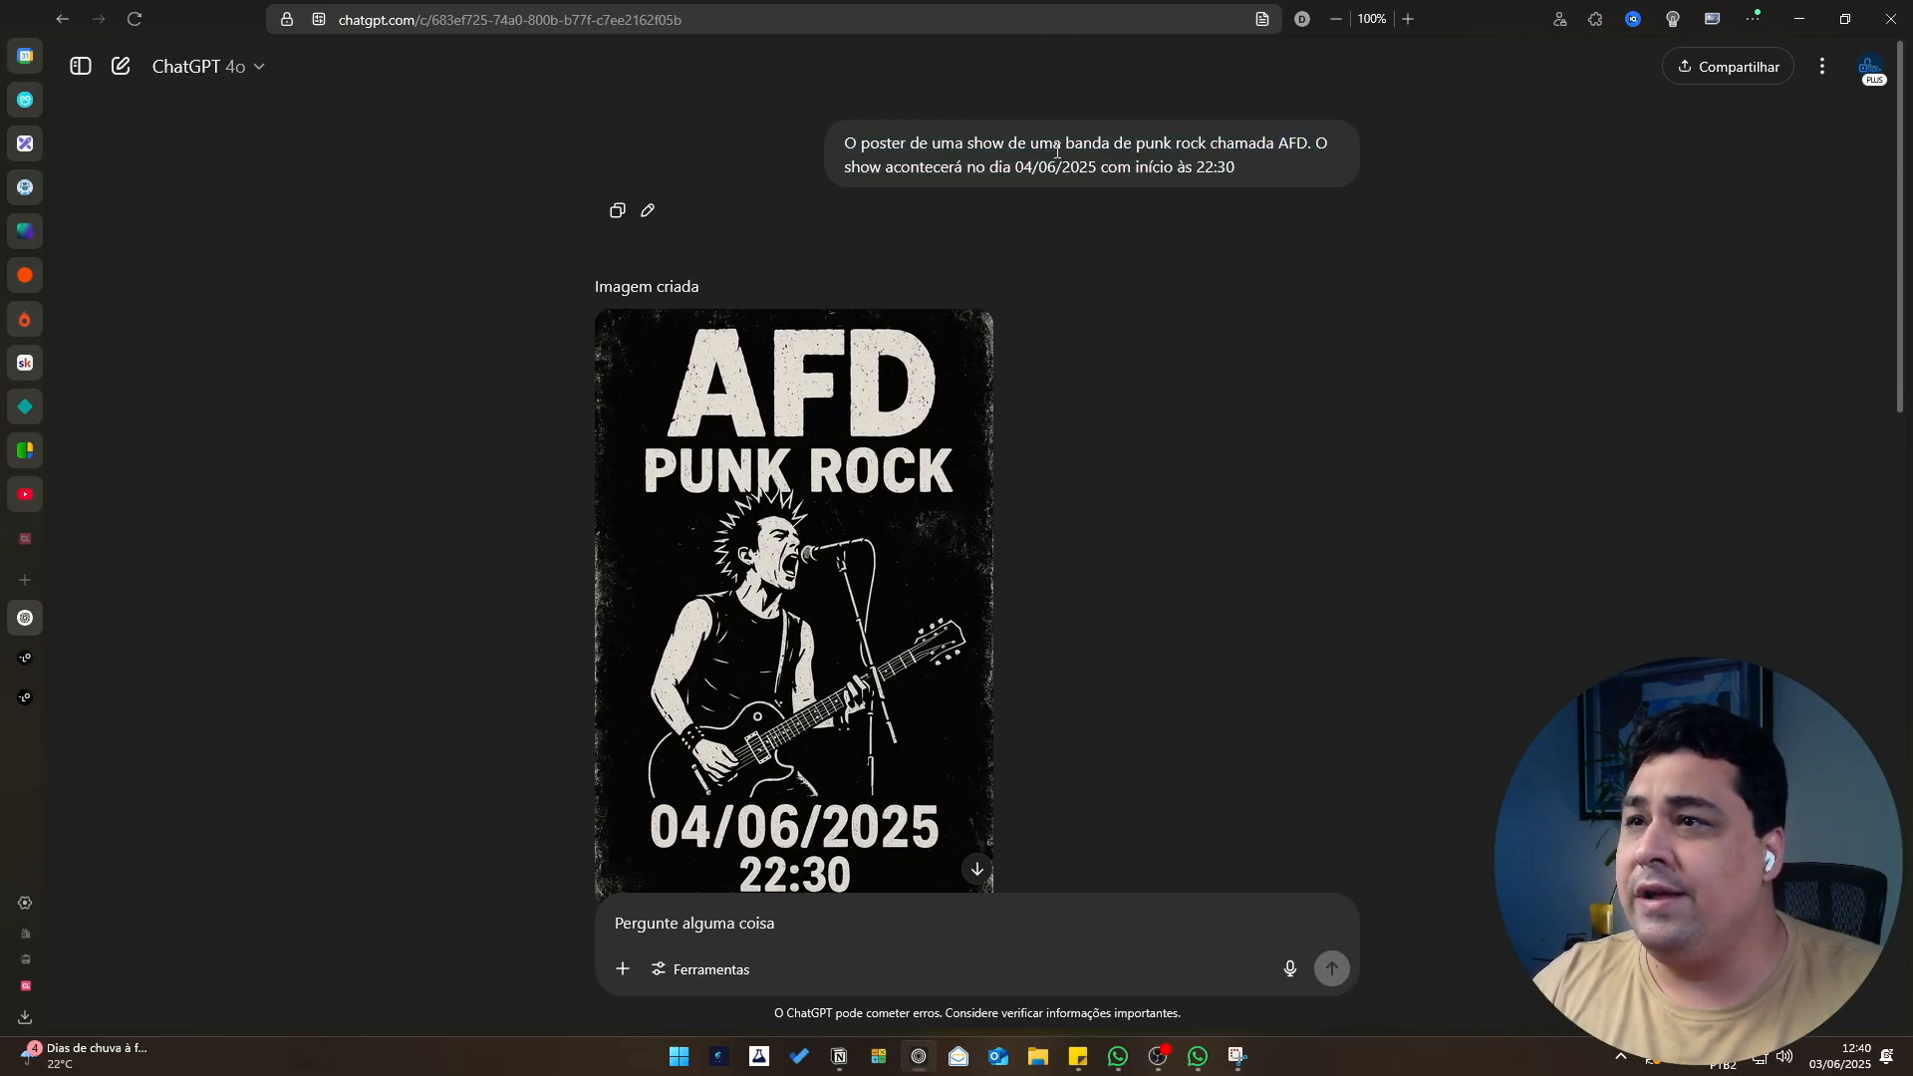
Review ChatGPT's black-and-white AFD poster, the follow-up request "Faça algo mais colorido" and the colorful version.
scroll(1242, 248, "down", 2)
scroll(1186, 214, "up", 2)
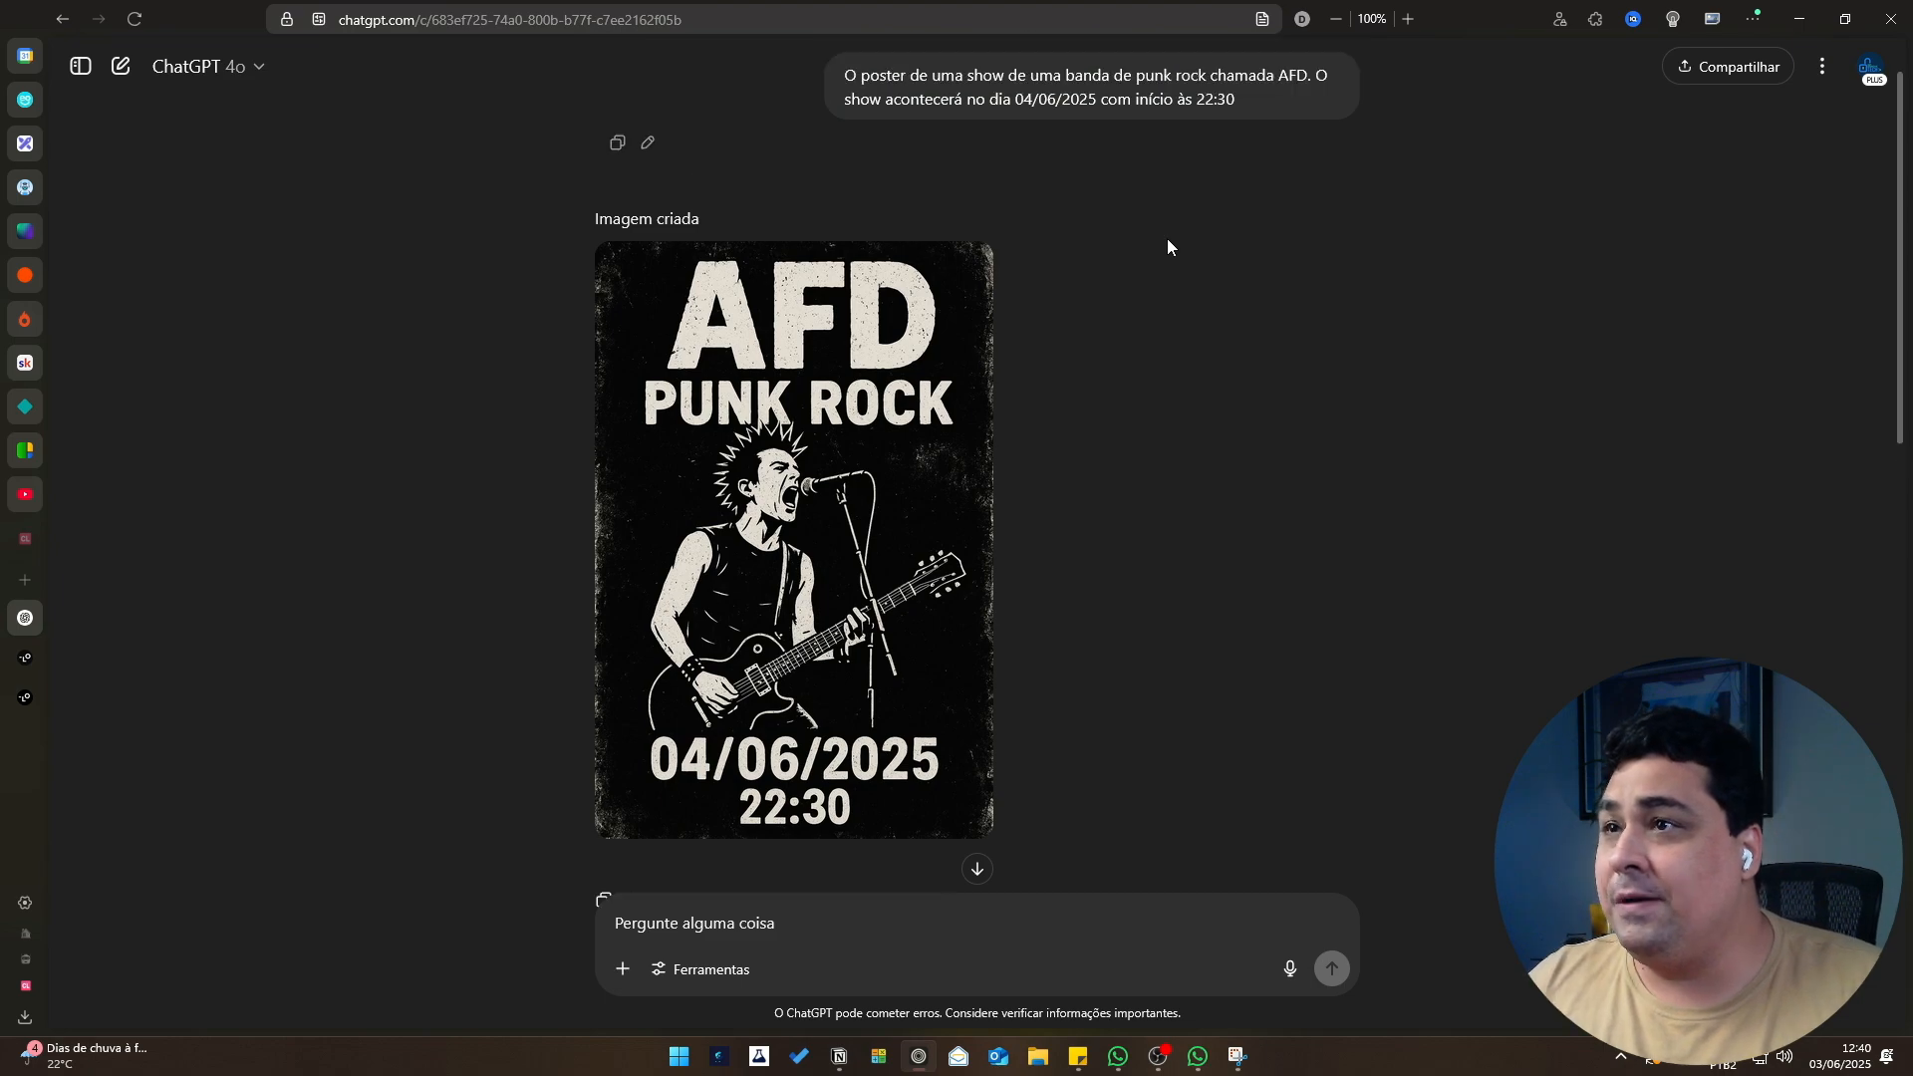
scroll(1176, 209, "down", 2)
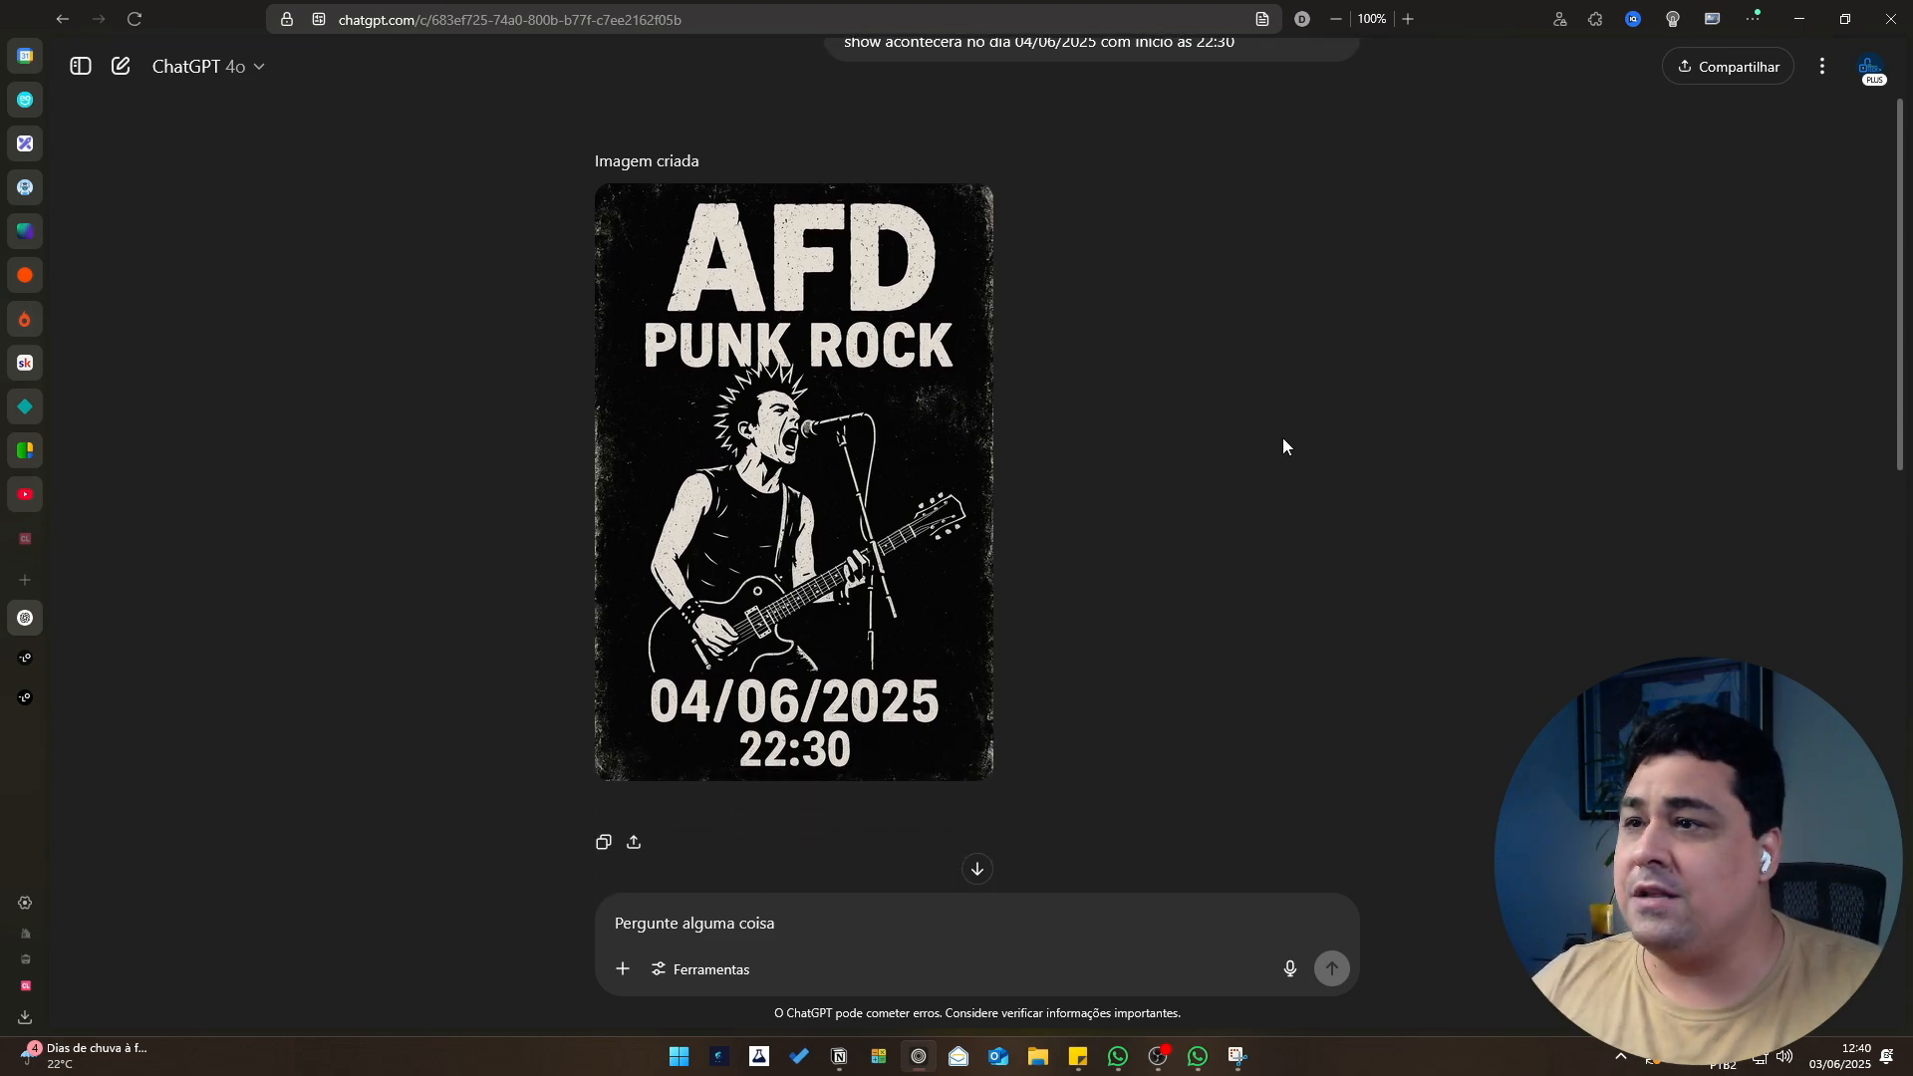
mouse_move(606, 604)
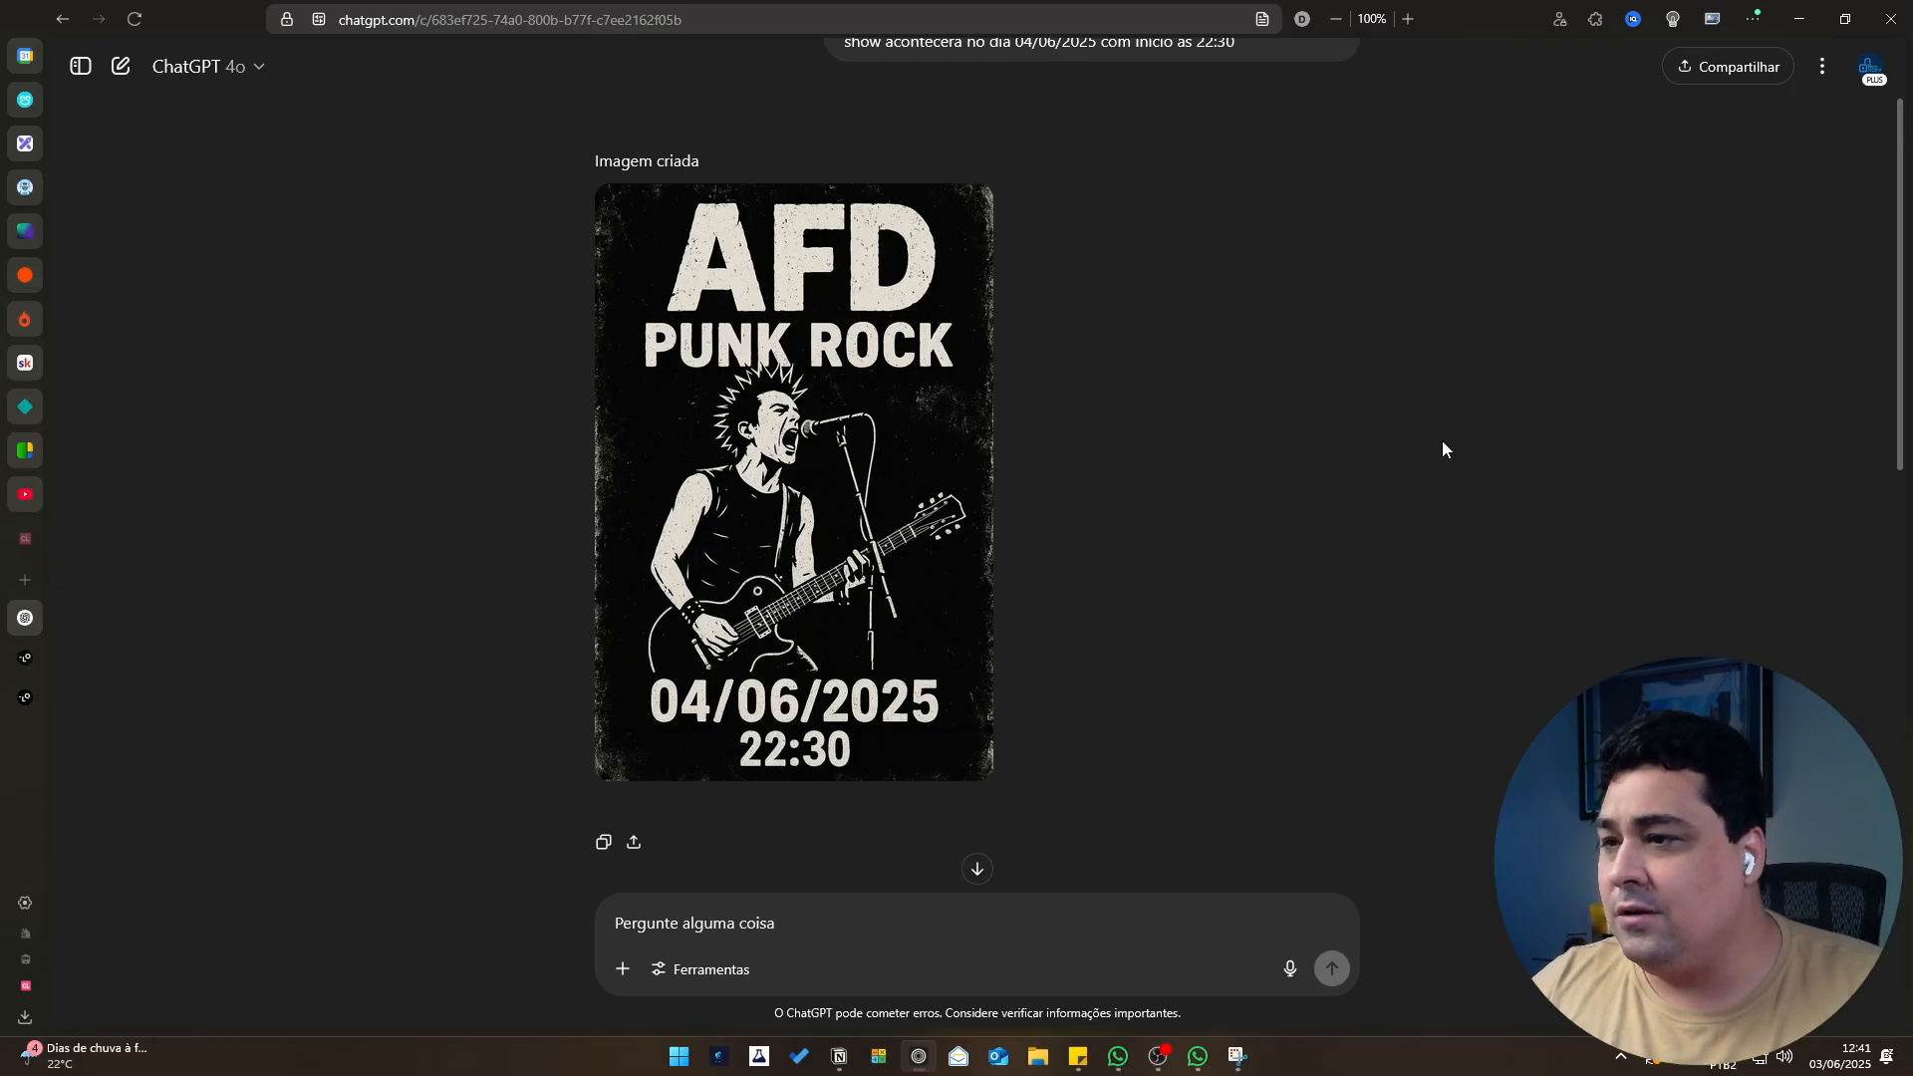
scroll(1419, 426, "down", 1)
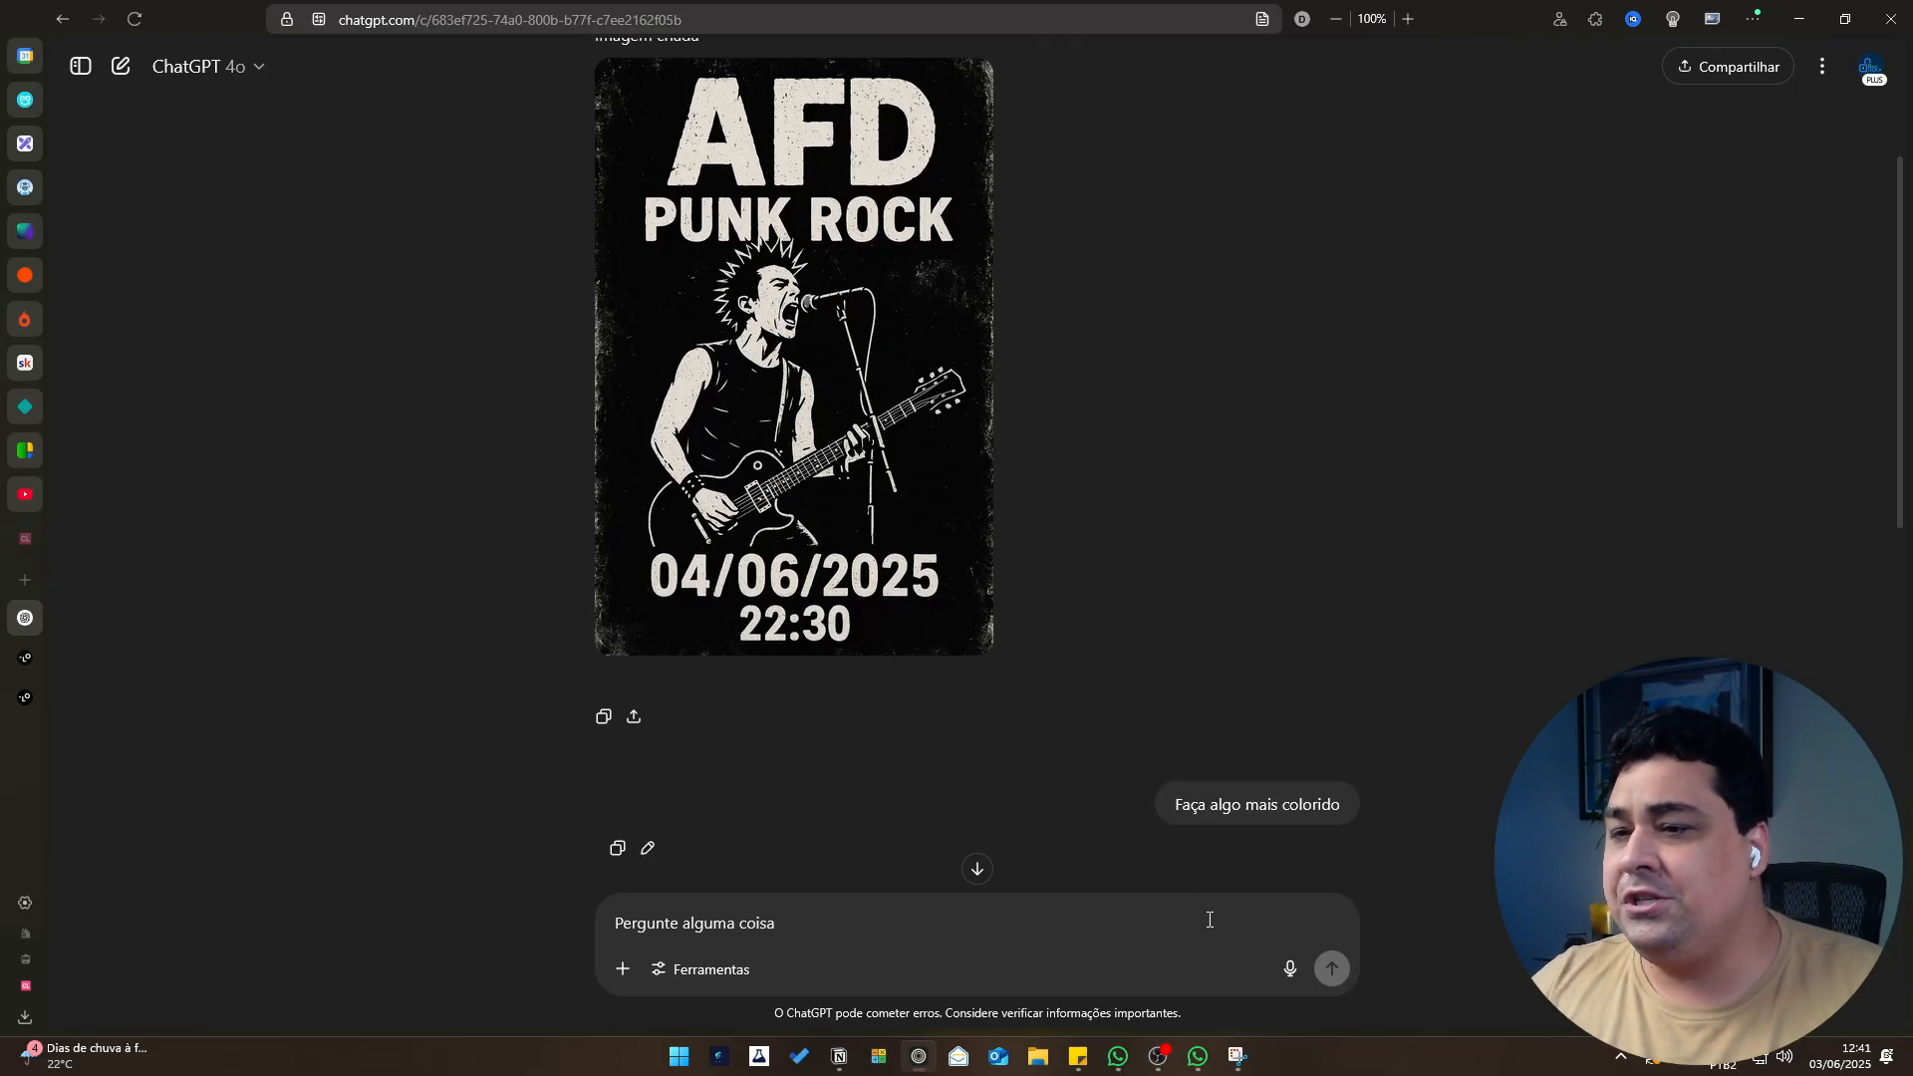
left_click_drag(1210, 804, 1346, 803)
scroll(1461, 567, "down", 8)
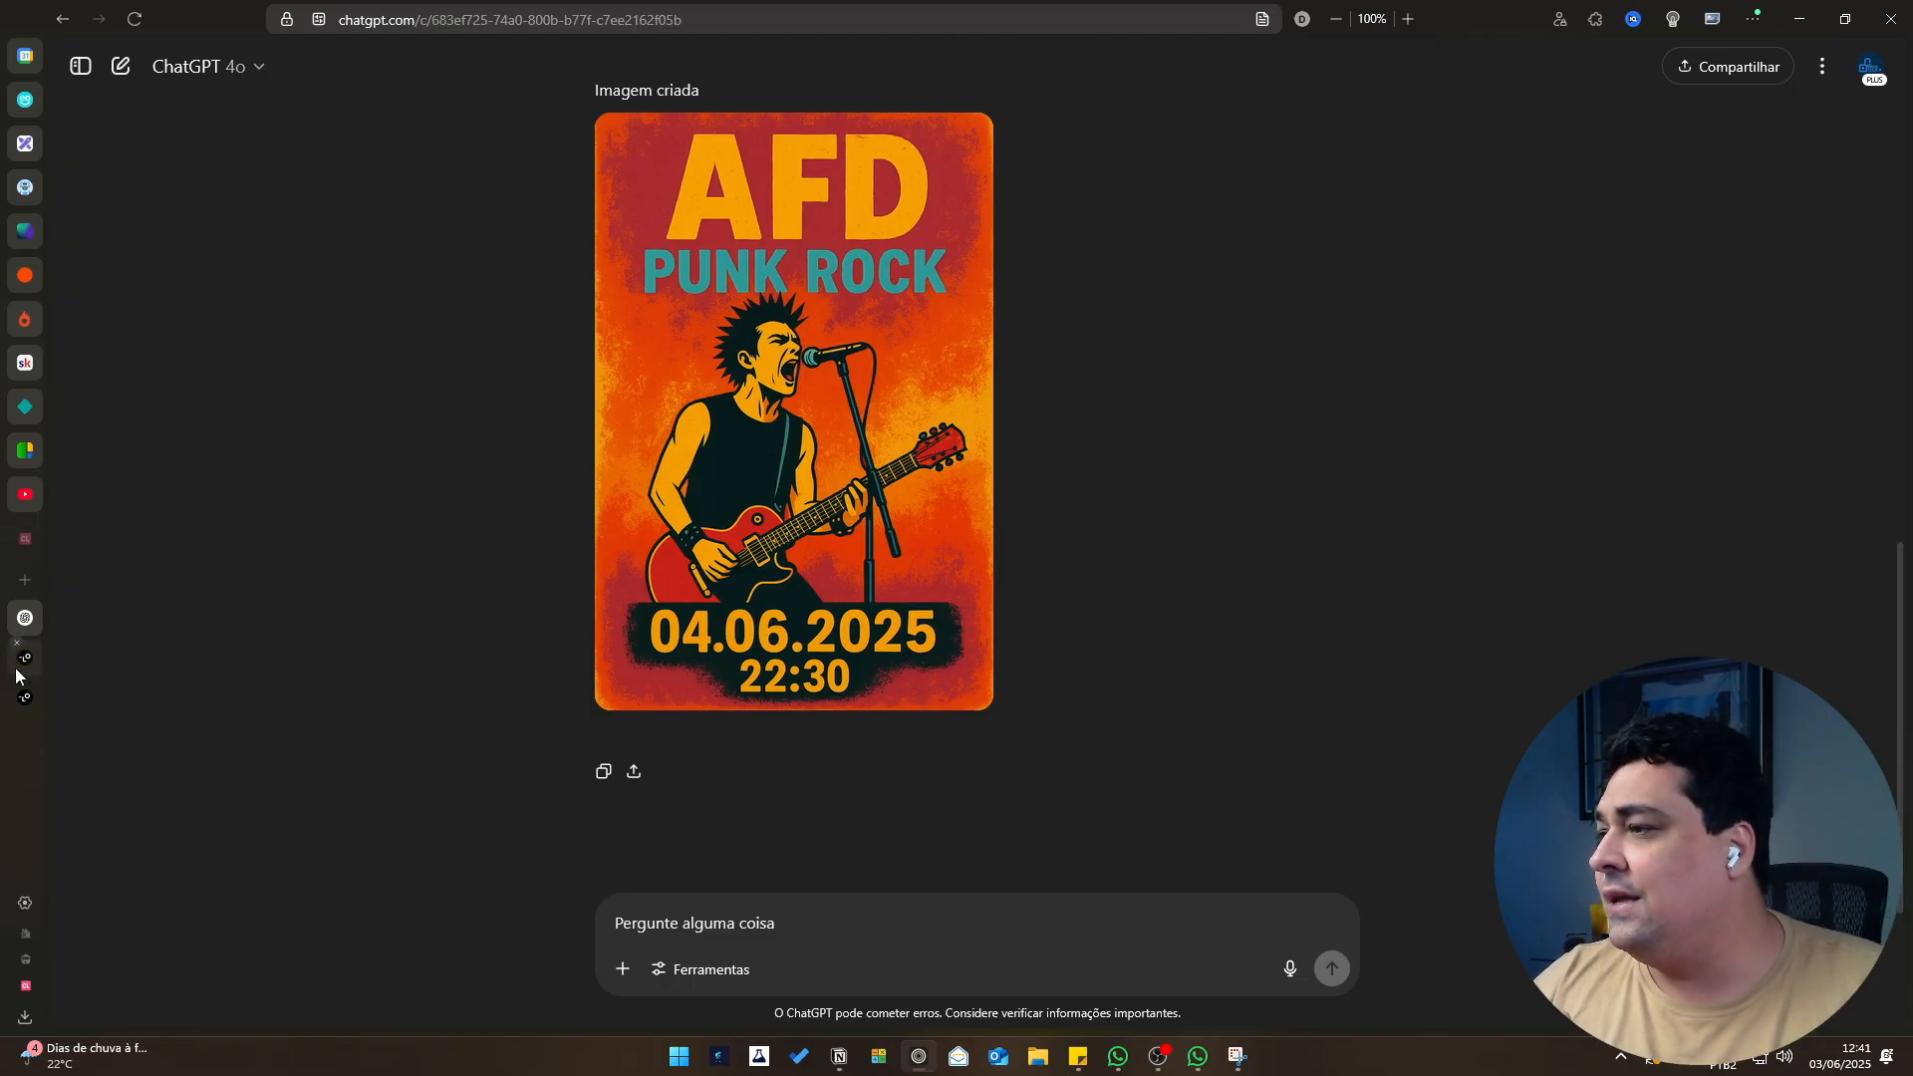
Switch back to the Lovart project, enable Custom Mode for the chat and review the available 3D and video models.
left_click(25, 697)
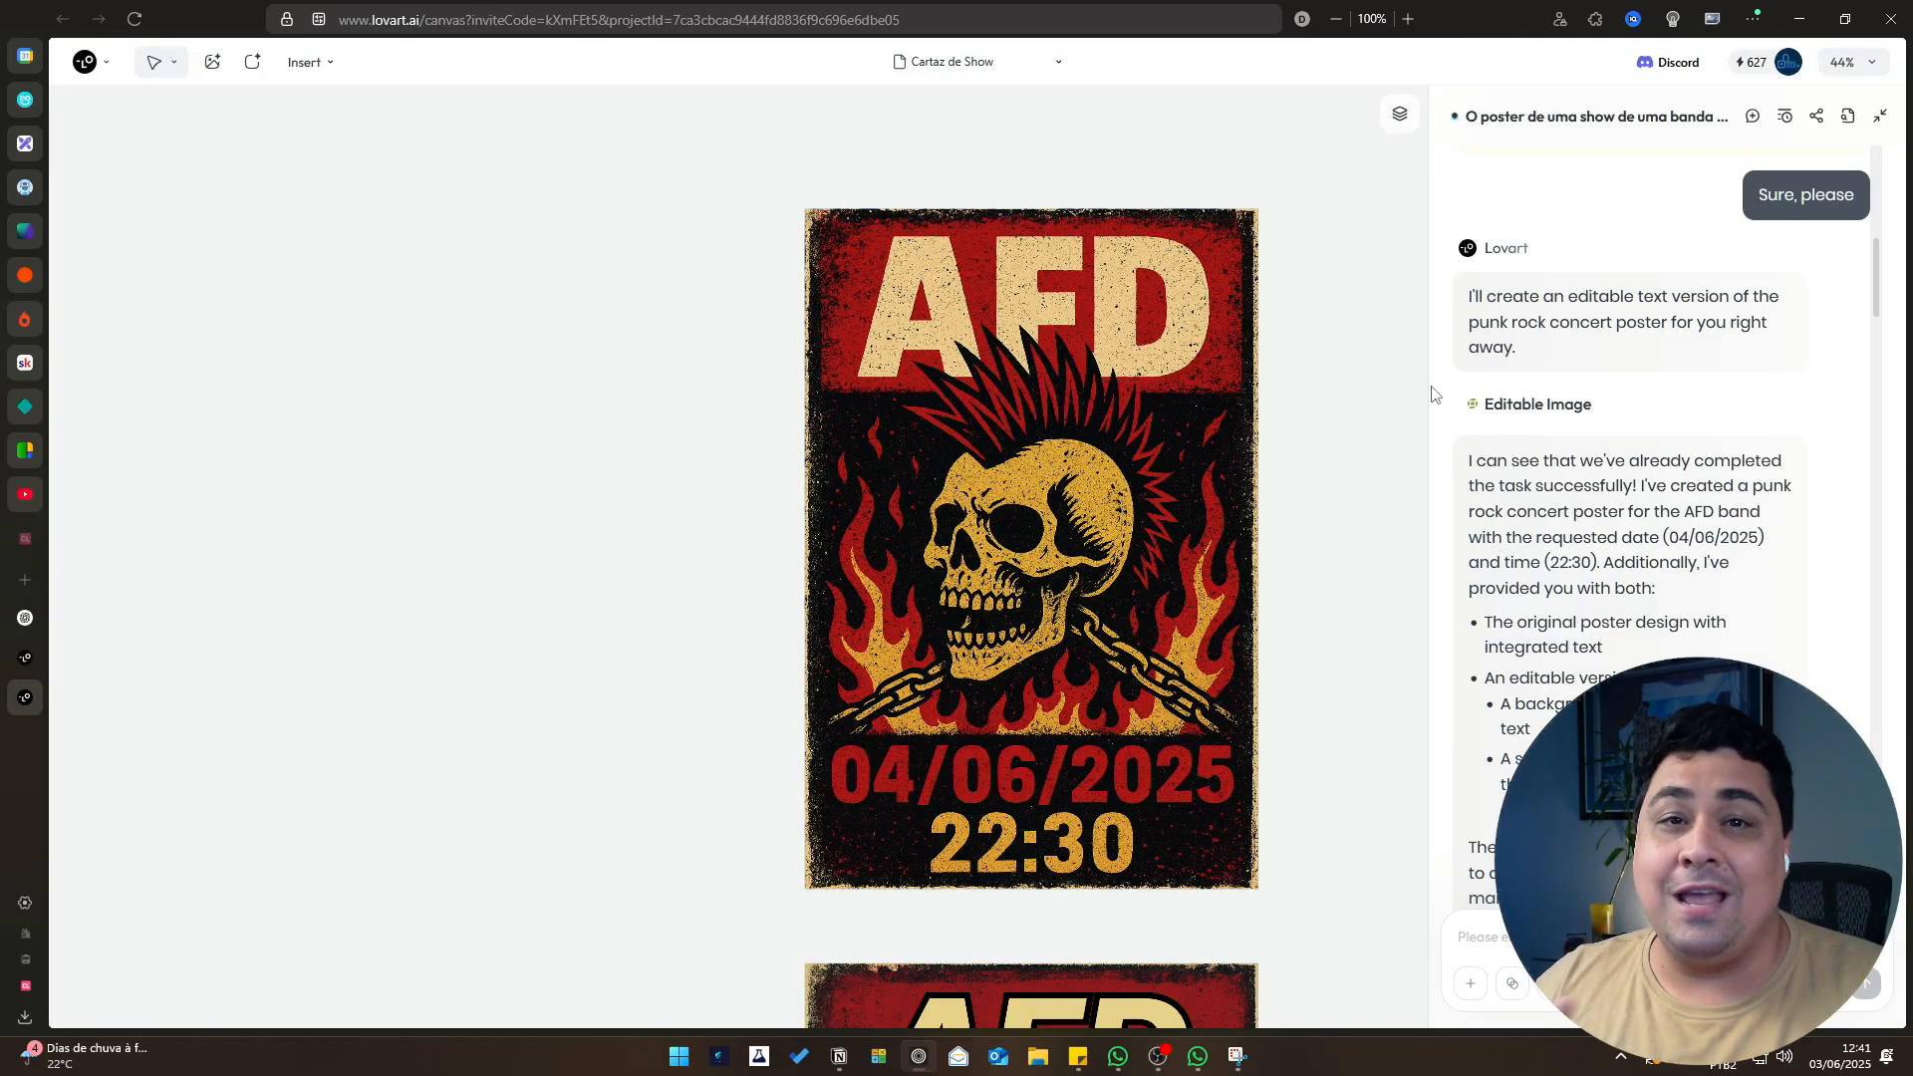
scroll(1503, 463, "down", 4)
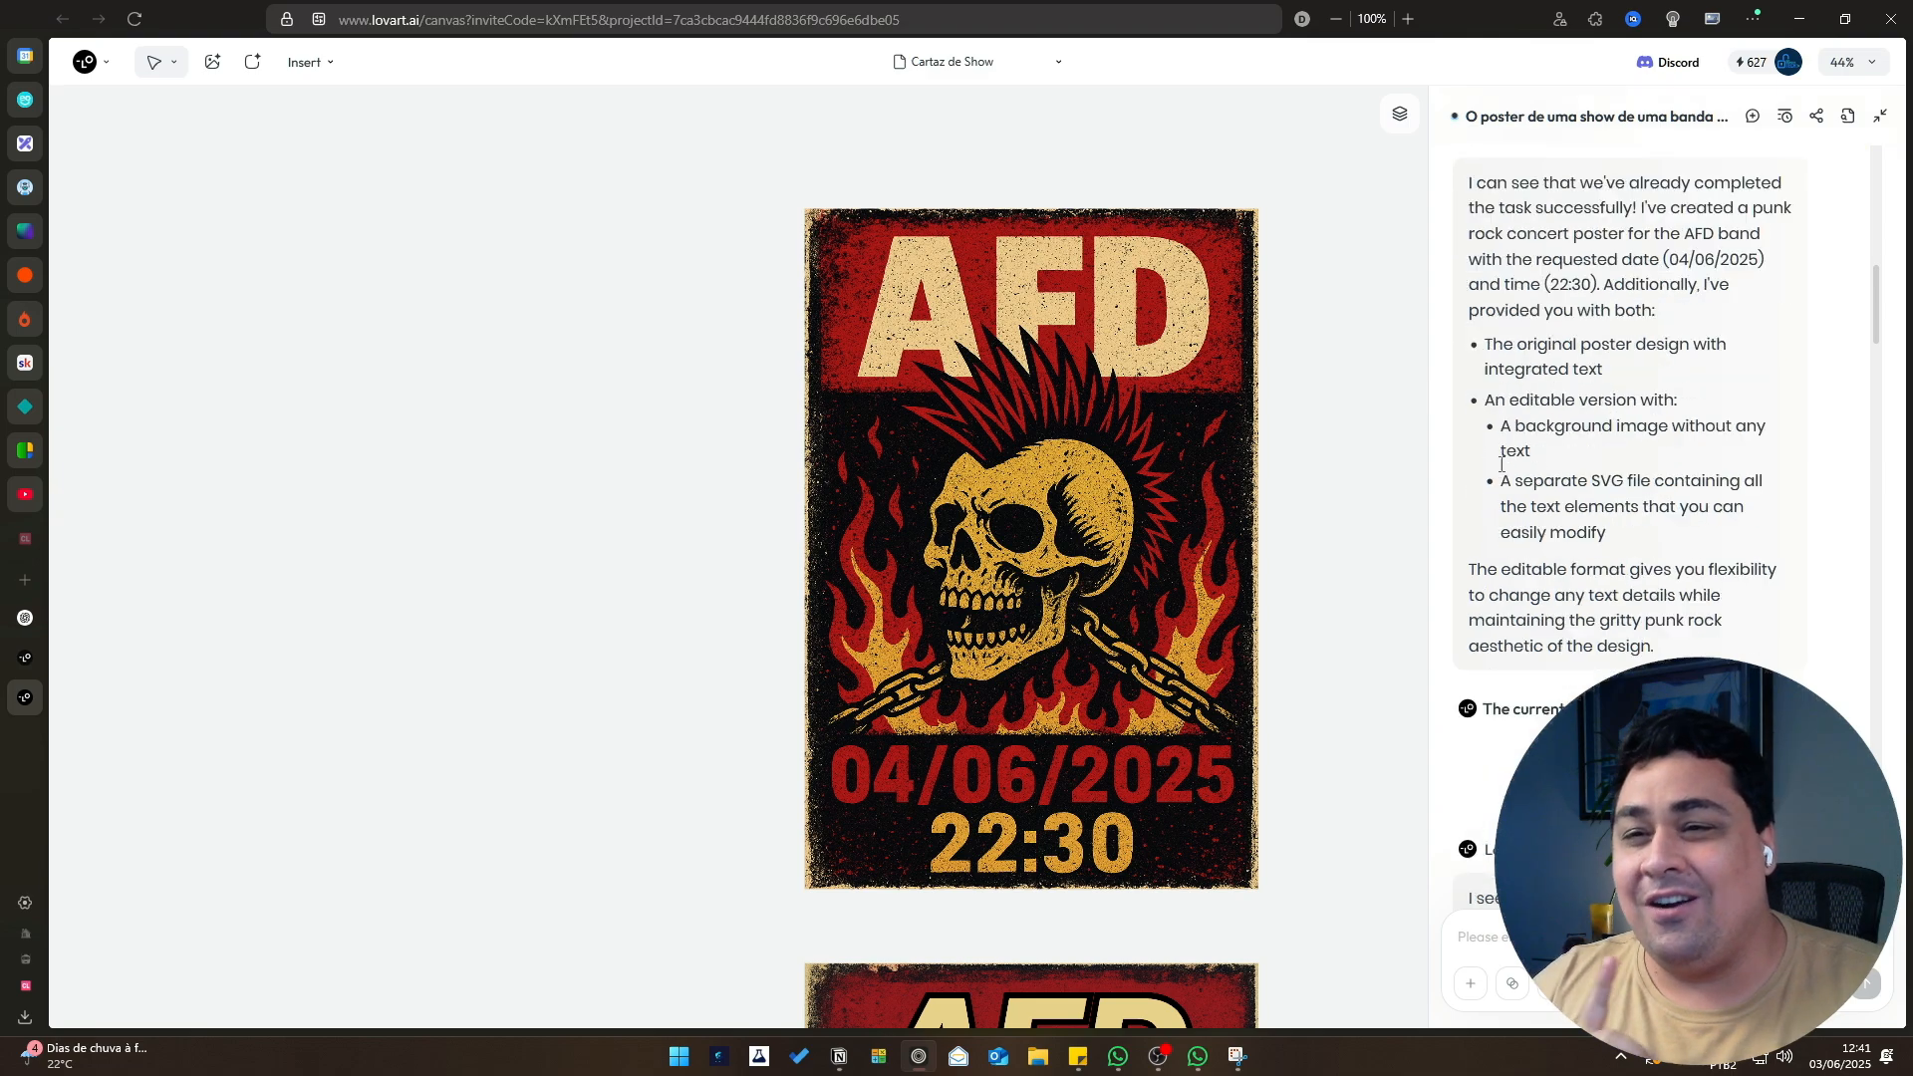
mouse_move(1512, 984)
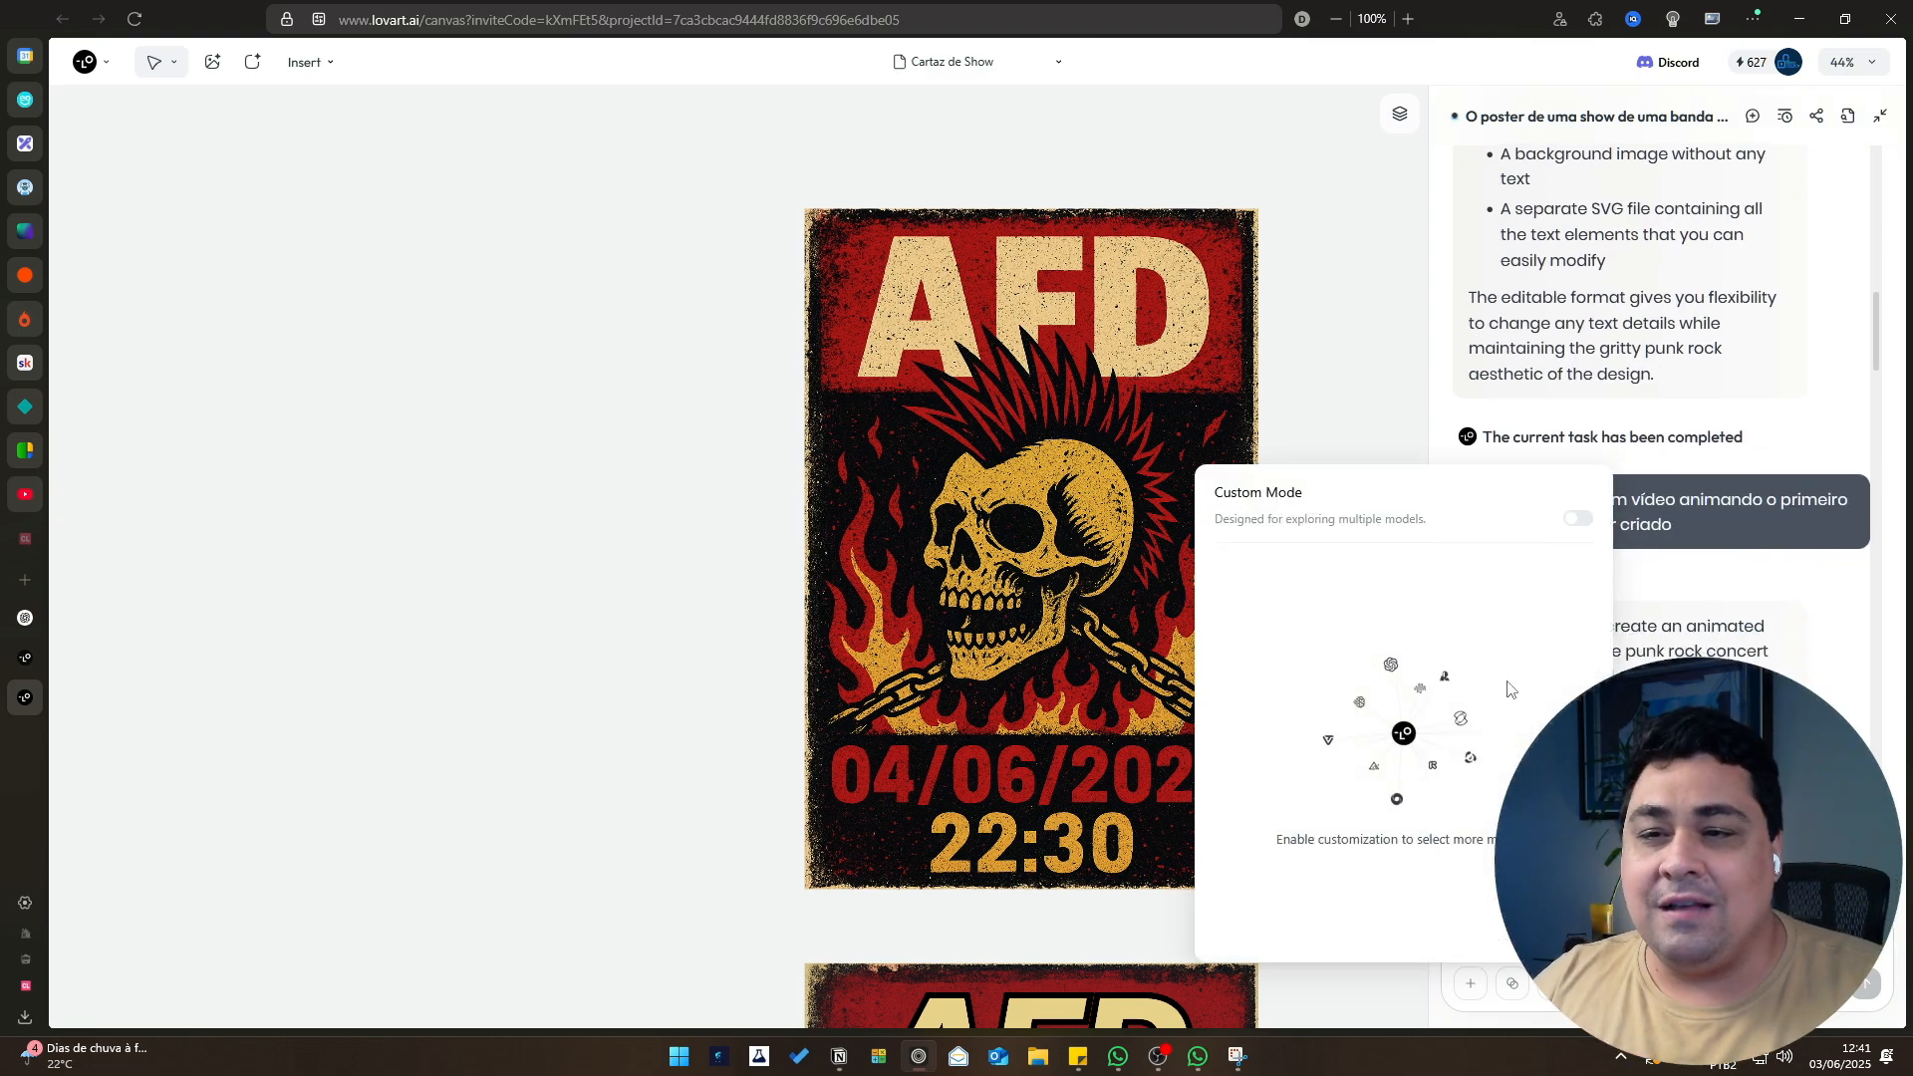
left_click(1575, 522)
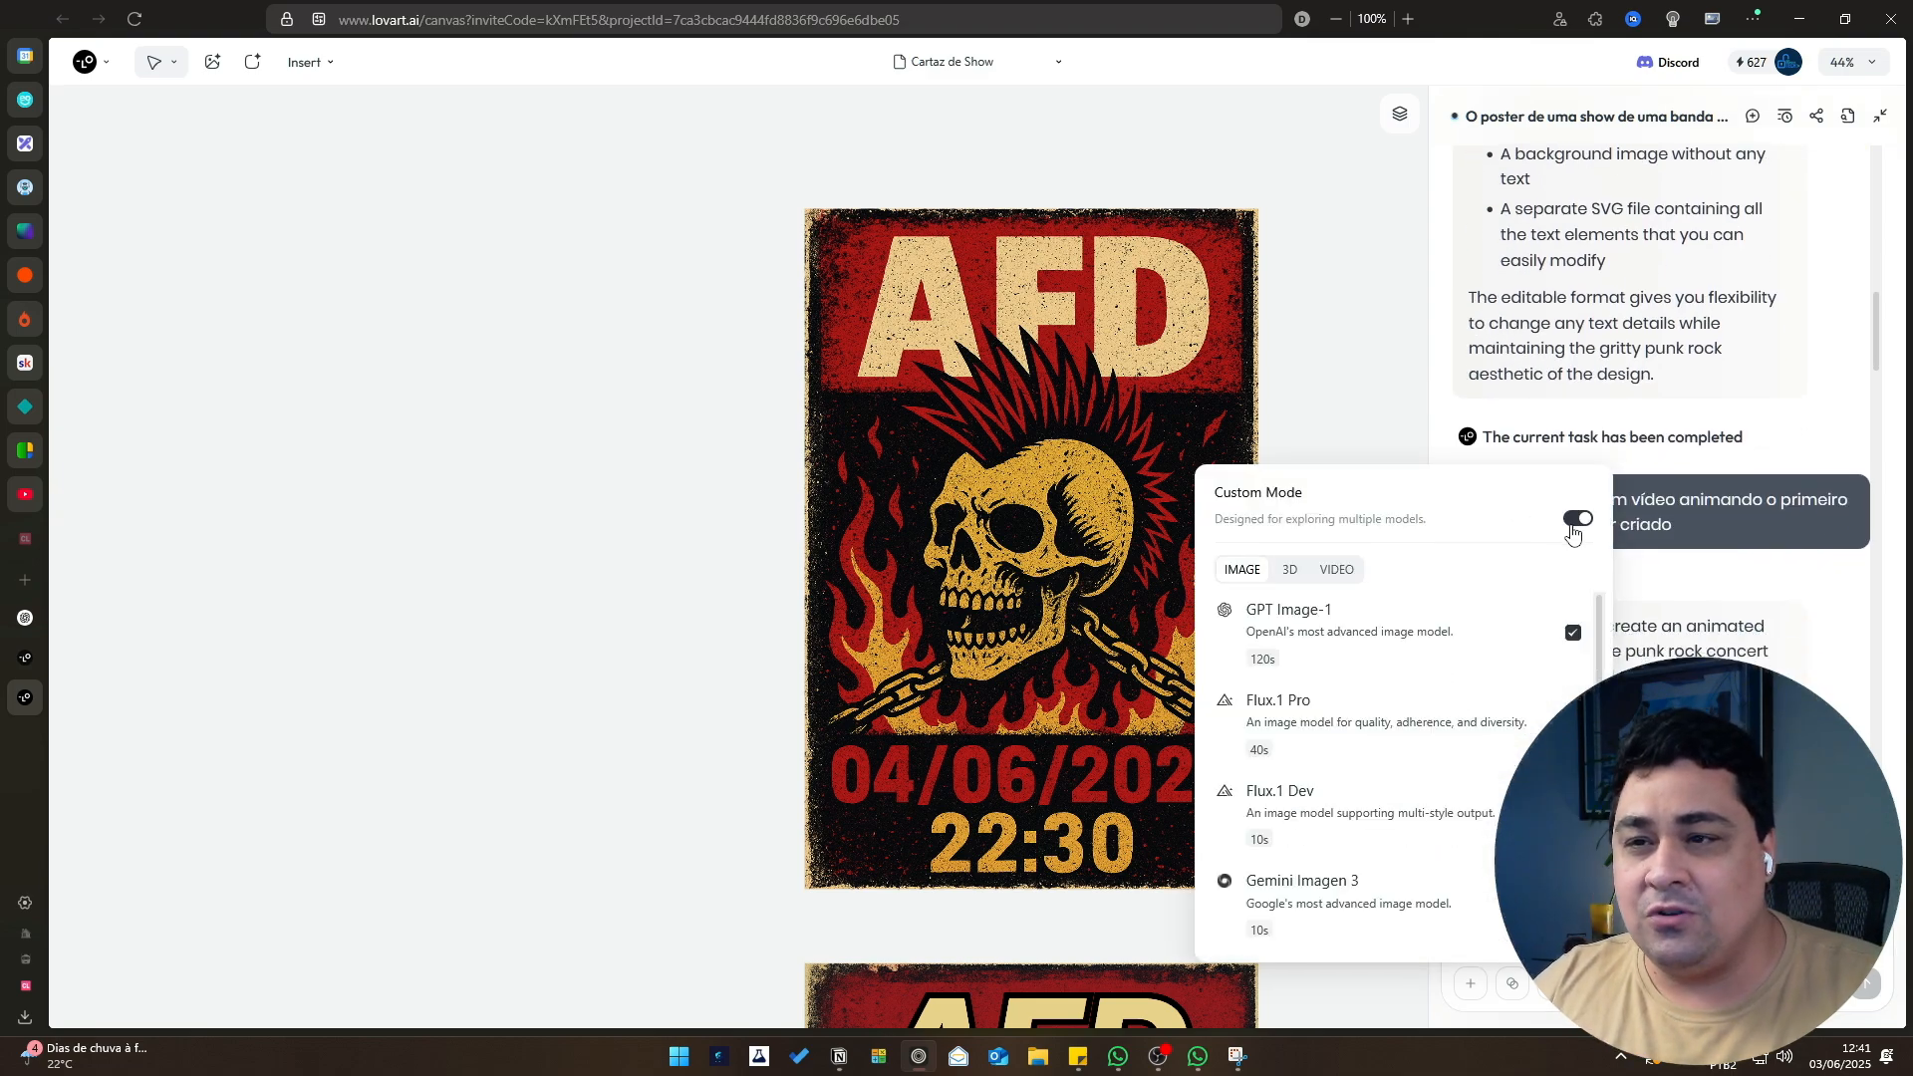
left_click(1340, 569)
left_click(1291, 573)
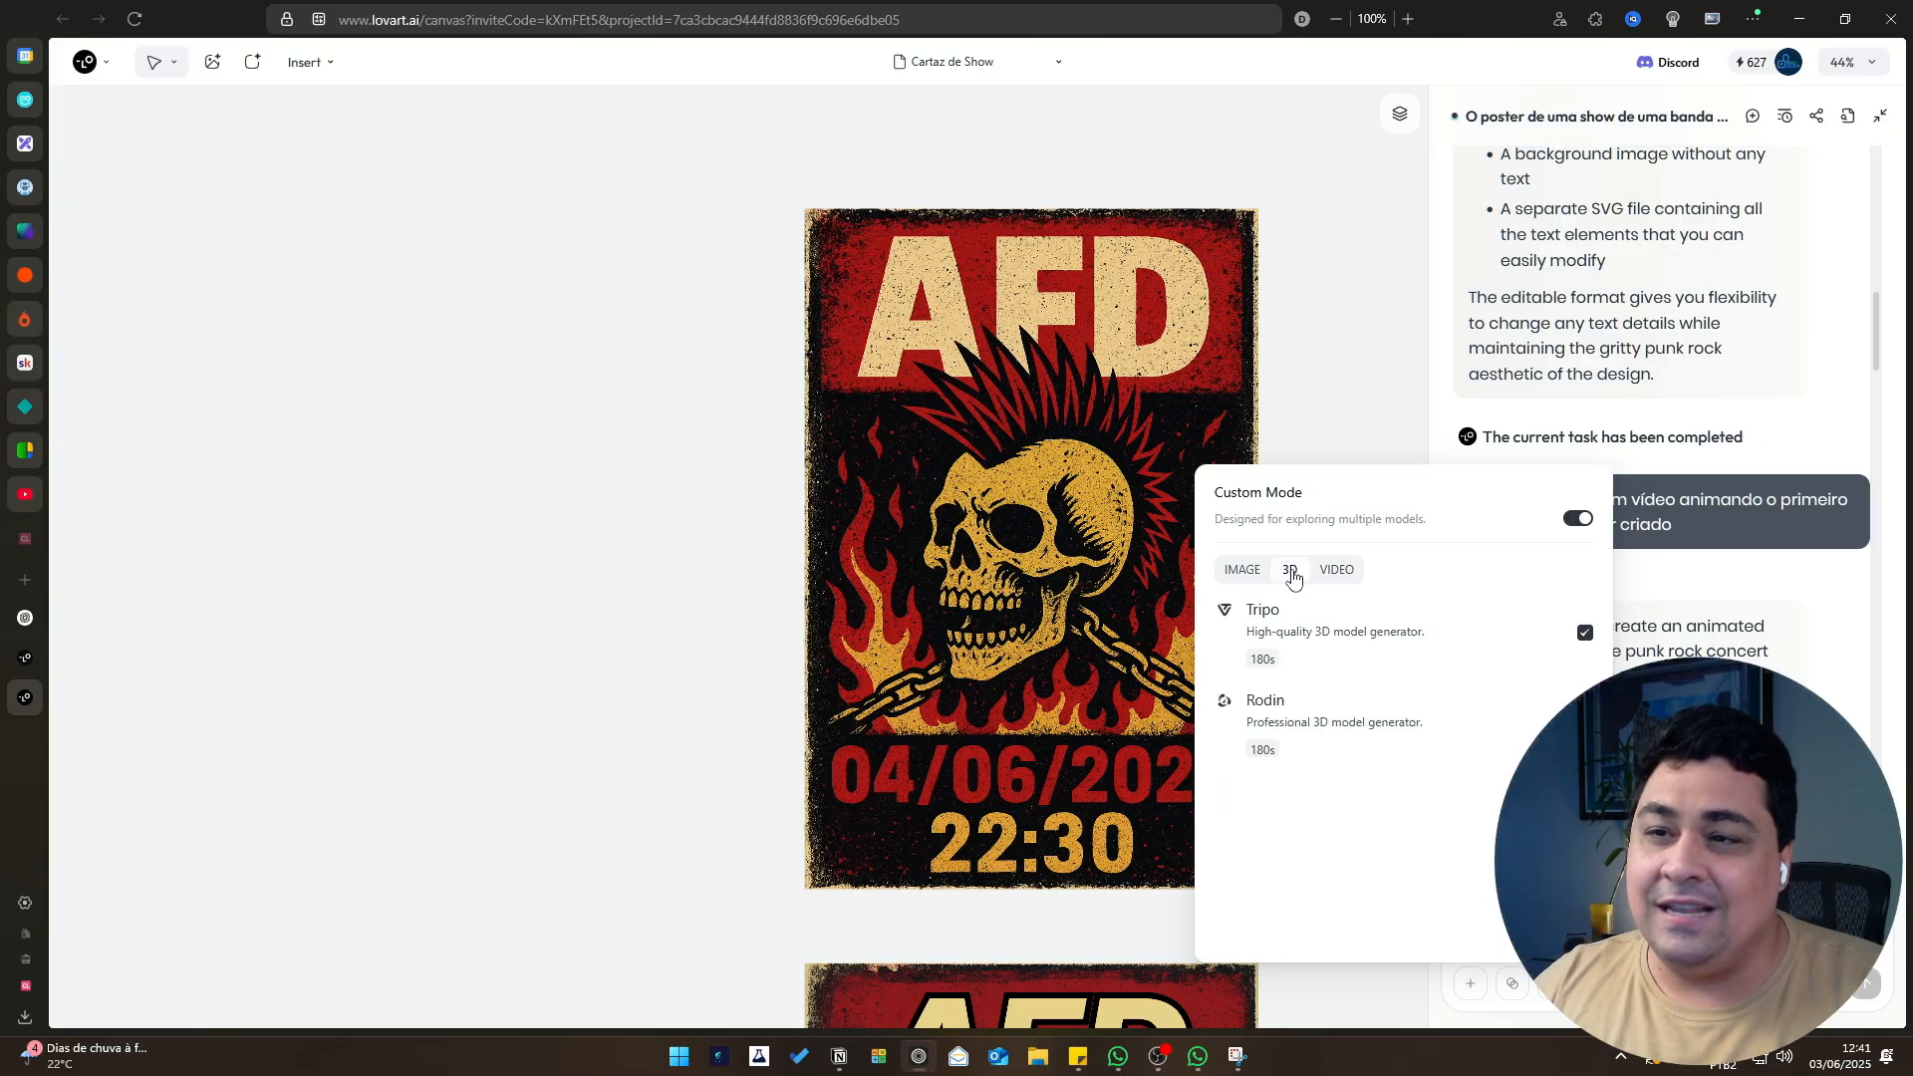
left_click(1333, 575)
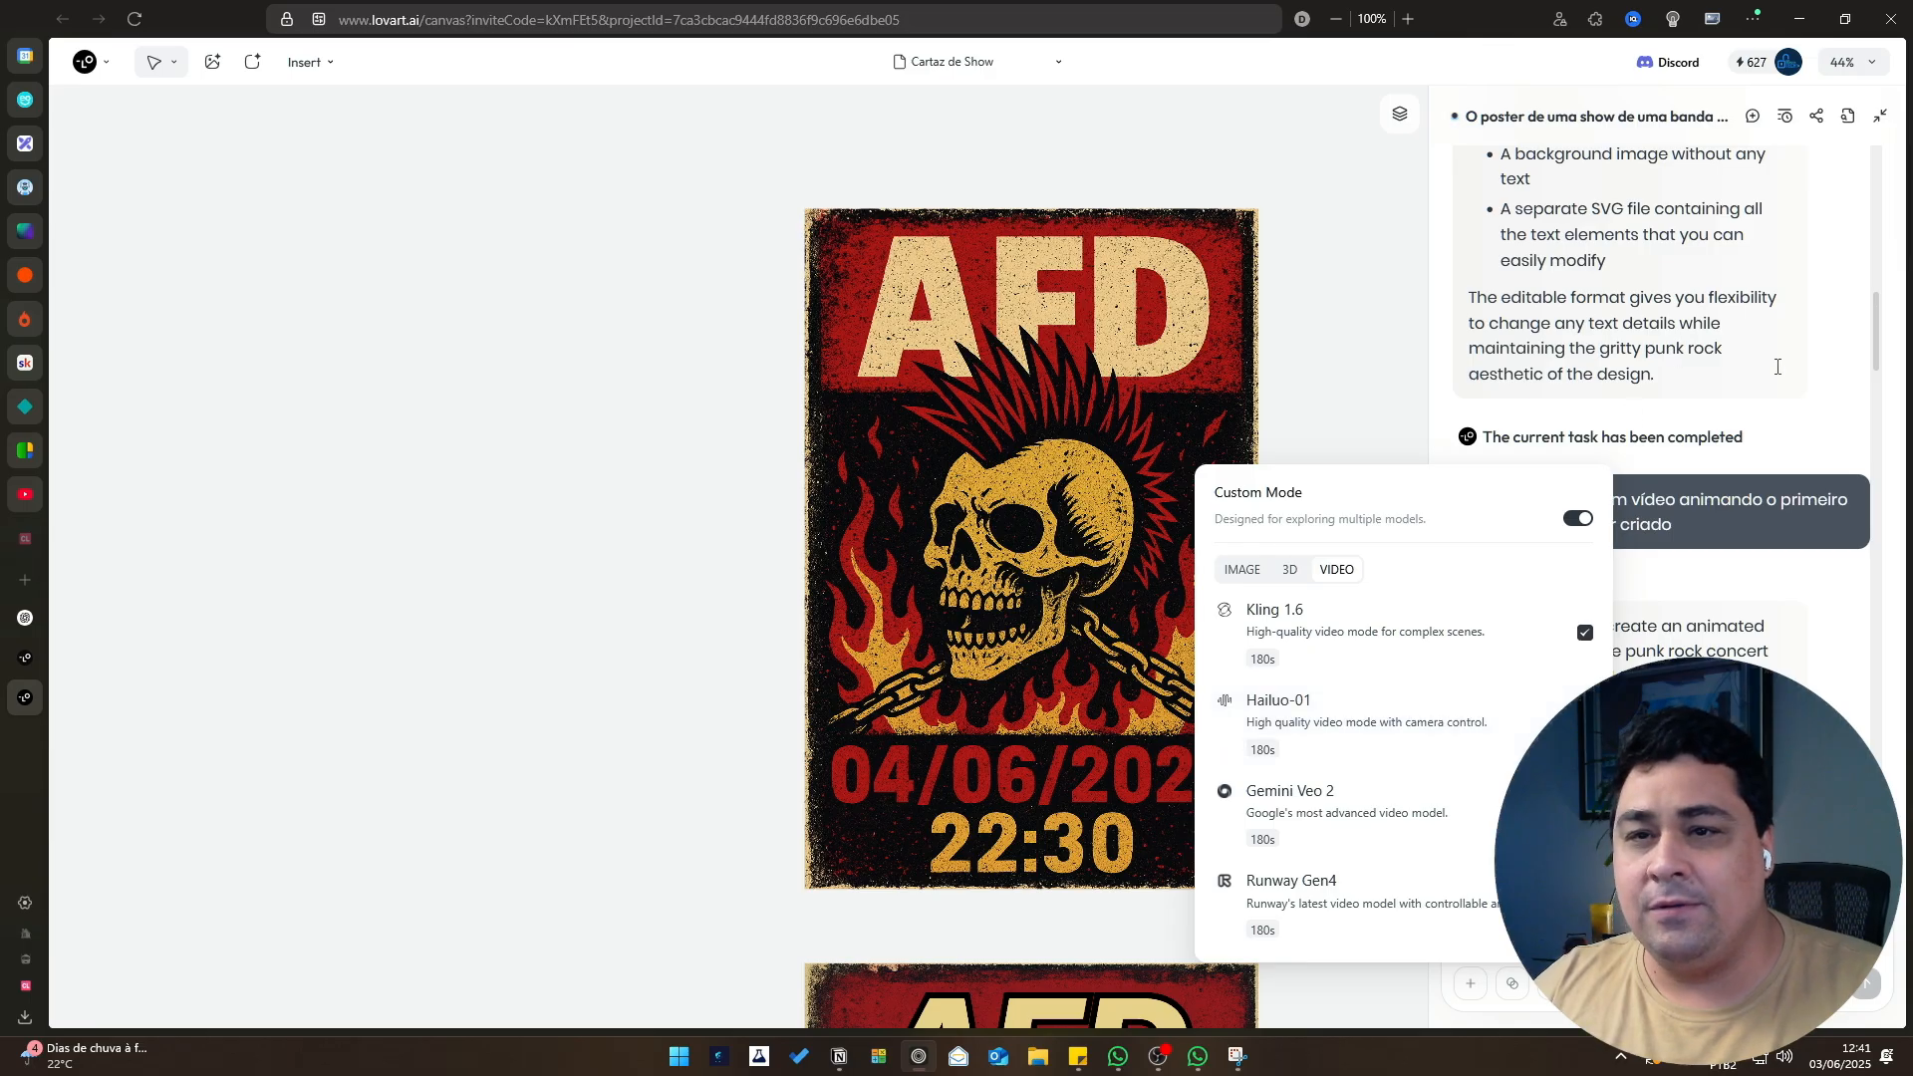
Select the original AFD poster and read the chat request to animate it as a video, along with the start of Lovart's reply.
scroll(1791, 417, "down", 8)
scroll(1766, 429, "up", 3)
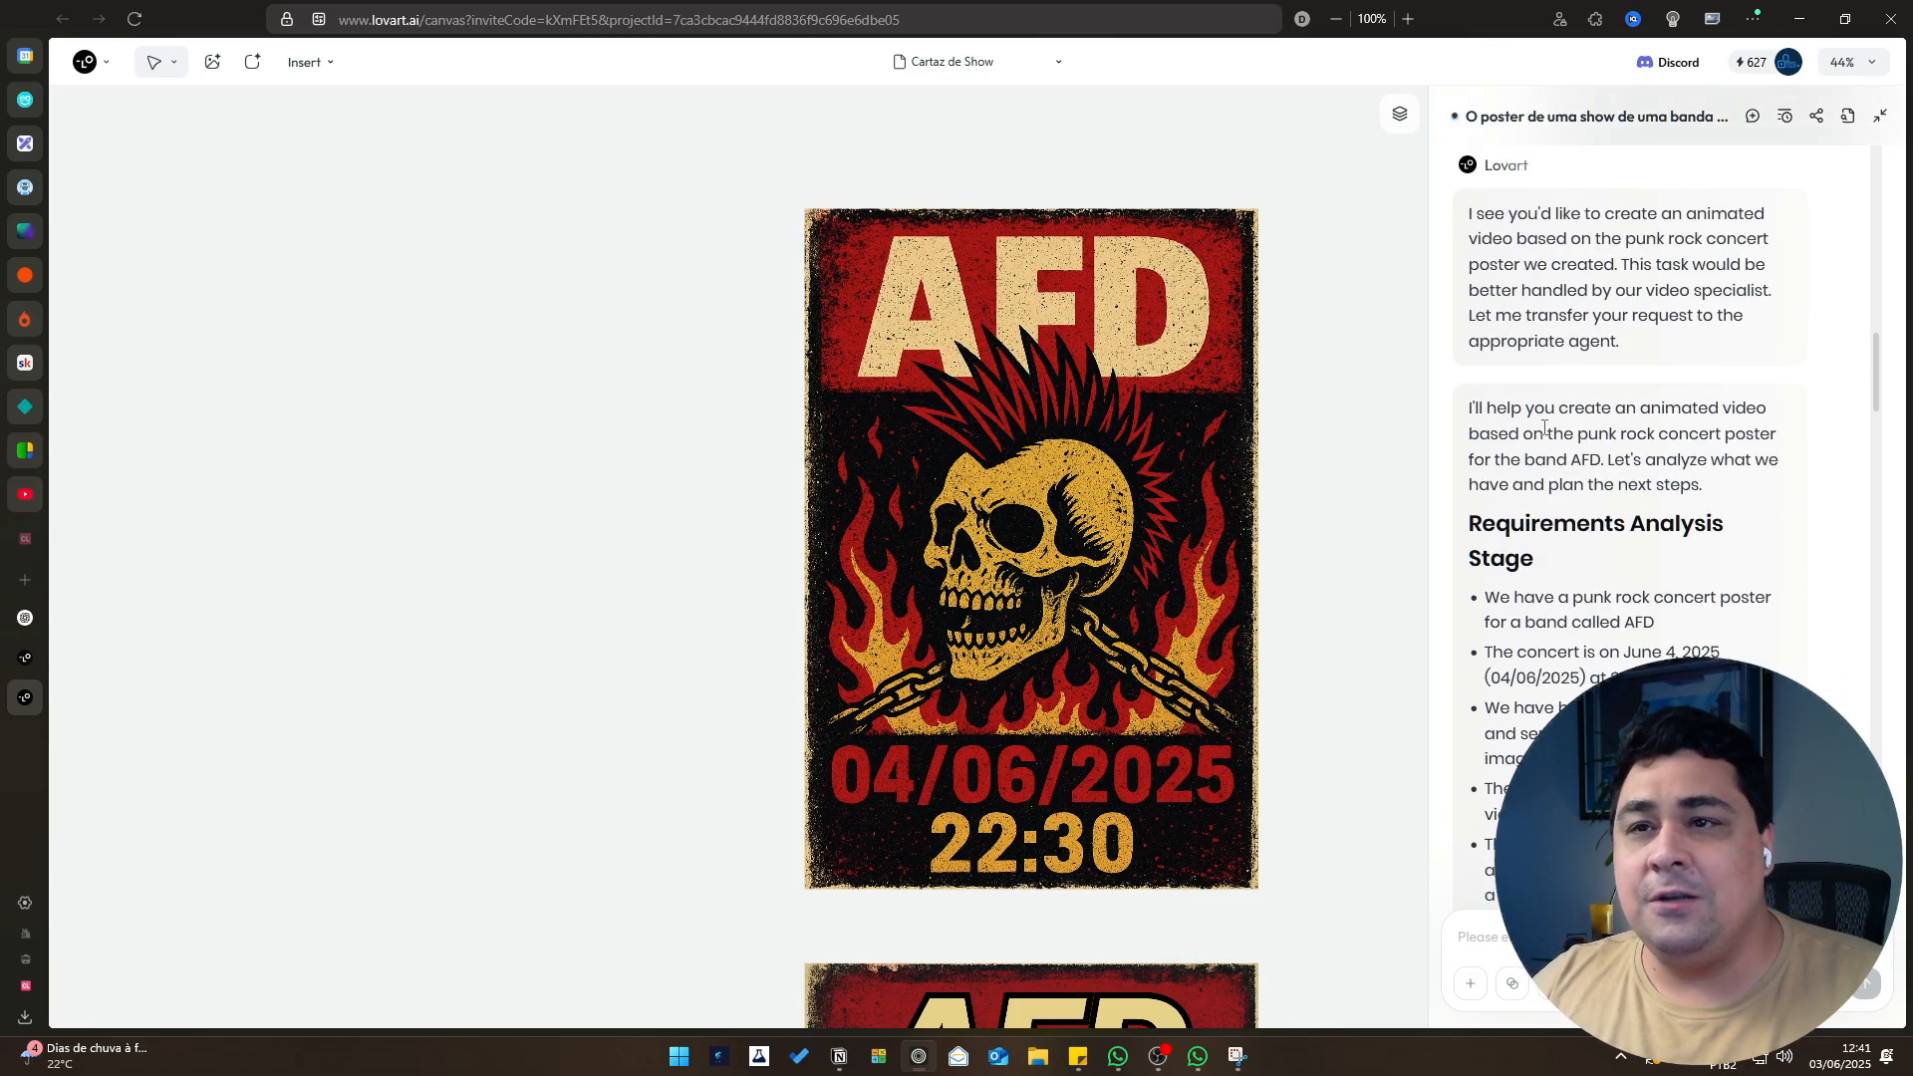
scroll(1186, 464, "down", 2)
scroll(1097, 498, "up", 2)
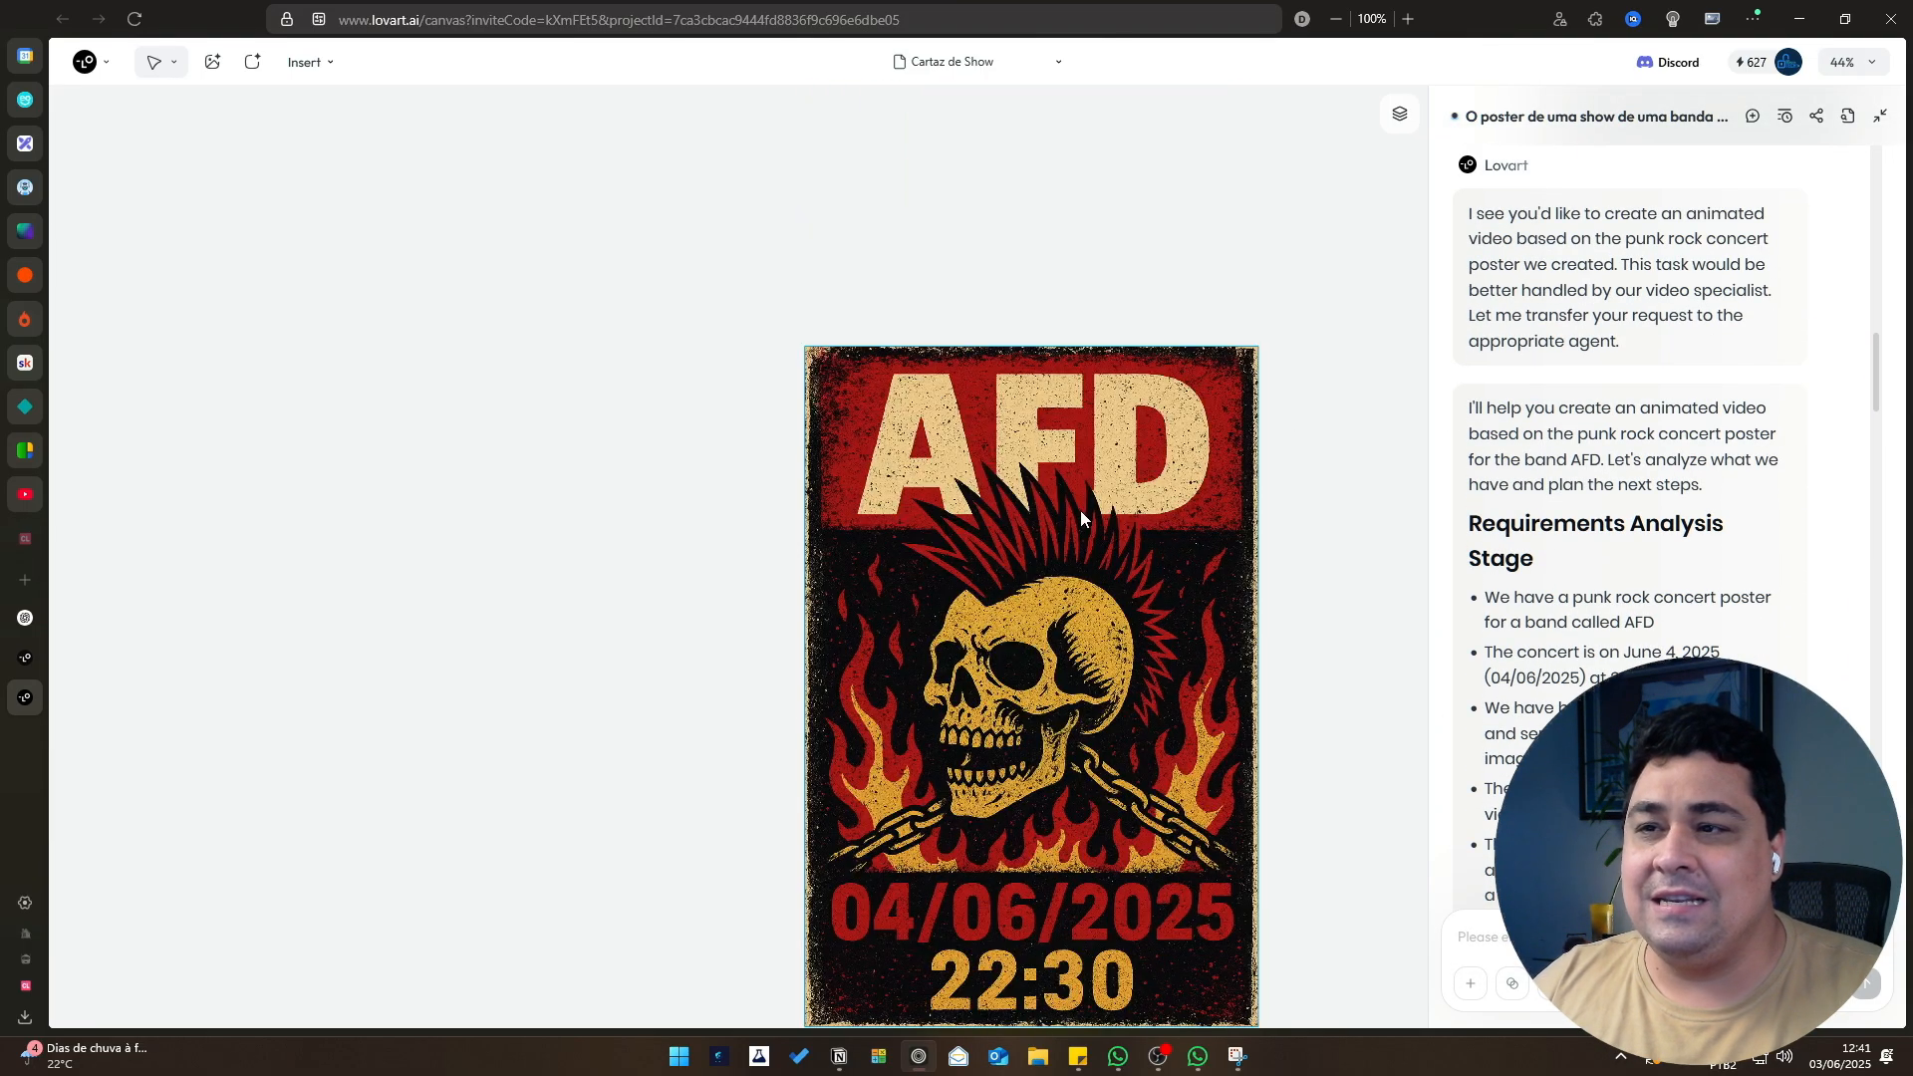
left_click(1080, 511)
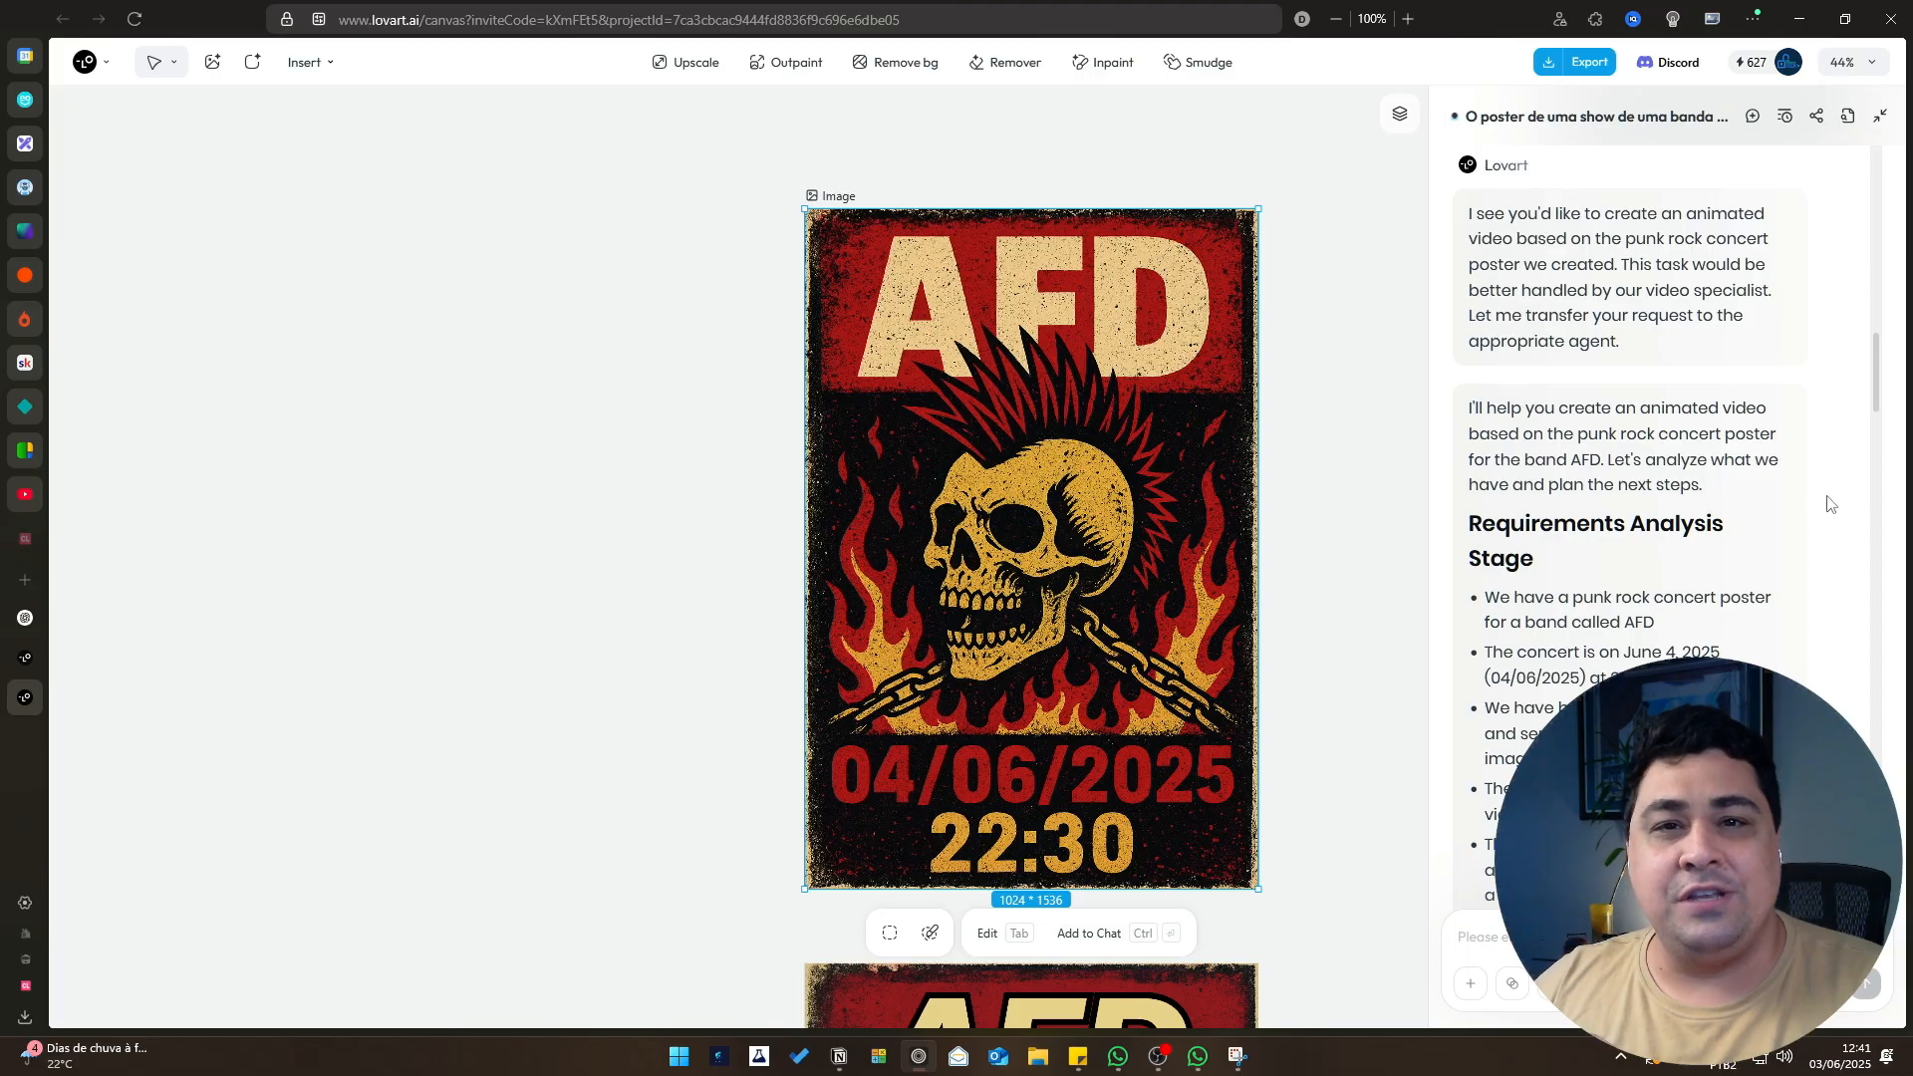
scroll(1812, 523, "down", 5)
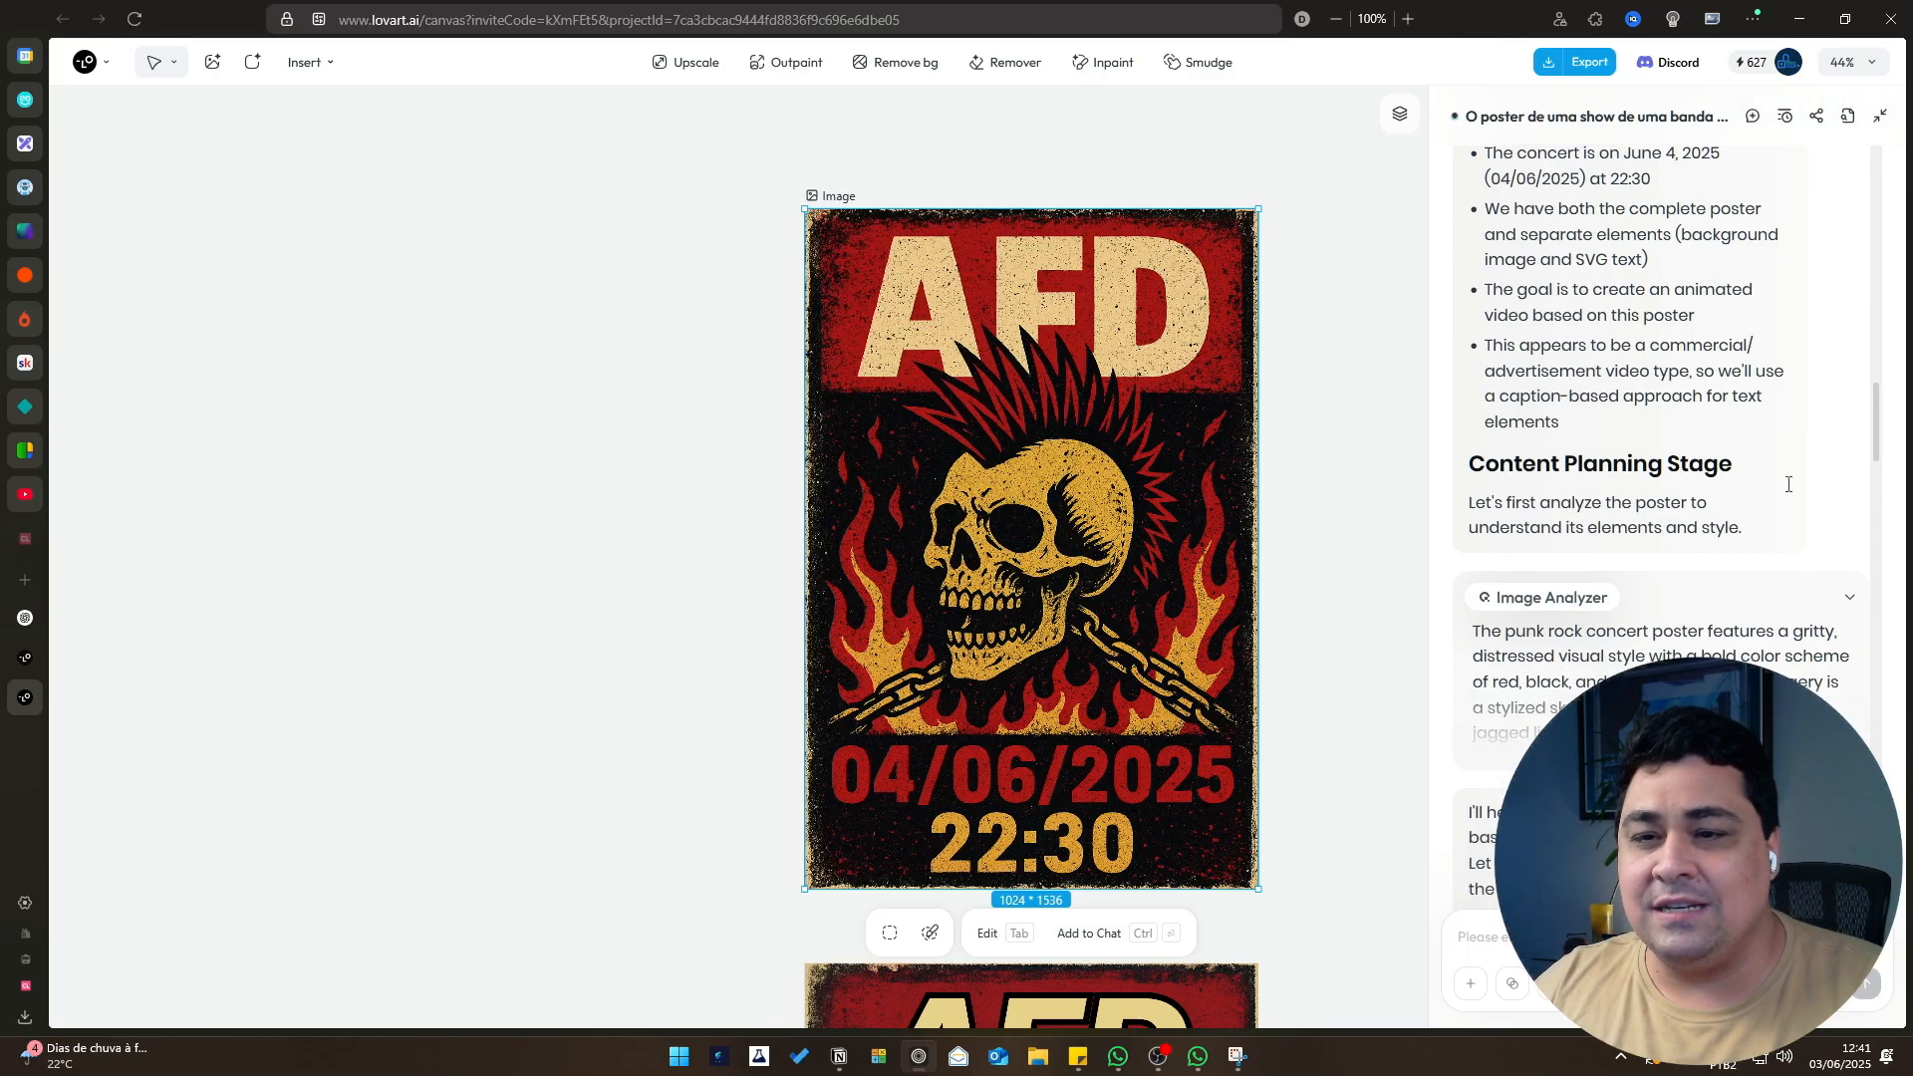
scroll(1790, 485, "up", 6)
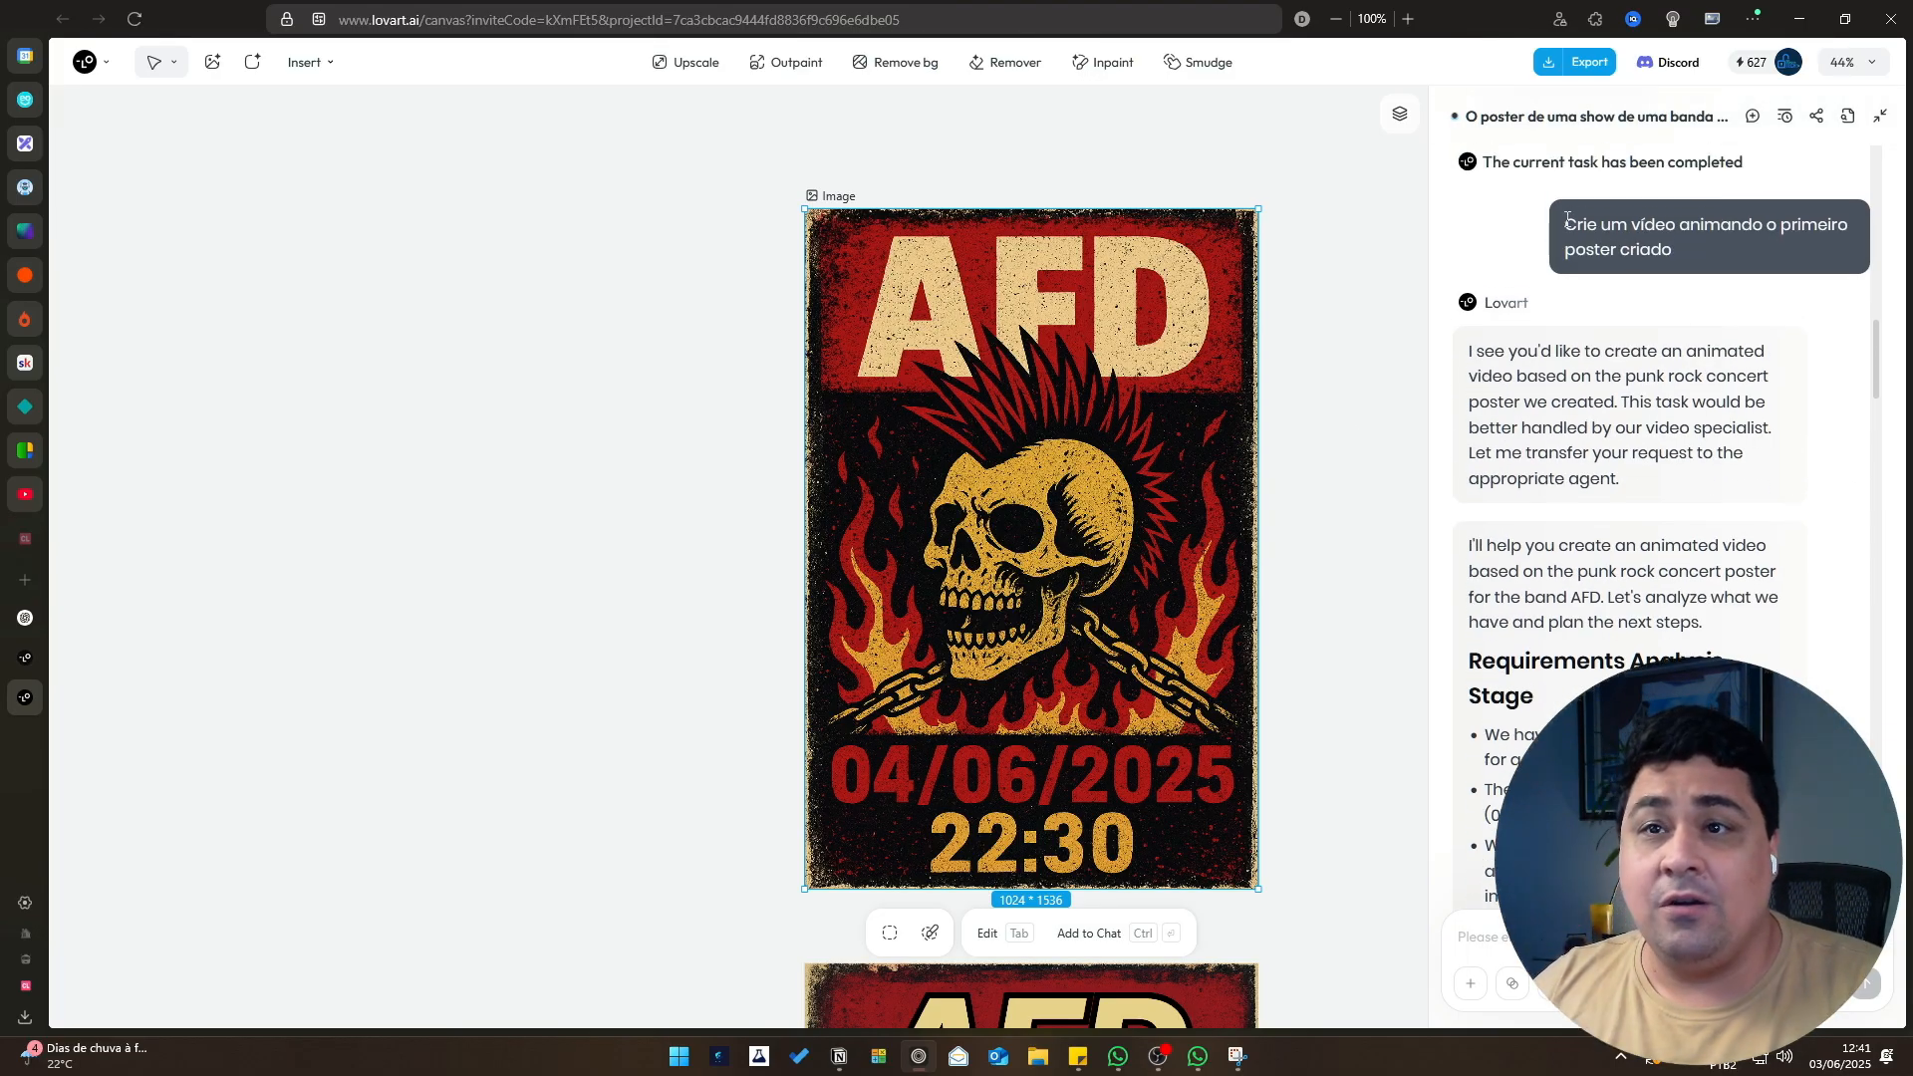
left_click_drag(1568, 219, 1700, 296)
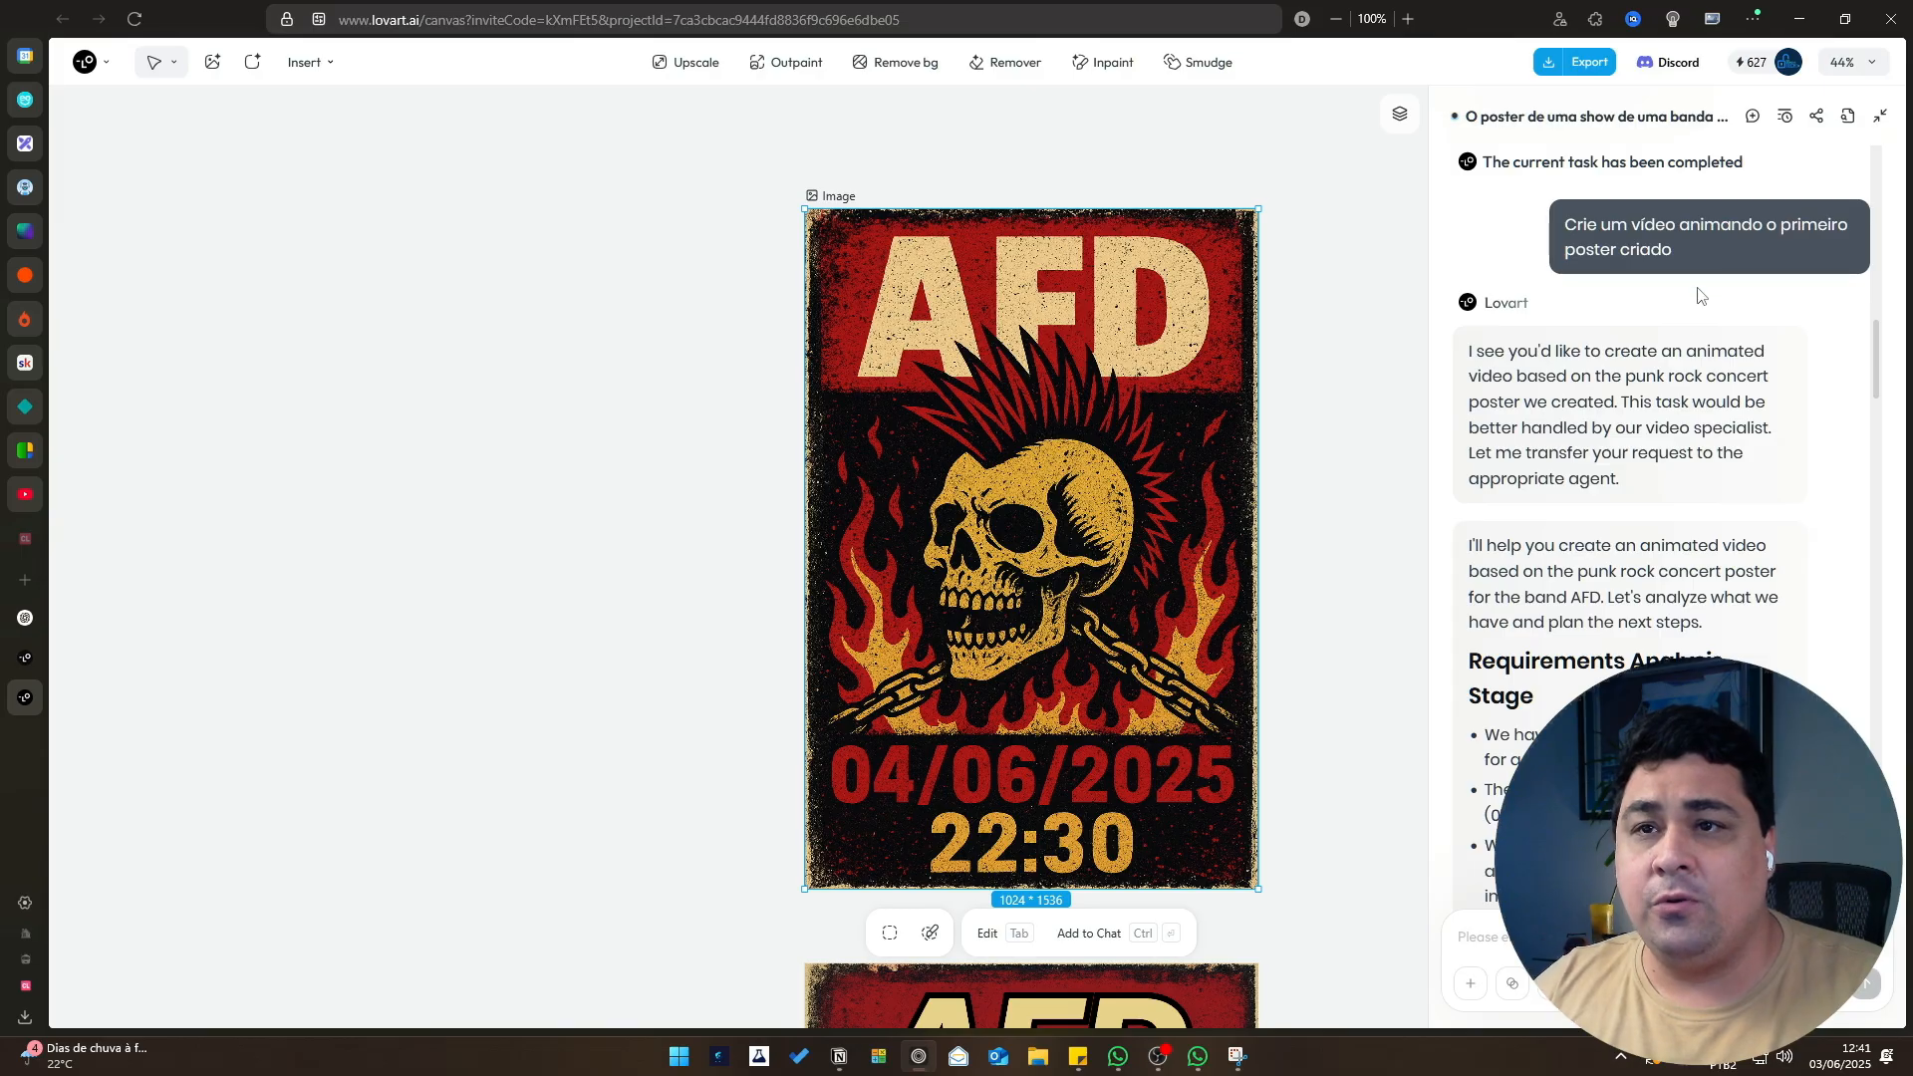
Expand and collapse the Image Analyzer description, and read Lovart's status assessment and execution plan for the video.
scroll(1659, 329, "down", 6)
left_click(1845, 409)
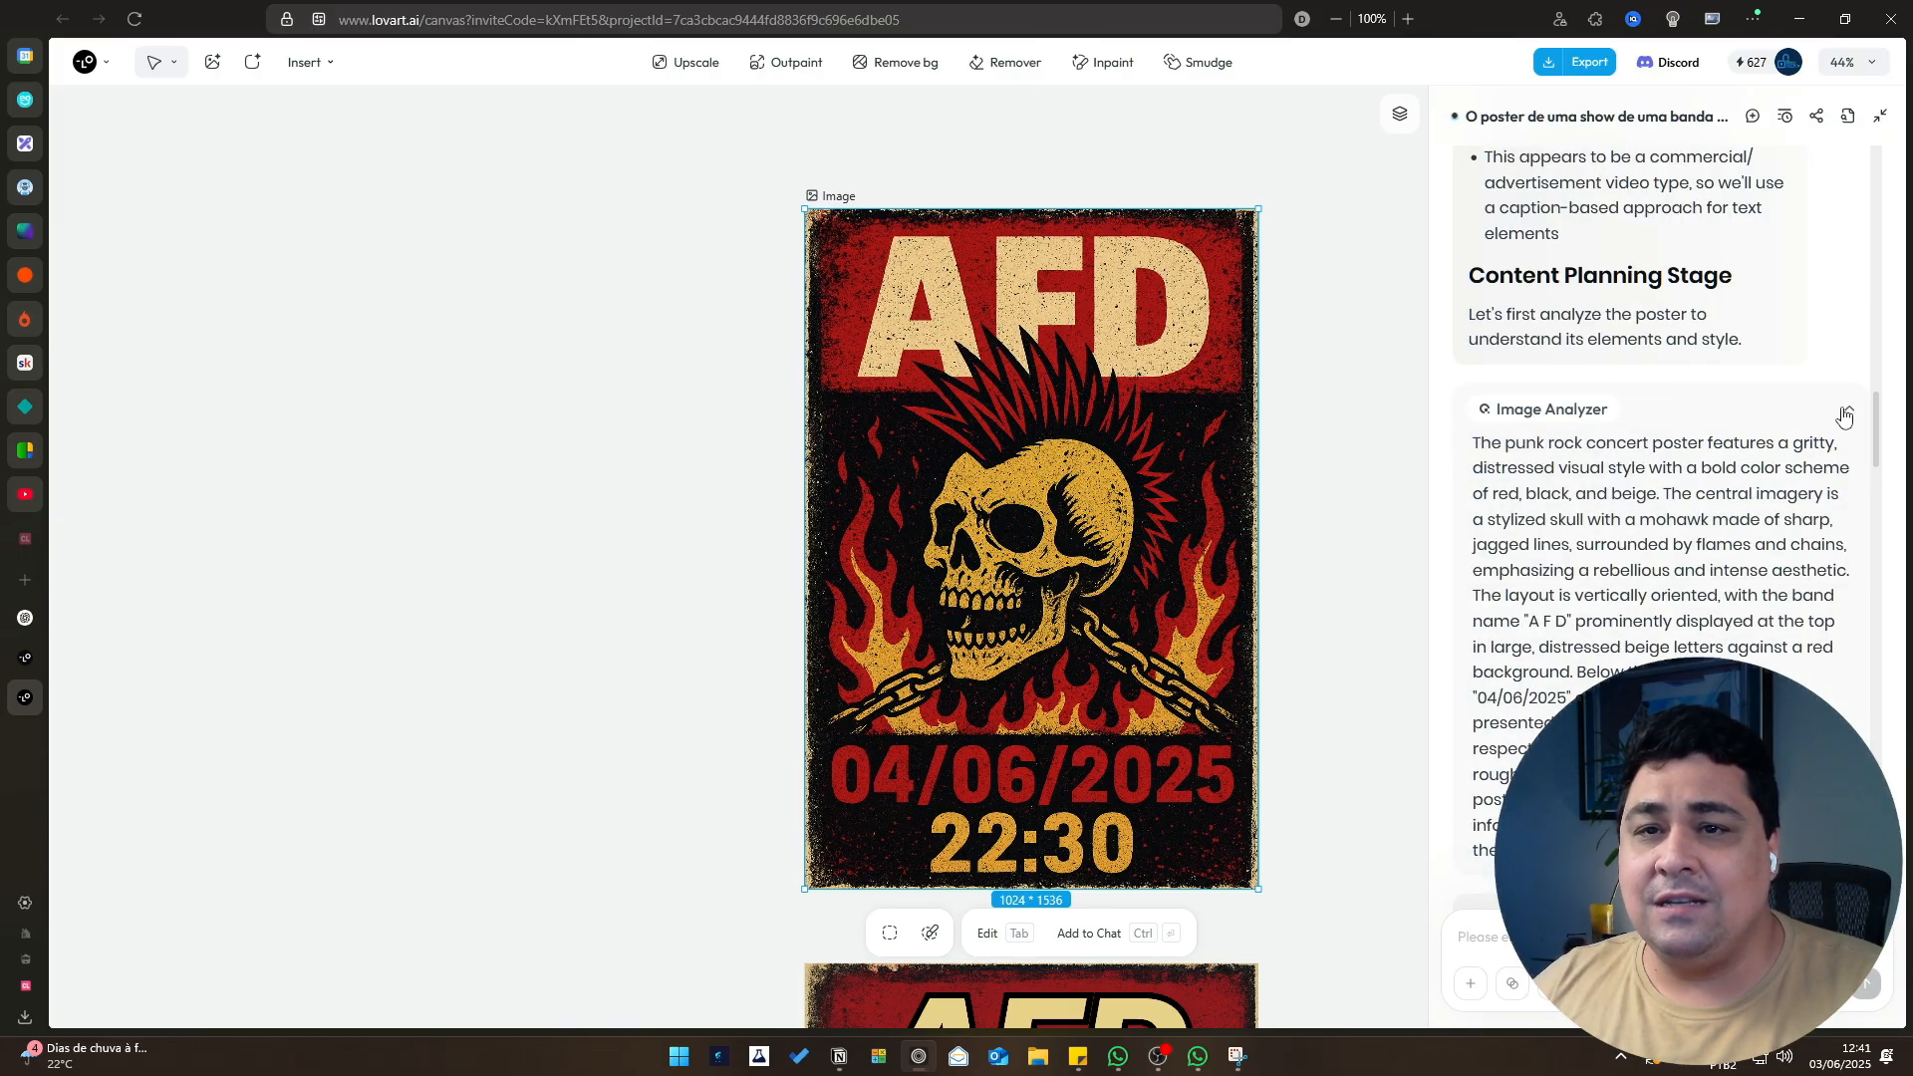
left_click(1846, 413)
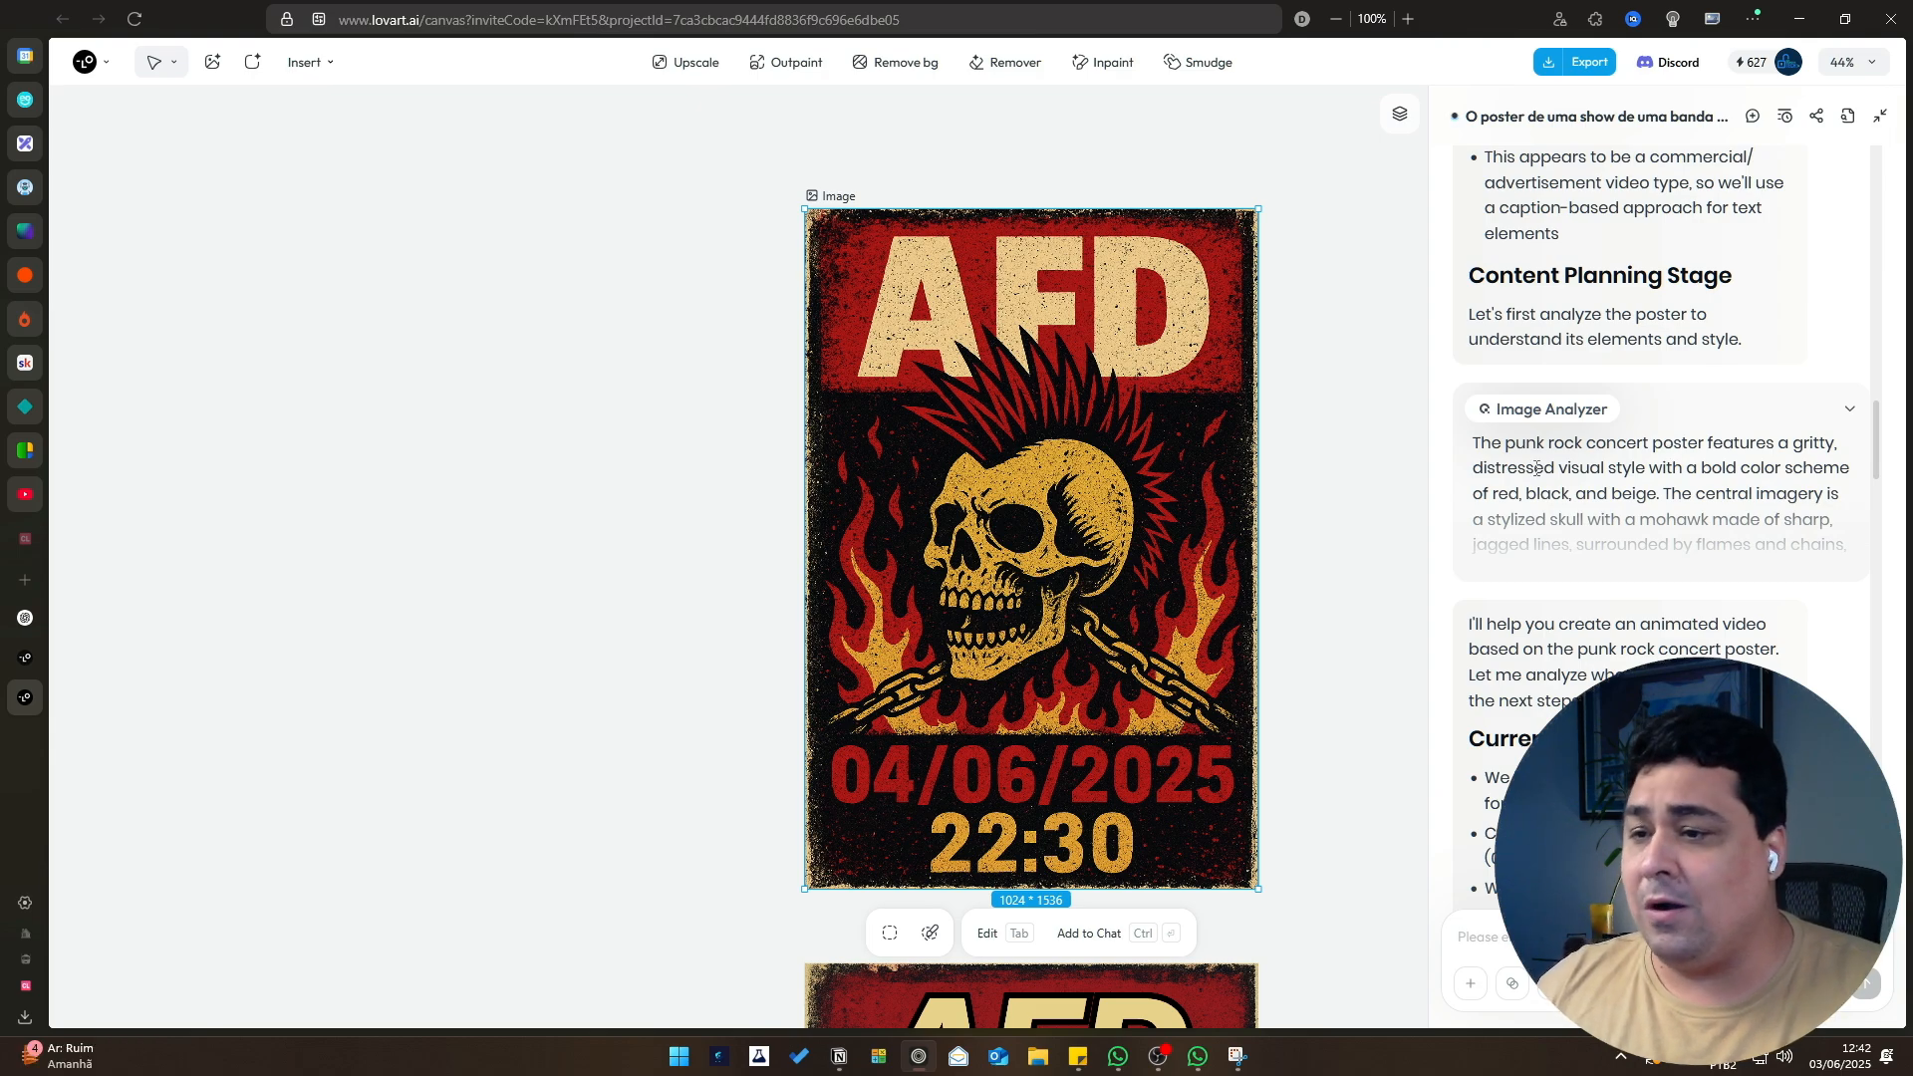
scroll(1527, 461, "down", 7)
scroll(1556, 380, "up", 3)
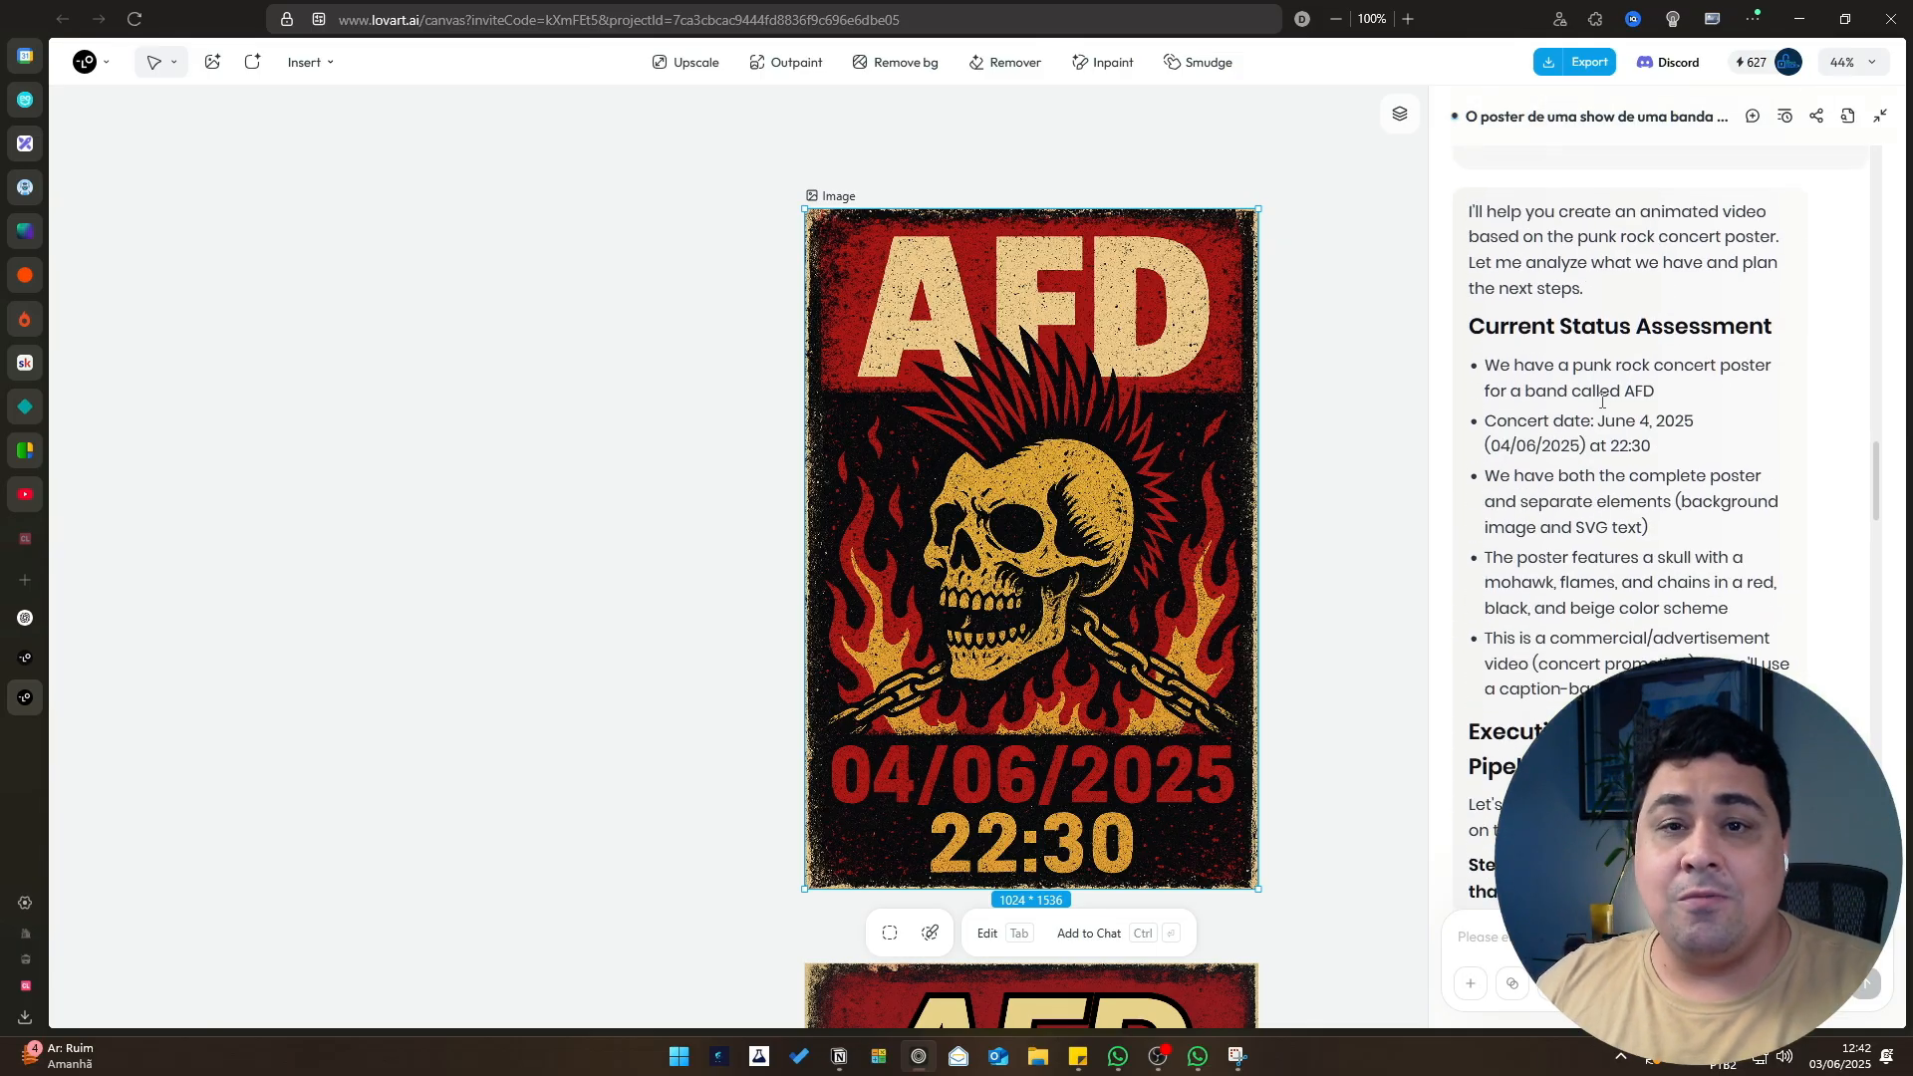
scroll(1604, 402, "down", 3)
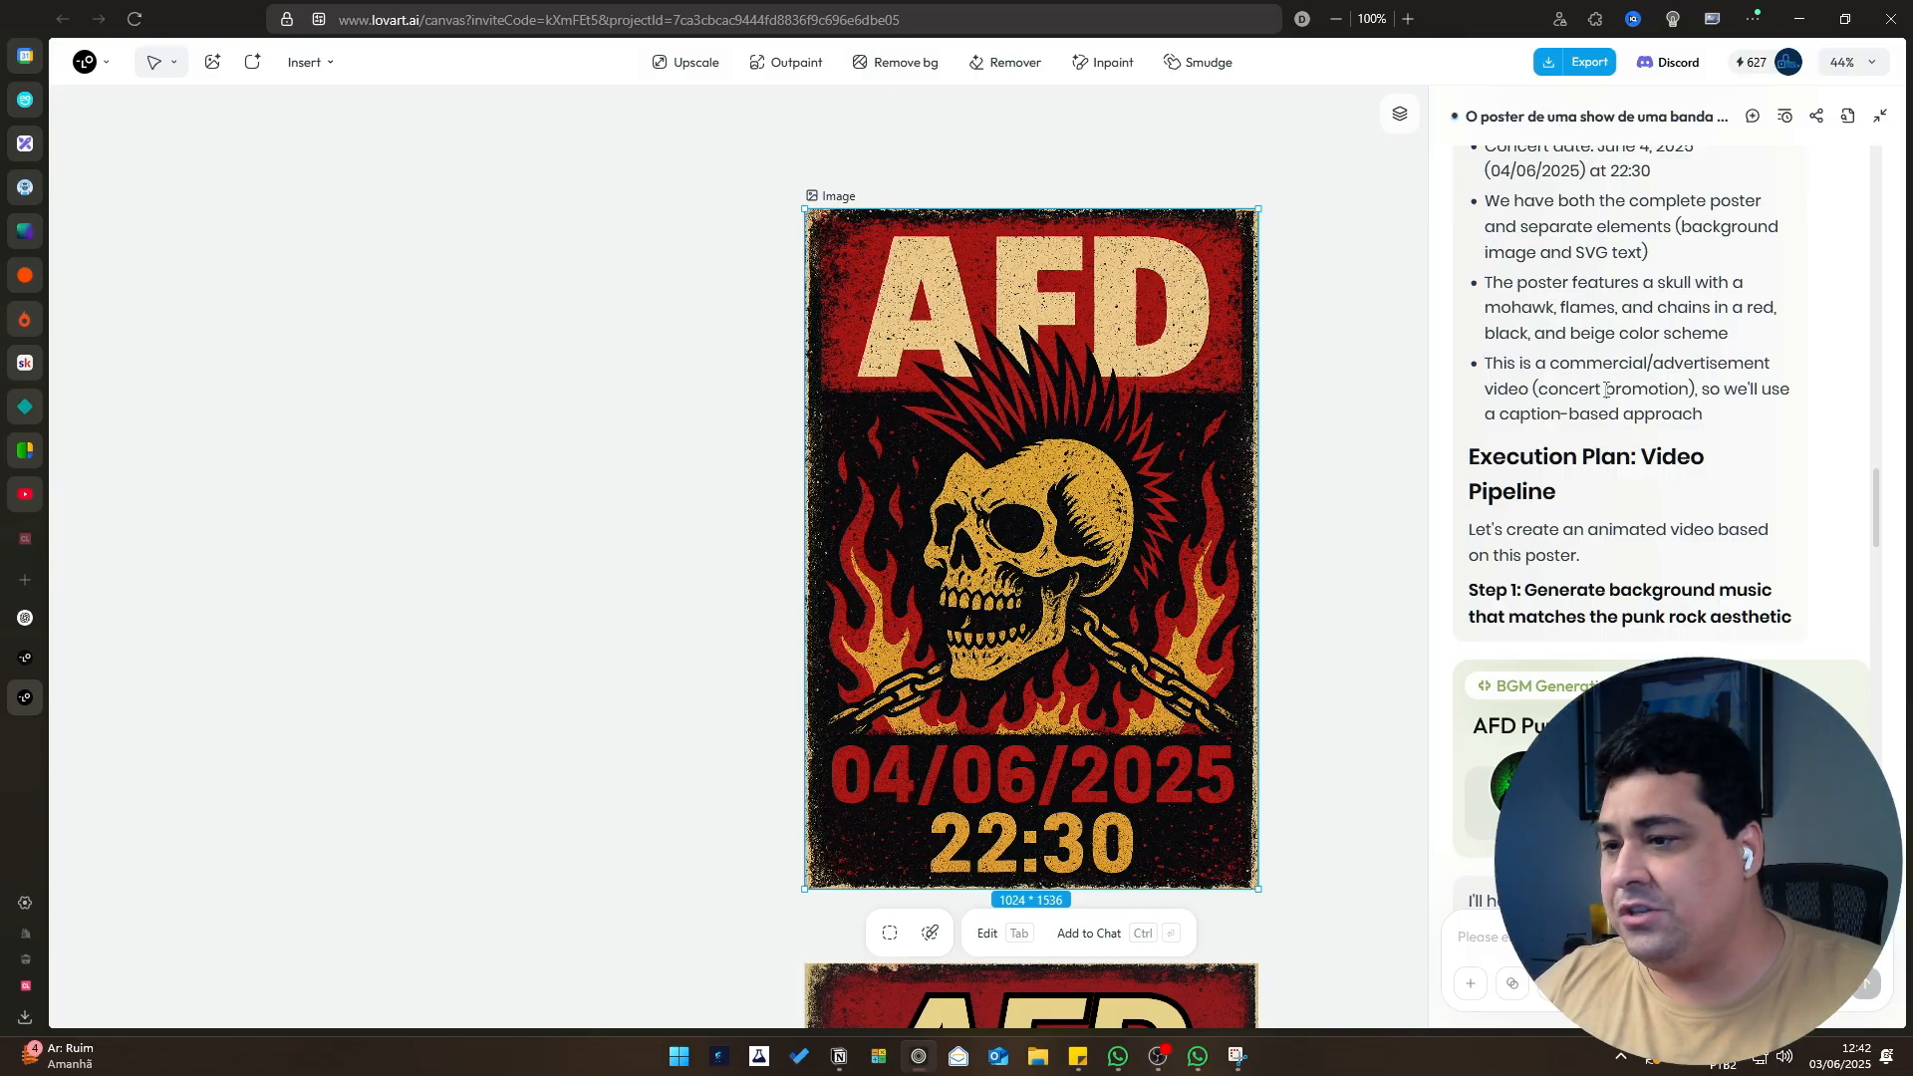
scroll(1605, 388, "down", 1)
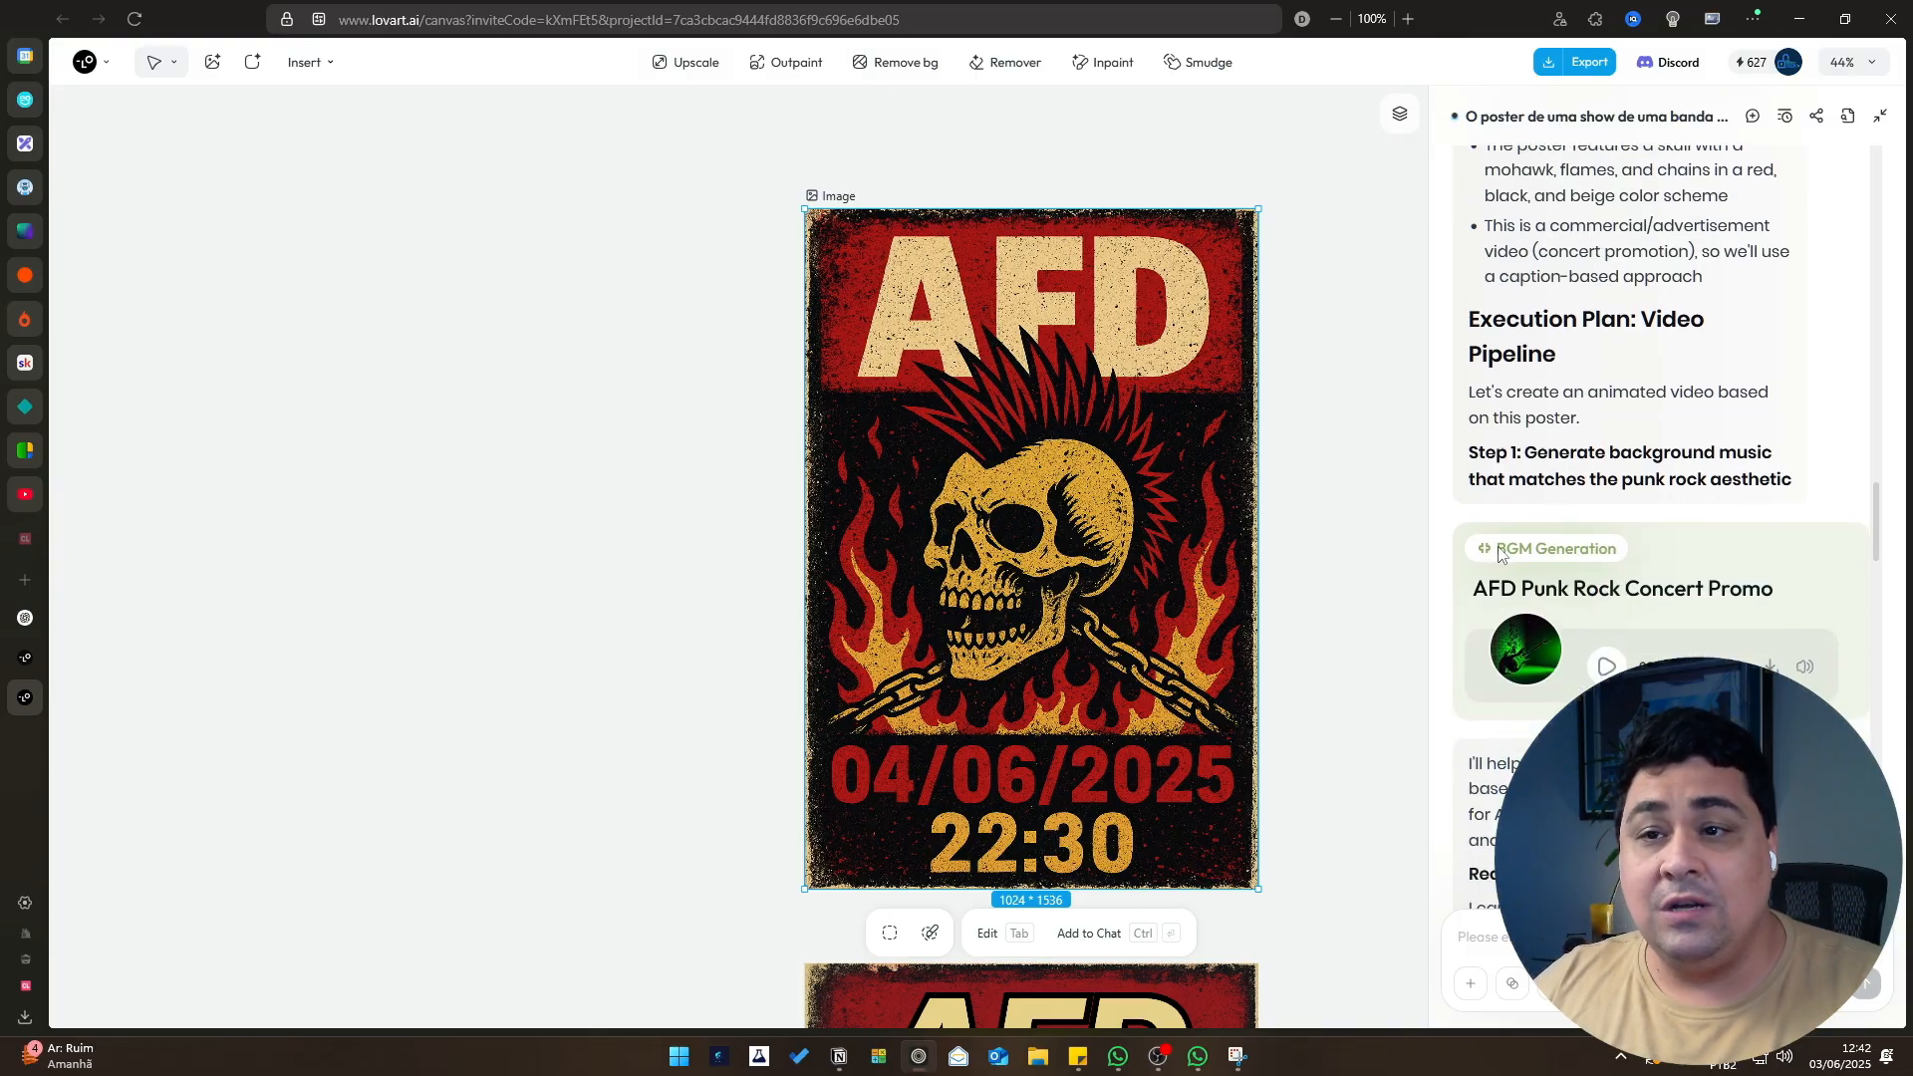
Play the generated background track "AFD Punk Rock Concert Promo" and pause it after listening.
left_click_drag(1481, 588, 1776, 589)
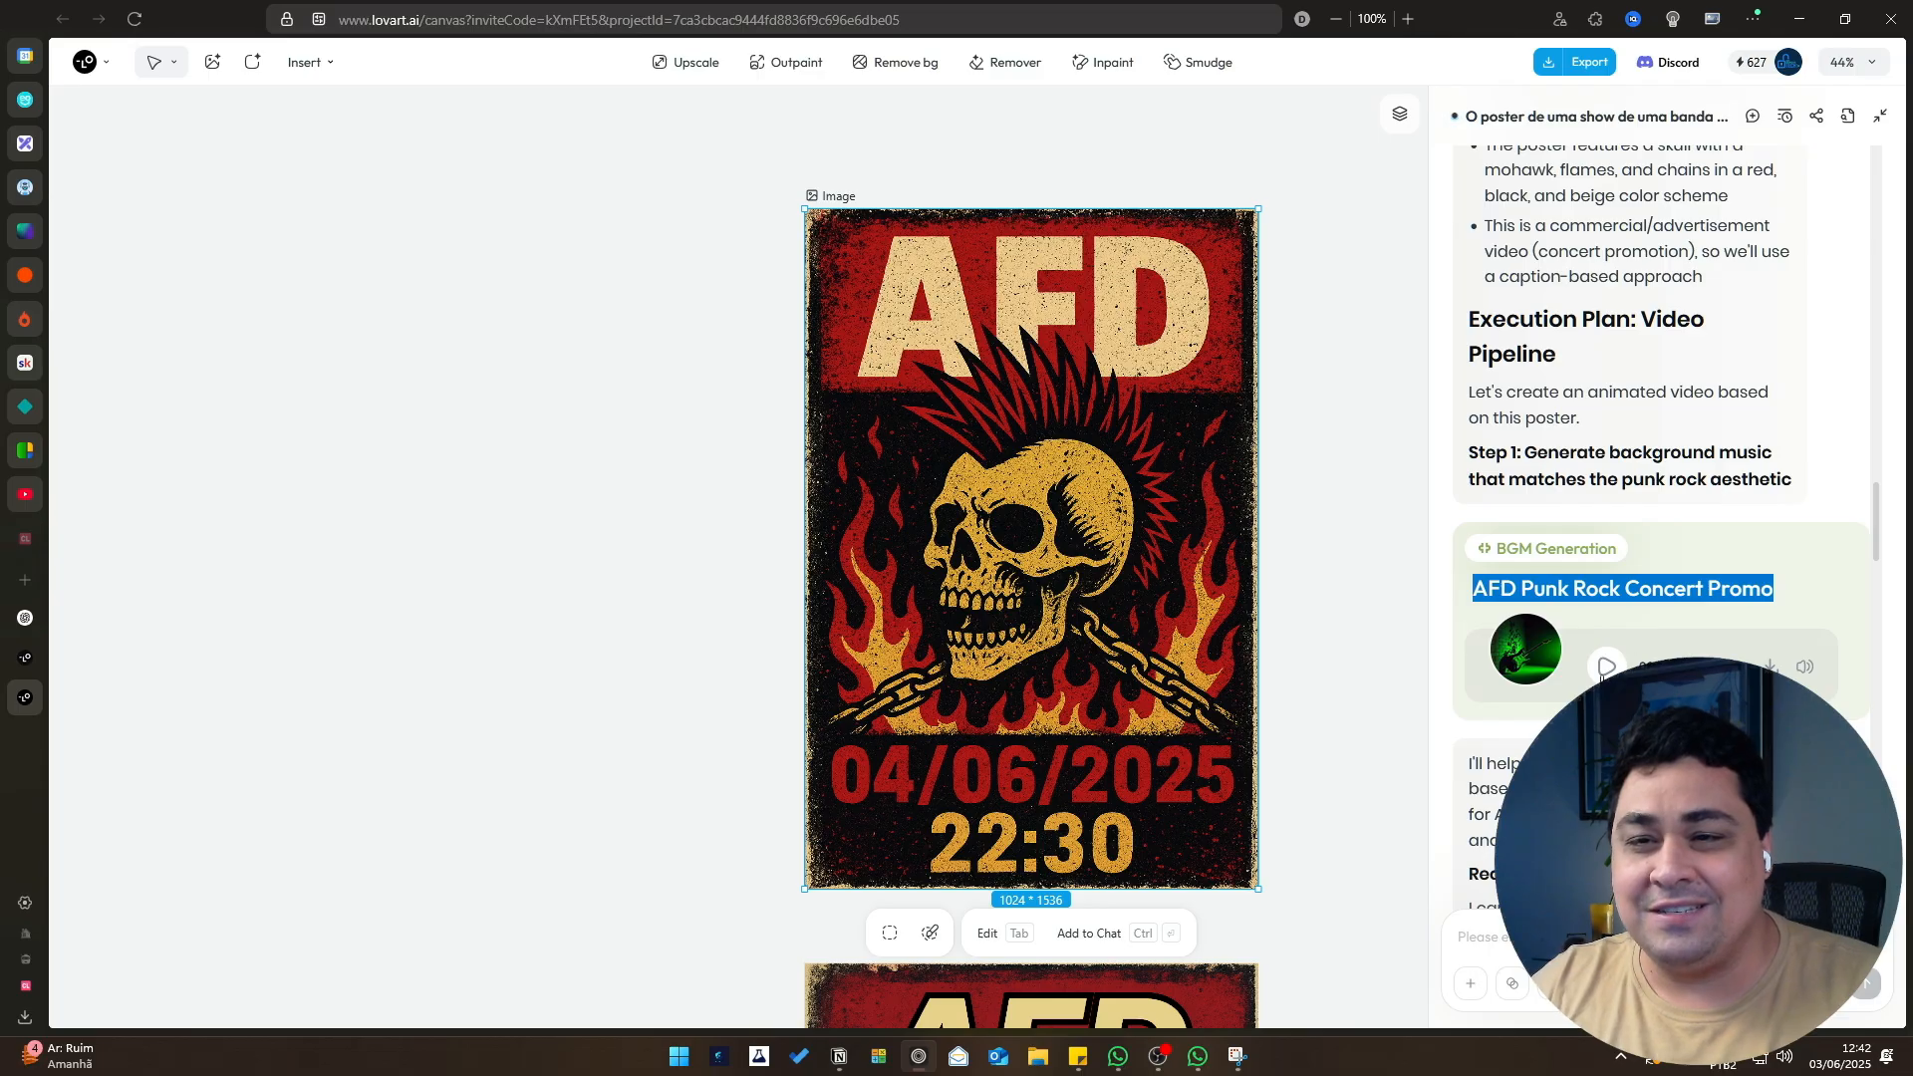
left_click(1607, 666)
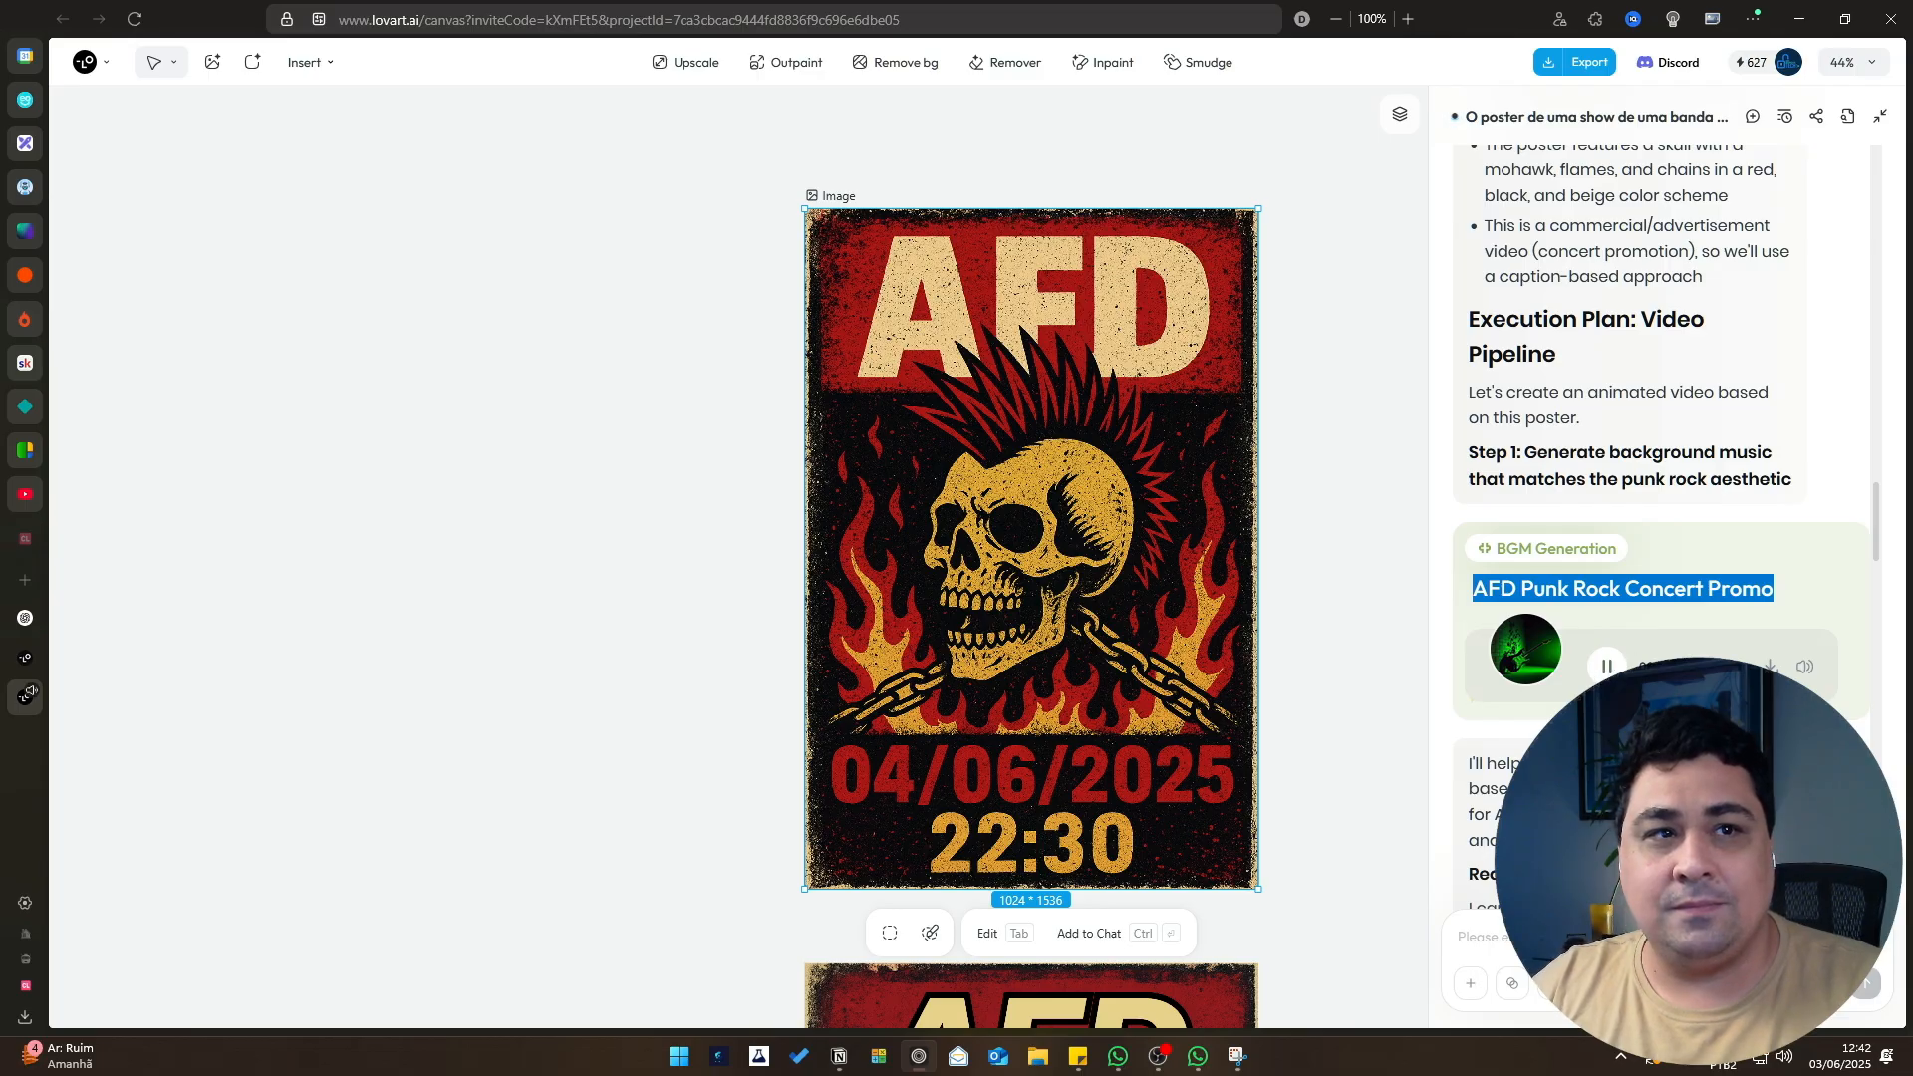
key("alt+Tab")
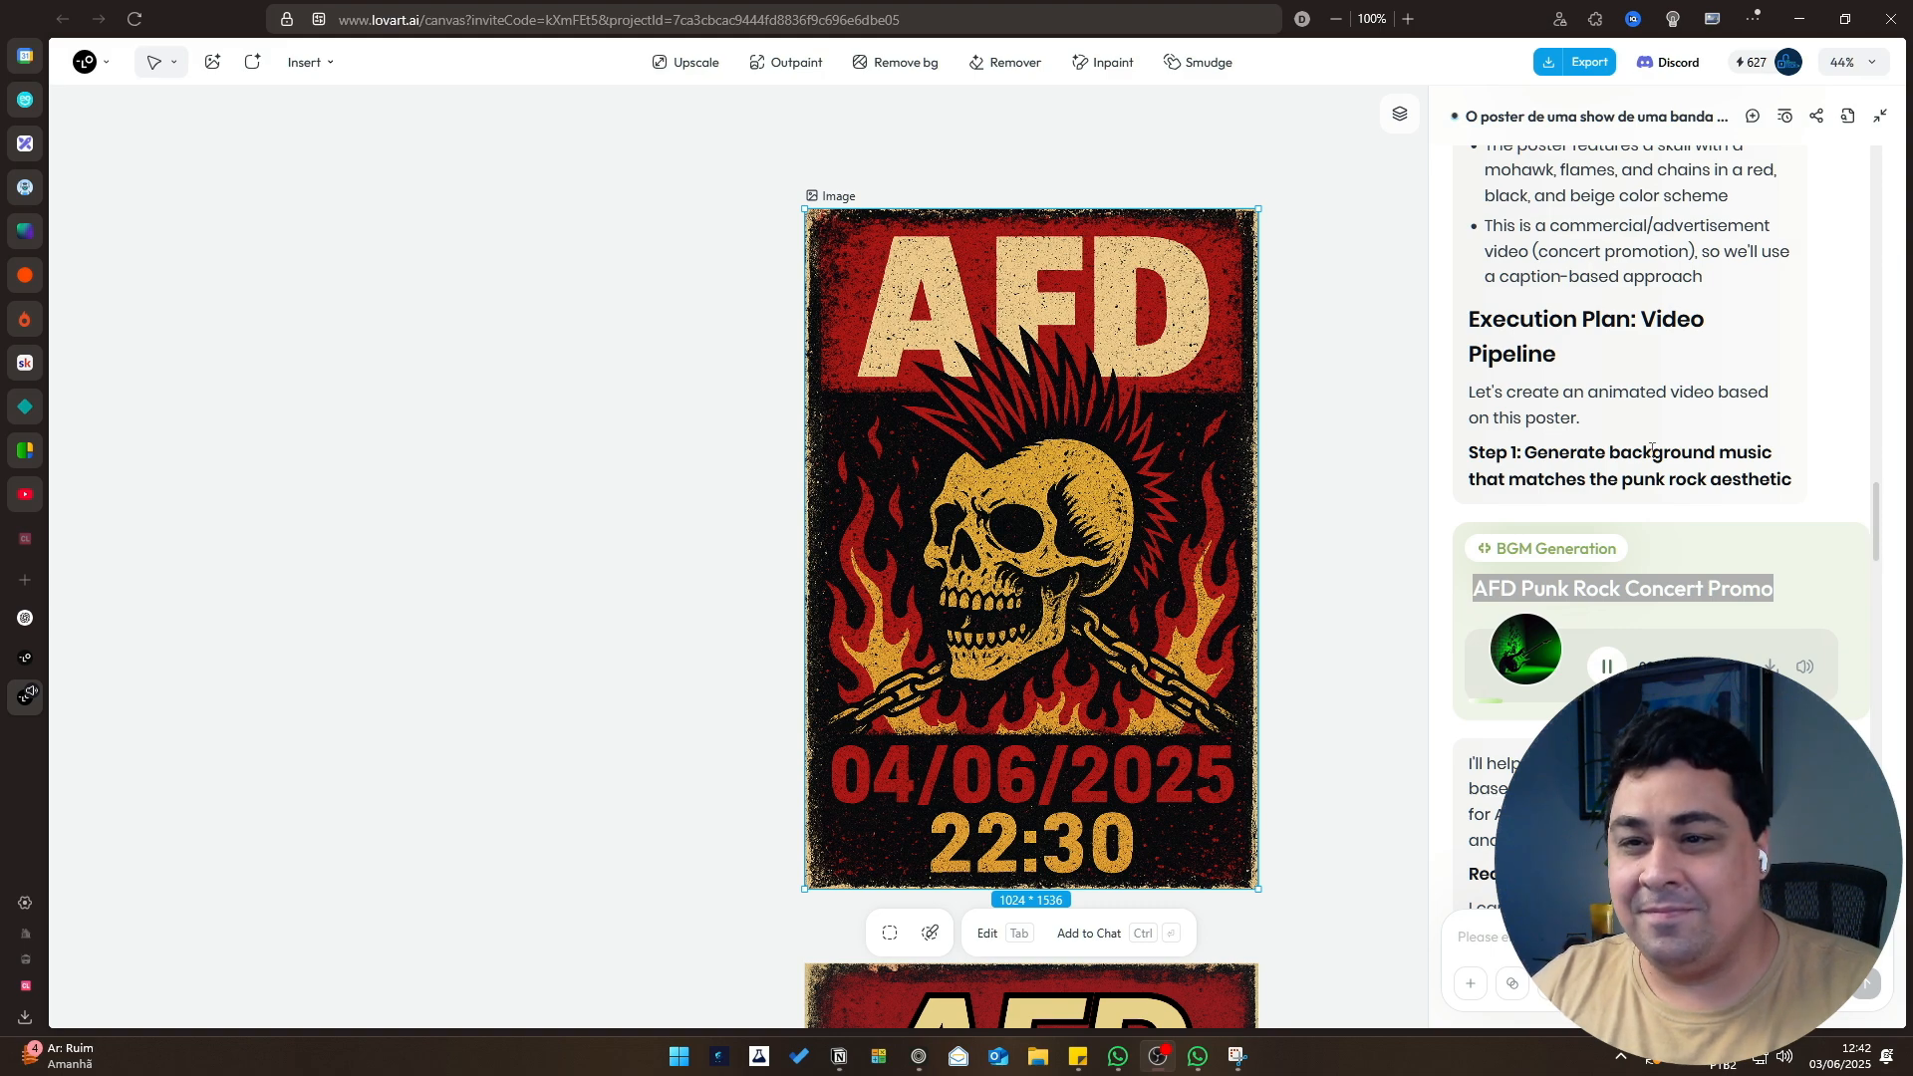
left_click(1608, 667)
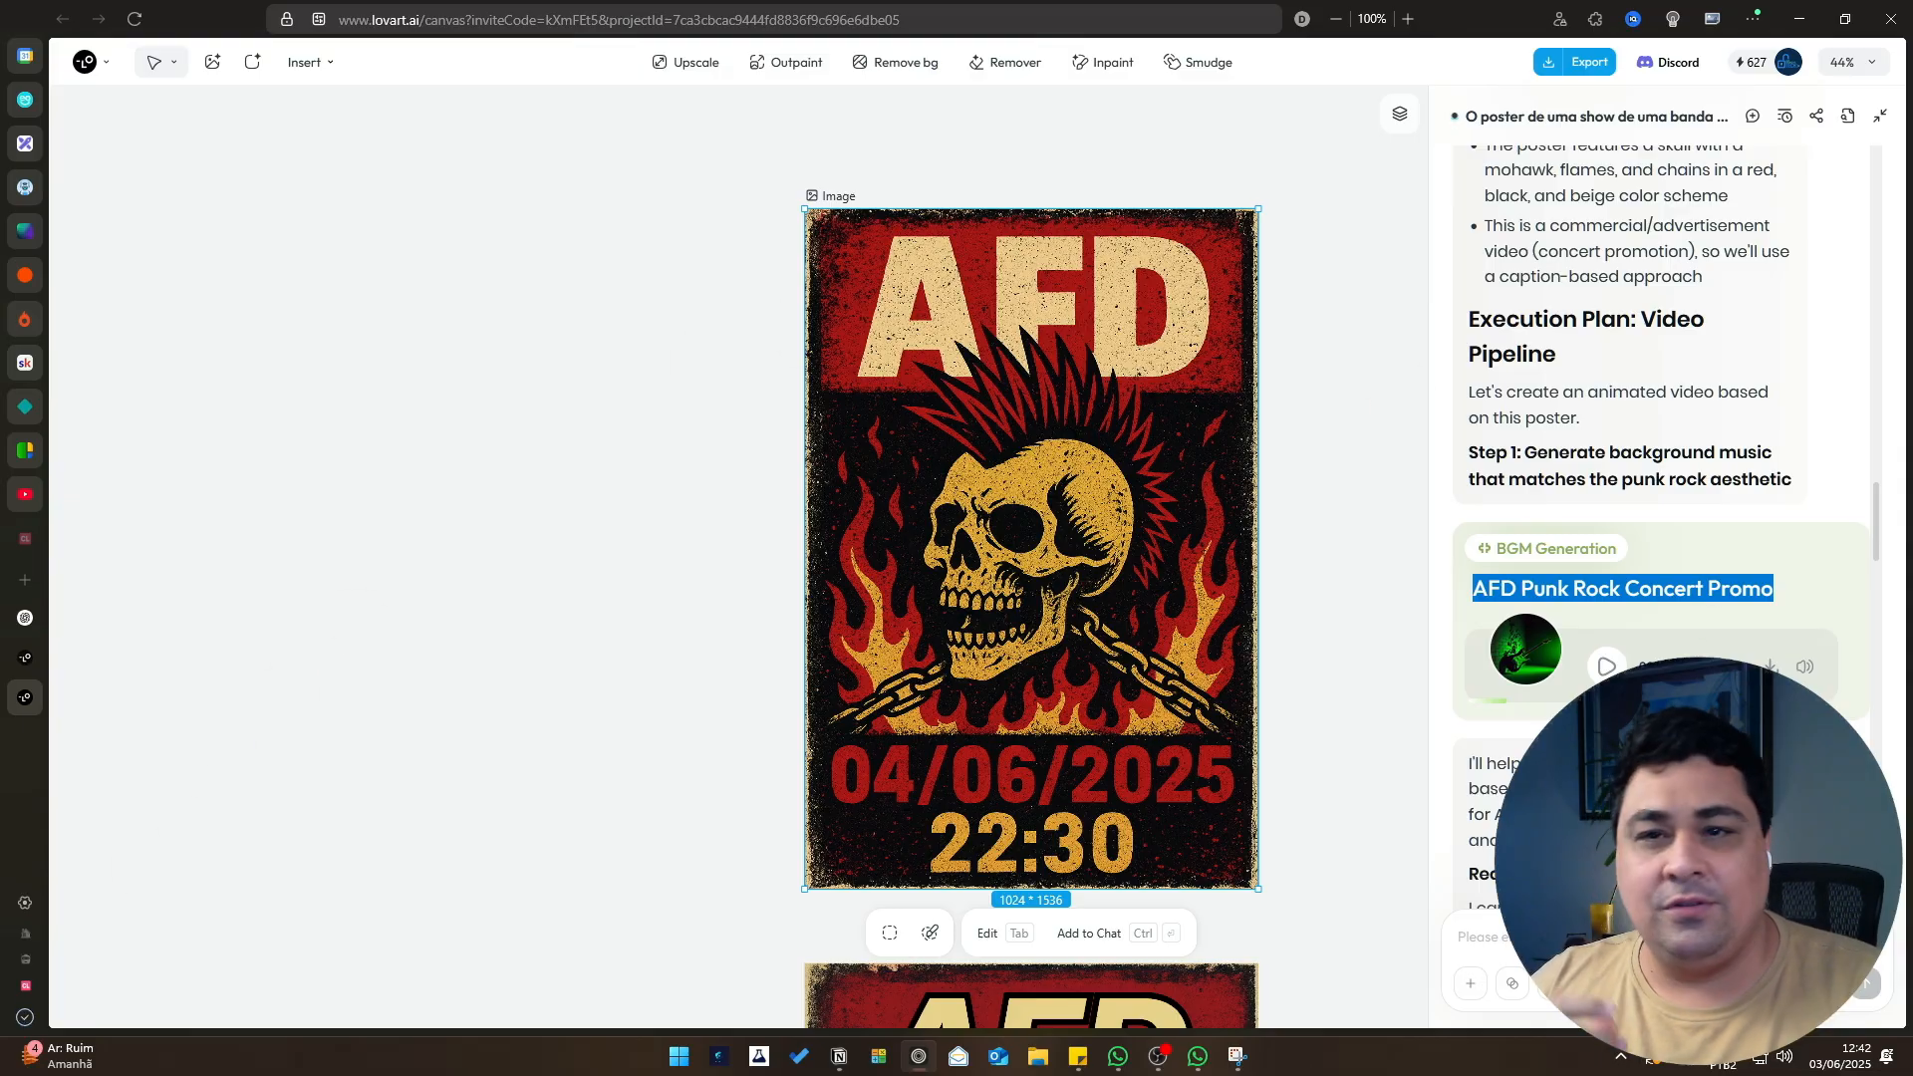
Read on through Lovart's requirements analysis and asset generation stage to the Kling-generated "AFD Punk Rock Concert Animation".
scroll(1812, 620, "down", 3)
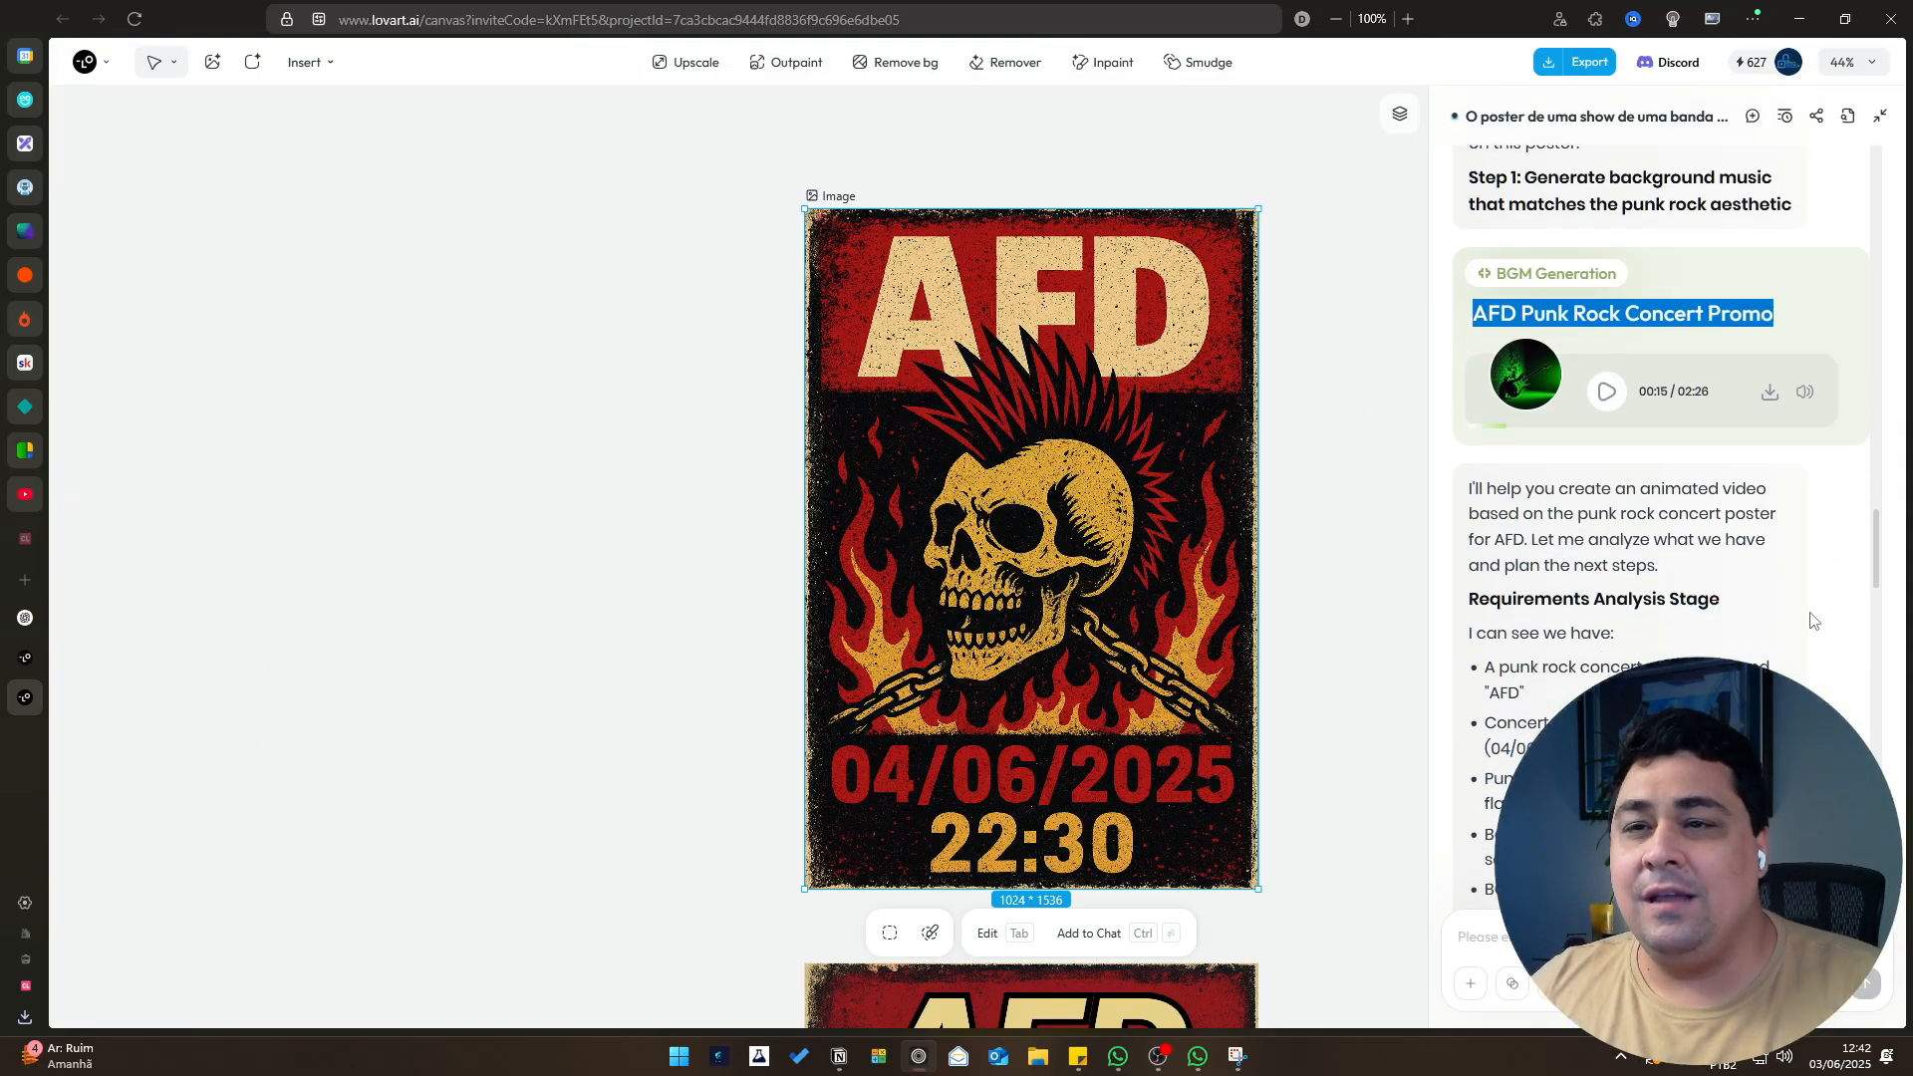
scroll(1562, 442, "down", 2)
scroll(1595, 408, "up", 2)
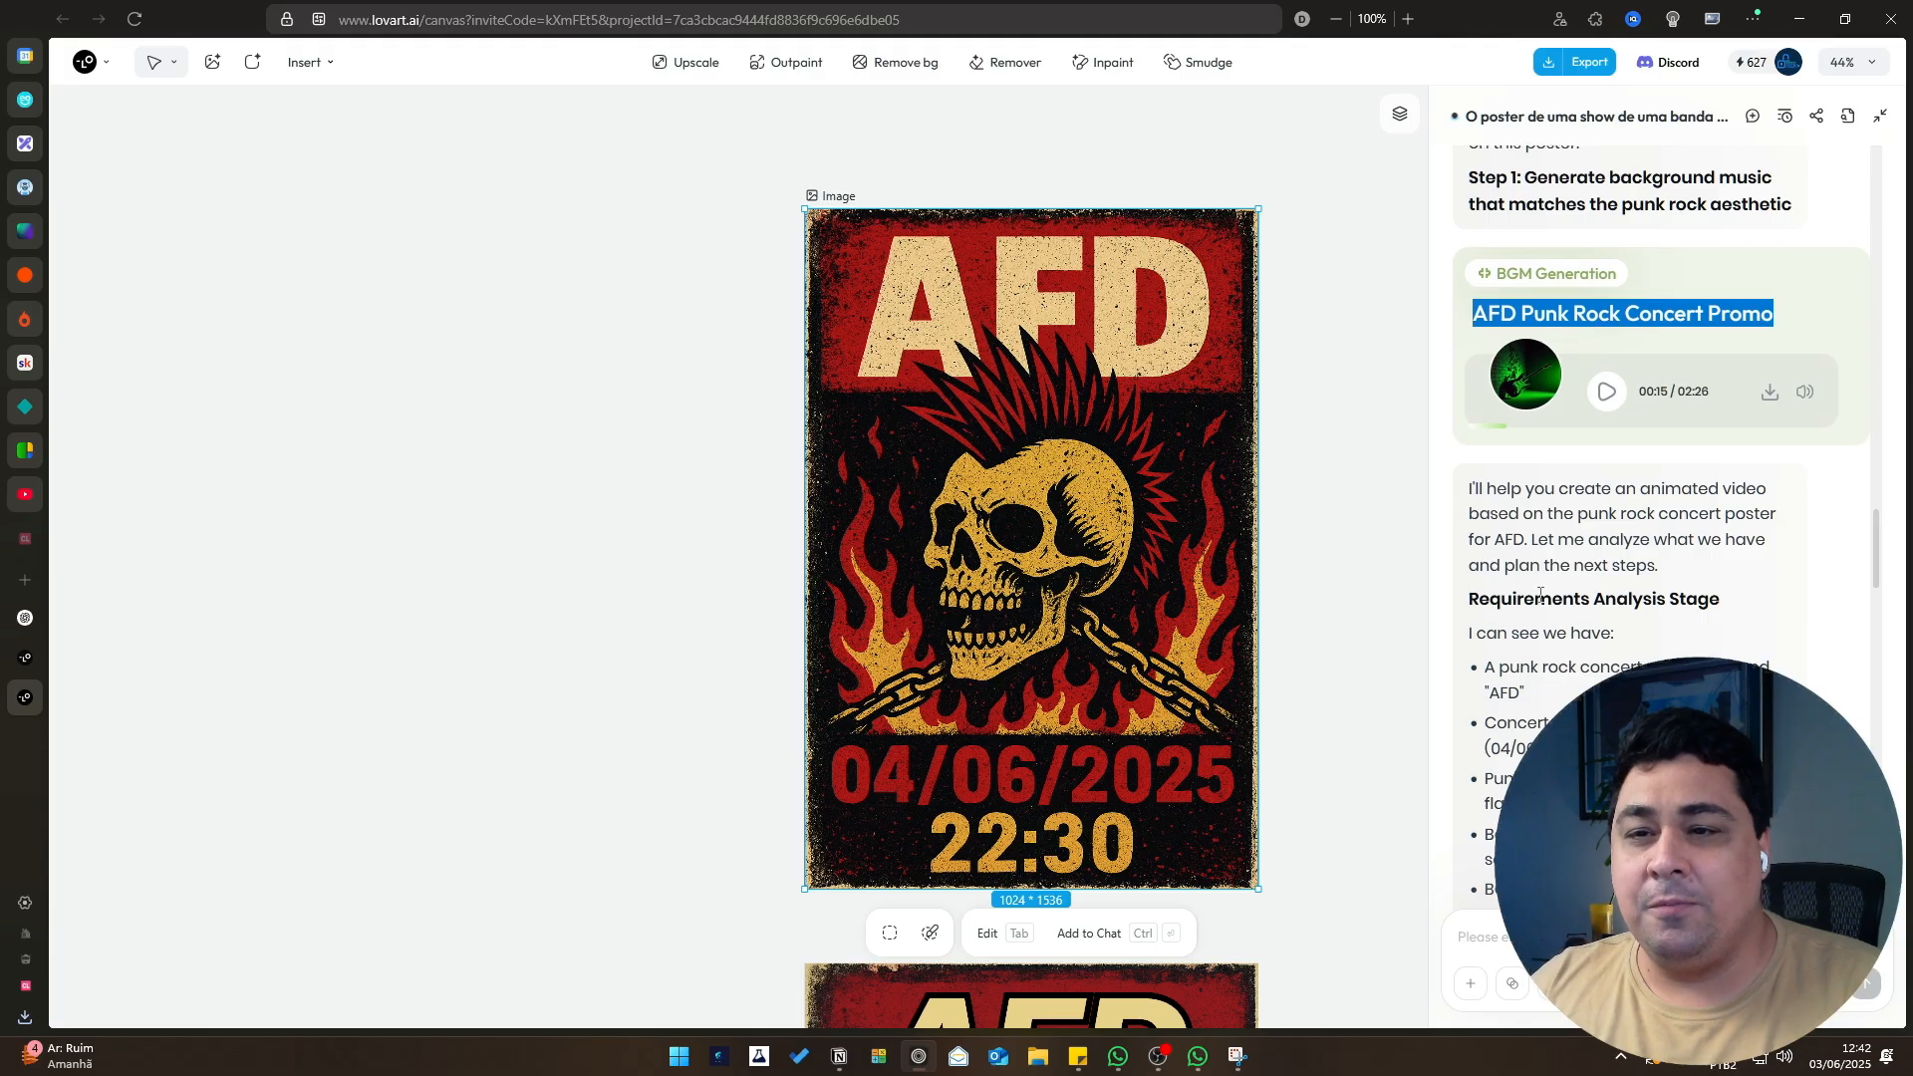
scroll(1674, 438, "down", 5)
scroll(1710, 457, "down", 3)
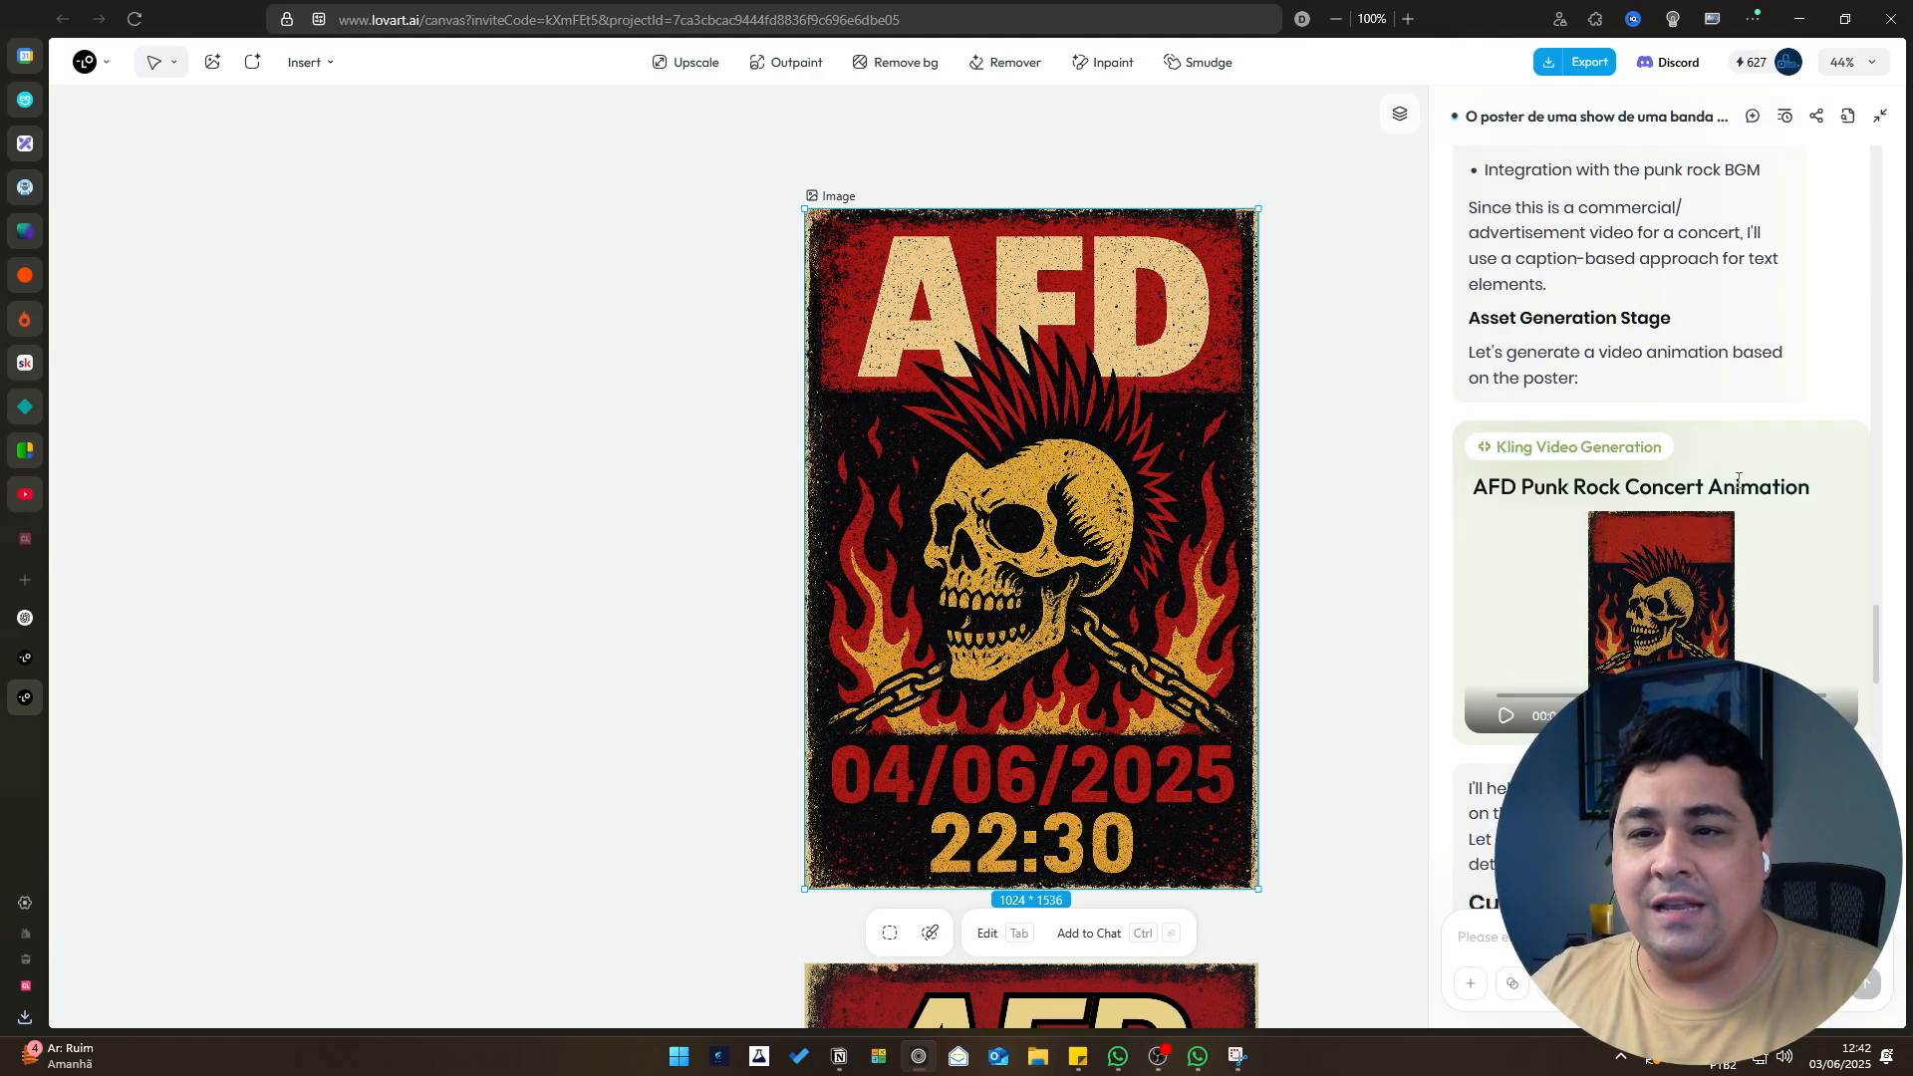
Select the text-free skull animation on the canvas, play it in the video viewer and enlarge it to full screen.
scroll(1122, 516, "down", 10)
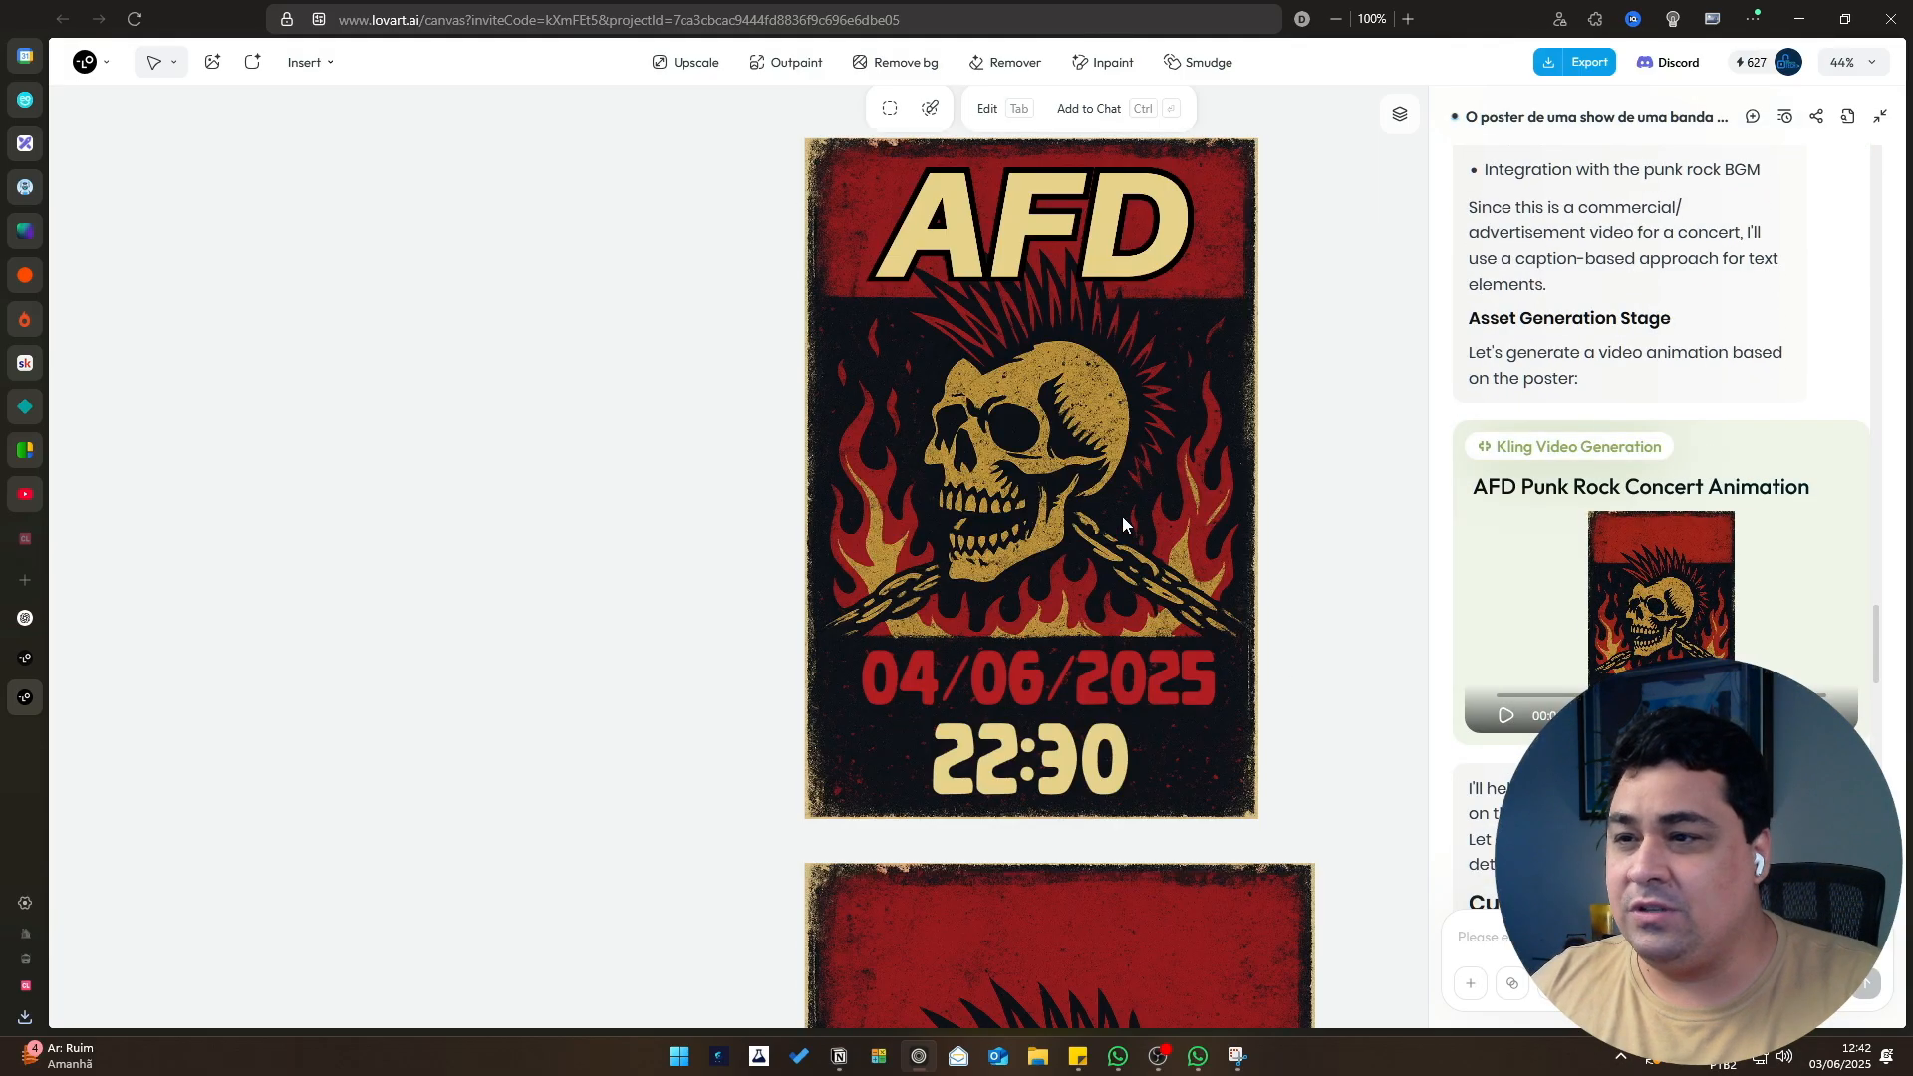
scroll(1205, 543, "up", 1)
left_click(1205, 541)
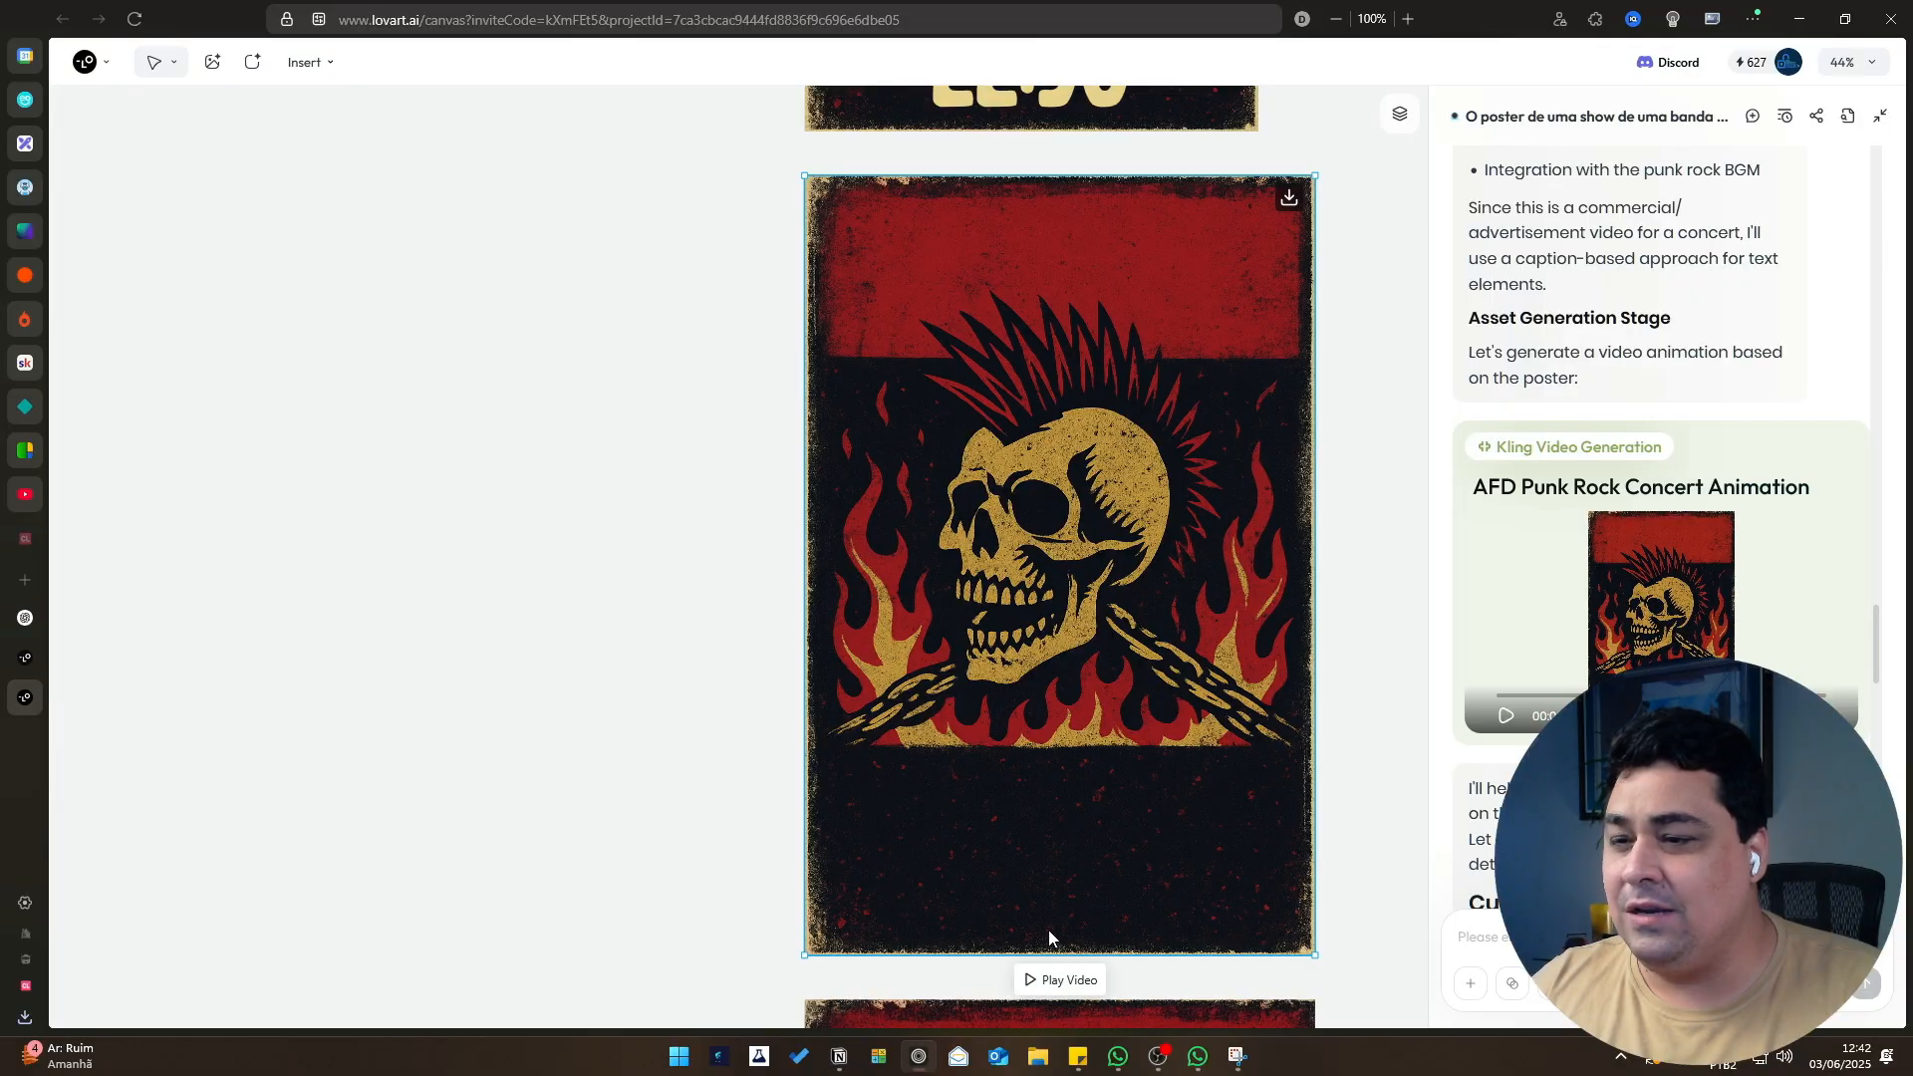
left_click(1061, 979)
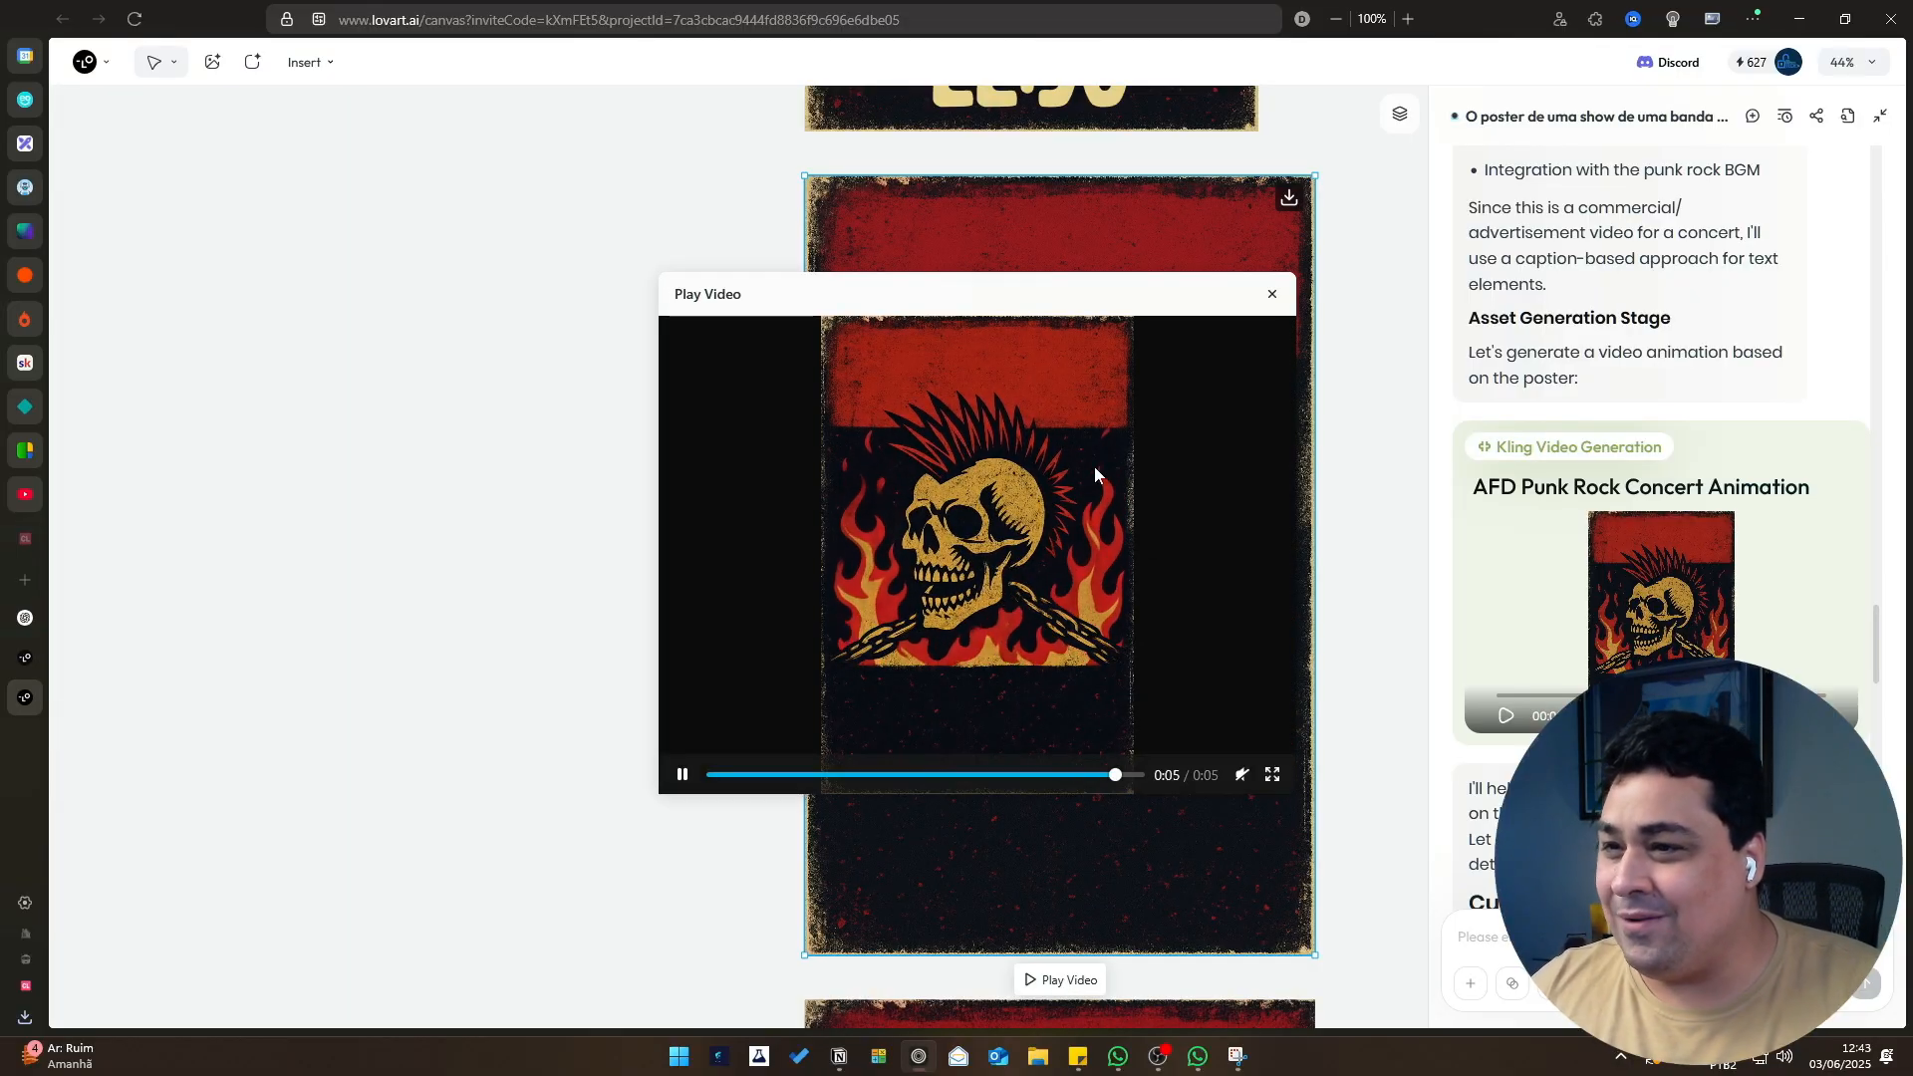
left_click(684, 774)
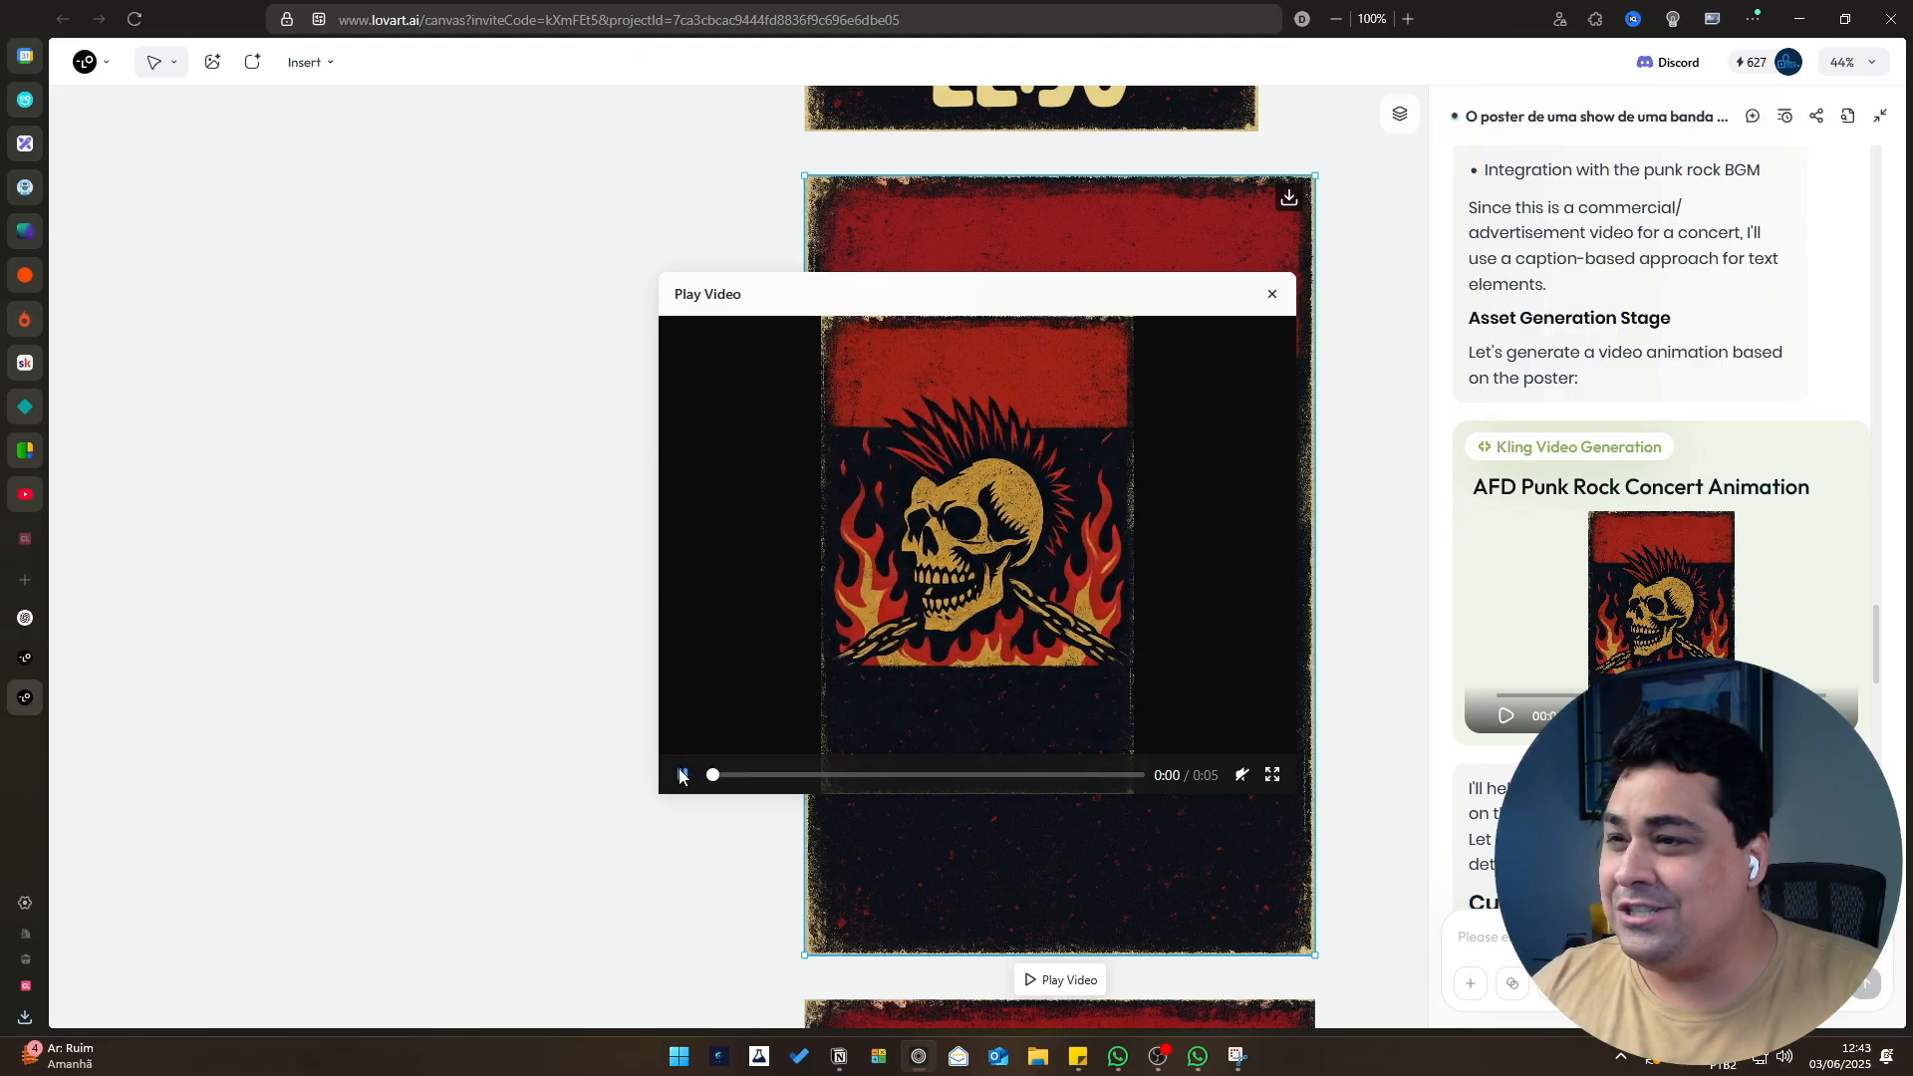
left_click_drag(643, 295, 434, 221)
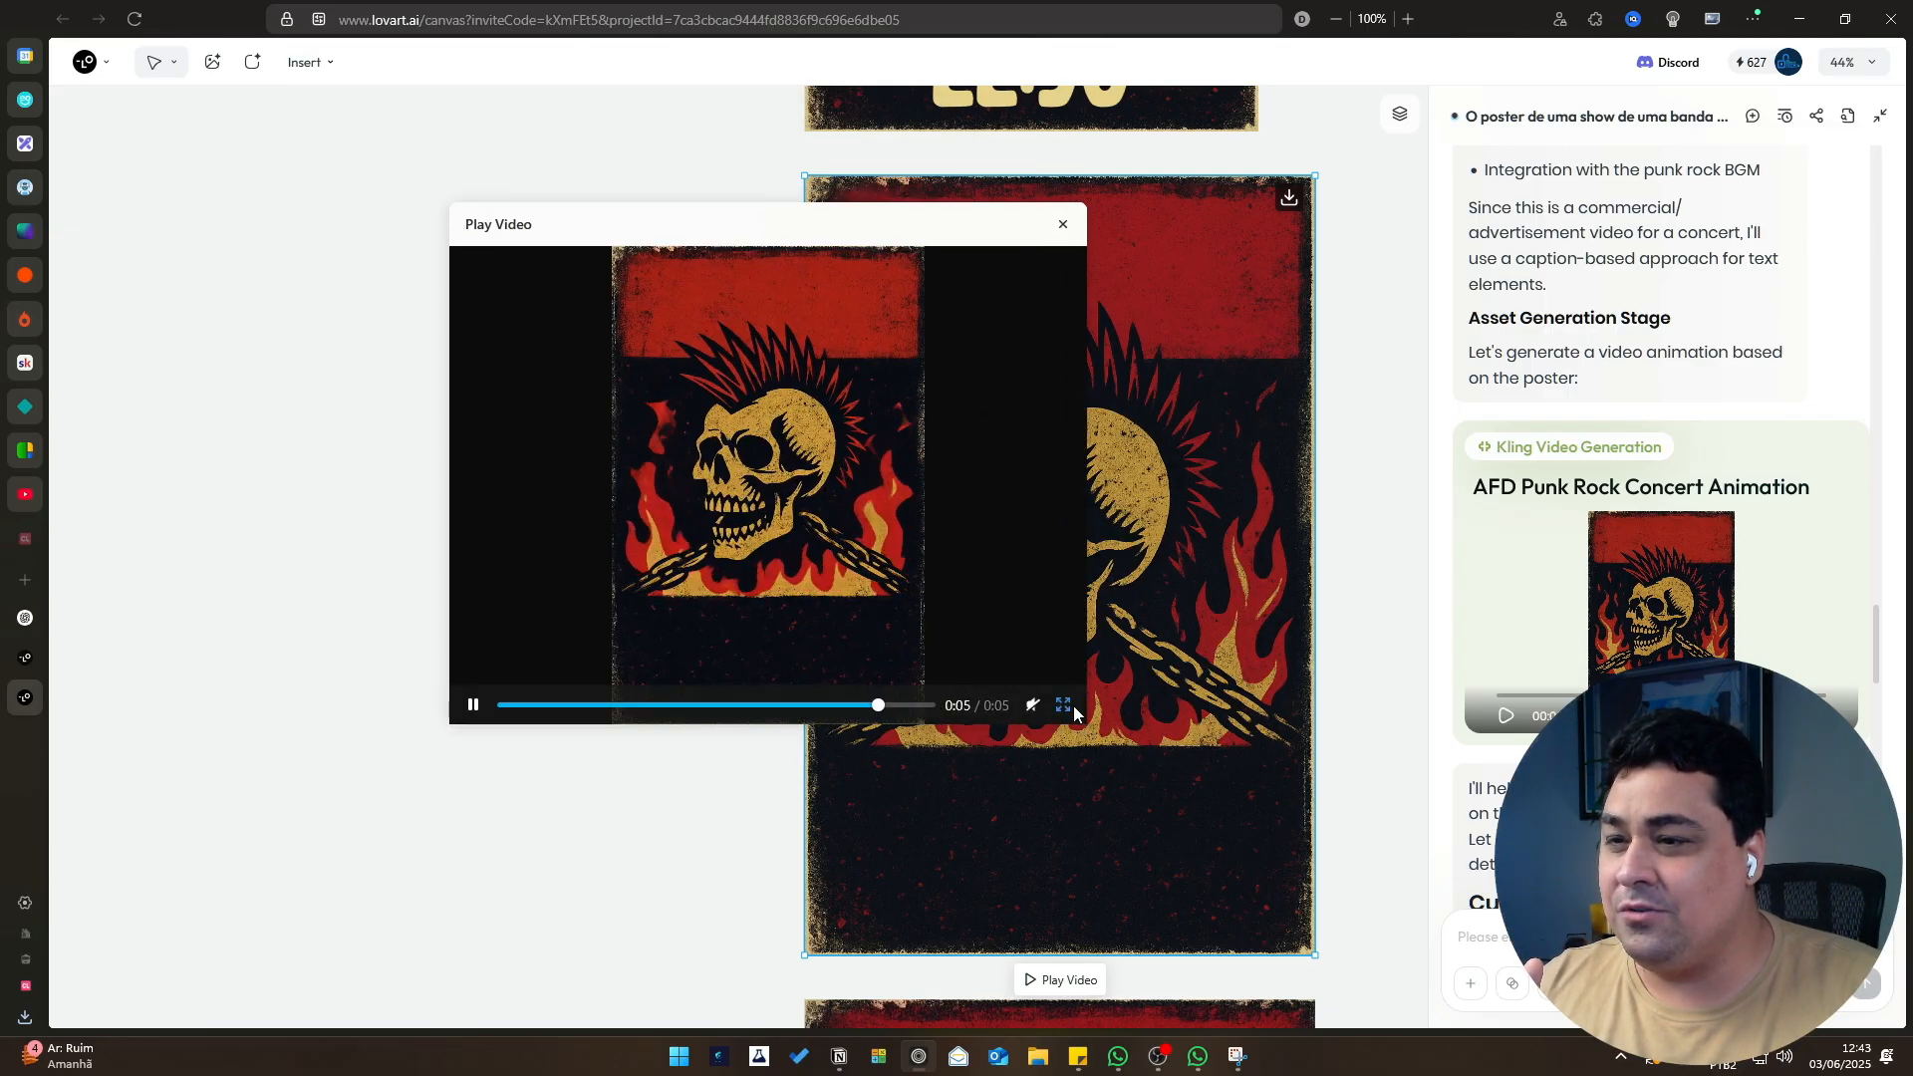
left_click(1063, 705)
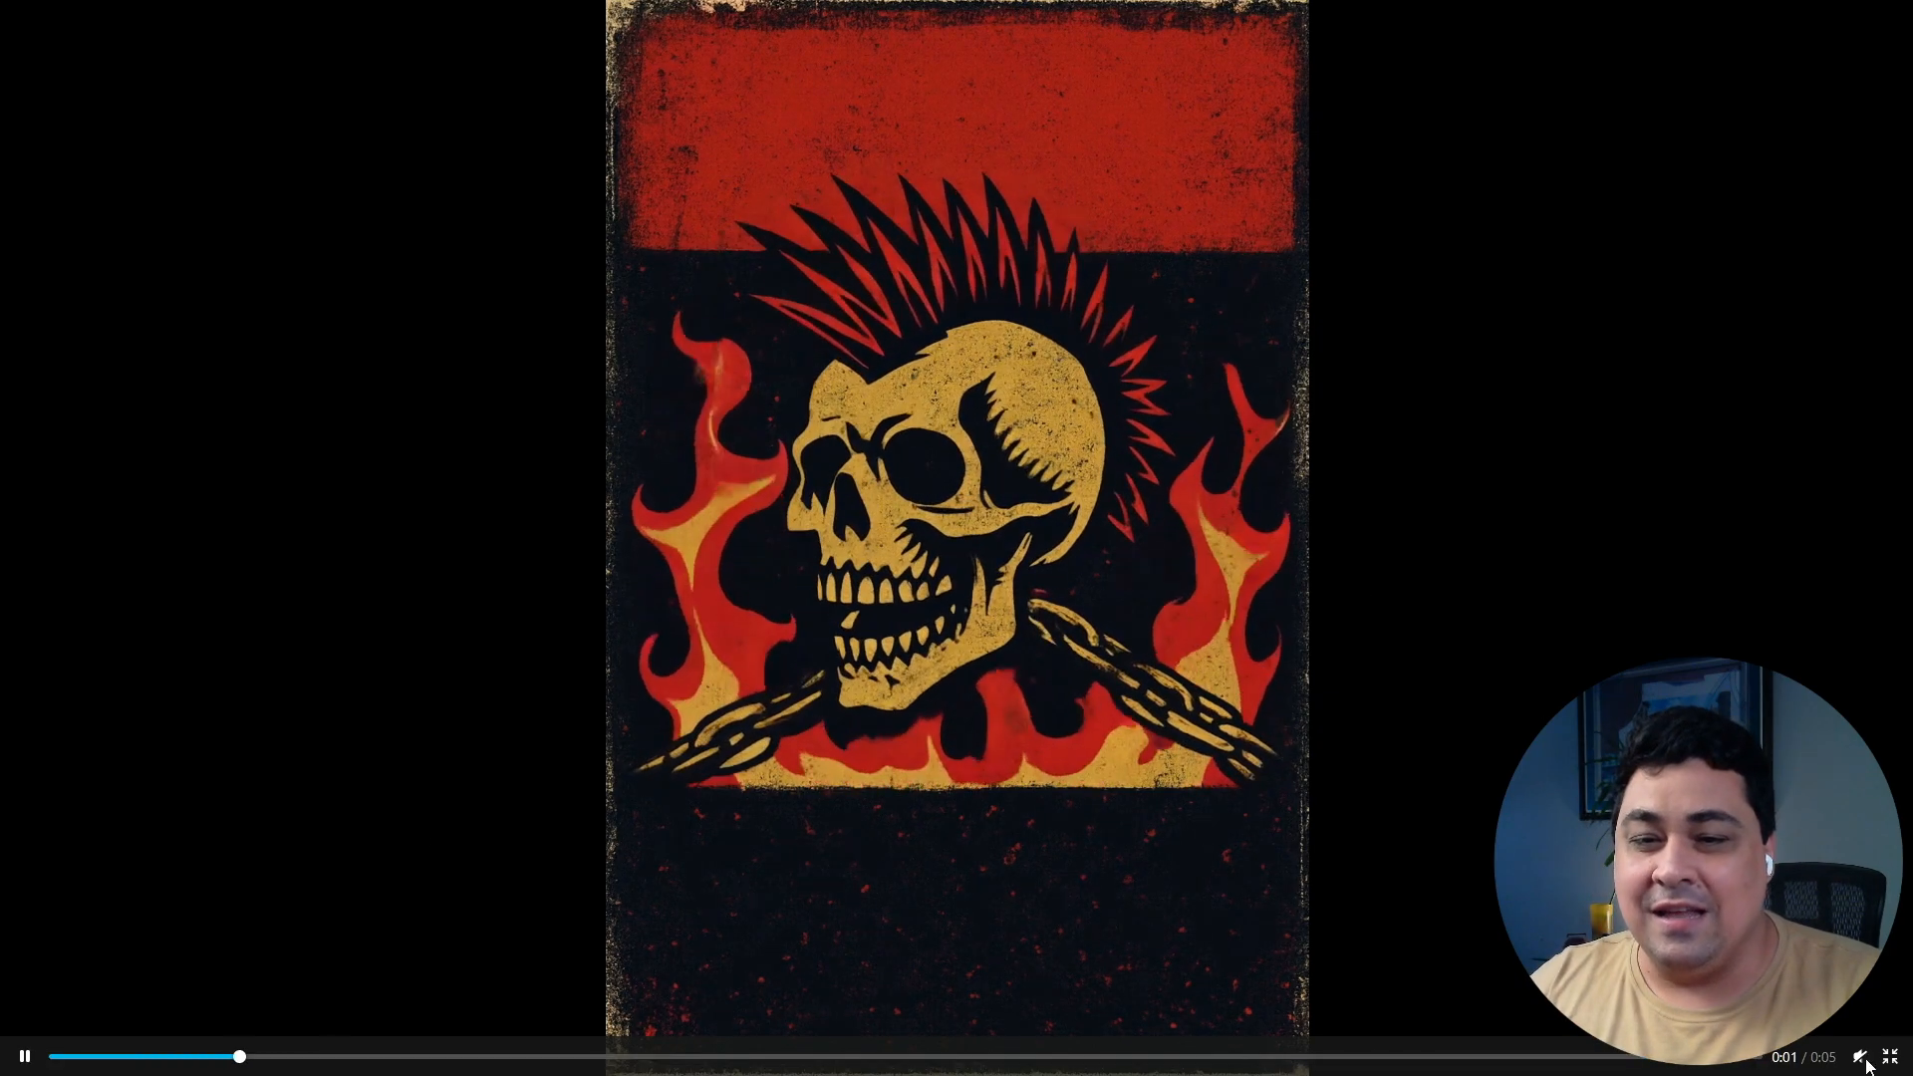
Exit the full-screen view of the text-free skull animation and close the video viewer.
key("Escape")
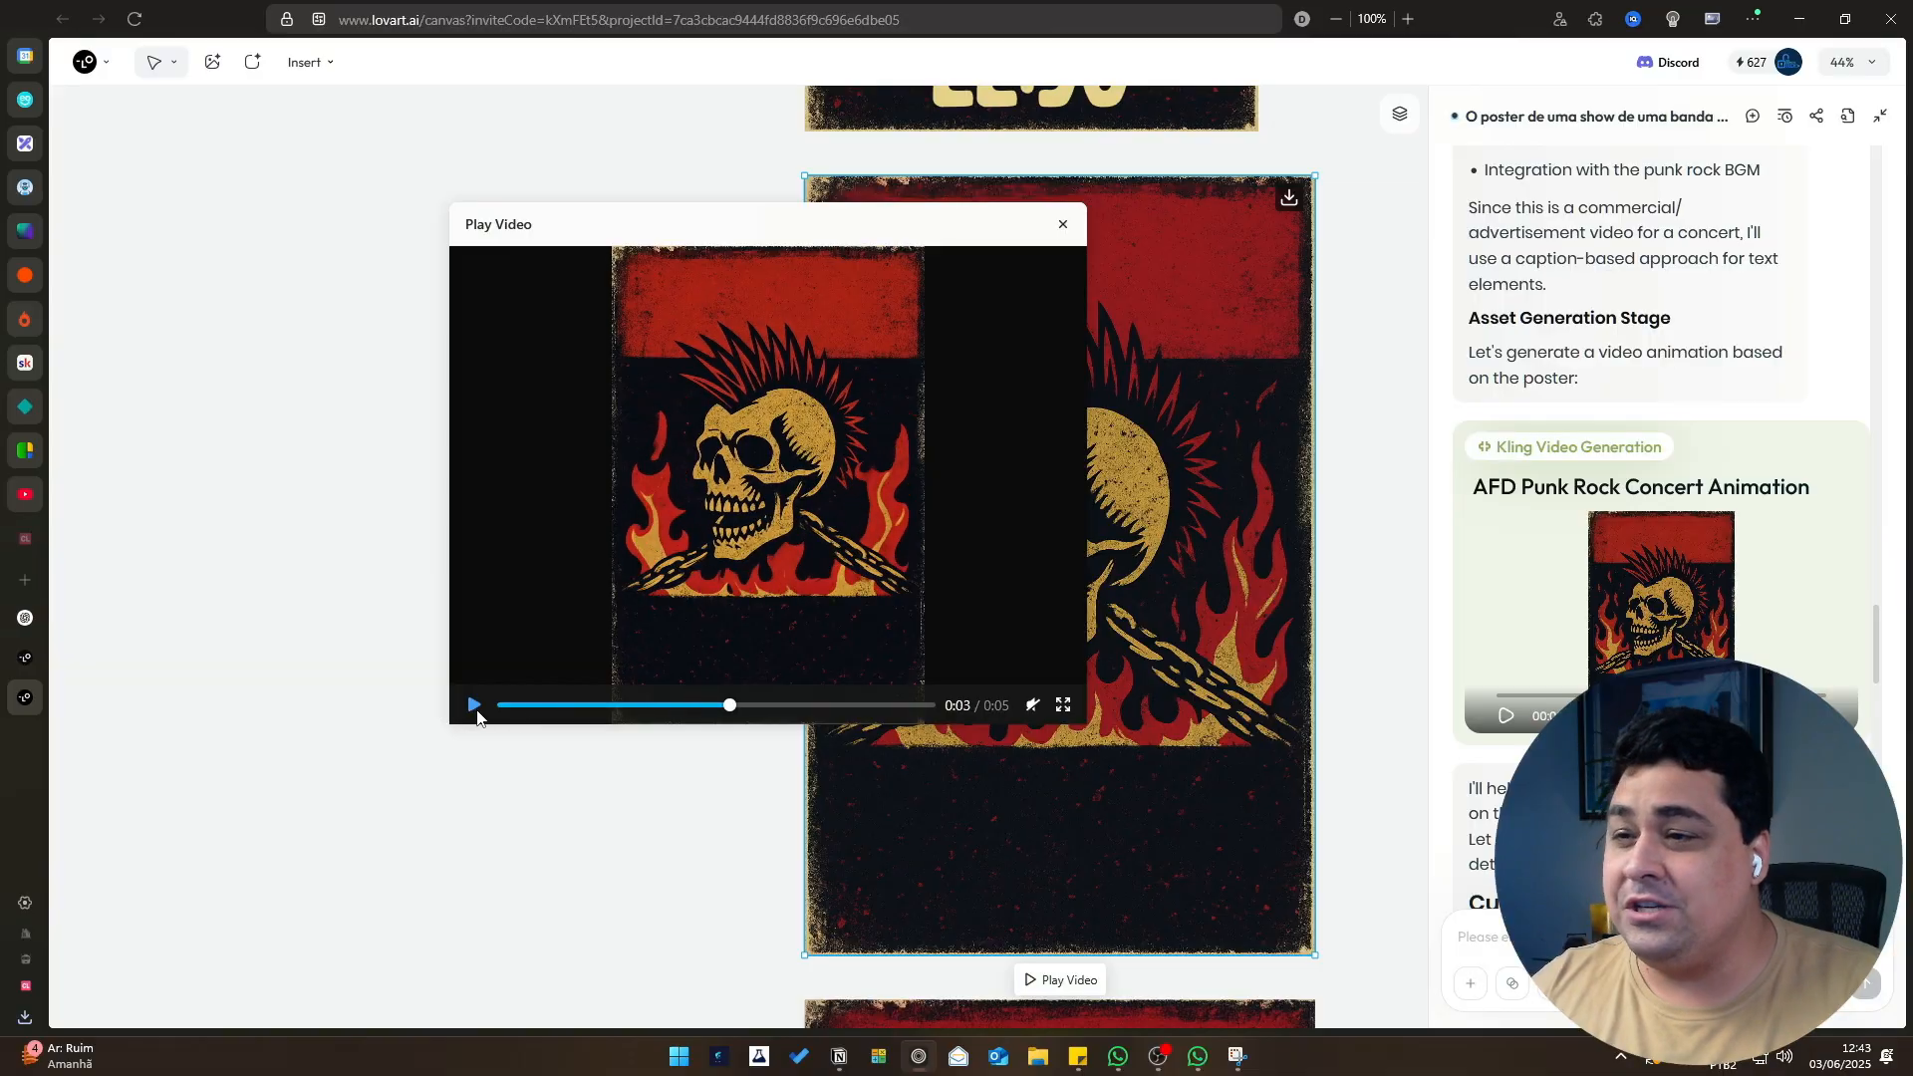
left_click(474, 705)
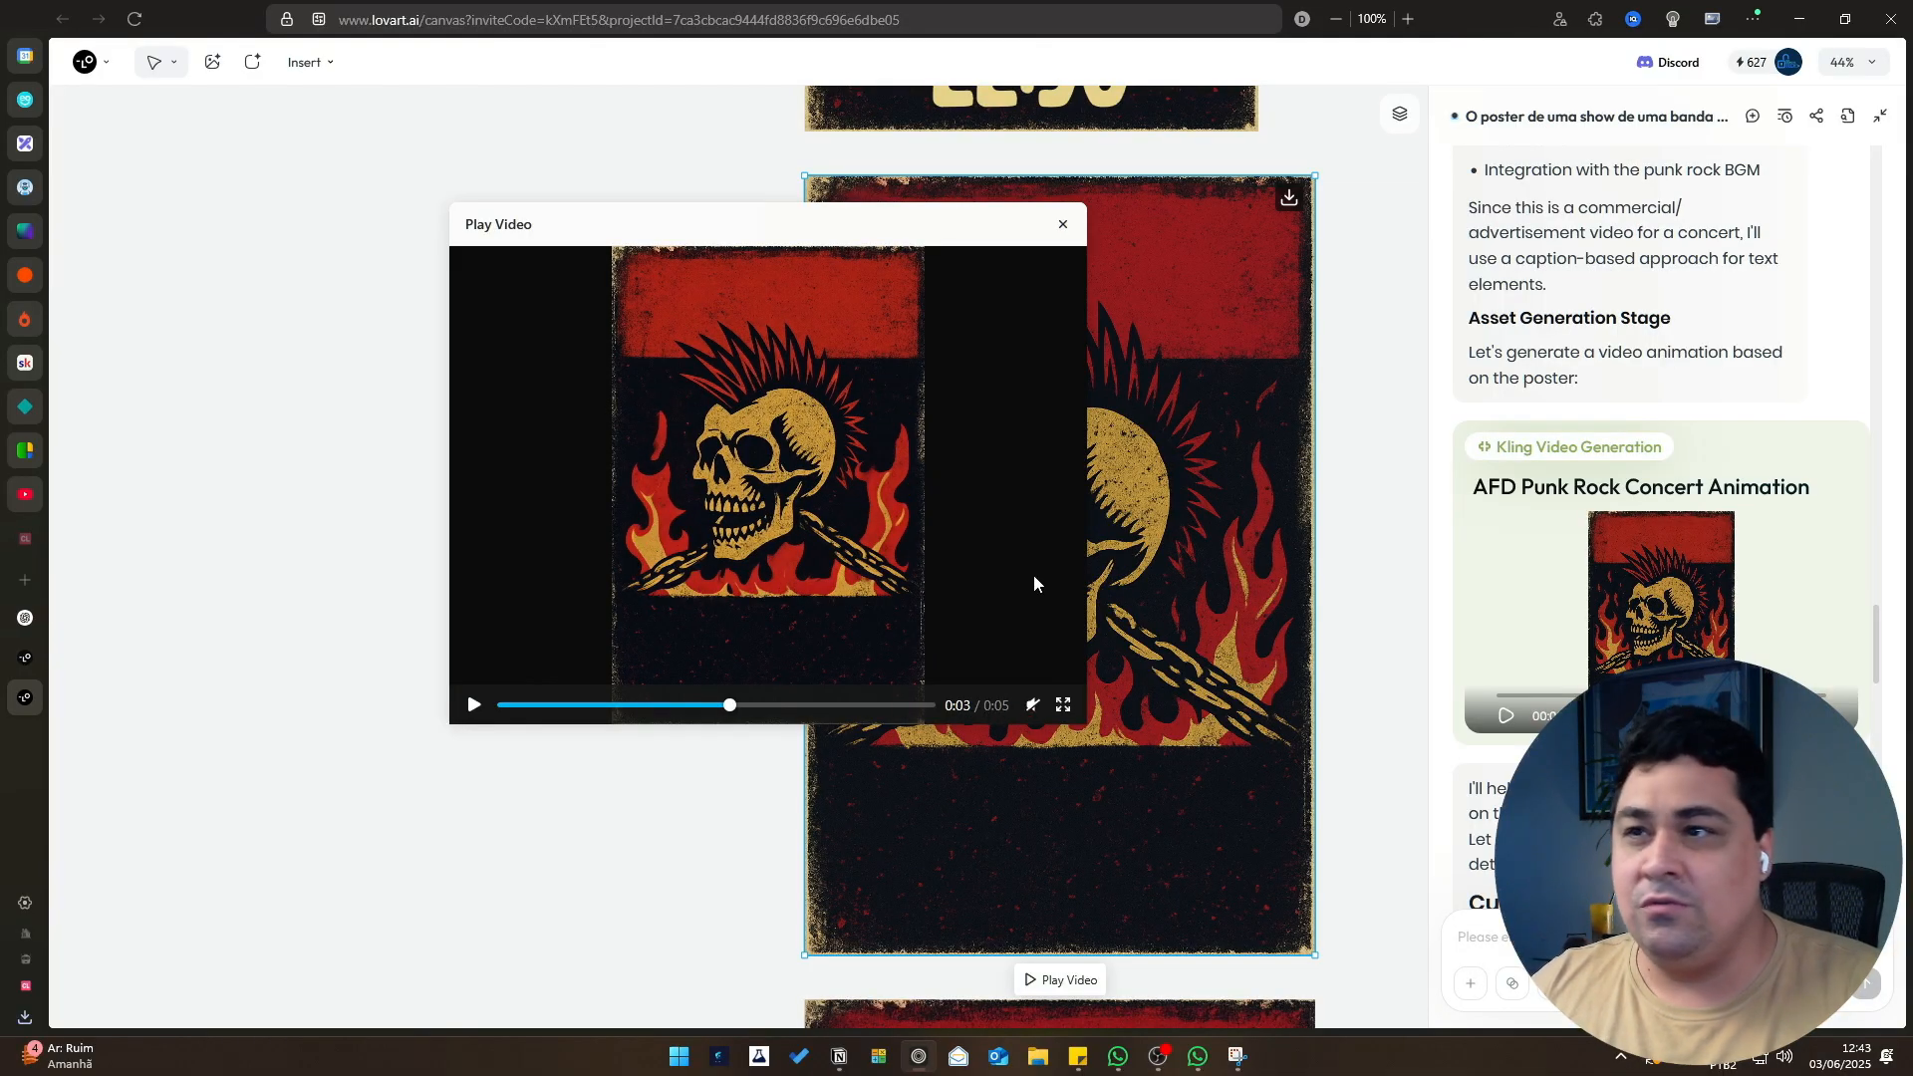
left_click(1064, 225)
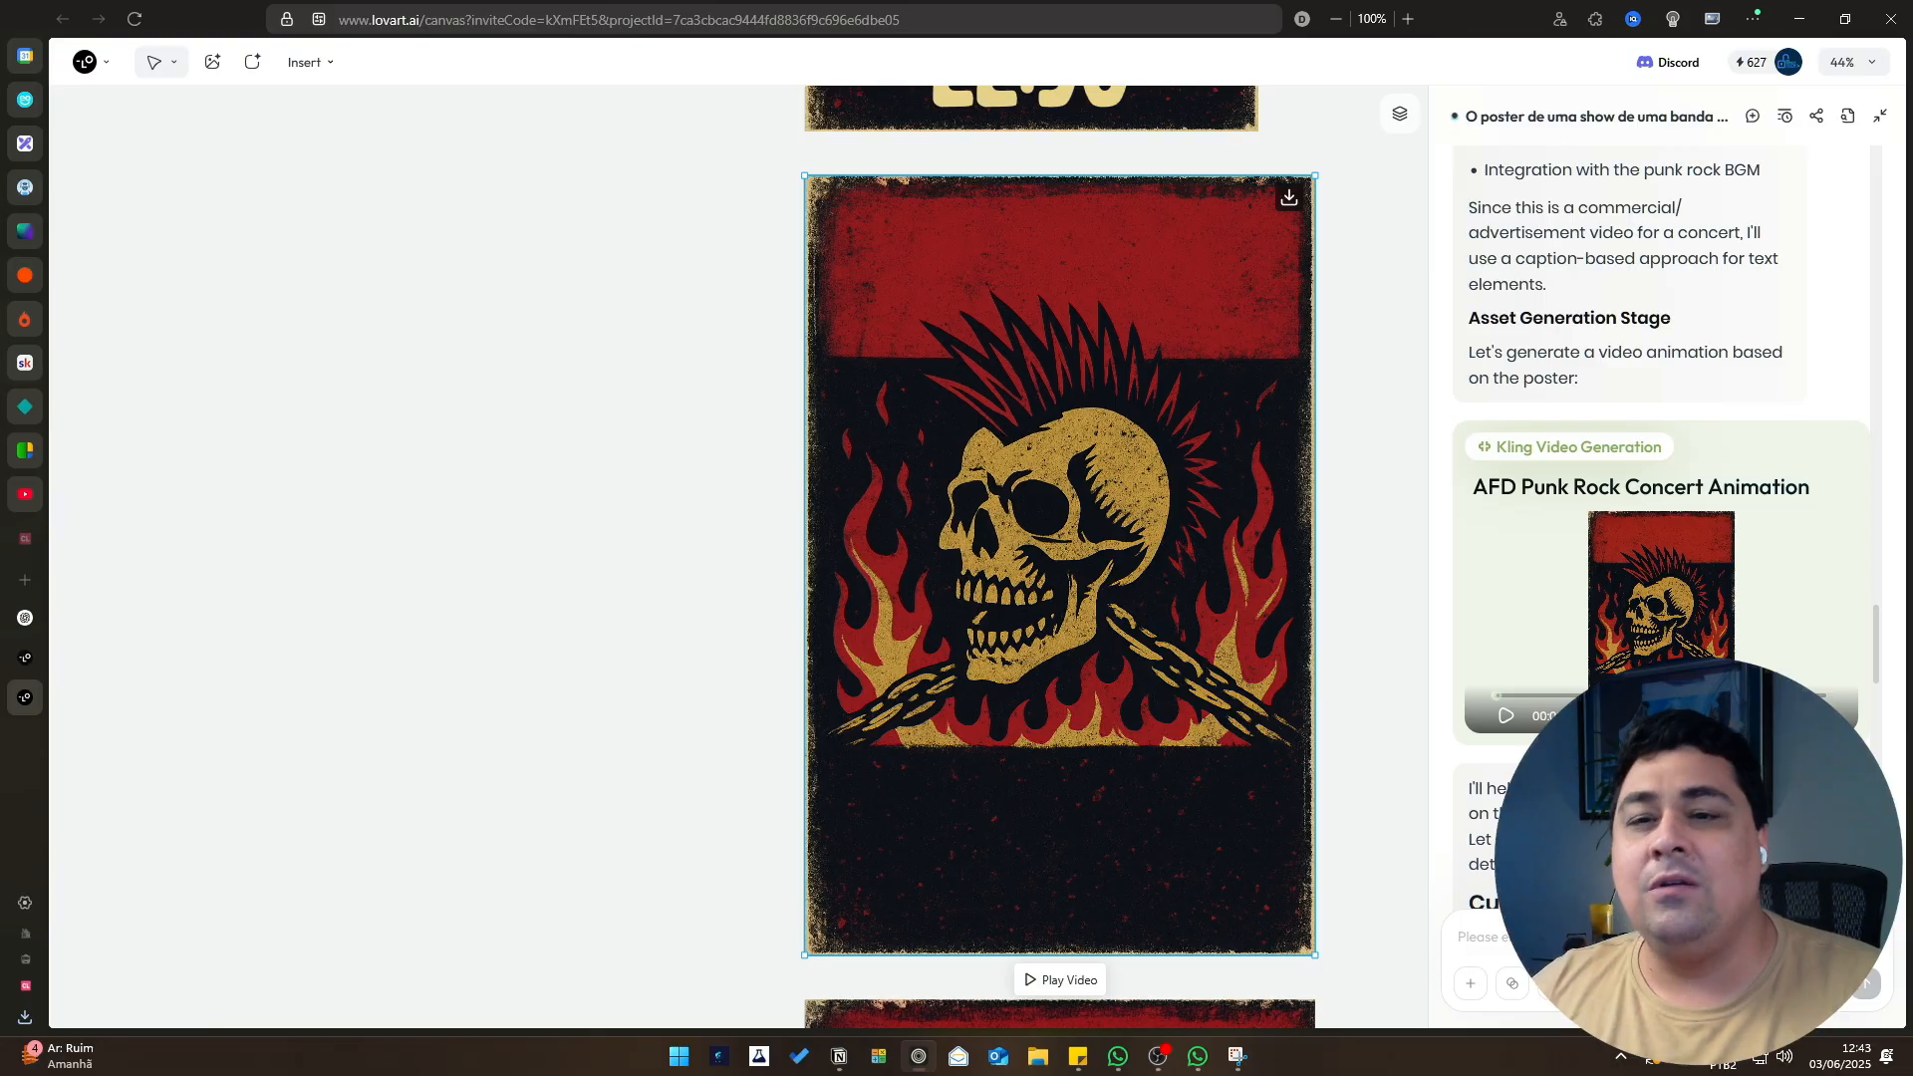
Play the generated voice narration in the chat and check it against the AFD poster's band name, date and time on the canvas.
scroll(1739, 644, "up", 2)
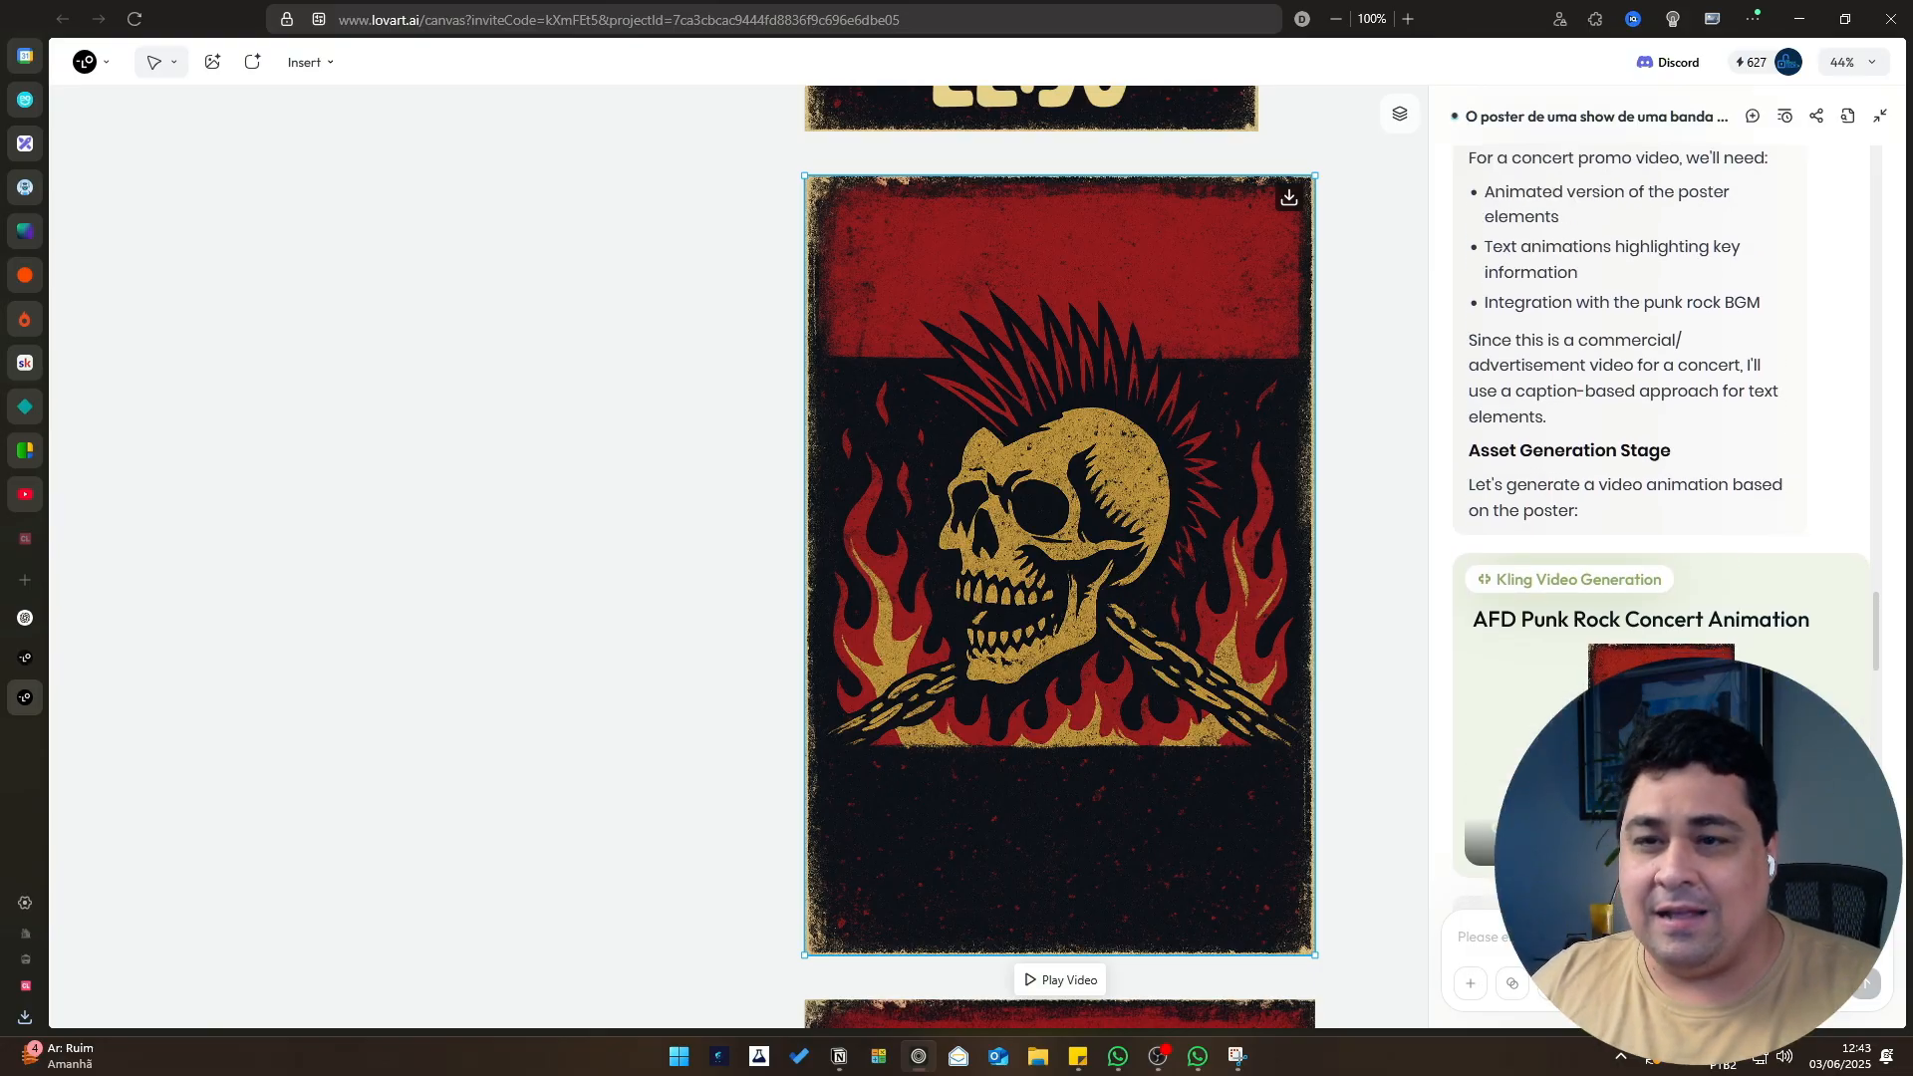
scroll(1738, 645, "down", 10)
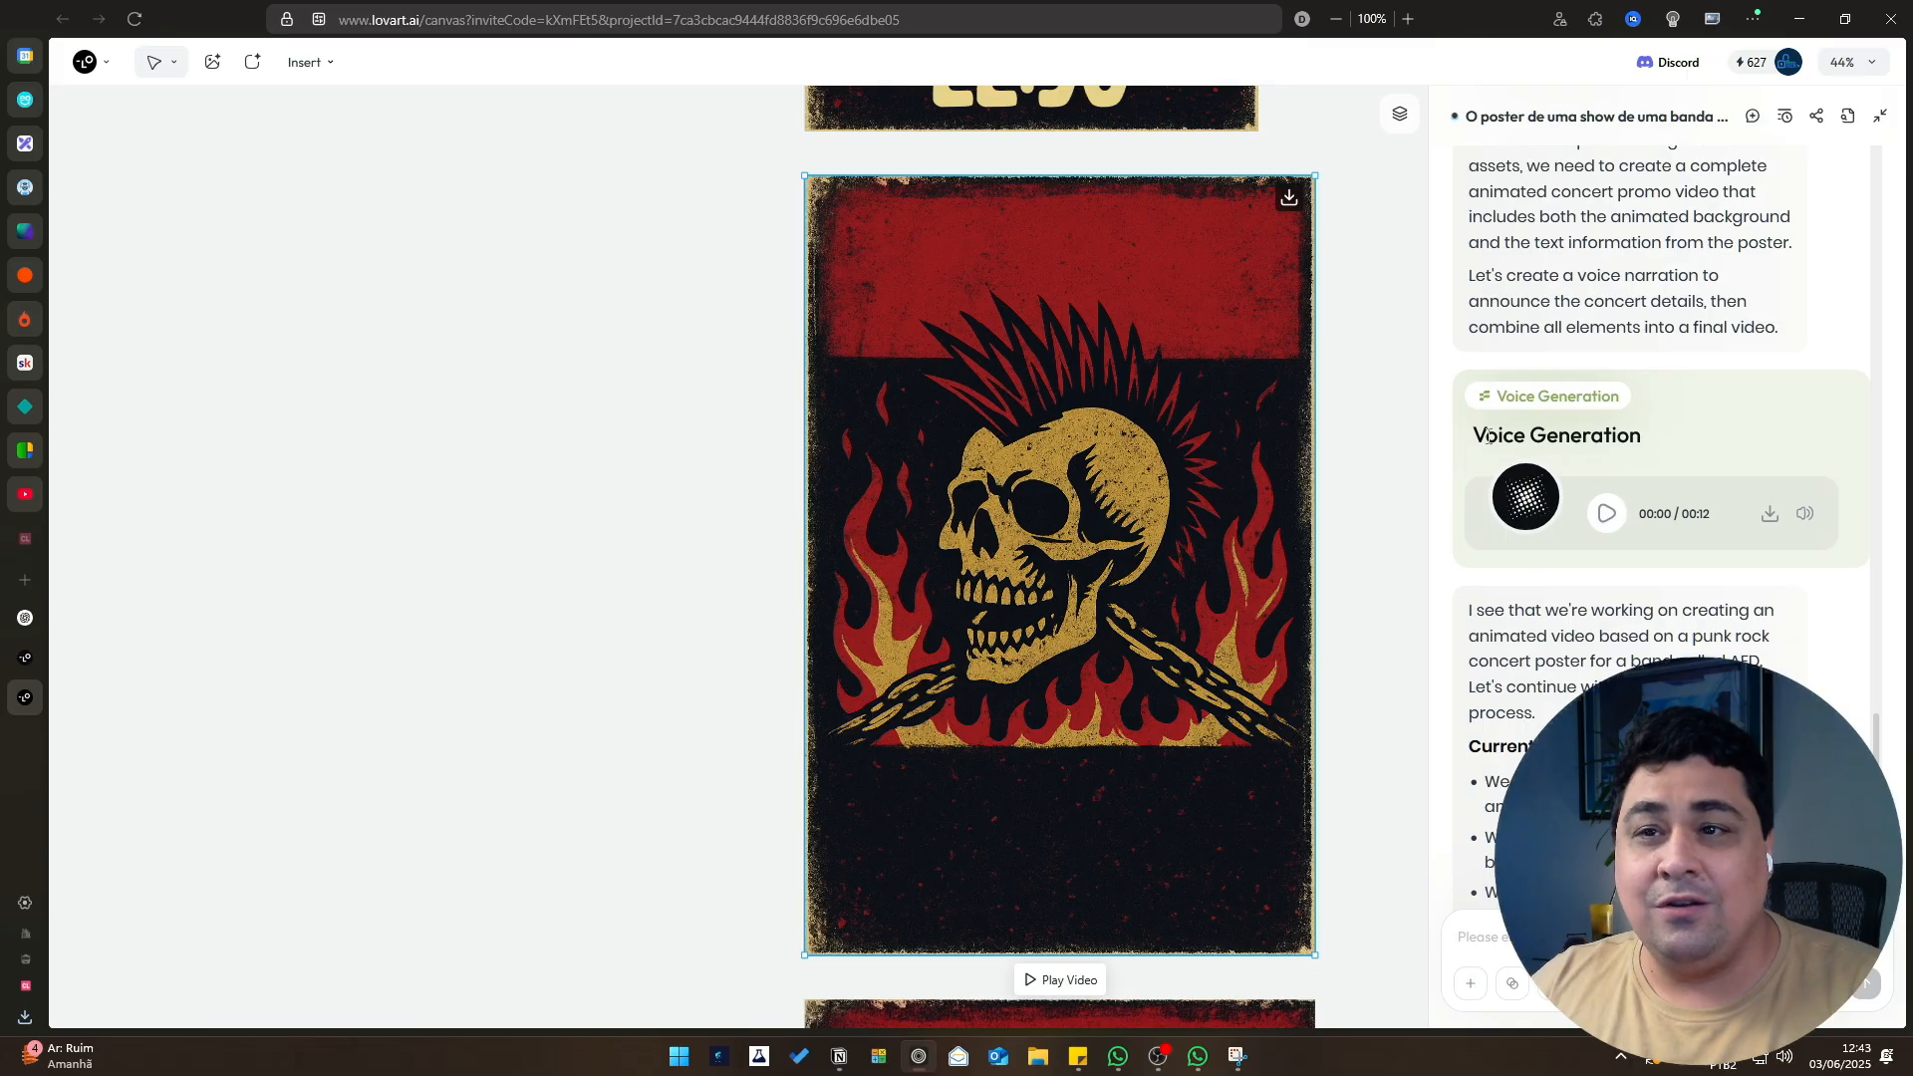
left_click_drag(1486, 436, 1662, 450)
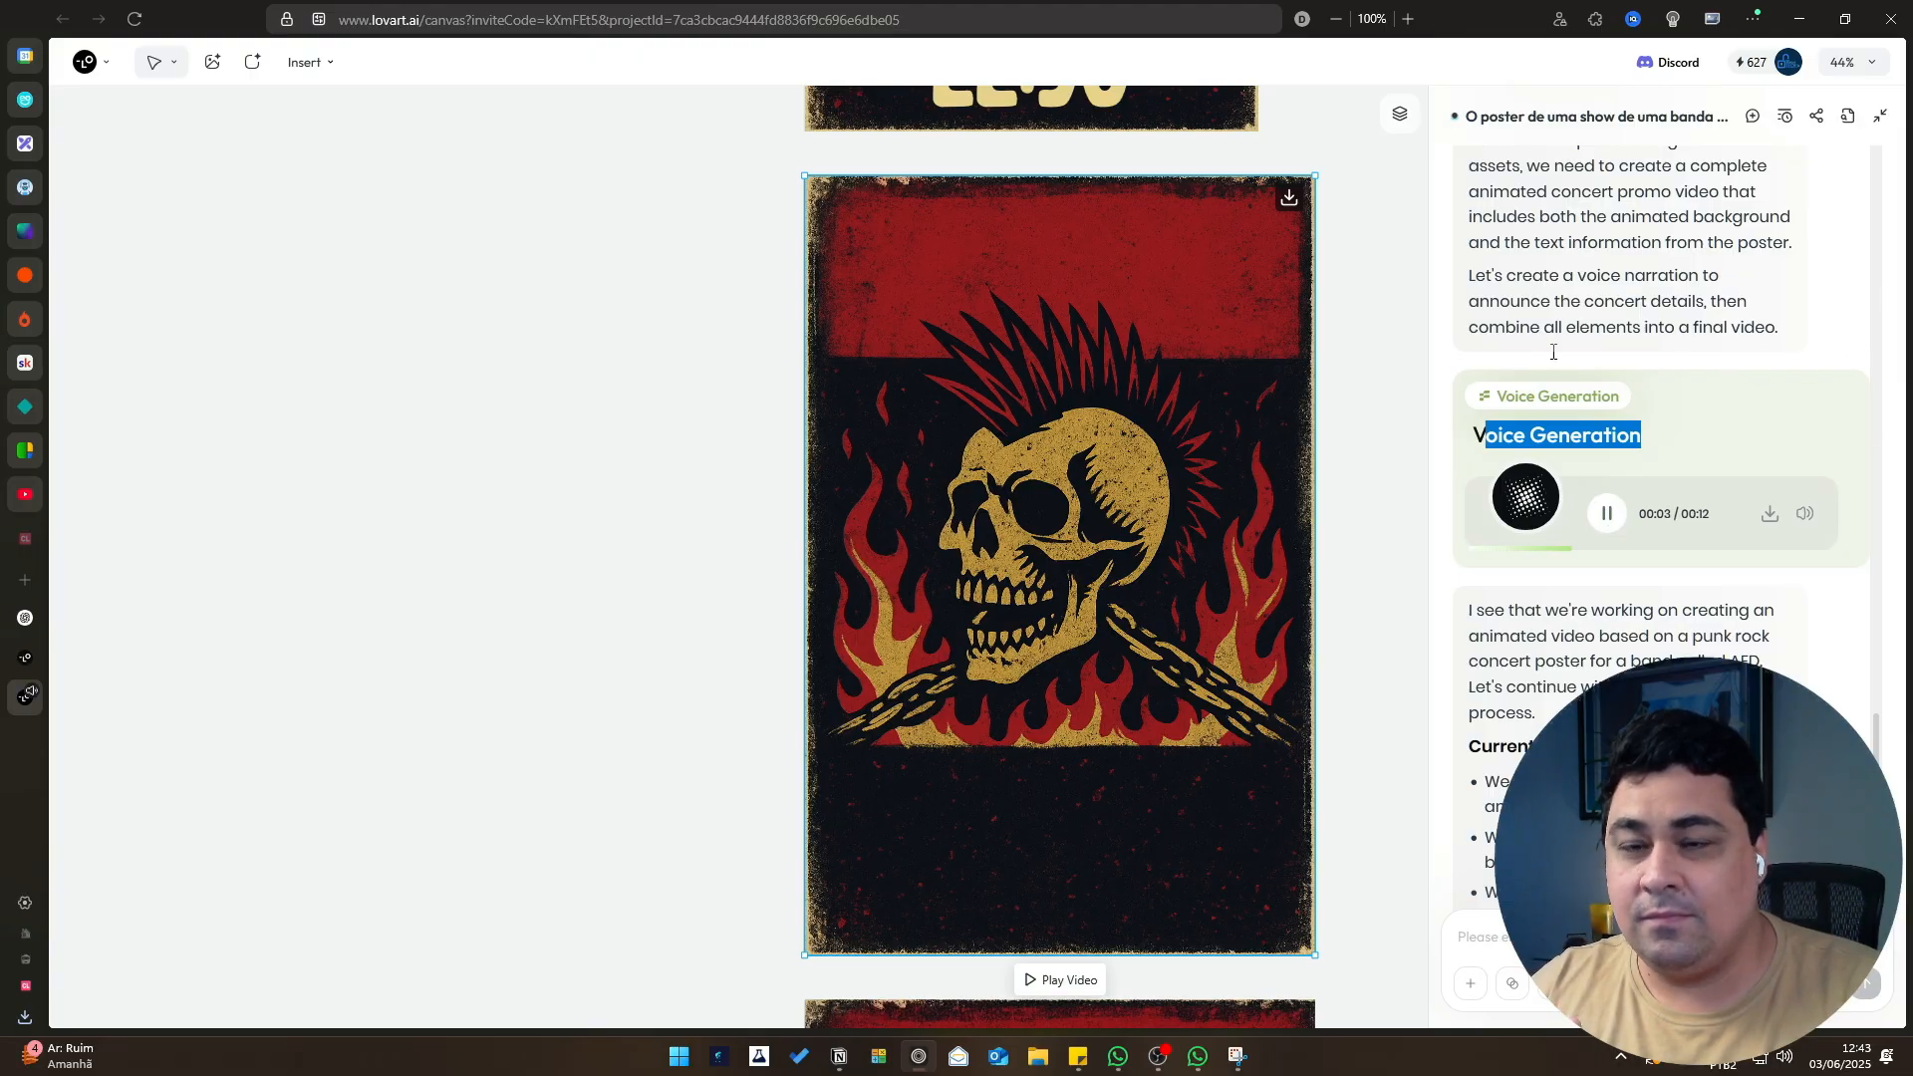
scroll(1365, 430, "up", 4)
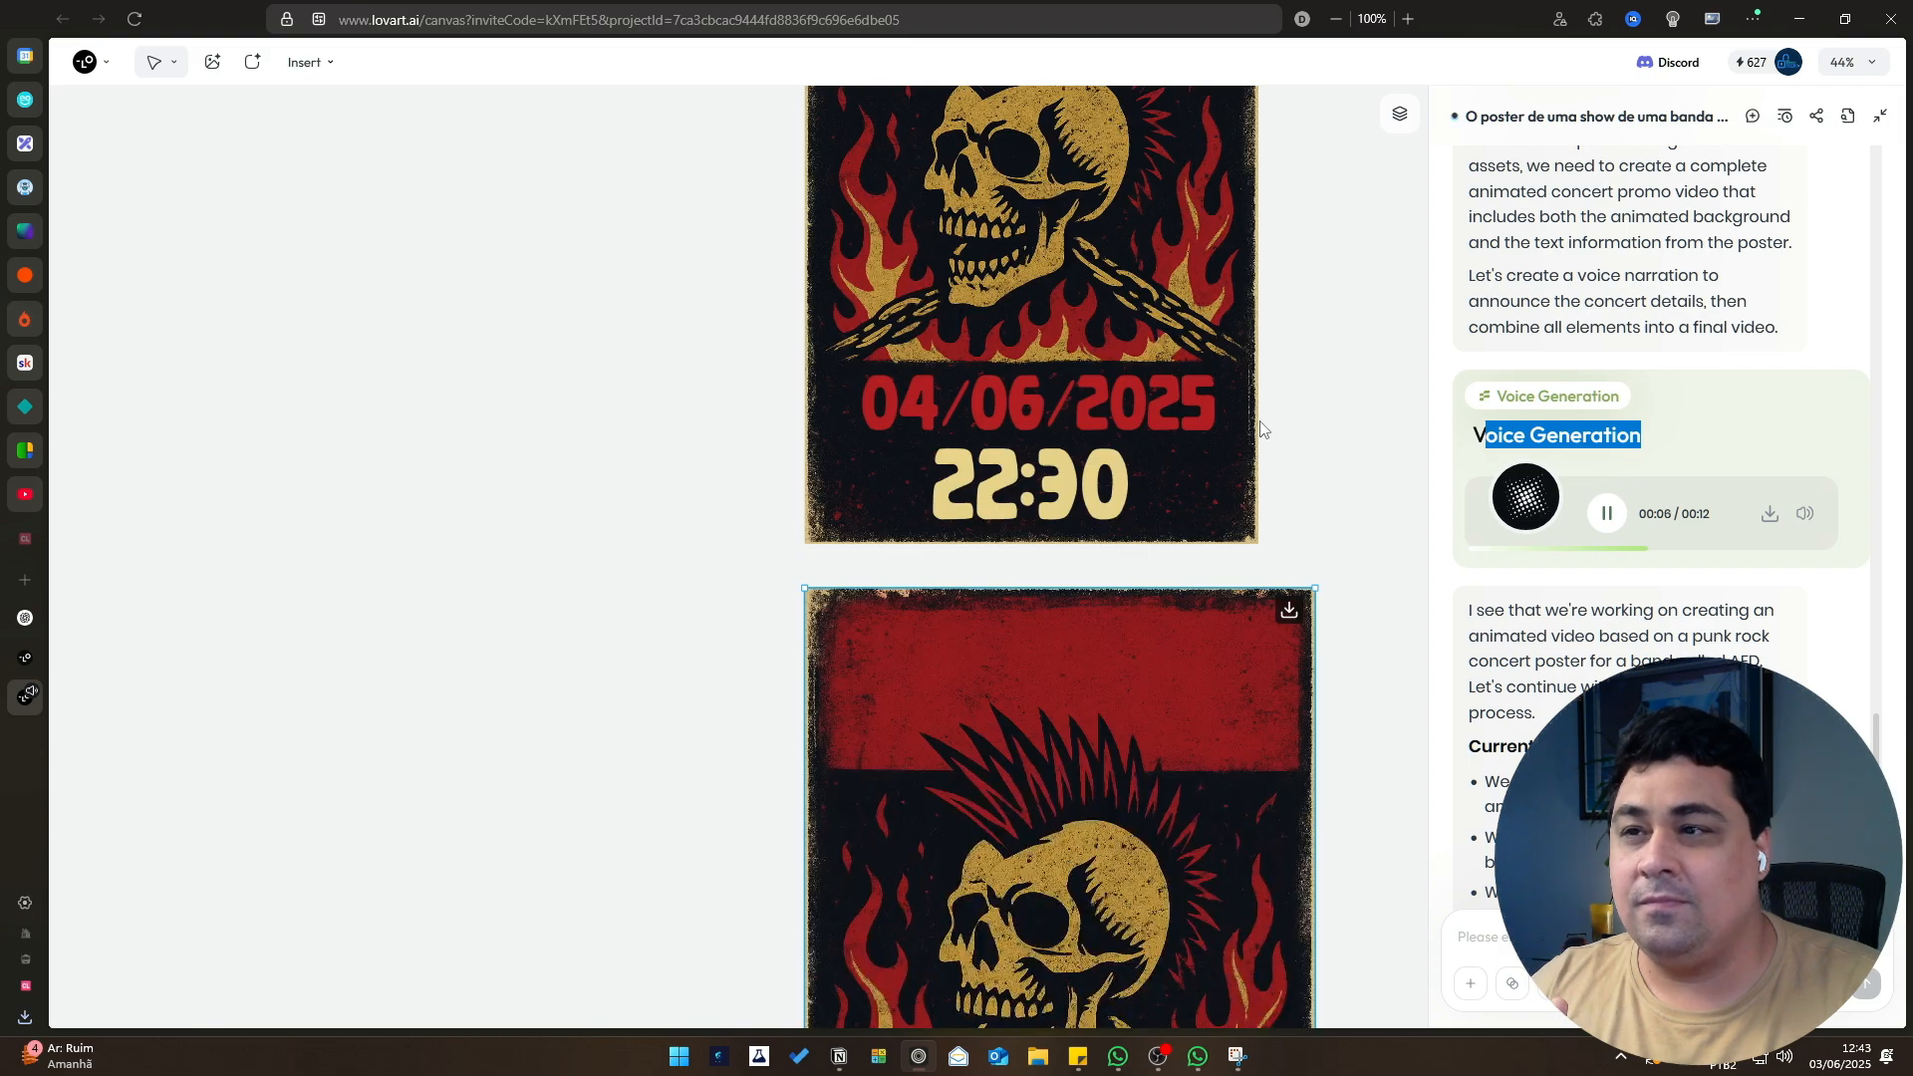
scroll(1175, 547, "up", 1)
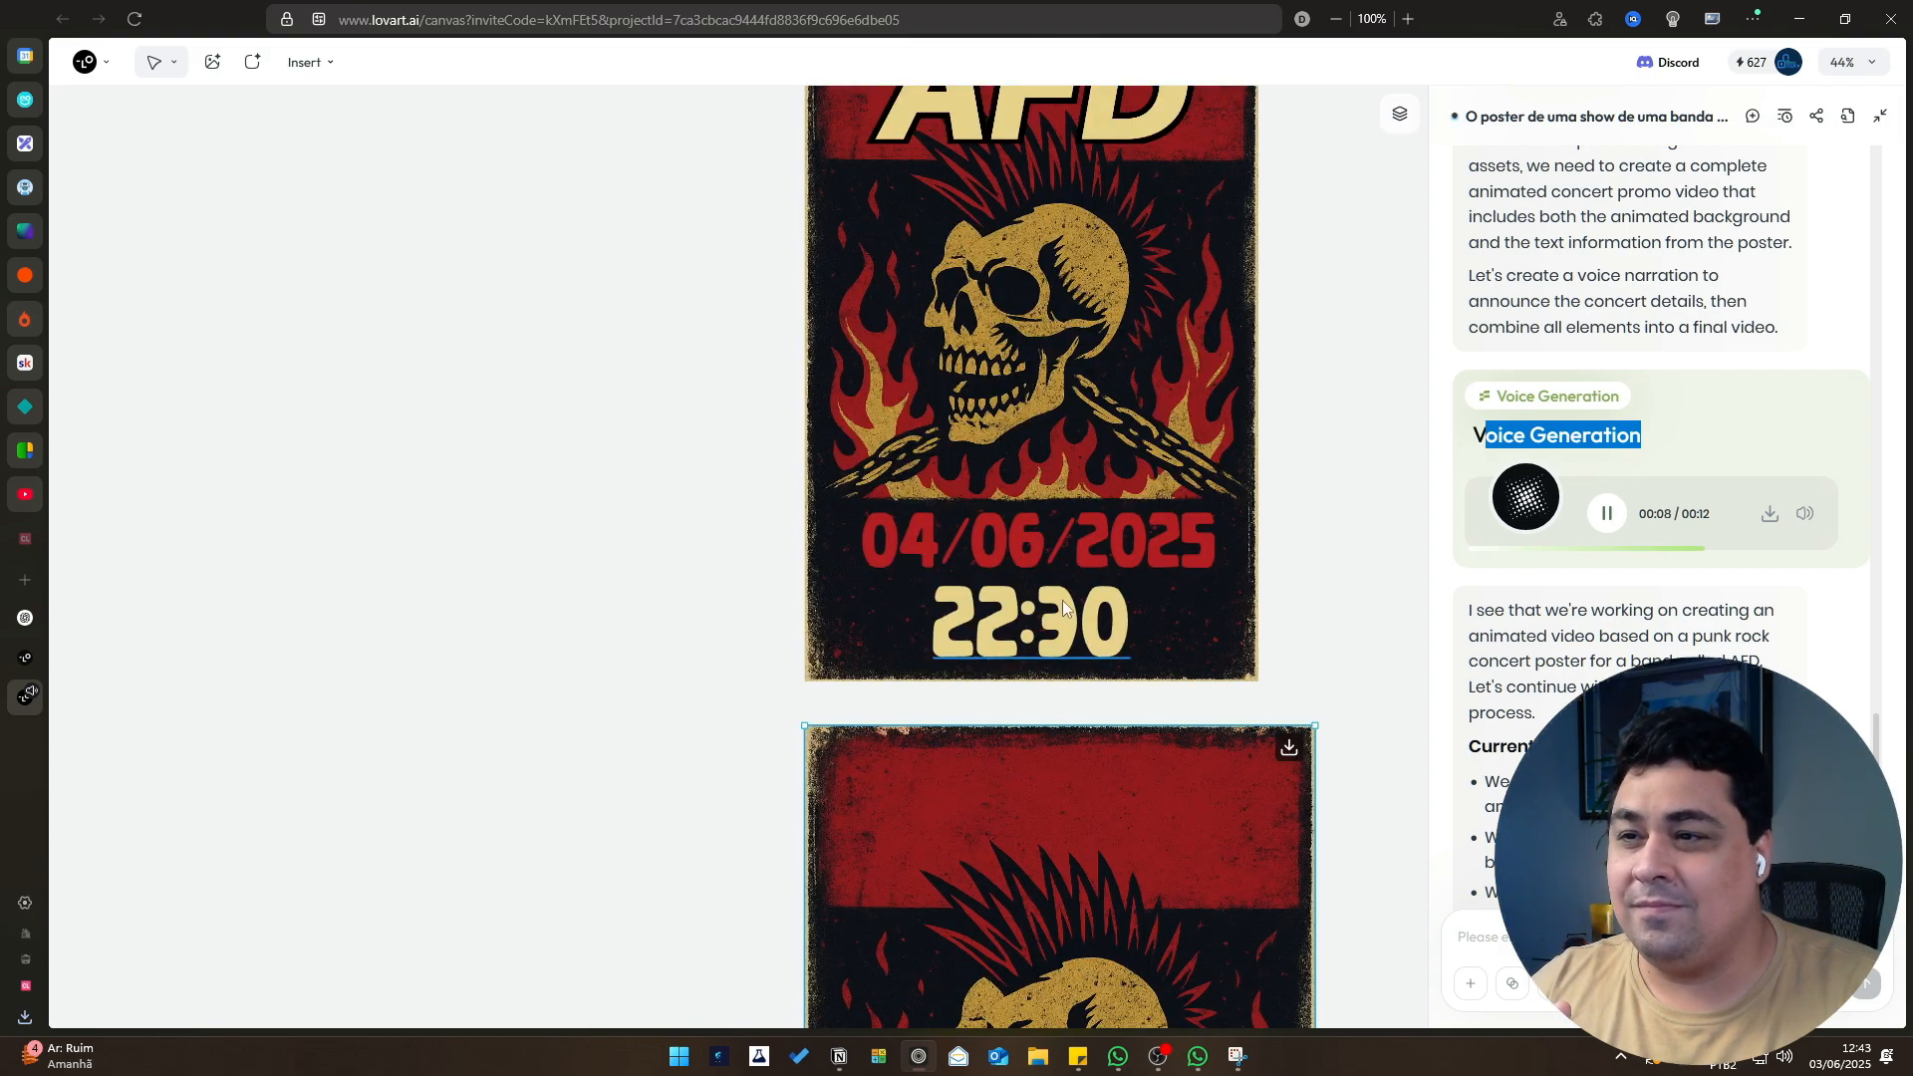
scroll(1268, 559, "up", 2)
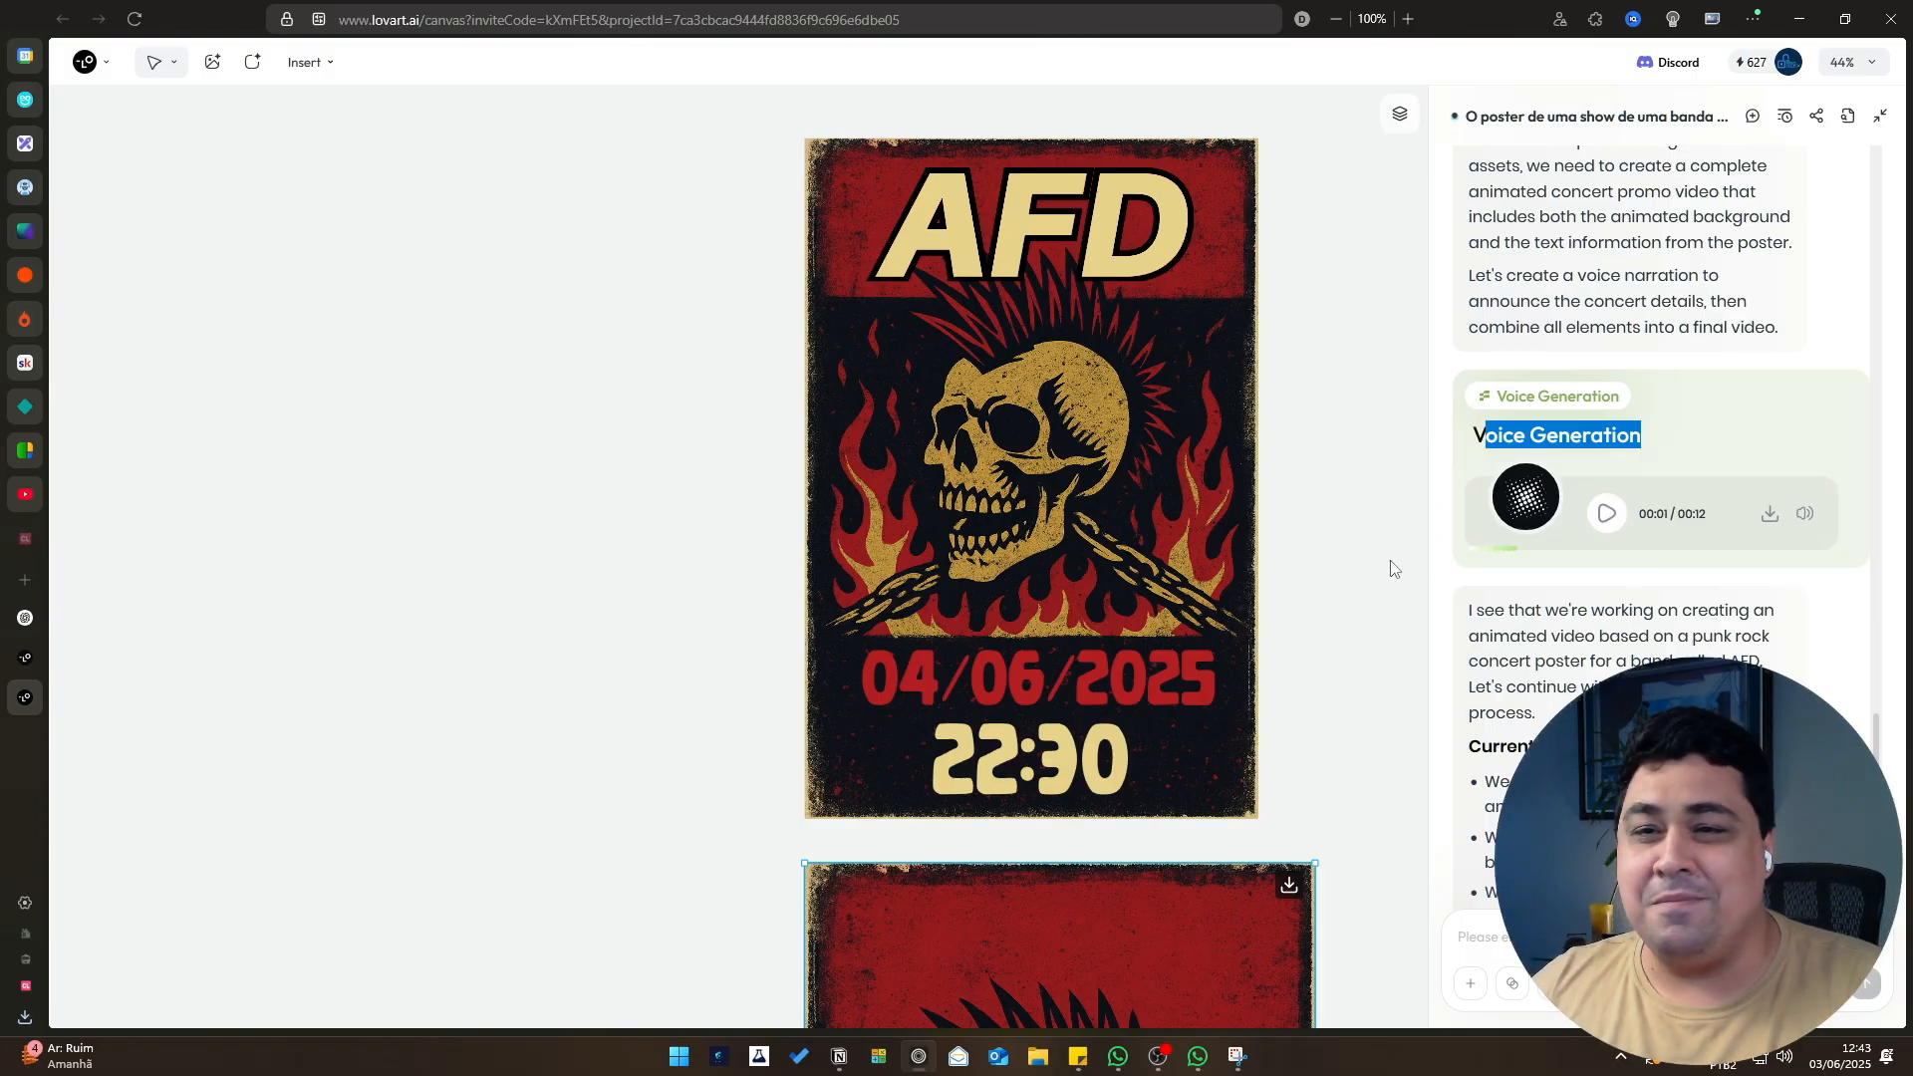
scroll(1403, 551, "down", 1)
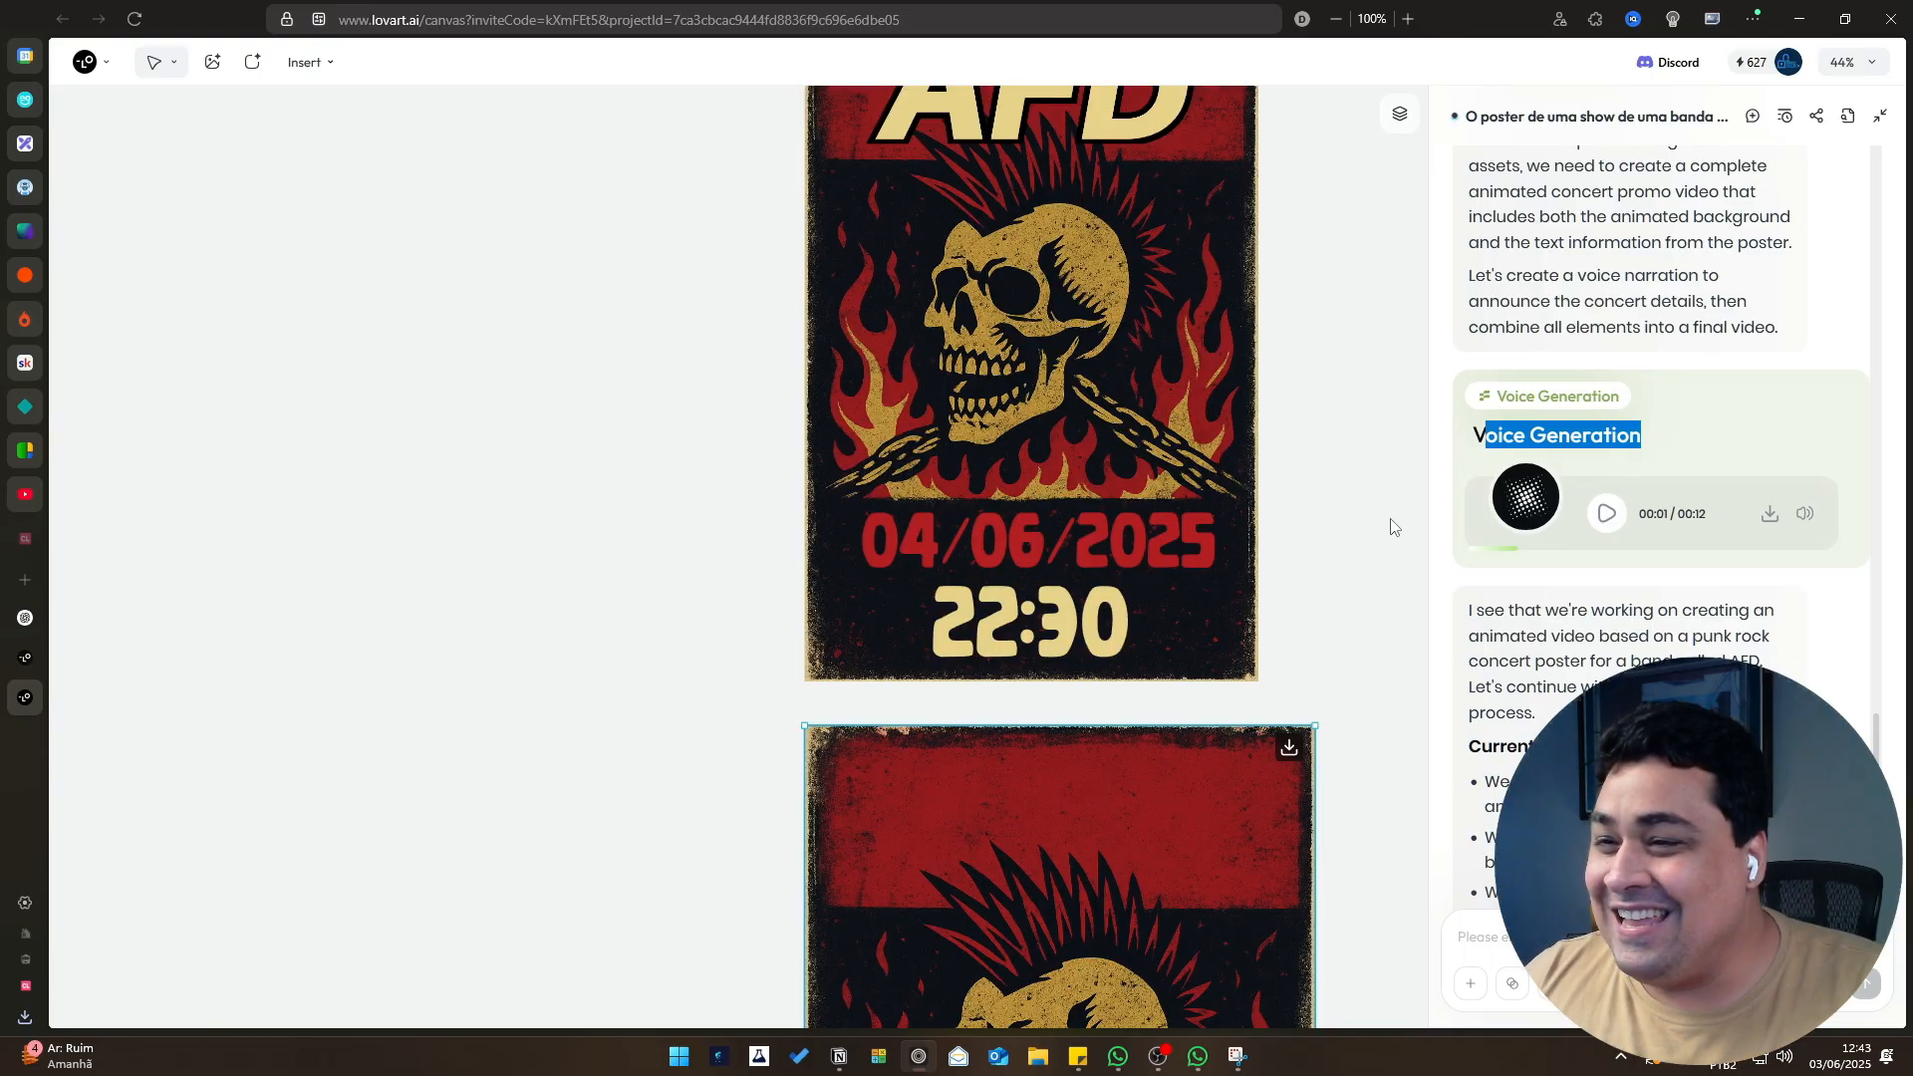
scroll(1389, 561, "up", 2)
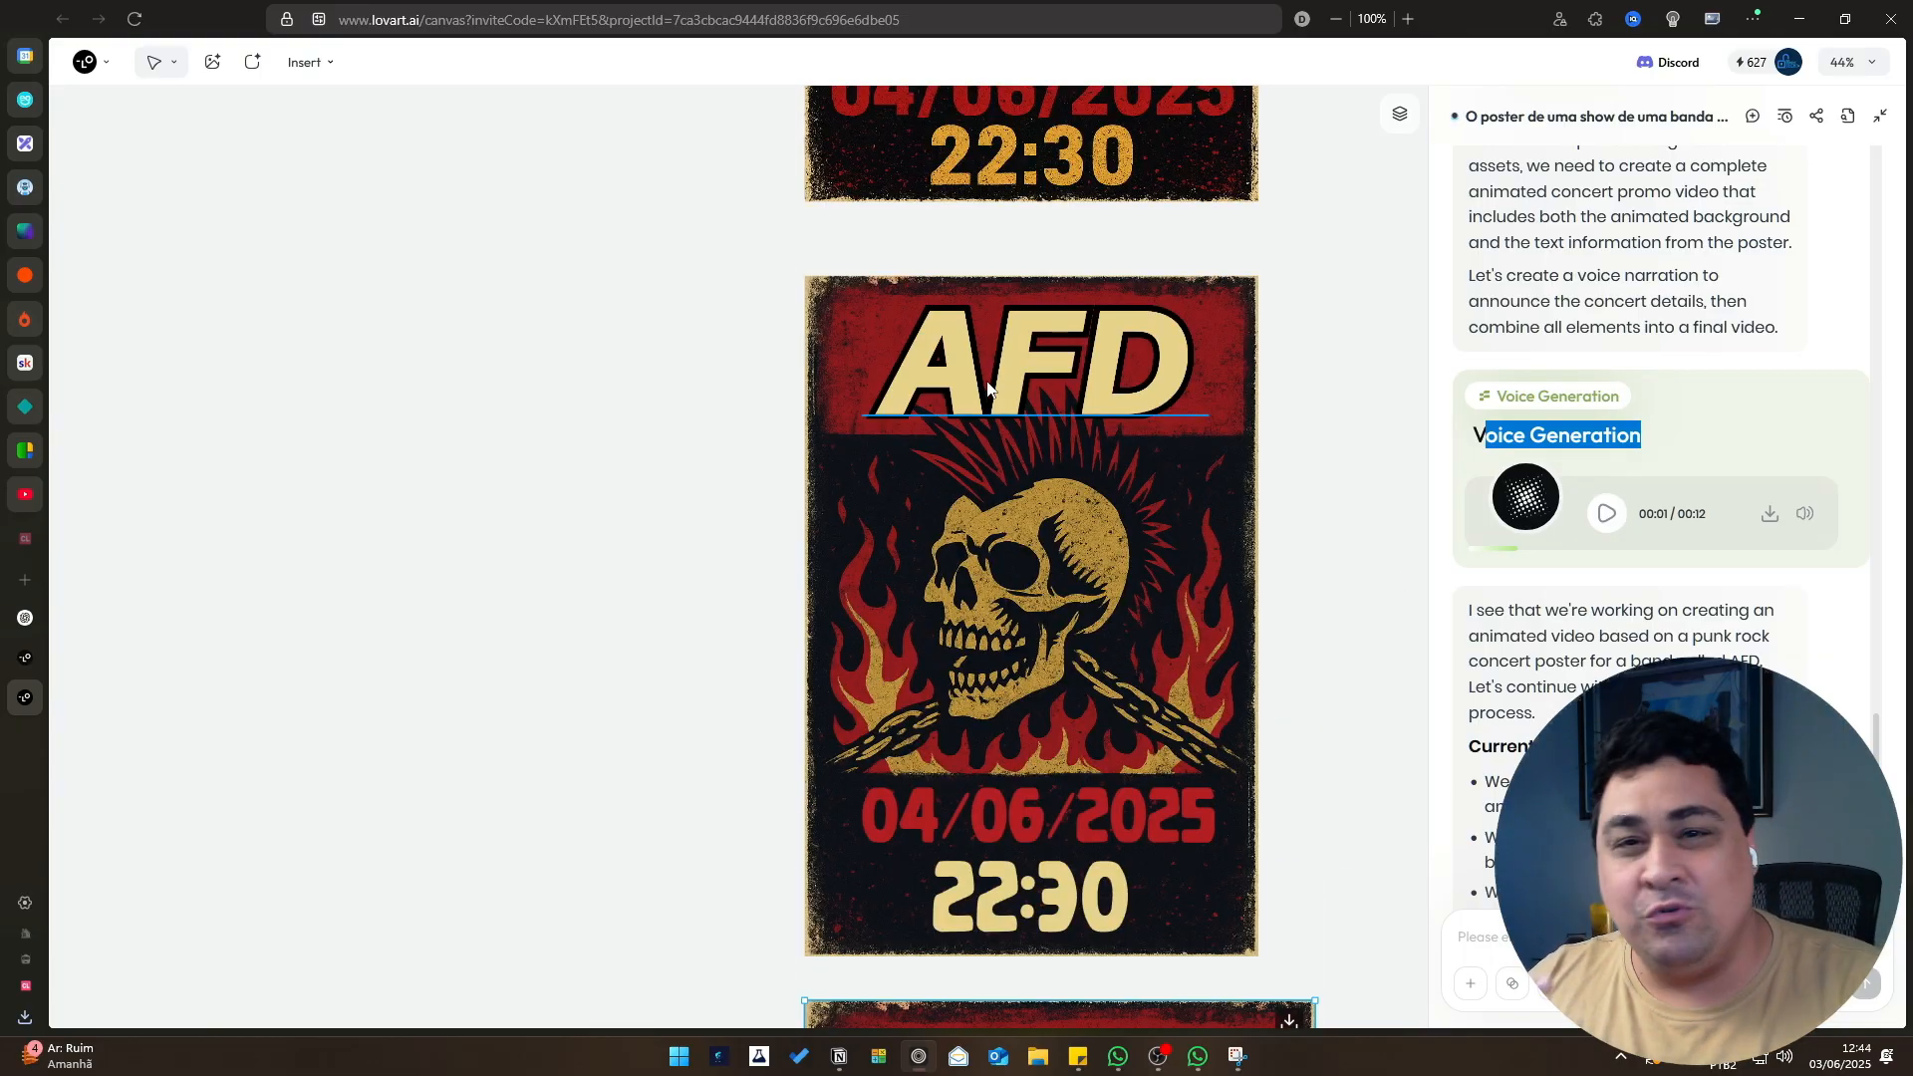
scroll(1050, 379, "down", 1)
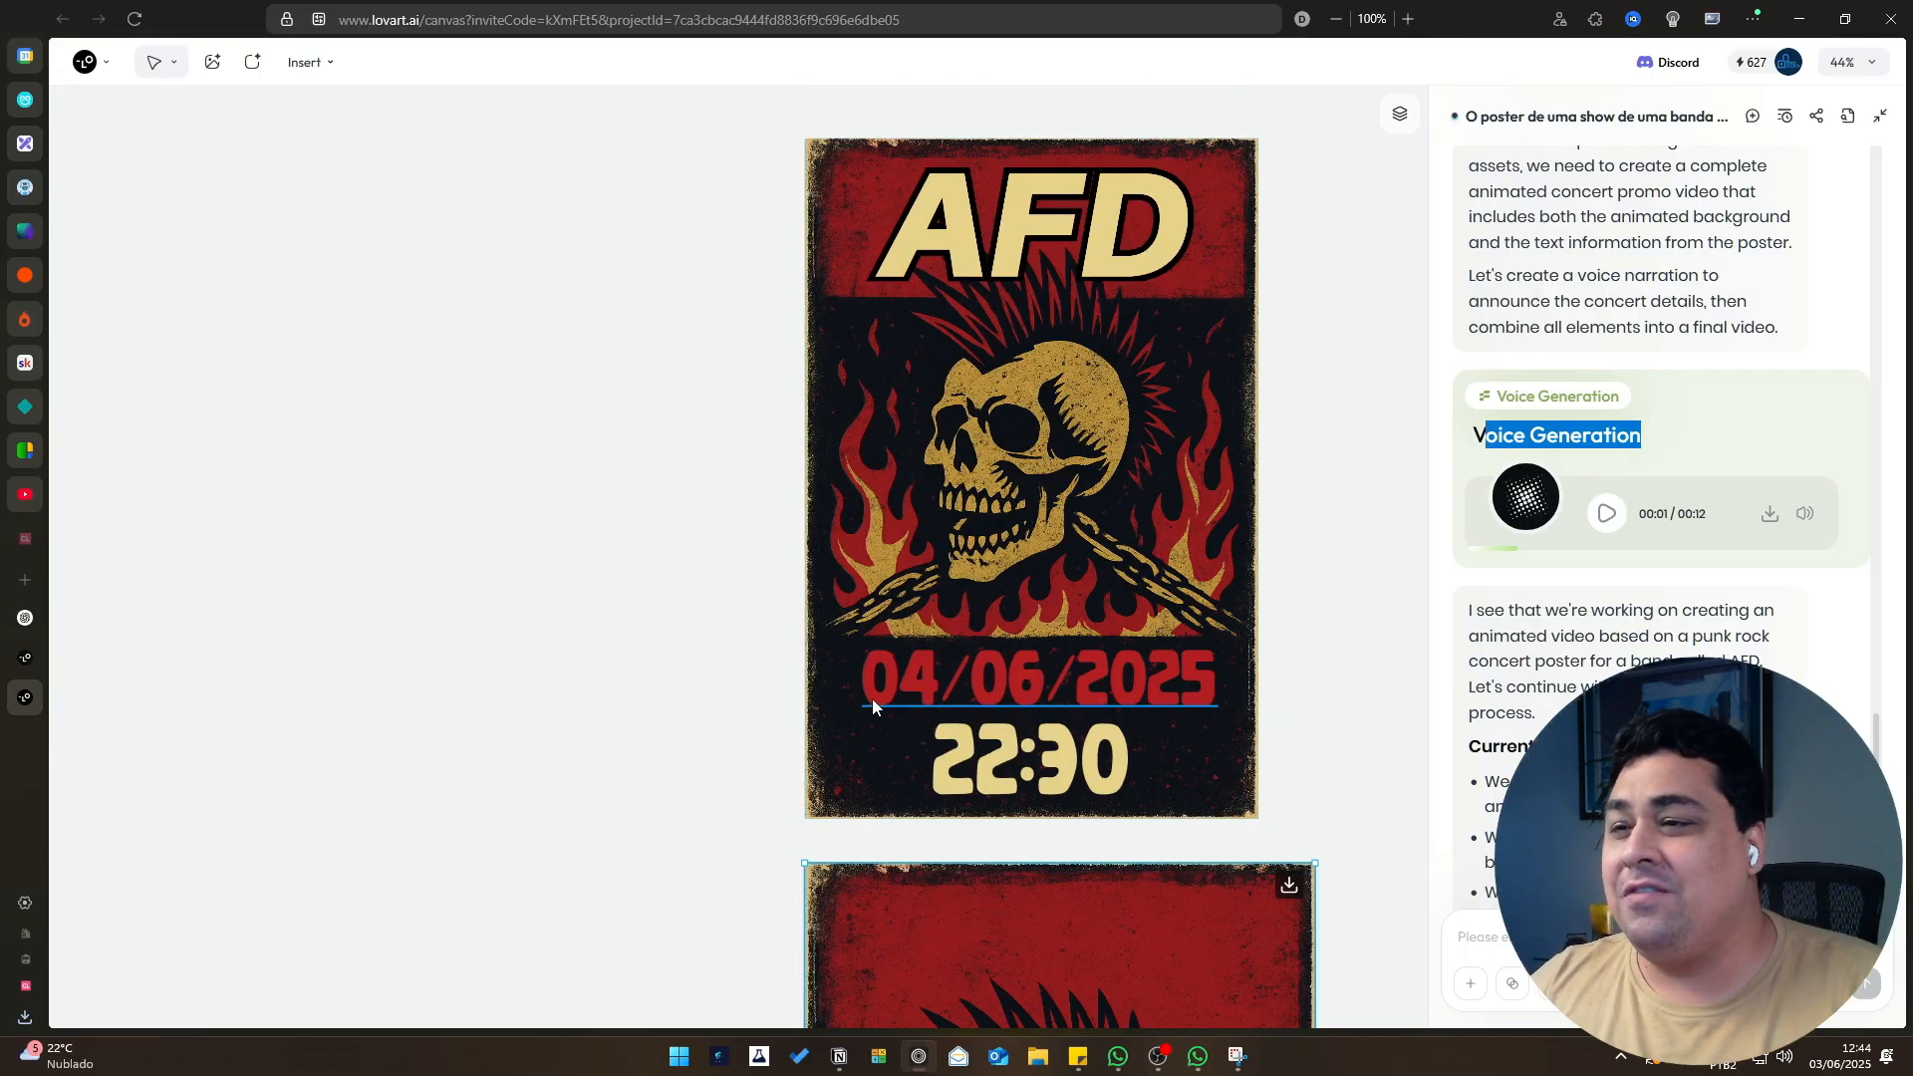
scroll(1088, 681, "down", 1)
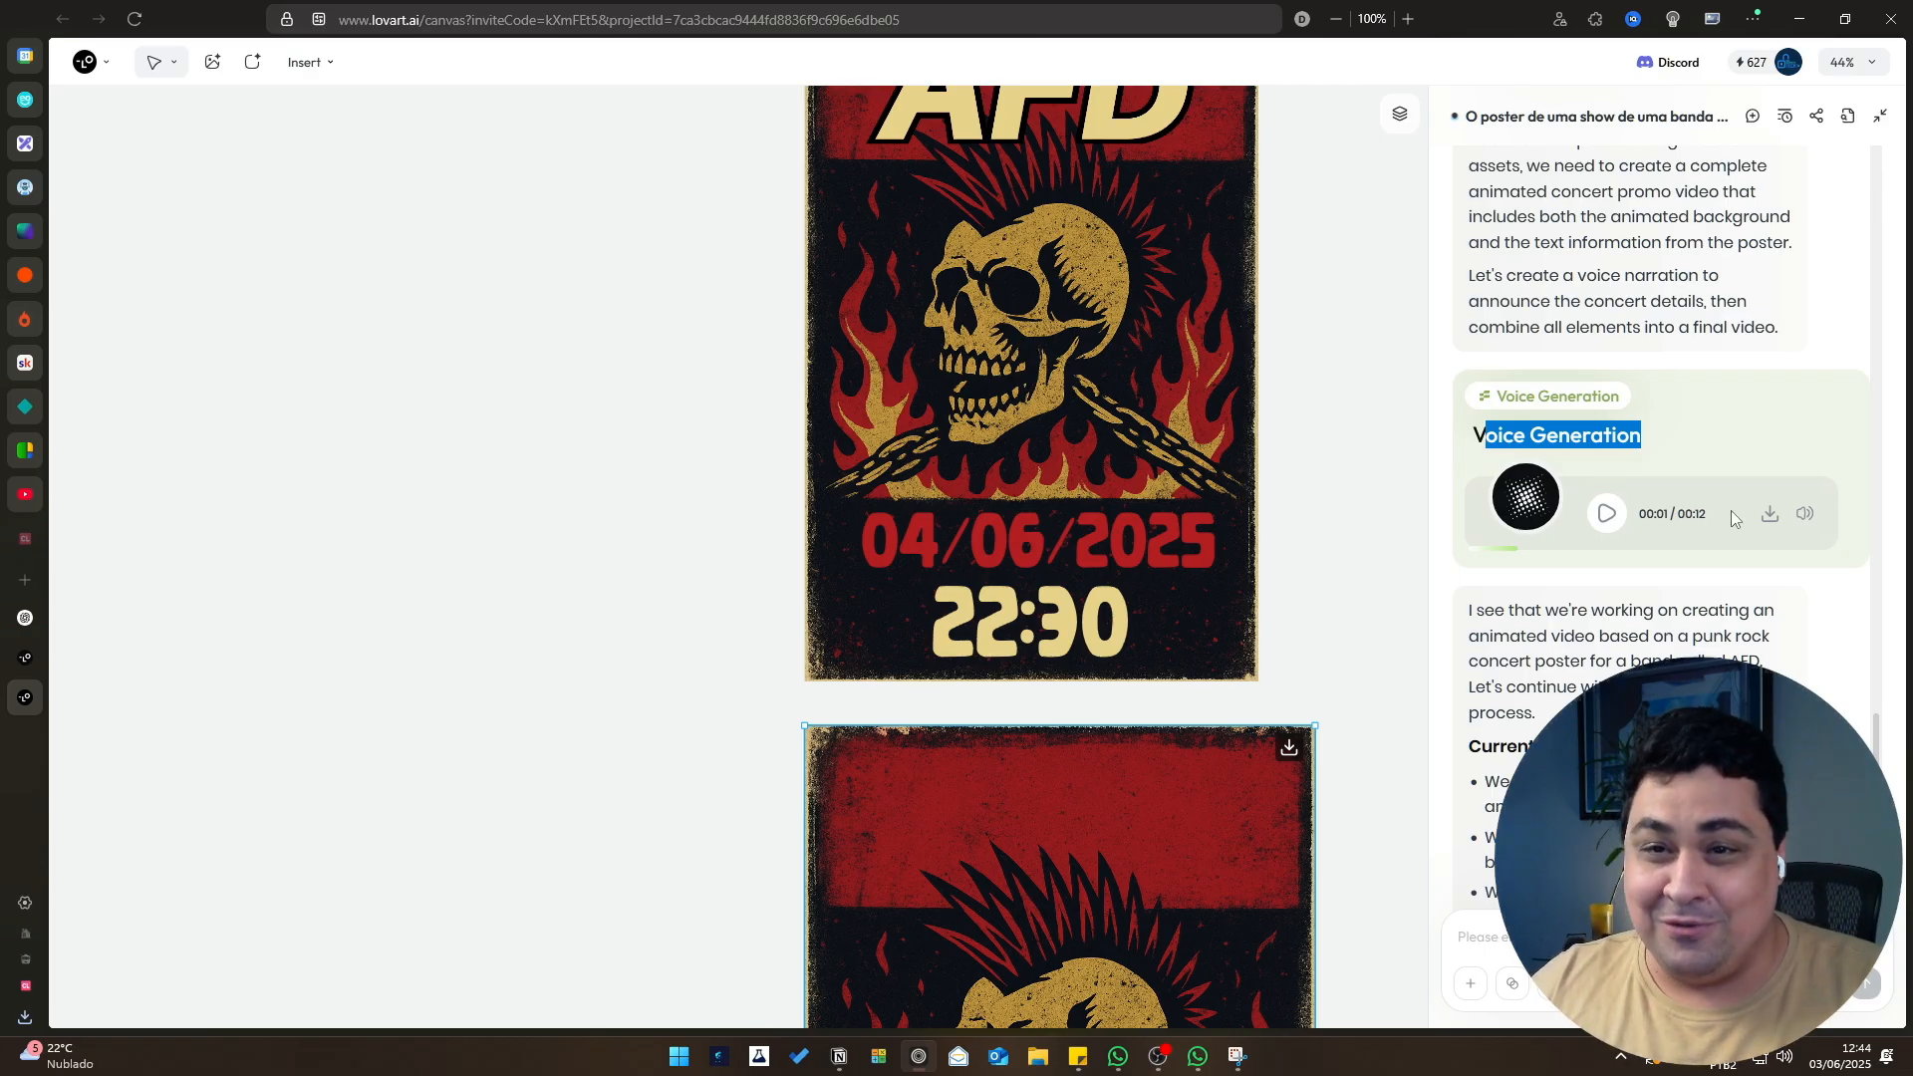
Review the chat from the background music and Kling animation through the next steps analysis to the Video Clipper's "AFD Punk Rock Concert Promo".
scroll(1765, 525, "down", 5)
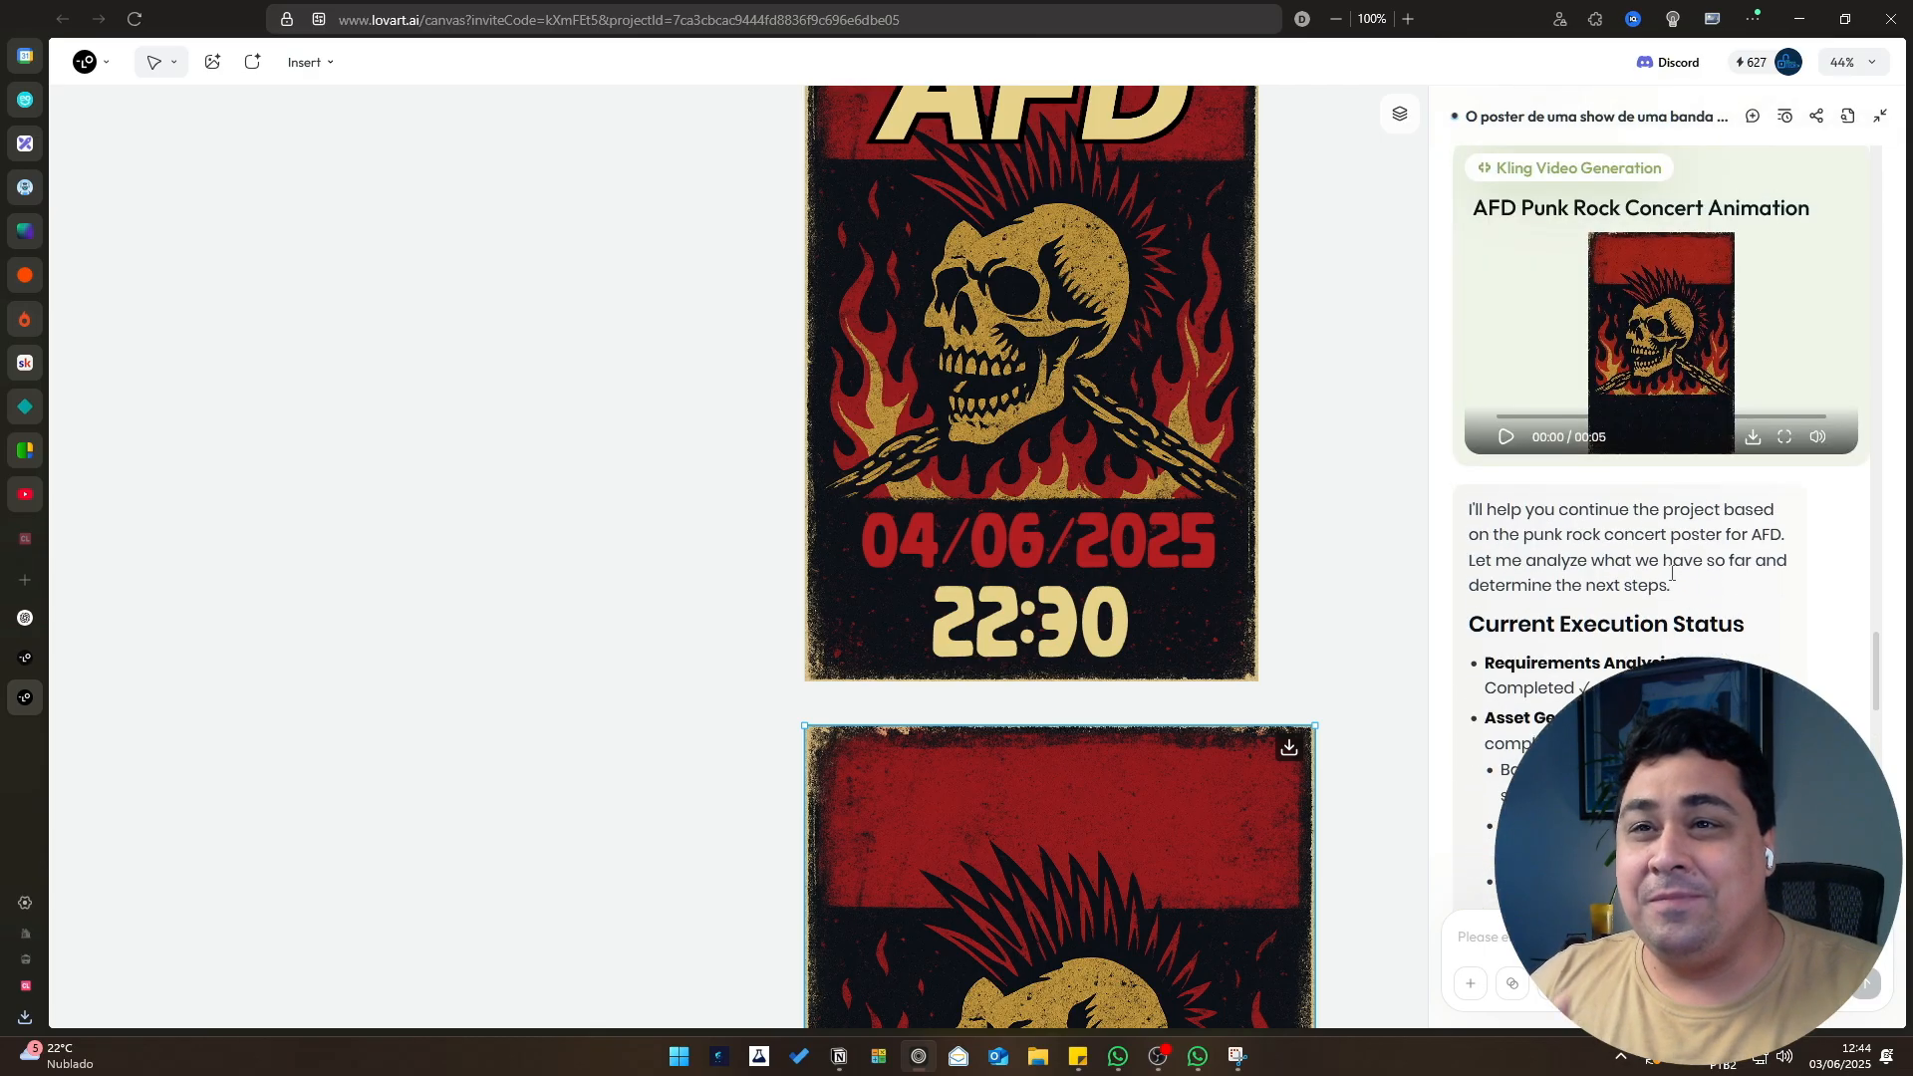
scroll(1744, 548, "up", 10)
scroll(1705, 564, "down", 3)
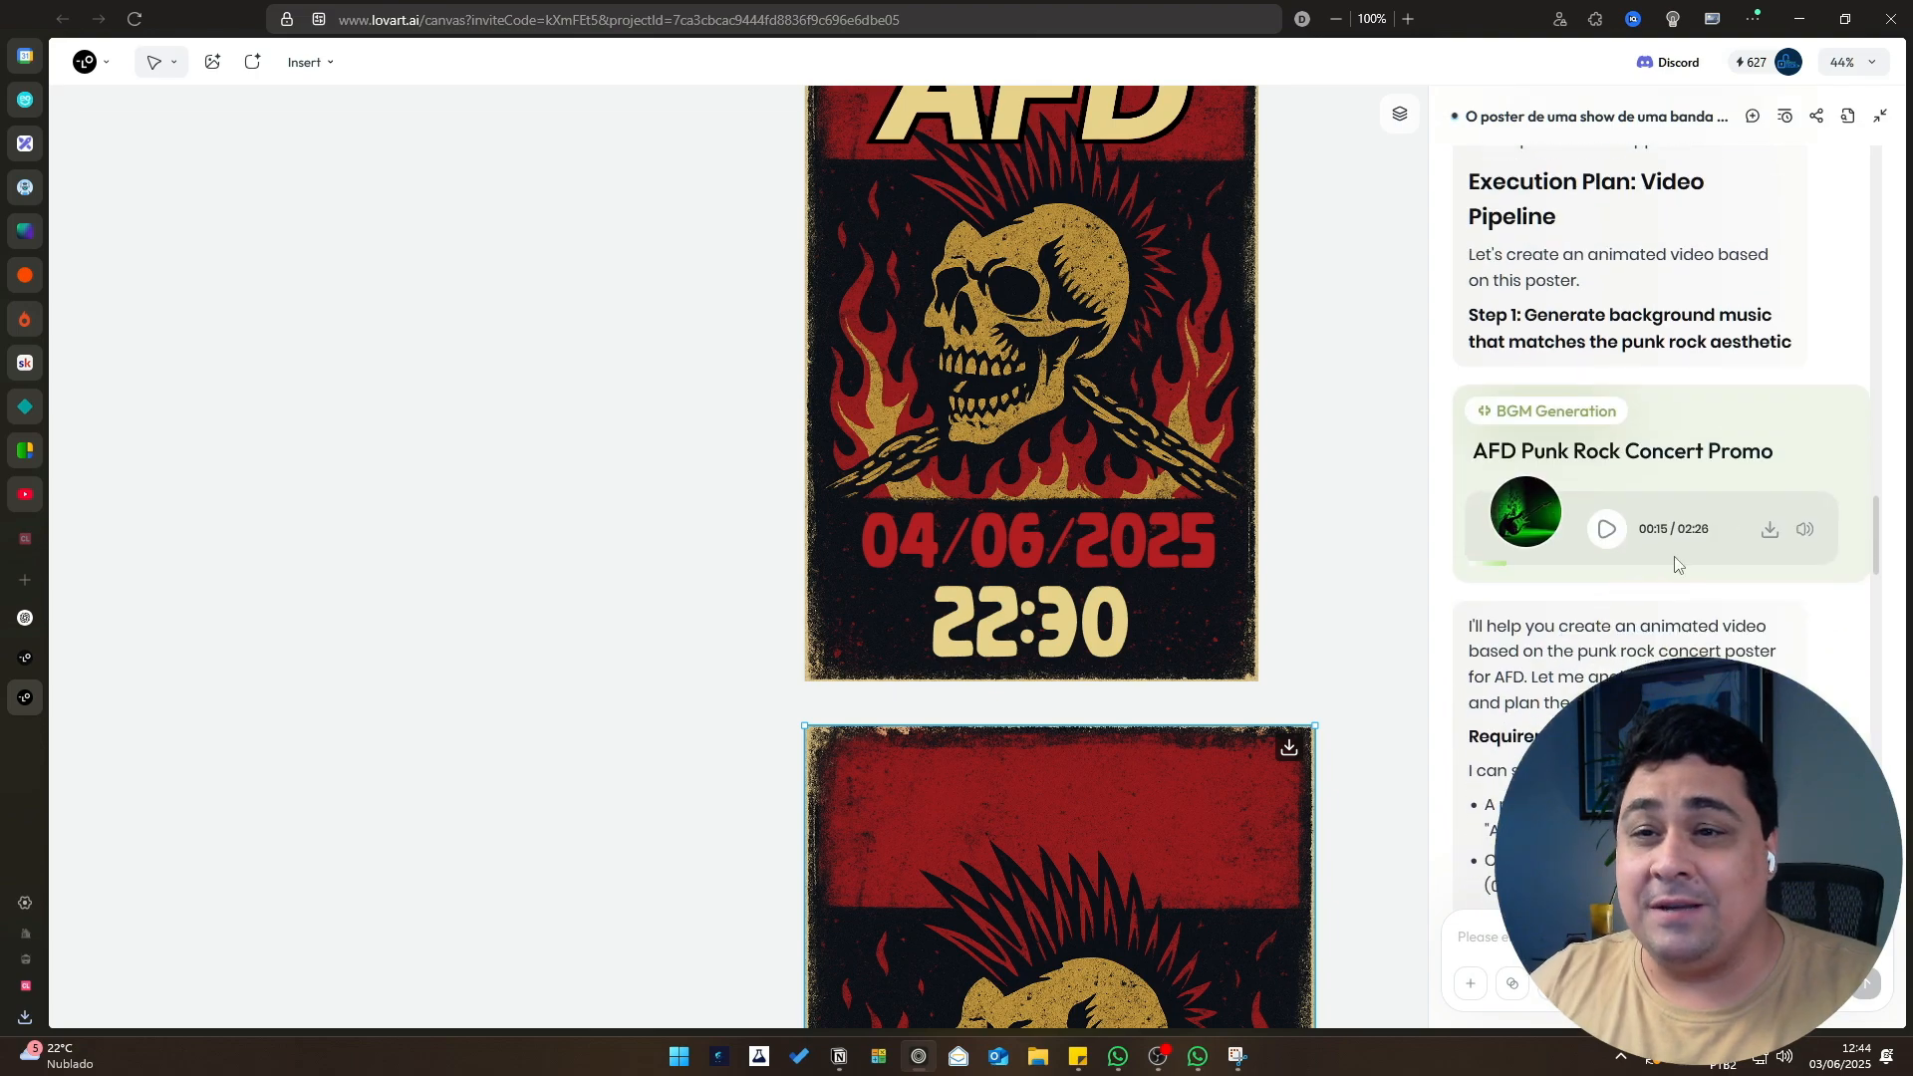
scroll(1670, 546, "down", 2)
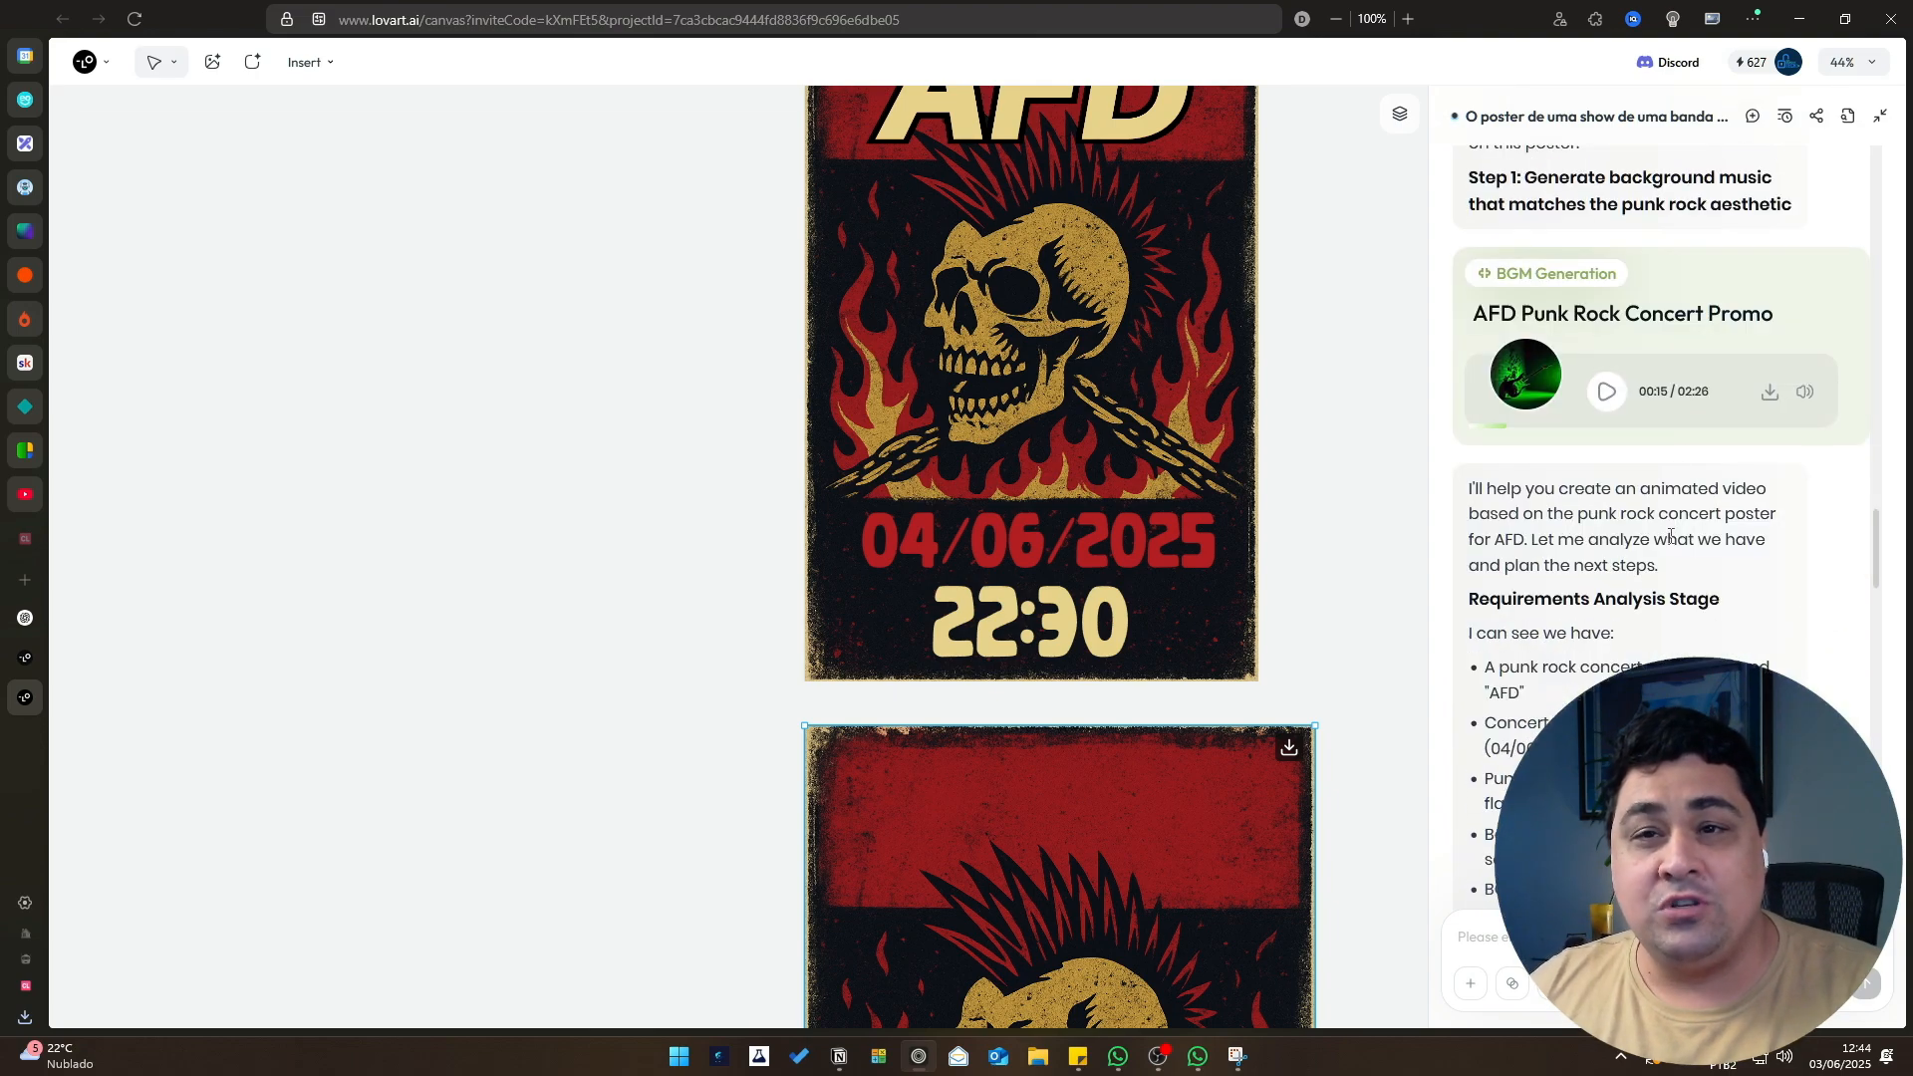
scroll(1694, 518, "down", 20)
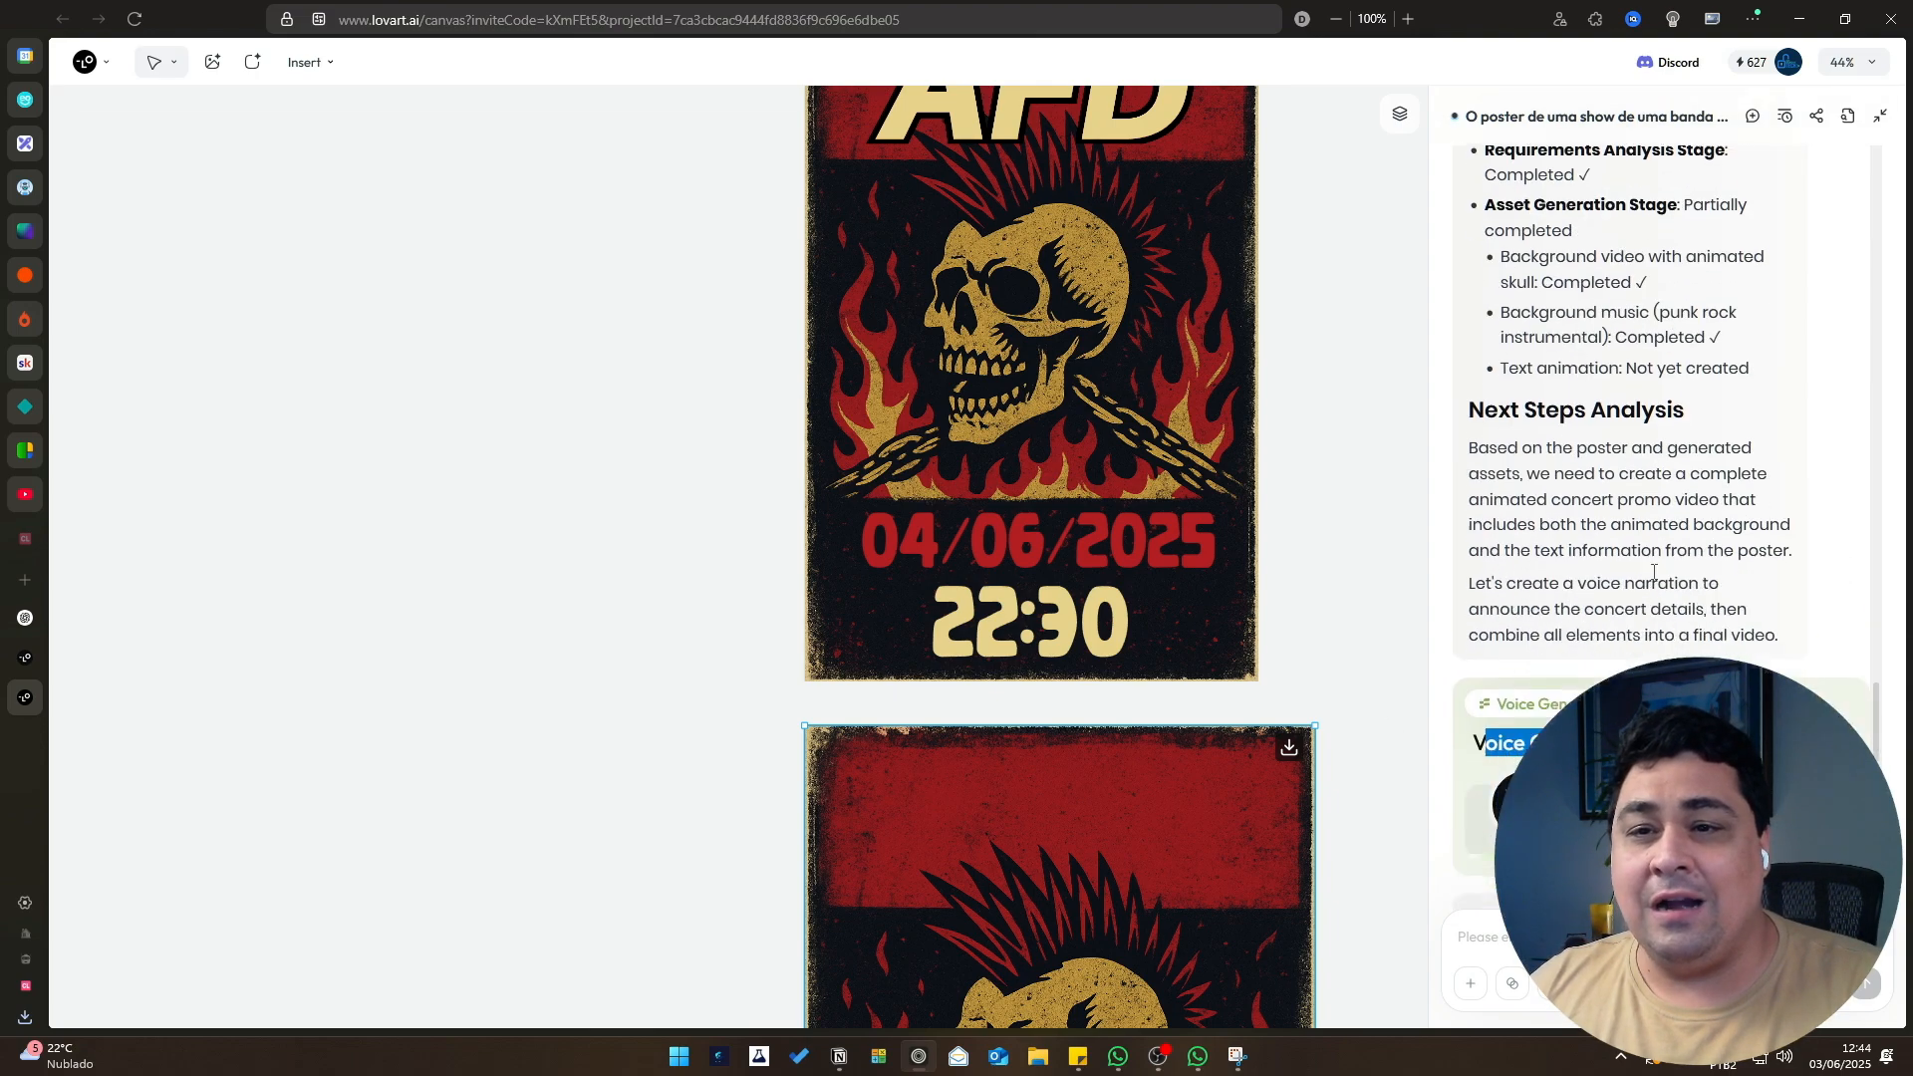
scroll(1626, 613, "down", 2)
scroll(1717, 559, "up", 5)
scroll(1734, 529, "down", 12)
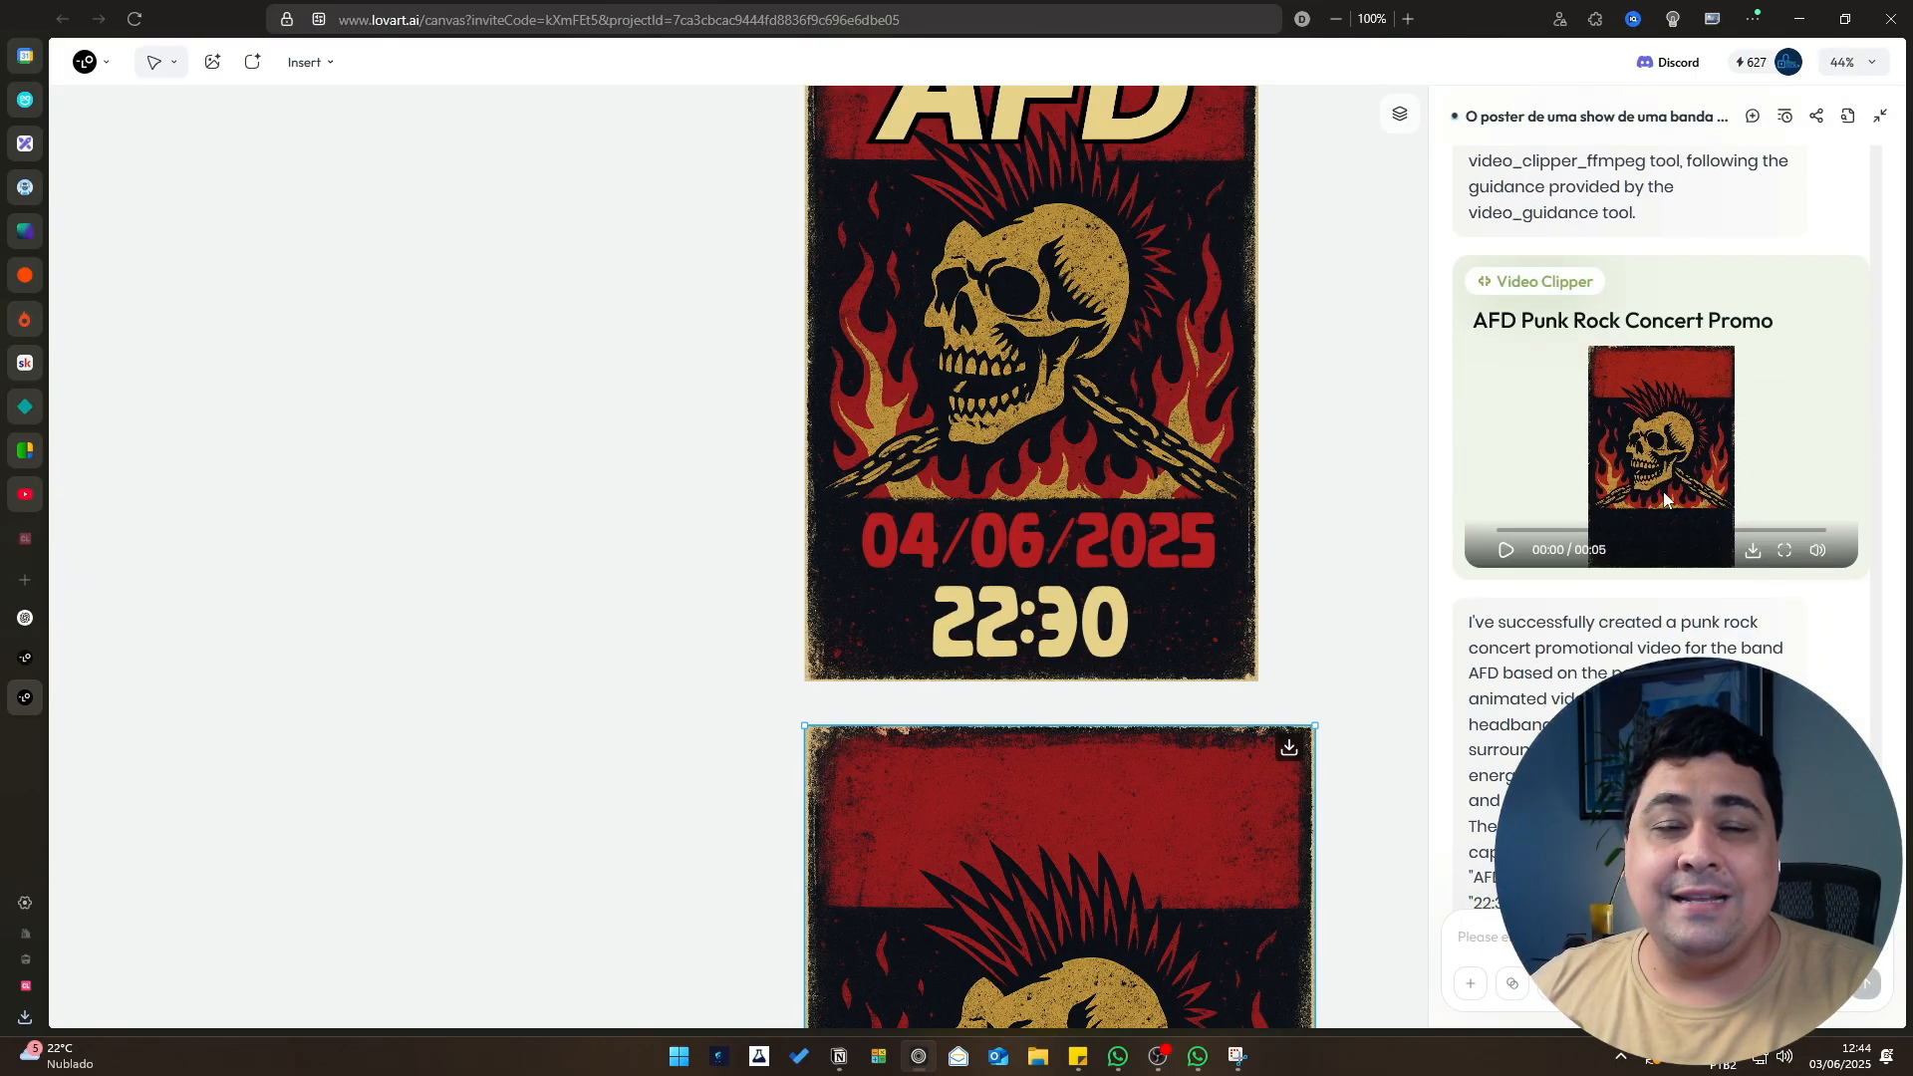
Watch the final promo video with captions from the canvas in full screen, replay it, and close the video viewer.
scroll(1209, 589, "down", 5)
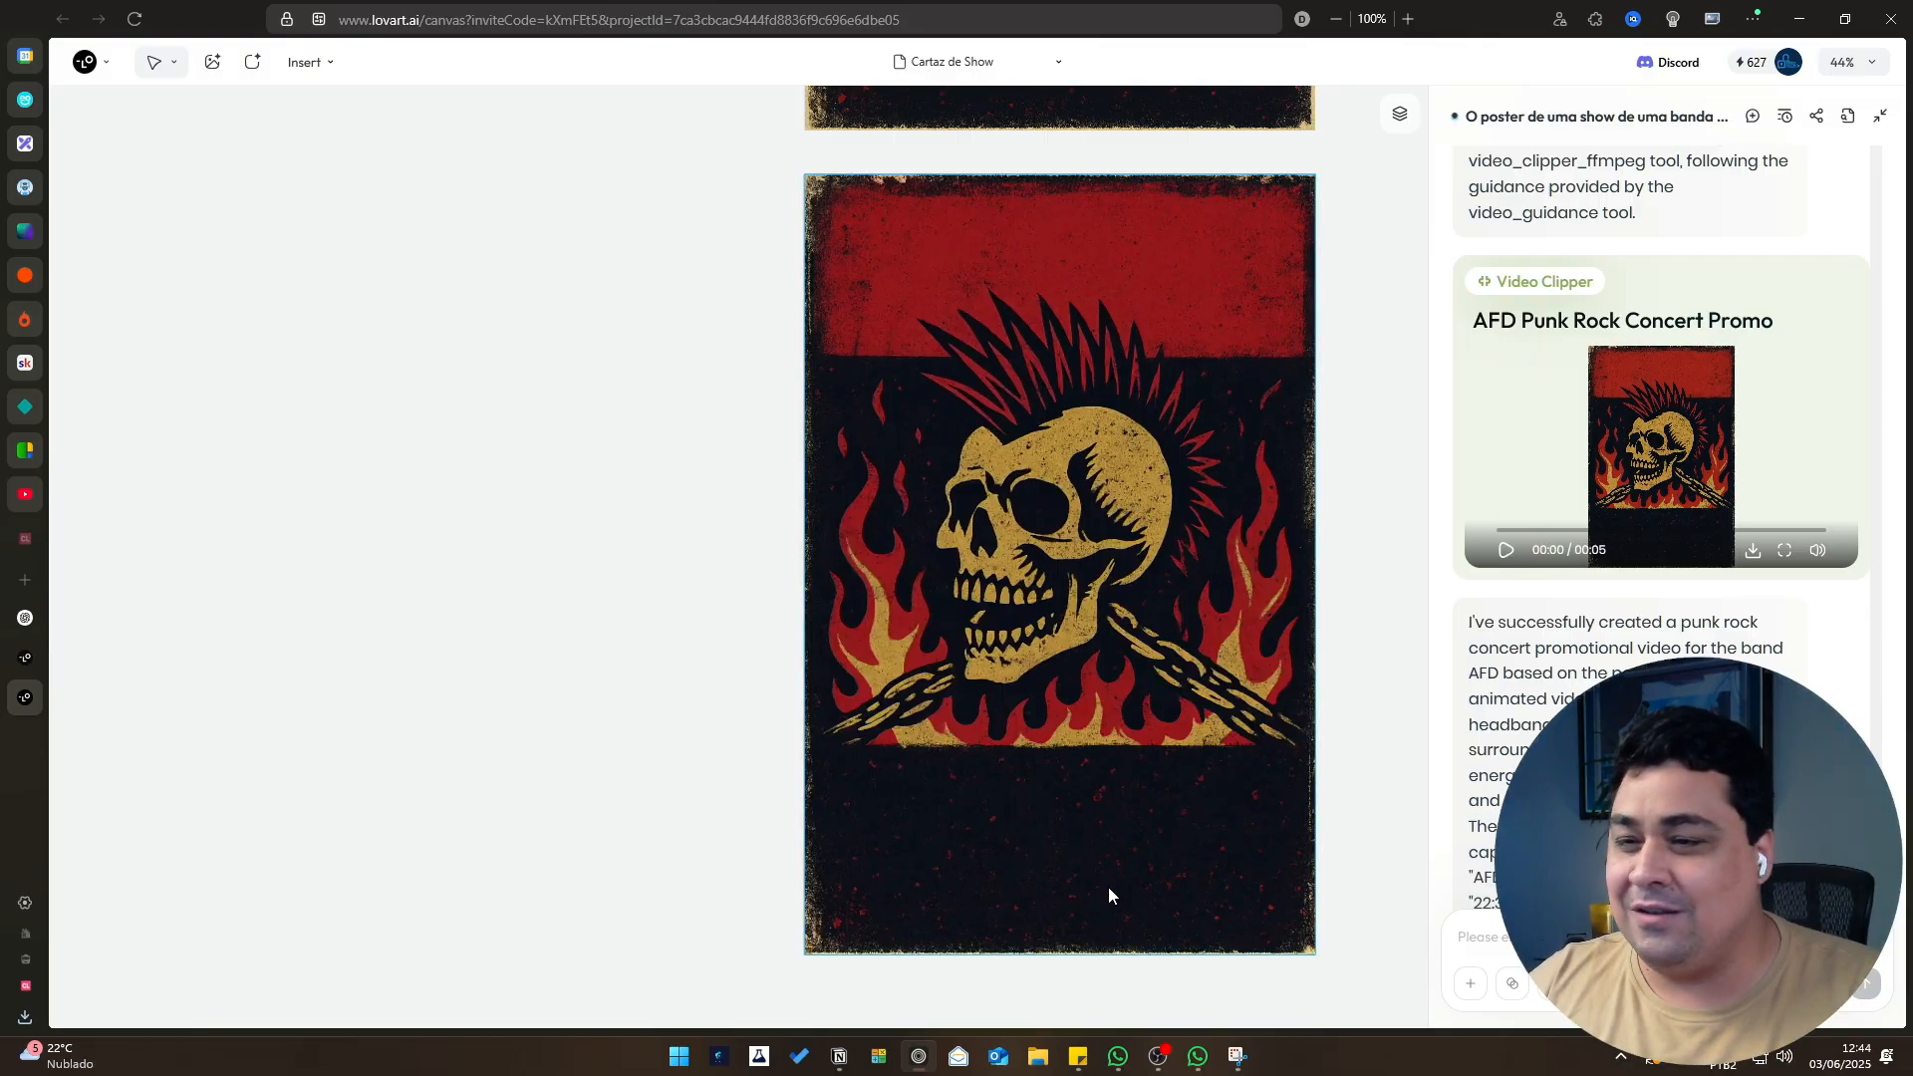
left_click(1067, 977)
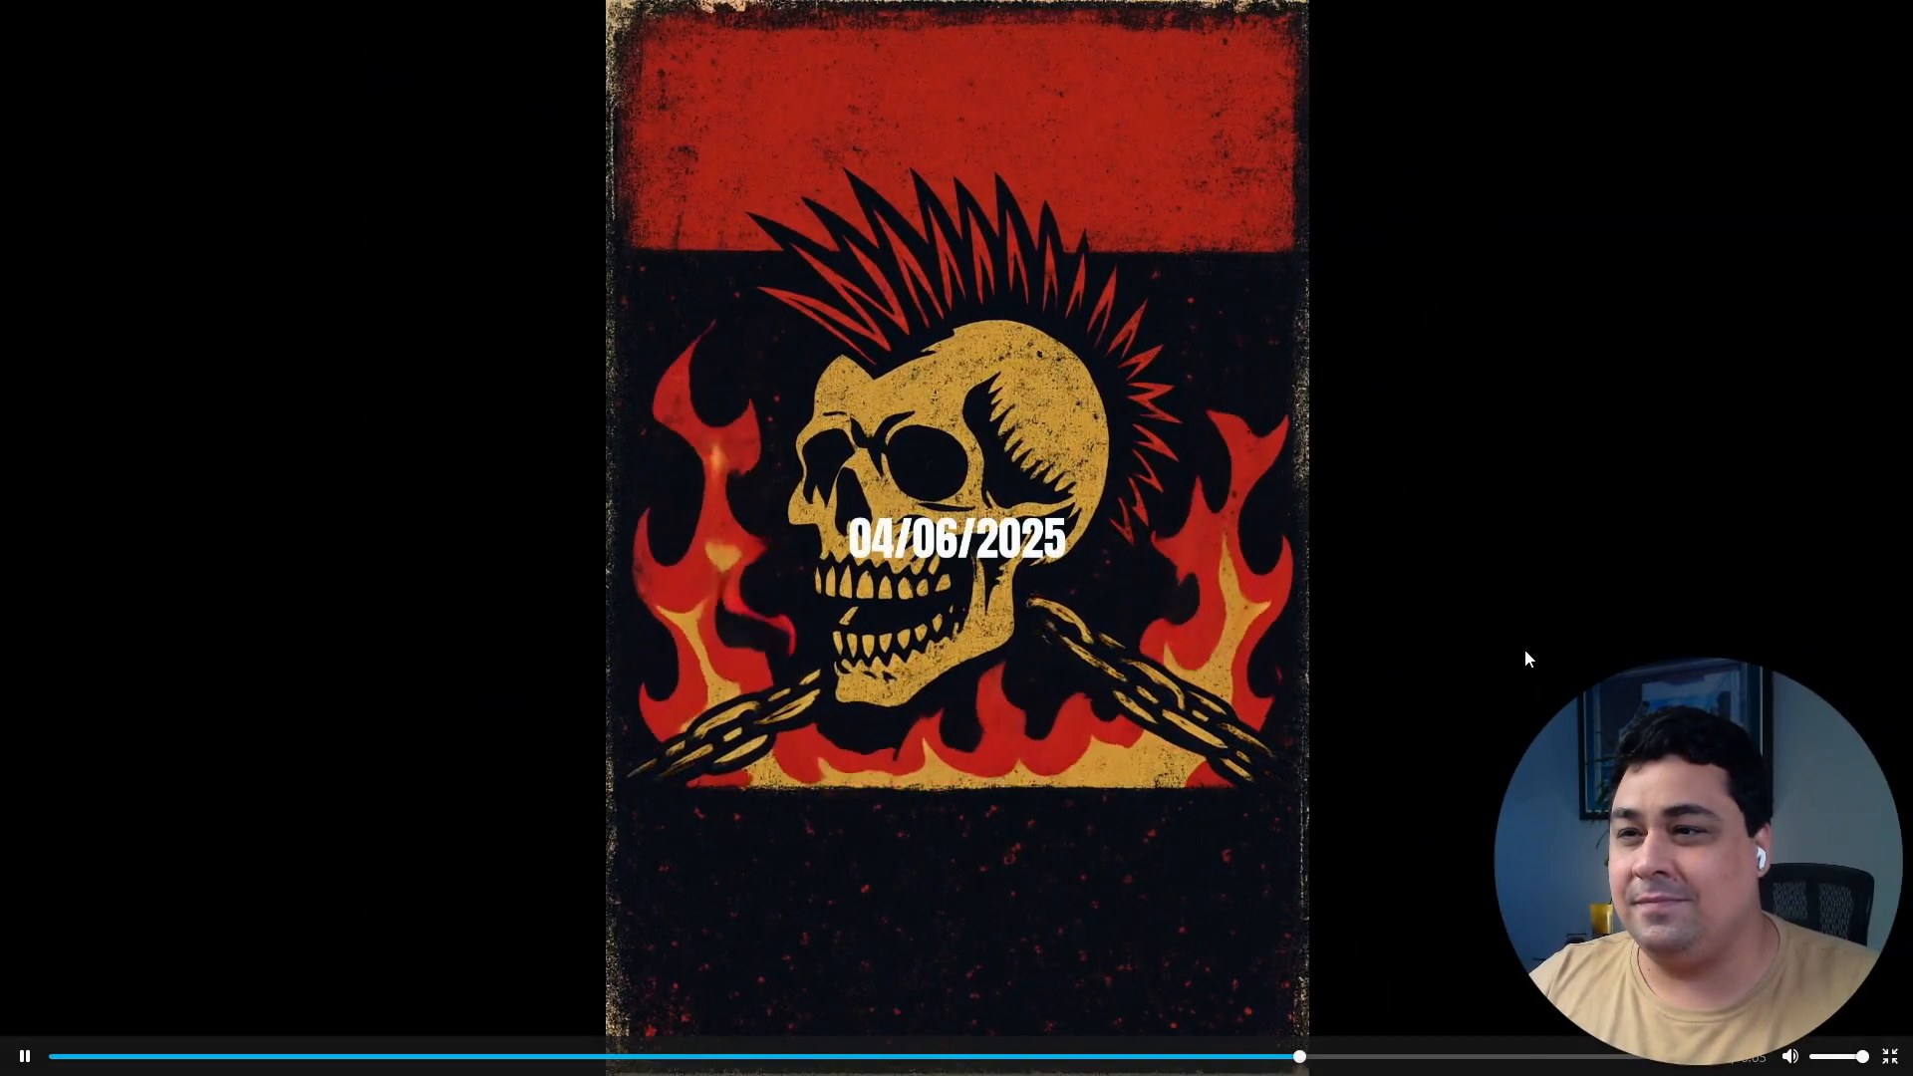
left_click(1437, 552)
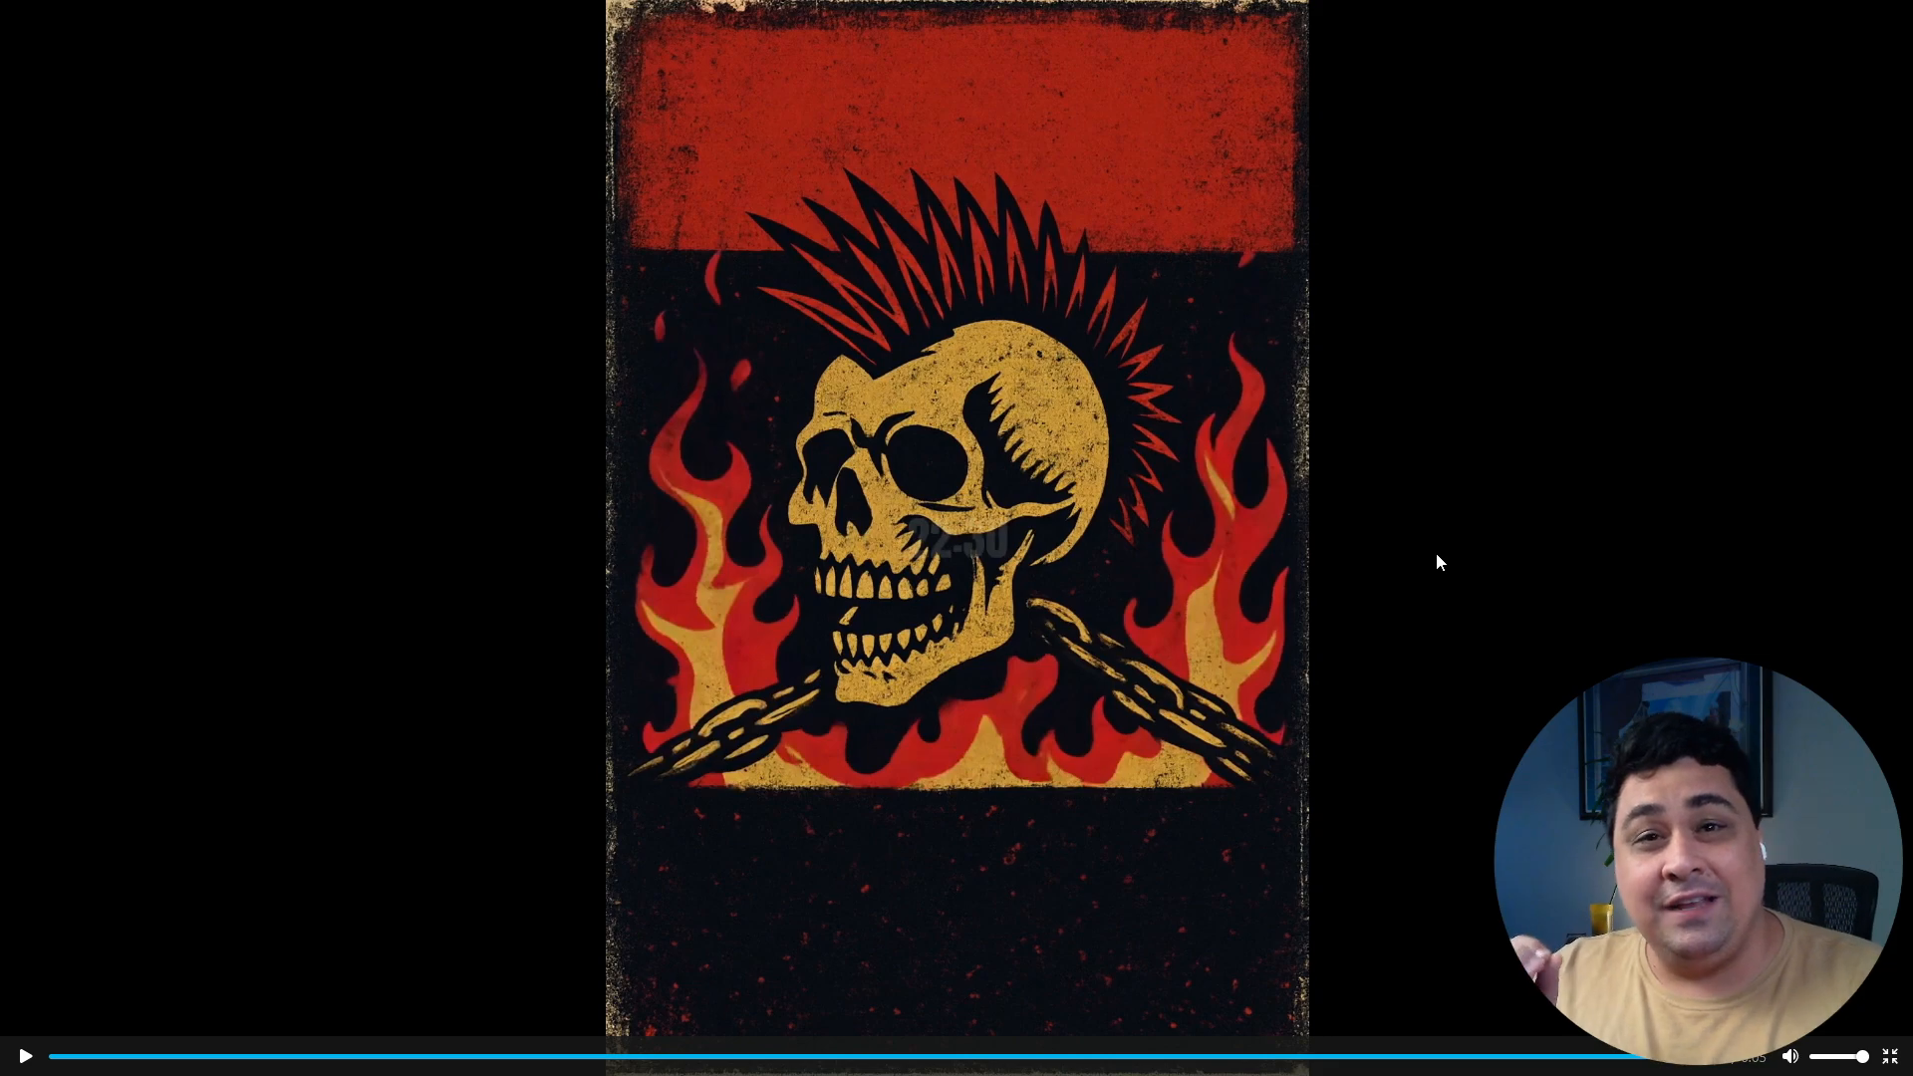
left_click(1233, 594)
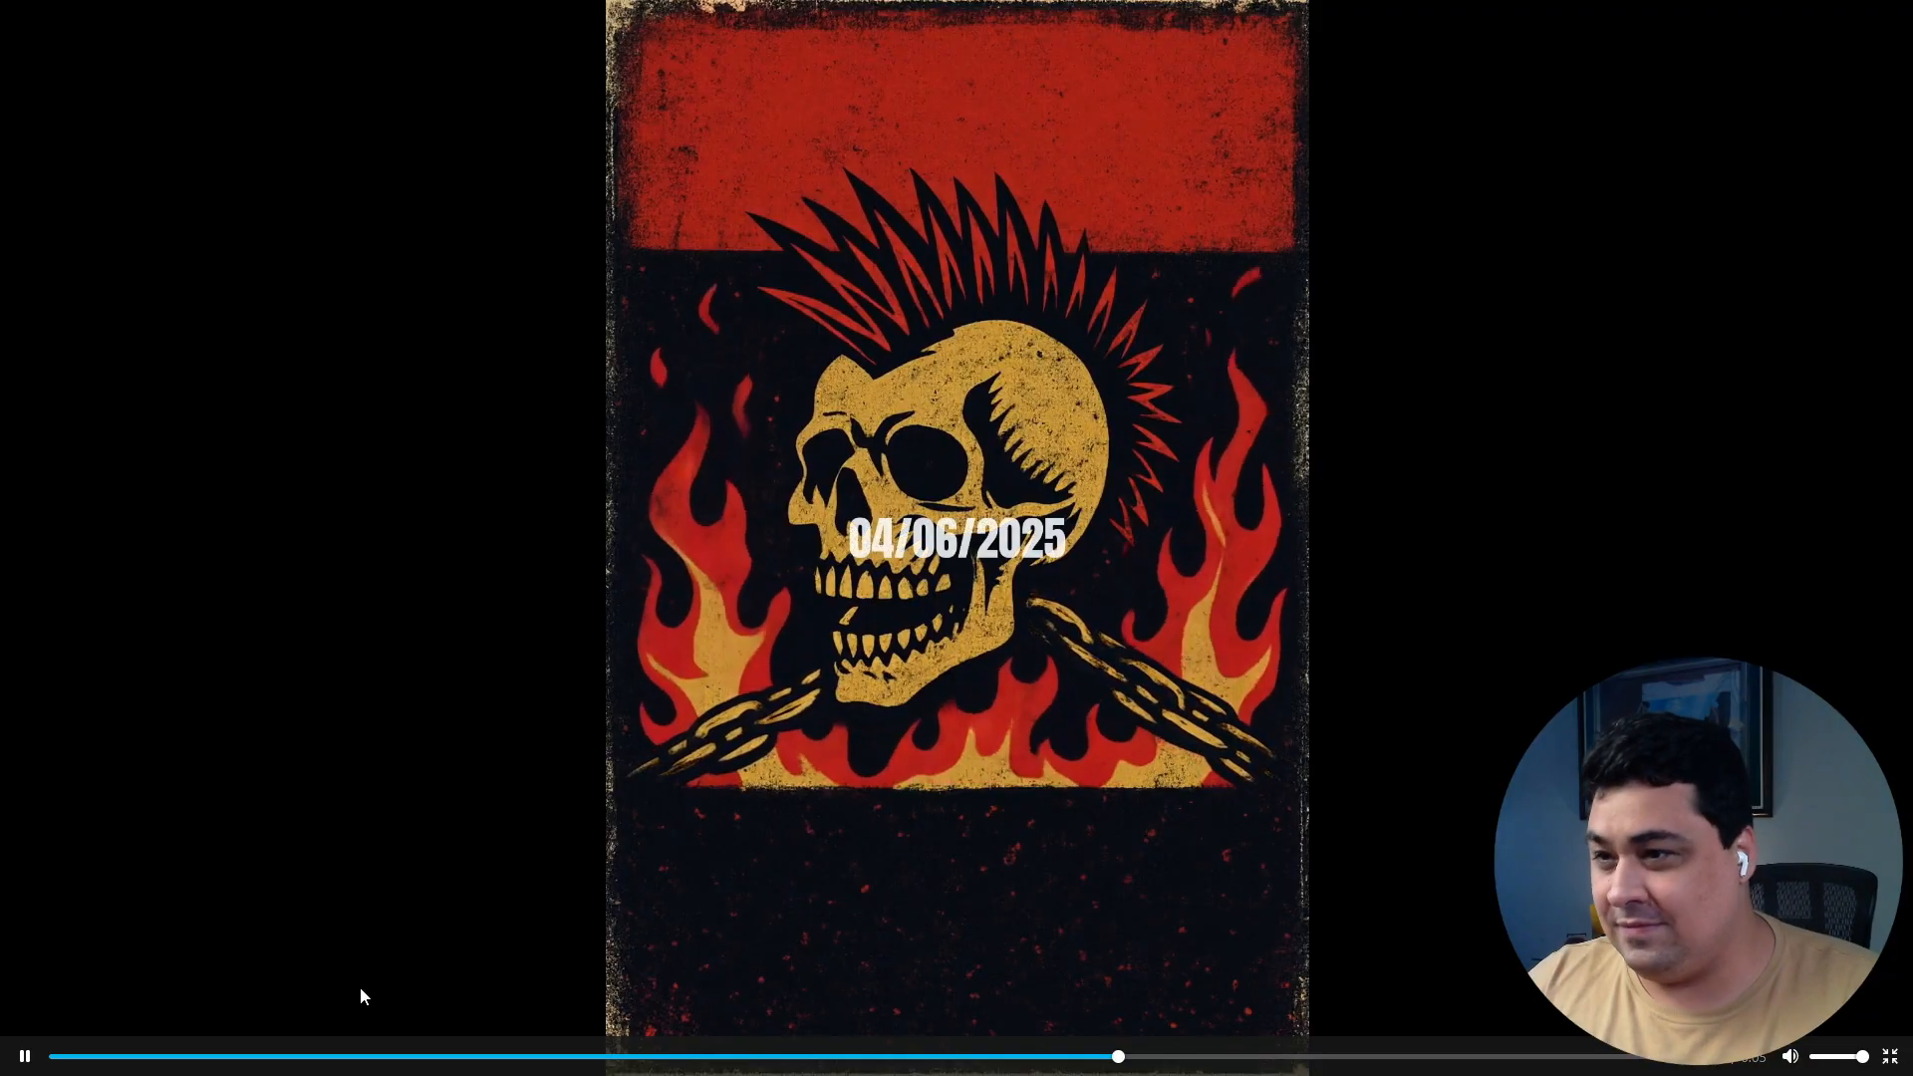
left_click(25, 1057)
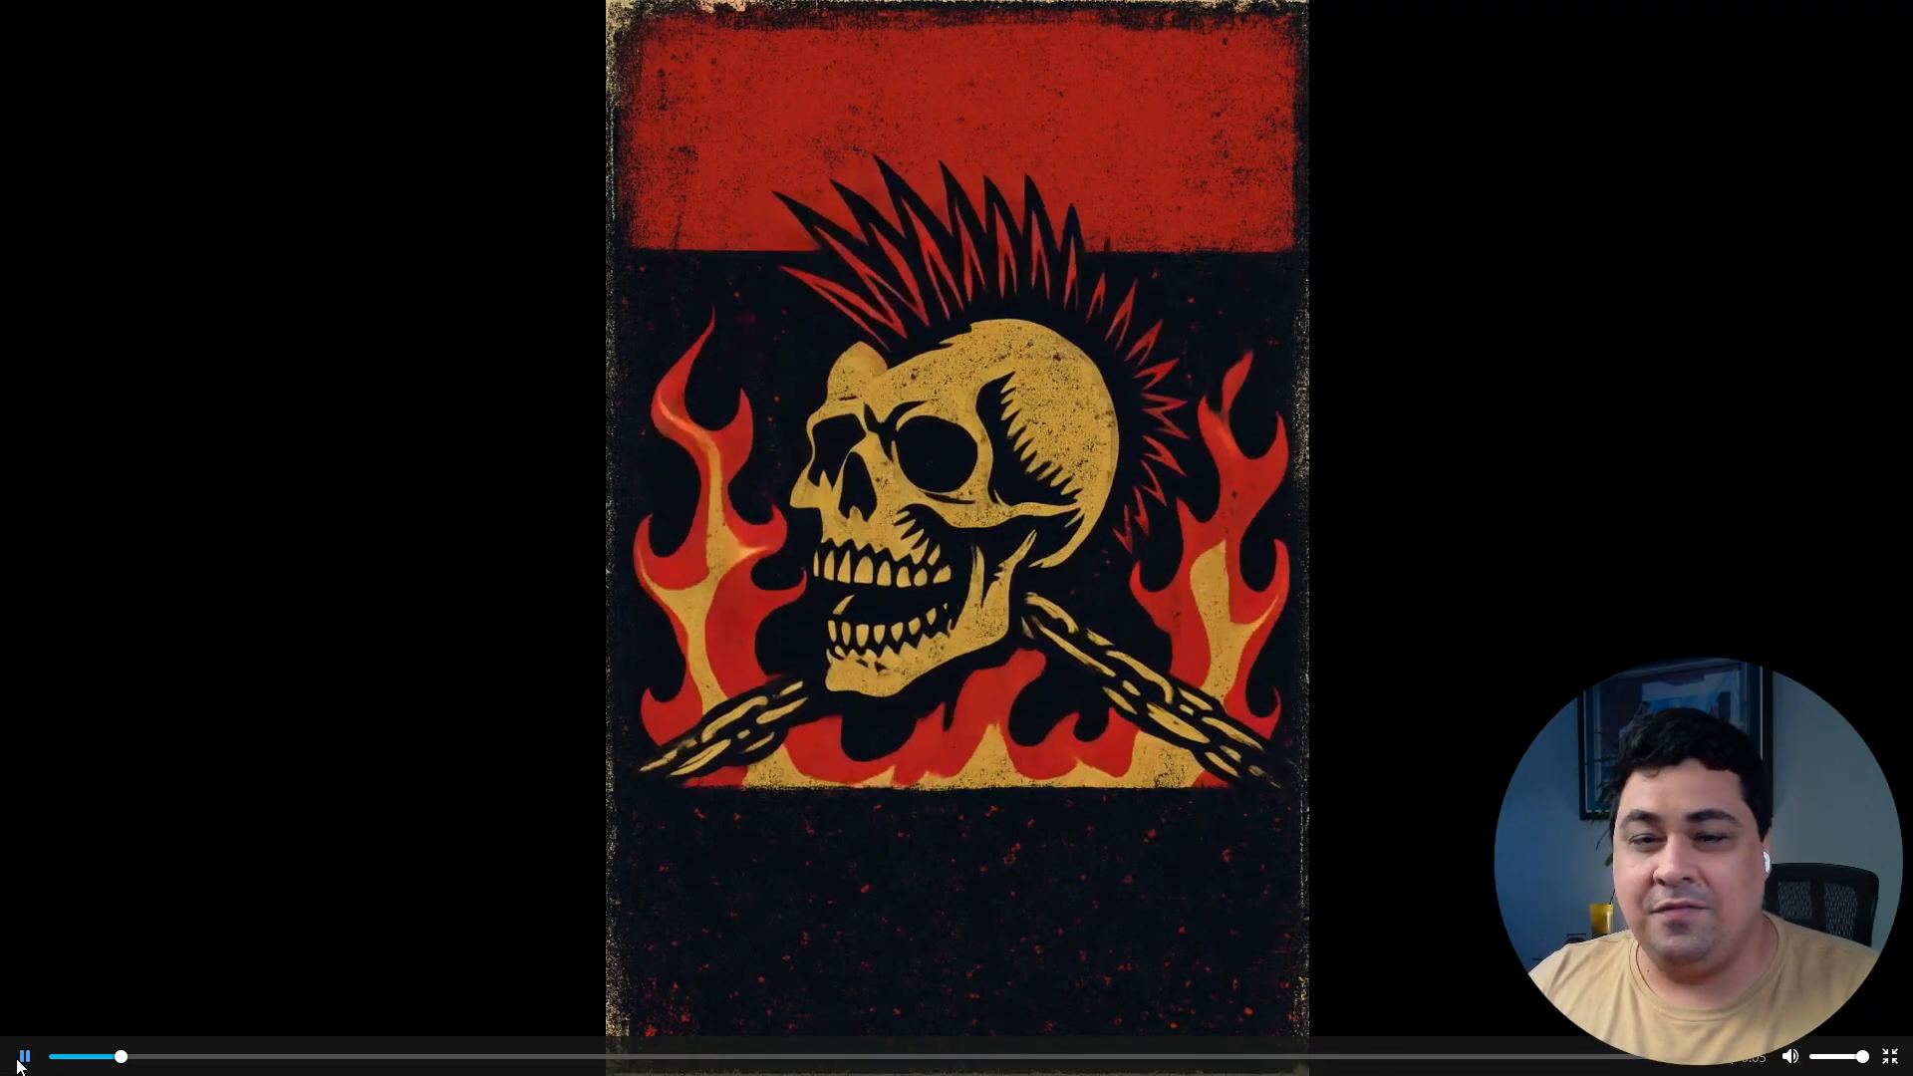
key("Escape")
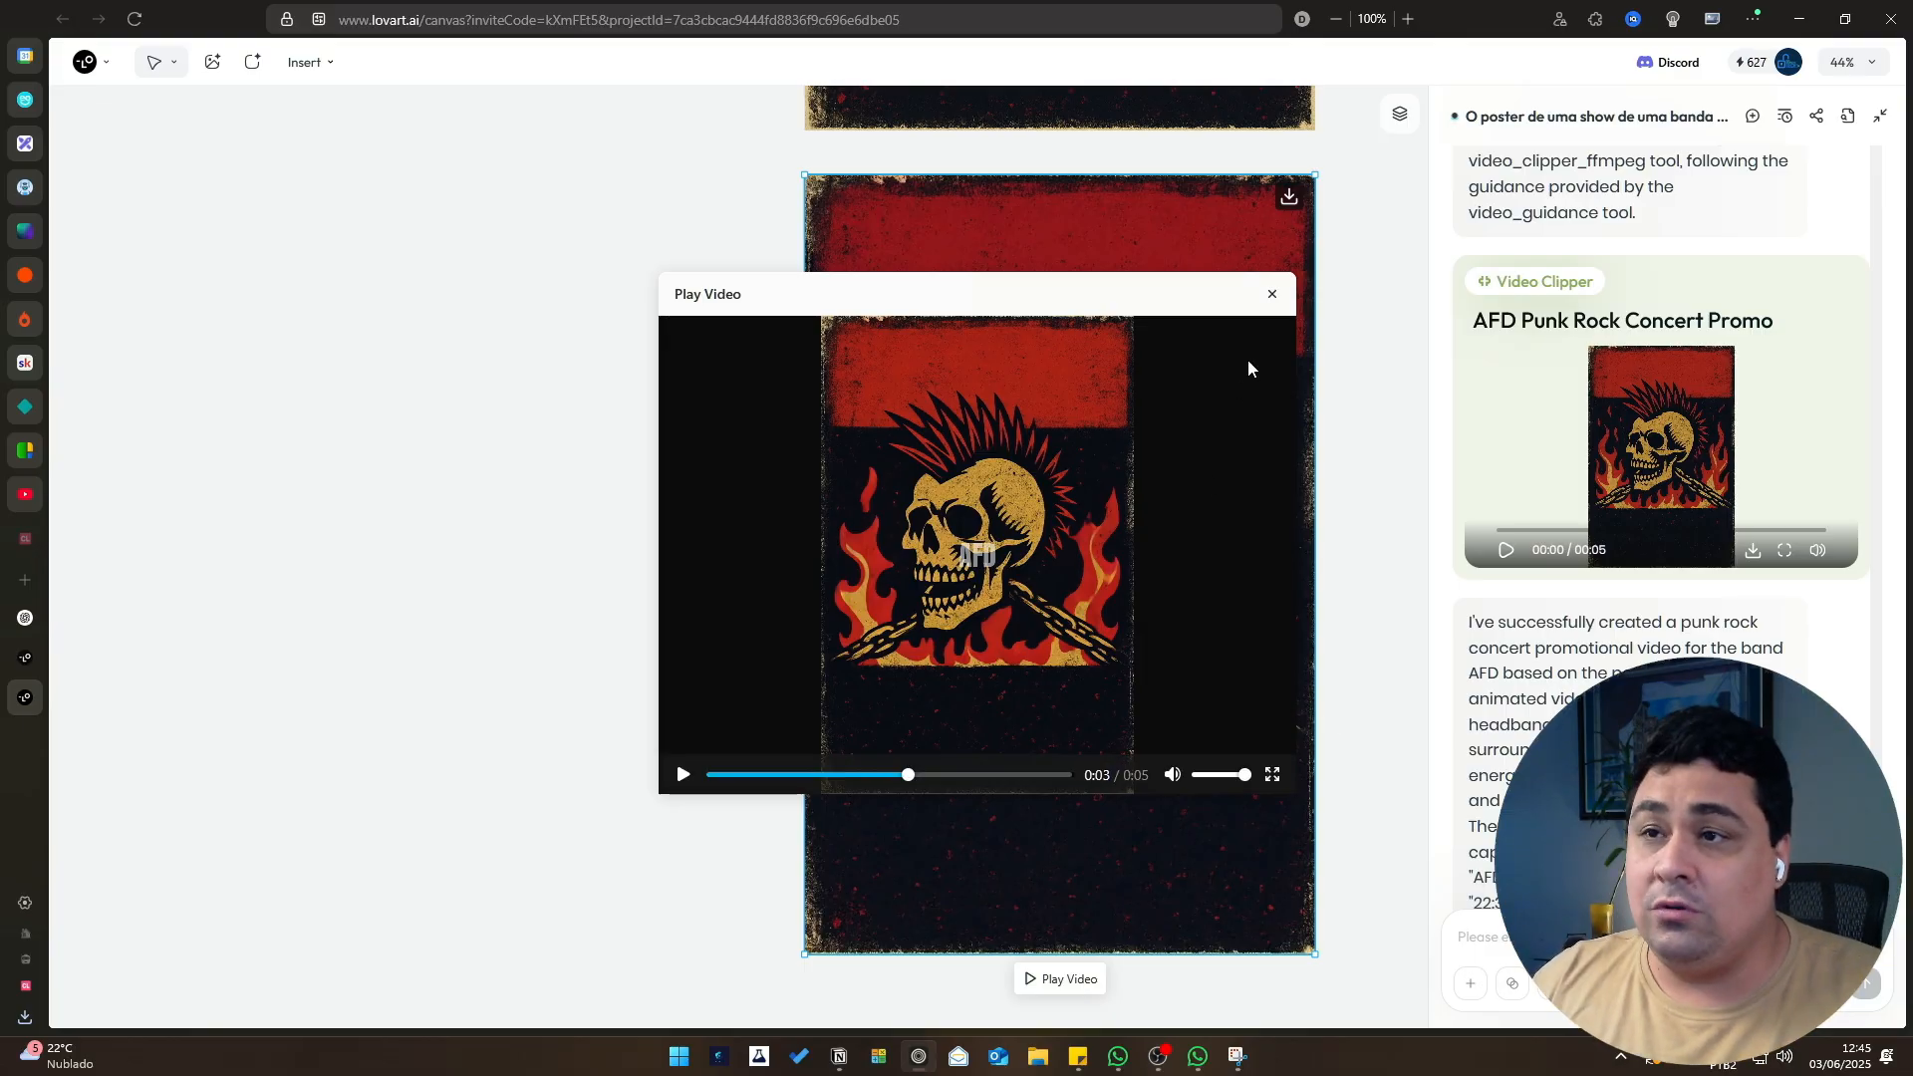
left_click(1272, 293)
Reread the content planning and asset generation stages in the chat, and return to the original AFD poster on the canvas.
scroll(1714, 632, "up", 10)
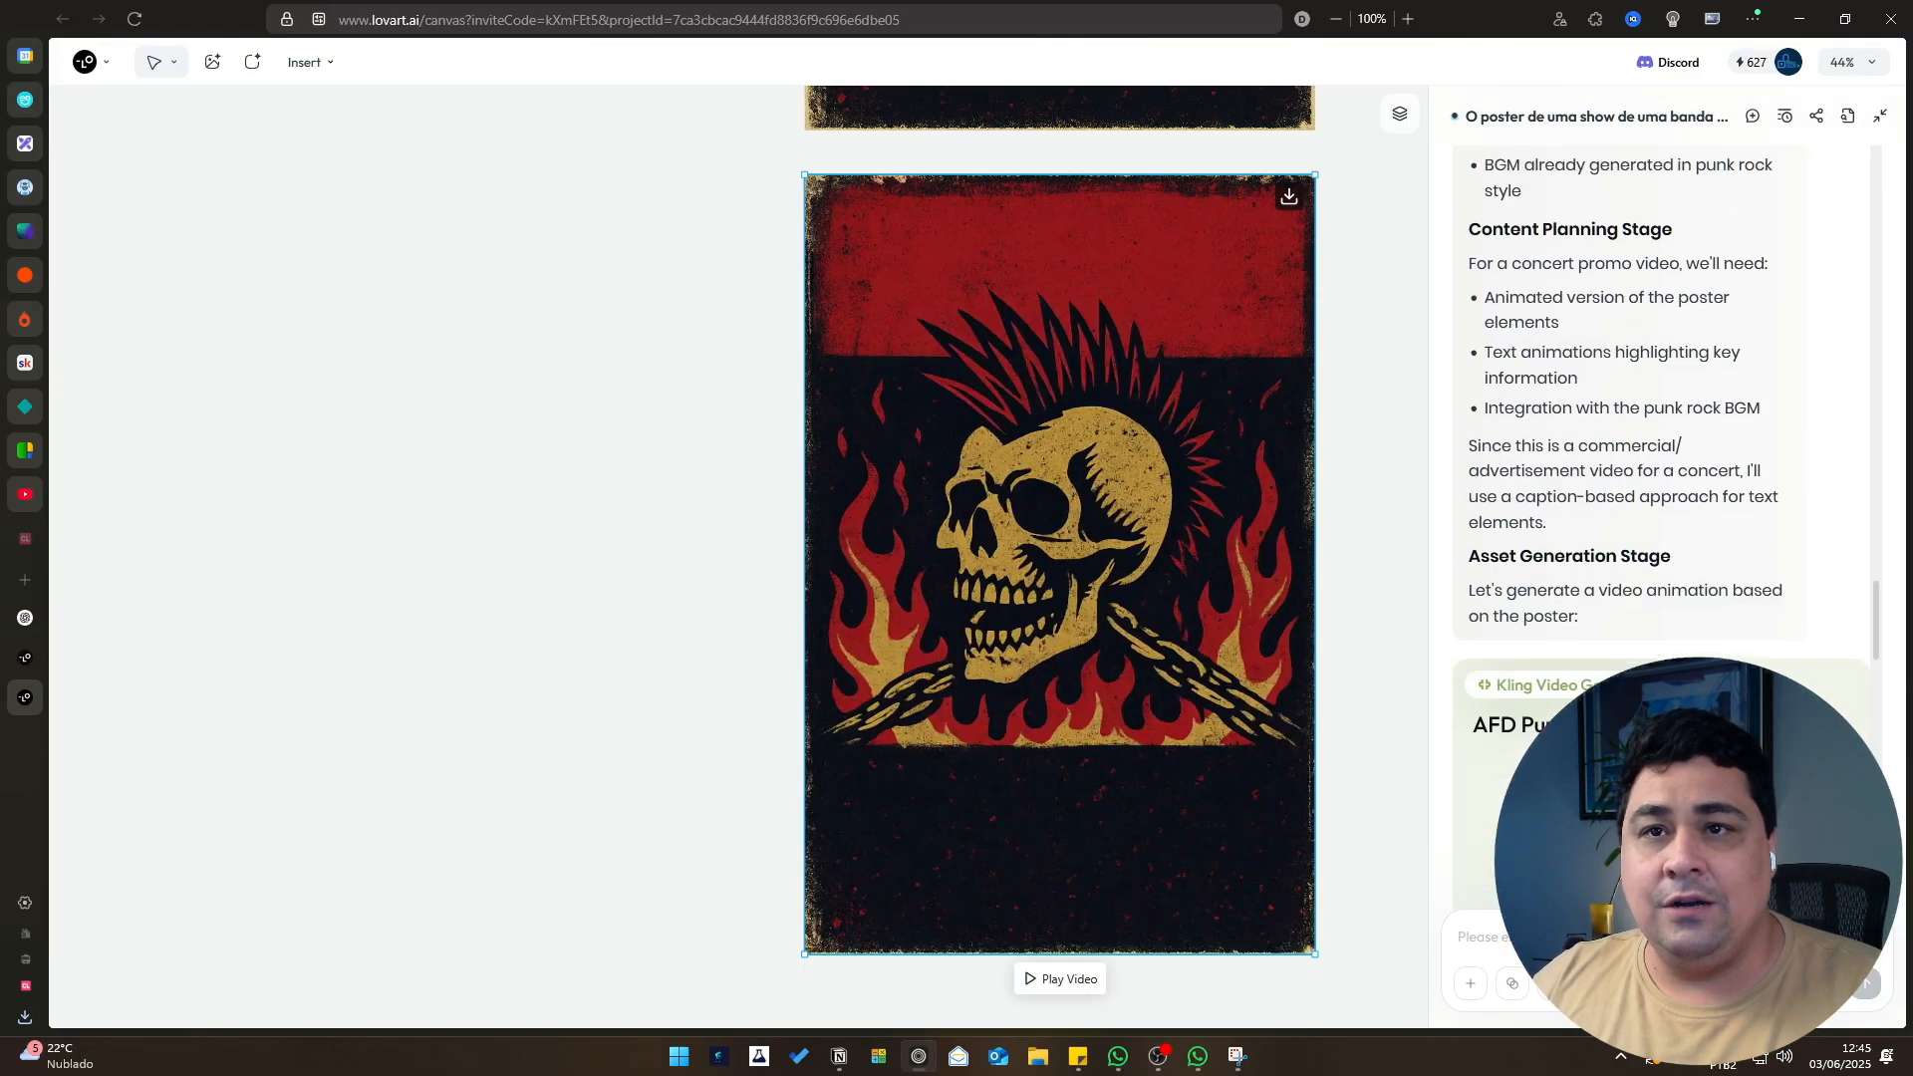
scroll(1714, 632, "down", 6)
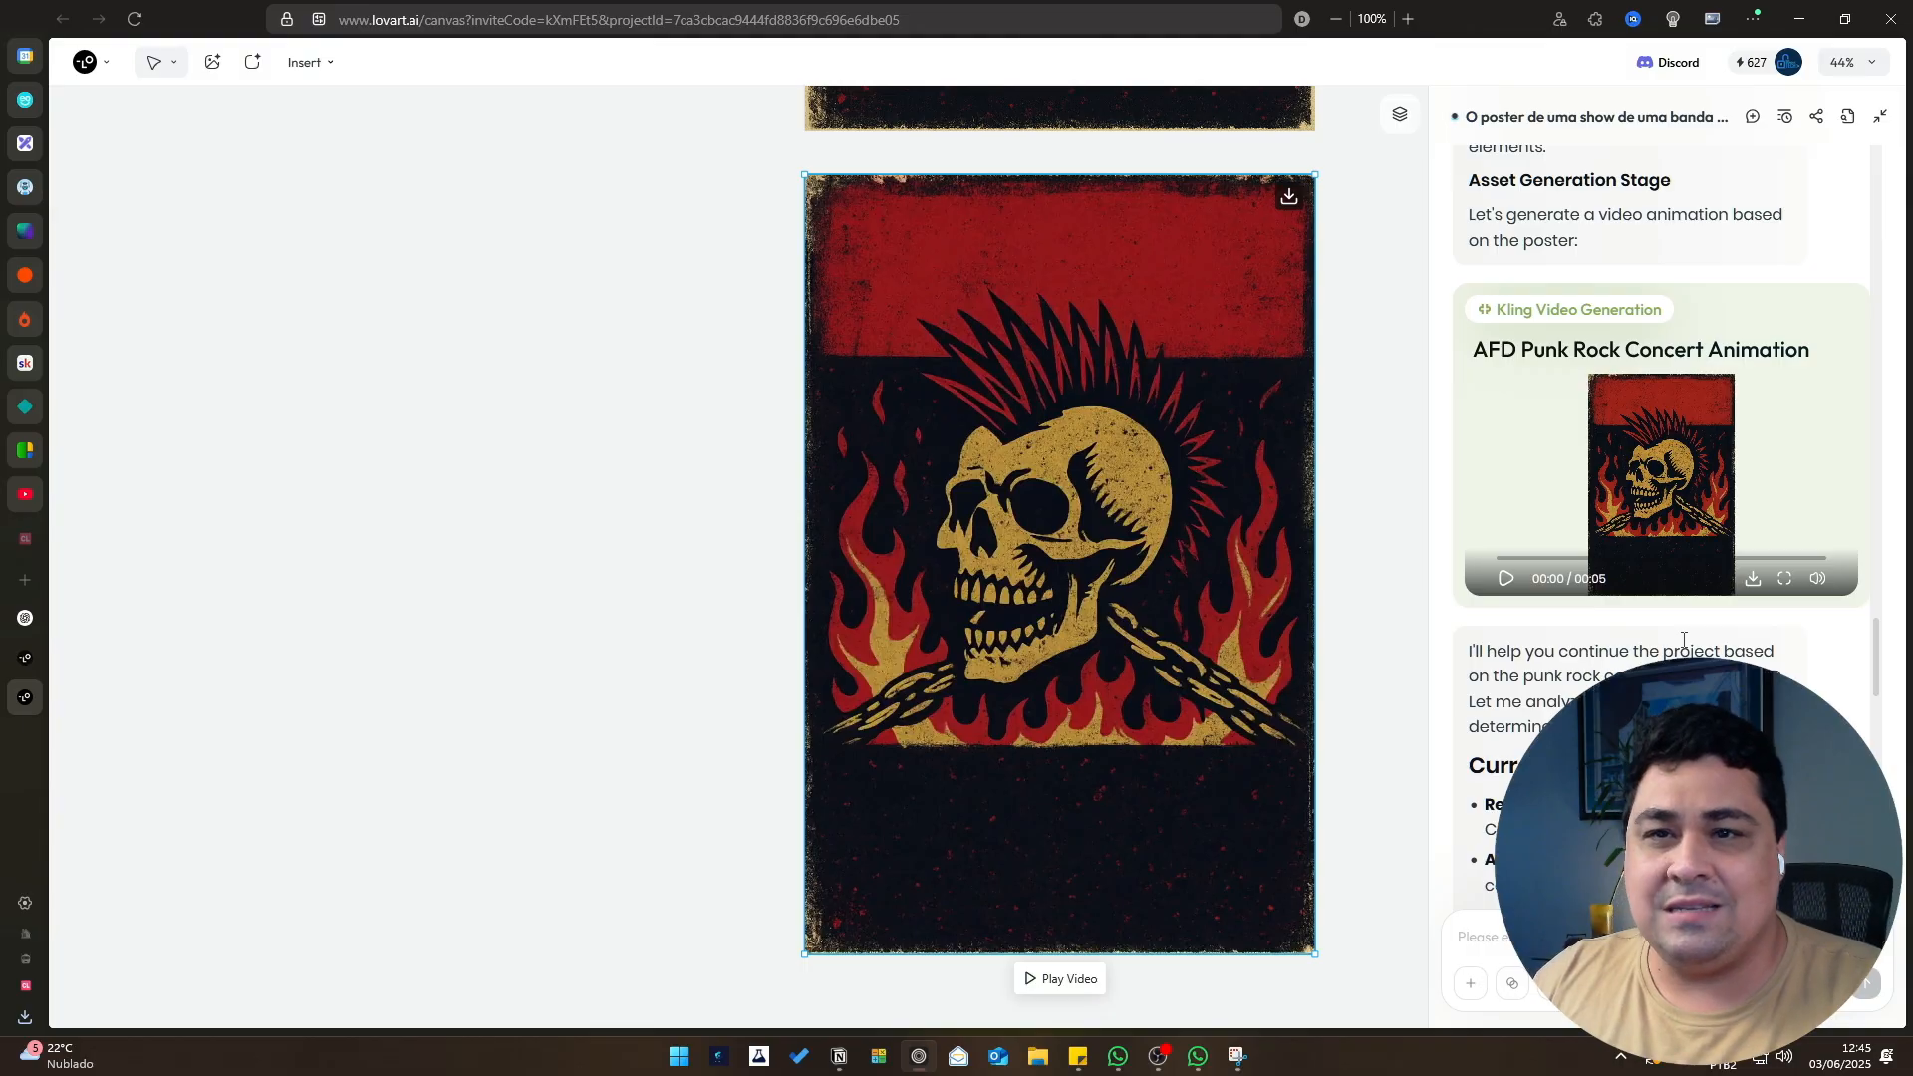
scroll(940, 588, "up", 10)
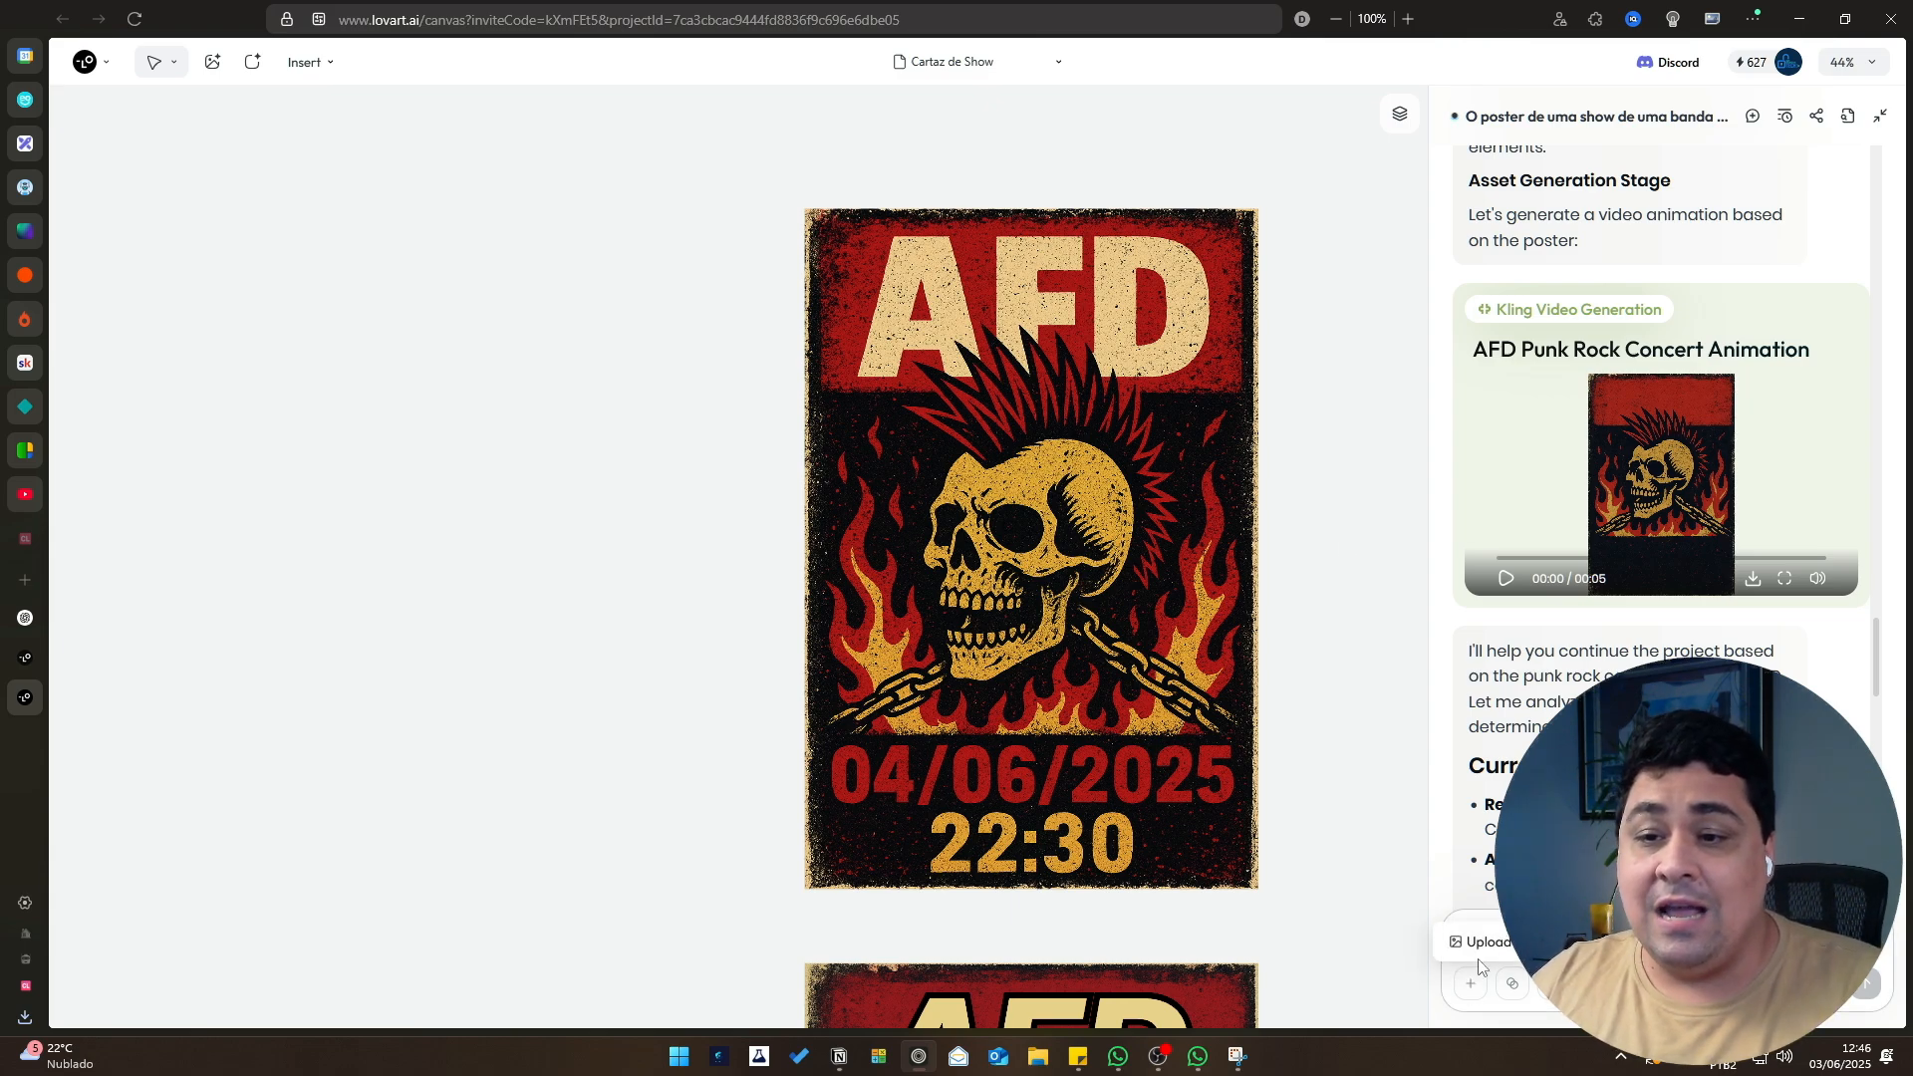
Open the chat's image upload, browse the images in the ImagensIA folder, and cancel without choosing a file.
left_click(1470, 984)
scroll(1230, 524, "down", 5)
scroll(1230, 541, "up", 5)
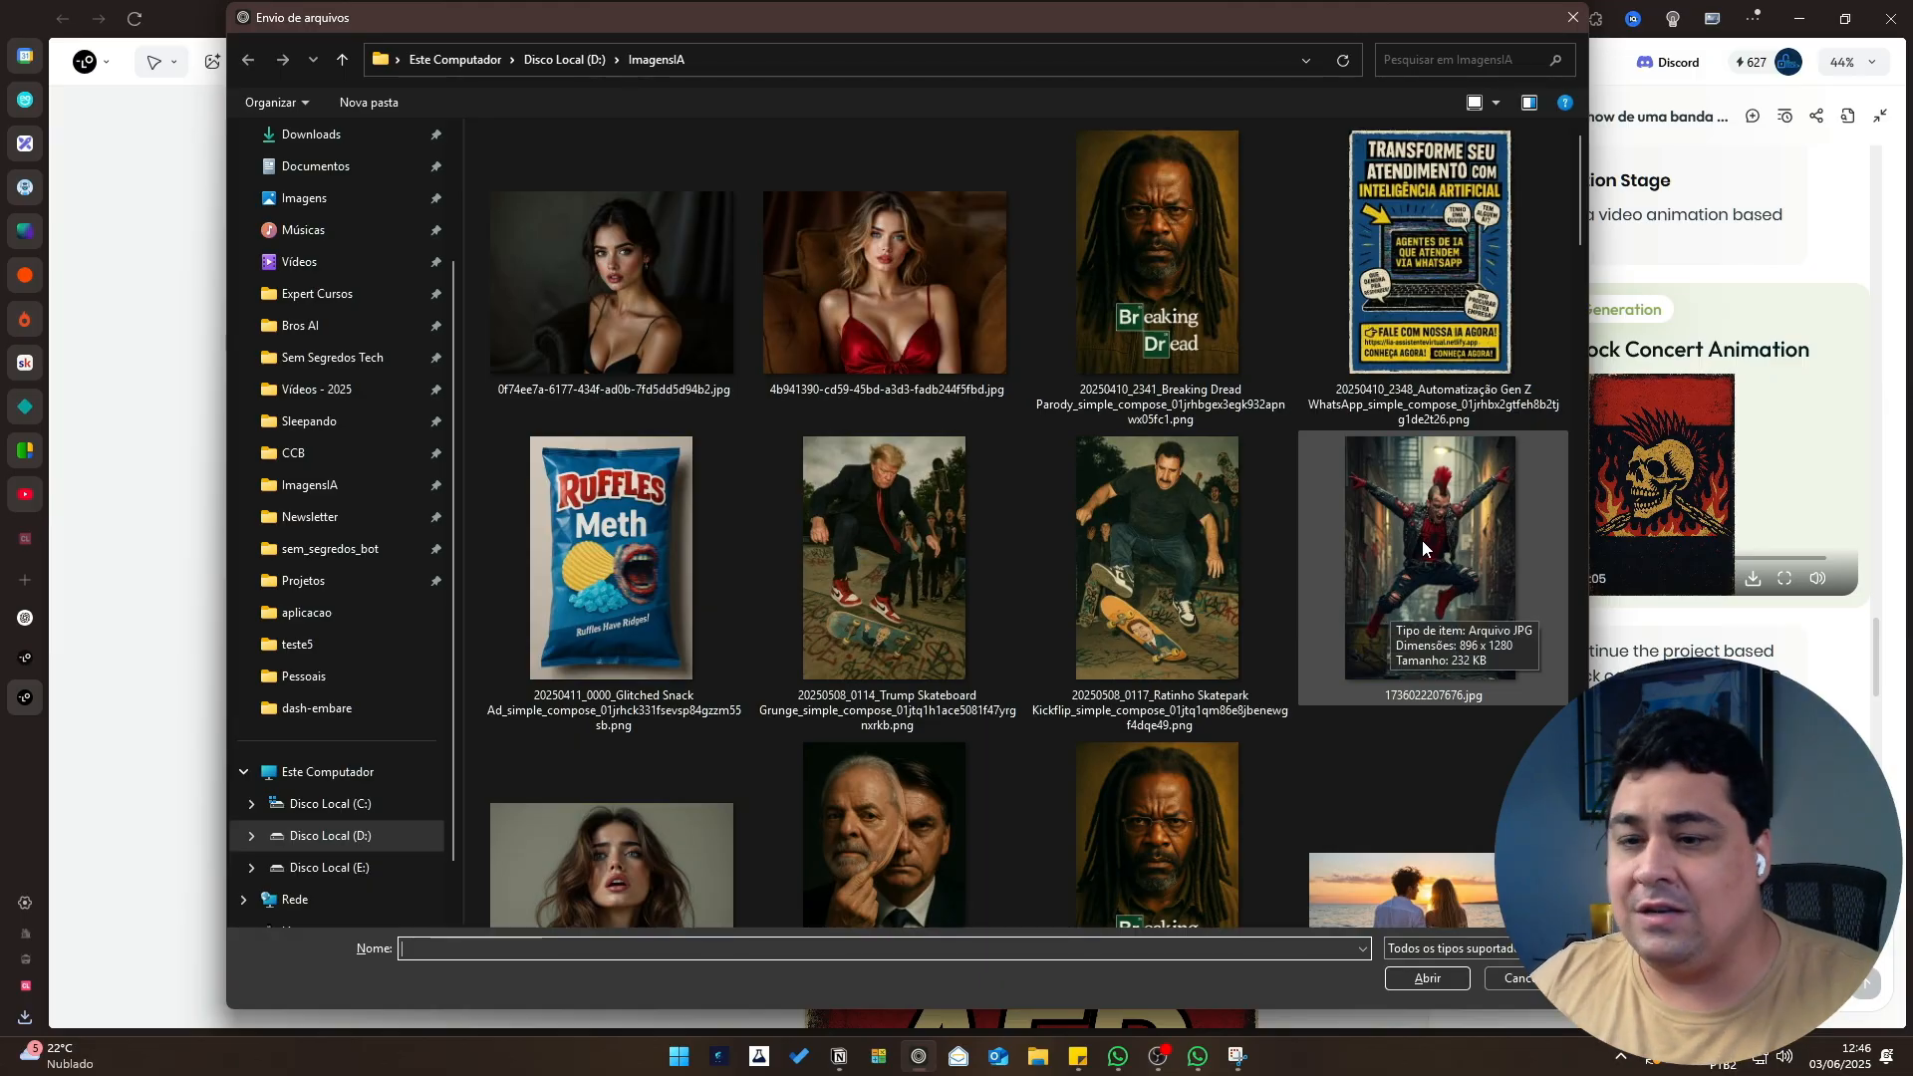
left_click(1519, 978)
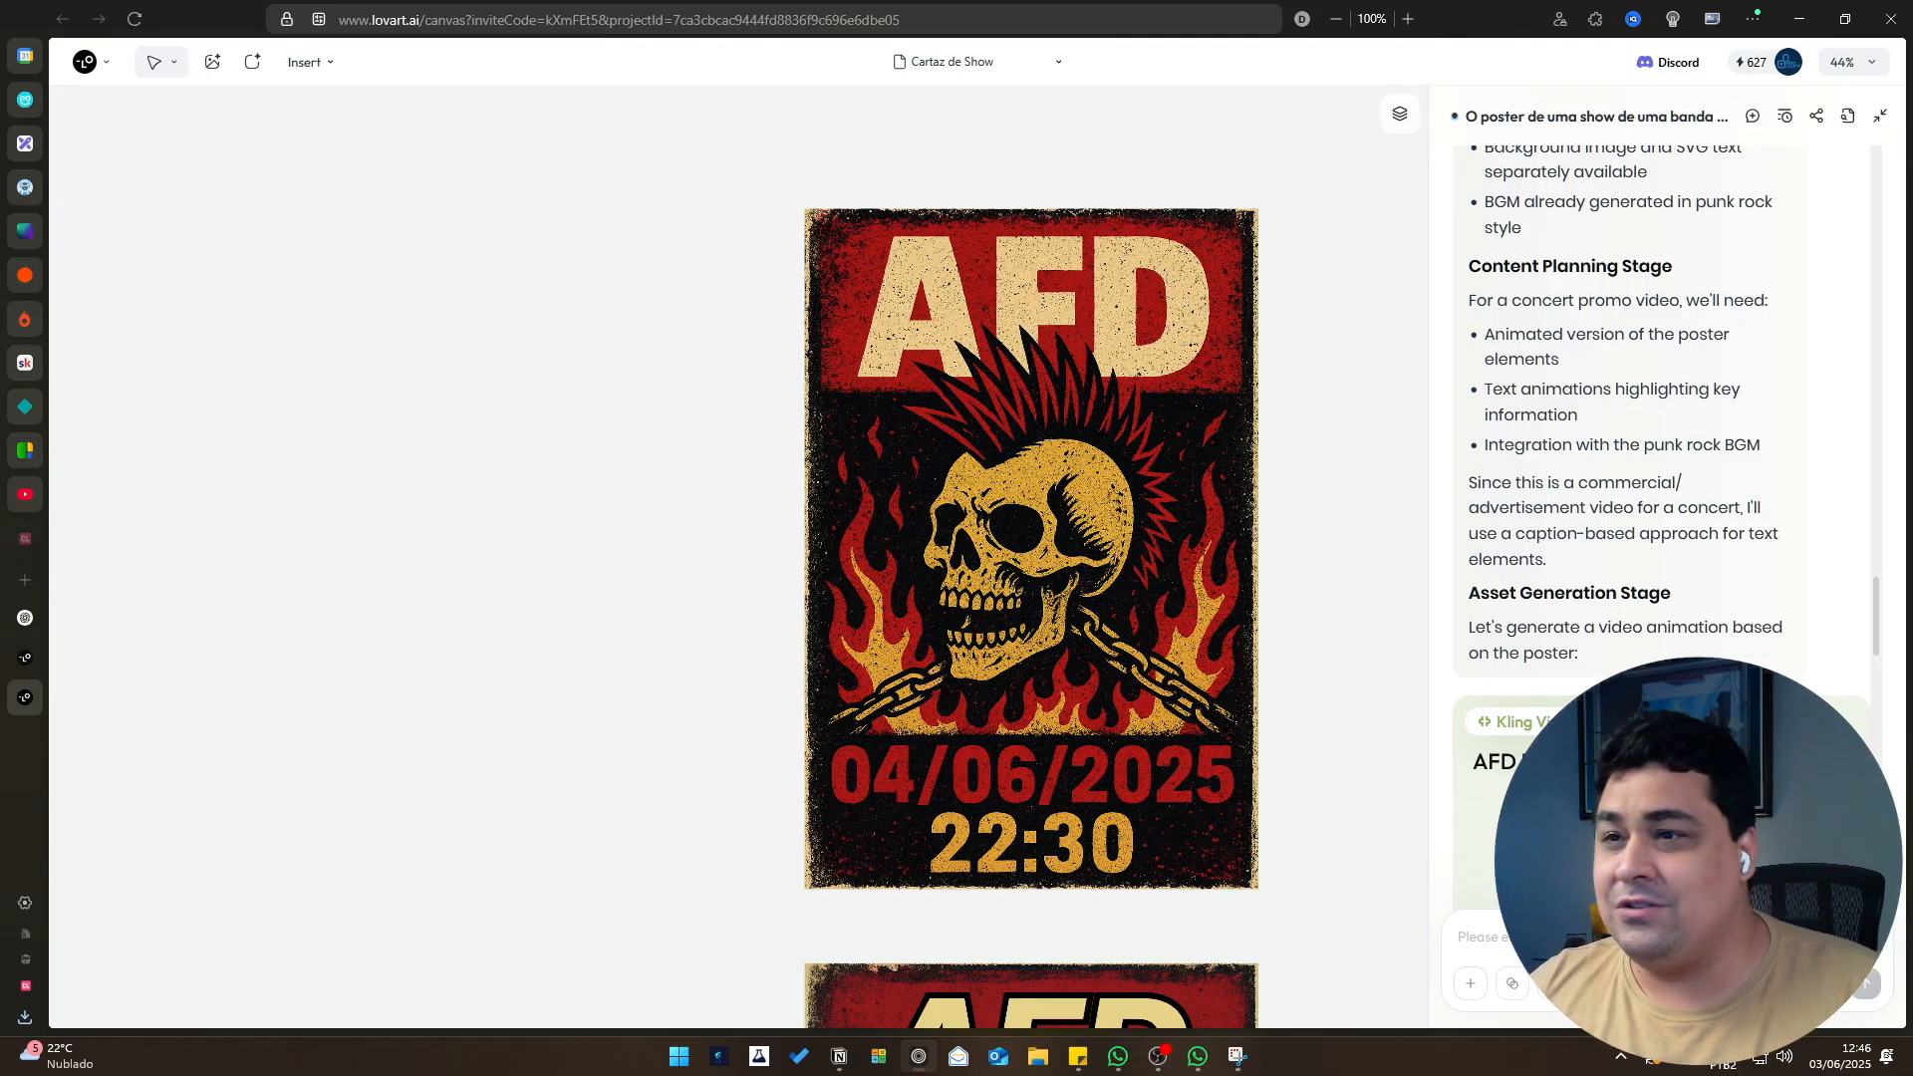
Select the original and the edited AFD poster on the canvas and preview the Outpaint, Remove bg, Remover and Inpaint editing tools.
left_click(984, 465)
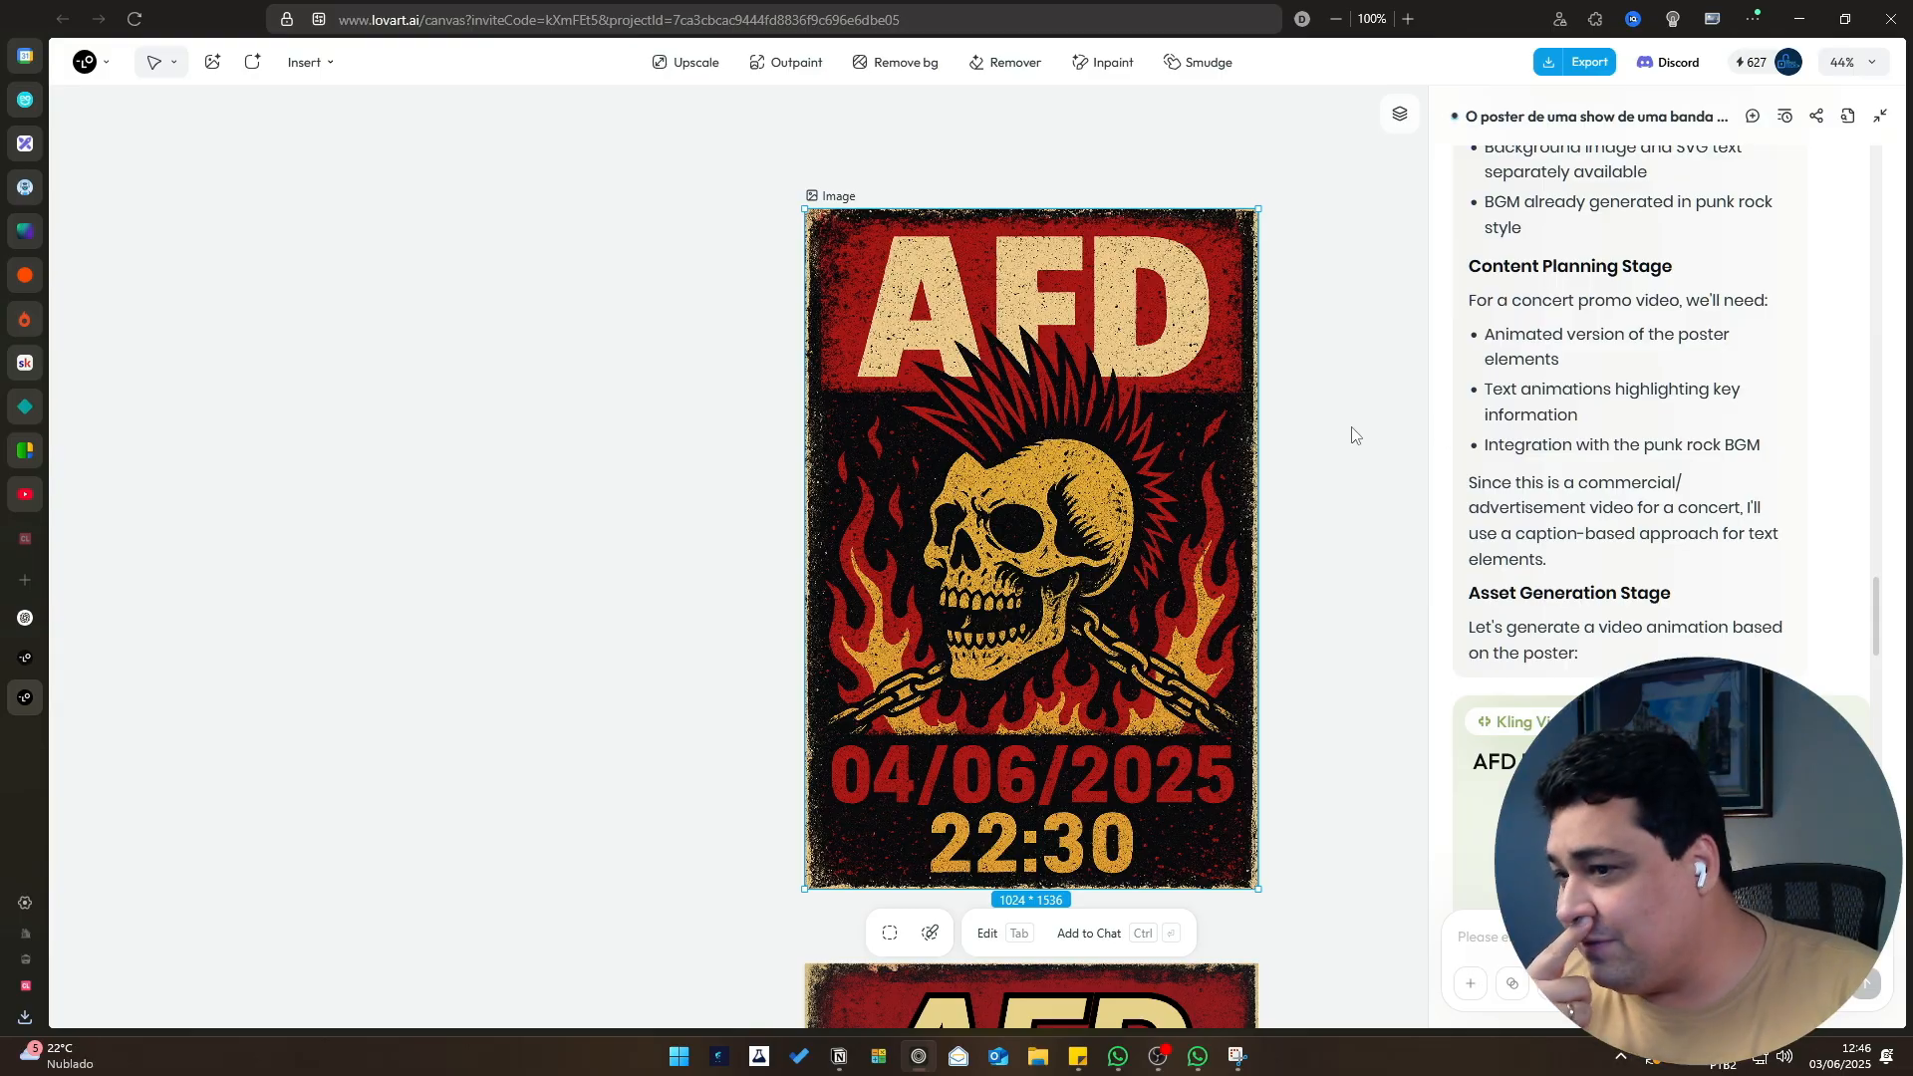
scroll(1294, 470, "down", 15)
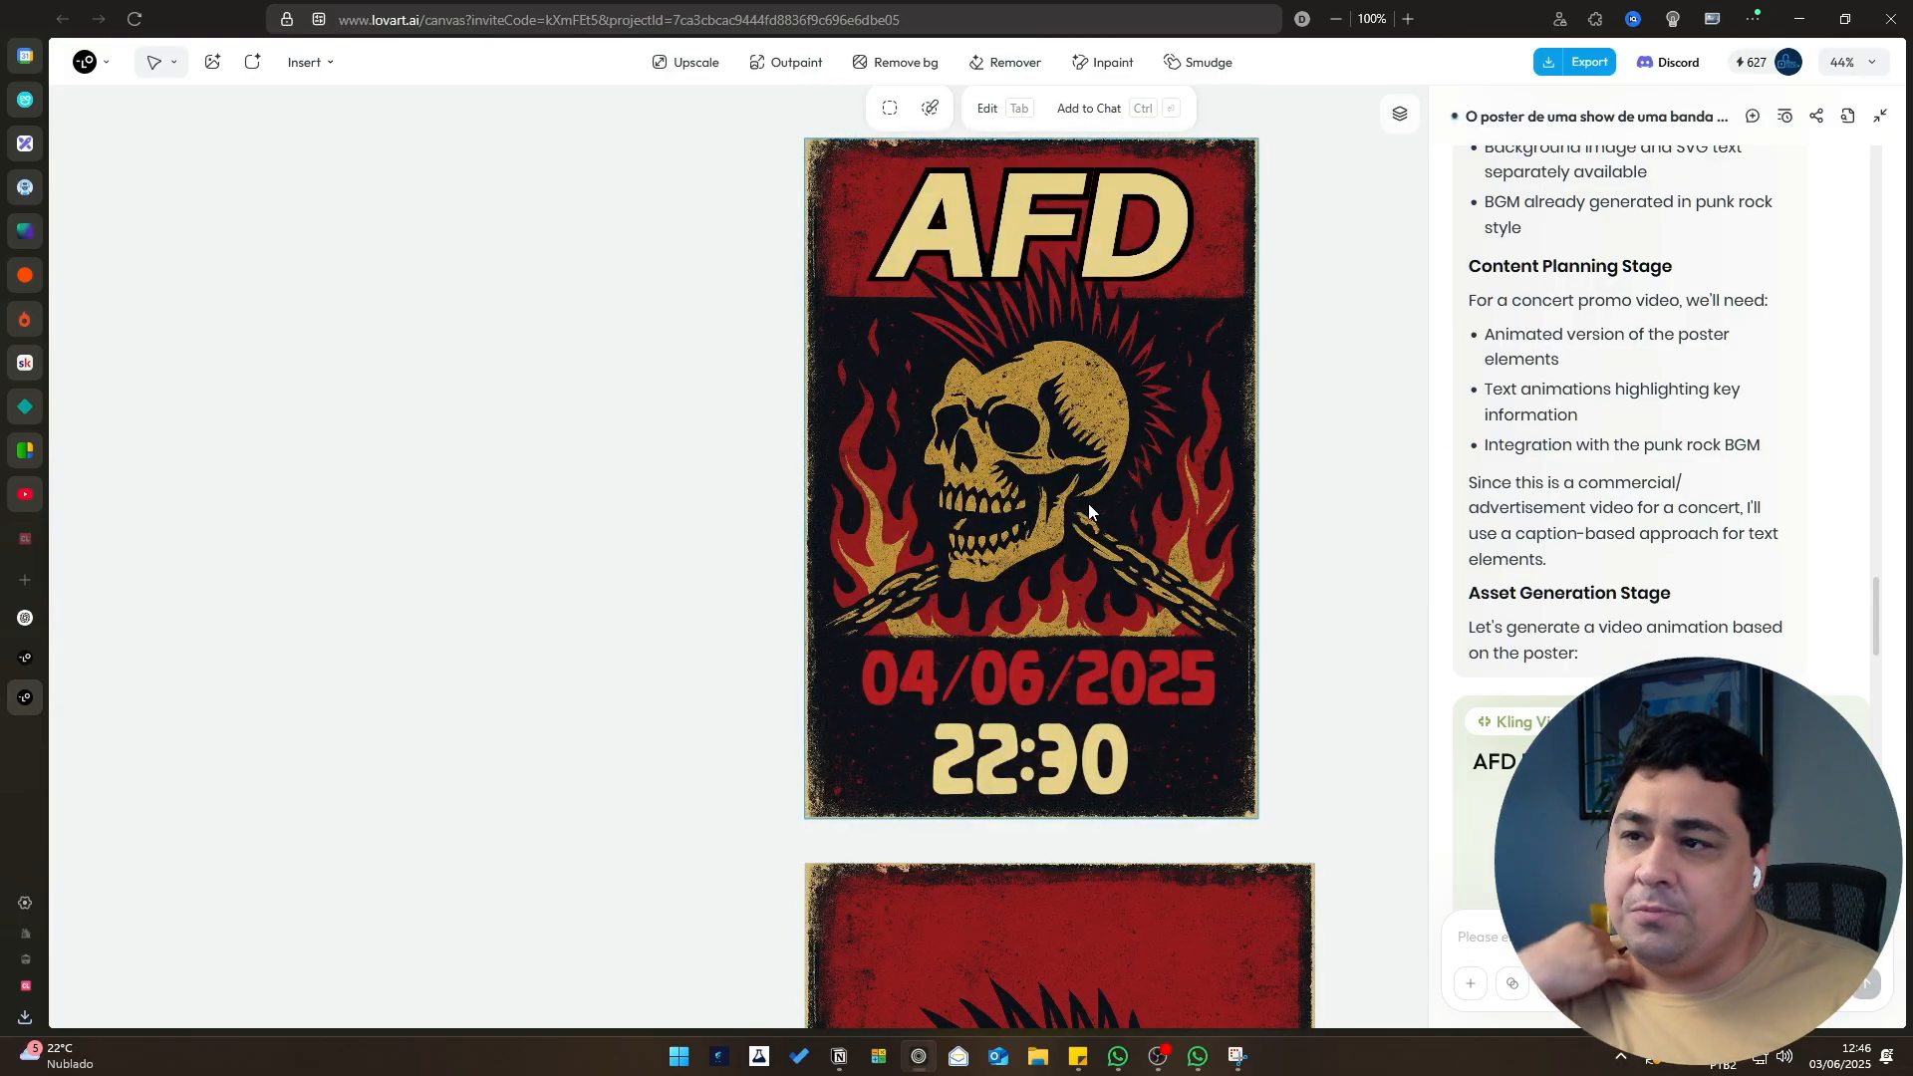
left_click(1087, 511)
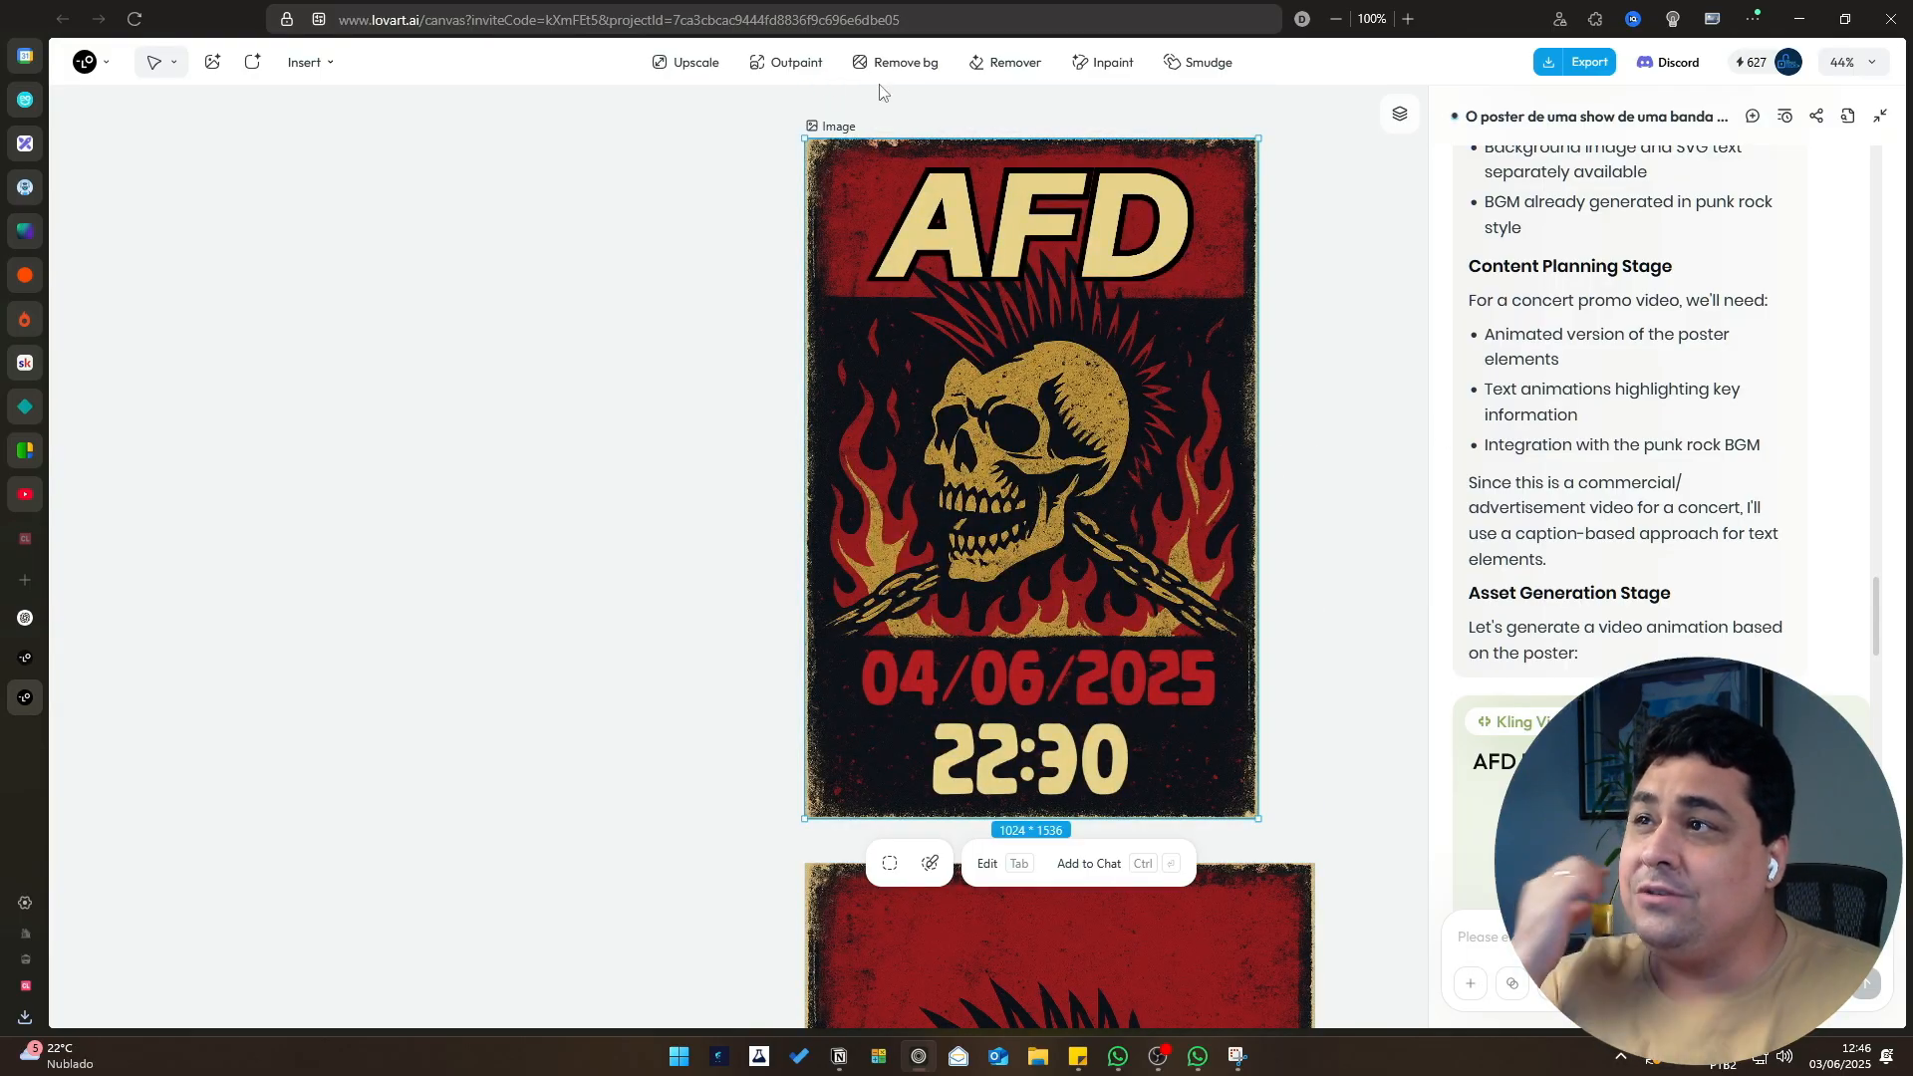
mouse_move(700, 80)
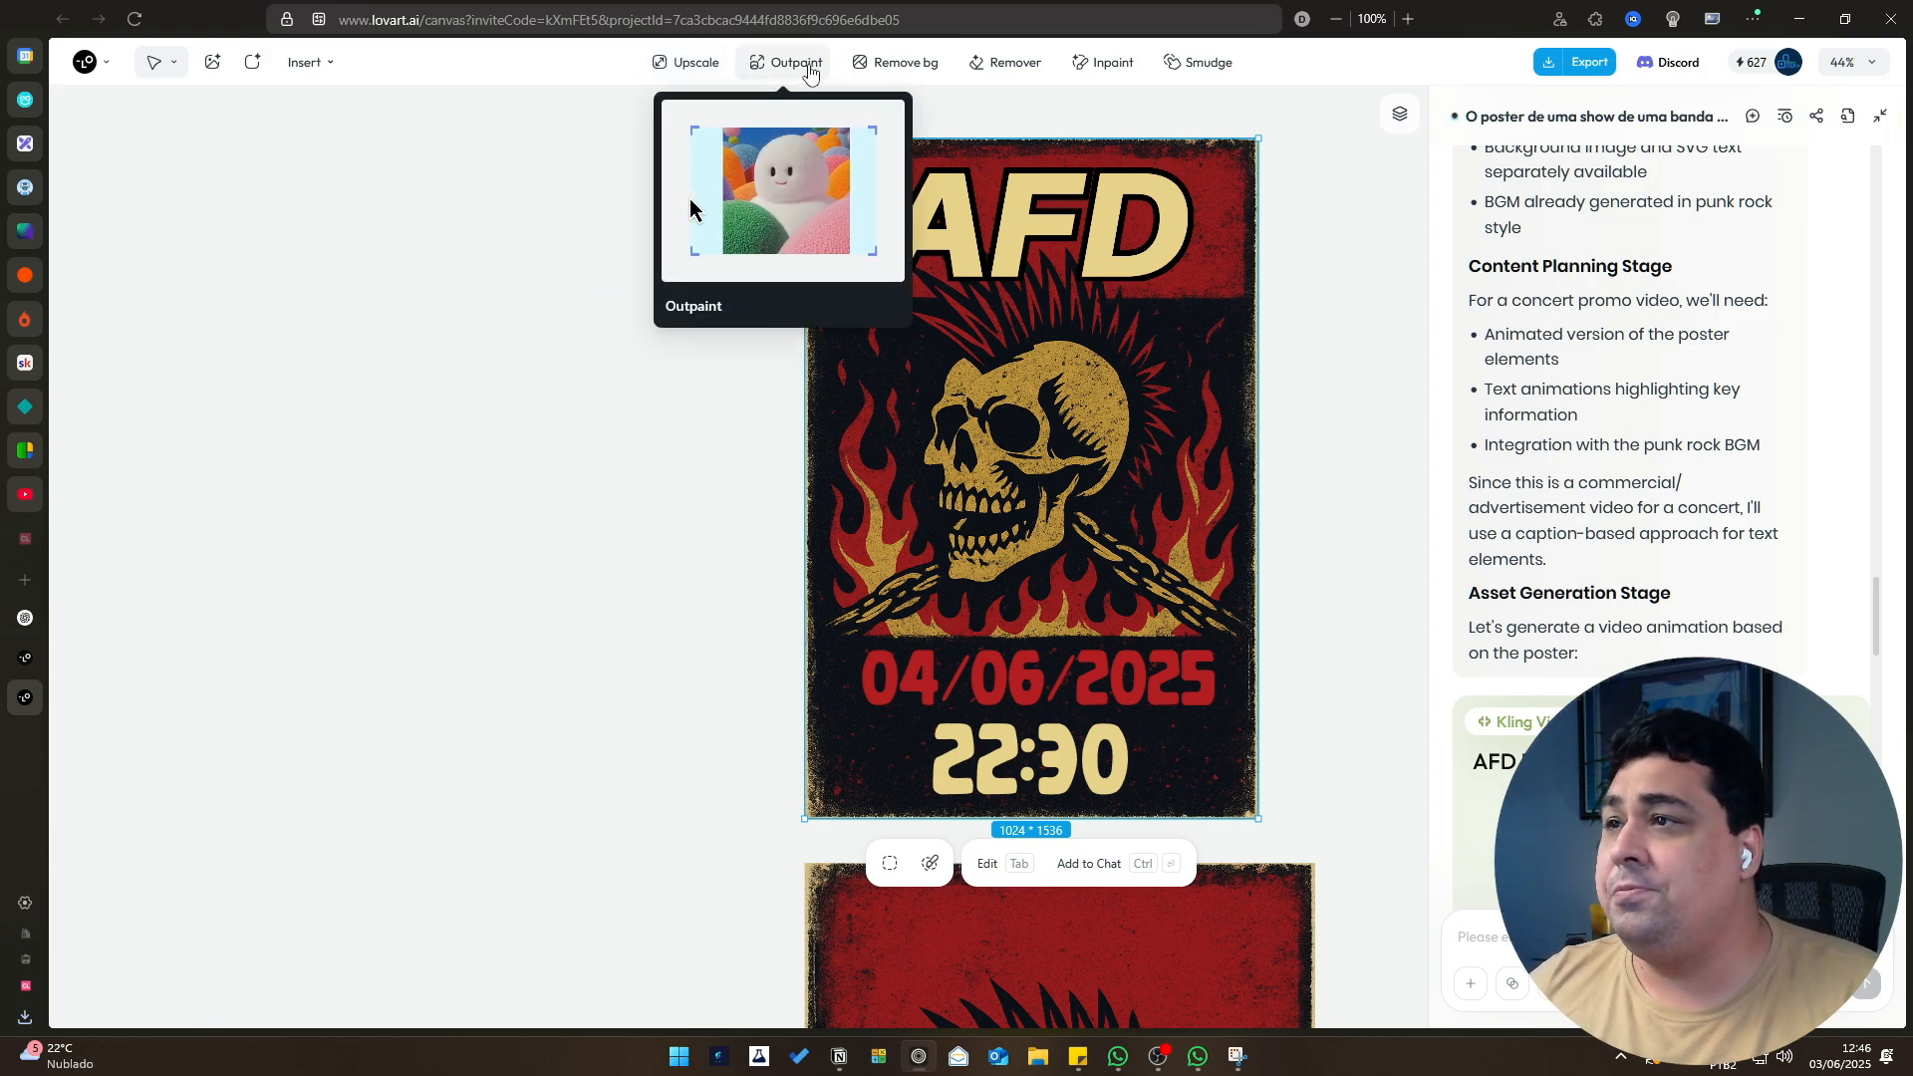
mouse_move(767, 78)
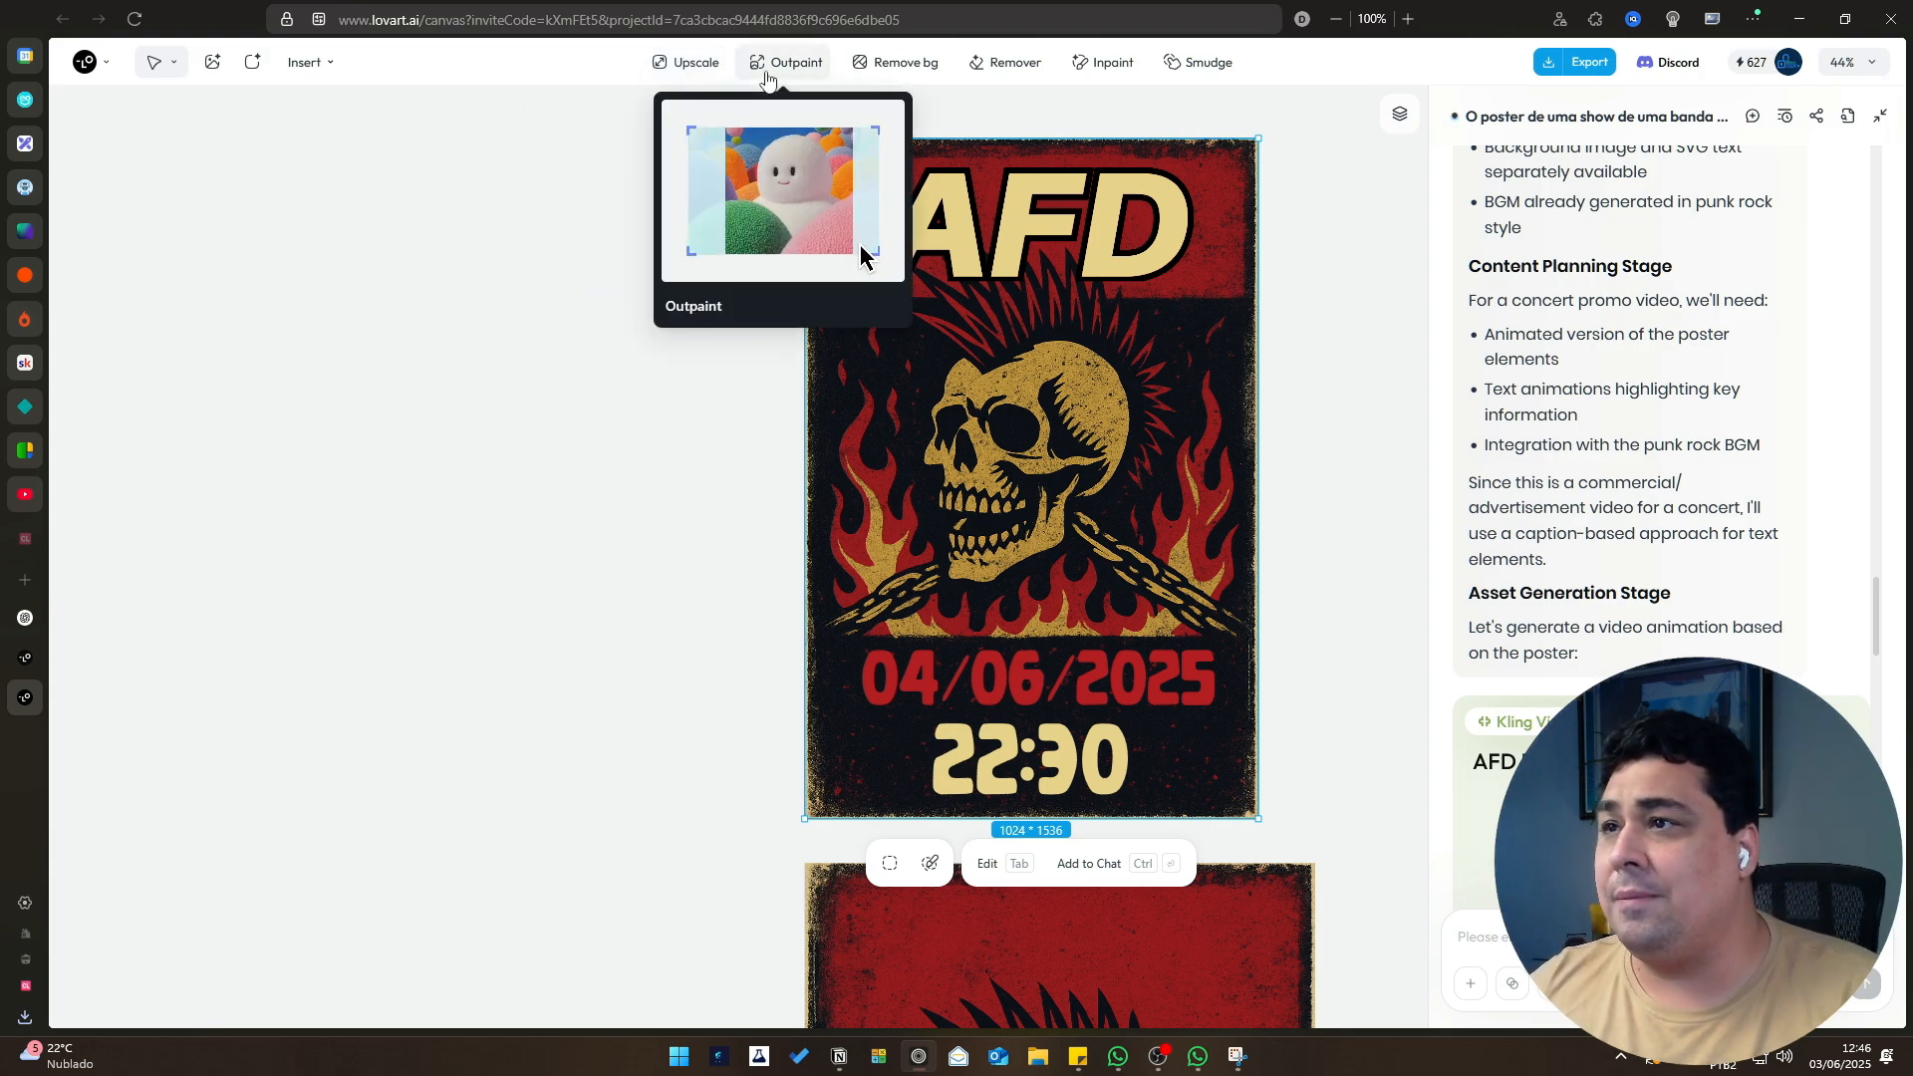
mouse_move(928, 71)
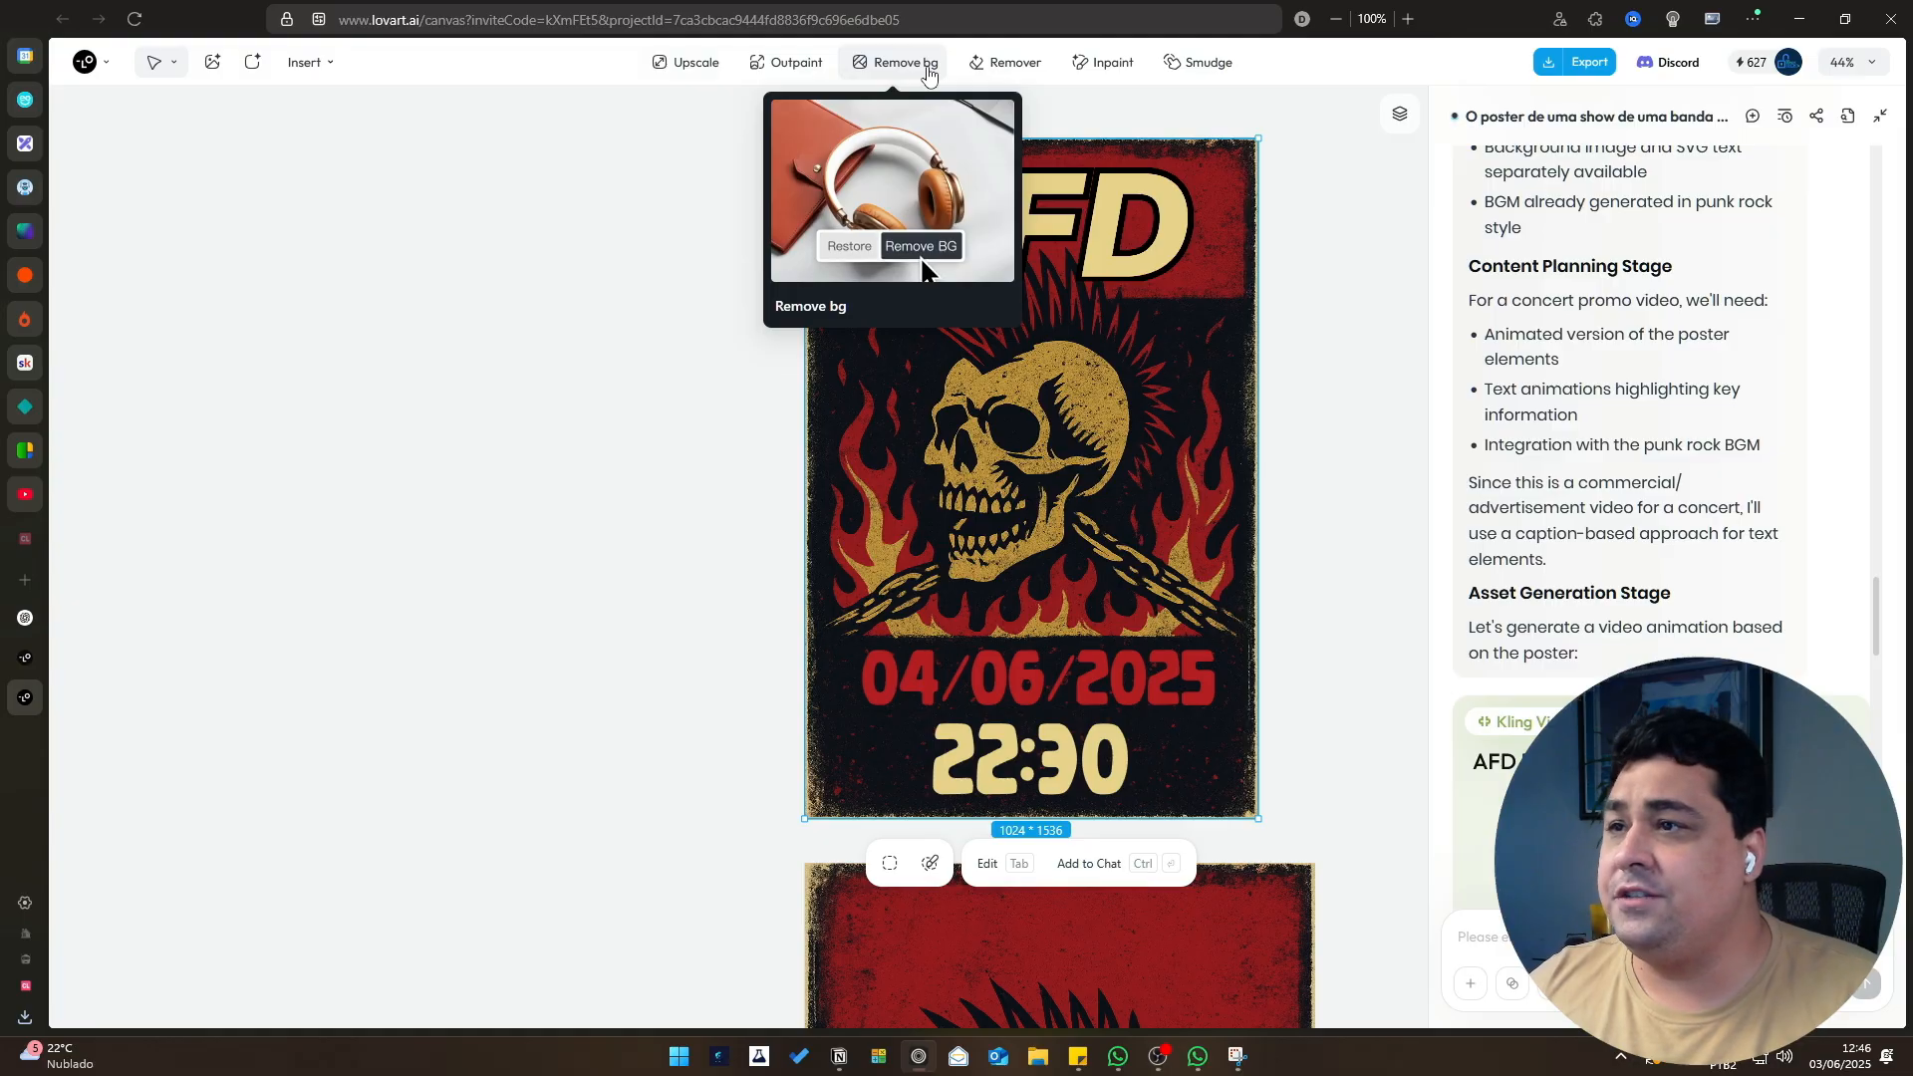
mouse_move(995, 71)
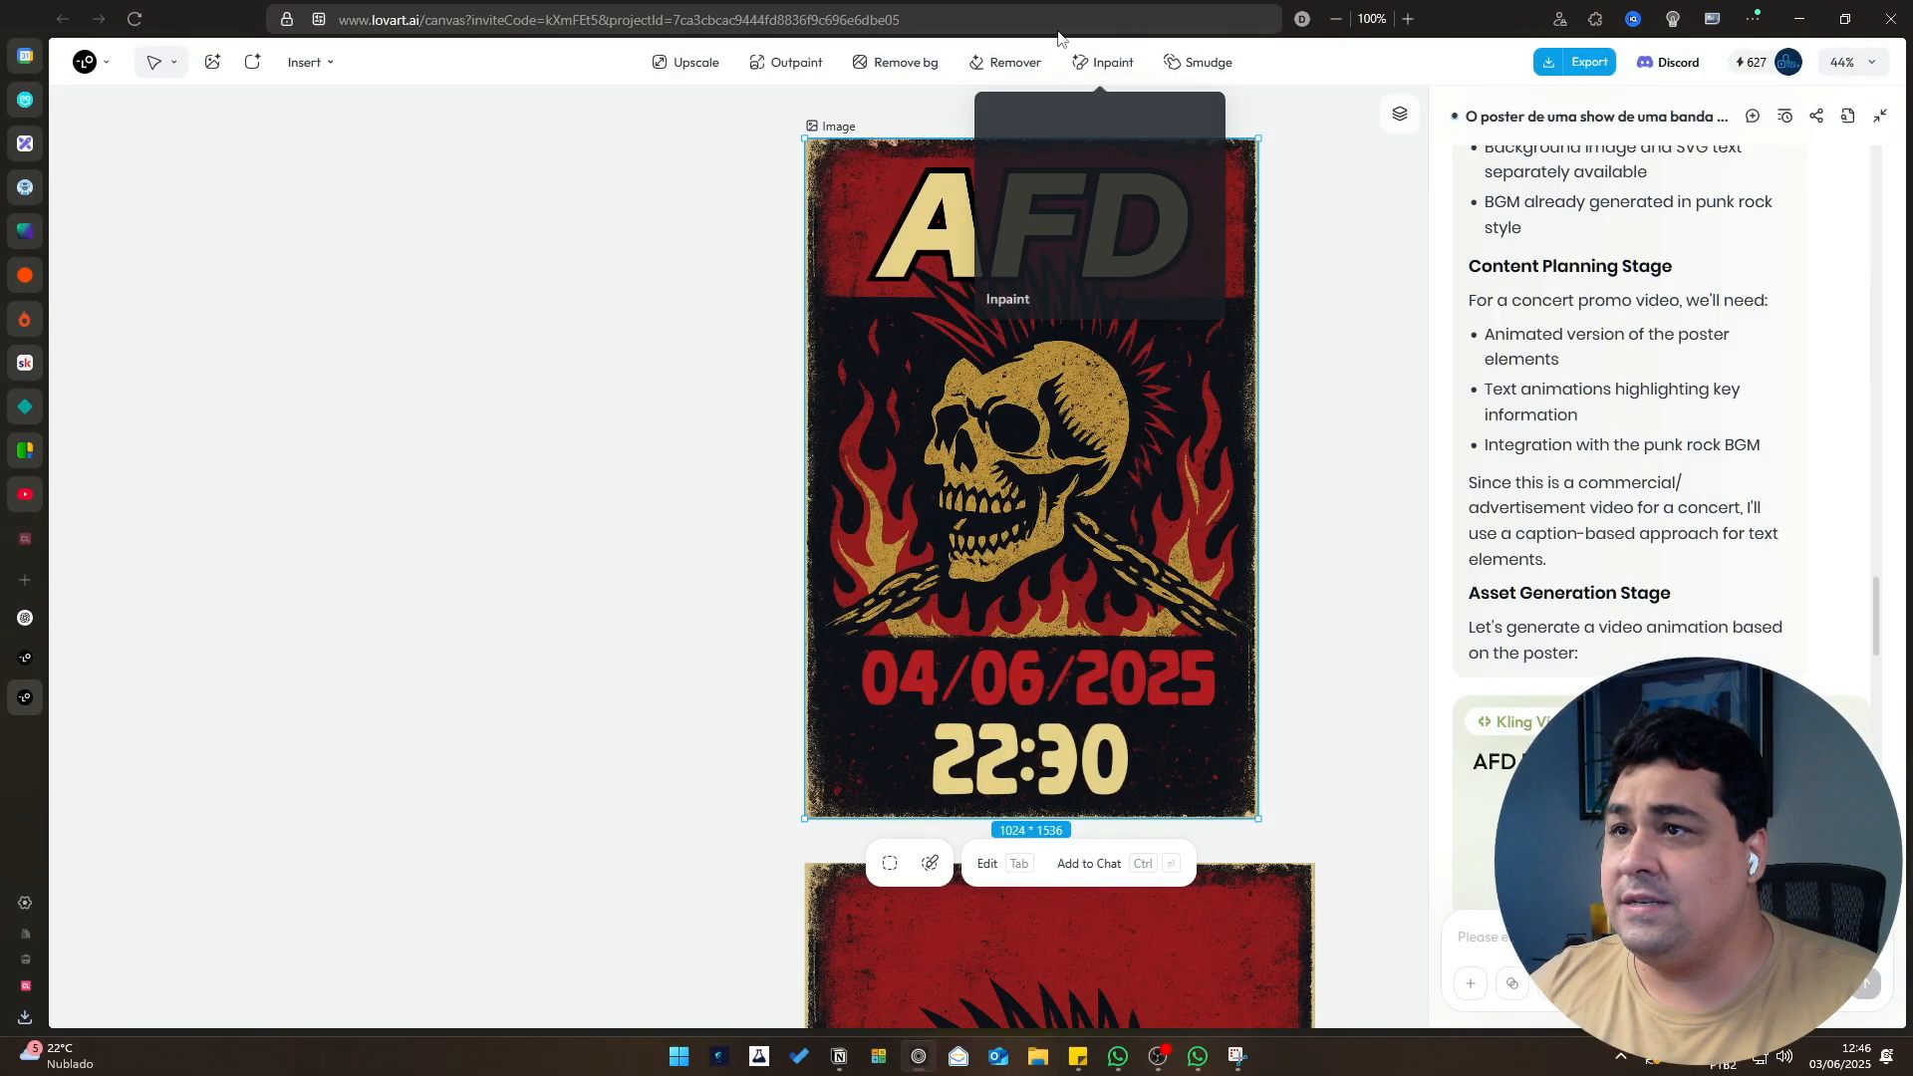
mouse_move(1195, 133)
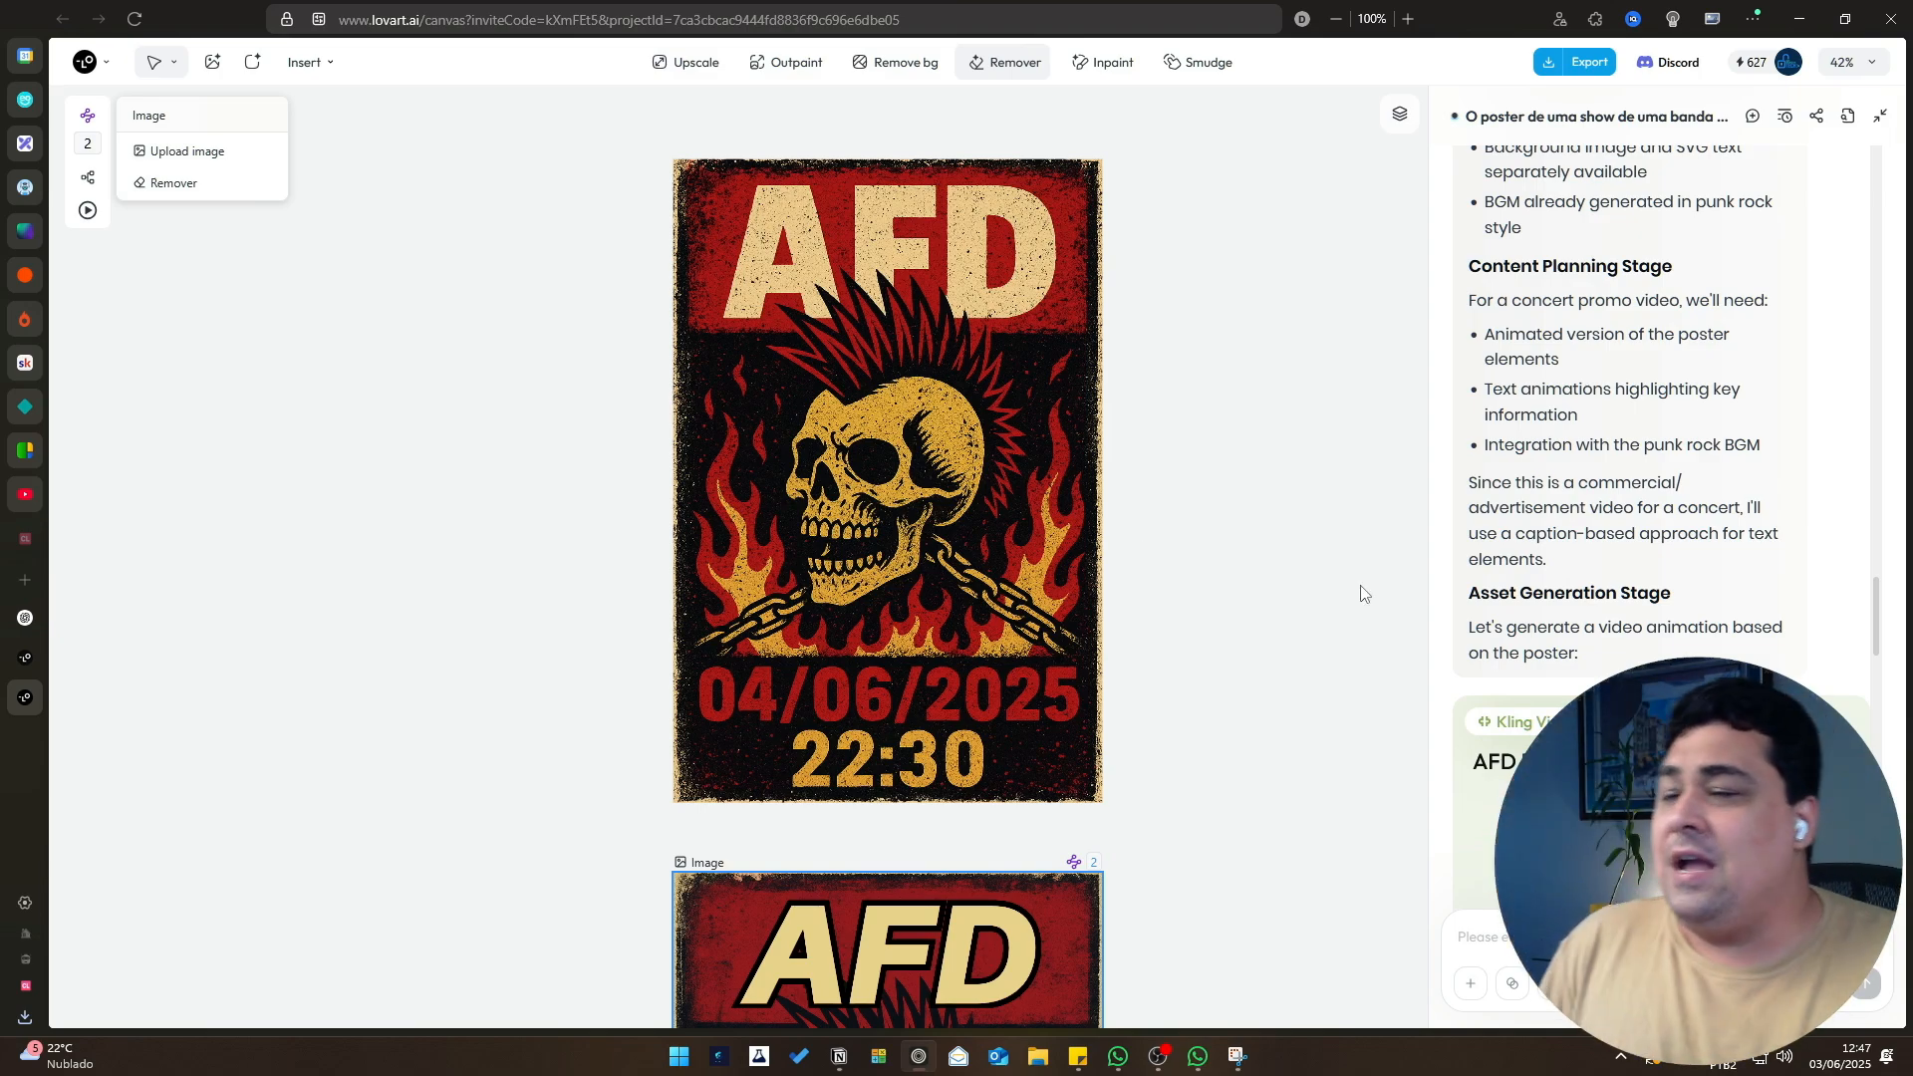
Open the chat's style library, browse all of its styles through to the end of the list, and close it without picking one.
left_click(1511, 981)
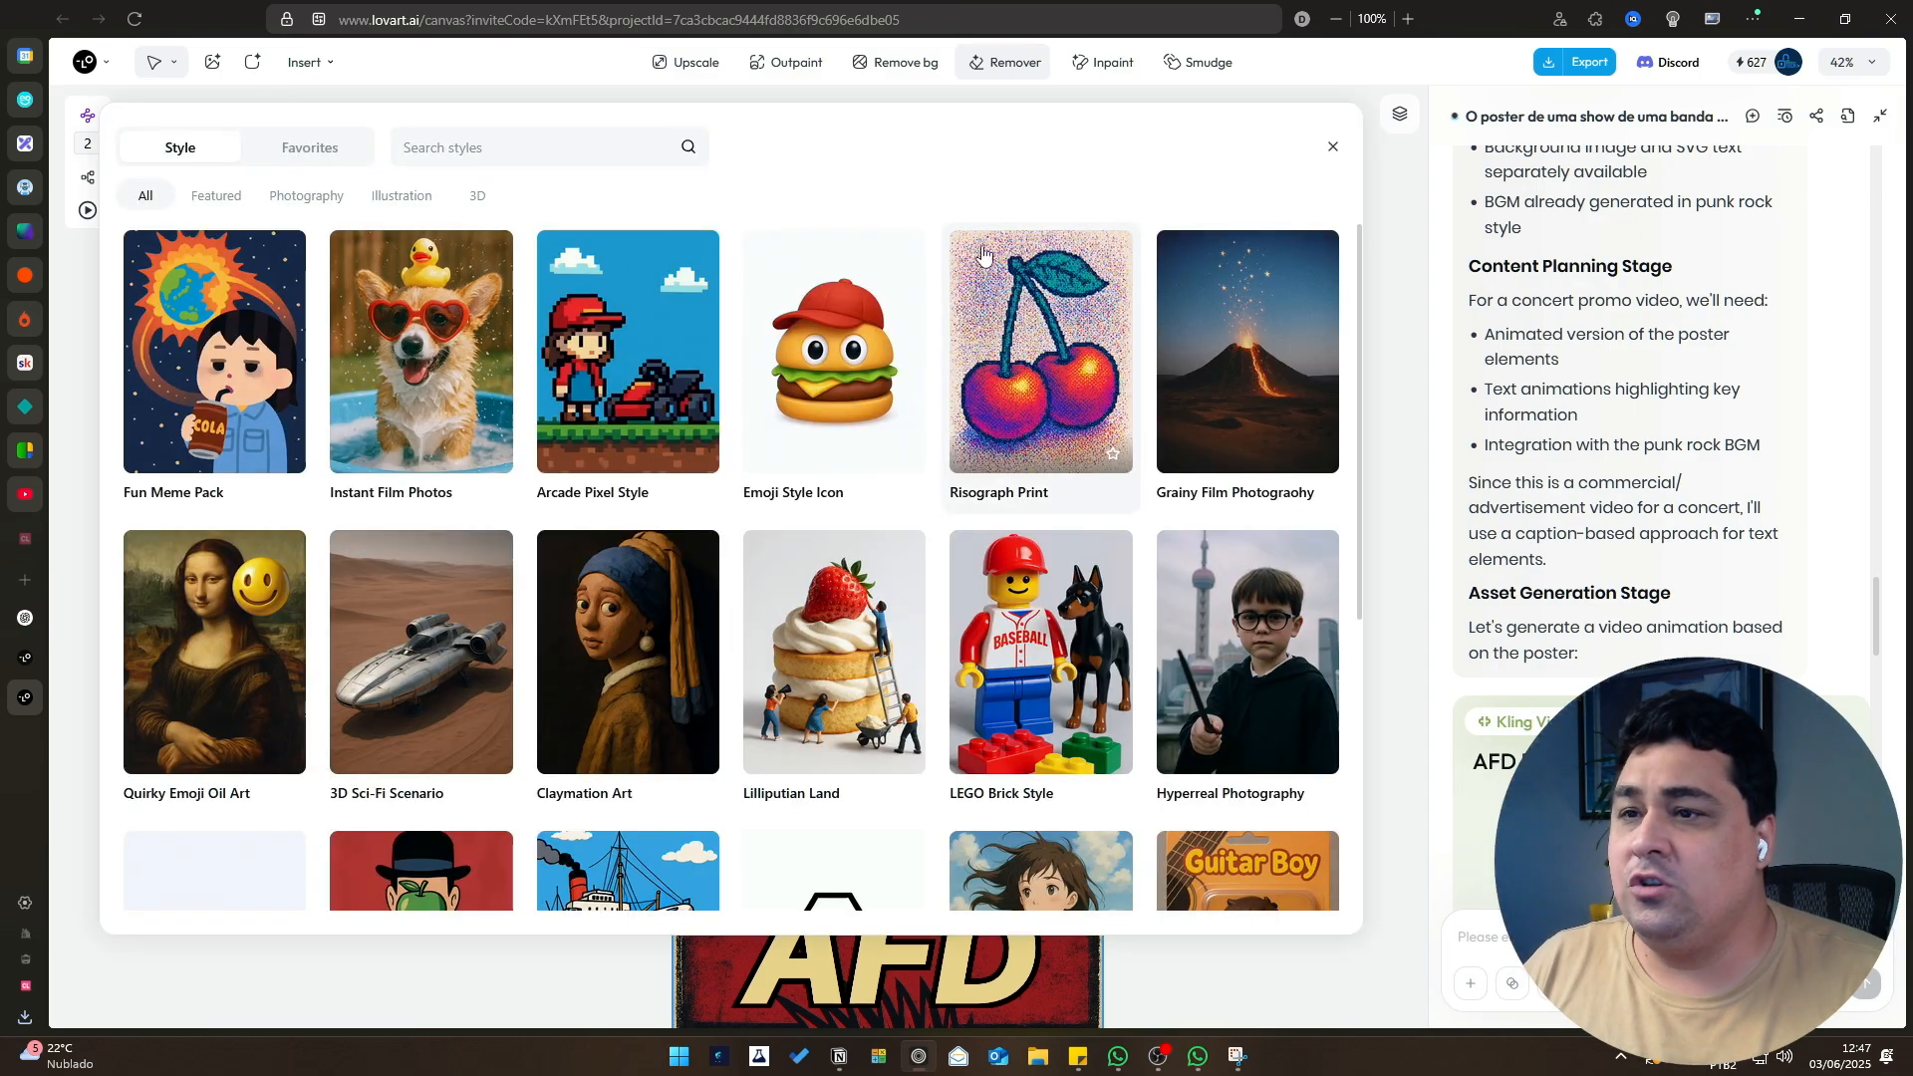
scroll(989, 289, "down", 3)
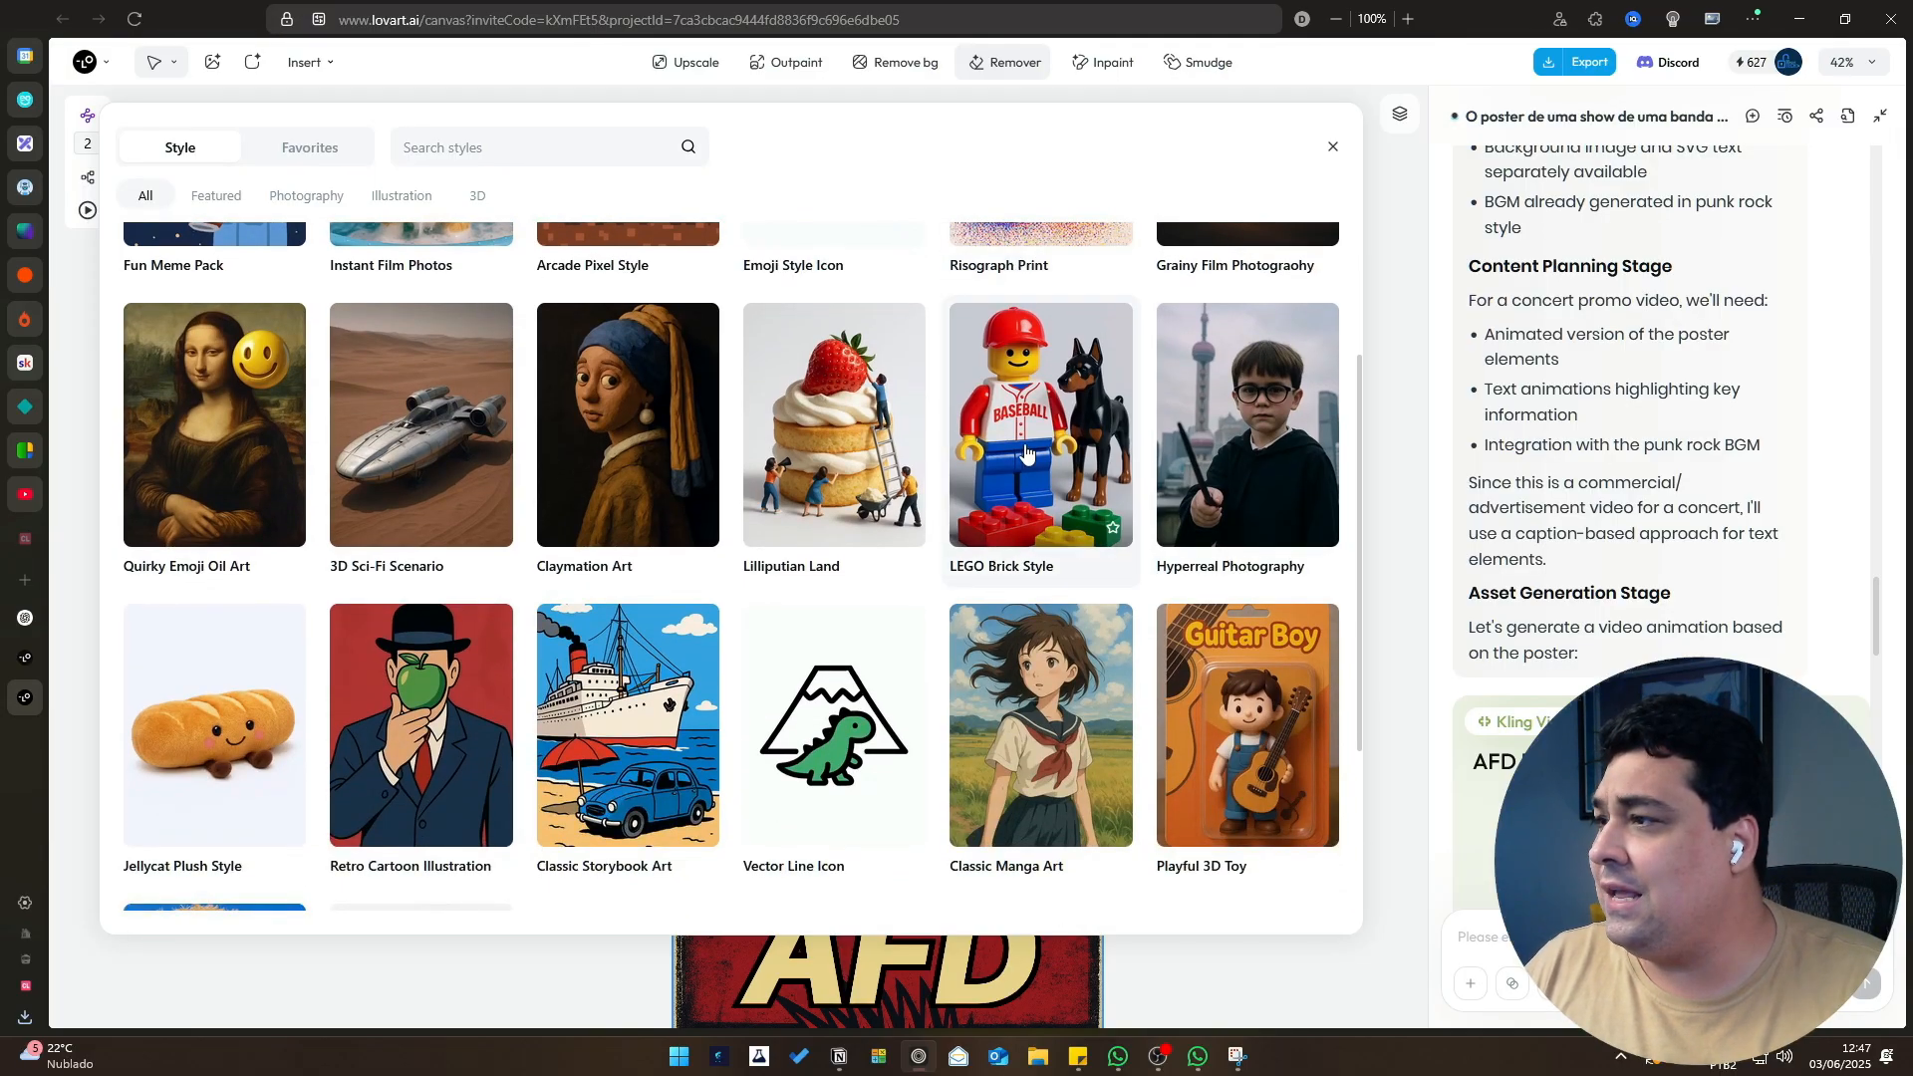
scroll(858, 559, "down", 6)
scroll(1282, 496, "up", 4)
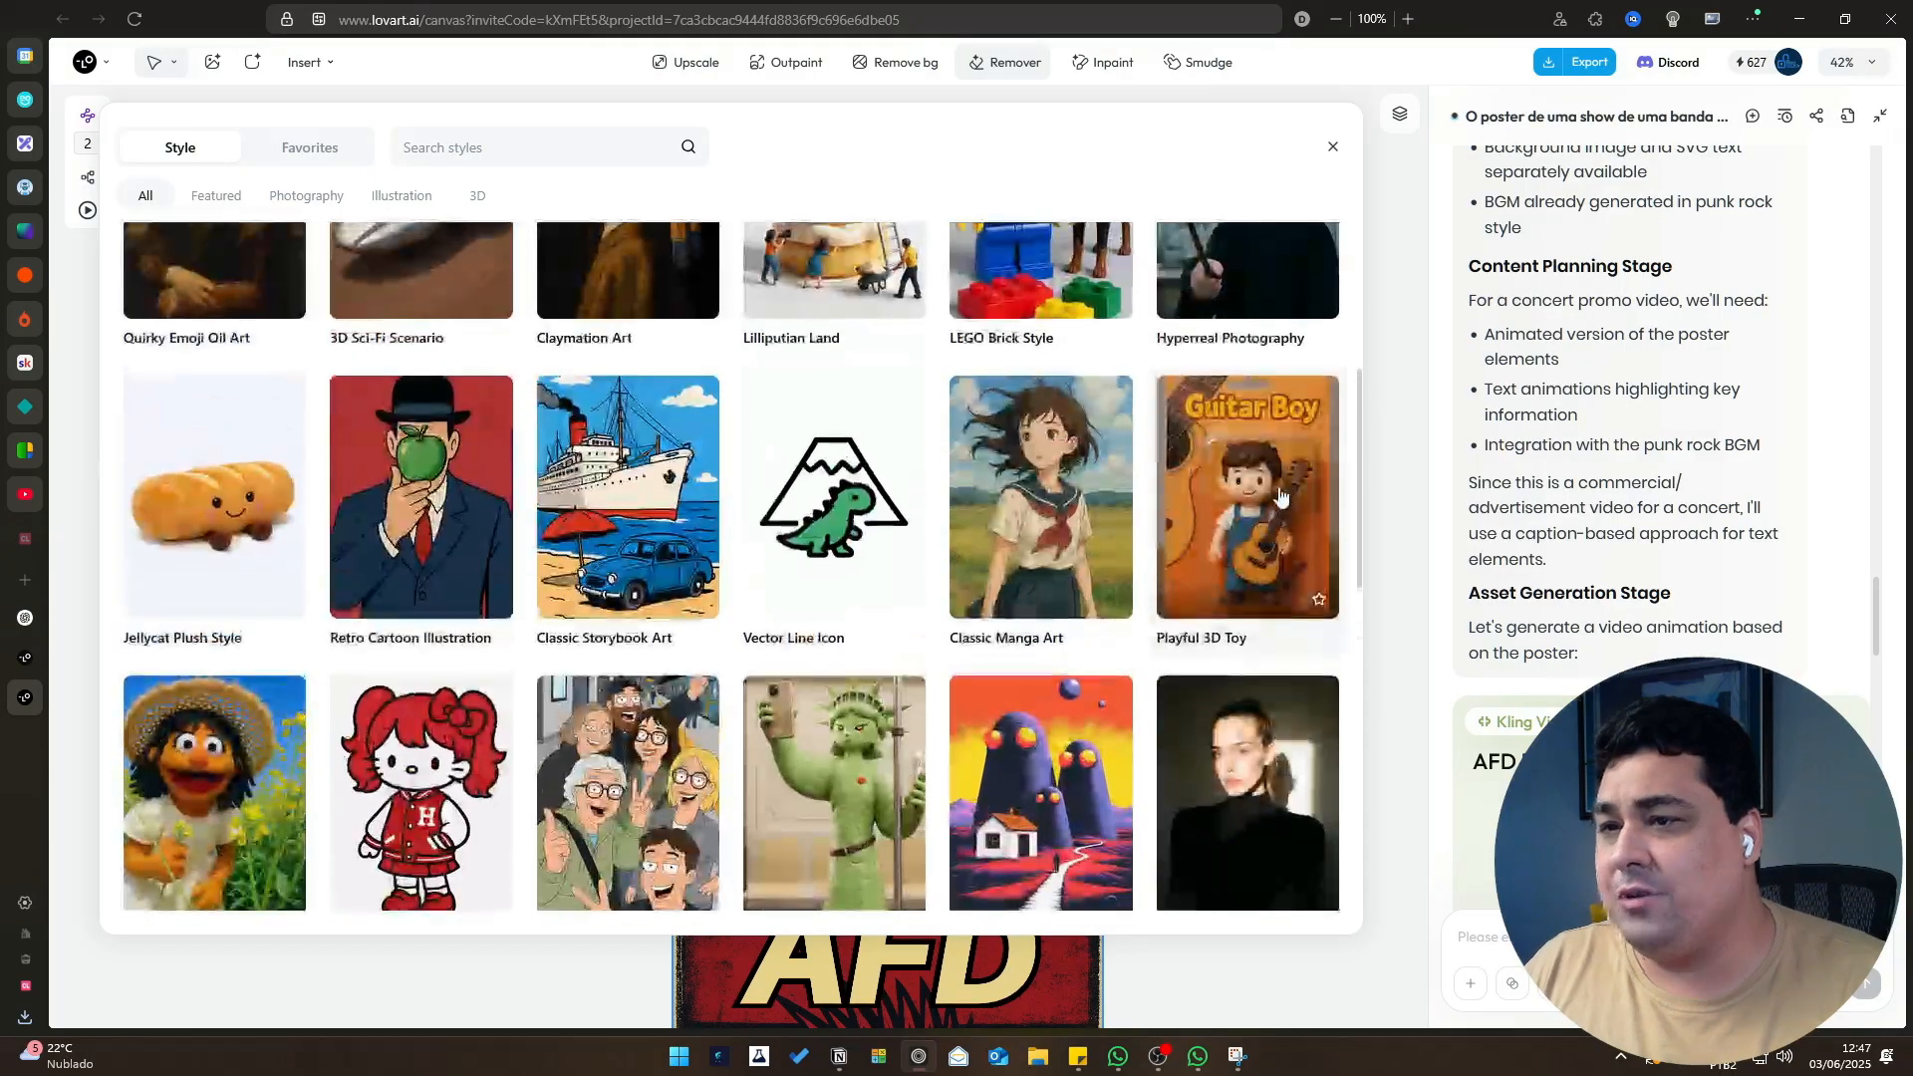
scroll(1203, 343, "up", 2)
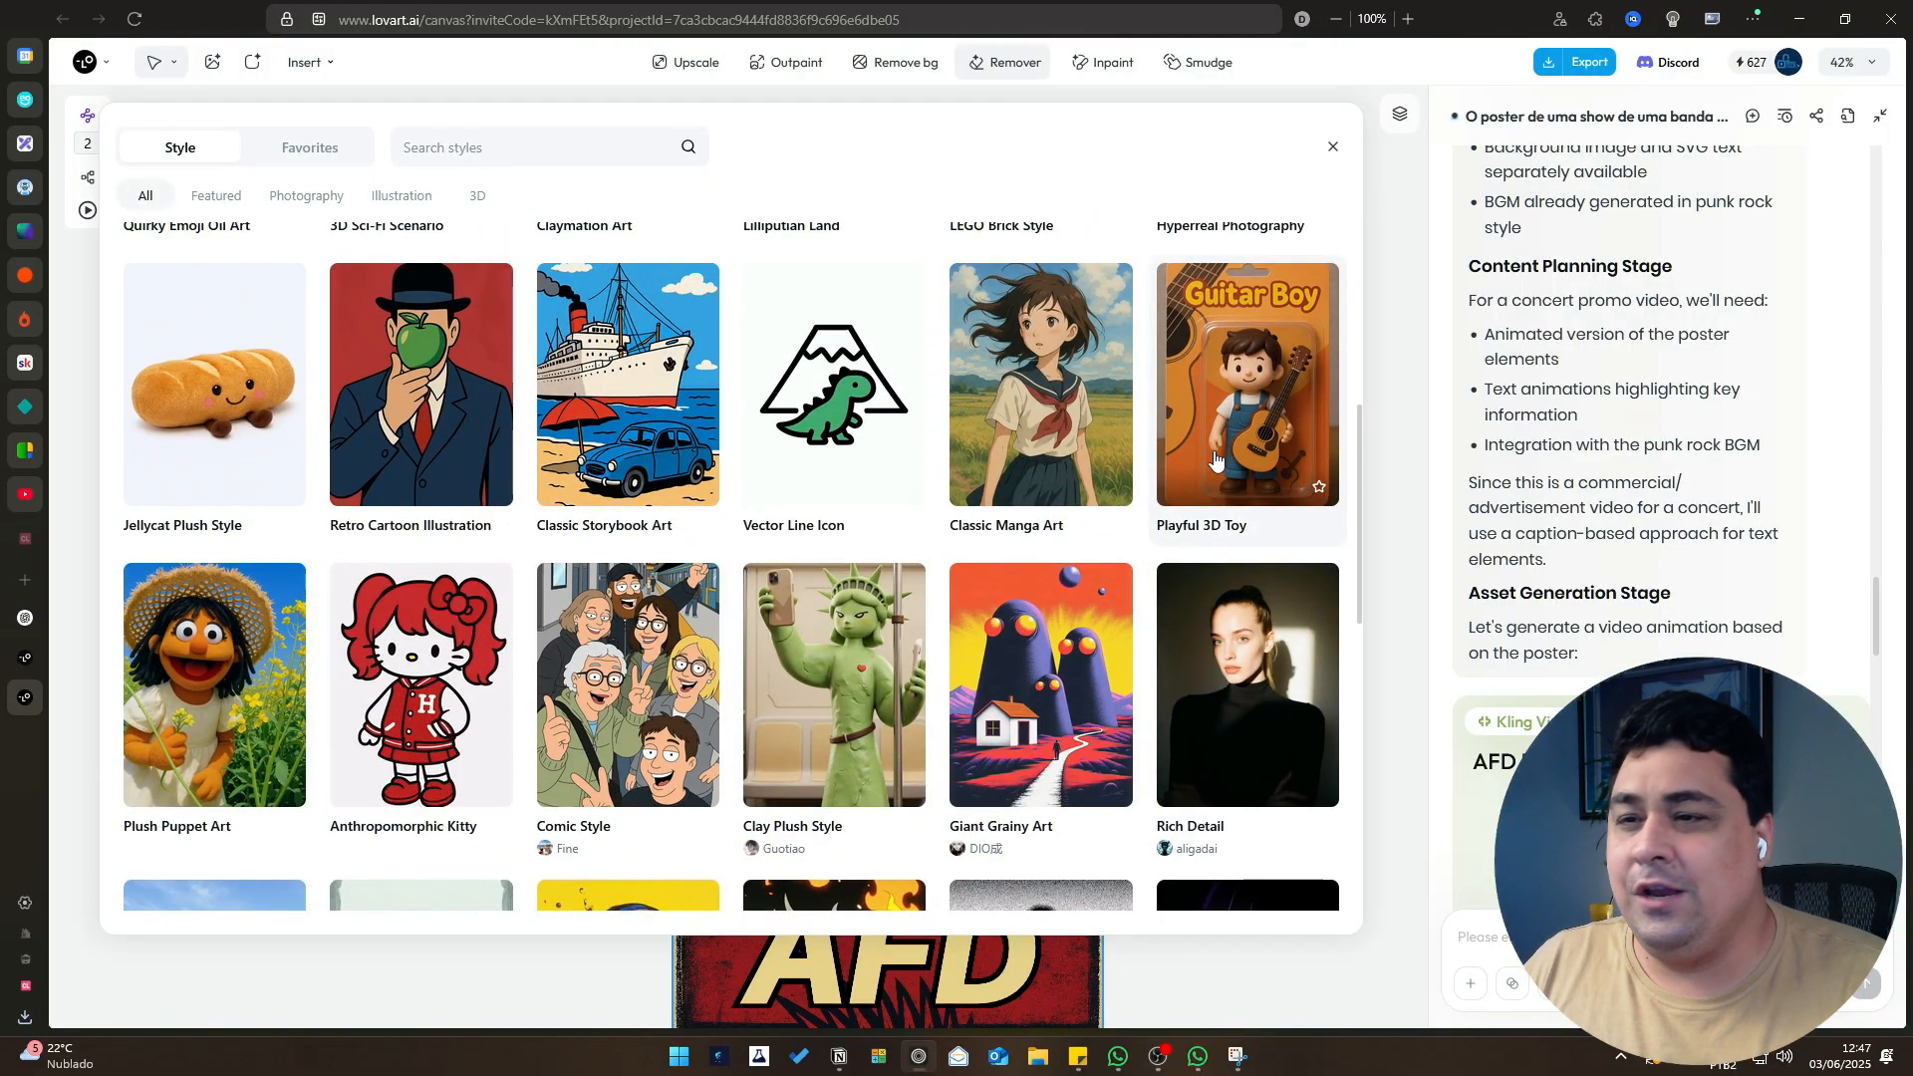
scroll(1215, 460, "down", 2)
scroll(1261, 428, "down", 3)
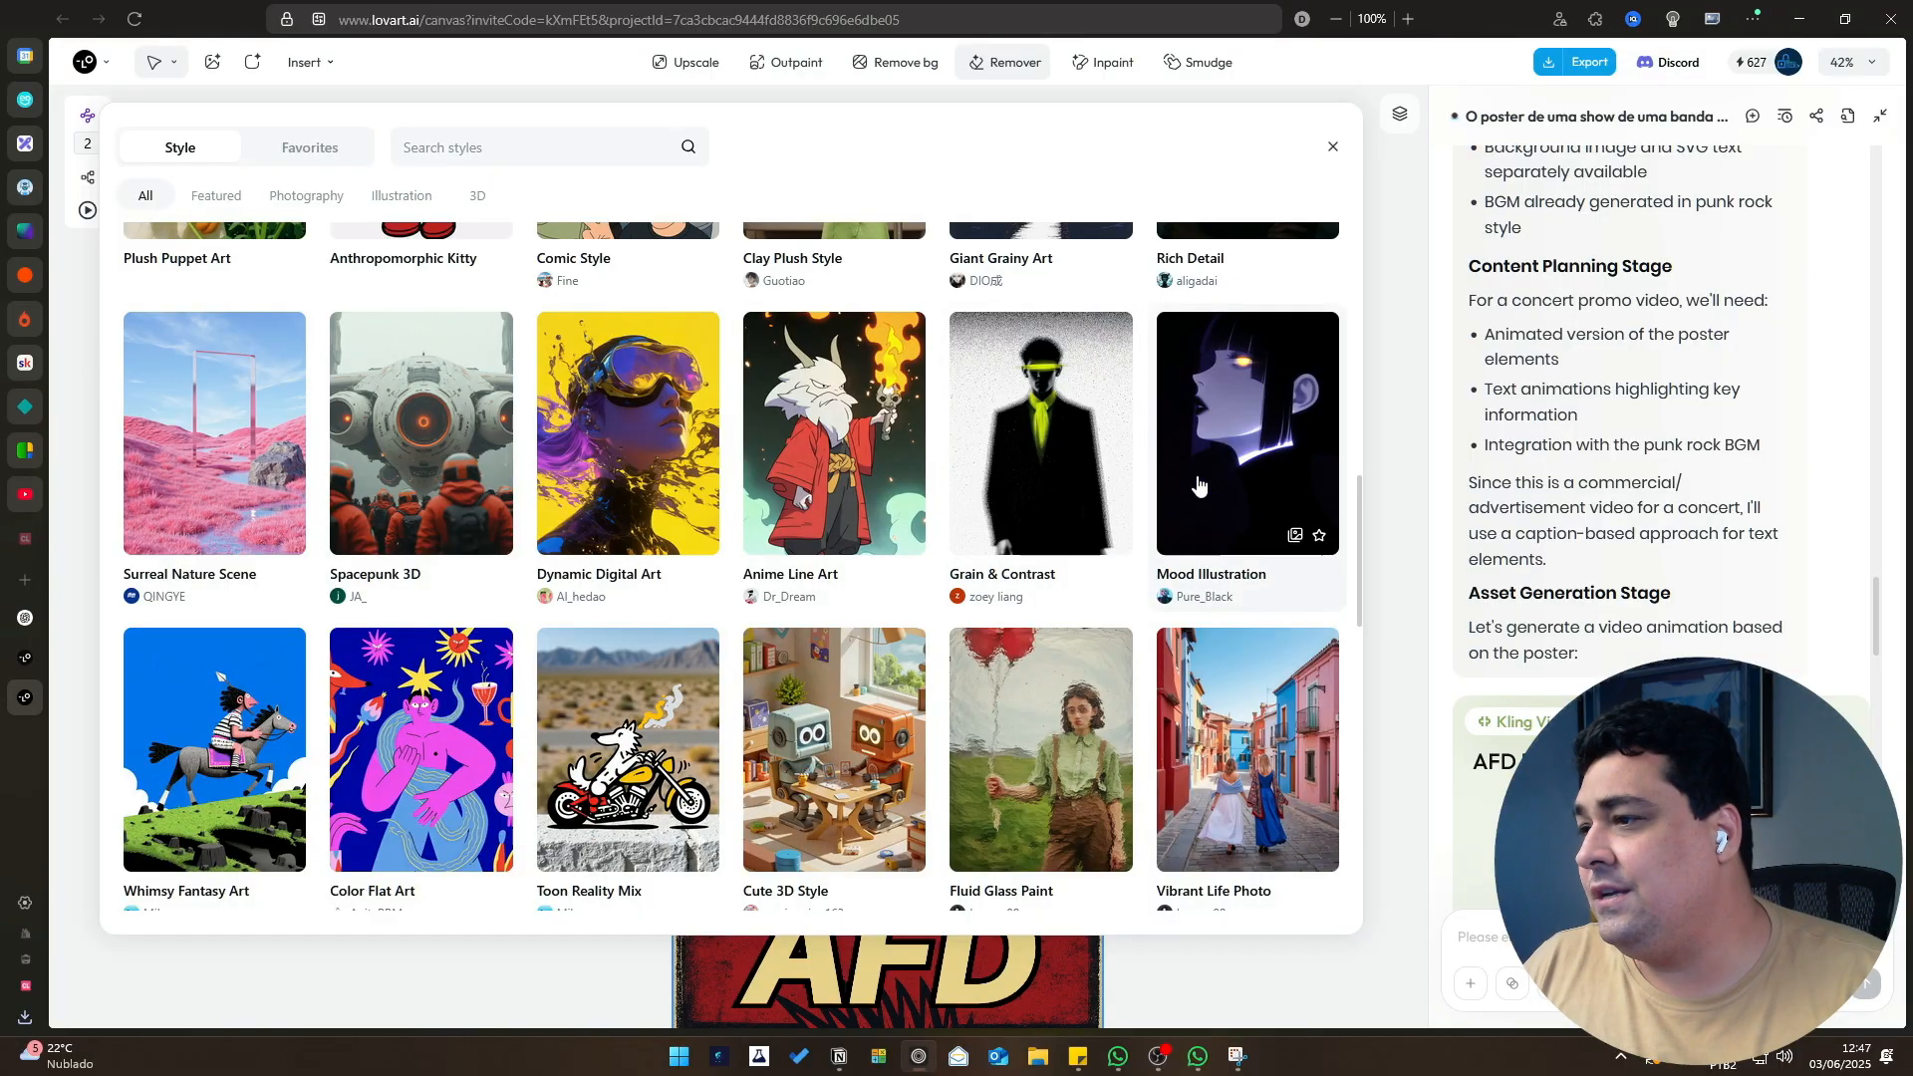
scroll(1185, 481, "down", 12)
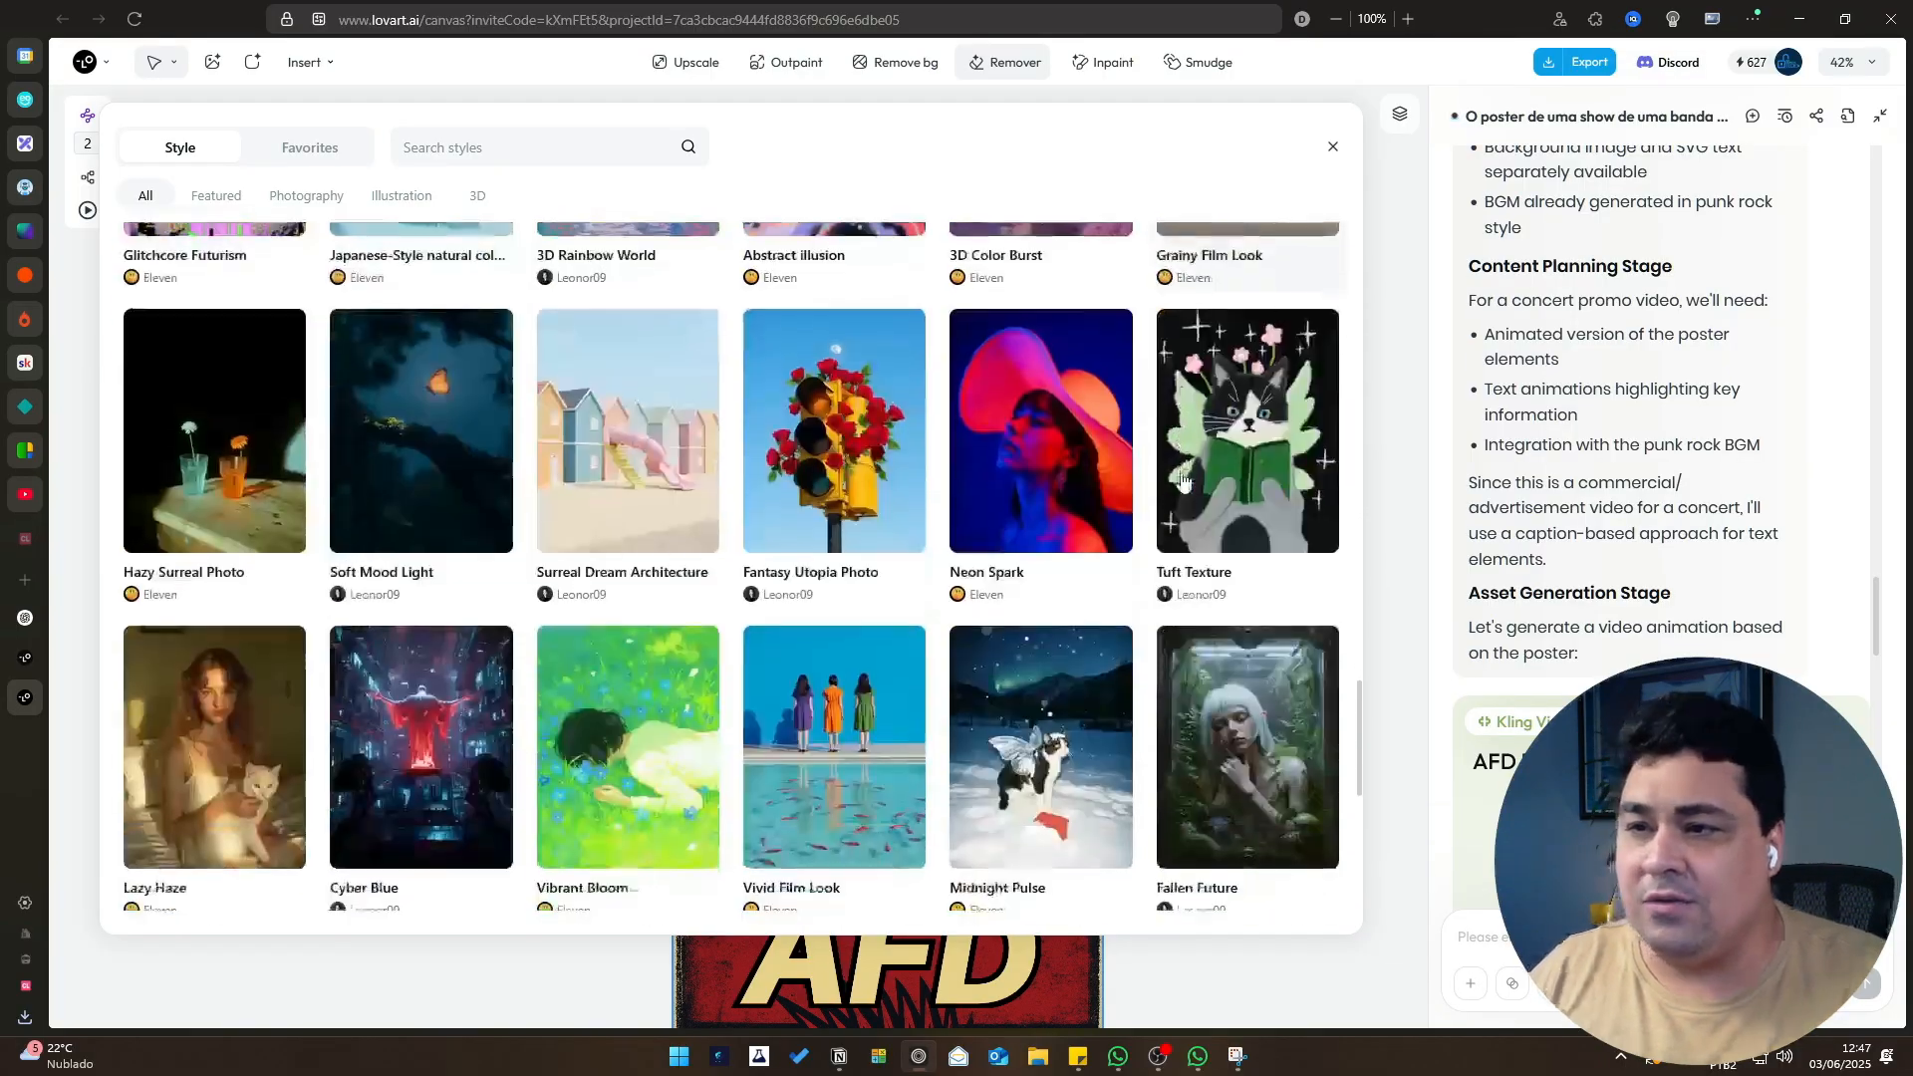
scroll(1183, 481, "down", 5)
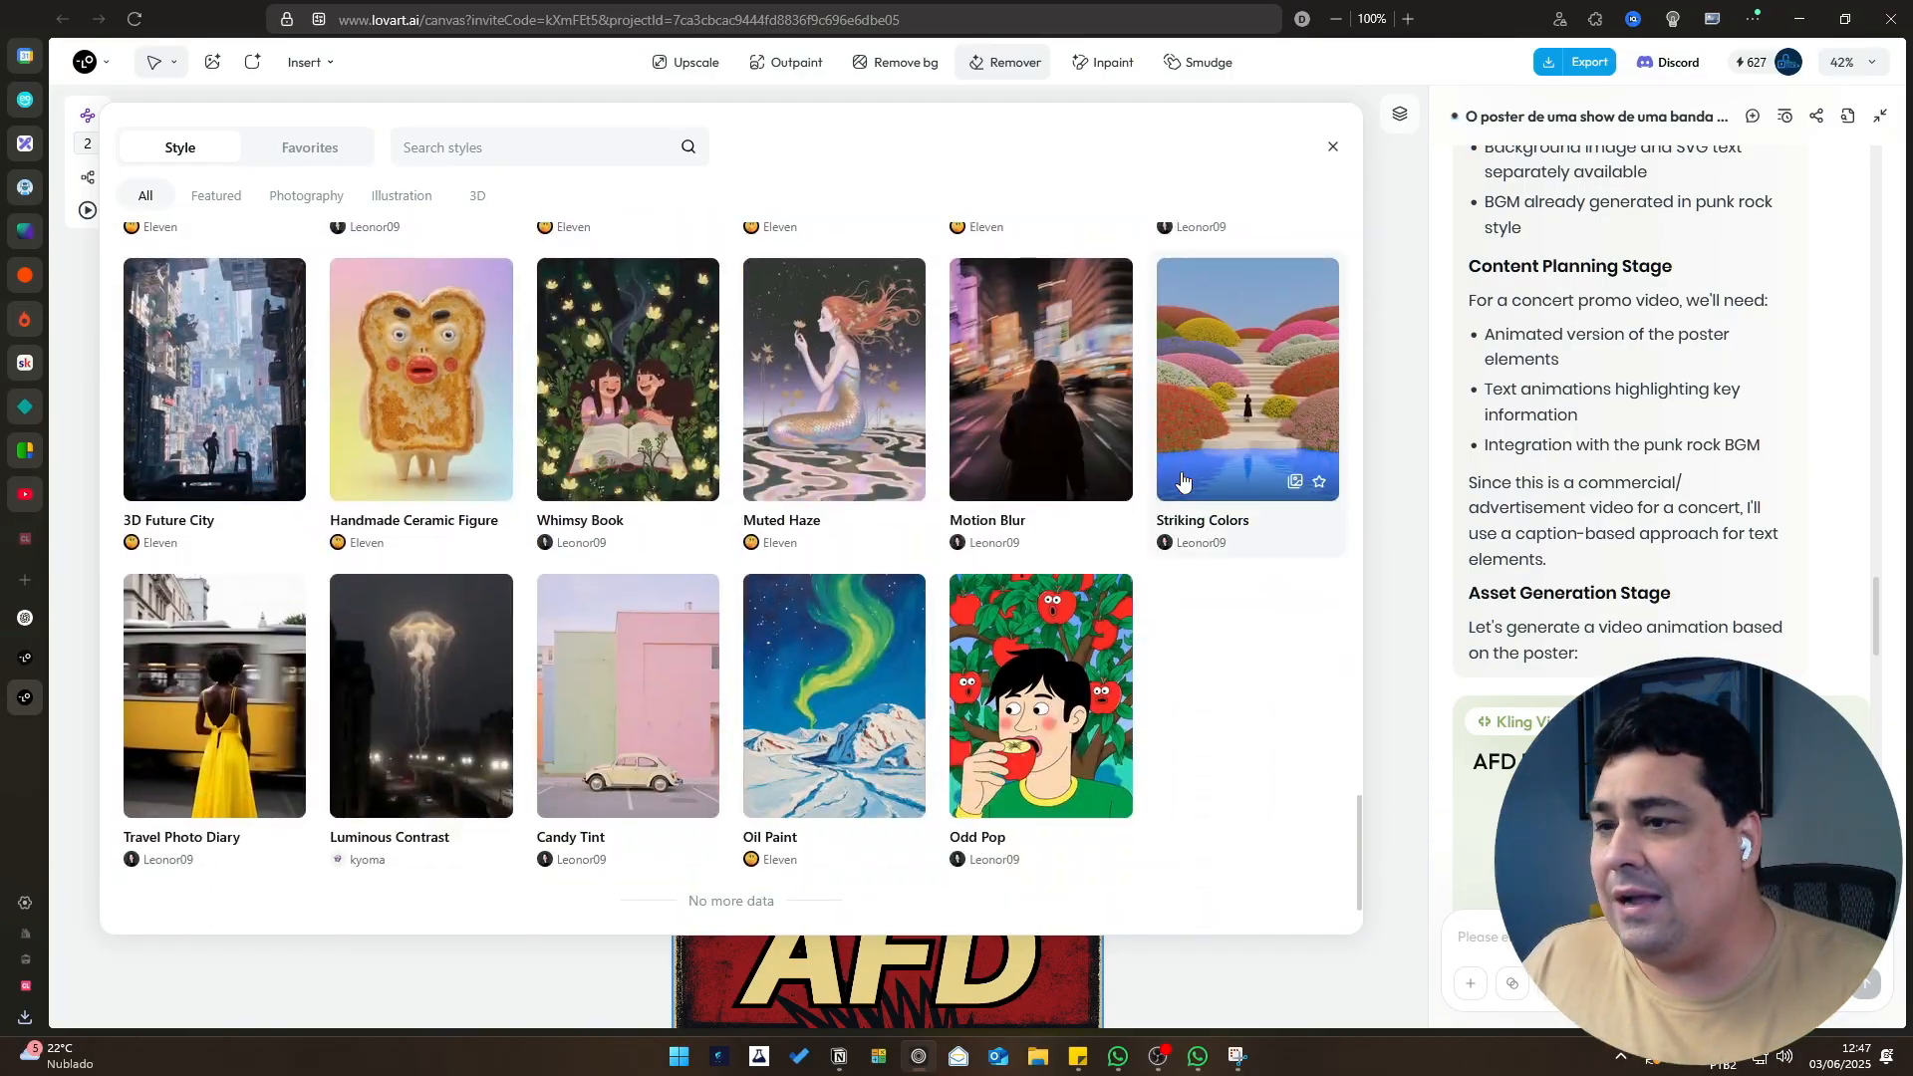
scroll(1183, 481, "up", 10)
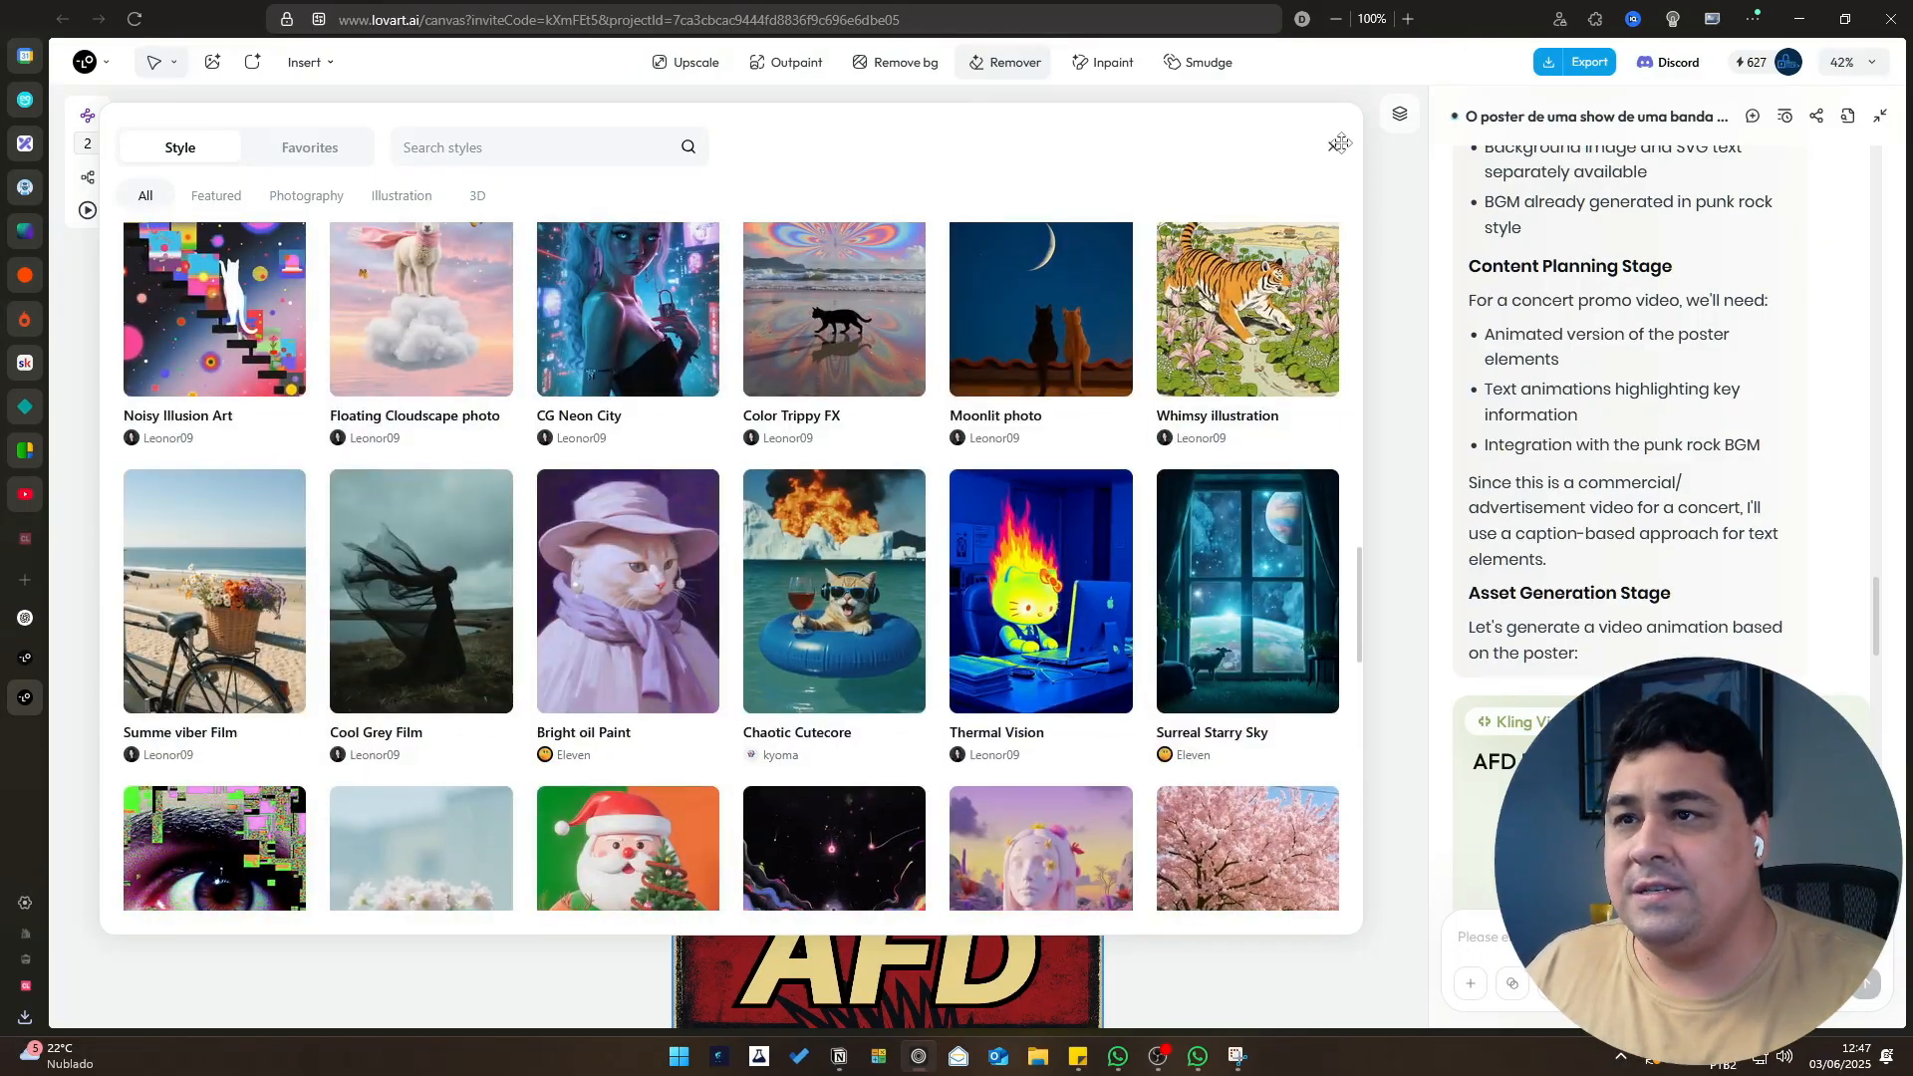
left_click(1337, 144)
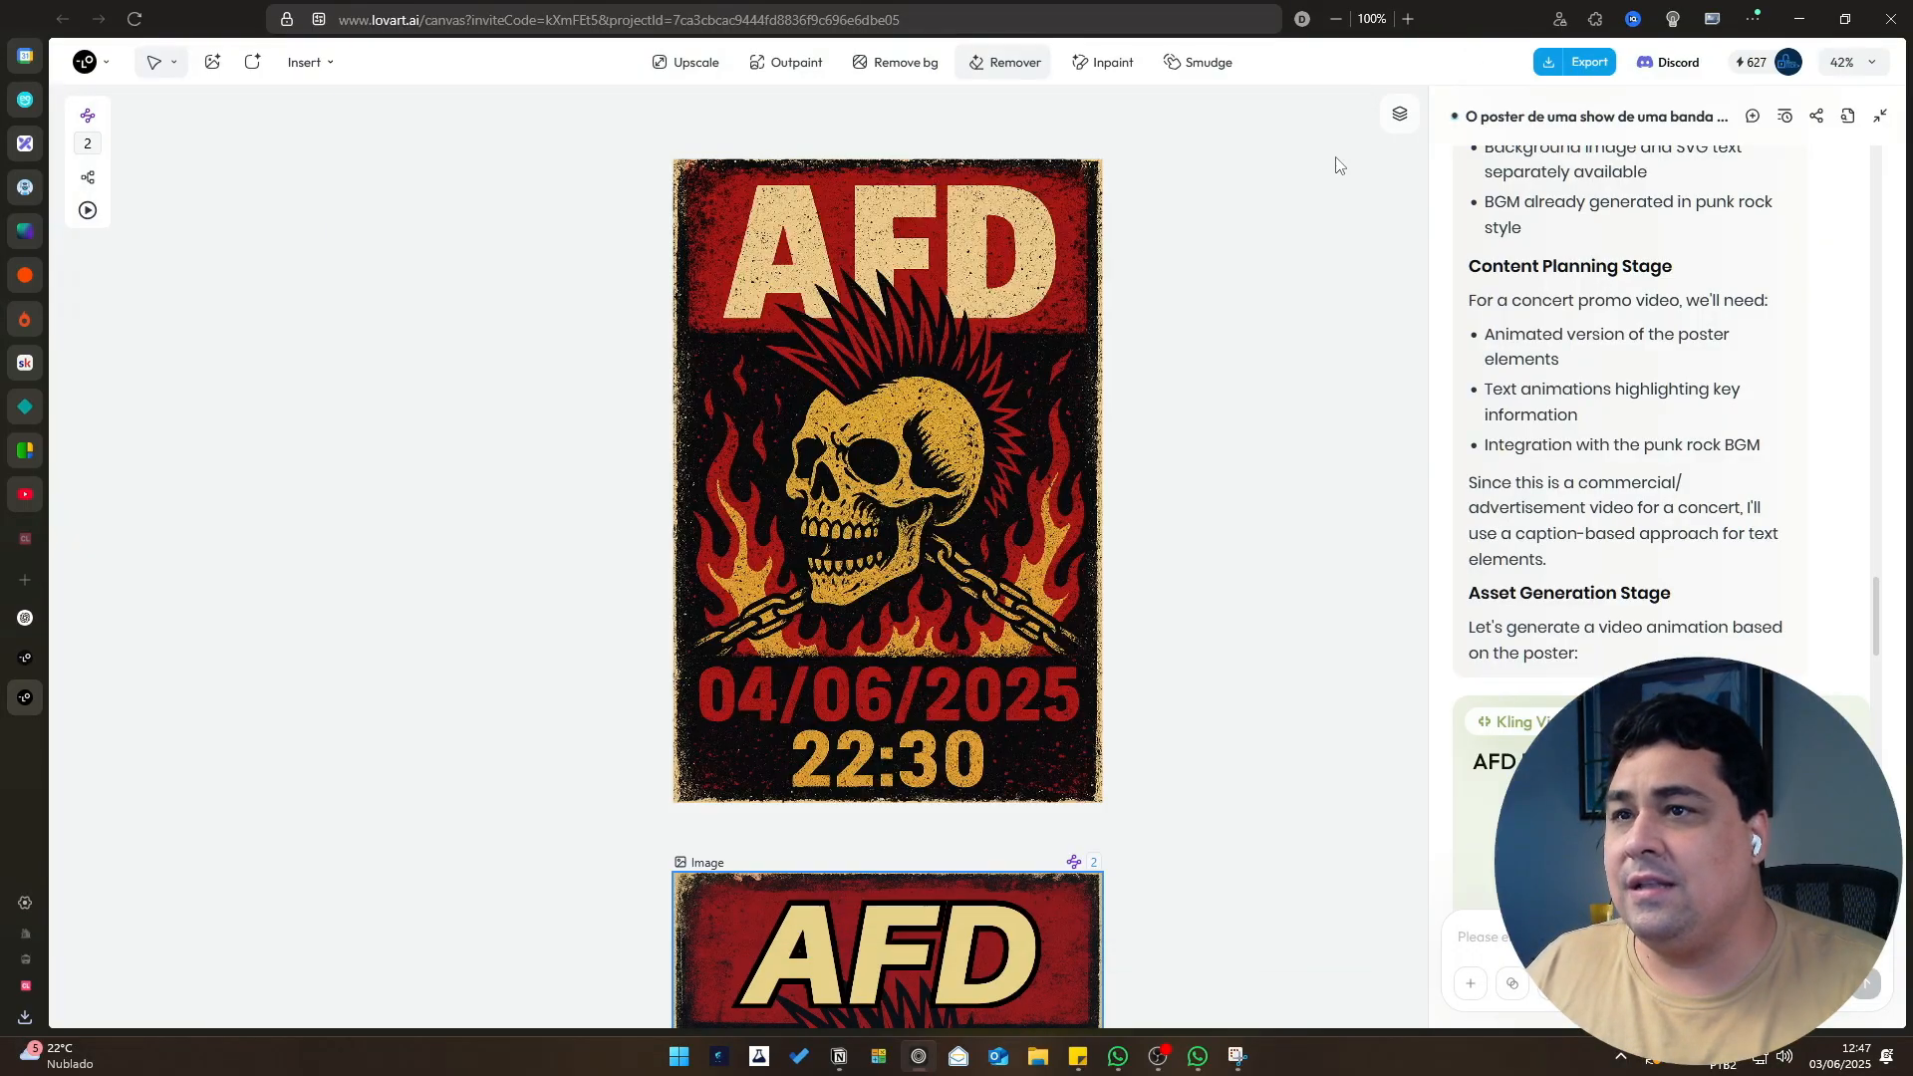
Open the Portfolio project from the recent projects and read its prompt for an interactive web portfolio with shaders and visual effects.
left_click(25, 657)
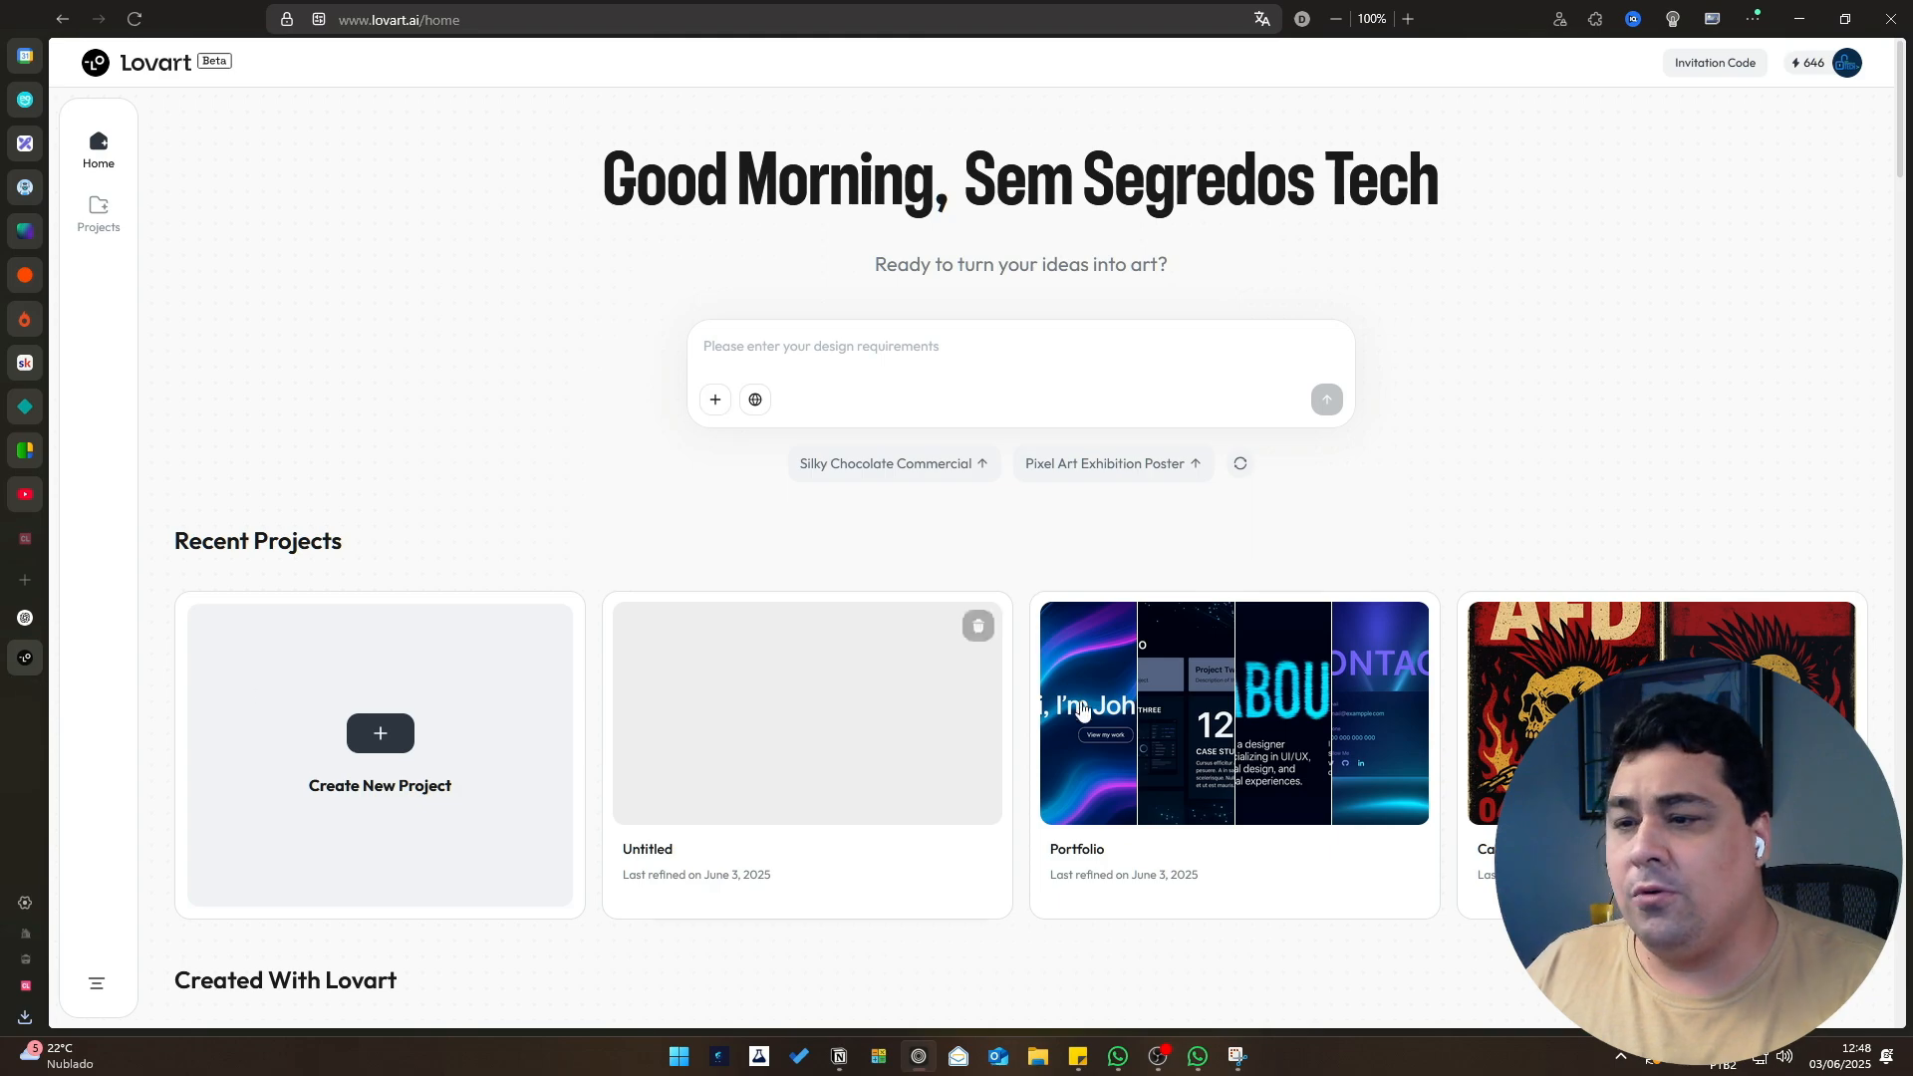
left_click(1153, 846)
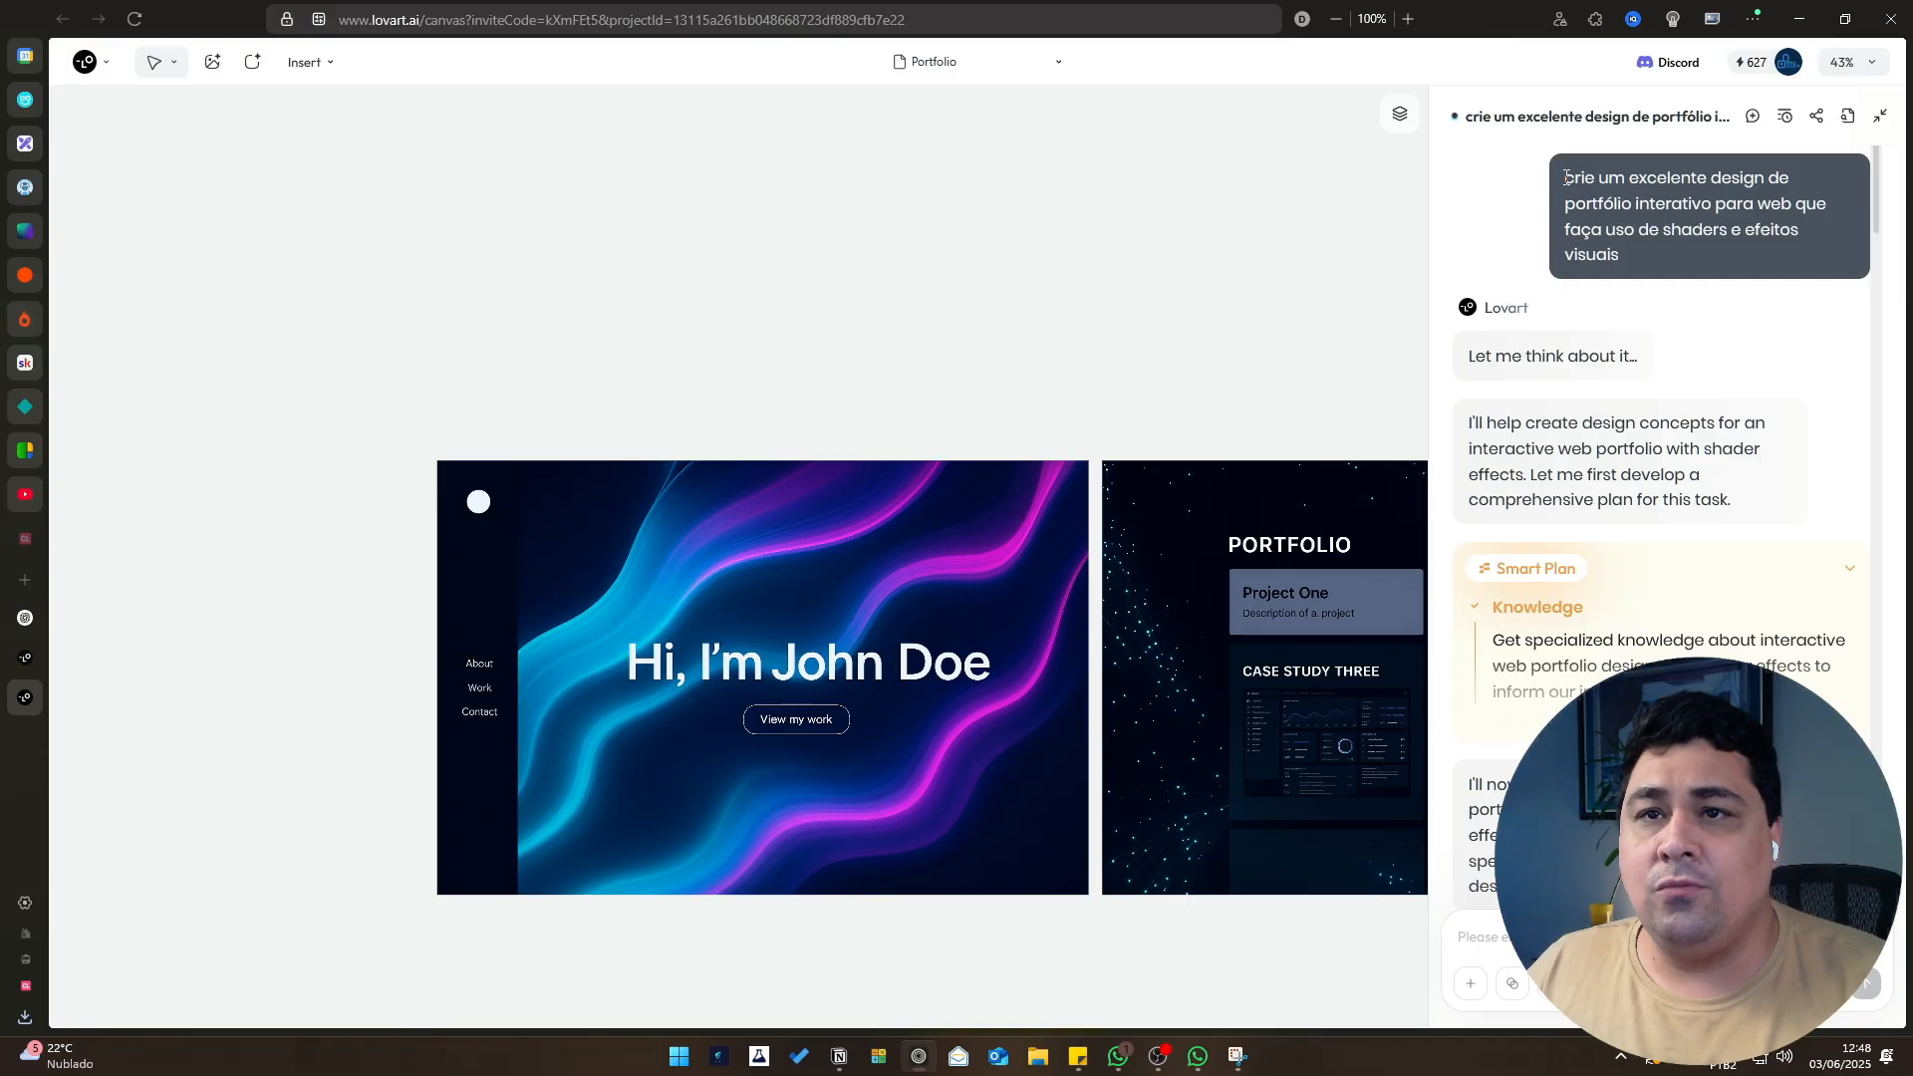
left_click_drag(1566, 177, 1691, 204)
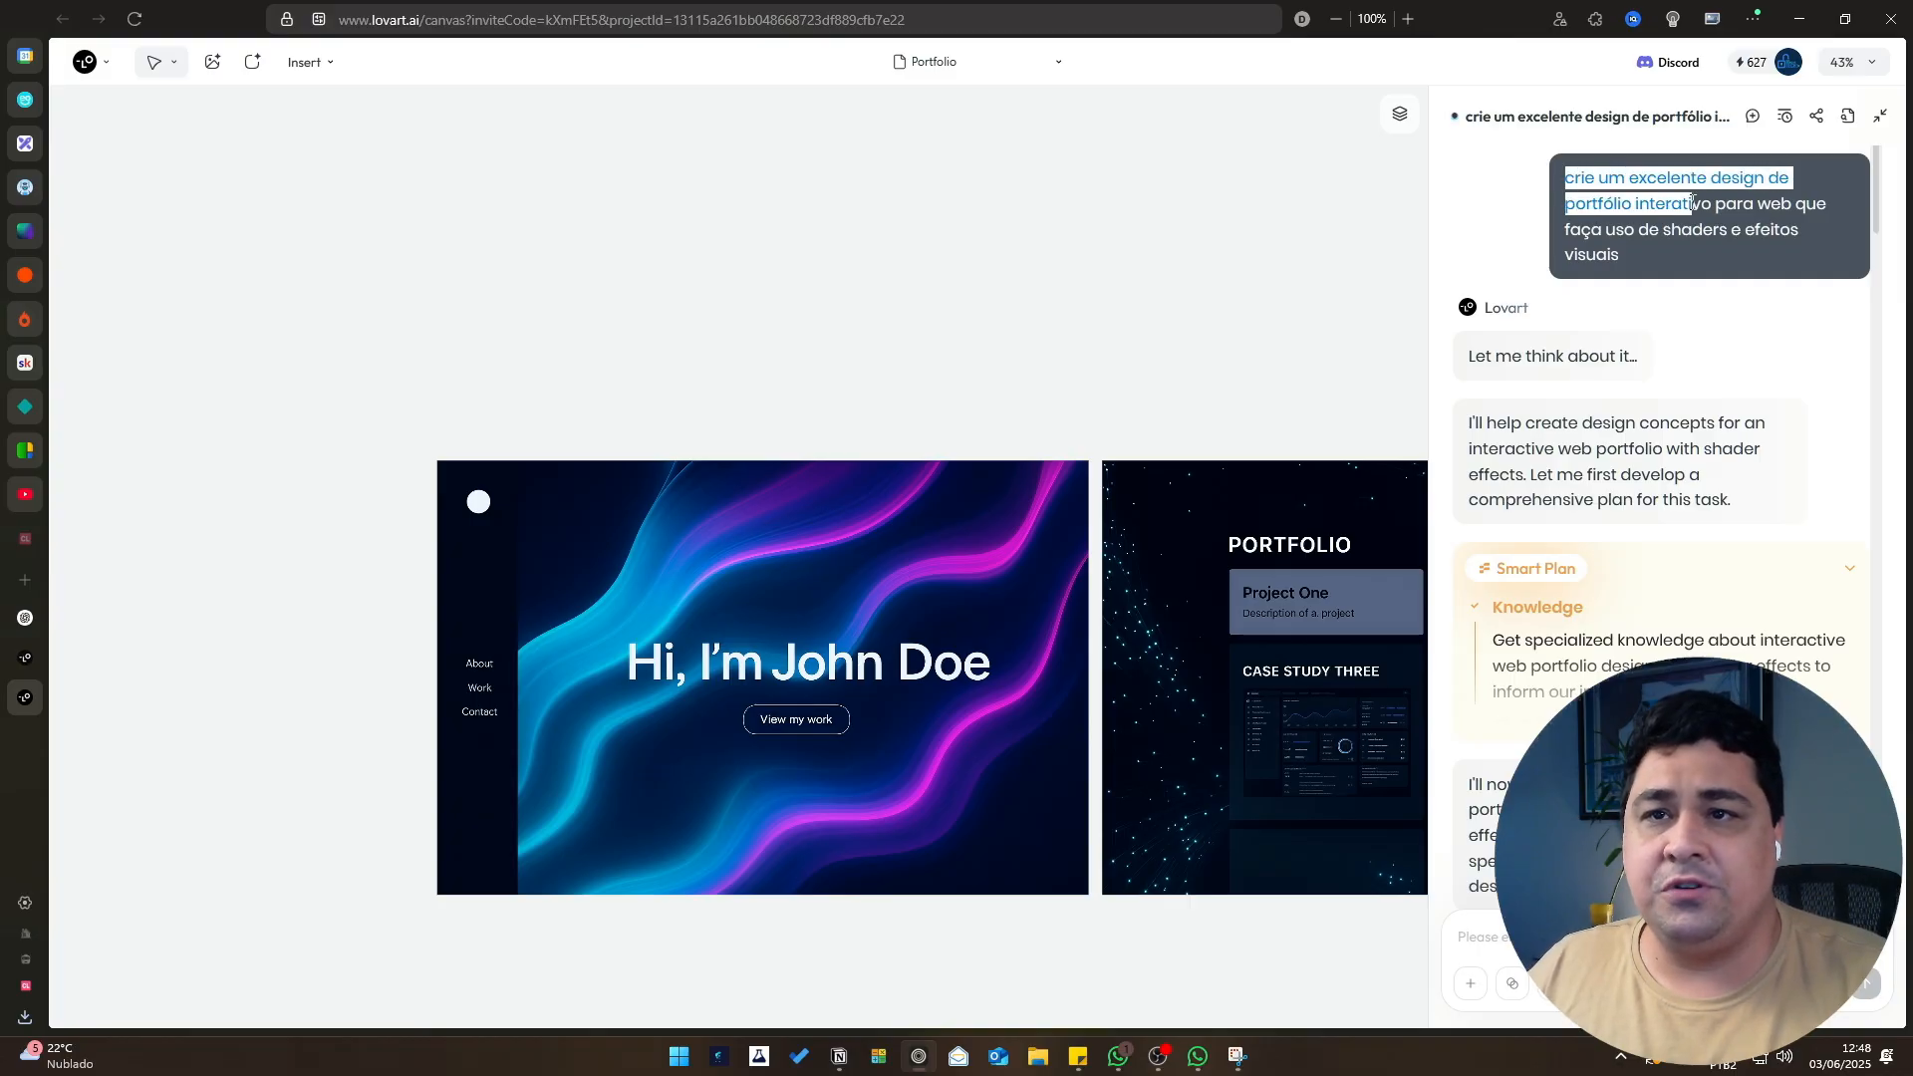
left_click(1611, 240)
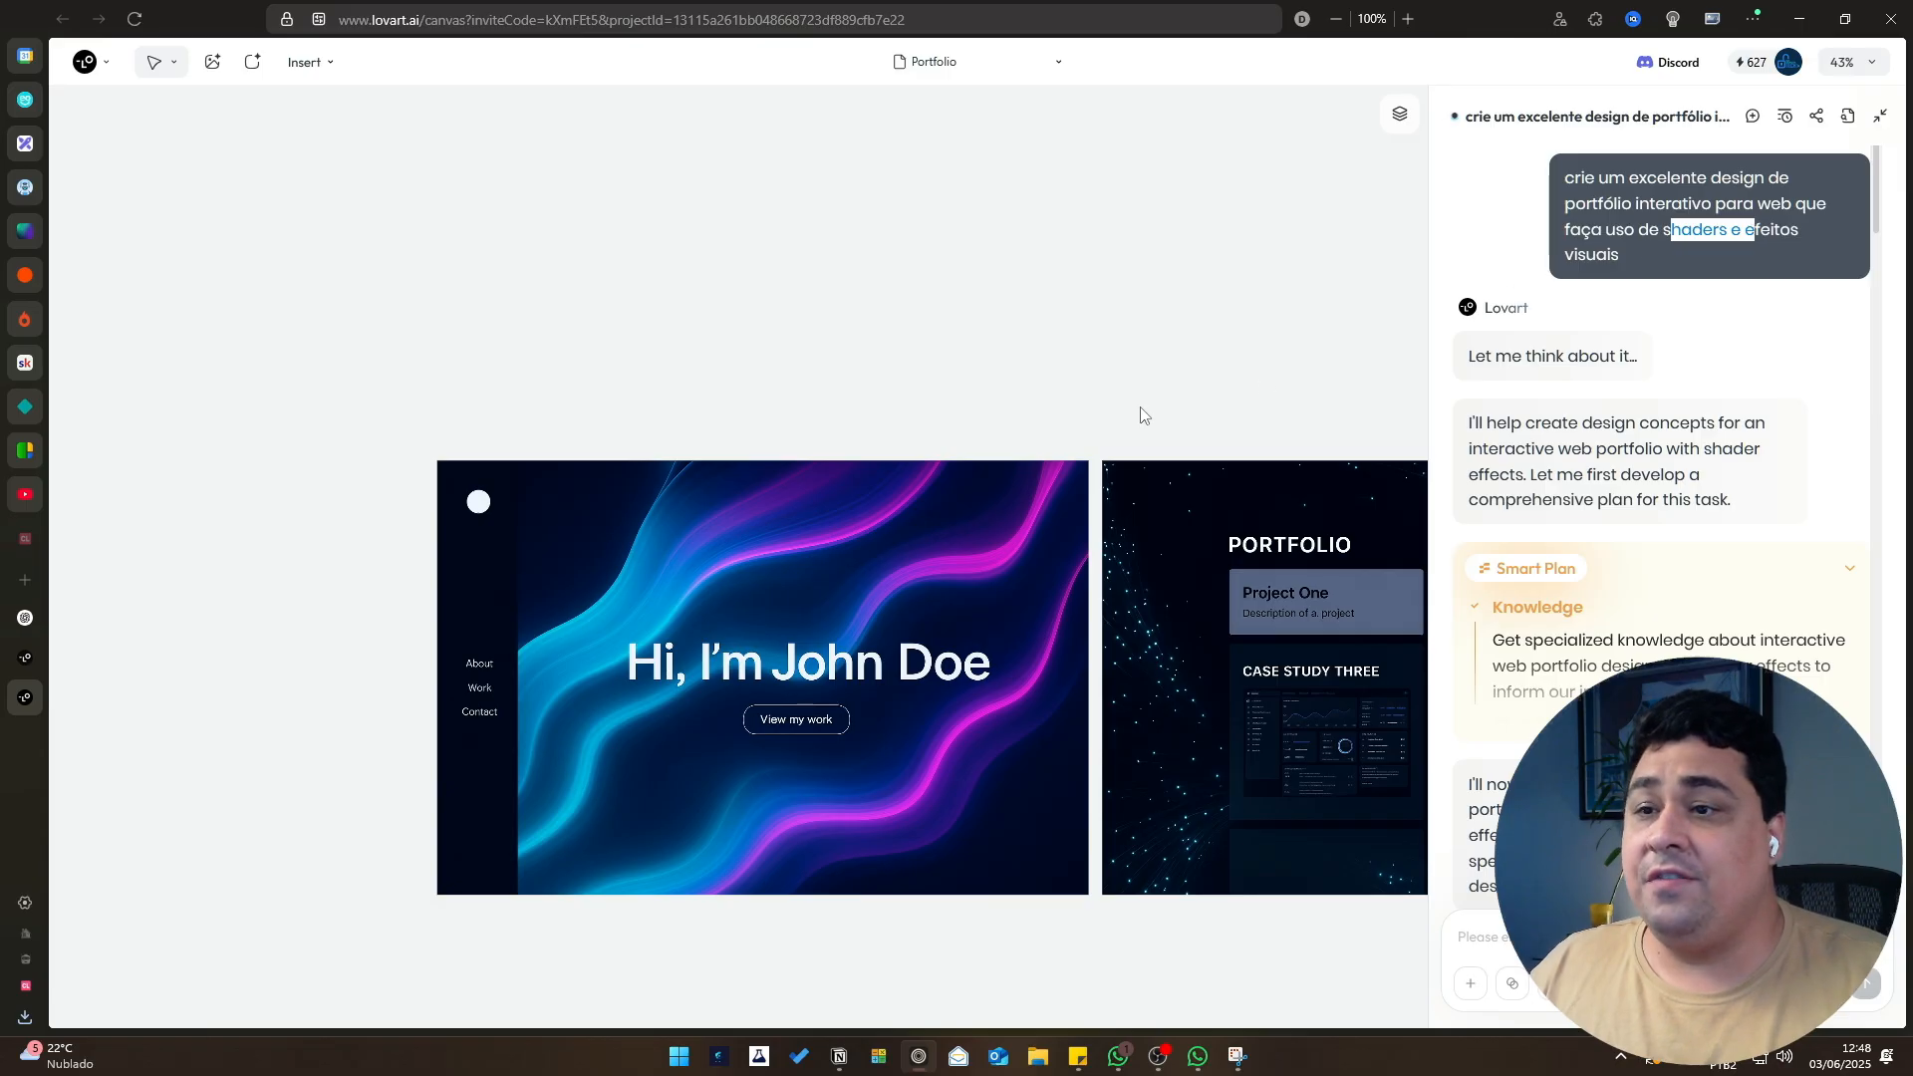
Review the Portfolio chat from the Smart Plan through the four generated page concepts to the Object Eraser attempt on the contact form.
scroll(1145, 416, "down", 2)
scroll(919, 559, "up", 2)
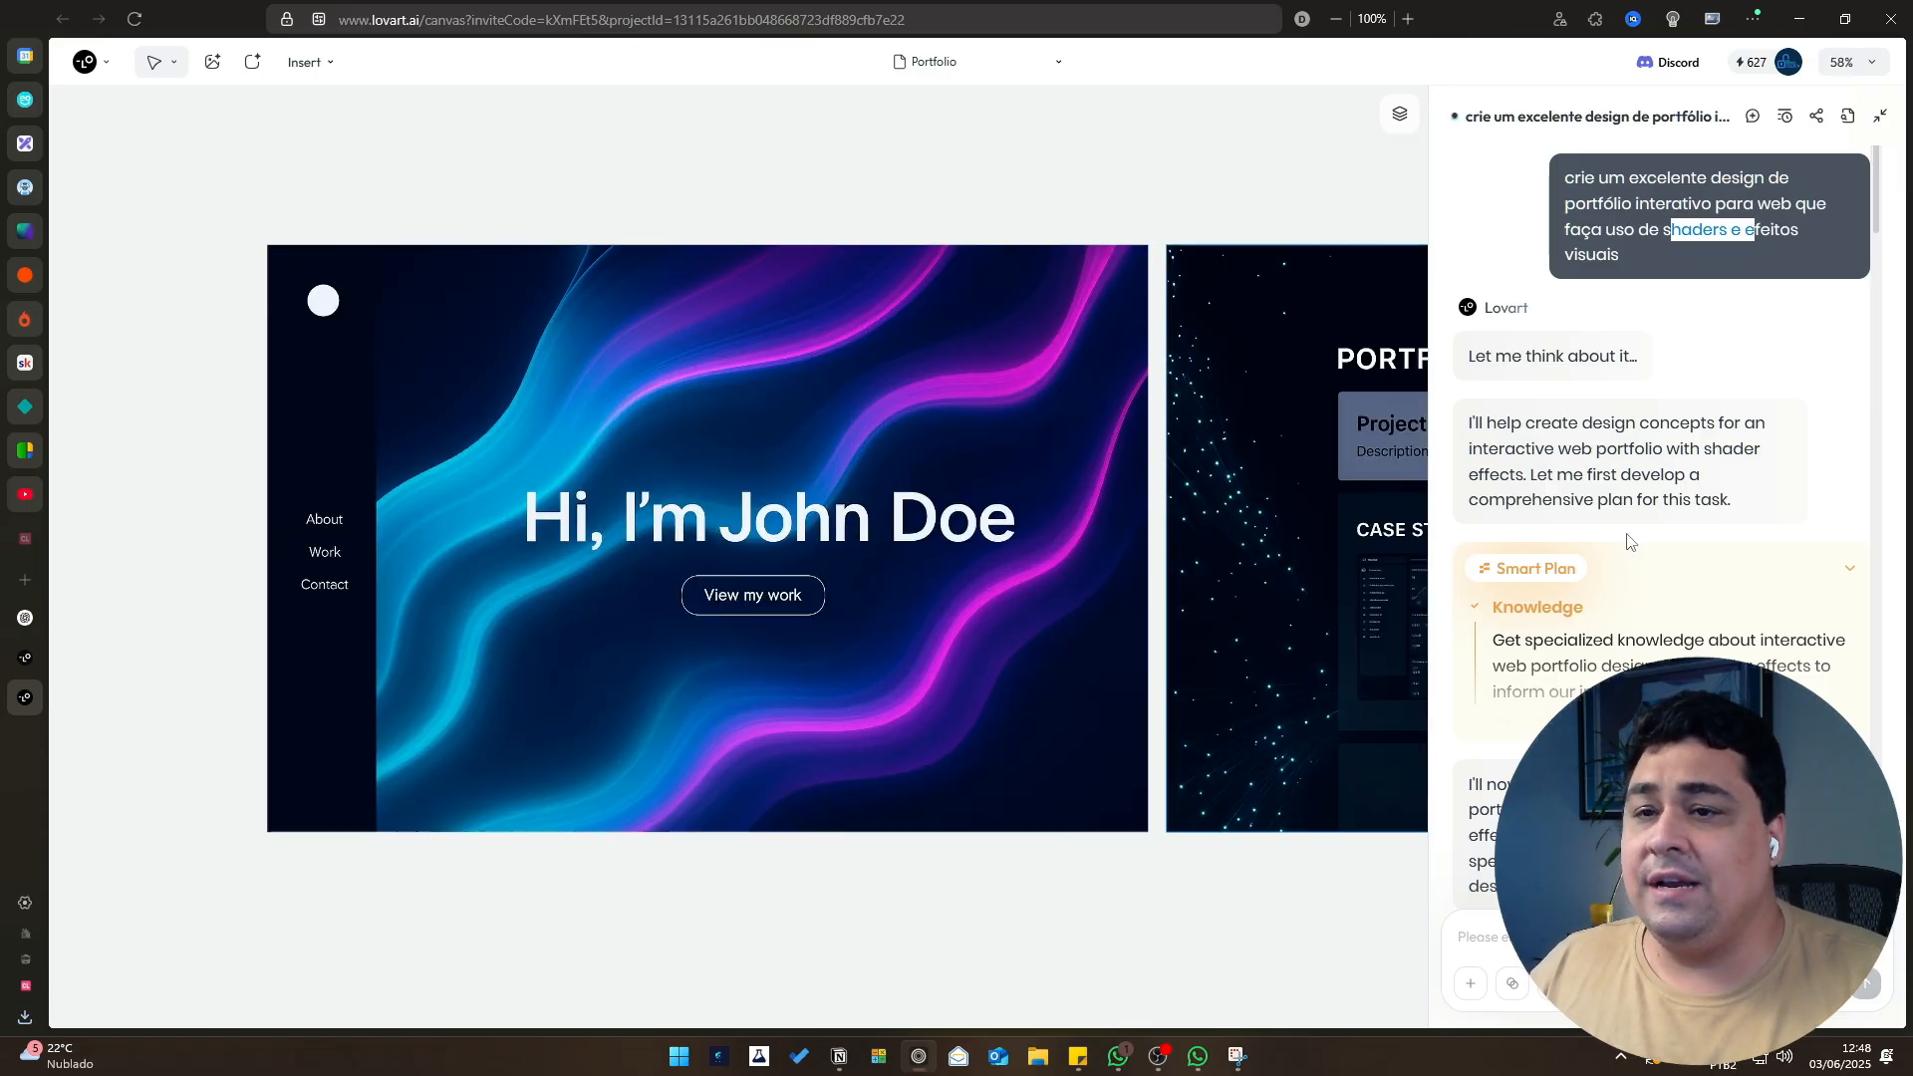
scroll(1631, 541, "down", 10)
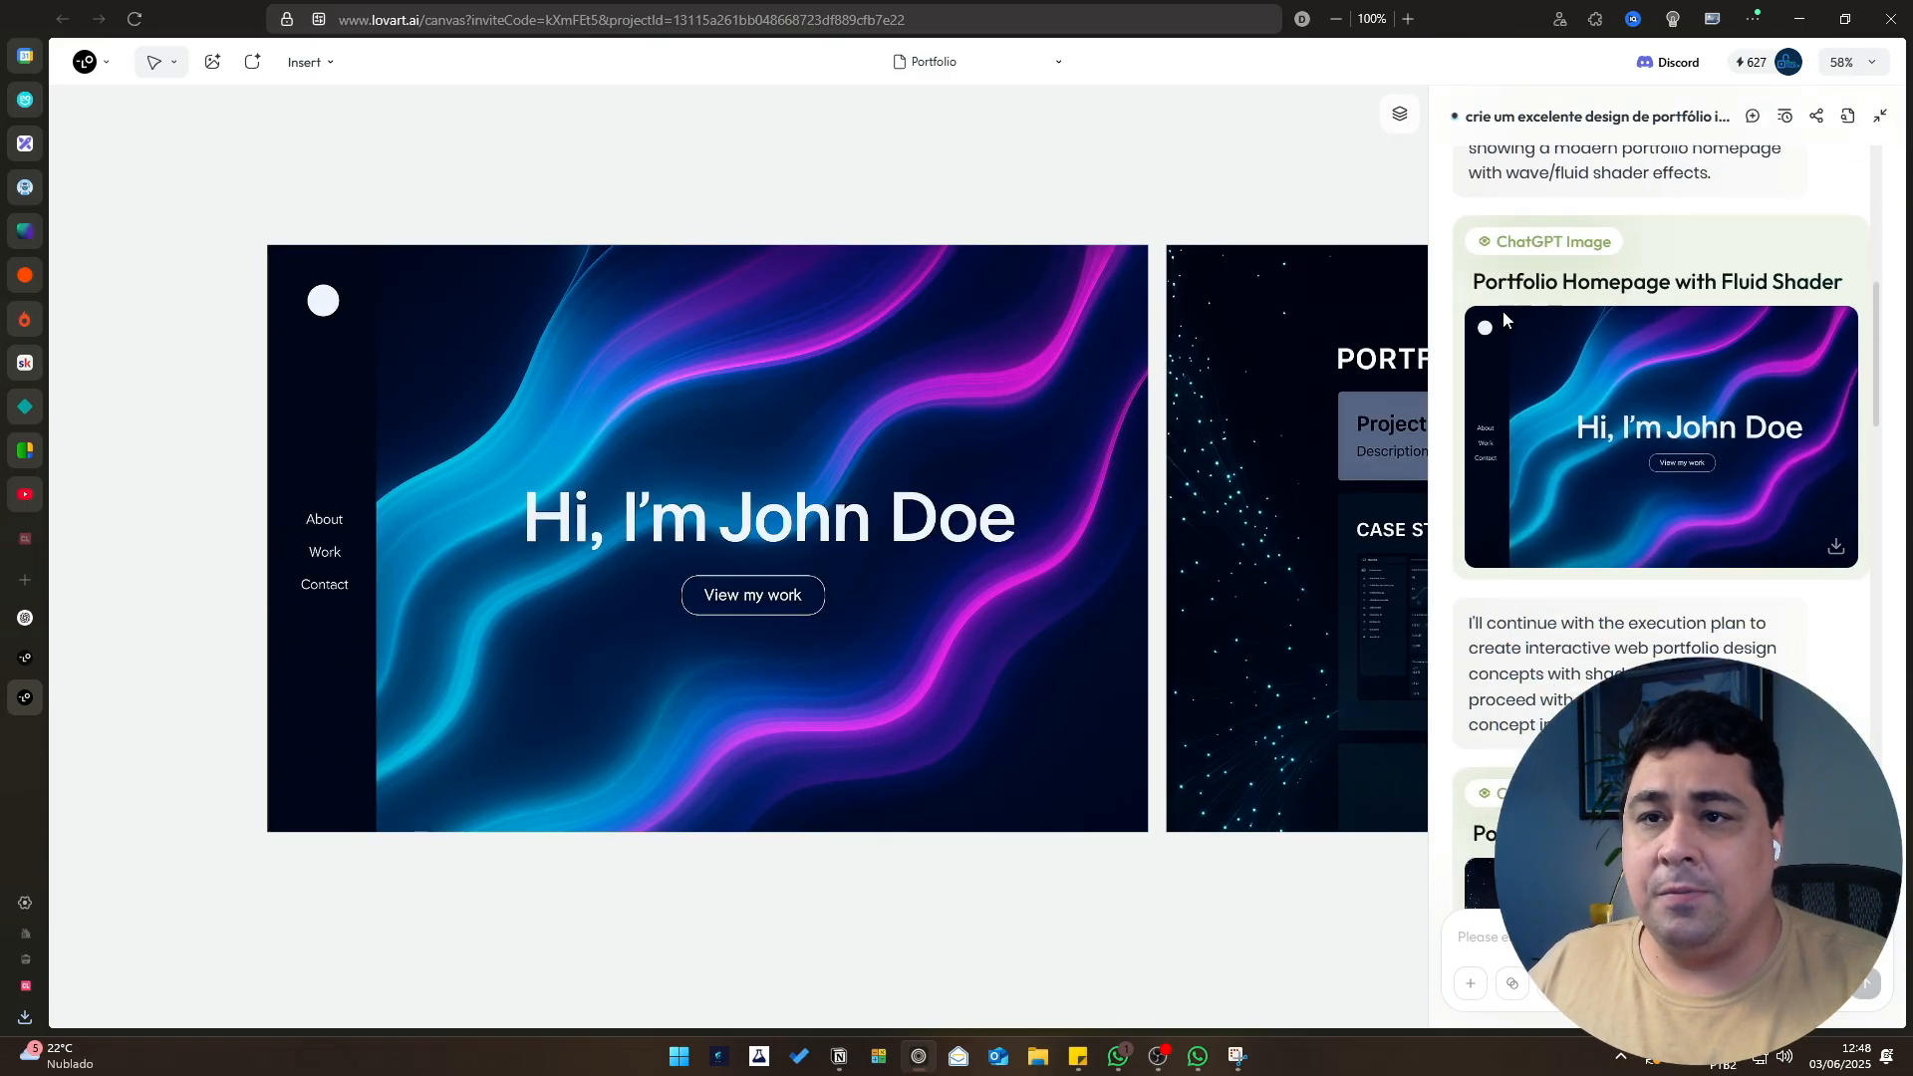
scroll(1730, 462, "down", 4)
scroll(1702, 494, "down", 3)
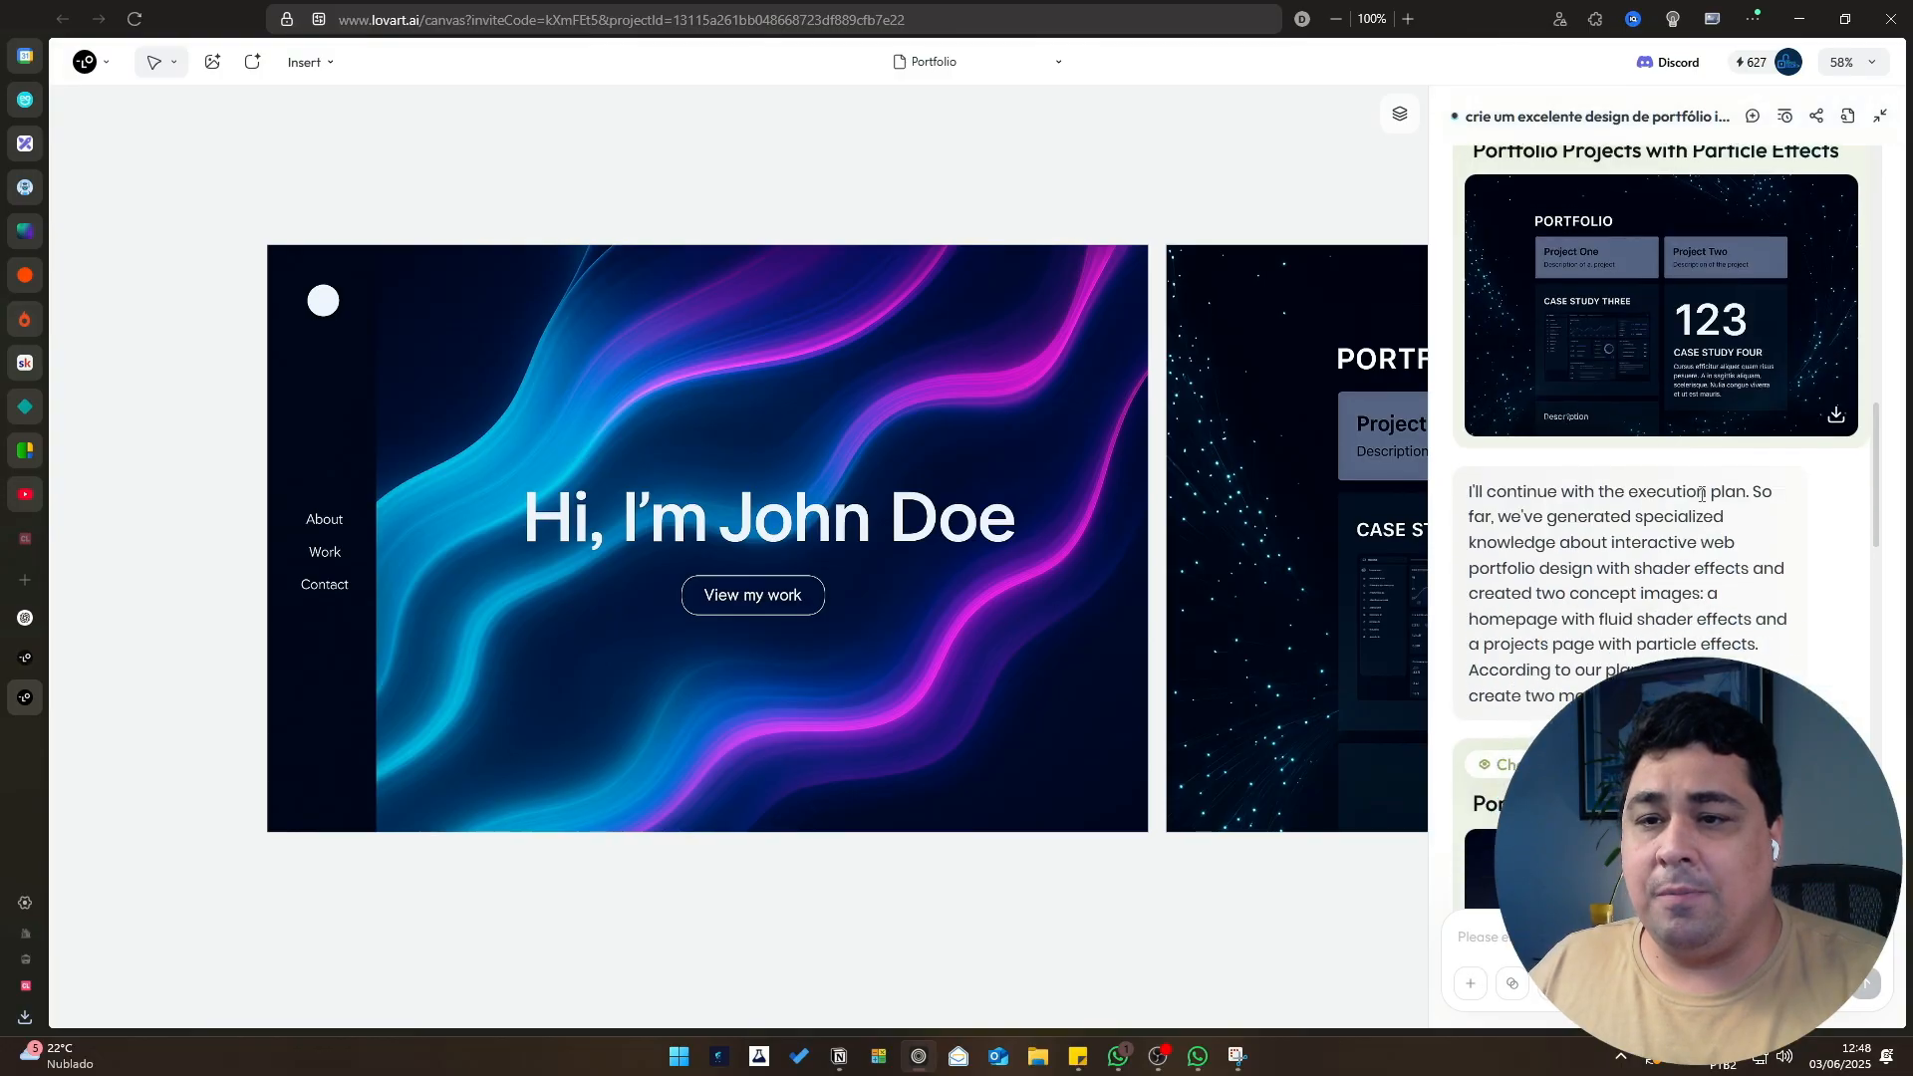
scroll(1702, 494, "down", 5)
scroll(1602, 372, "down", 2)
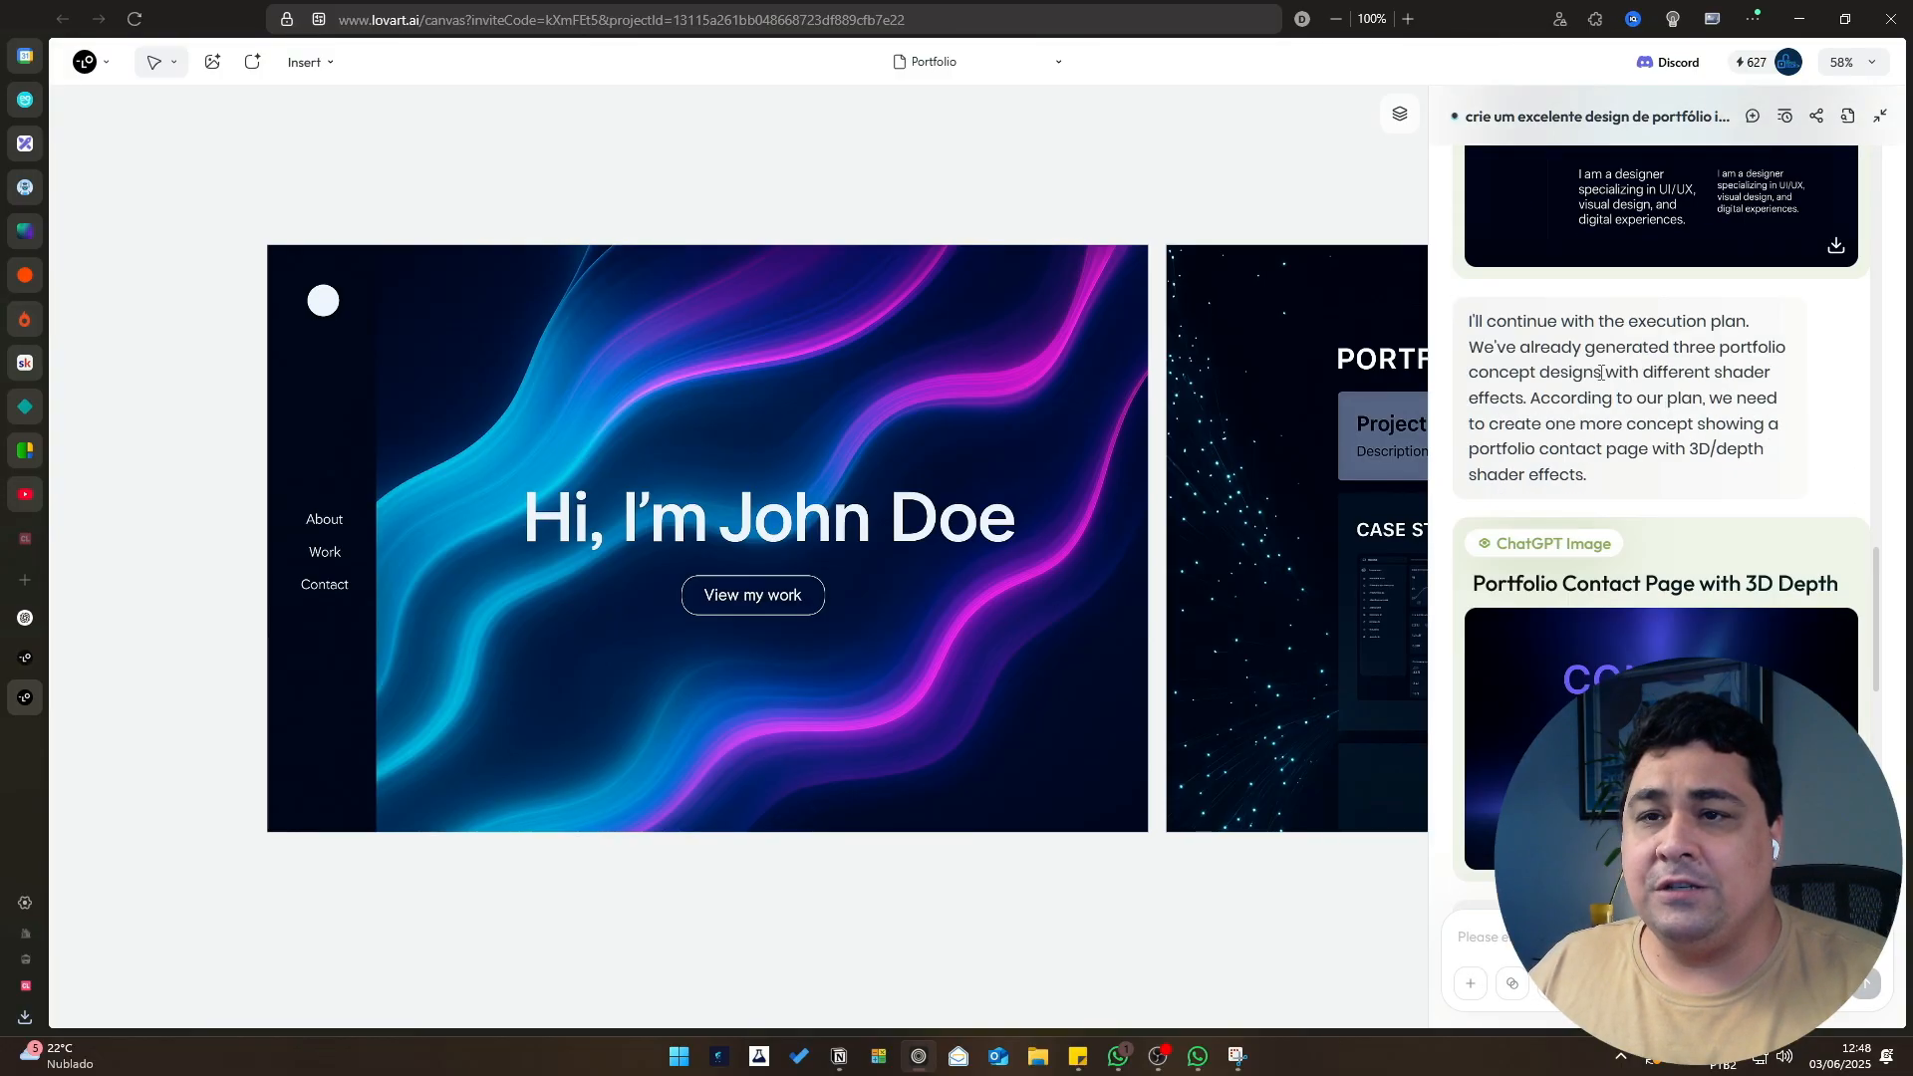
scroll(1601, 373, "down", 5)
scroll(1601, 373, "up", 1)
scroll(1602, 373, "down", 6)
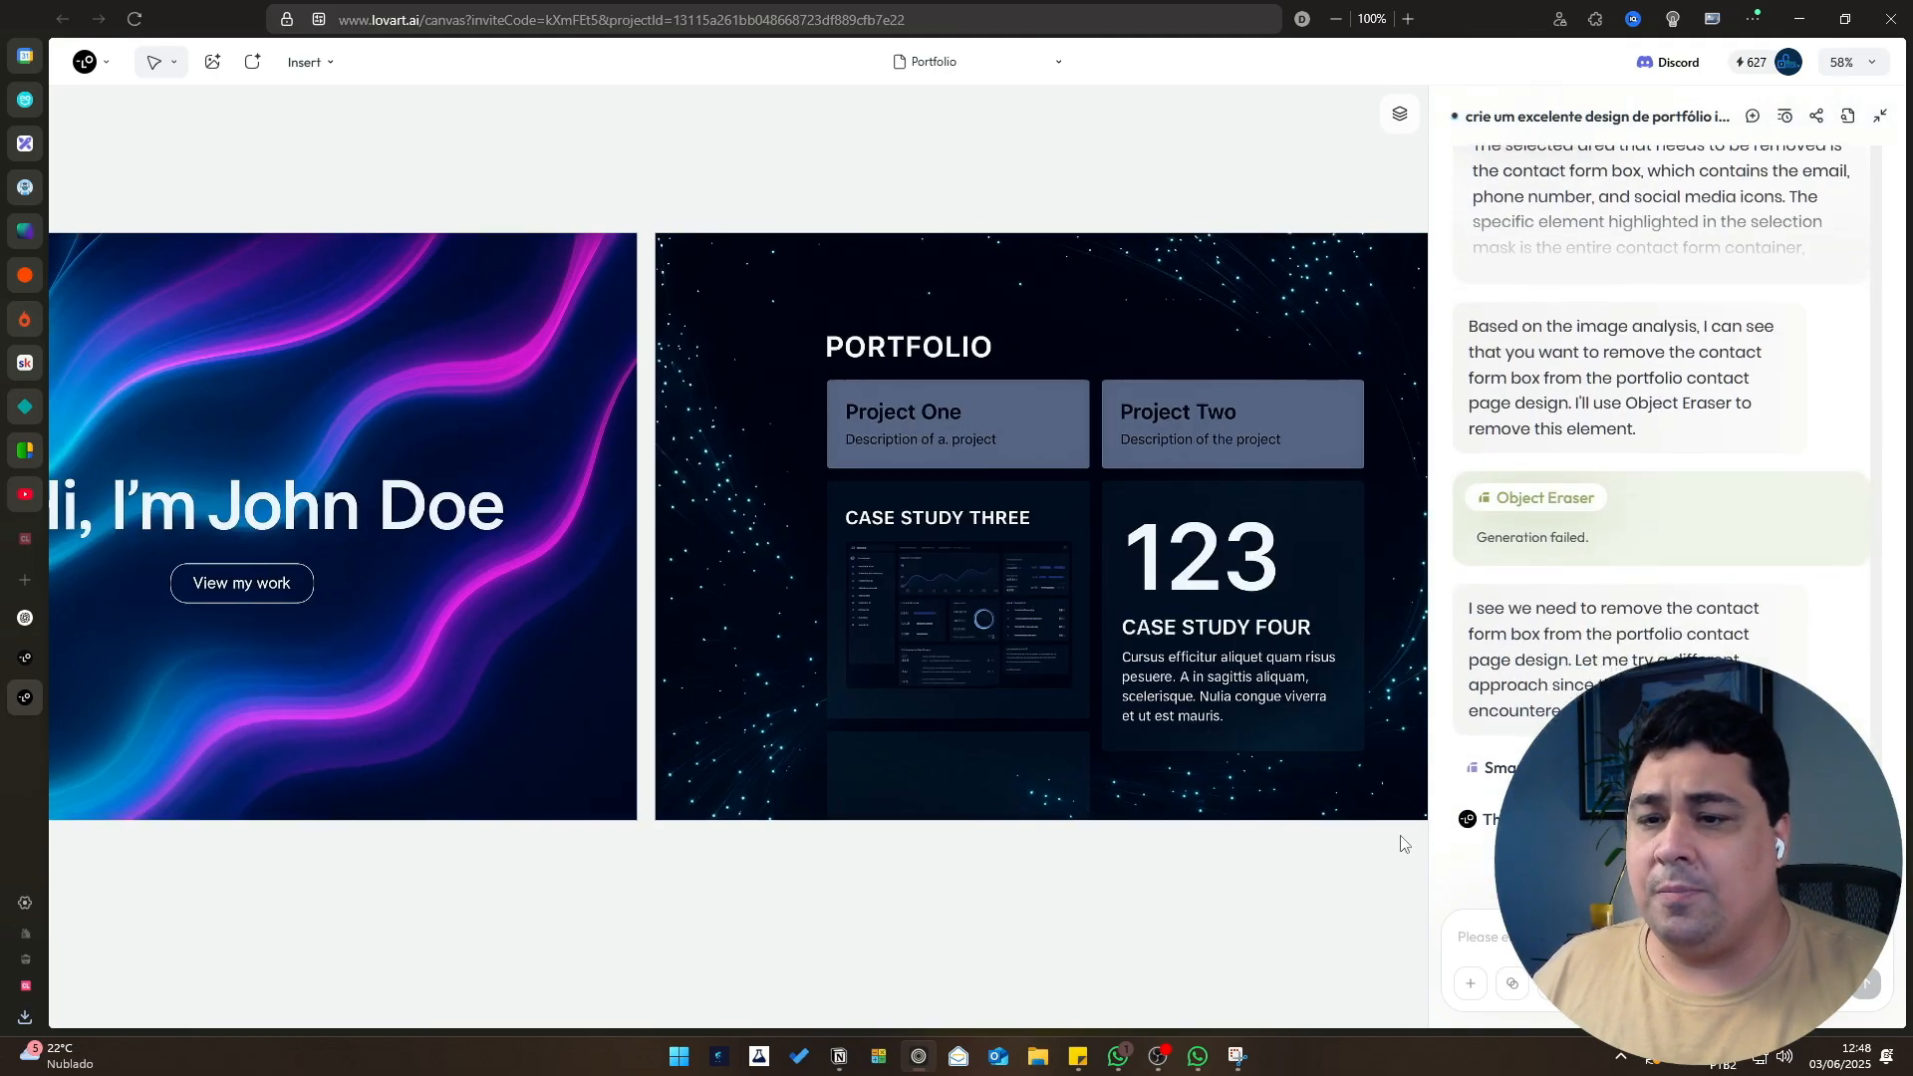
Collapse the chat and examine the portfolio homepage design with the fluid shader up close on the canvas.
left_click(1850, 112)
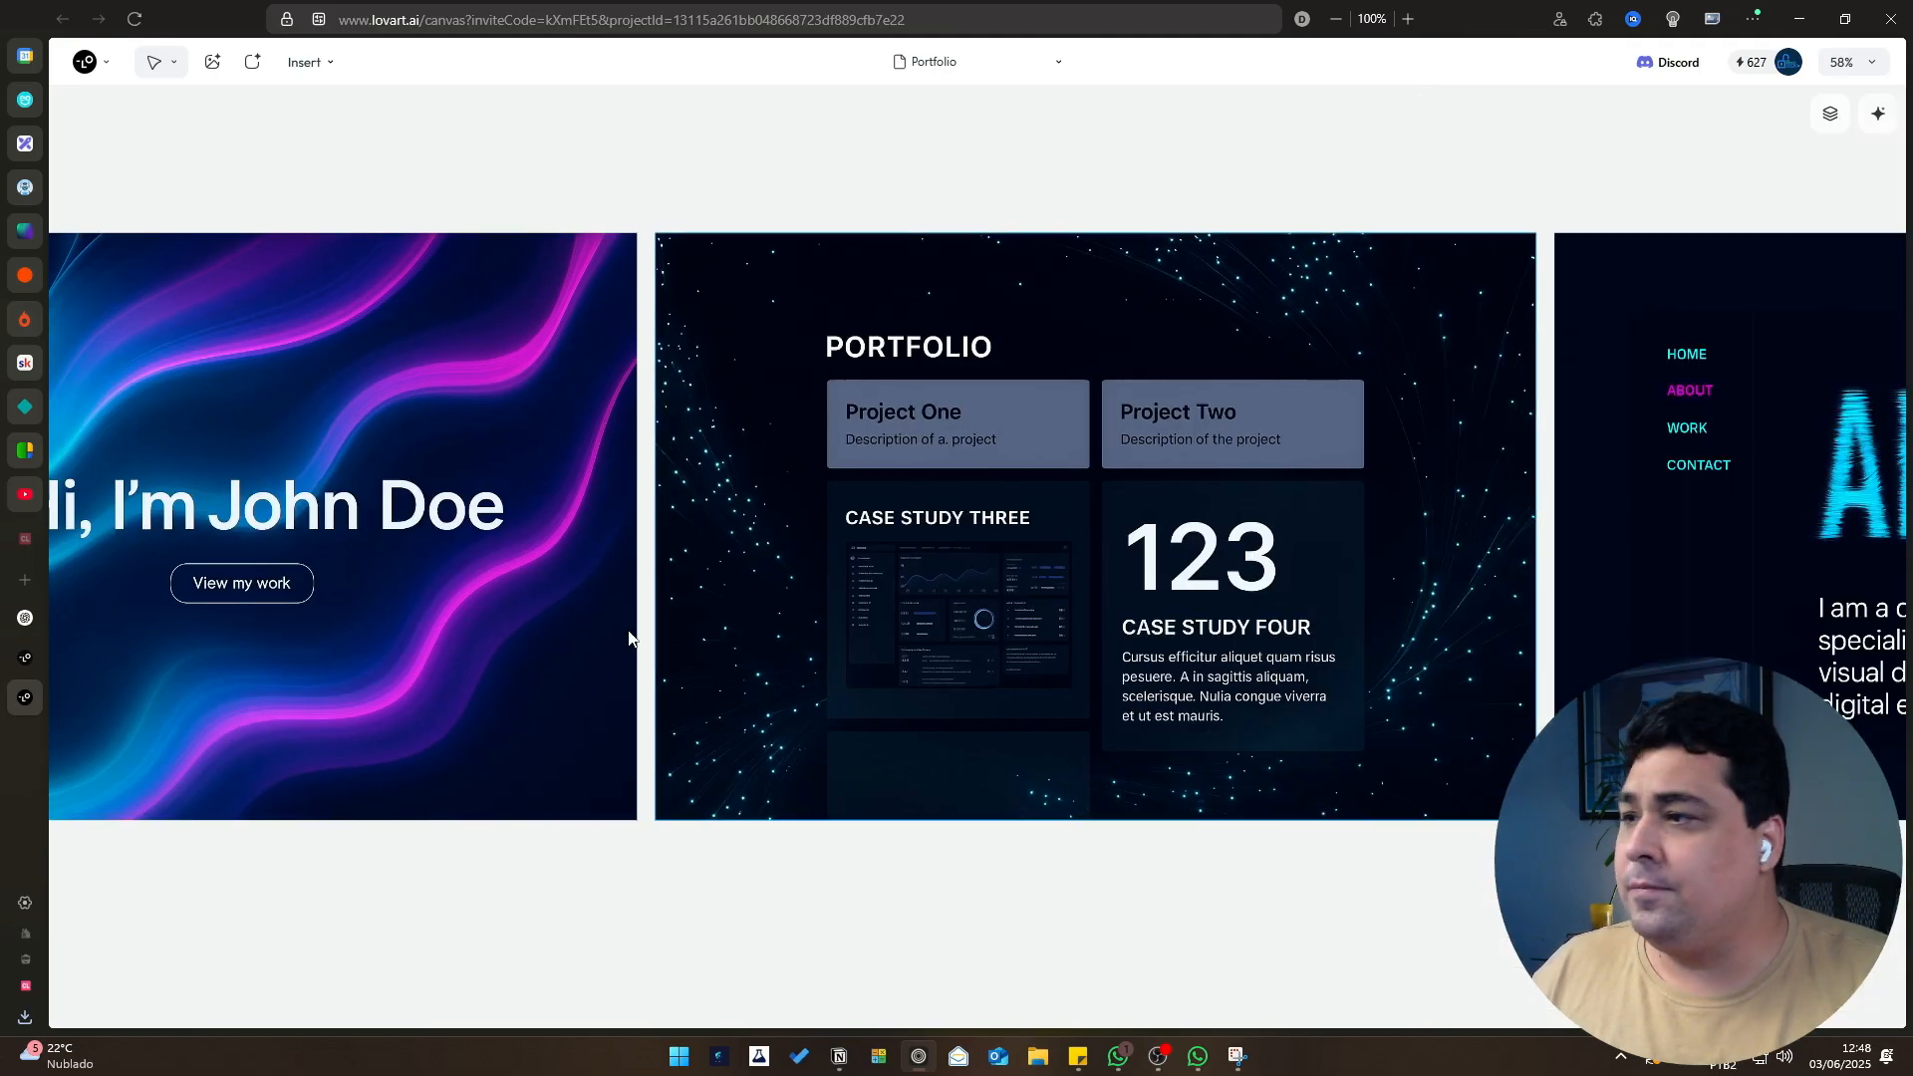
left_click_drag(598, 853, 1456, 854)
scroll(718, 619, "up", 3)
scroll(671, 648, "down", 3)
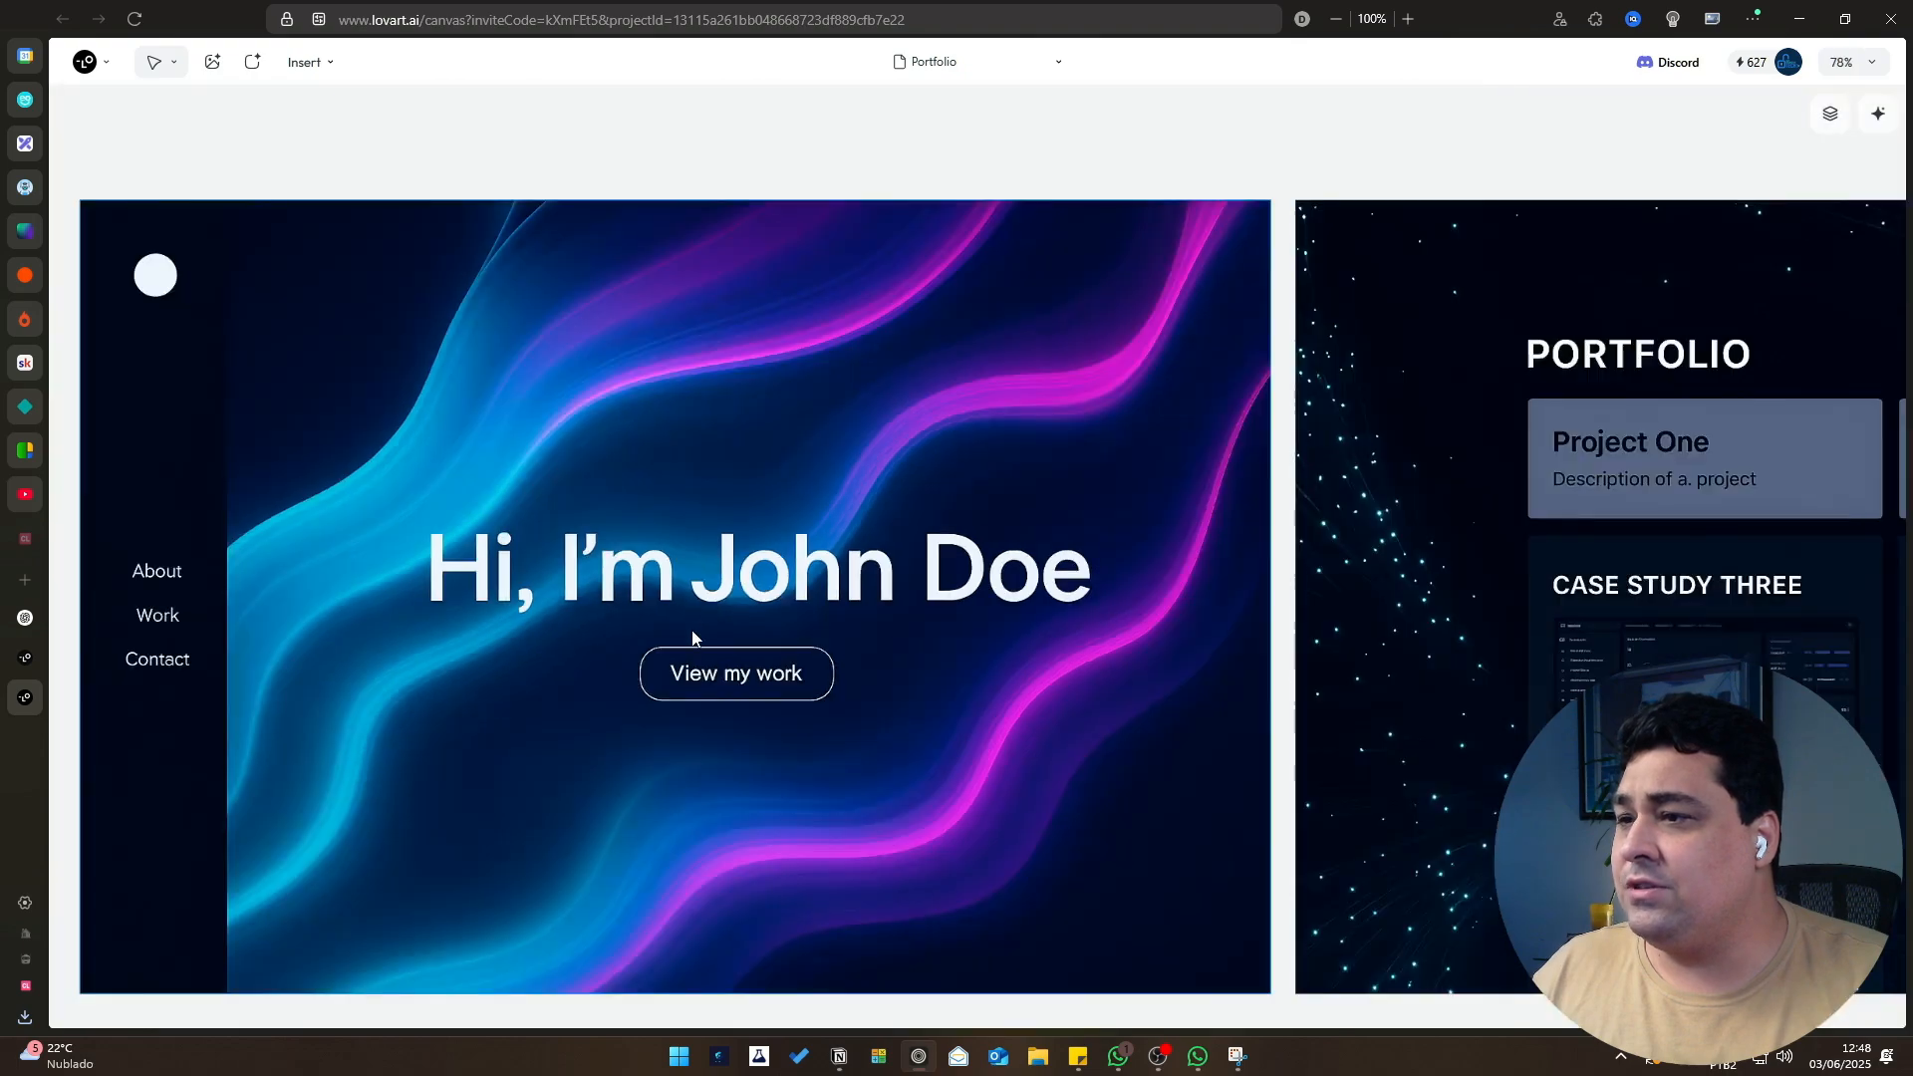
scroll(658, 743, "up", 3)
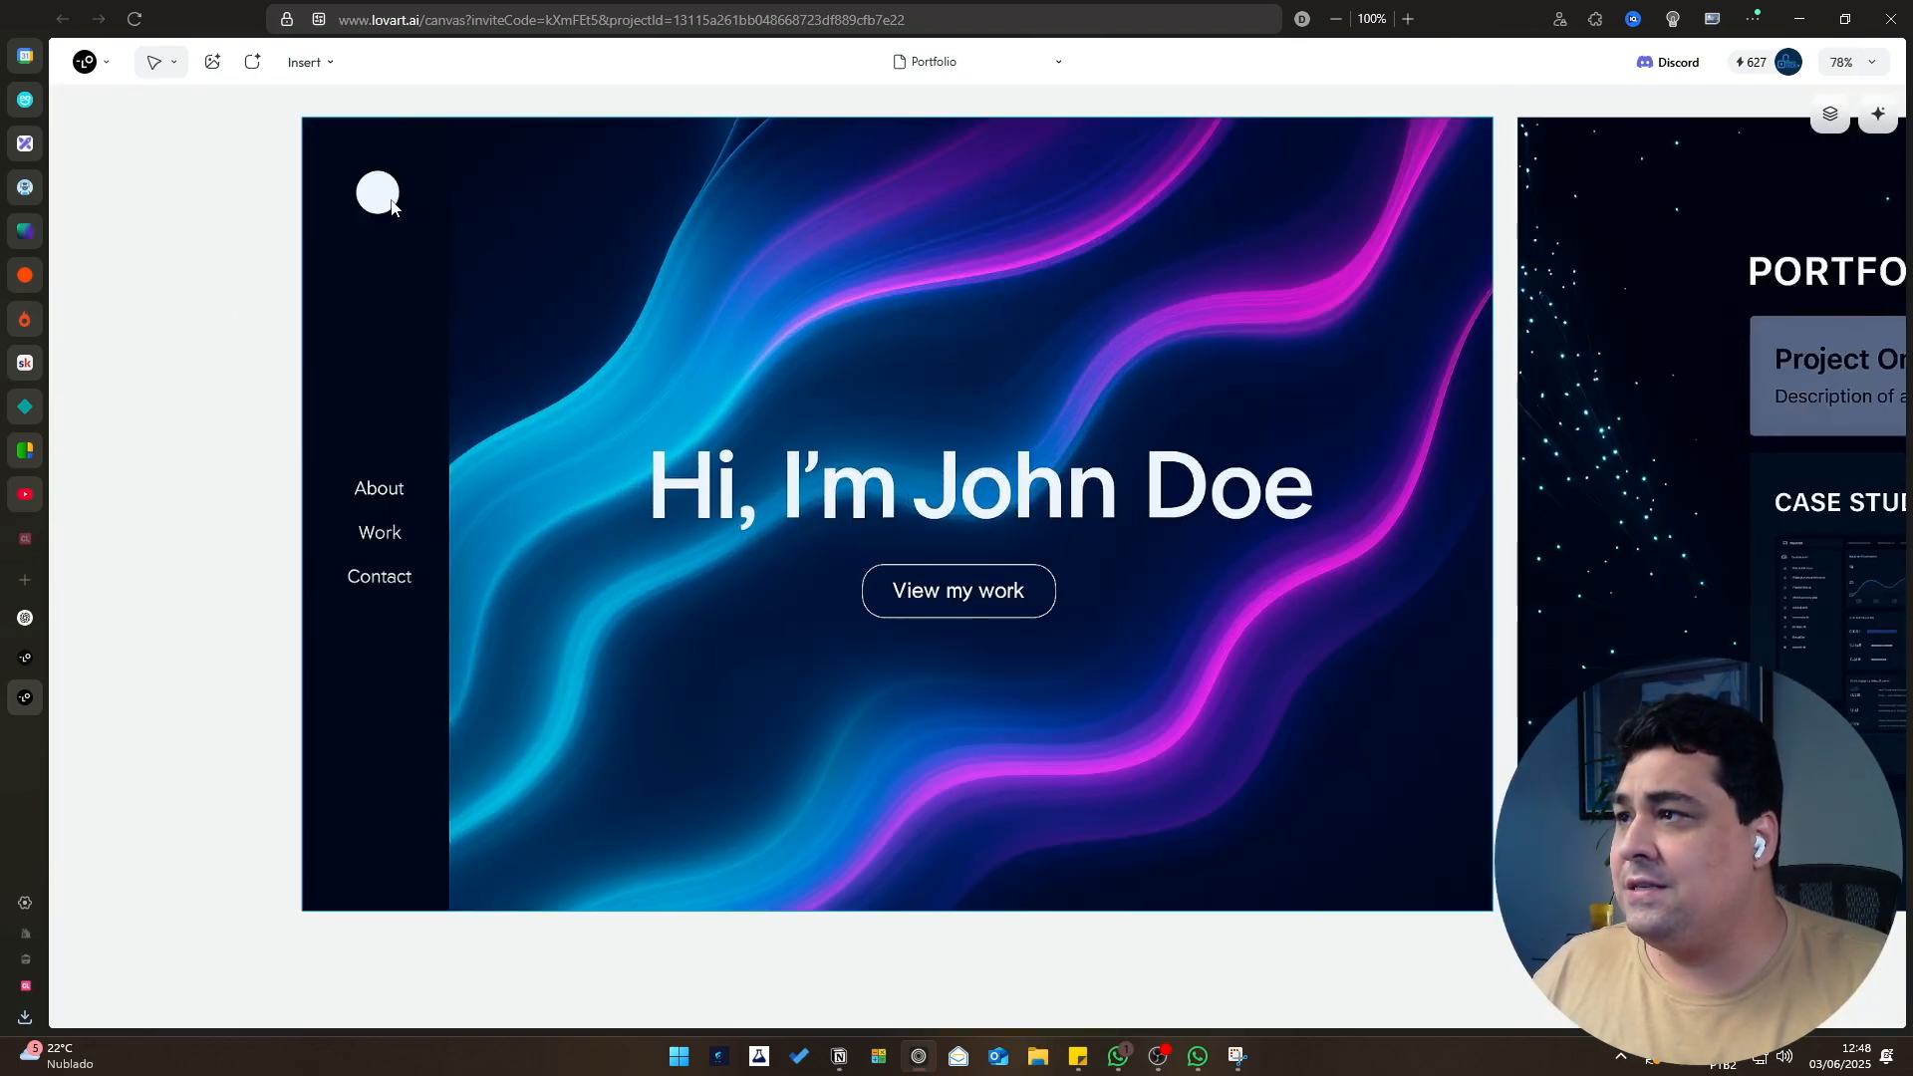
Erase the white circle above the homepage design's About, Work and Contact links with the Remover, exit the tool and reselect the image.
left_click(379, 200)
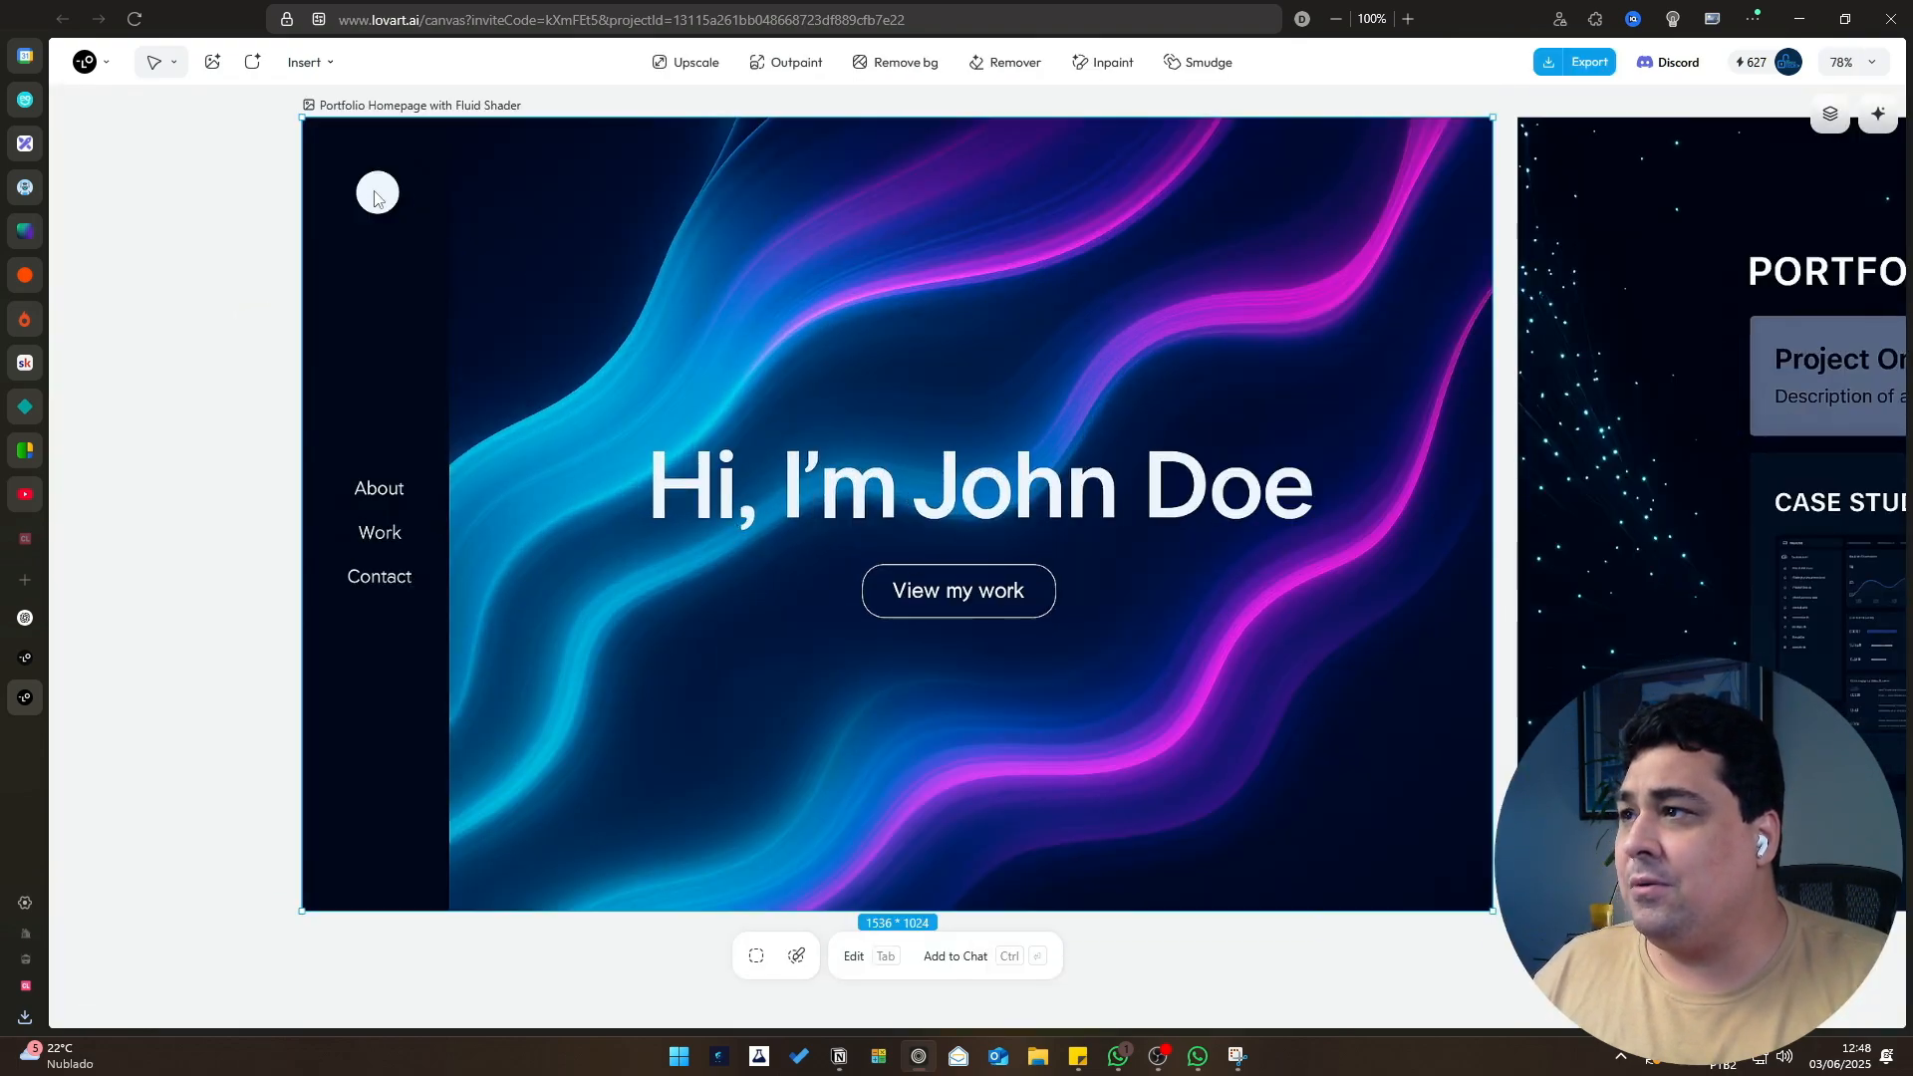
left_click(1007, 61)
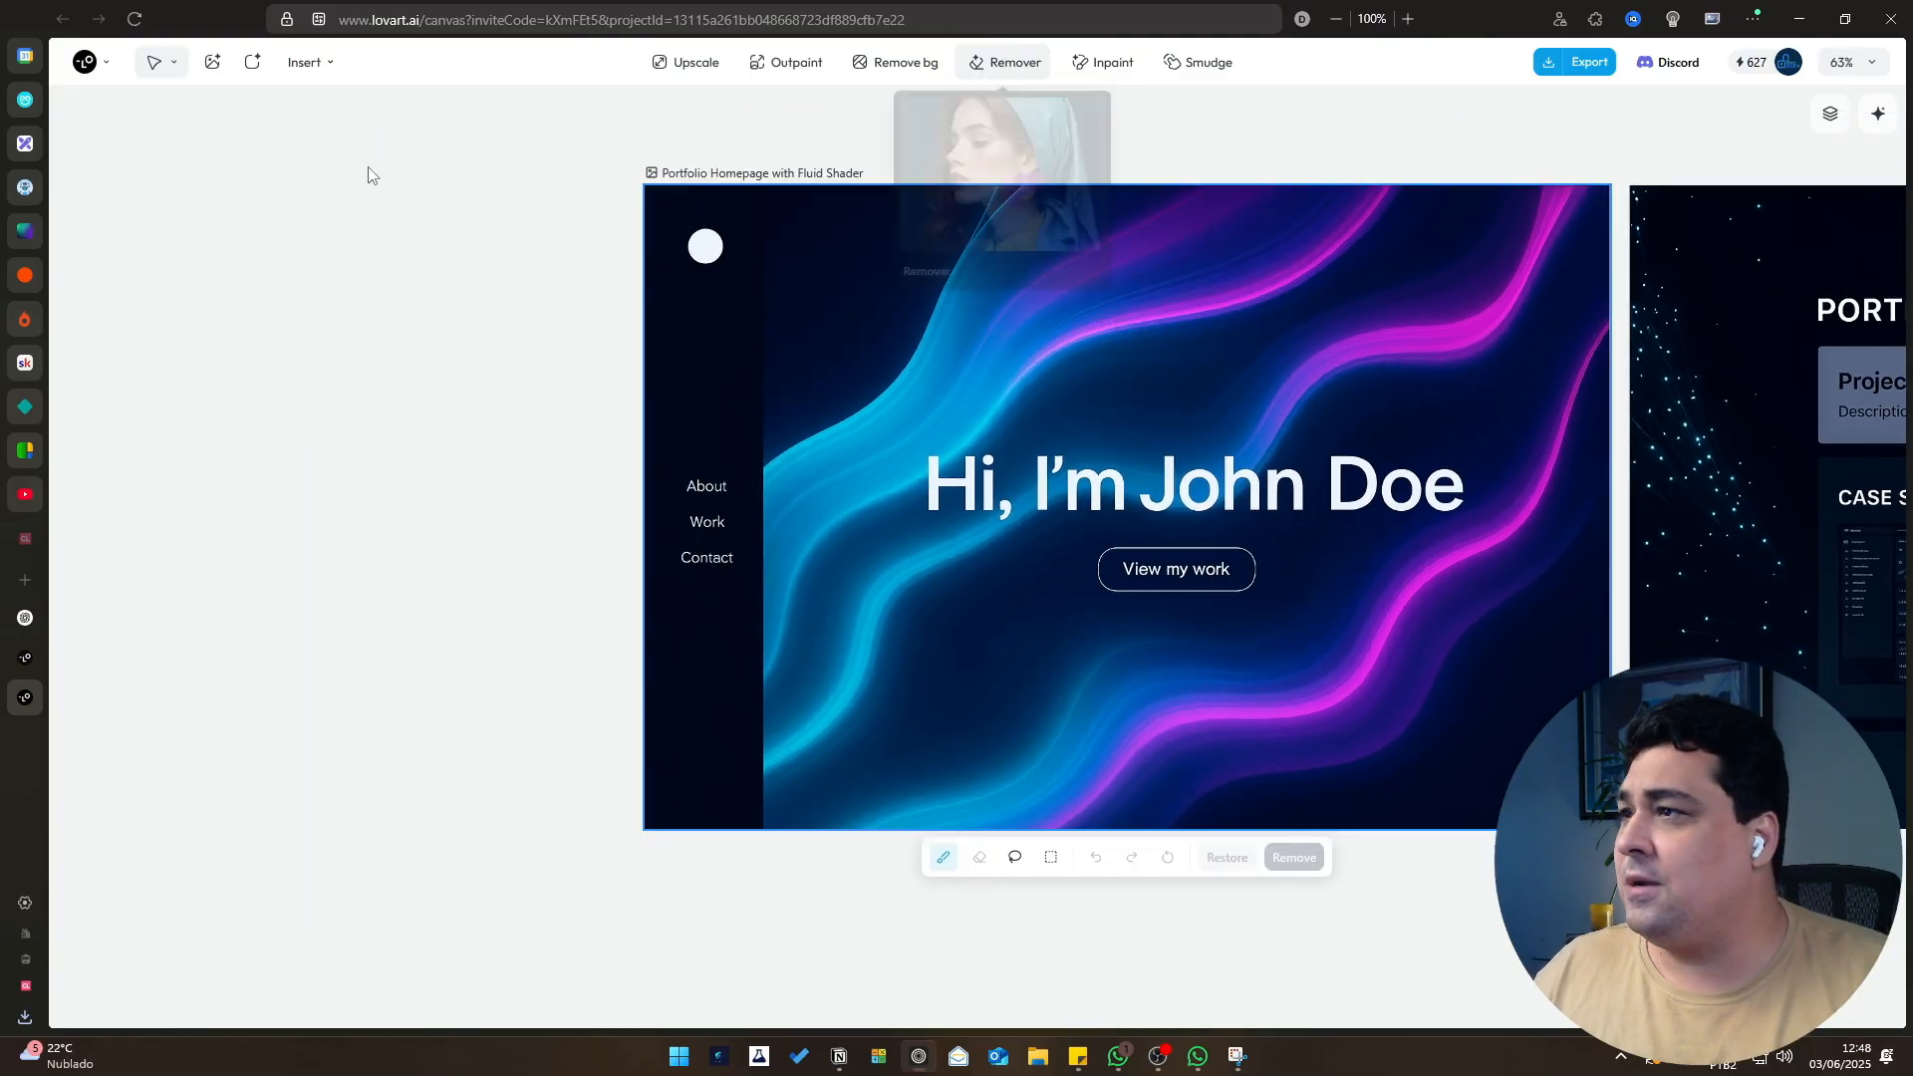
left_click(703, 245)
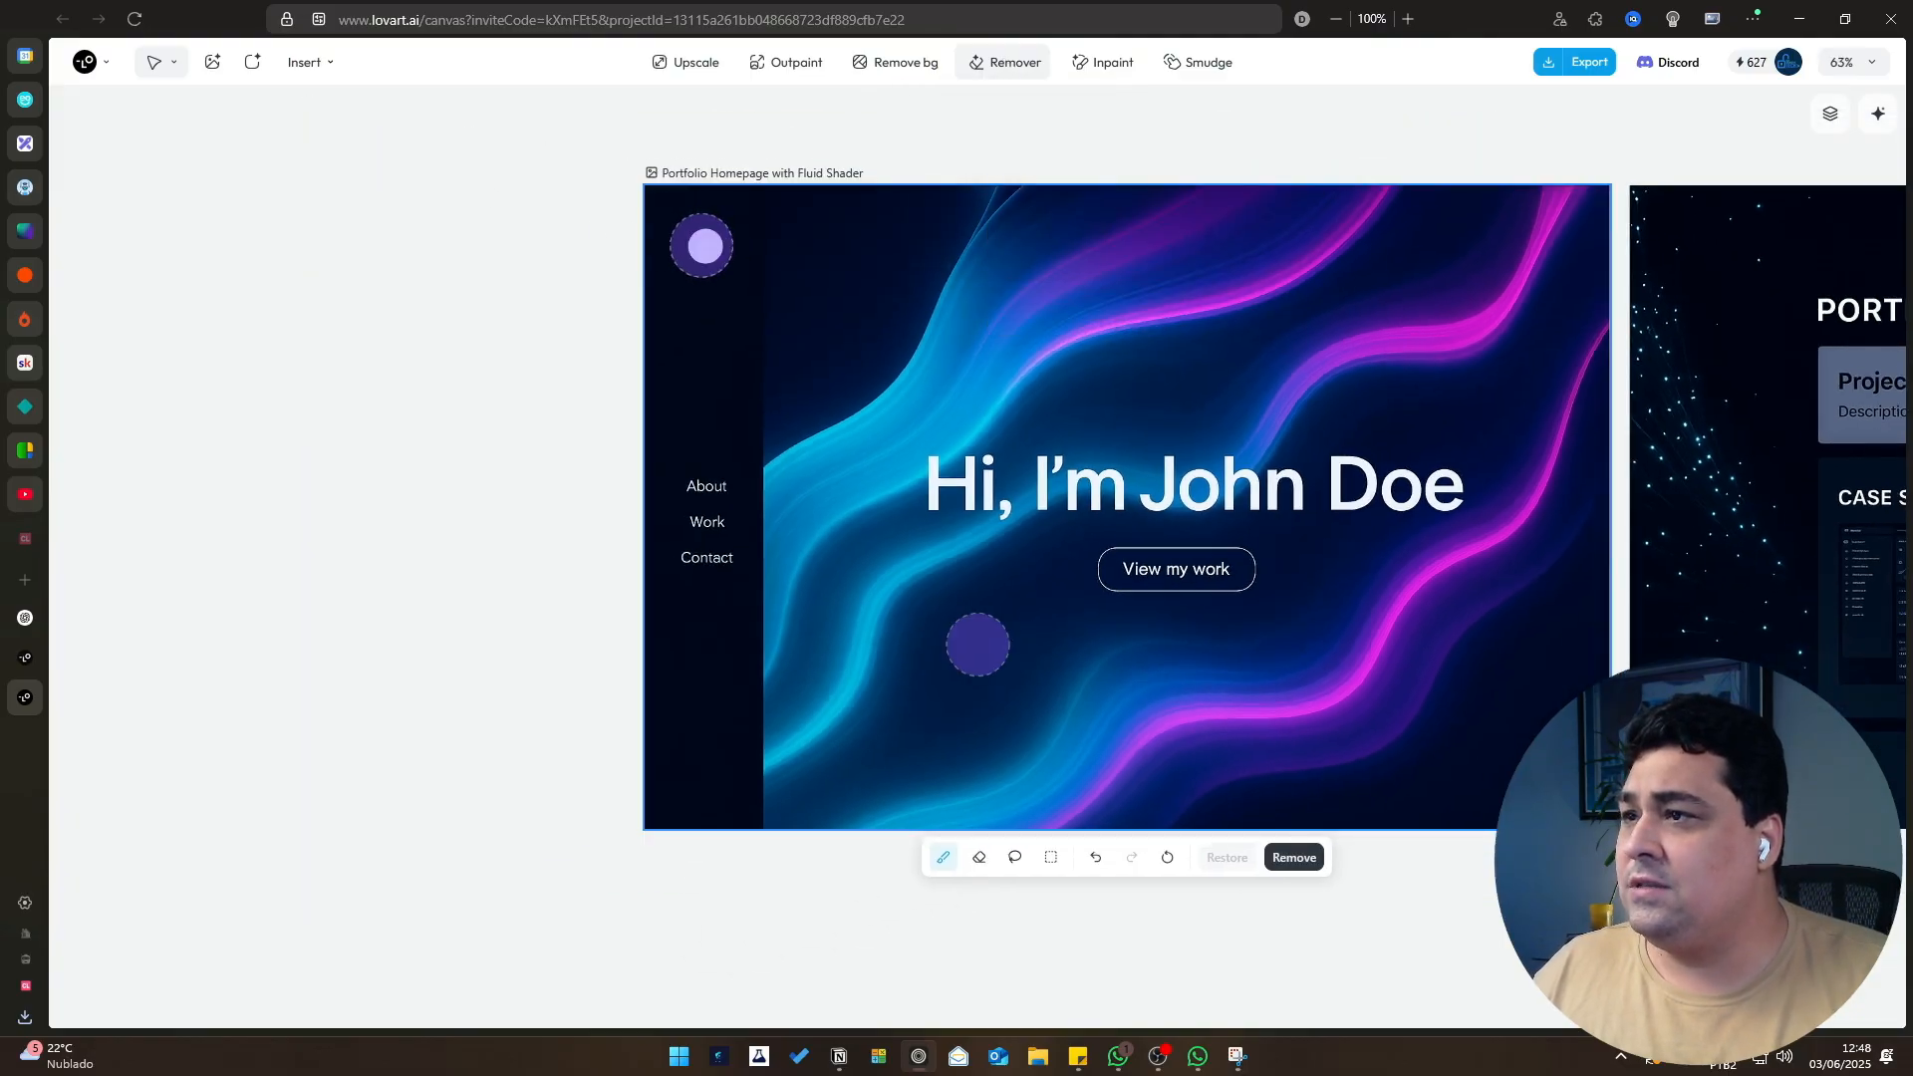
left_click(1308, 860)
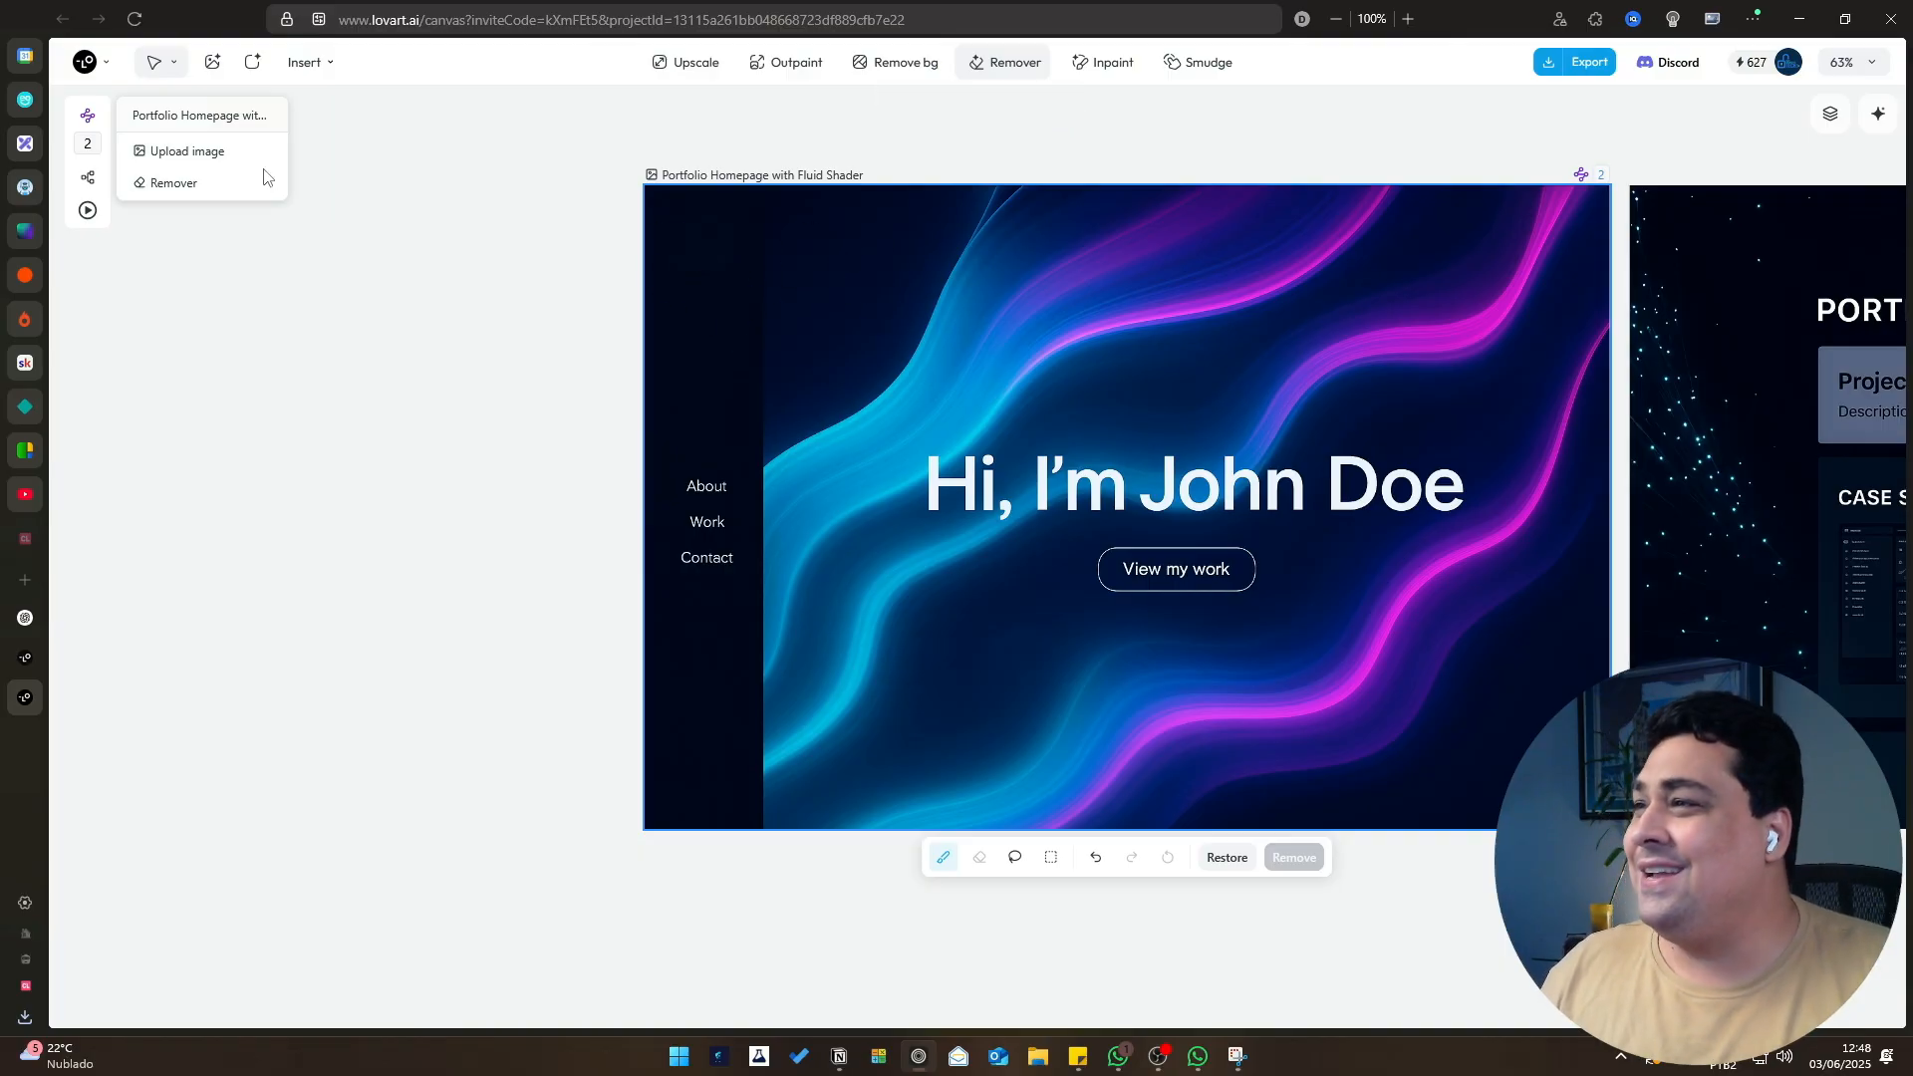
left_click(590, 602)
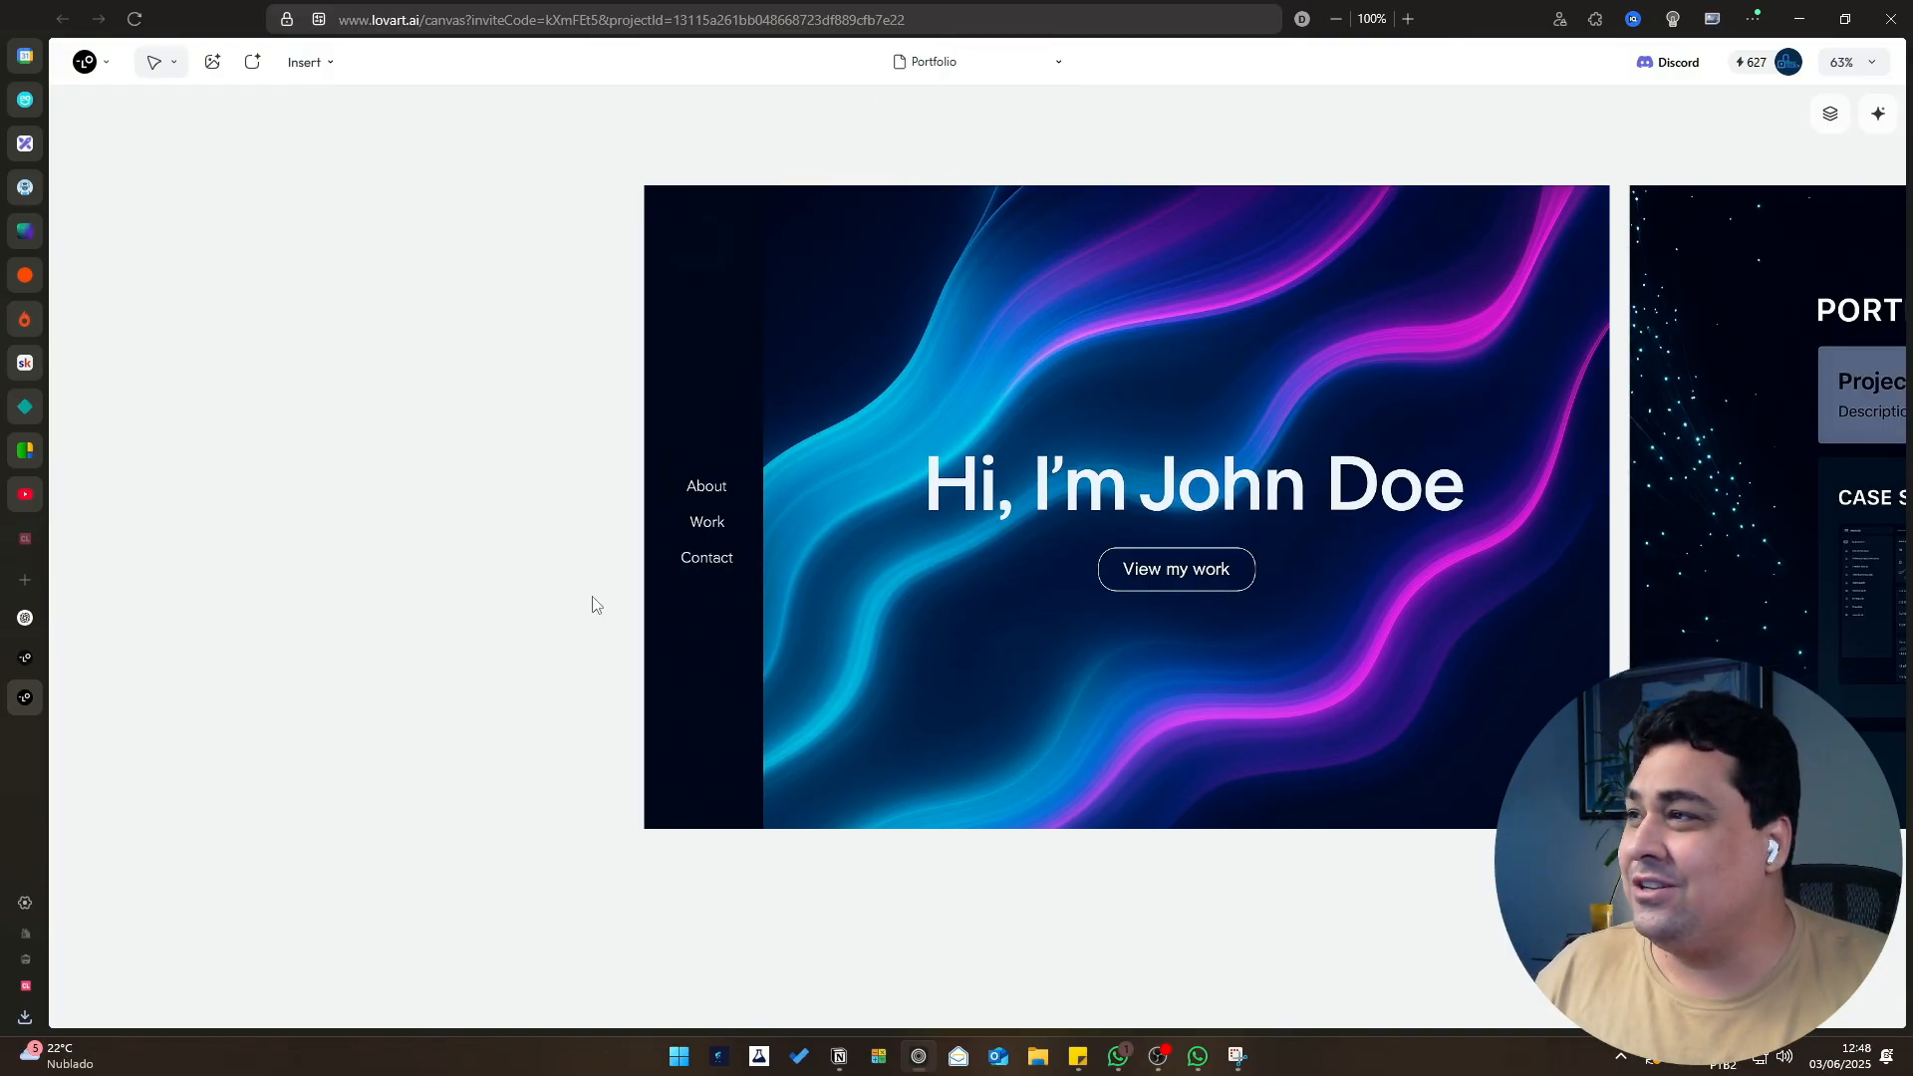
scroll(1325, 910, "right", 4)
left_click(1127, 741)
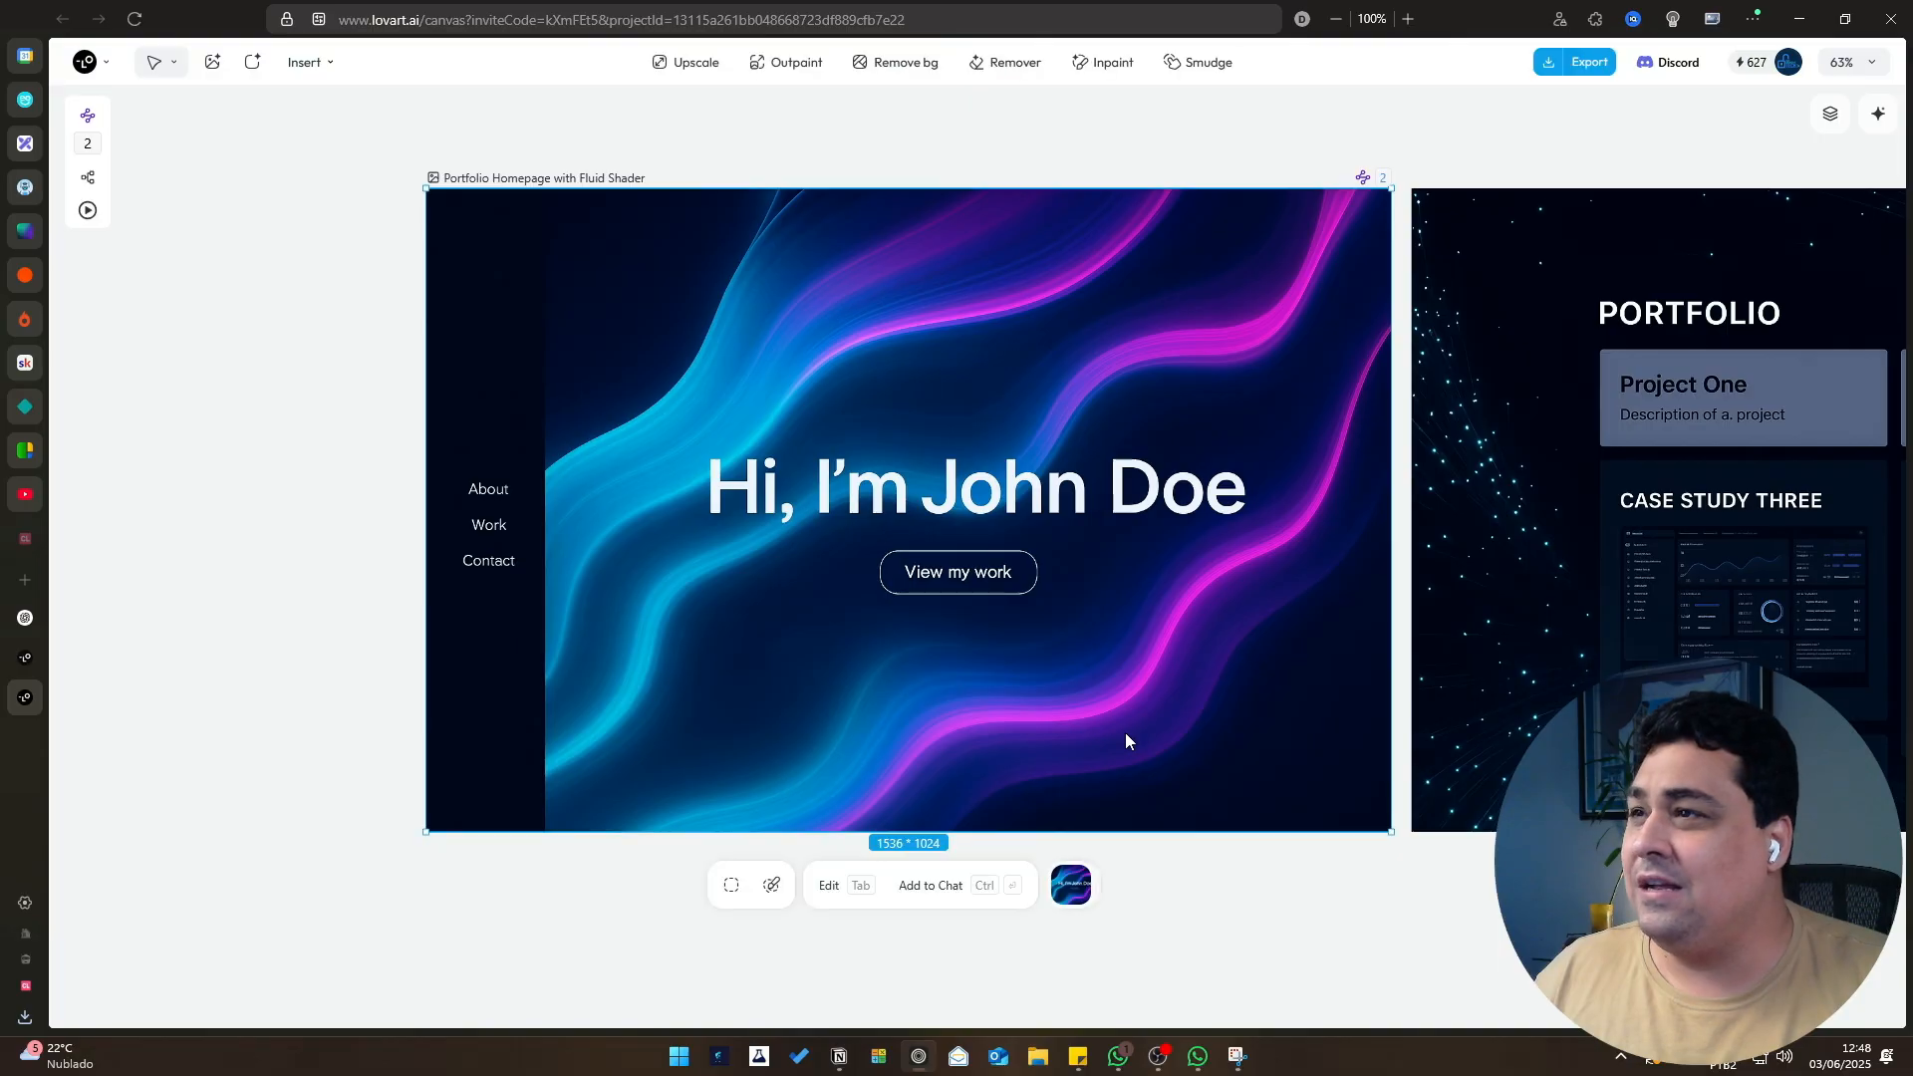
Inspect the edit workflow of the Portfolio Homepage with Fluid Shader image, select its Remover result, and exit the workflow.
scroll(681, 274, "left", 4)
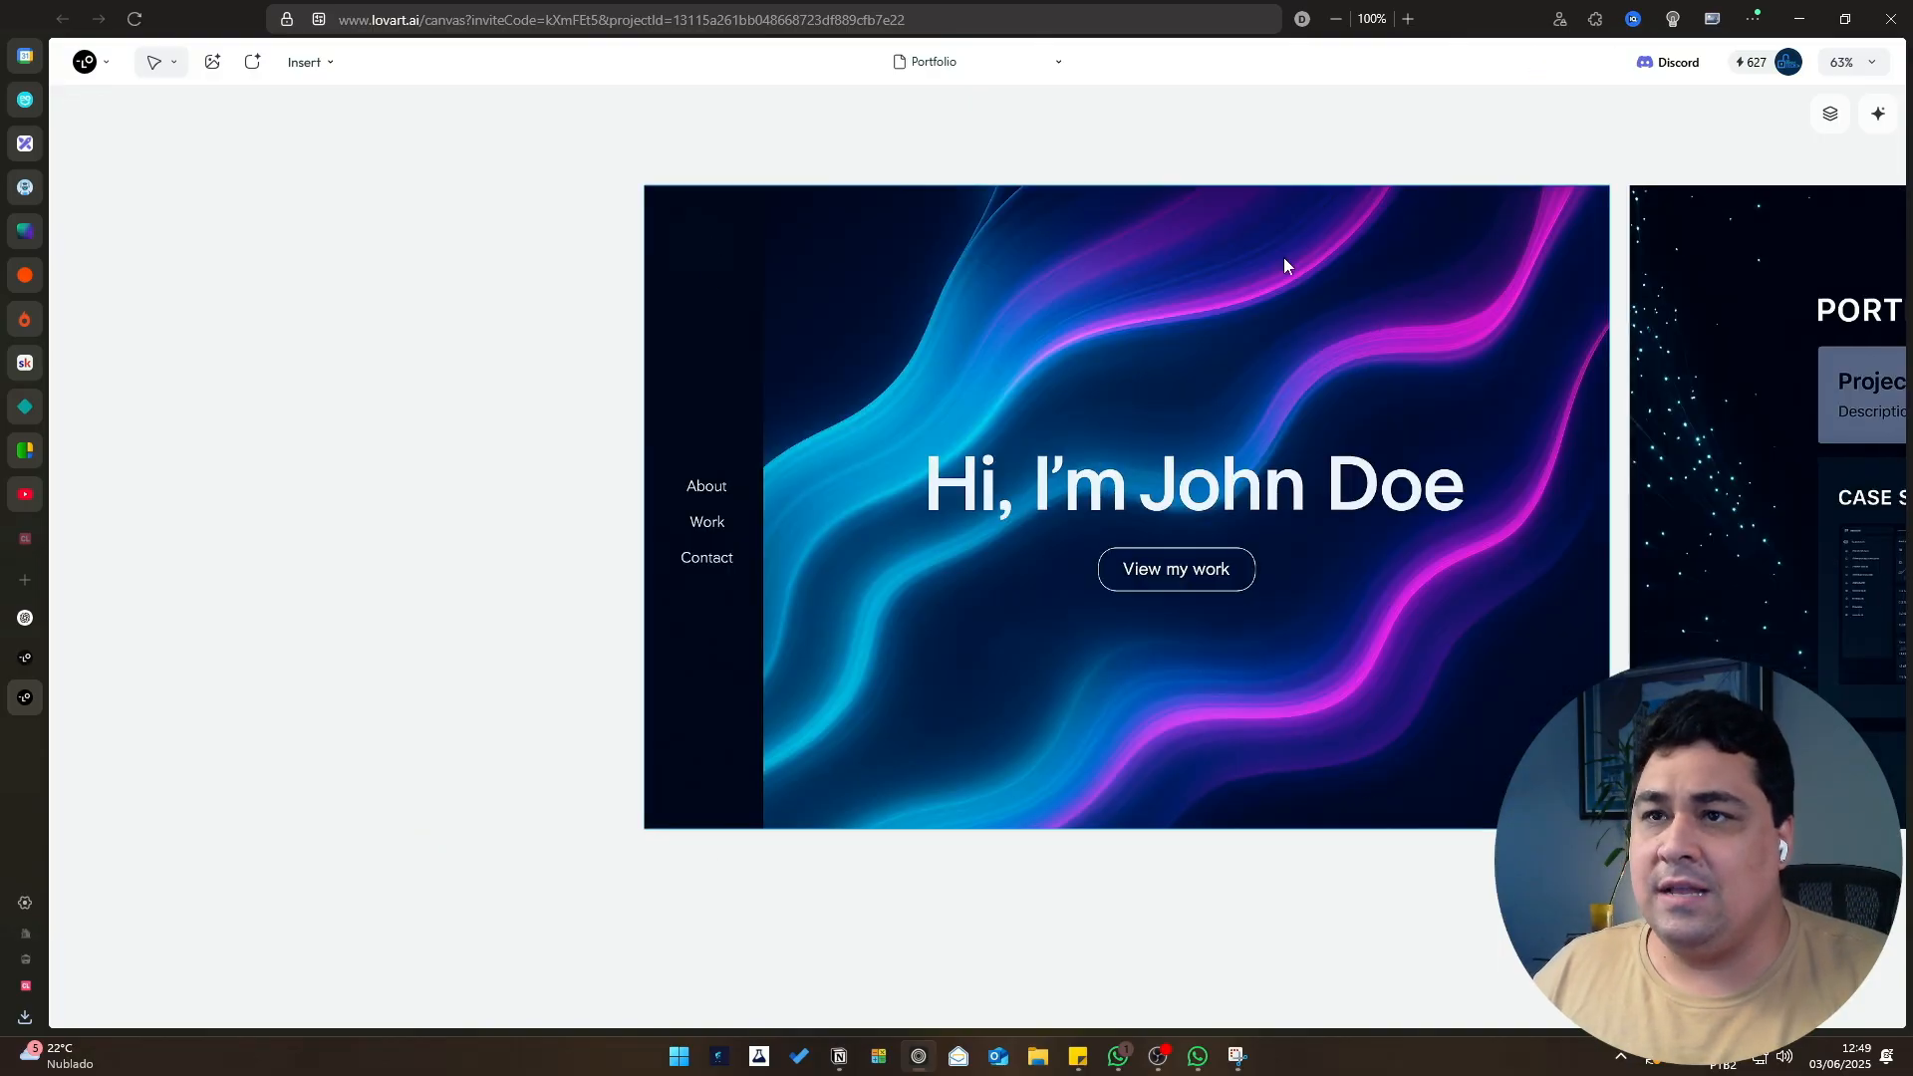
scroll(1568, 623, "right", 4)
left_click(1290, 328)
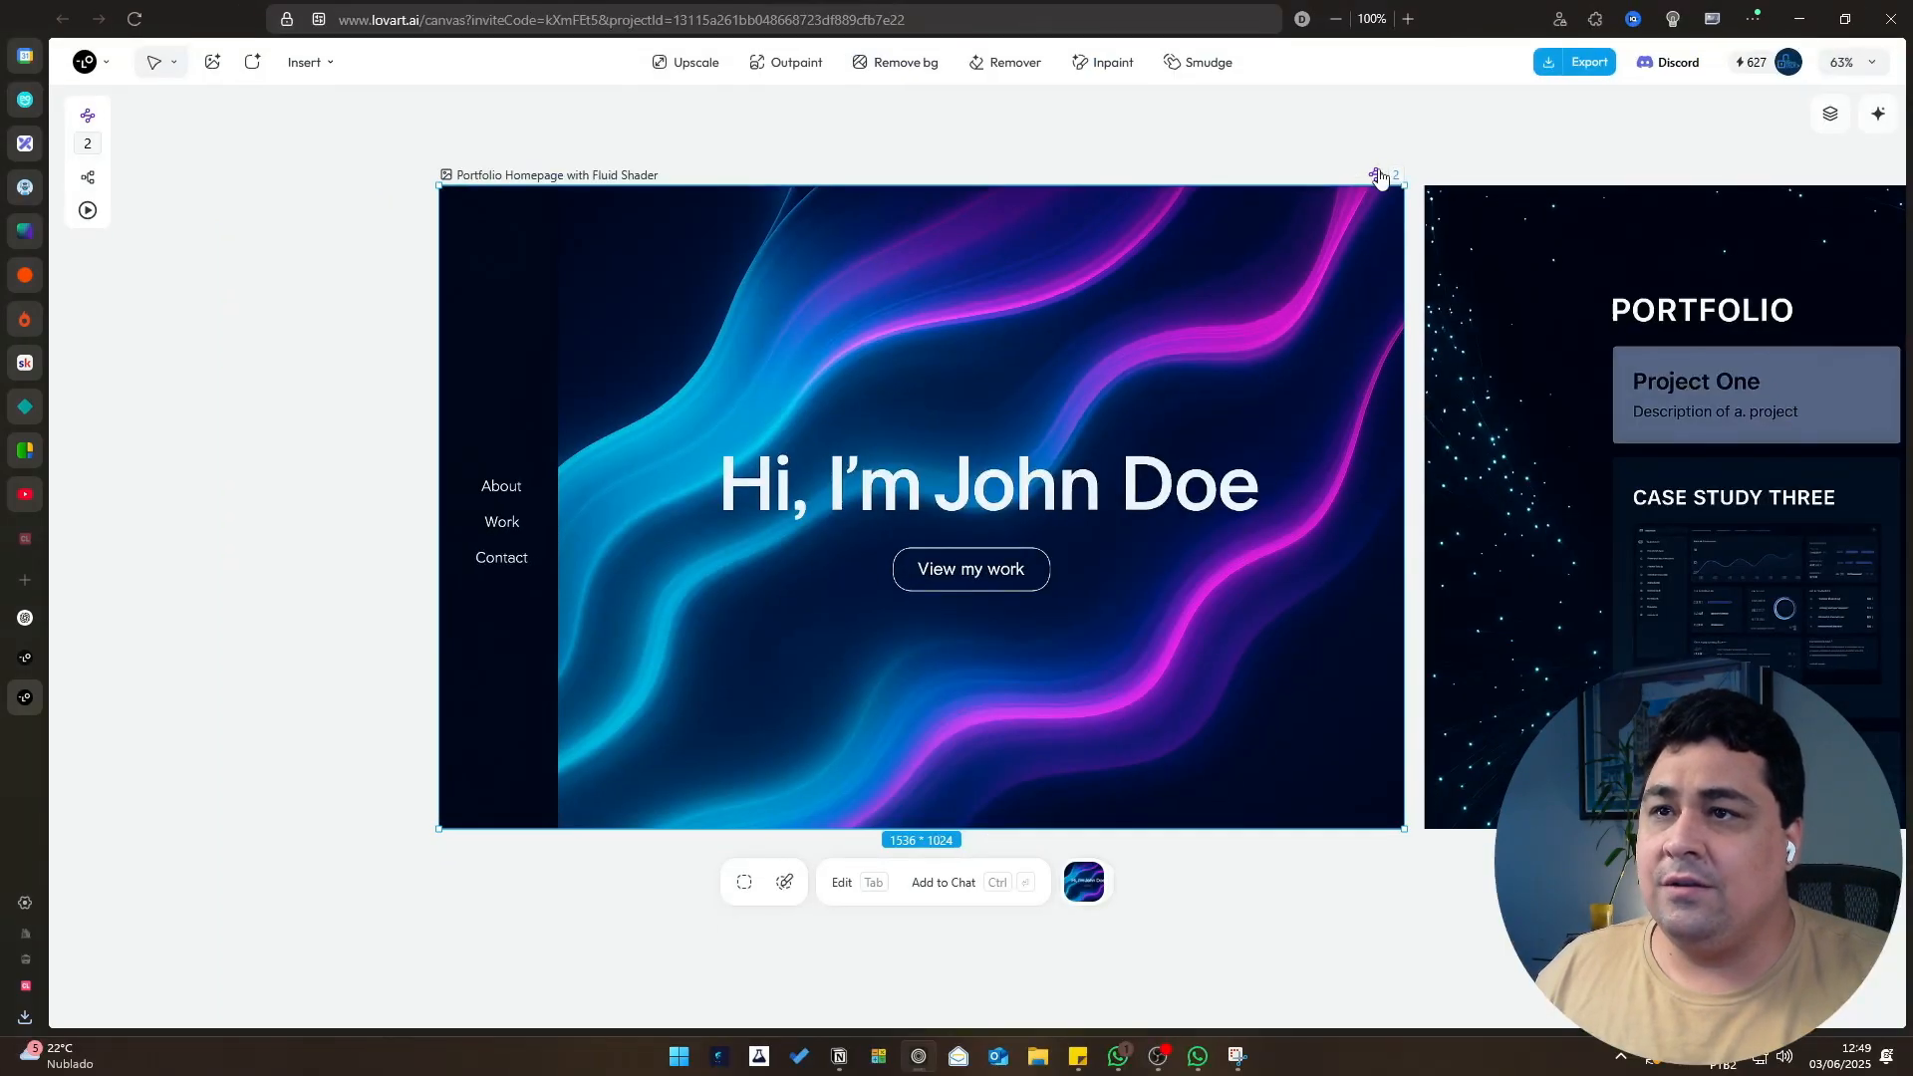
left_click(1376, 176)
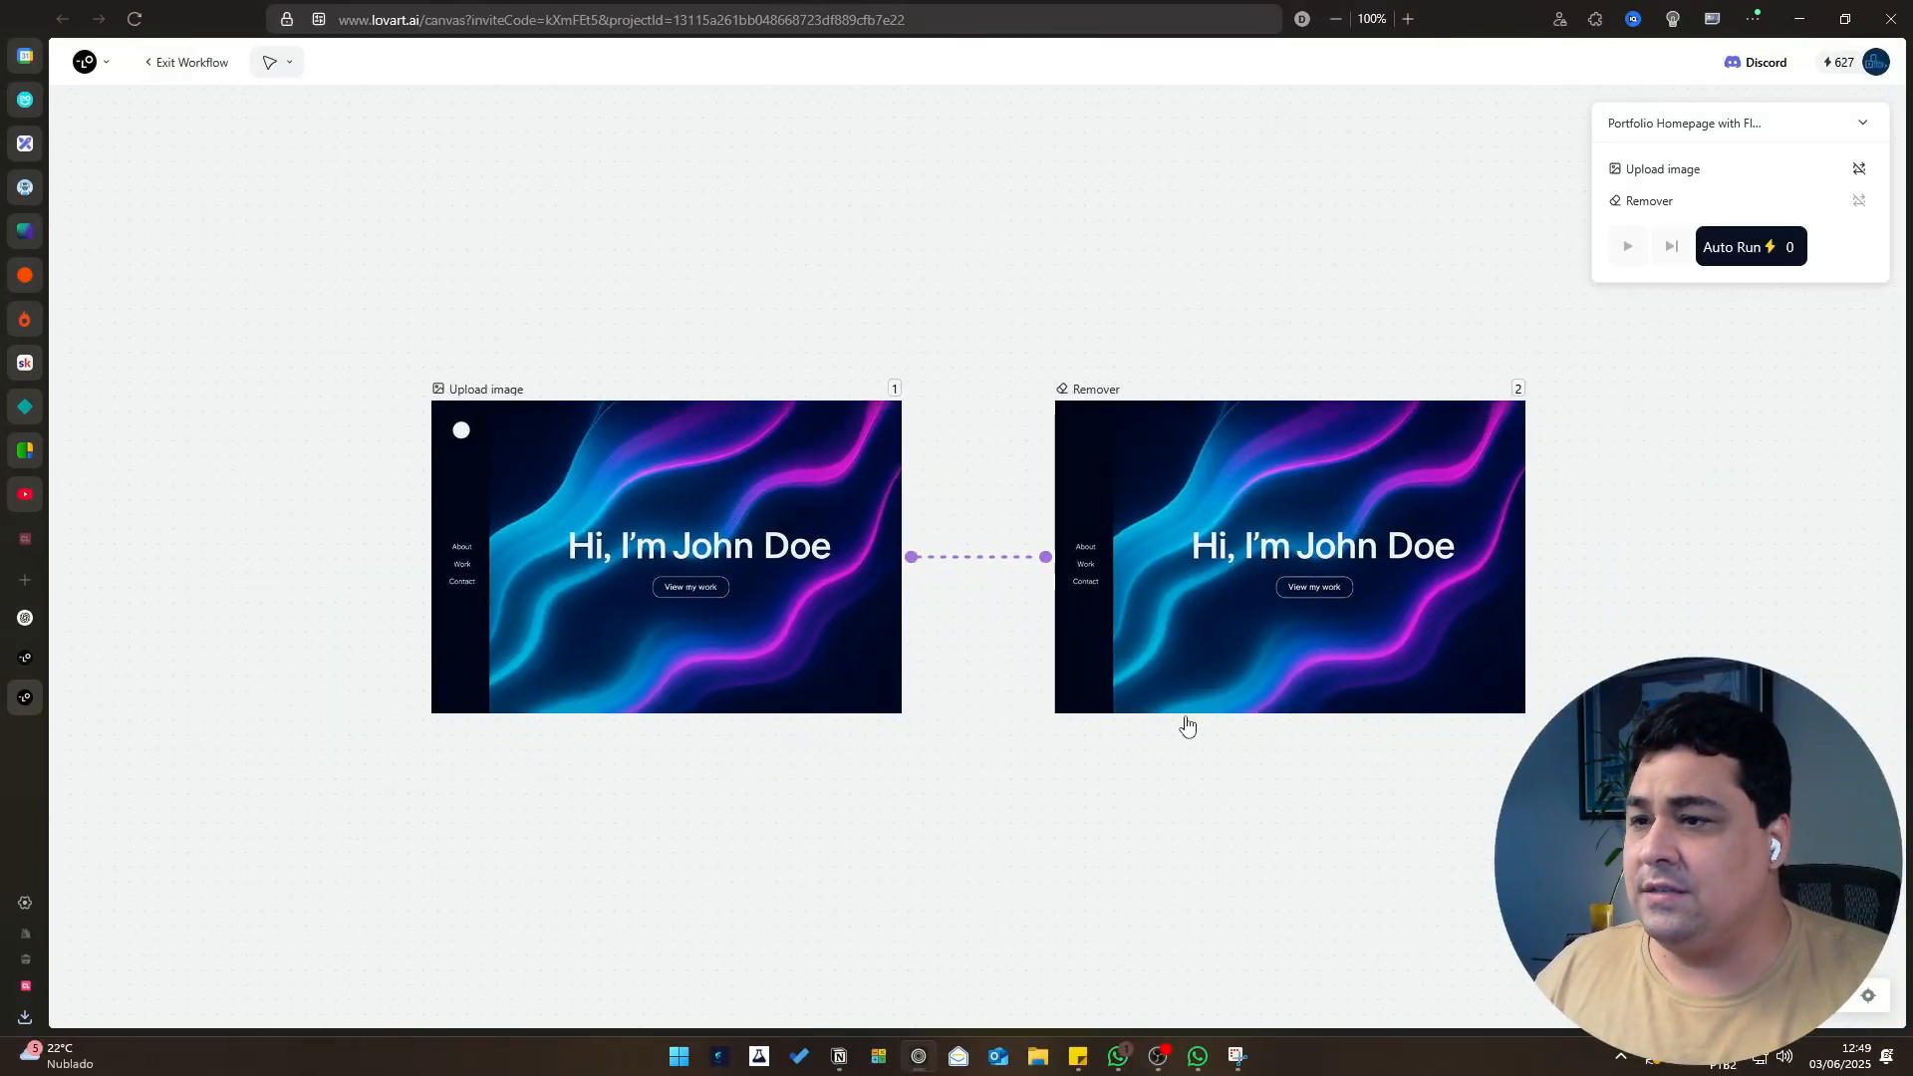
left_click(1187, 726)
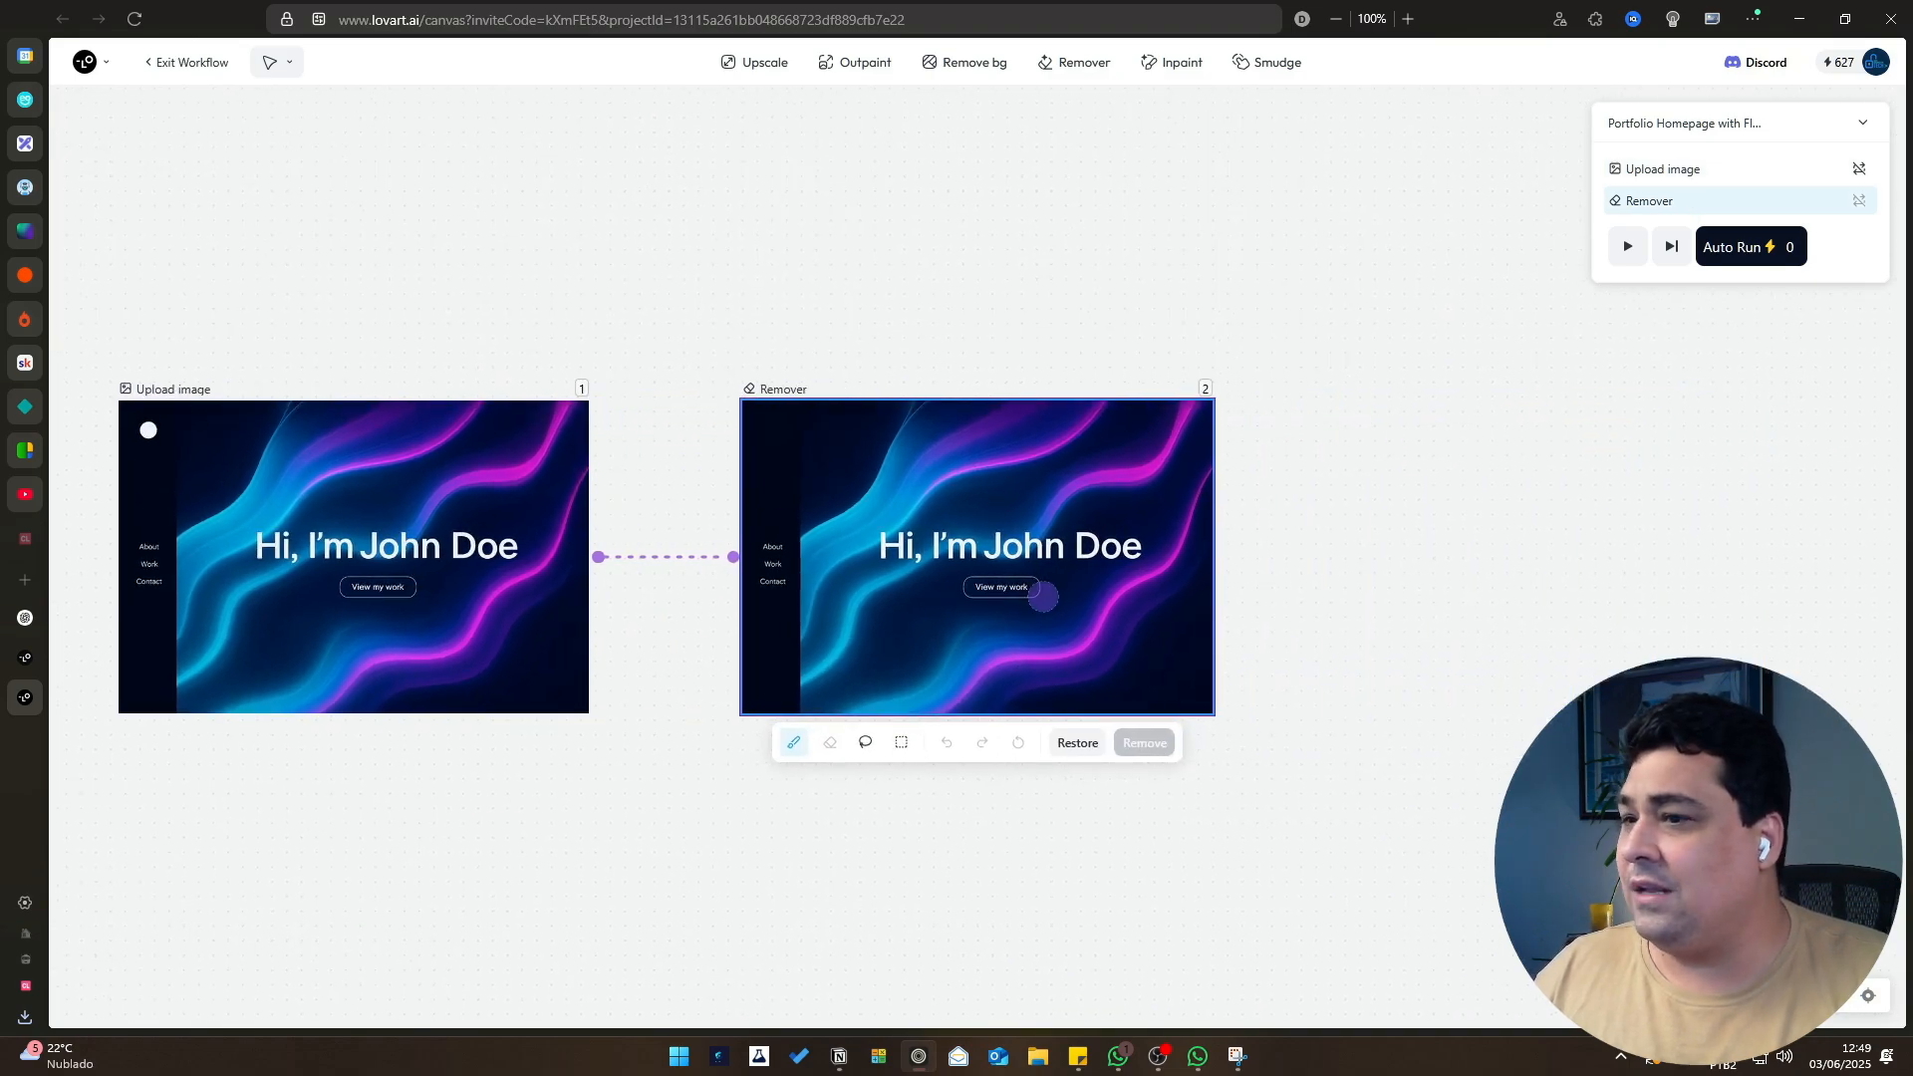
left_click(189, 62)
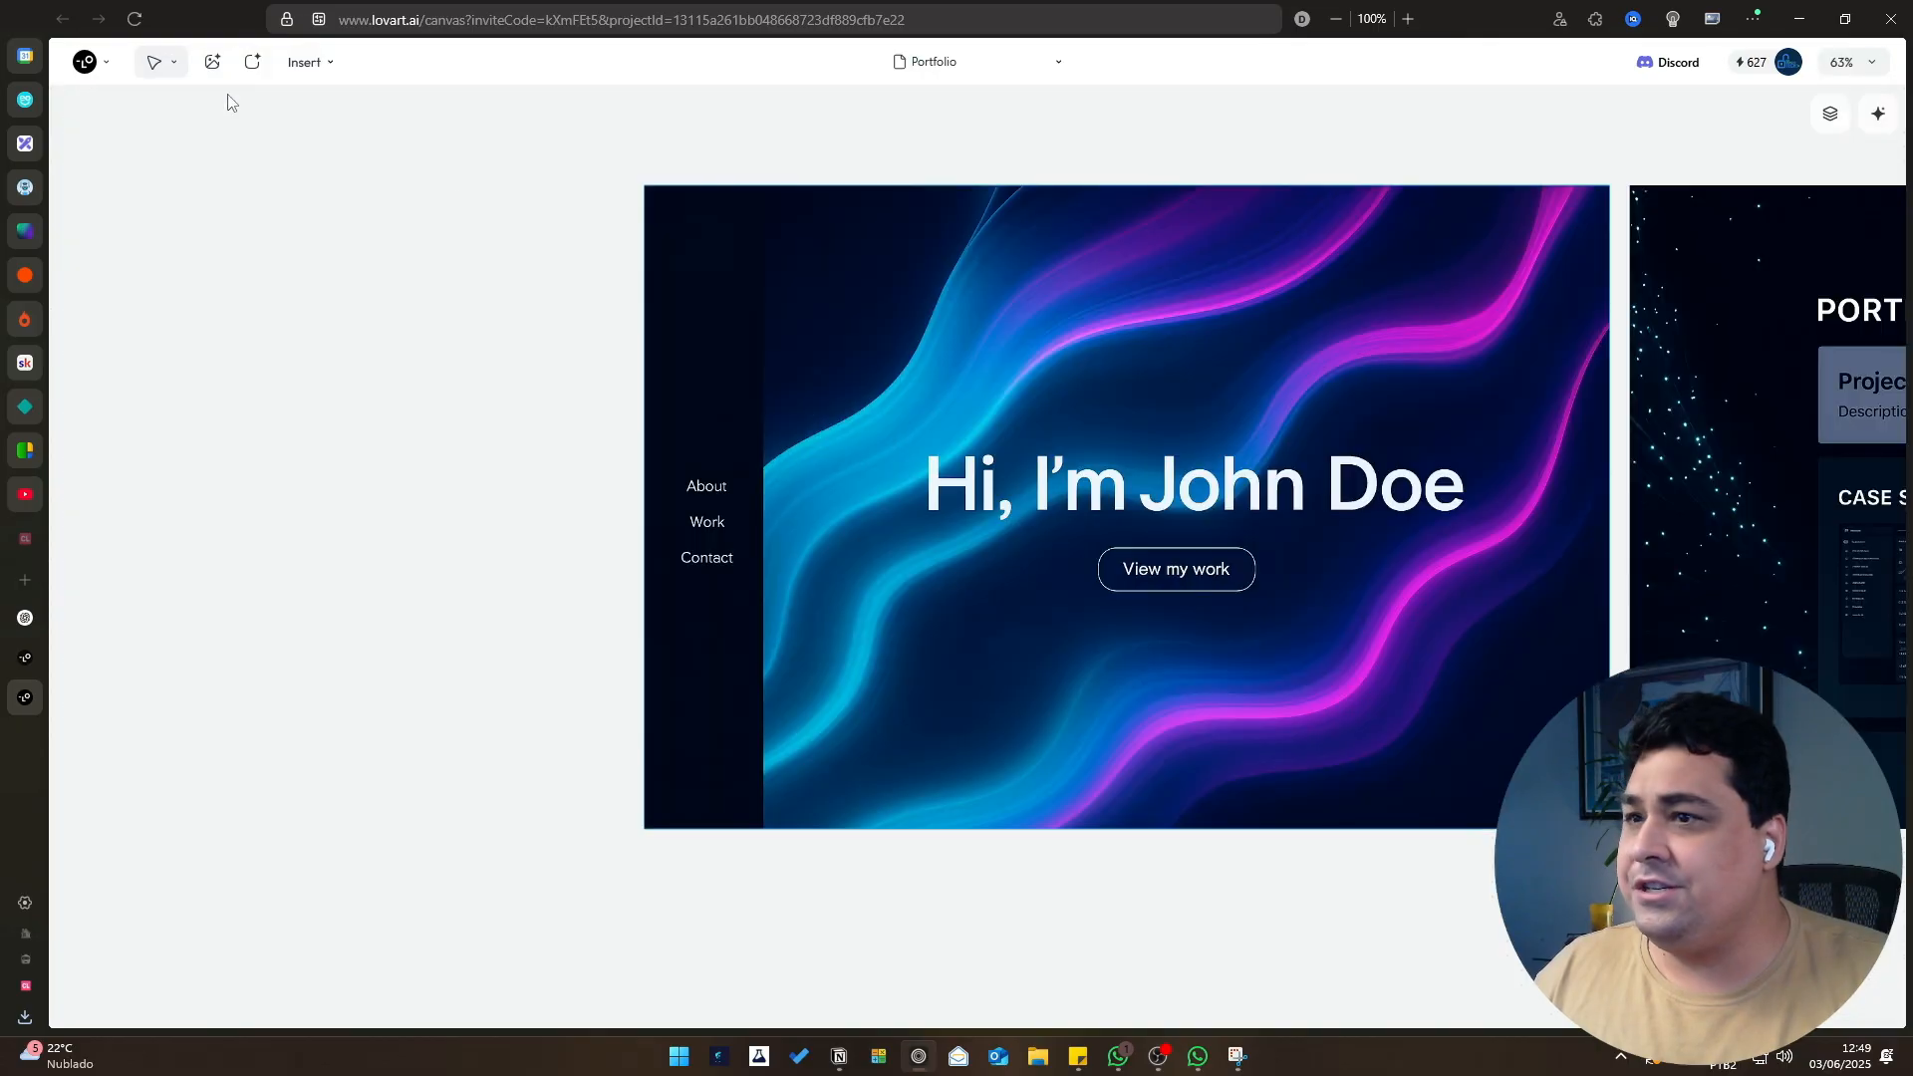
Open the edit workflow of the Portfolio Projects with Particle Effects image to compare the original with the Remover result.
scroll(1452, 900, "right", 10)
left_click(1257, 384)
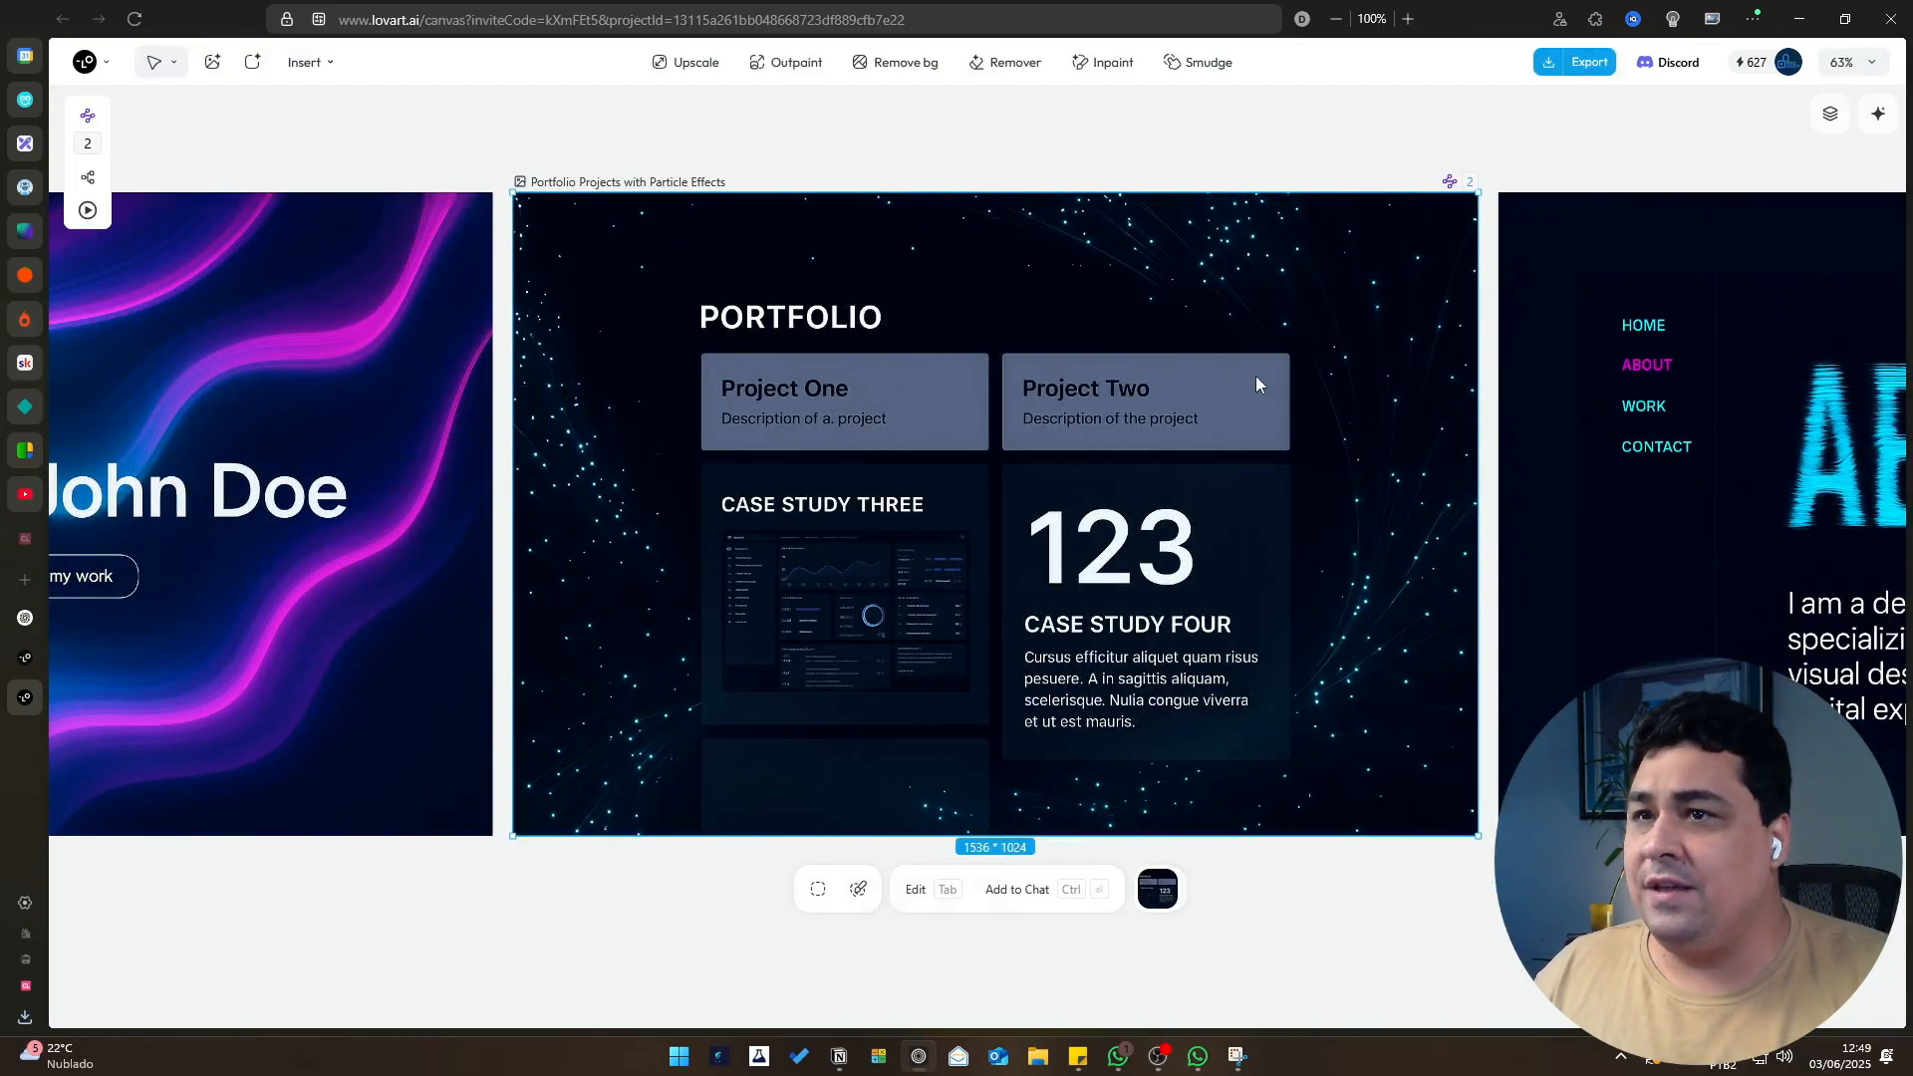
left_click(1450, 182)
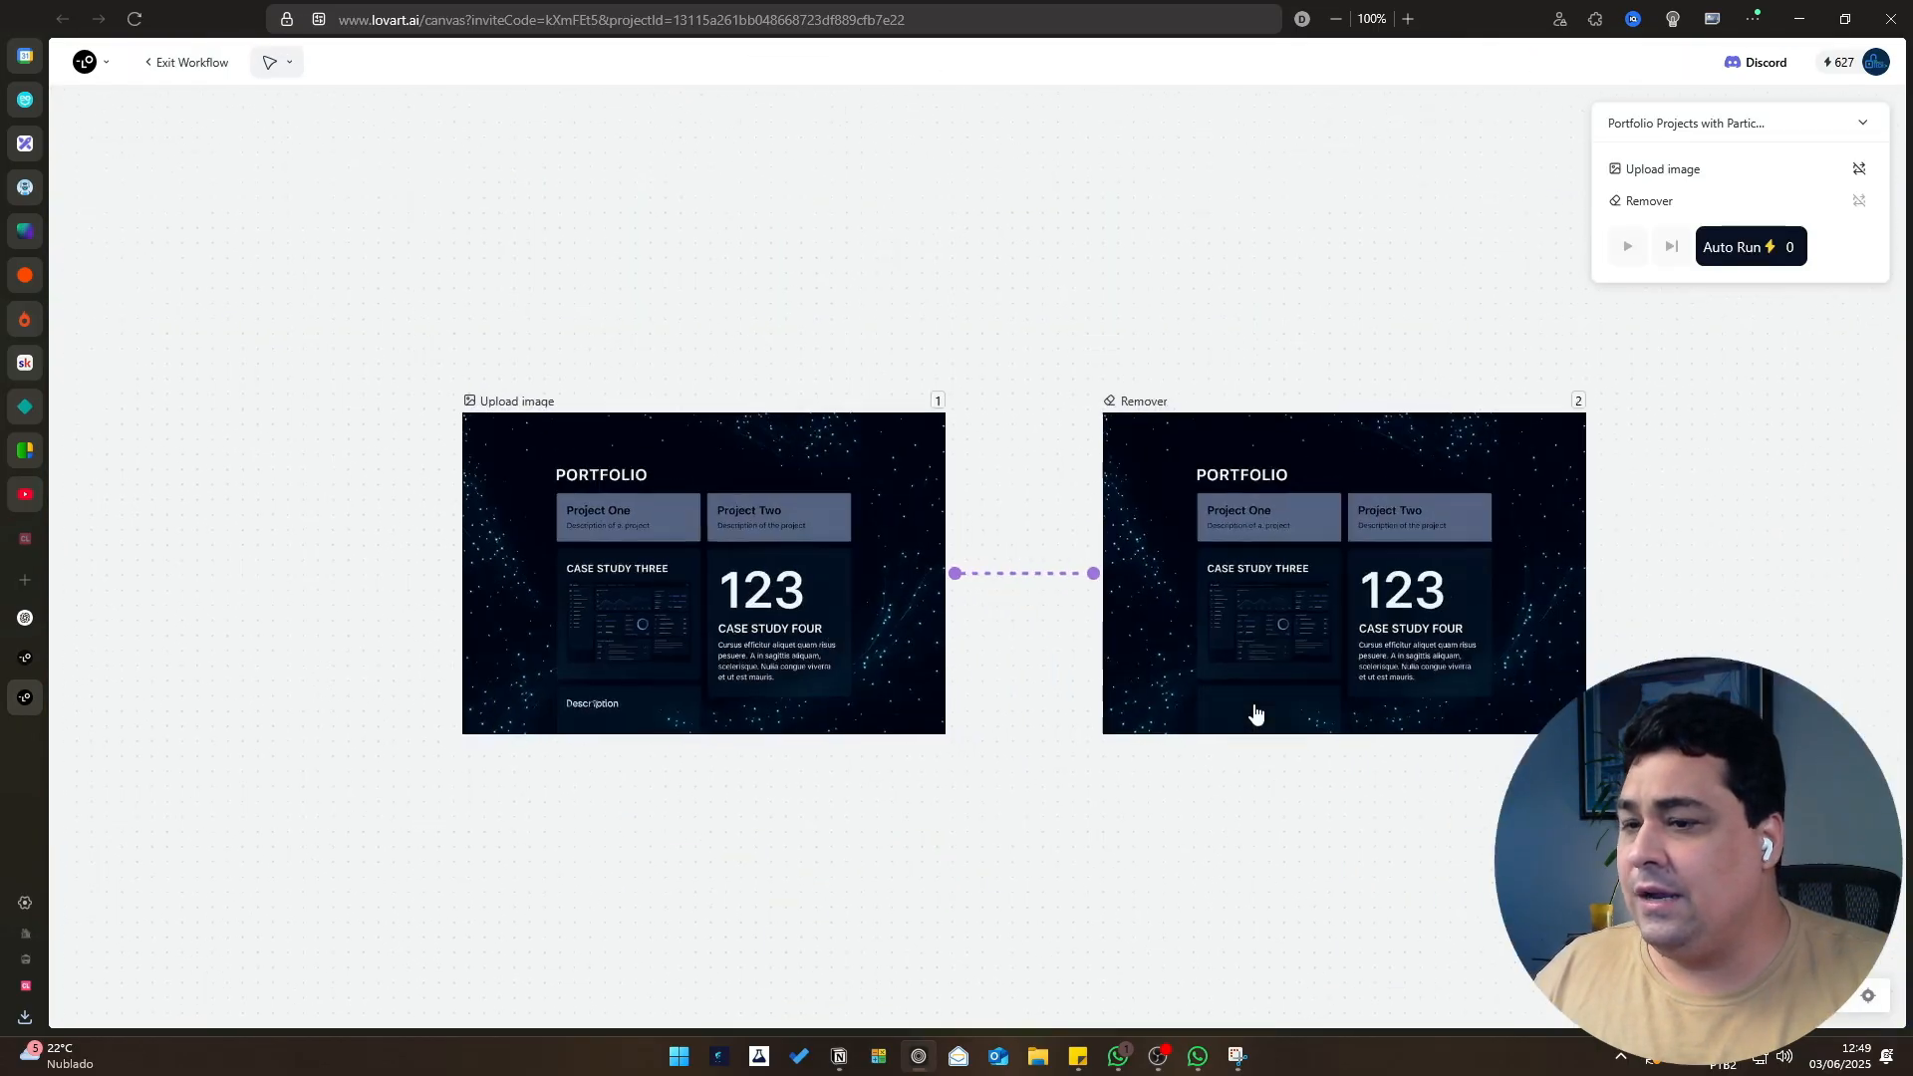
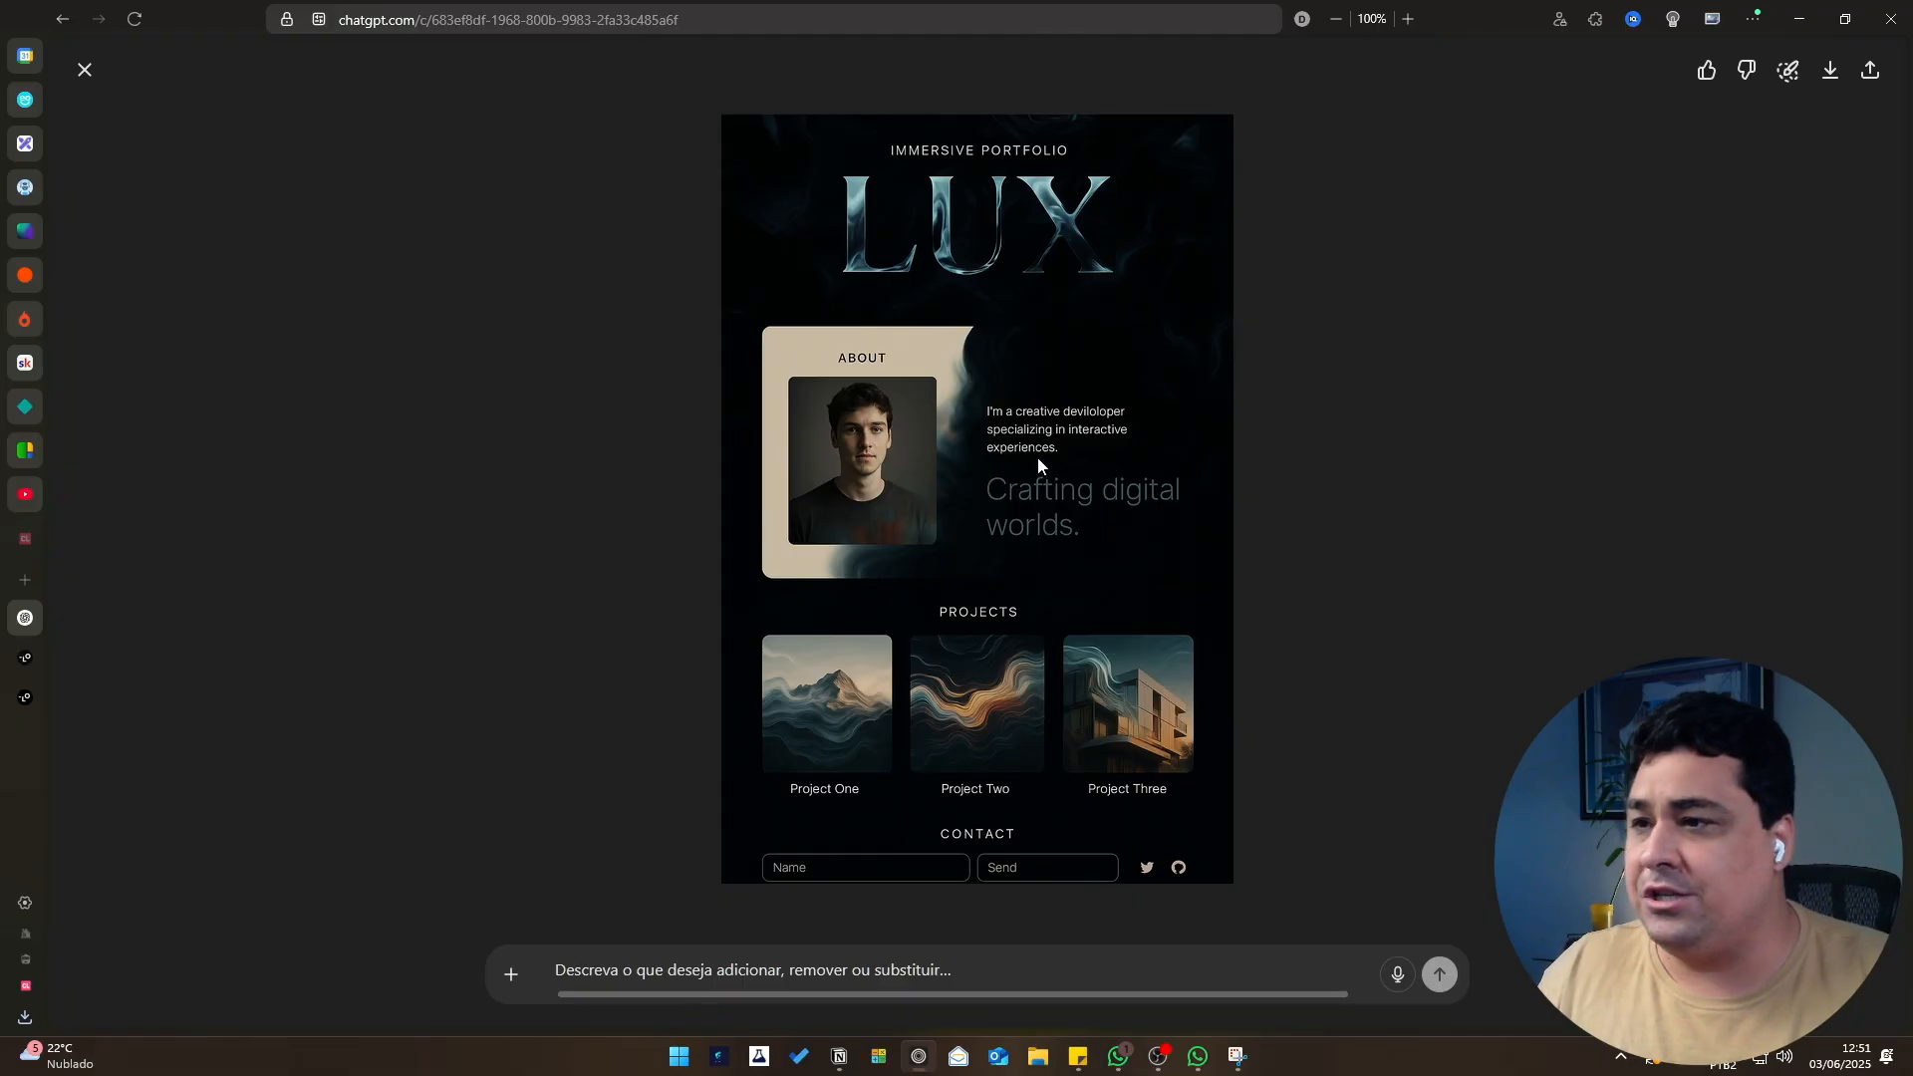
Examine the LUX immersive portfolio image in ChatGPT, reset the page zoom to 100%, and switch back to the Lovart Portfolio canvas.
key("ctrl+minus")
key("ctrl+minus")
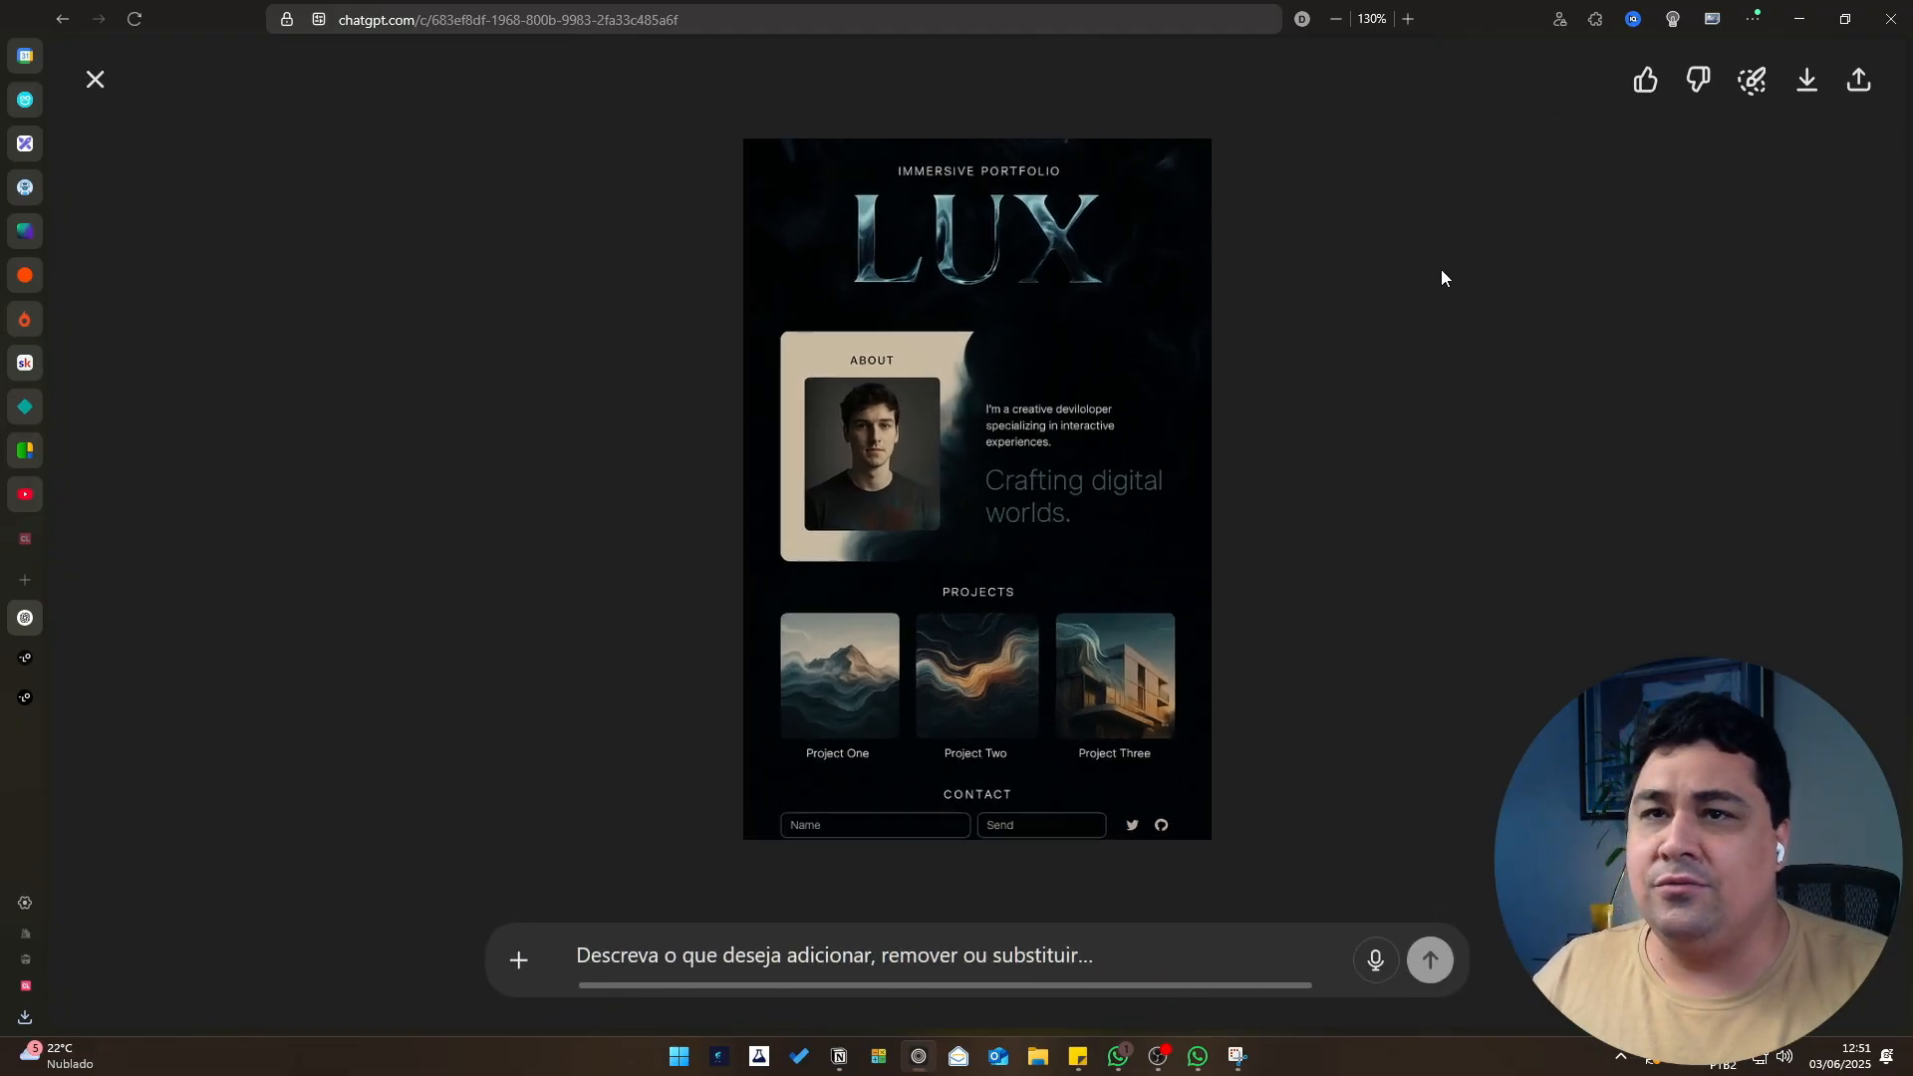
left_click(1392, 20)
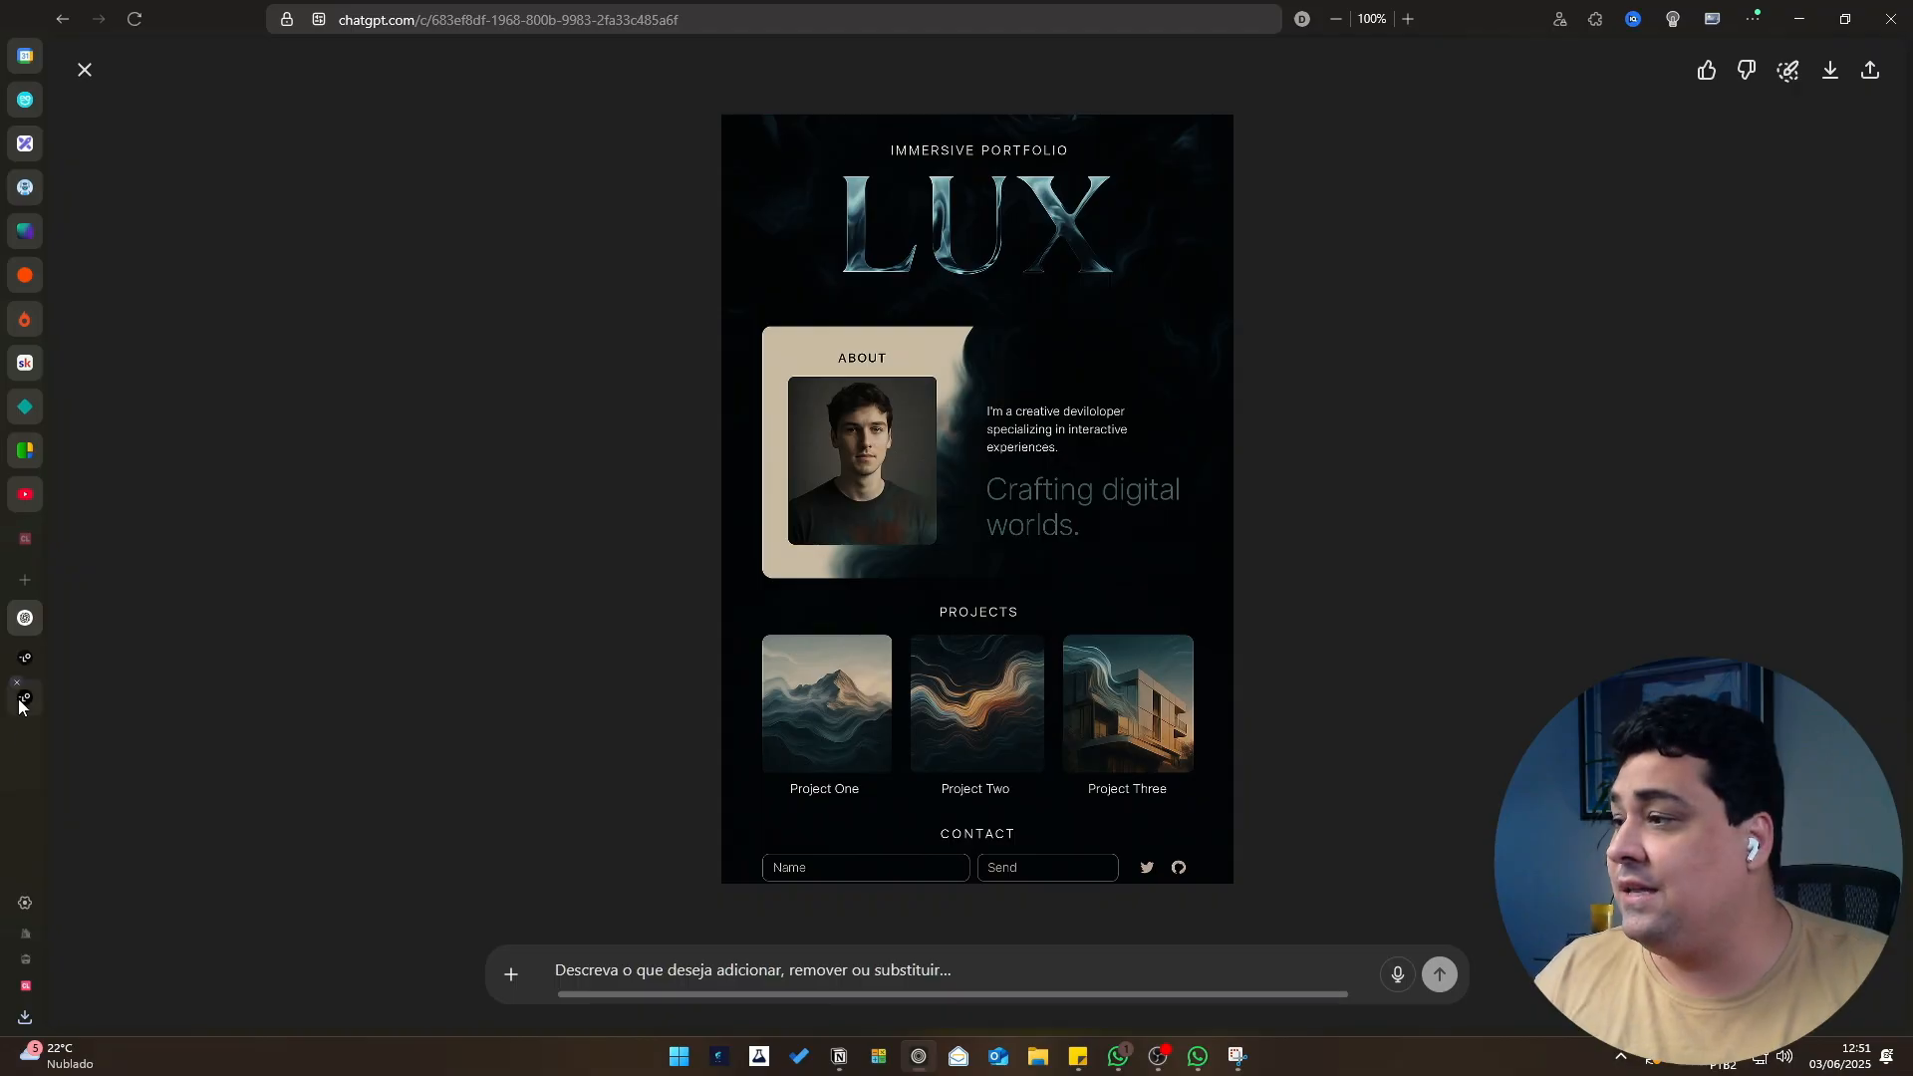
left_click(35, 674)
left_click(18, 726)
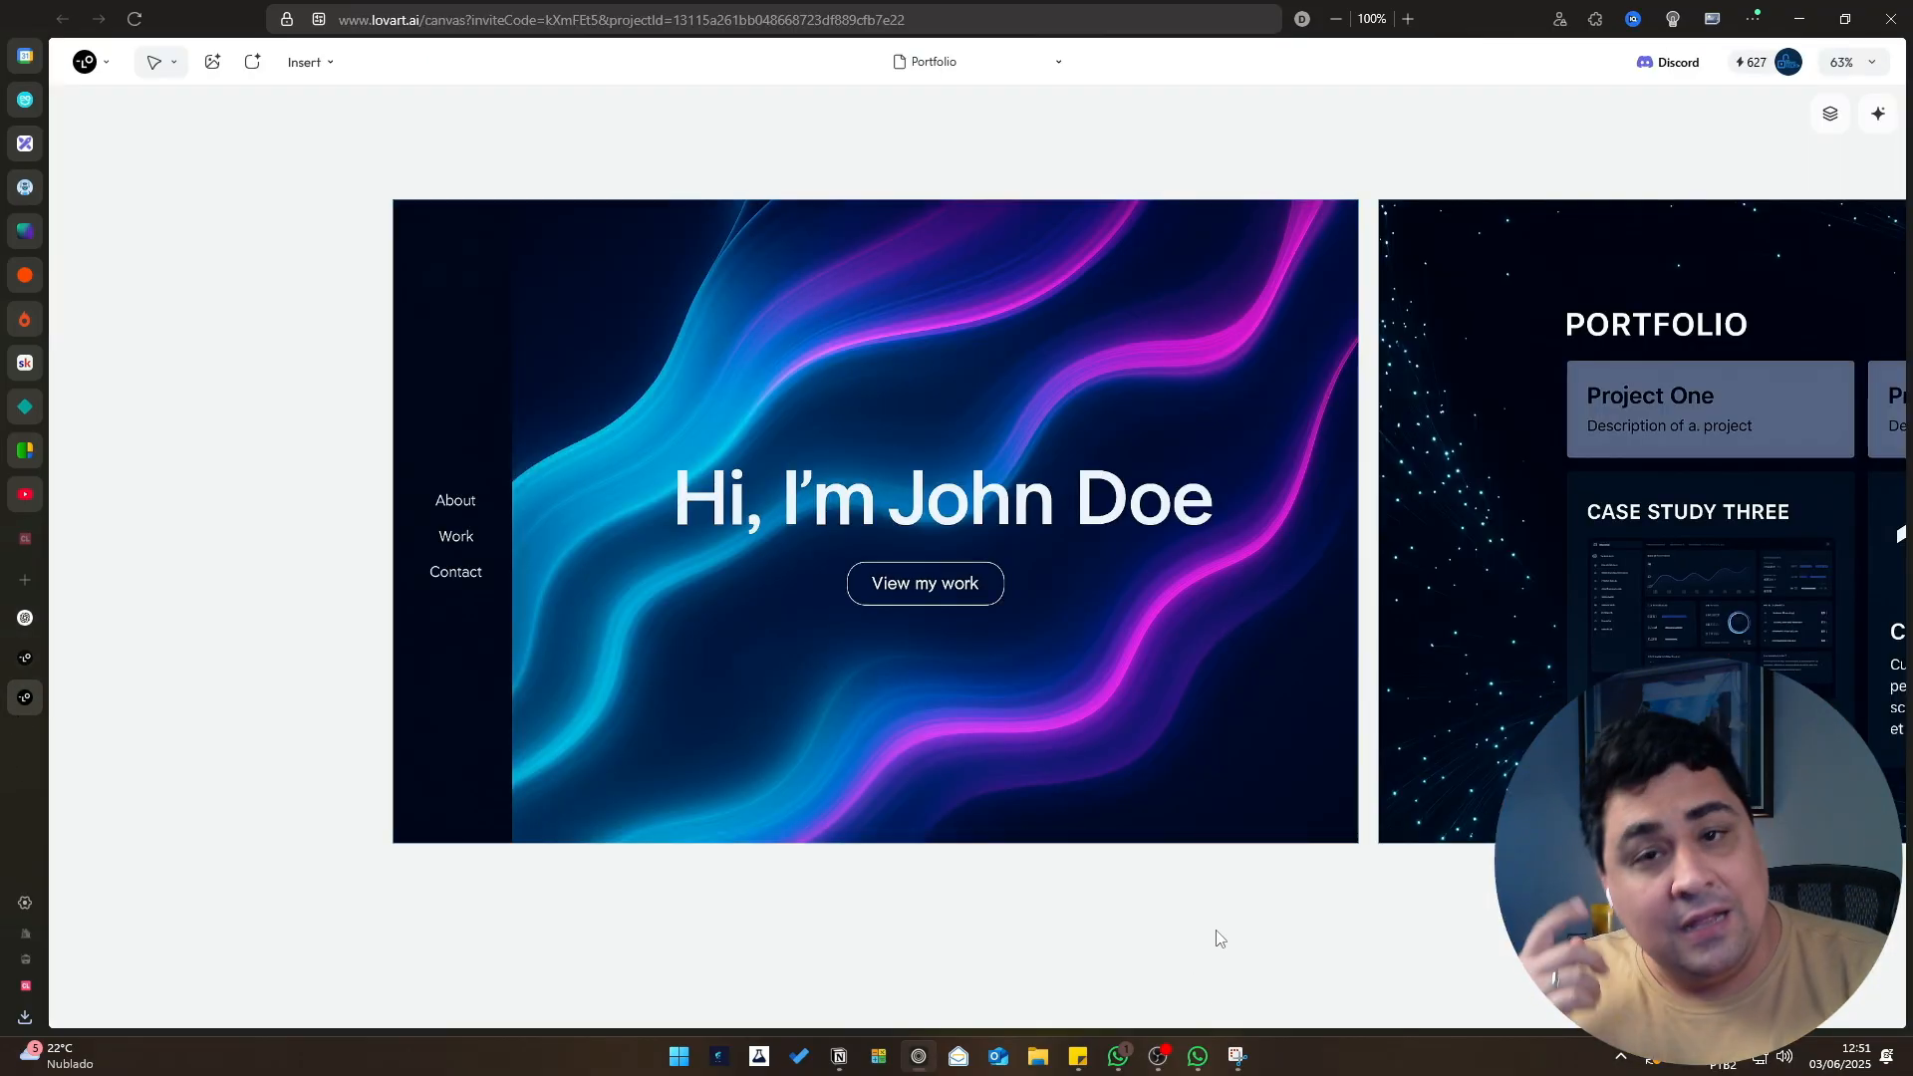
From the Lovart home page, submit the Ruffles Meth chips bag image with the prompt "crie um objeto 3d da imagem enviada".
left_click(35, 658)
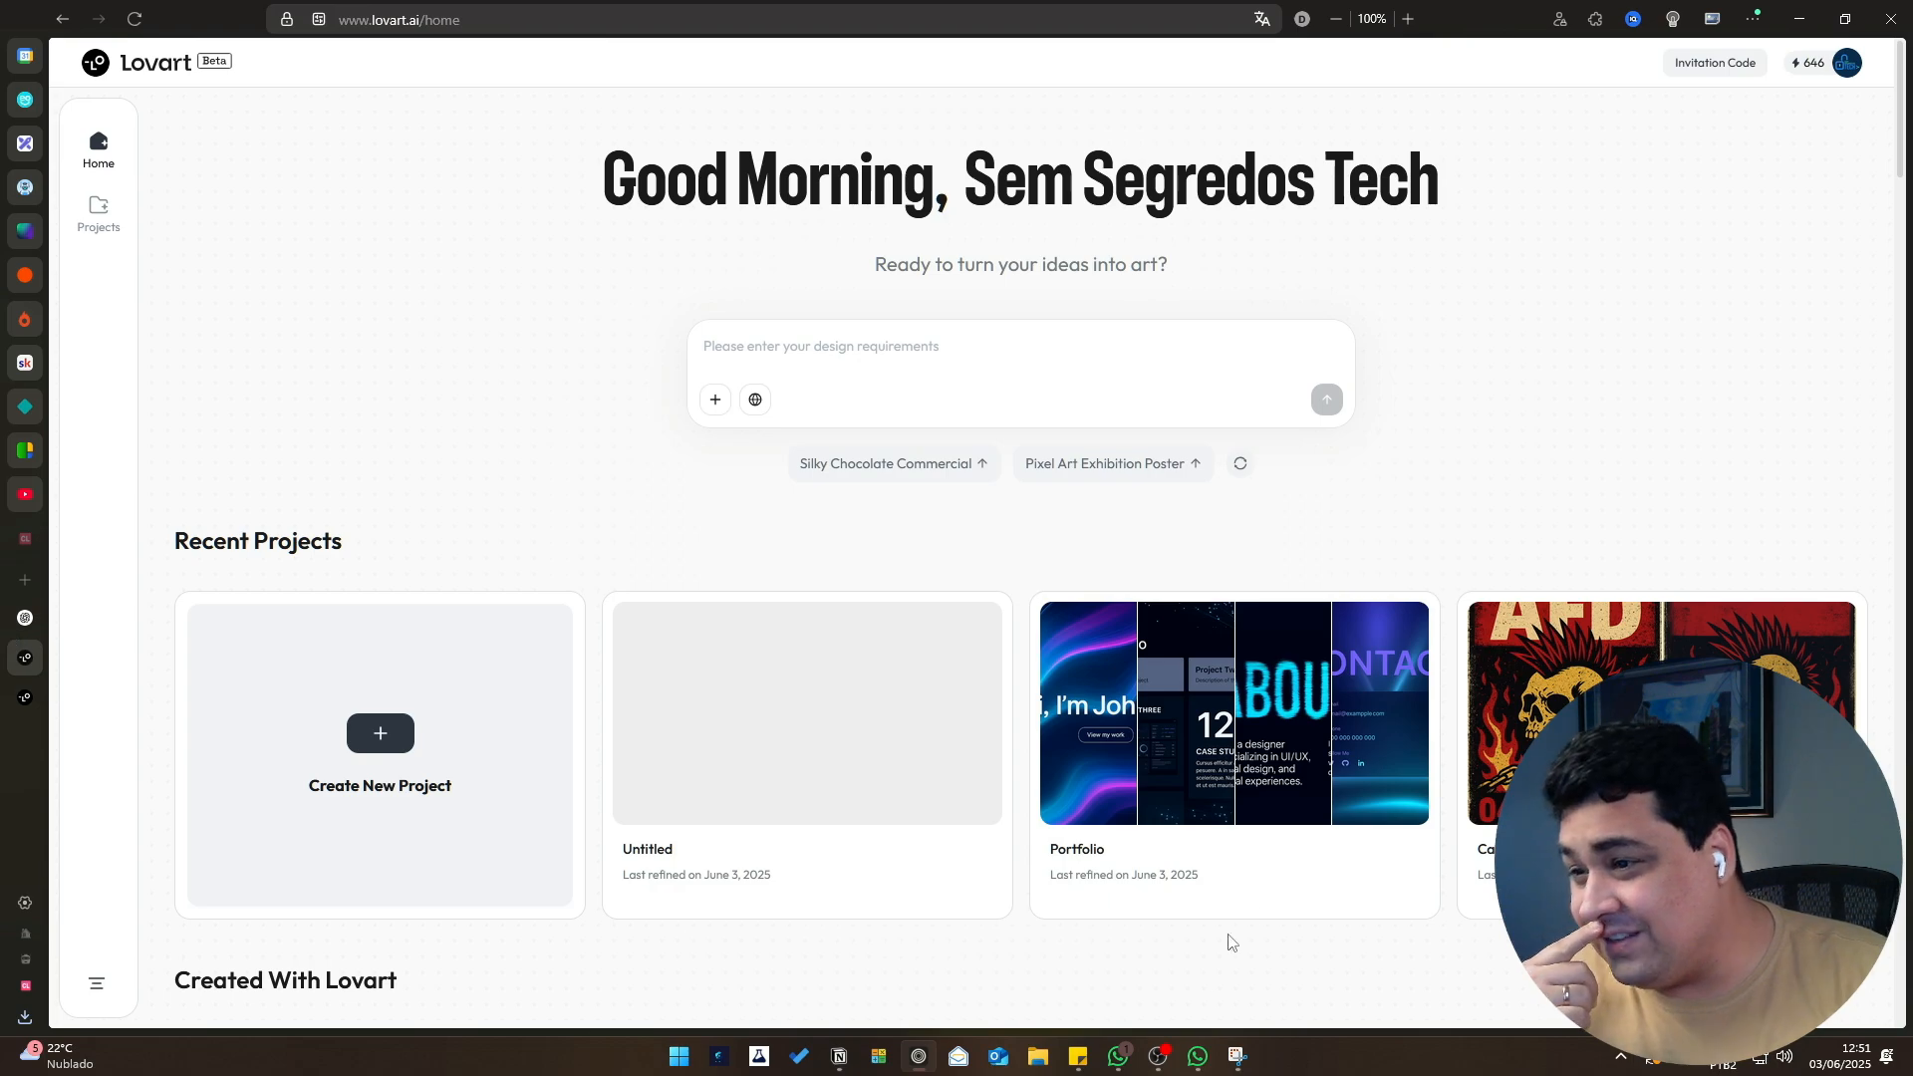
left_click(715, 400)
scroll(1313, 490, "down", 10)
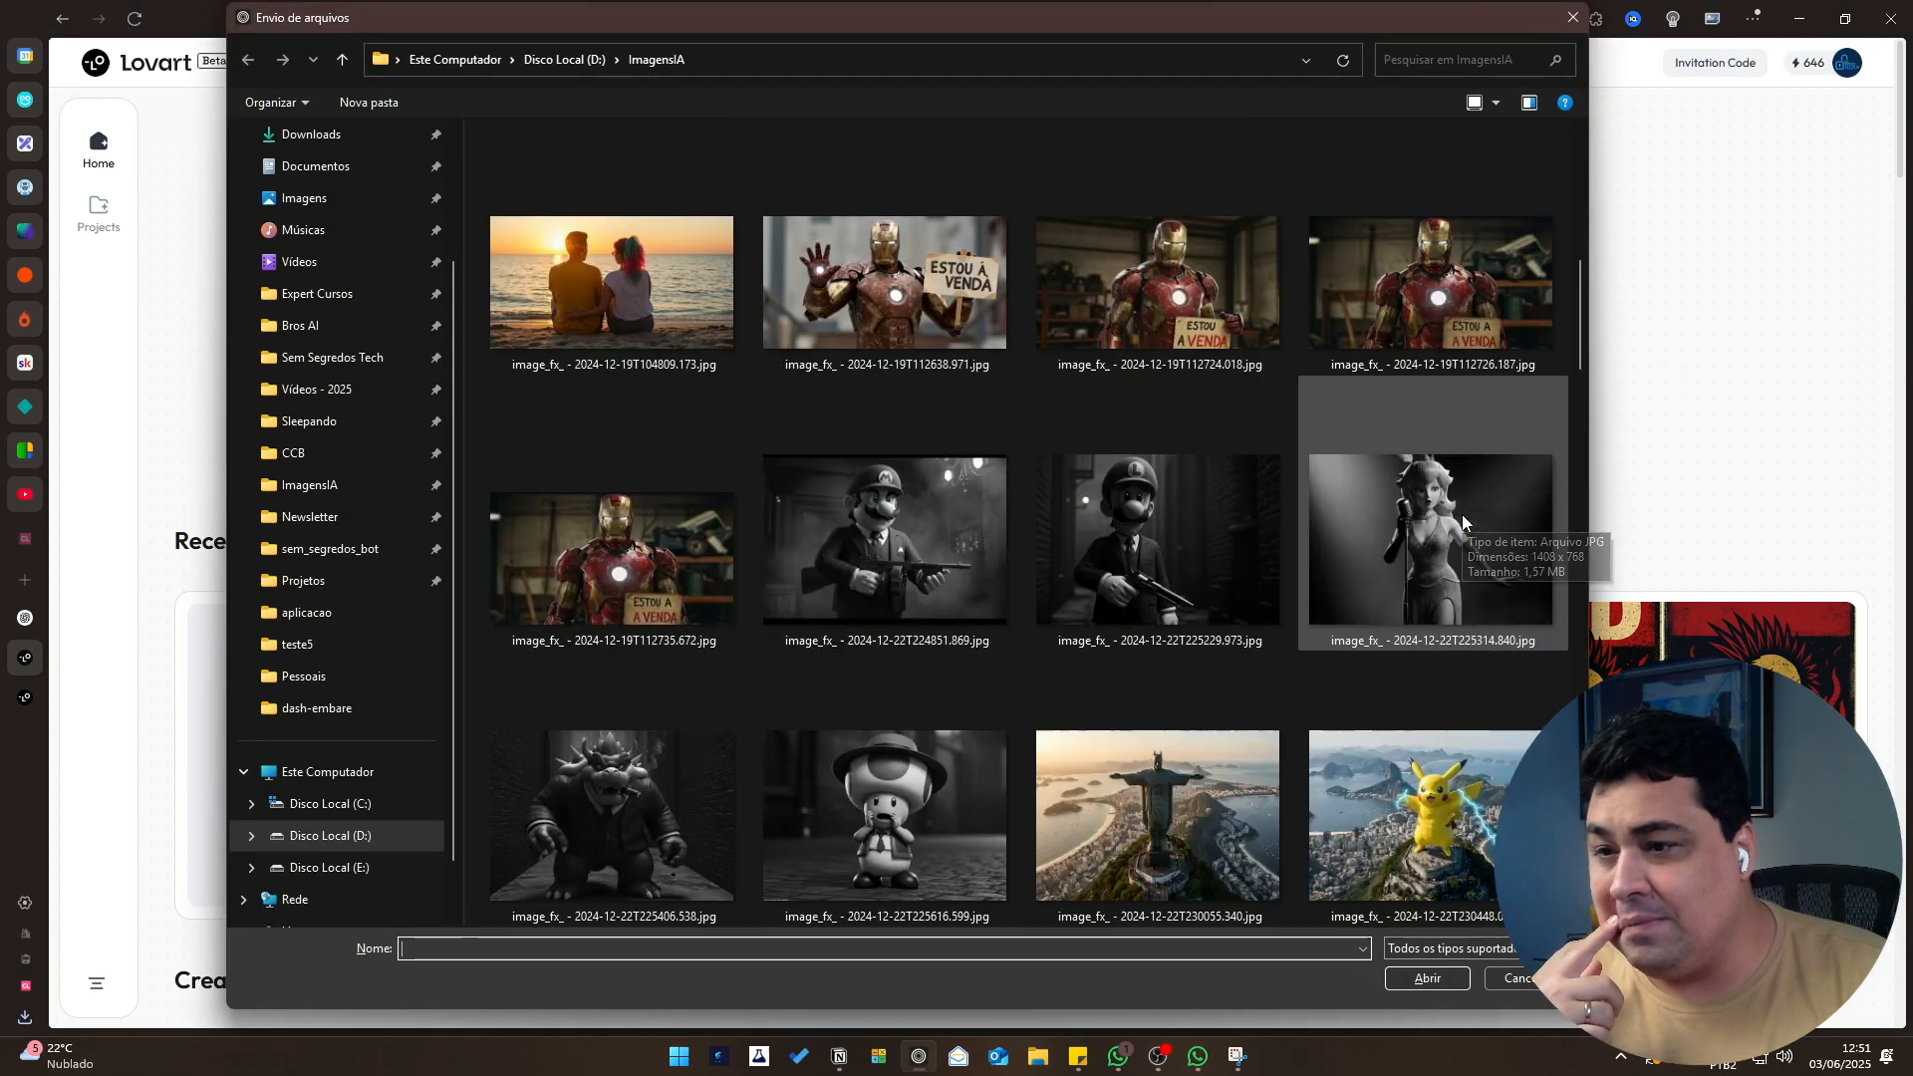
scroll(1385, 598, "down", 5)
double_click(608, 558)
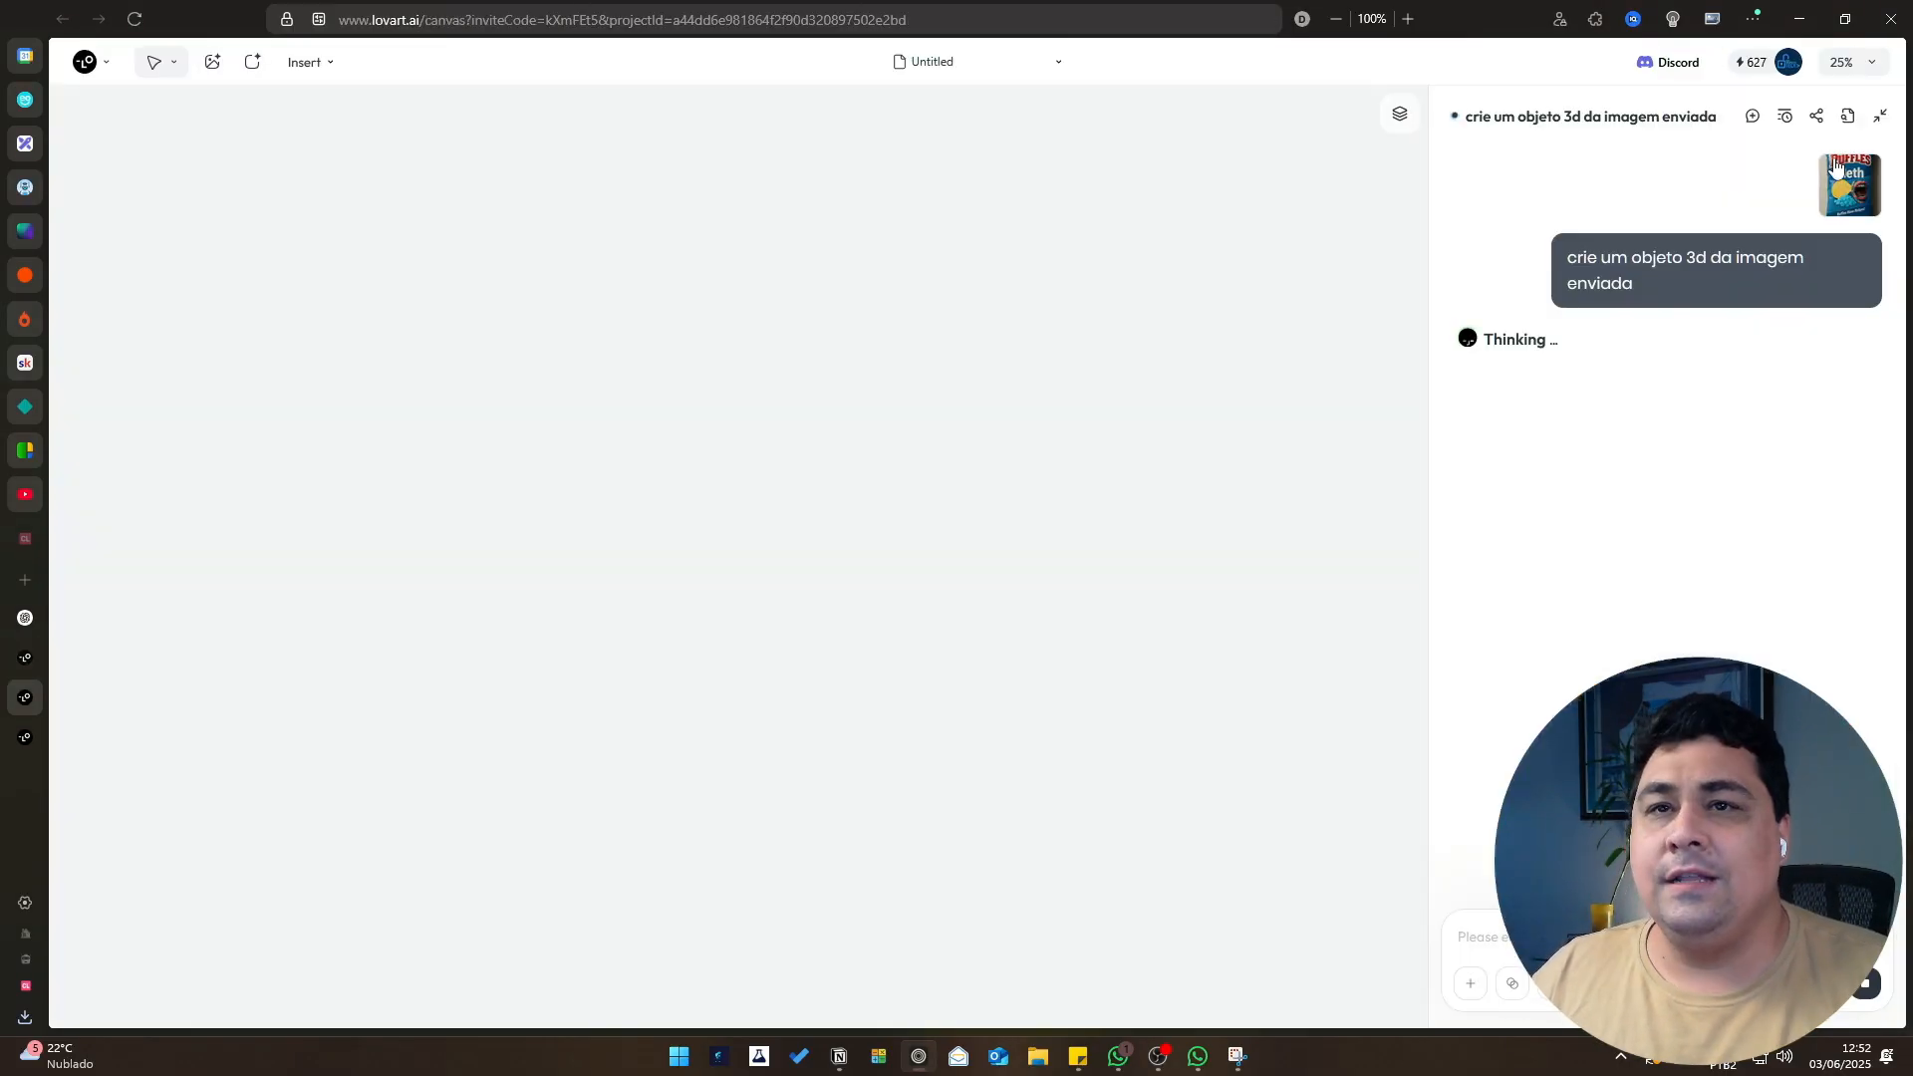
Read the submitted 3D prompt, Lovart's replies and the Image Analyzer's description of the chips bag in the chat.
left_click_drag(1568, 257, 1687, 261)
left_click(1675, 297)
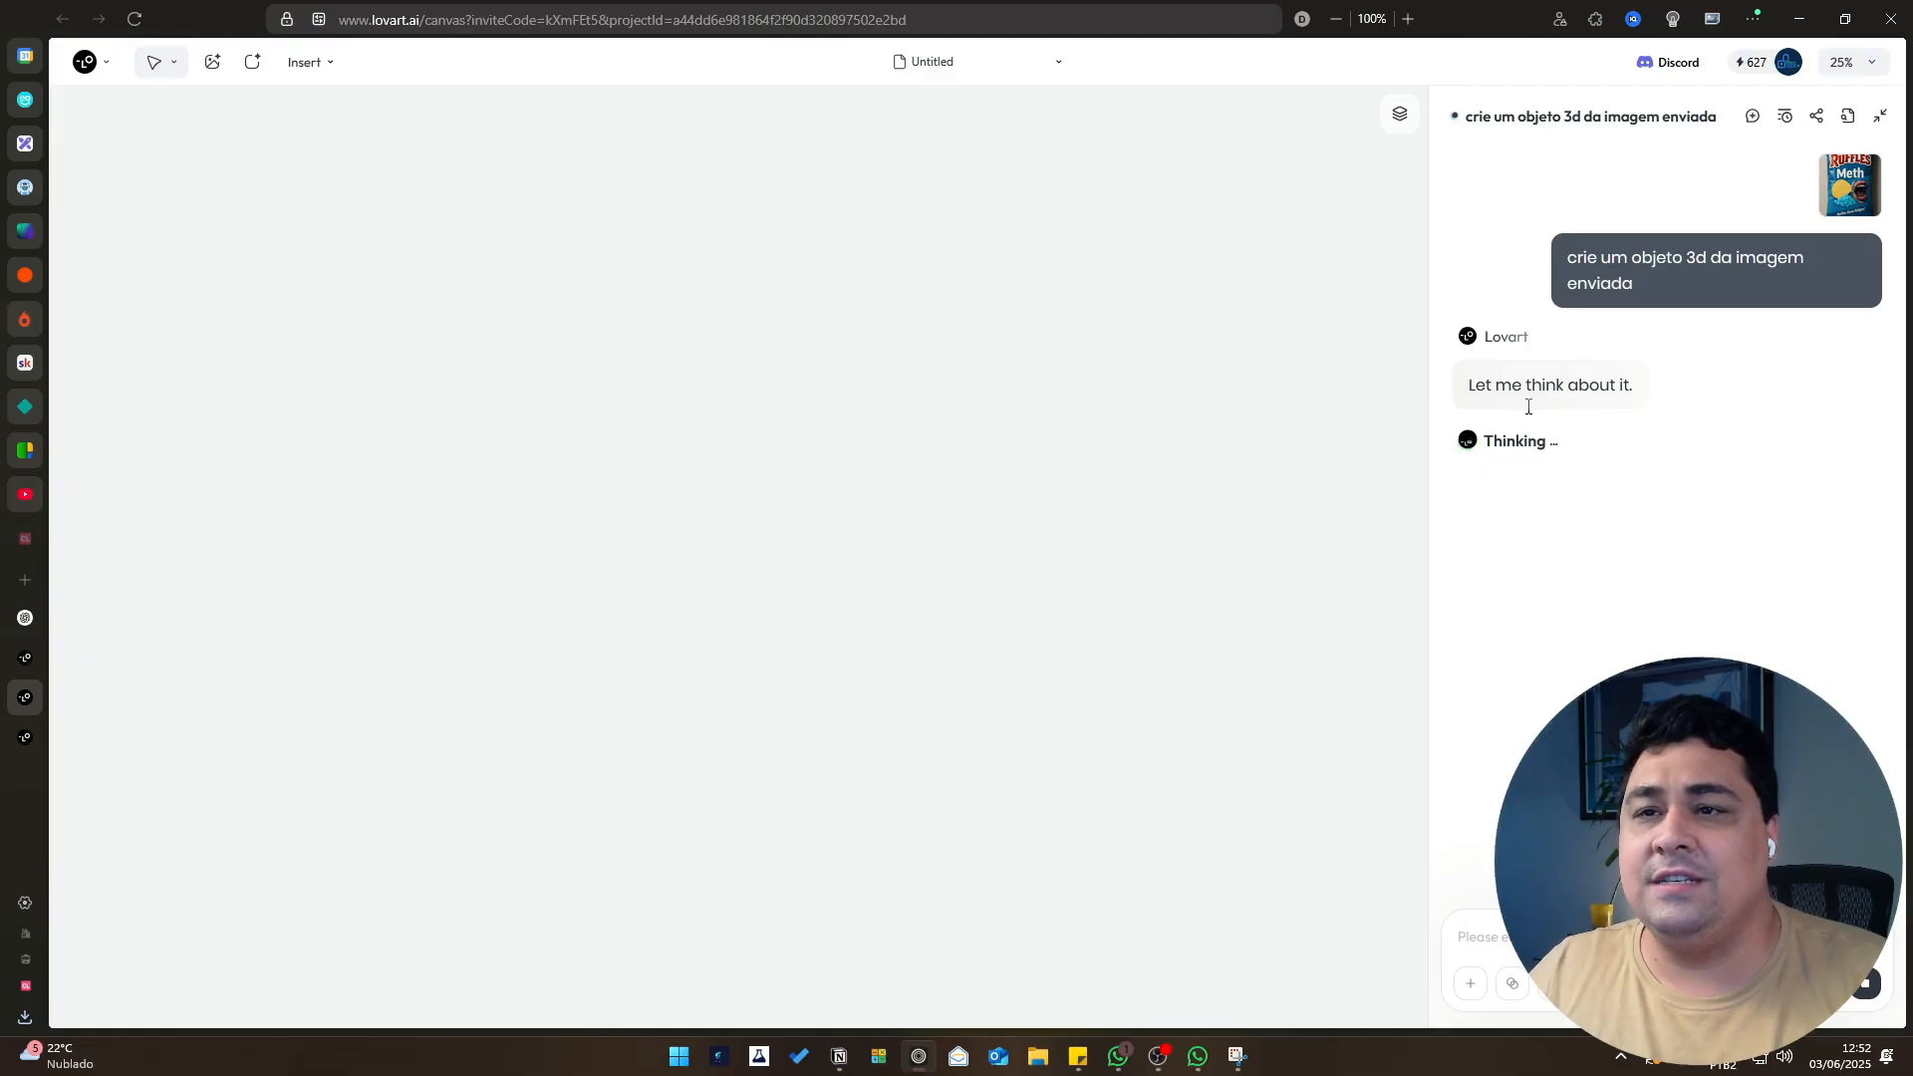
left_click_drag(1469, 385, 1622, 386)
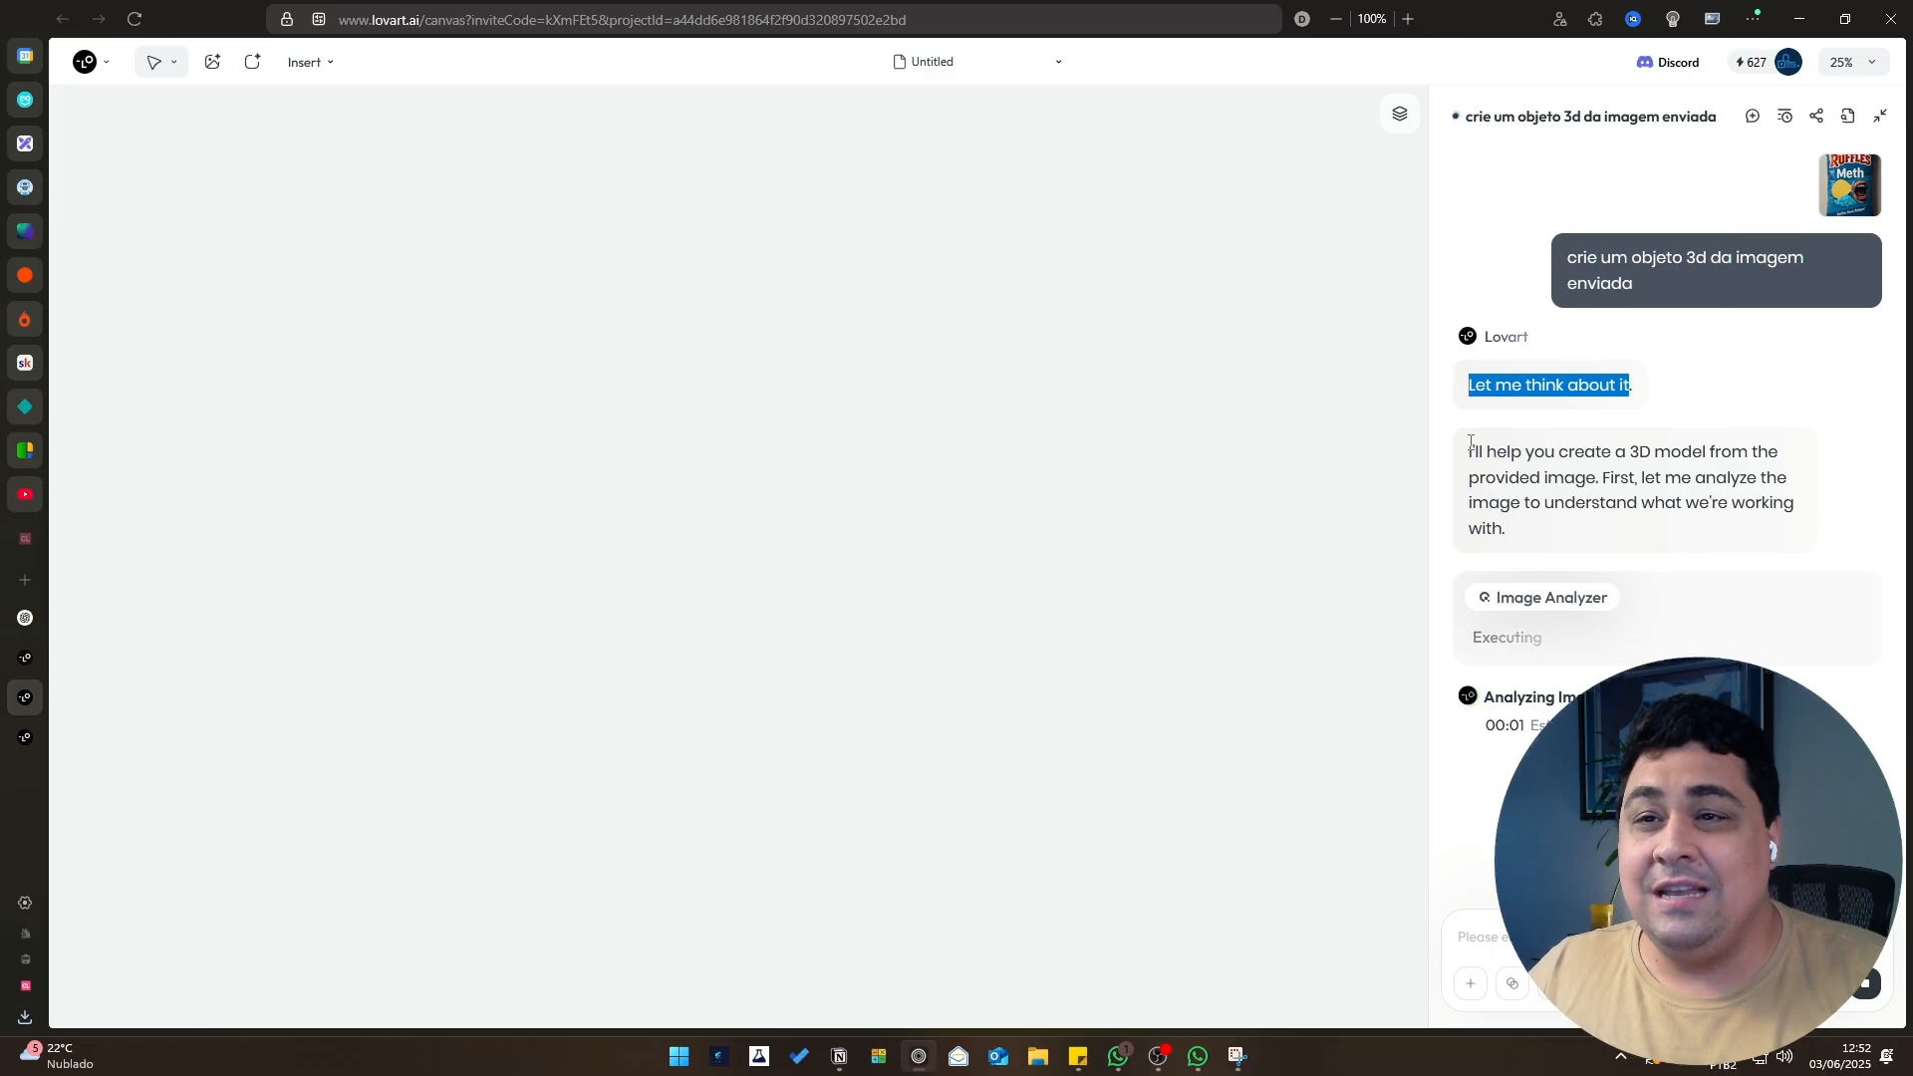
left_click_drag(1526, 451, 1722, 454)
left_click(1722, 453)
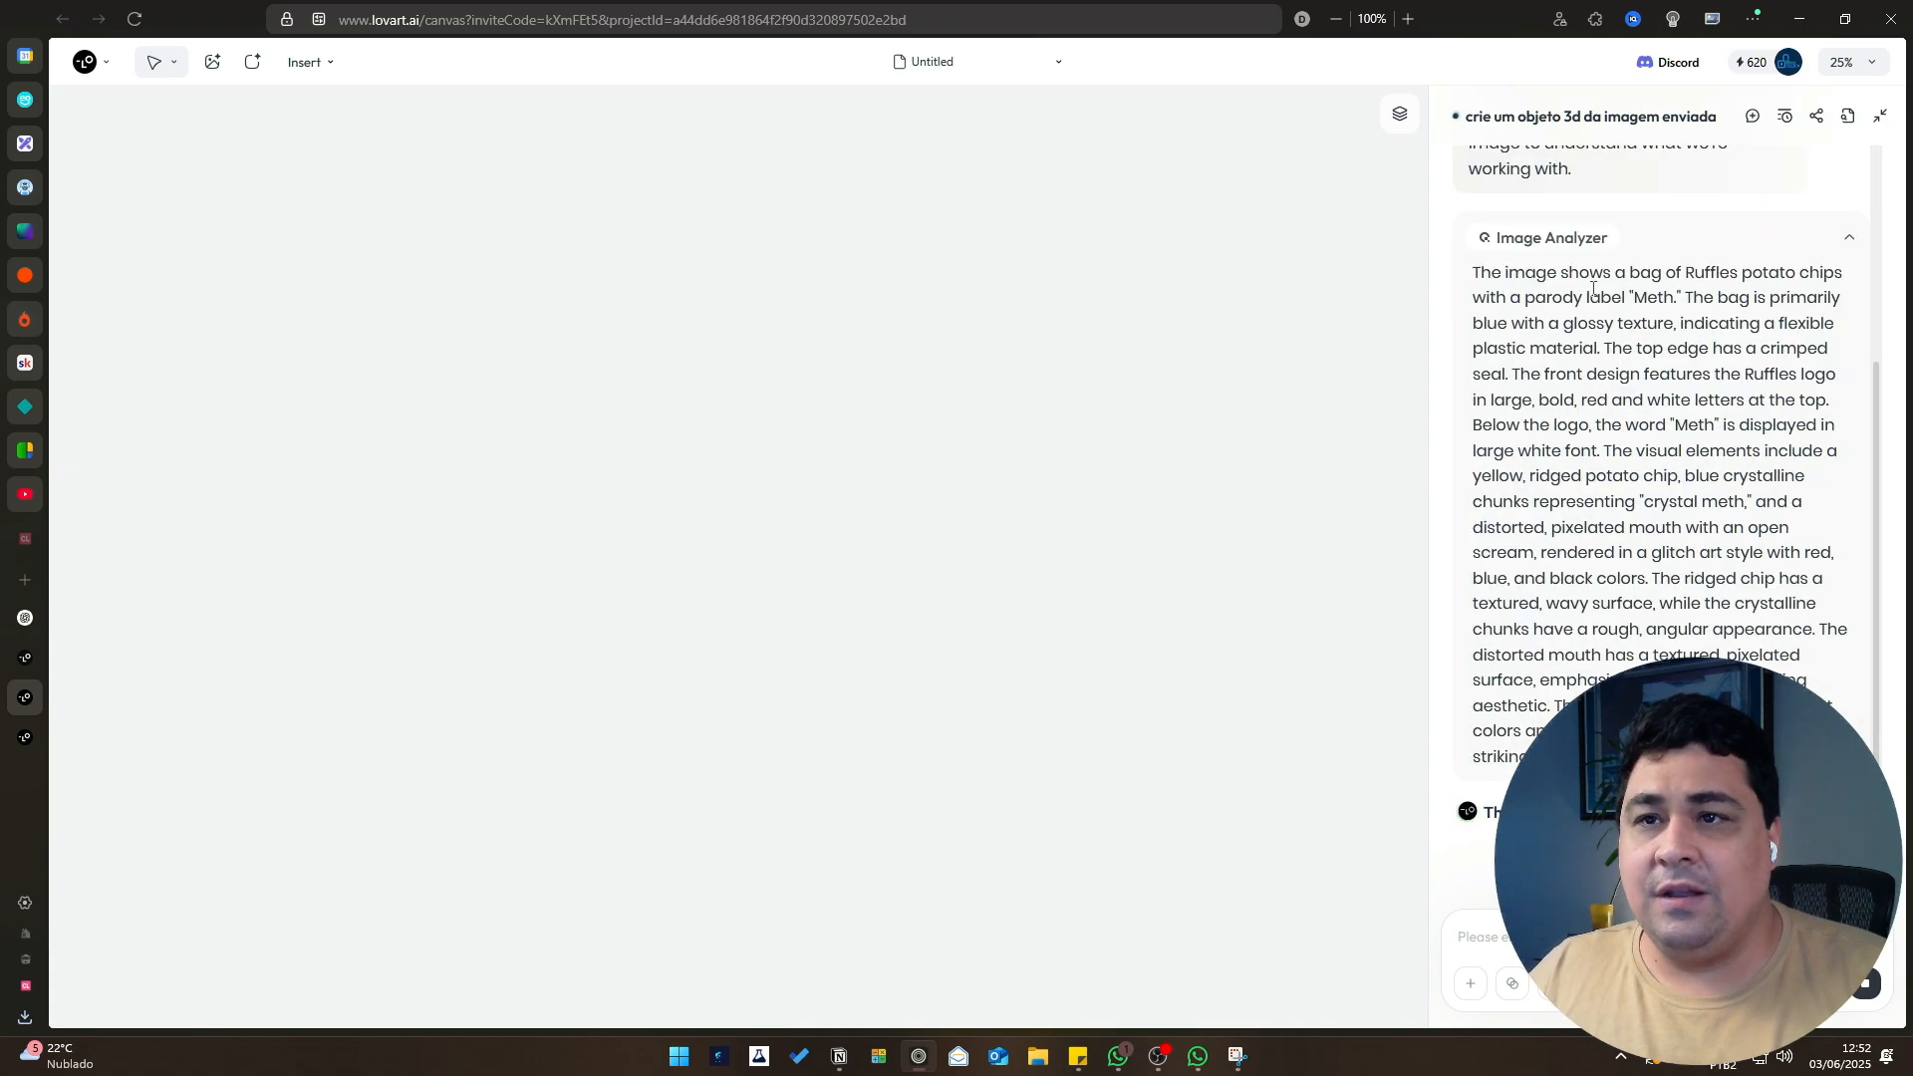
left_click_drag(1631, 273, 1666, 298)
scroll(1667, 298, "up", 4)
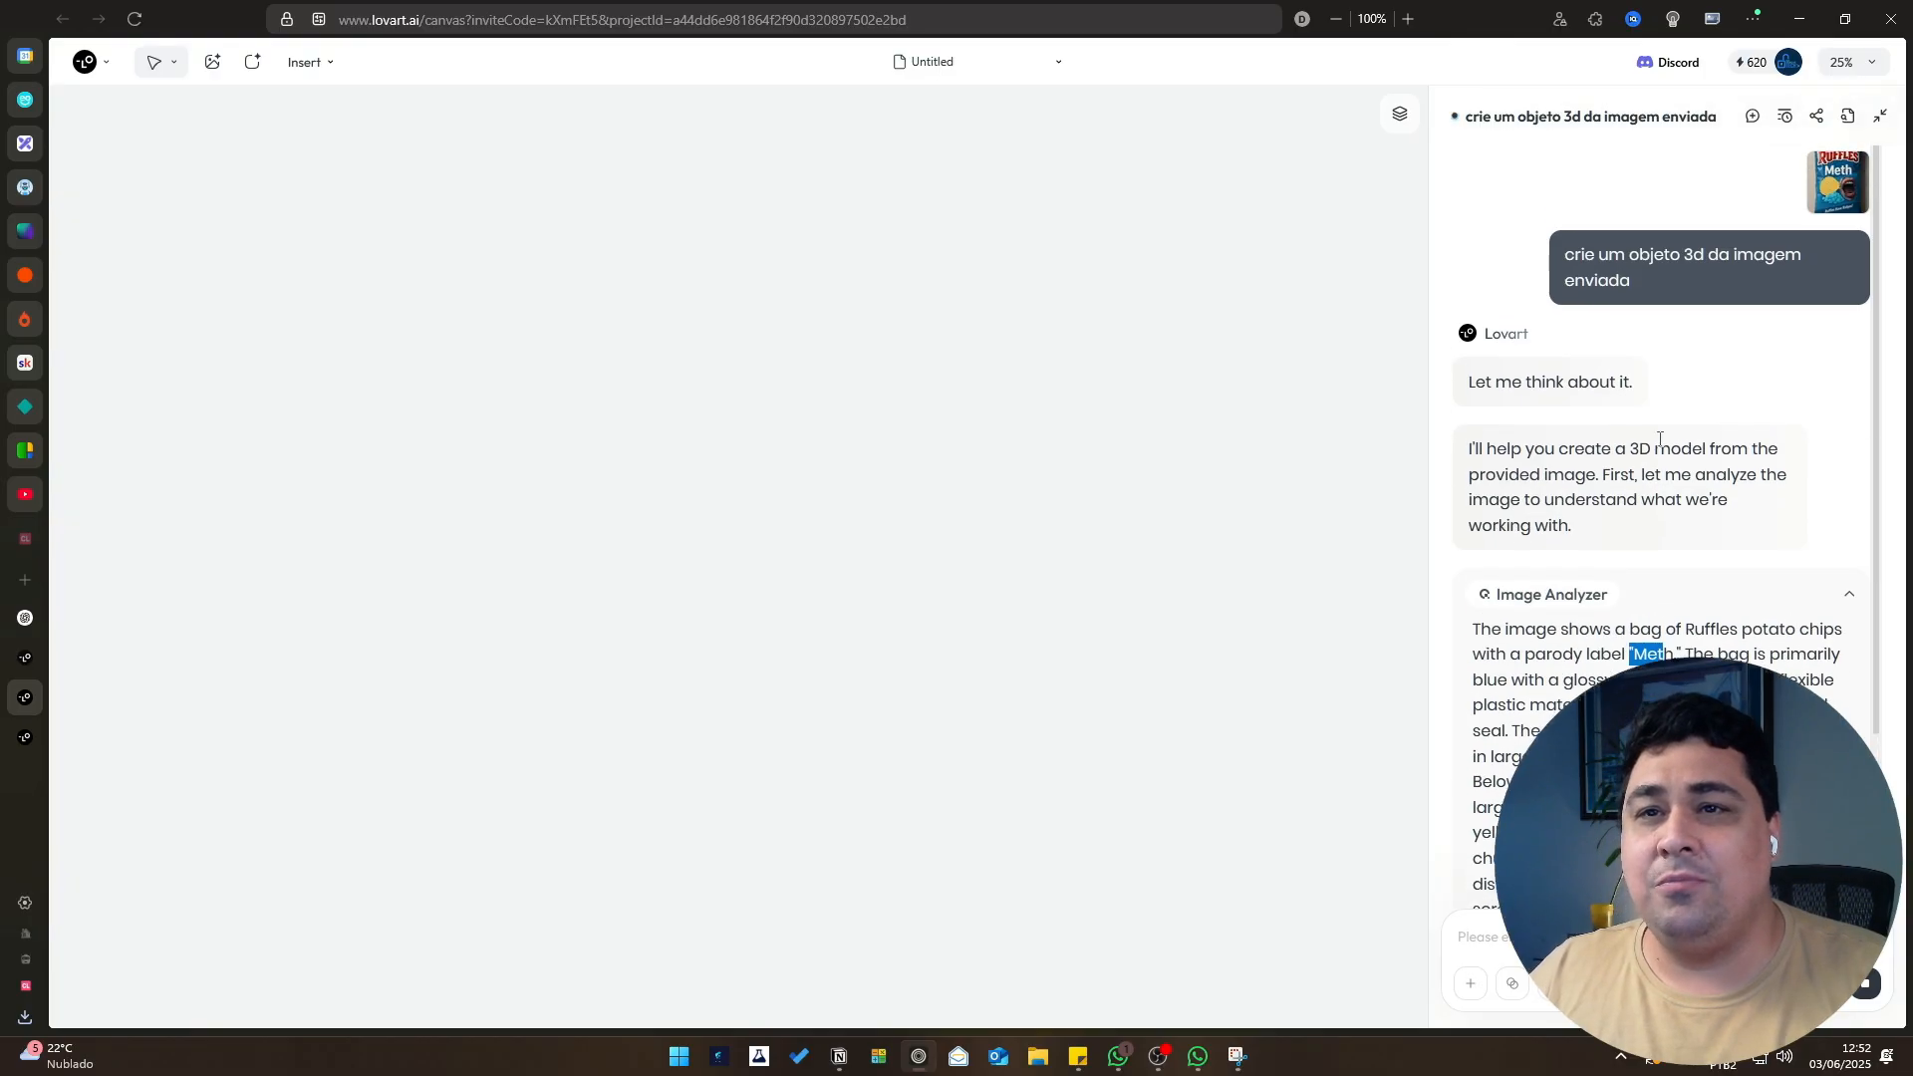
View the uploaded chips bag image enlarged, close it, and read the Smart Plan for Tripo 3D Model Generation.
left_click(1838, 184)
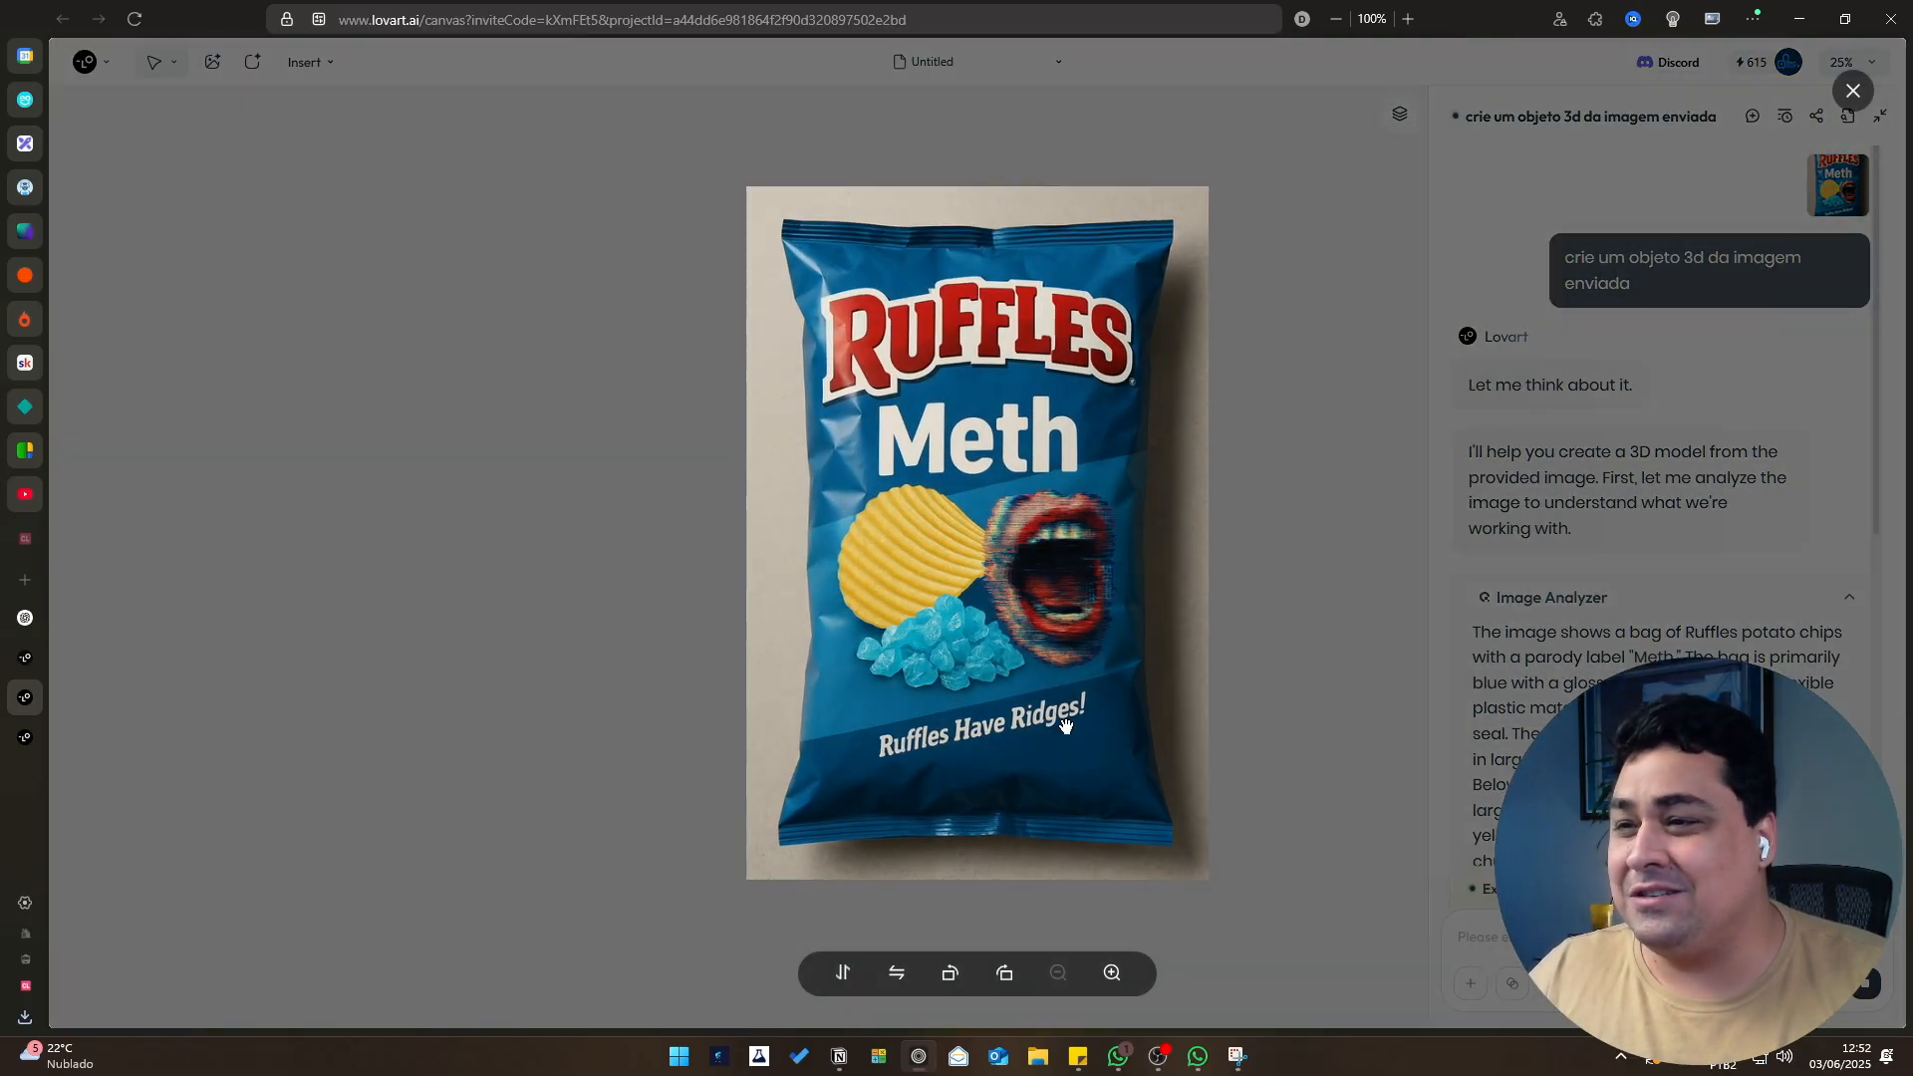
left_click(1715, 555)
scroll(1715, 555, "down", 4)
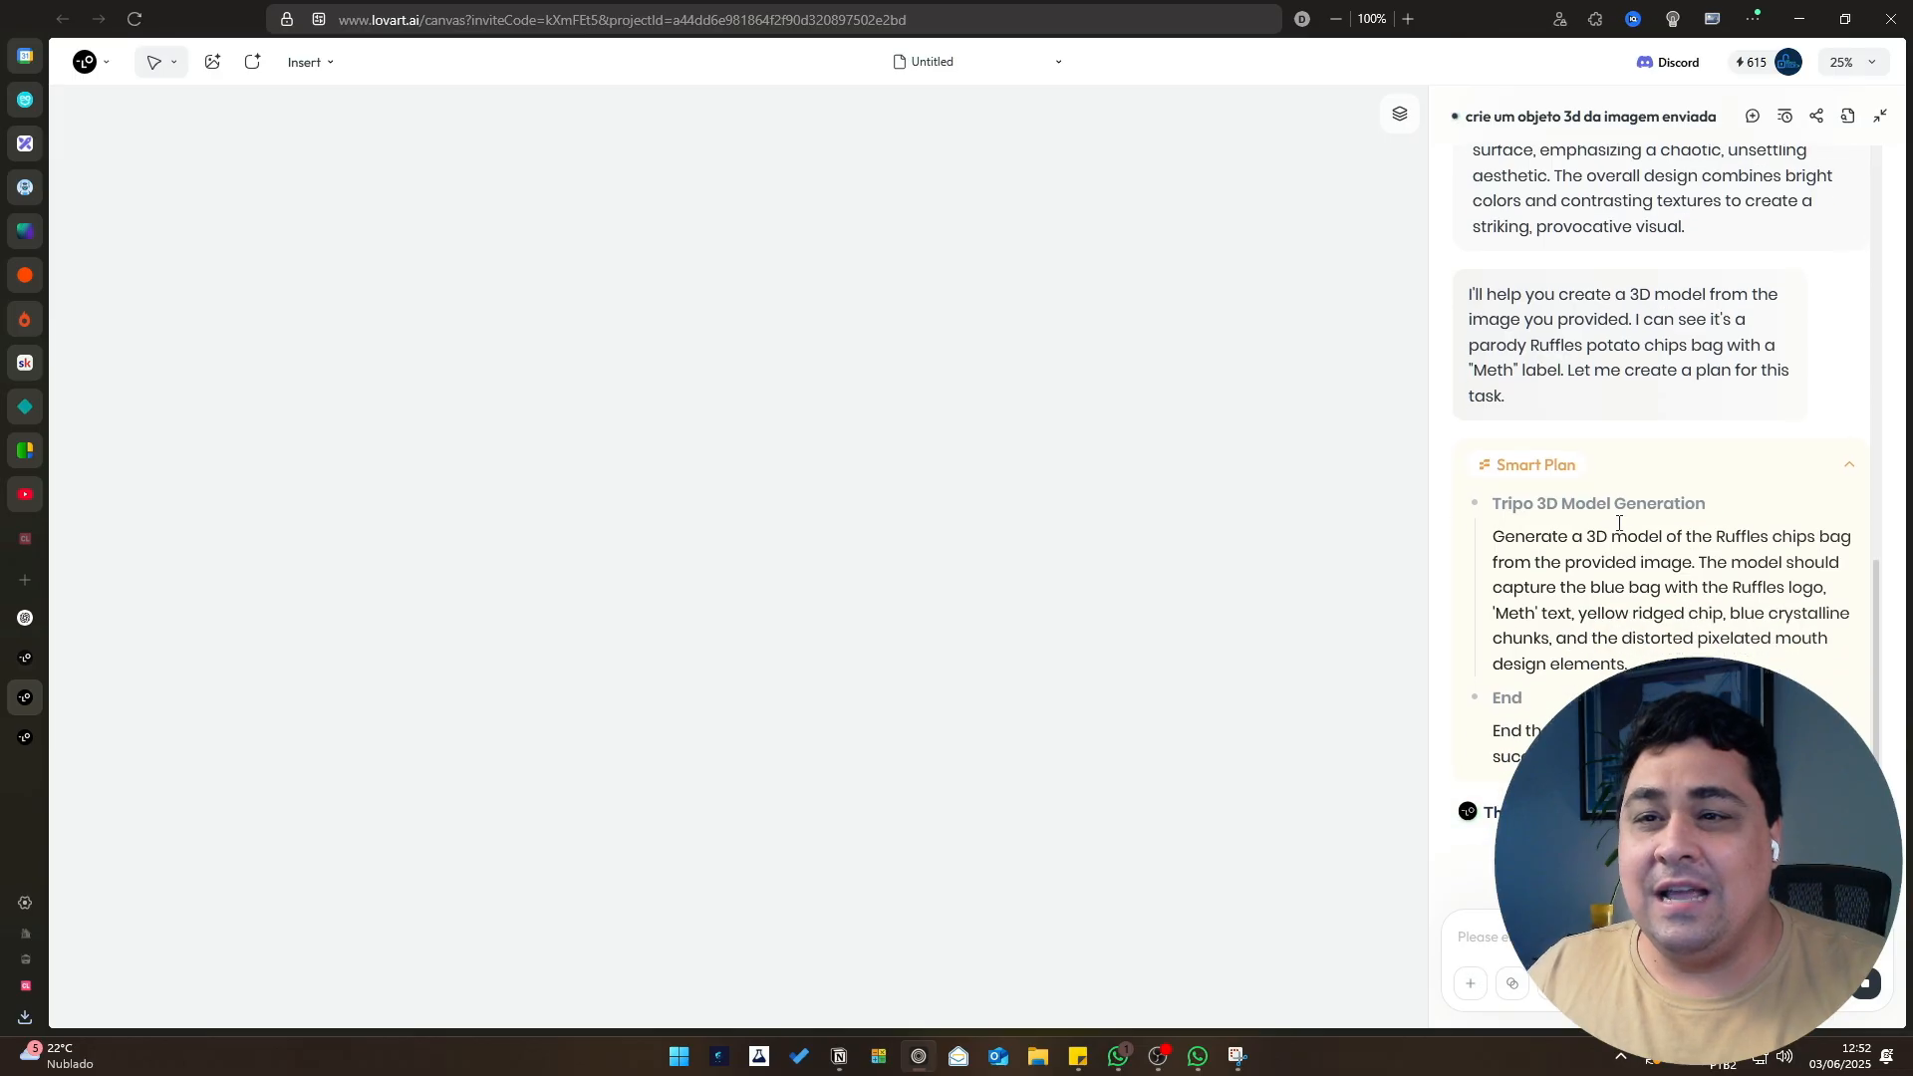
left_click_drag(1510, 411, 1663, 411)
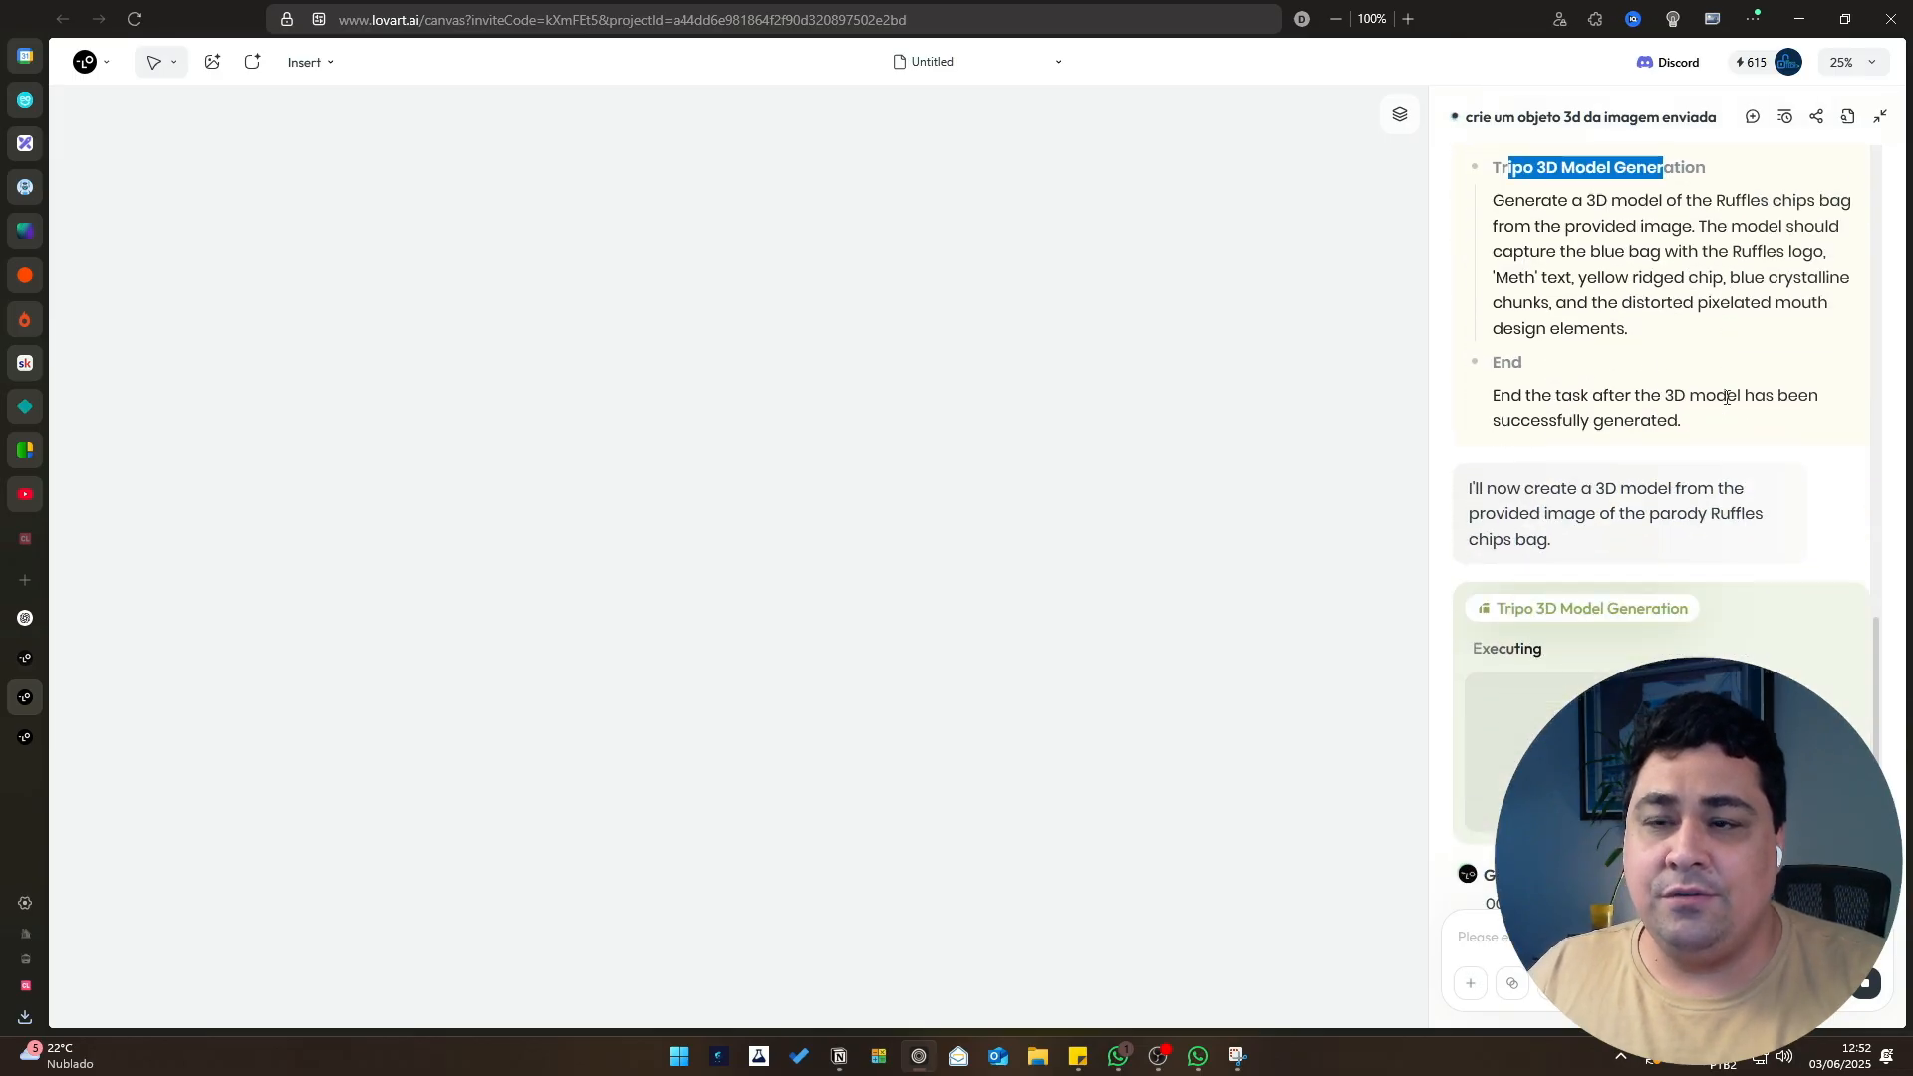
scroll(1725, 388, "up", 3)
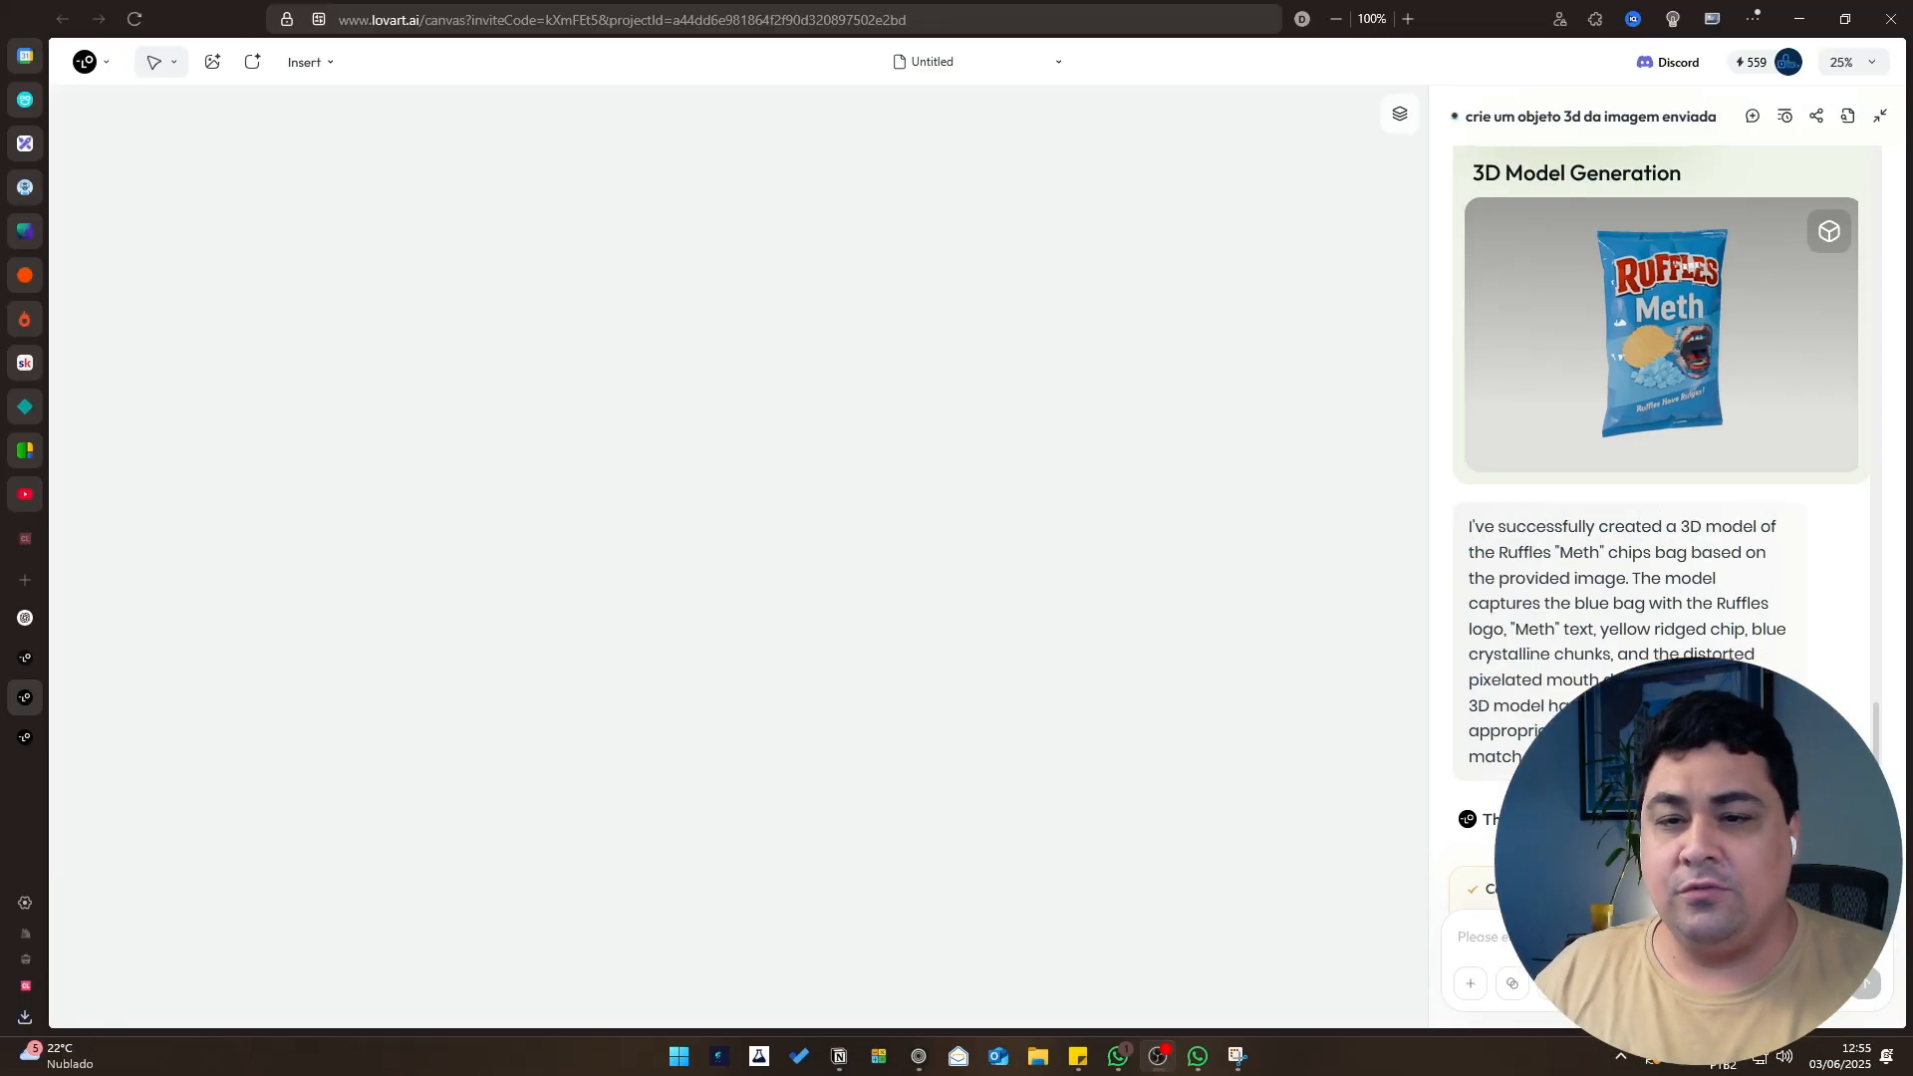
Open the generated Ruffles chips bag 3D model, inspect it from several angles and up close, and close the viewer.
scroll(1752, 558, "up", 3)
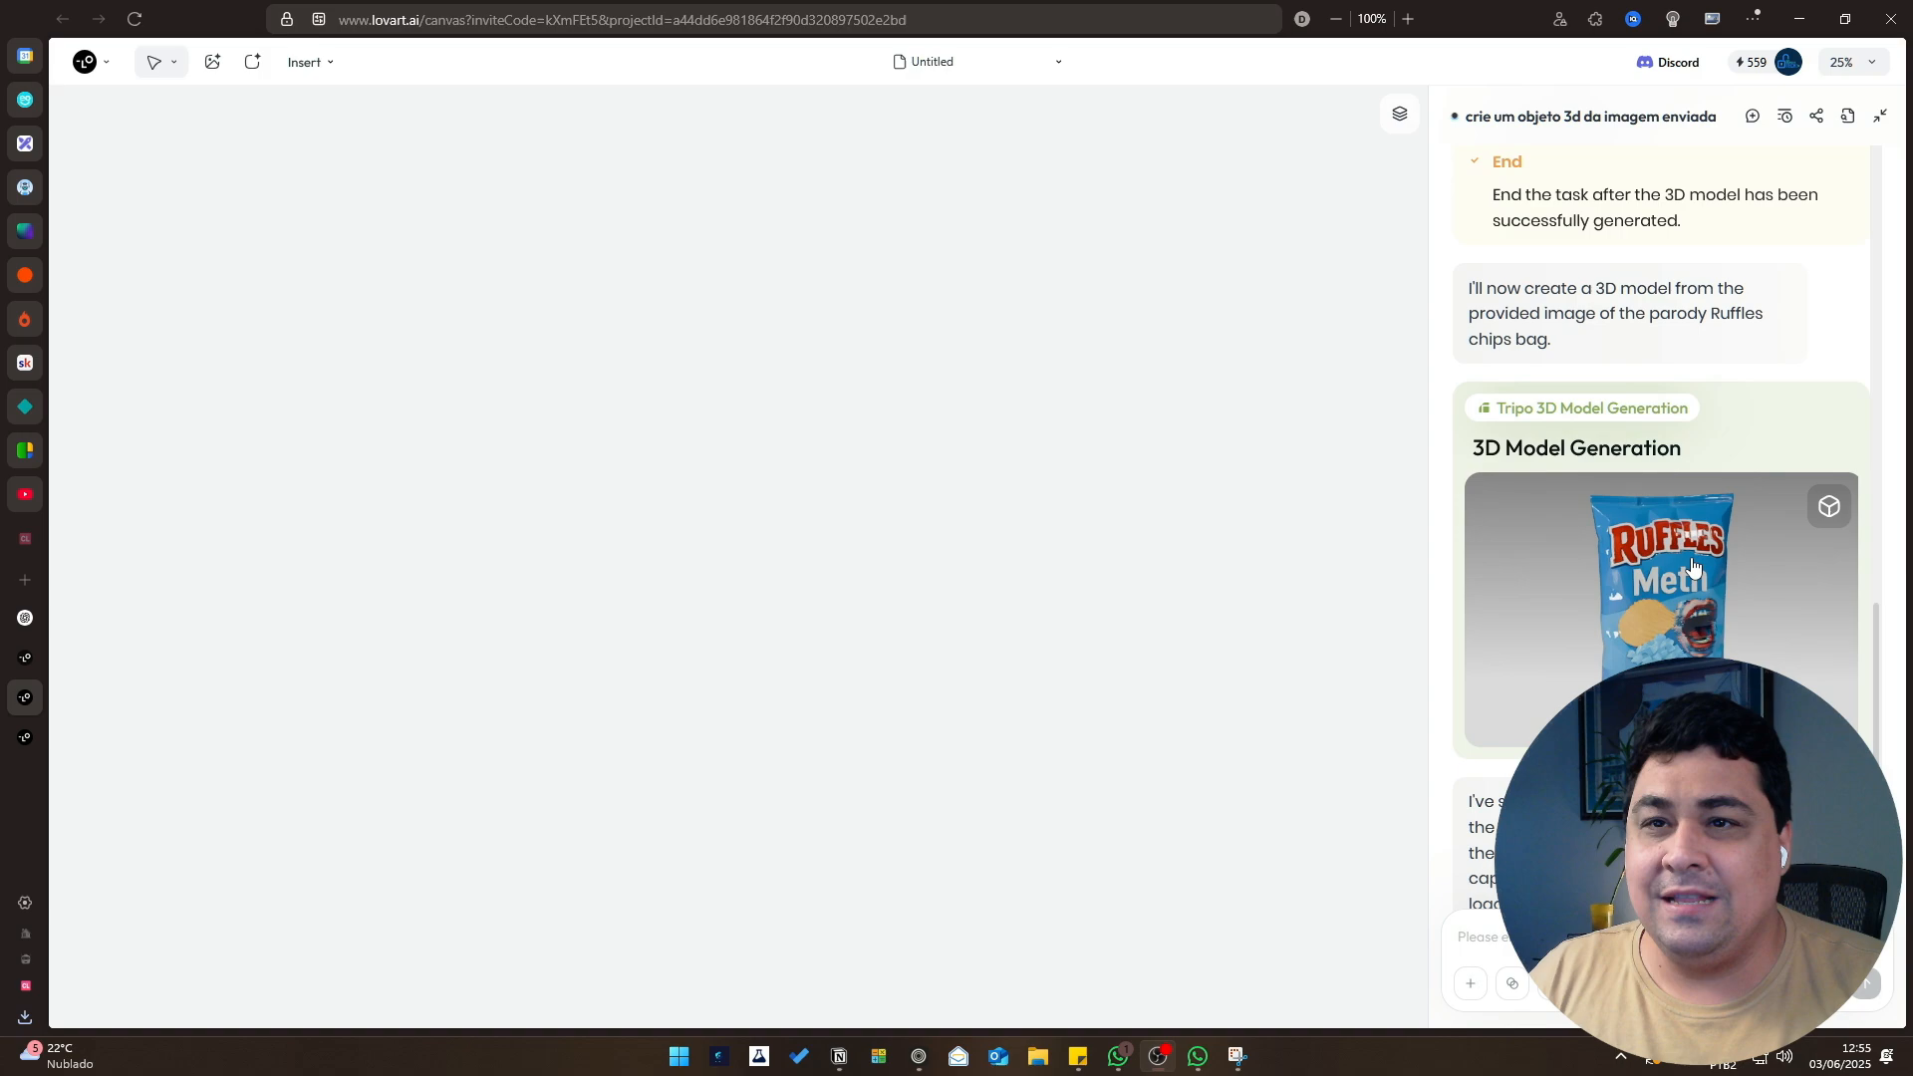
left_click(1624, 568)
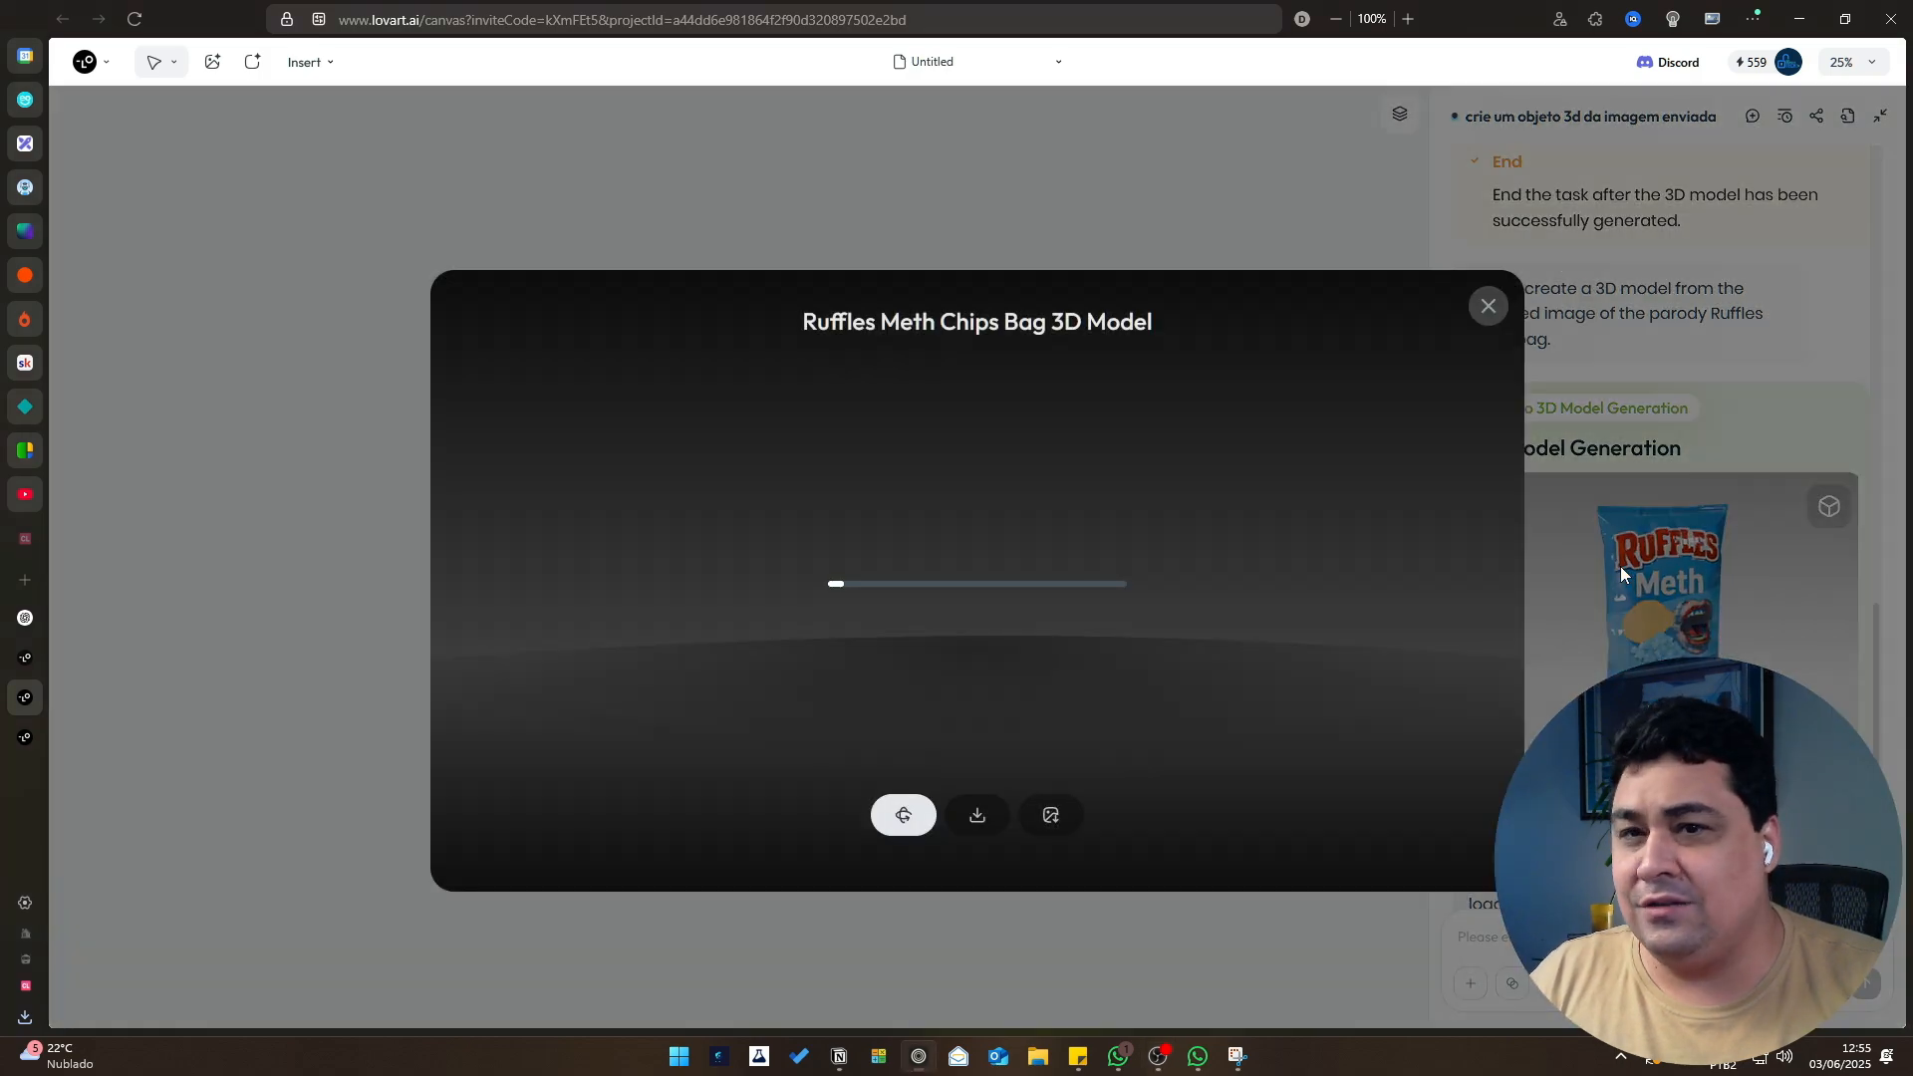
left_click_drag(1043, 673, 740, 697)
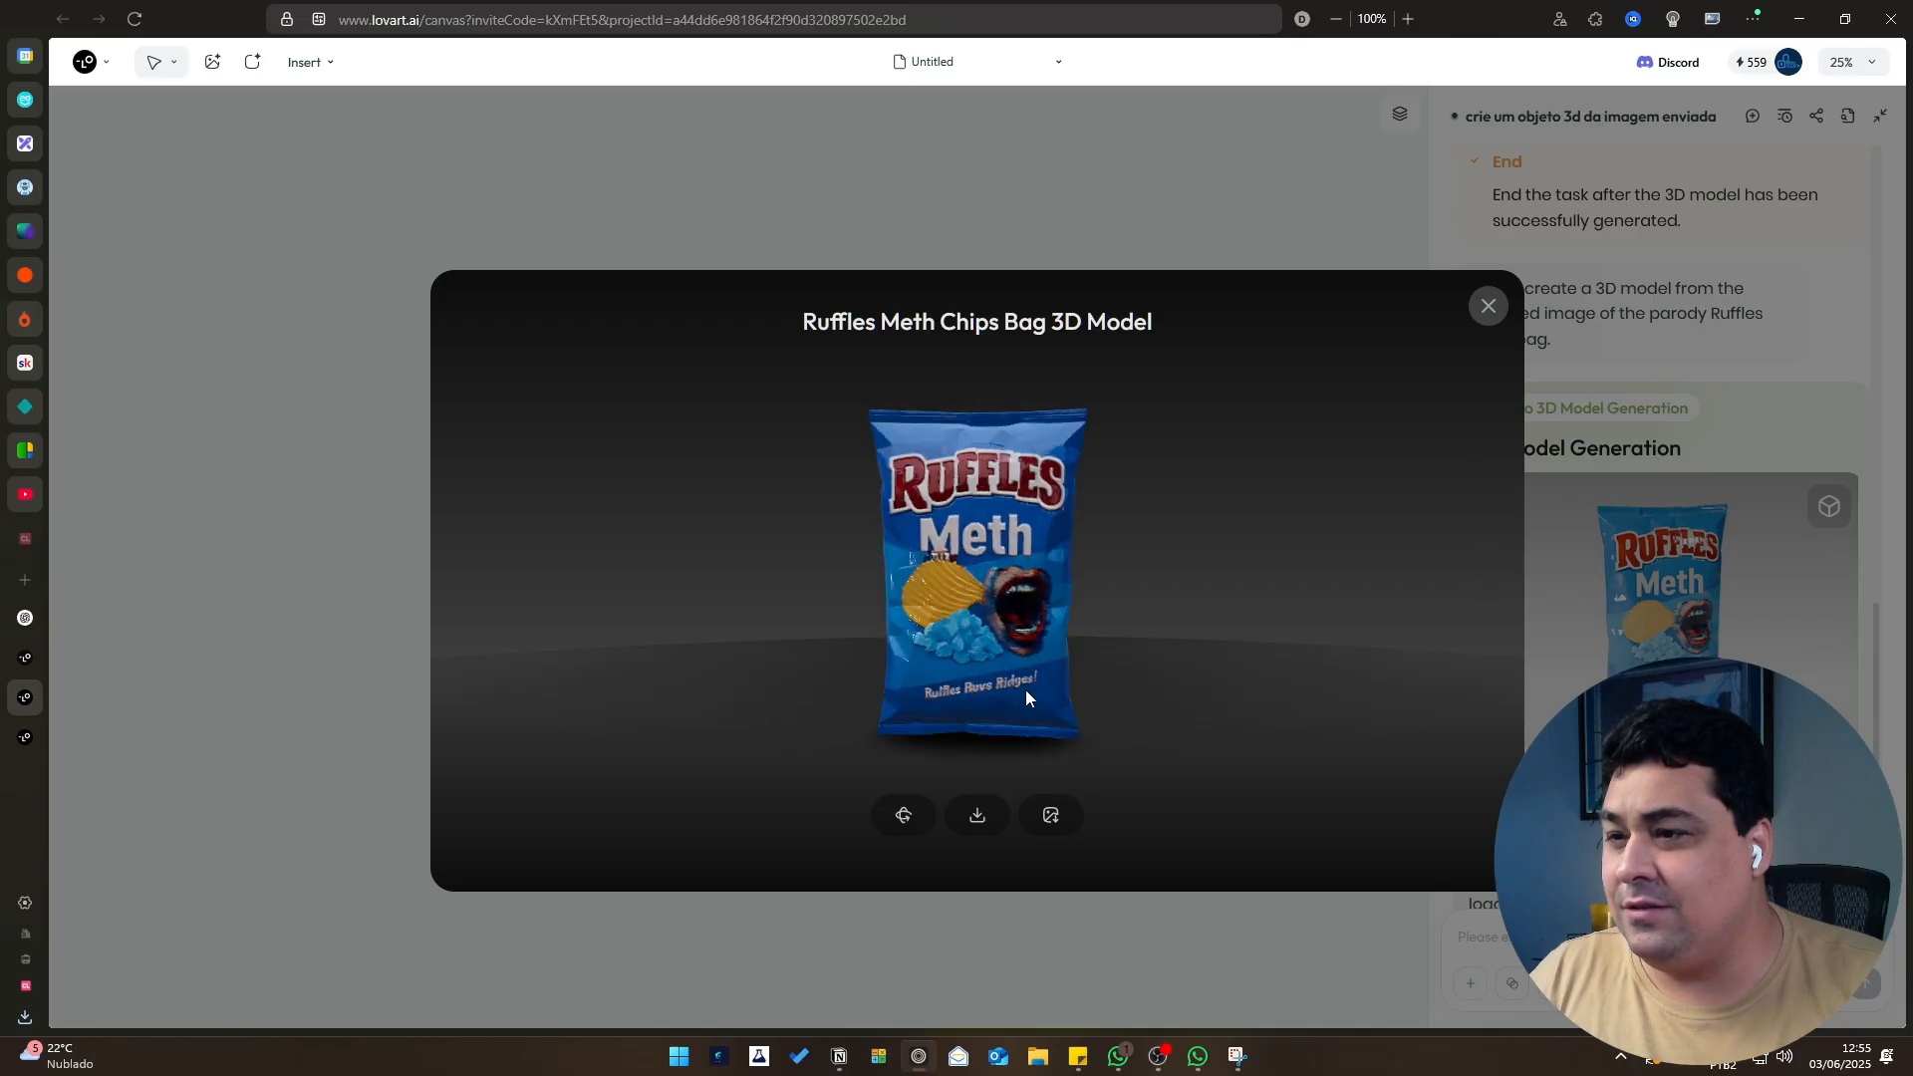
left_click_drag(1034, 712, 1039, 648)
scroll(1044, 582, "up", 3)
scroll(983, 663, "up", 2)
scroll(1097, 594, "down", 3)
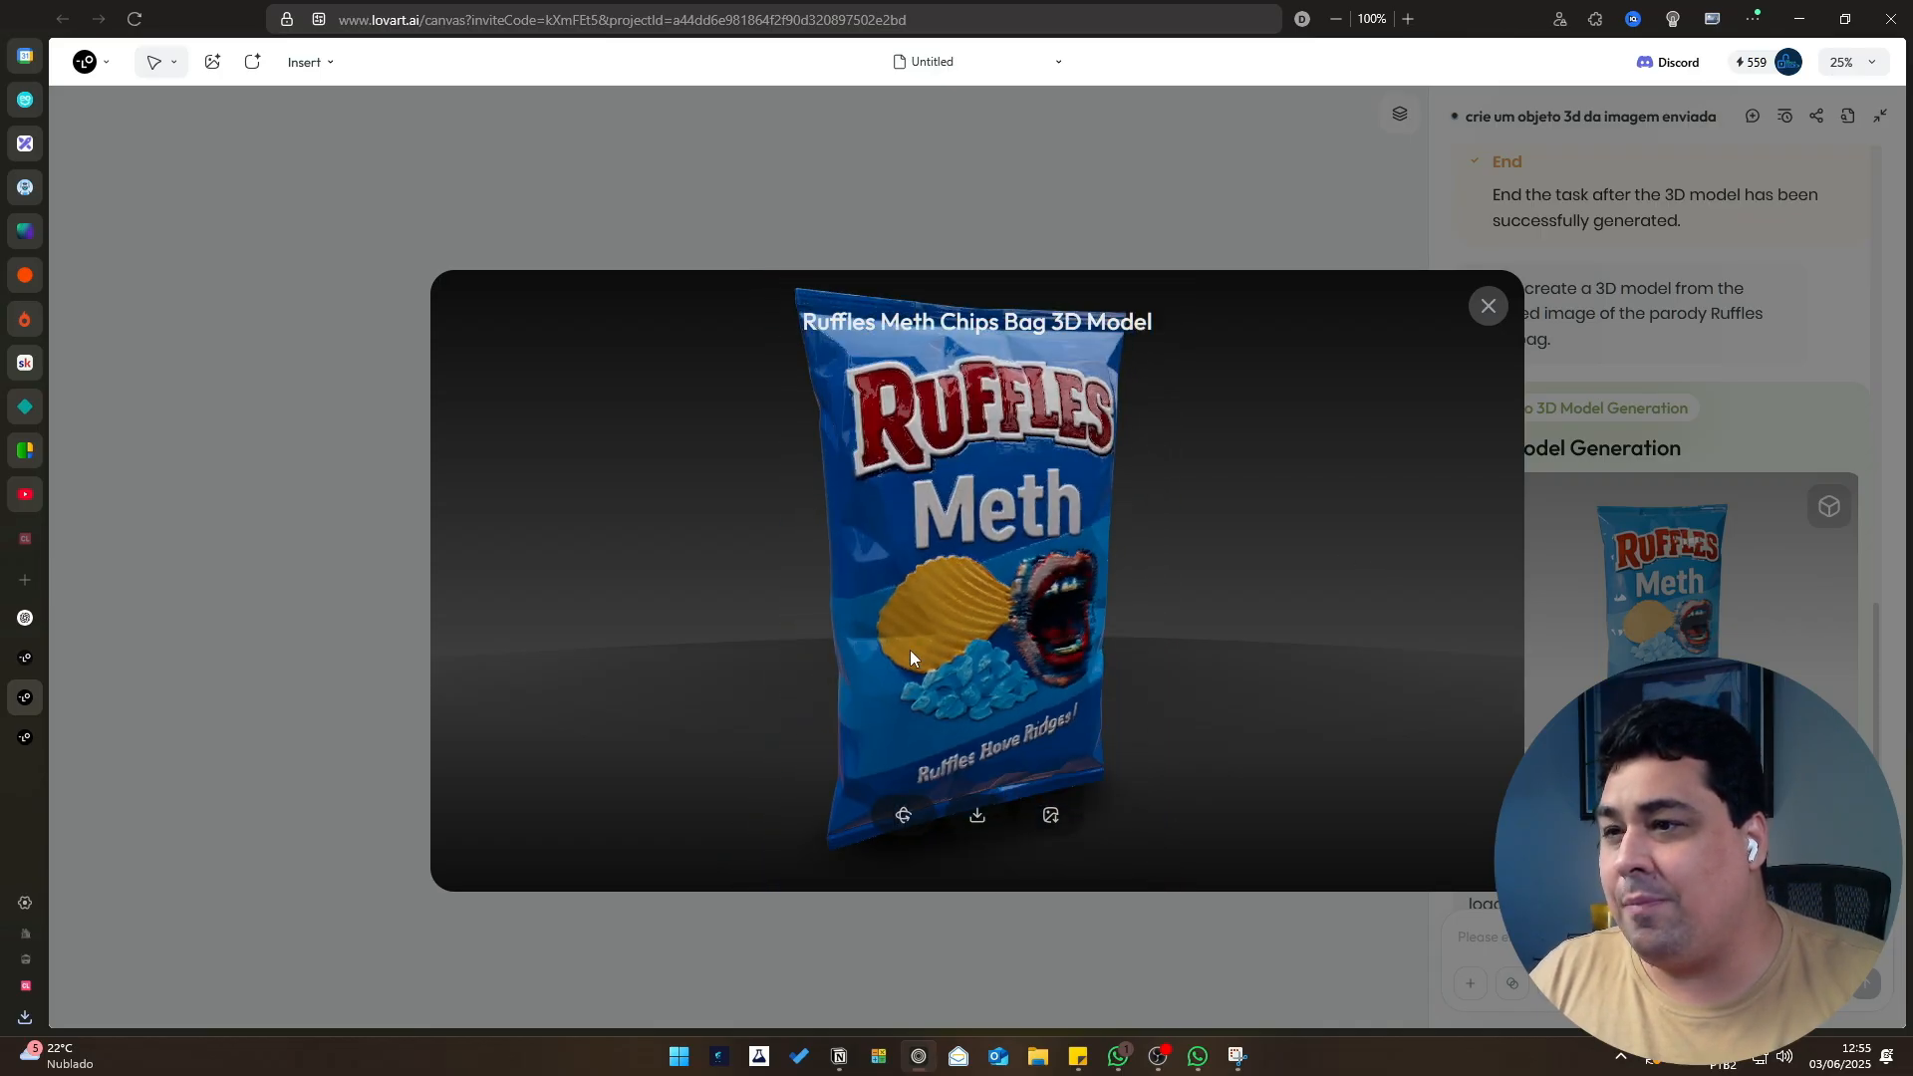
left_click_drag(911, 650, 1170, 640)
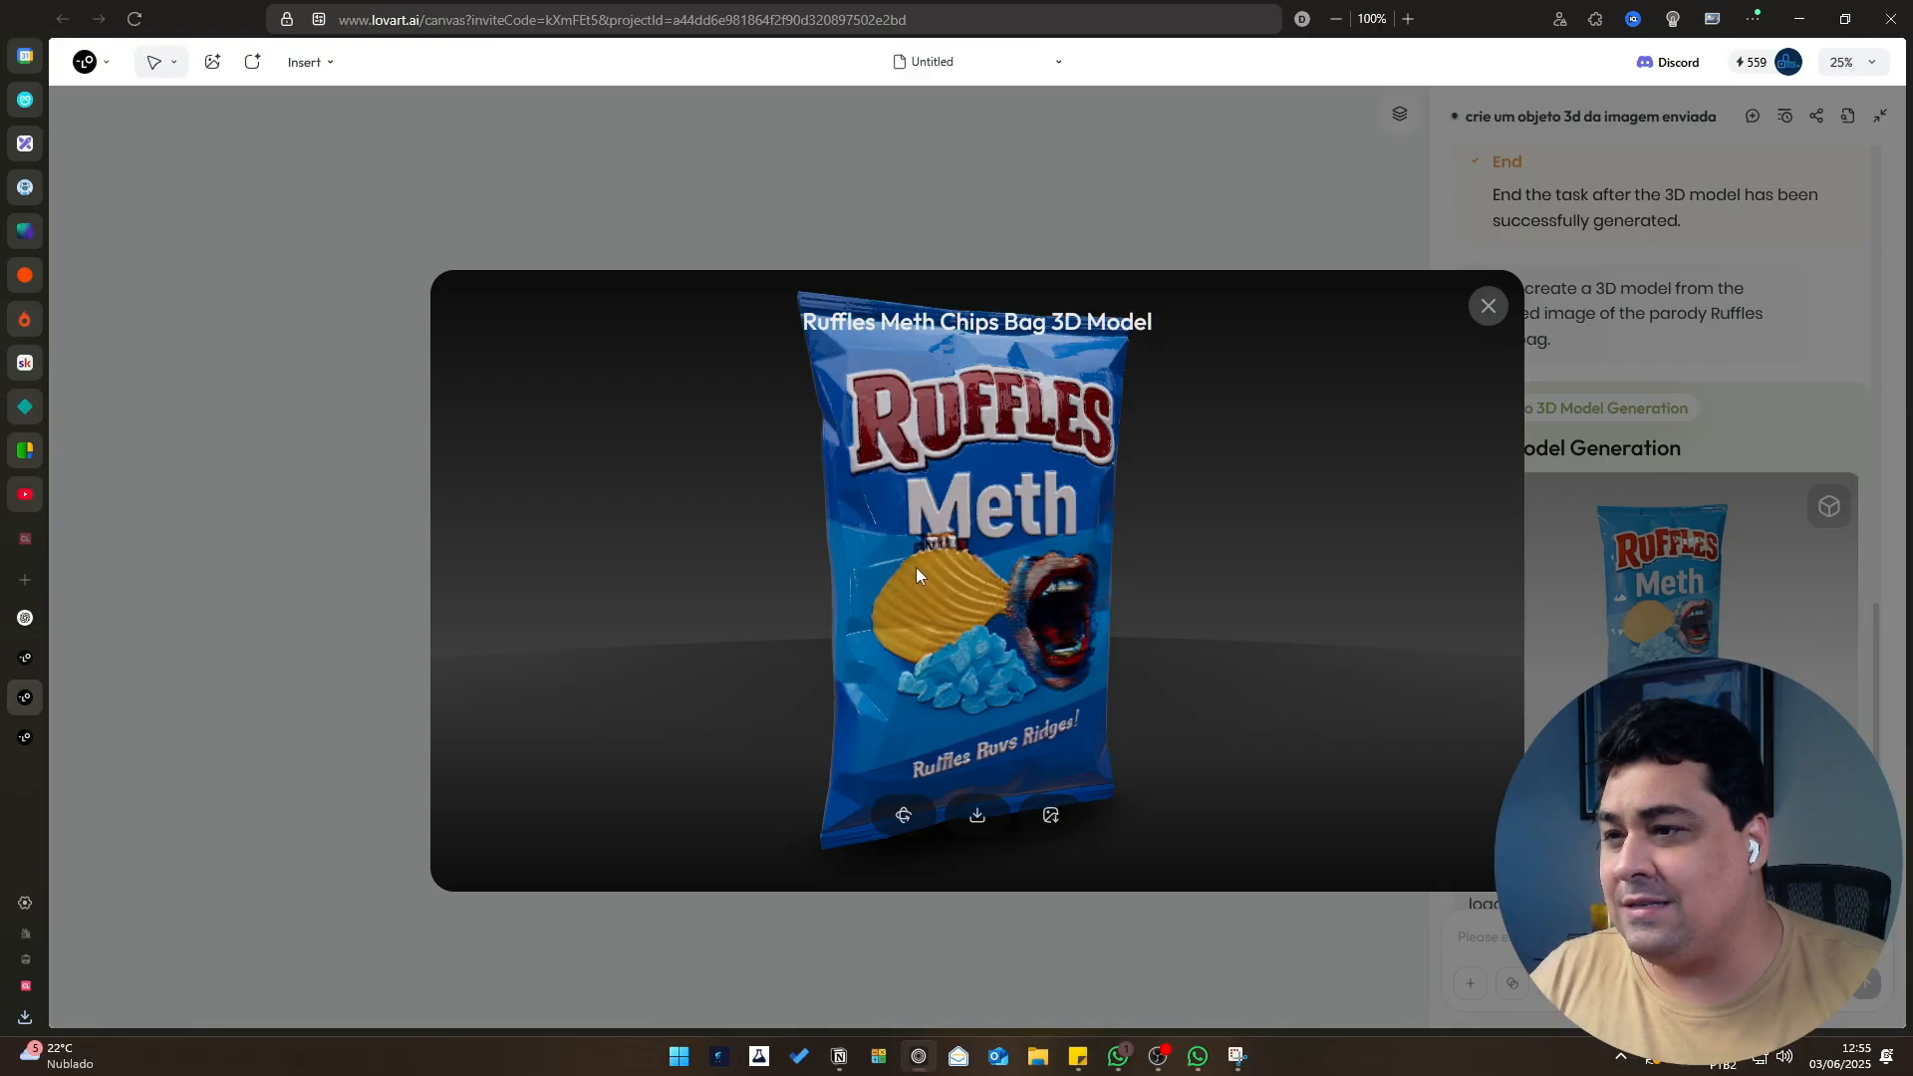
left_click_drag(1056, 570, 791, 574)
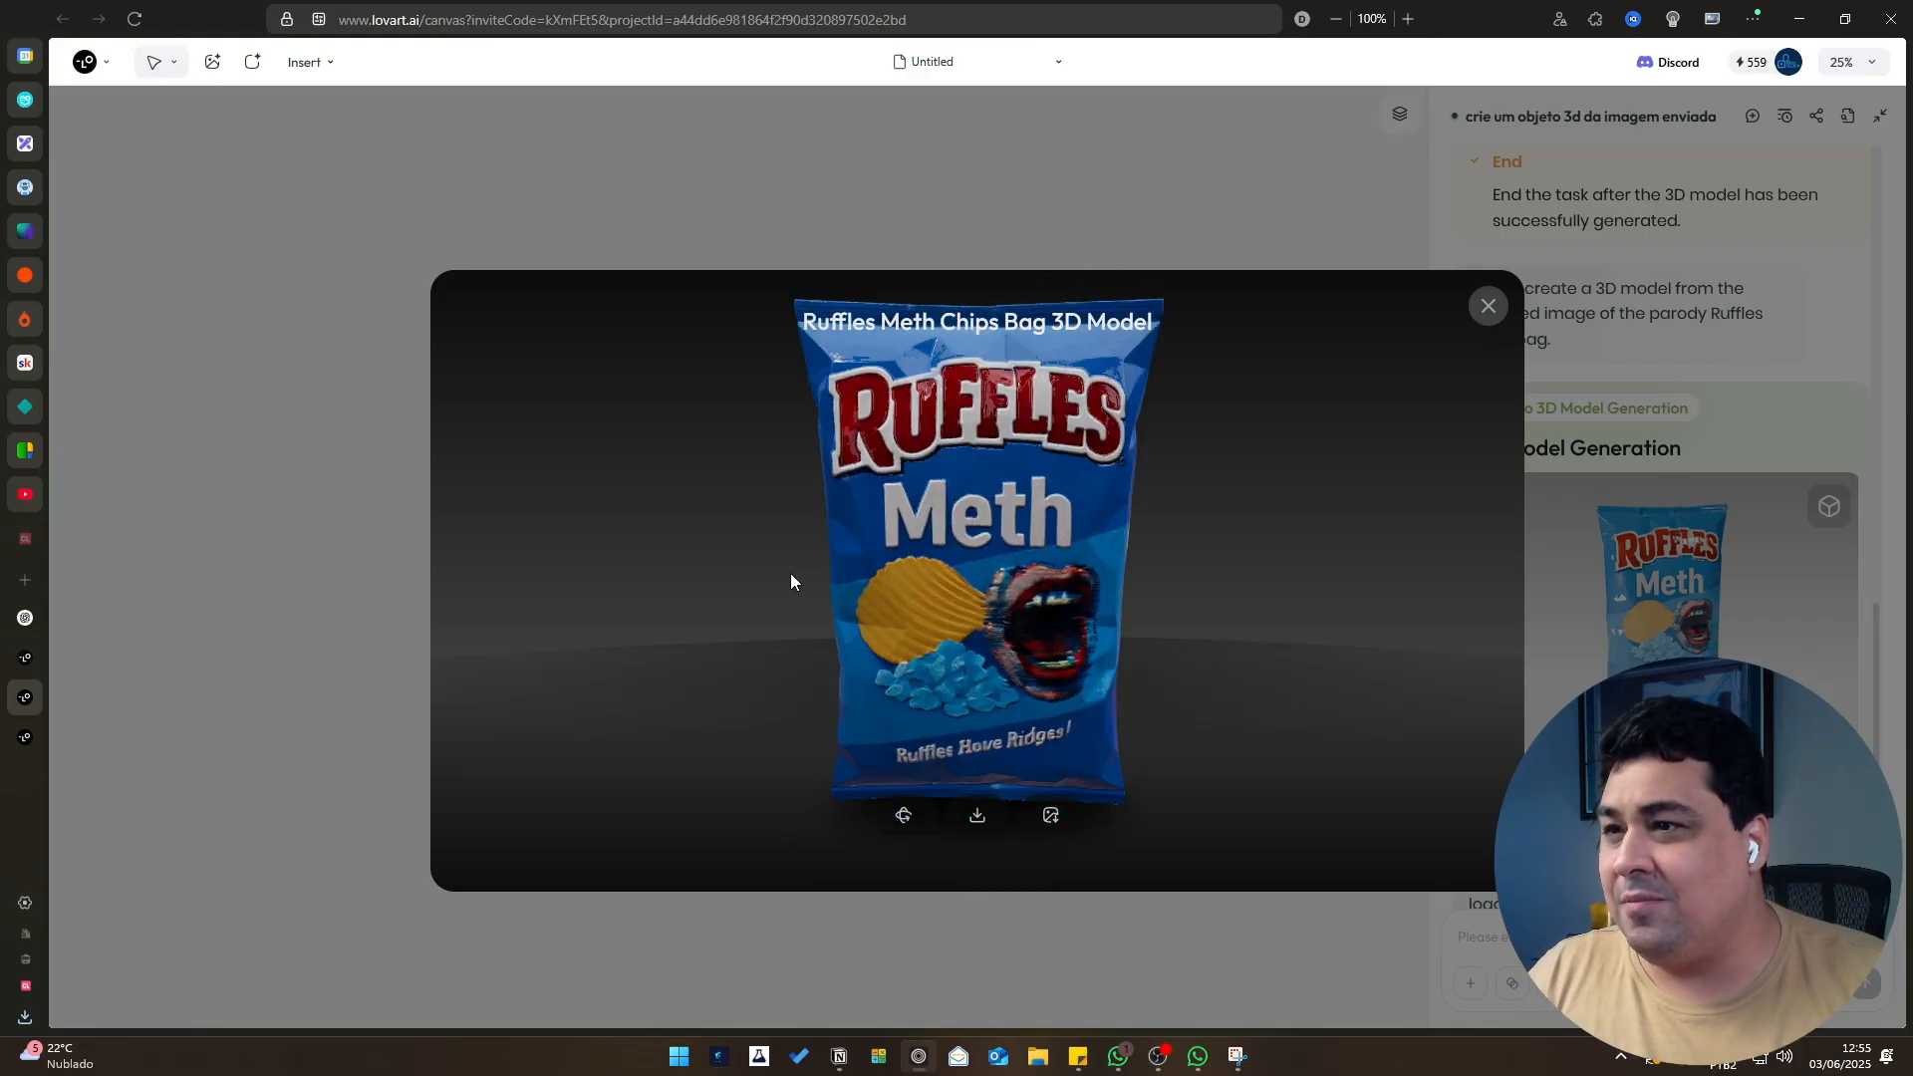
left_click_drag(965, 595, 1120, 595)
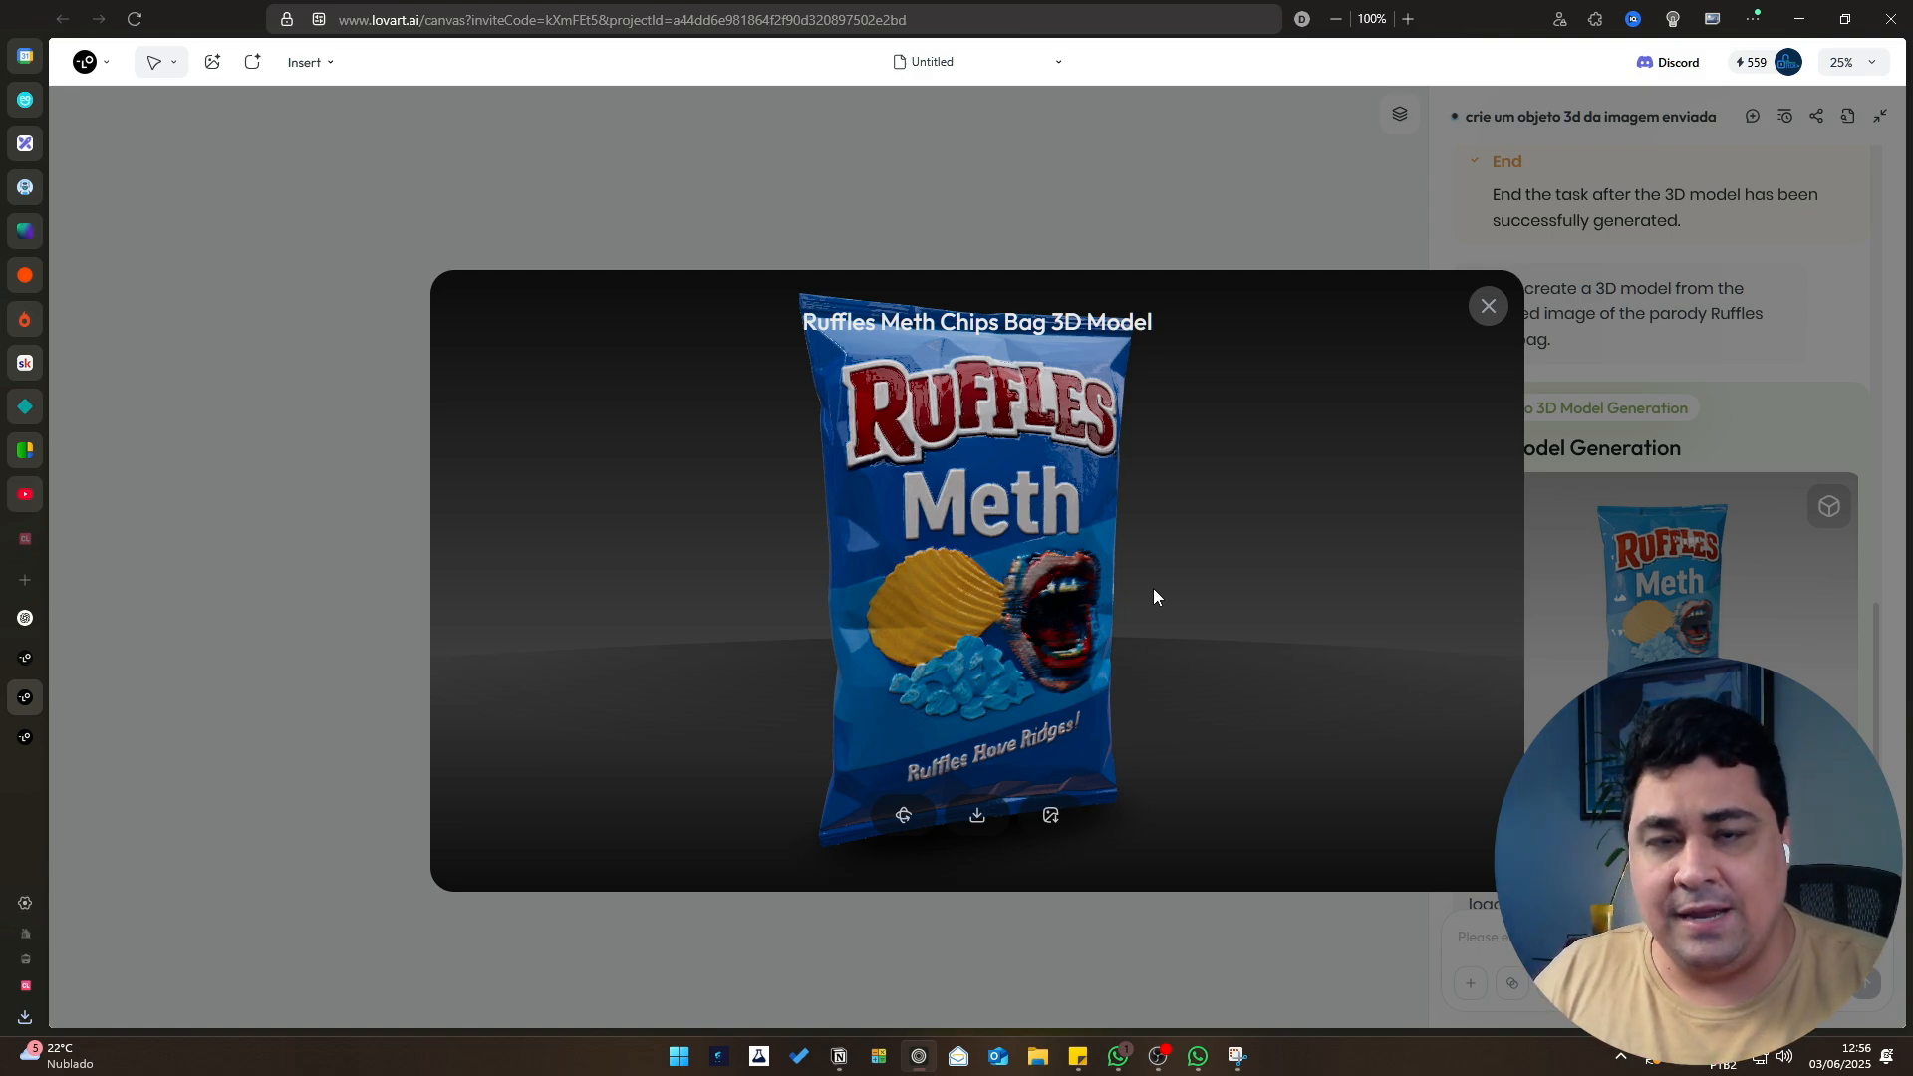
left_click(1489, 306)
Turn on Custom Mode for the chat and review its available image, 3D and video generation models.
scroll(1495, 309, "down", 3)
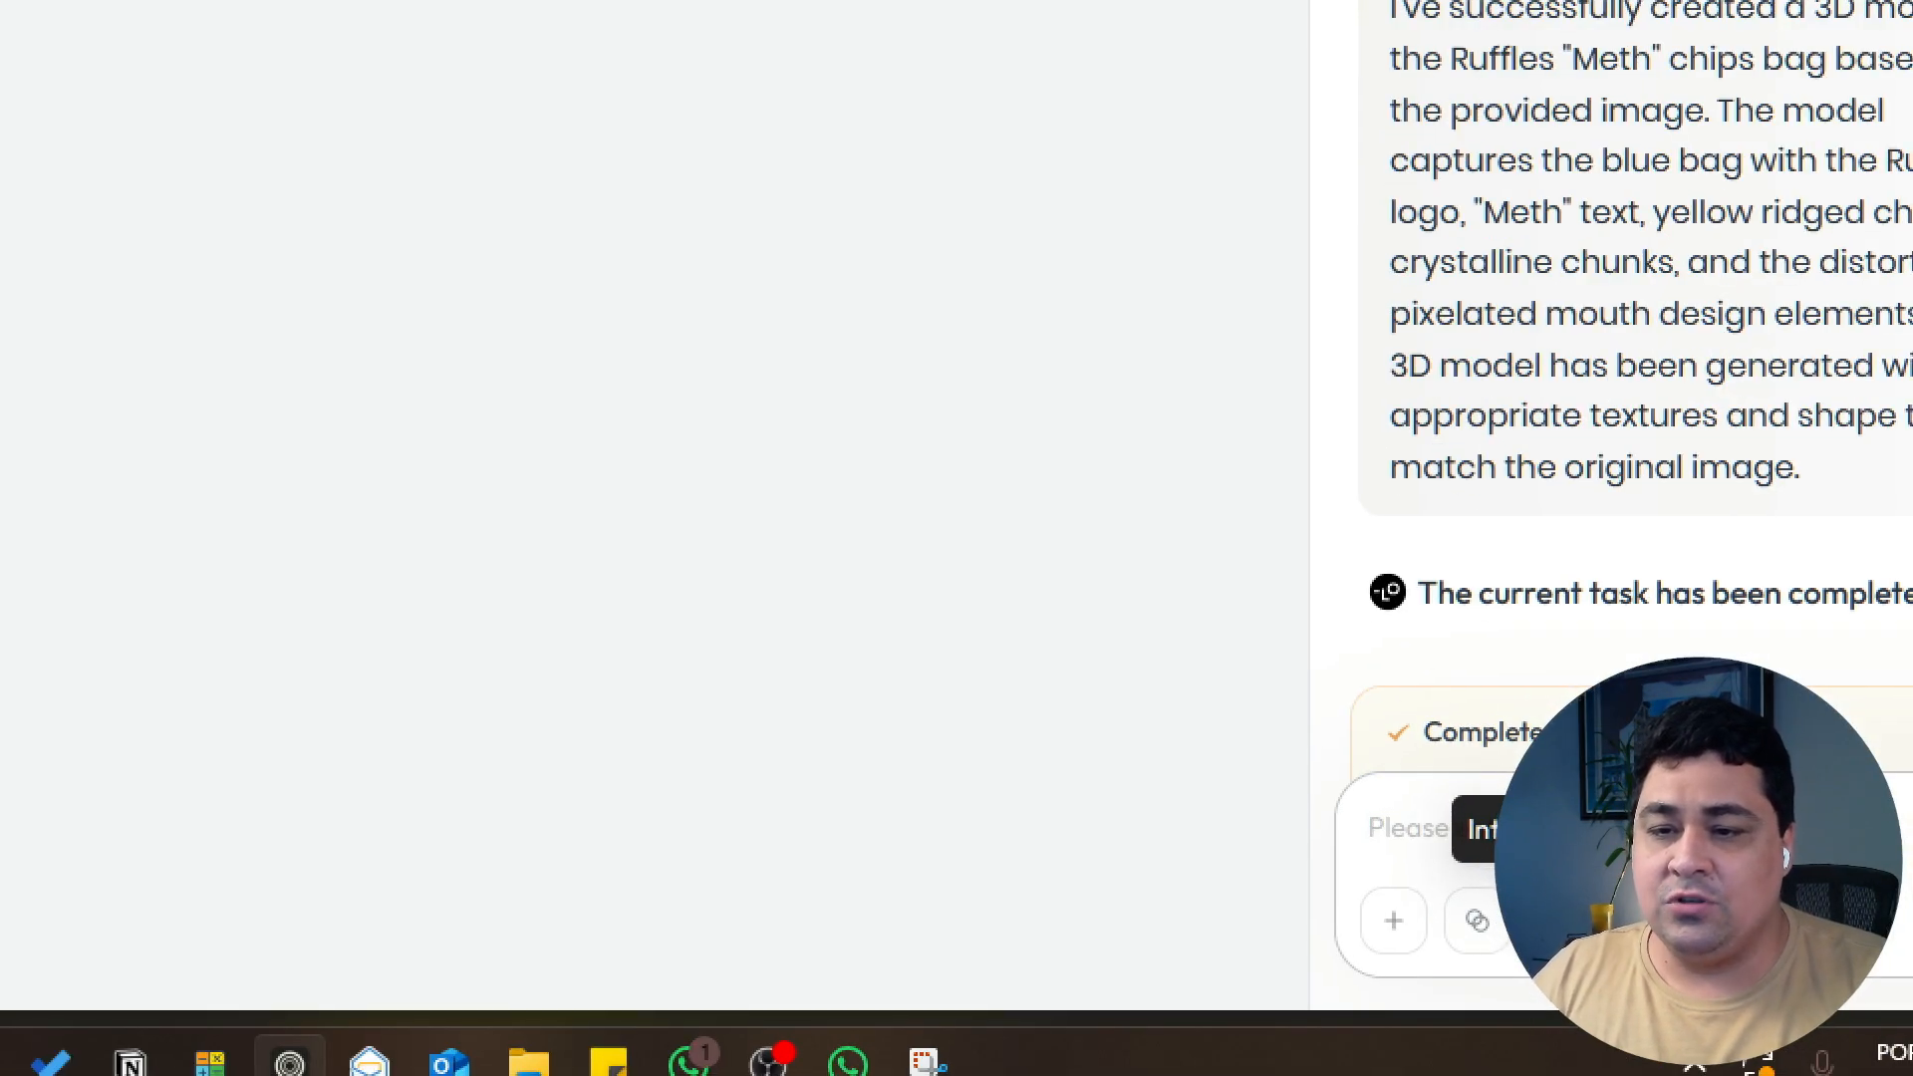
left_click_drag(1471, 857, 1520, 947)
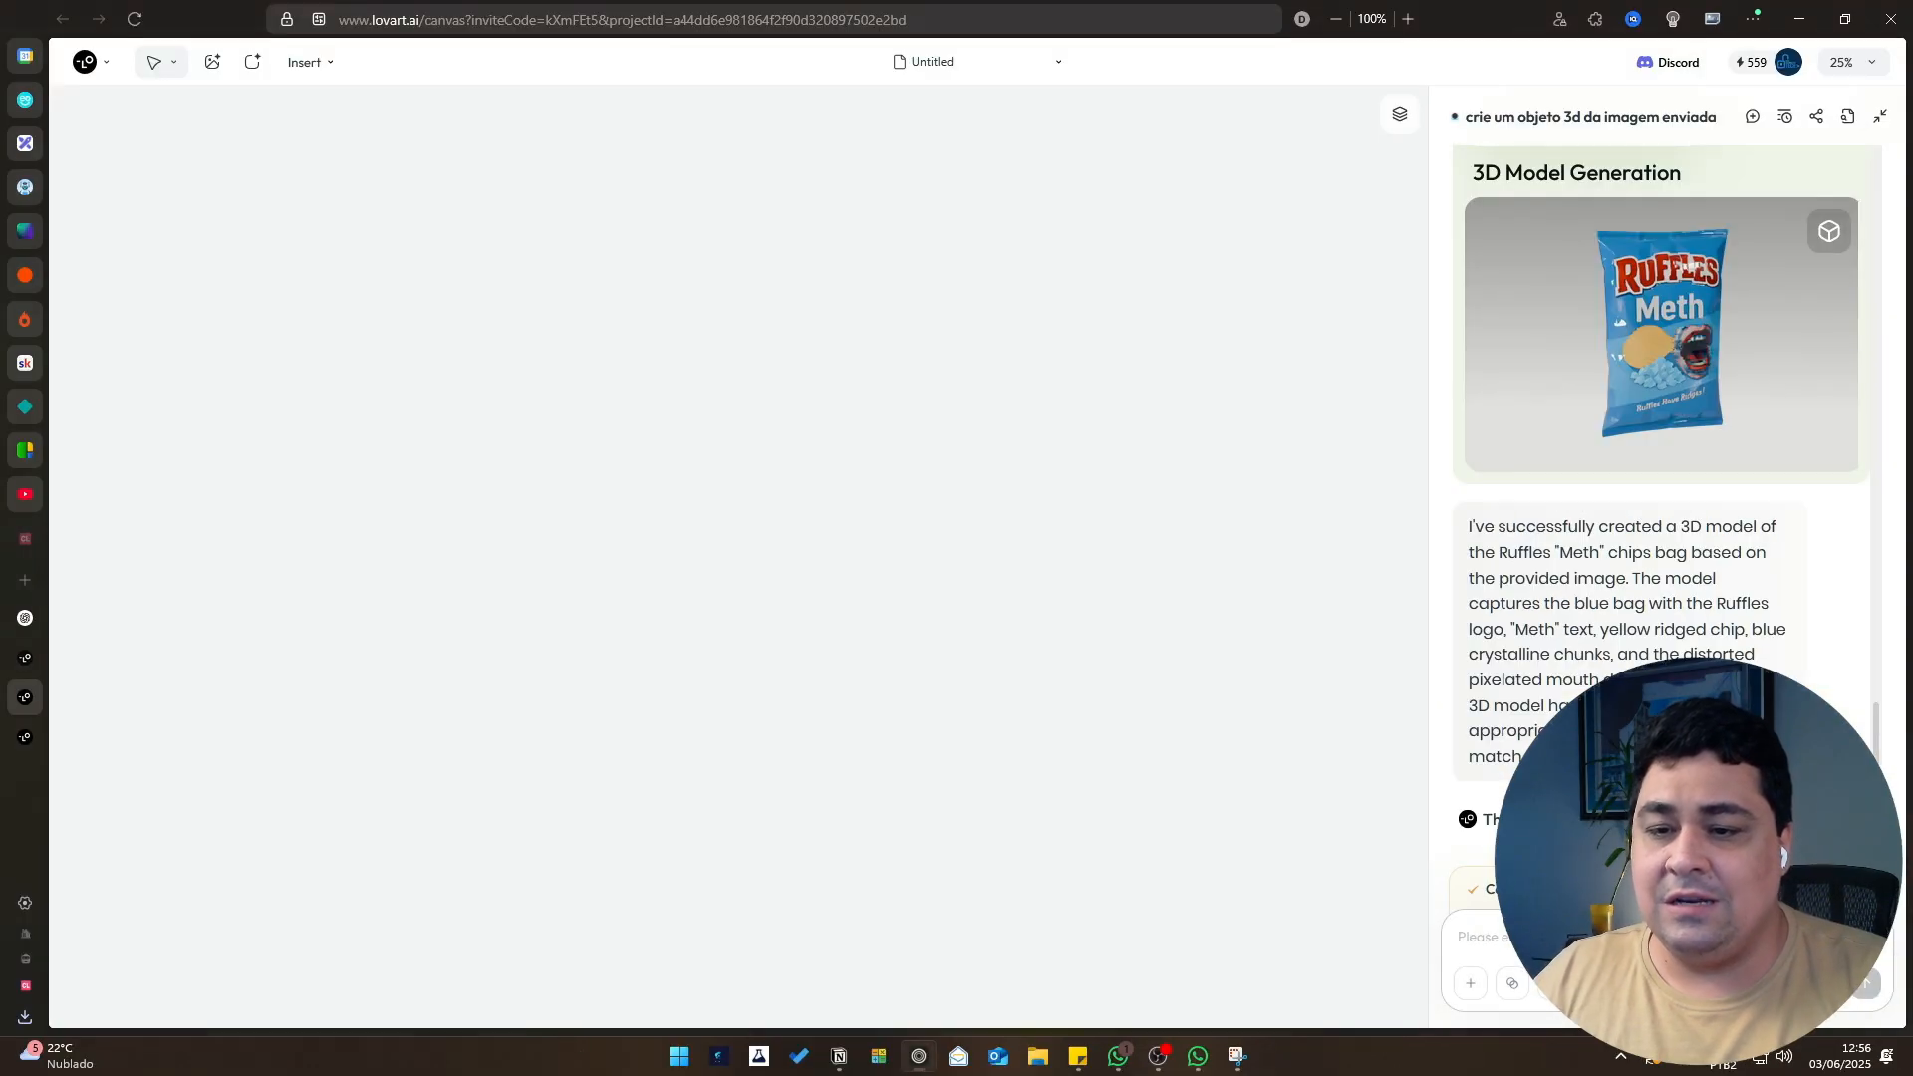
left_click(1578, 520)
scroll(1444, 628, "down", 1)
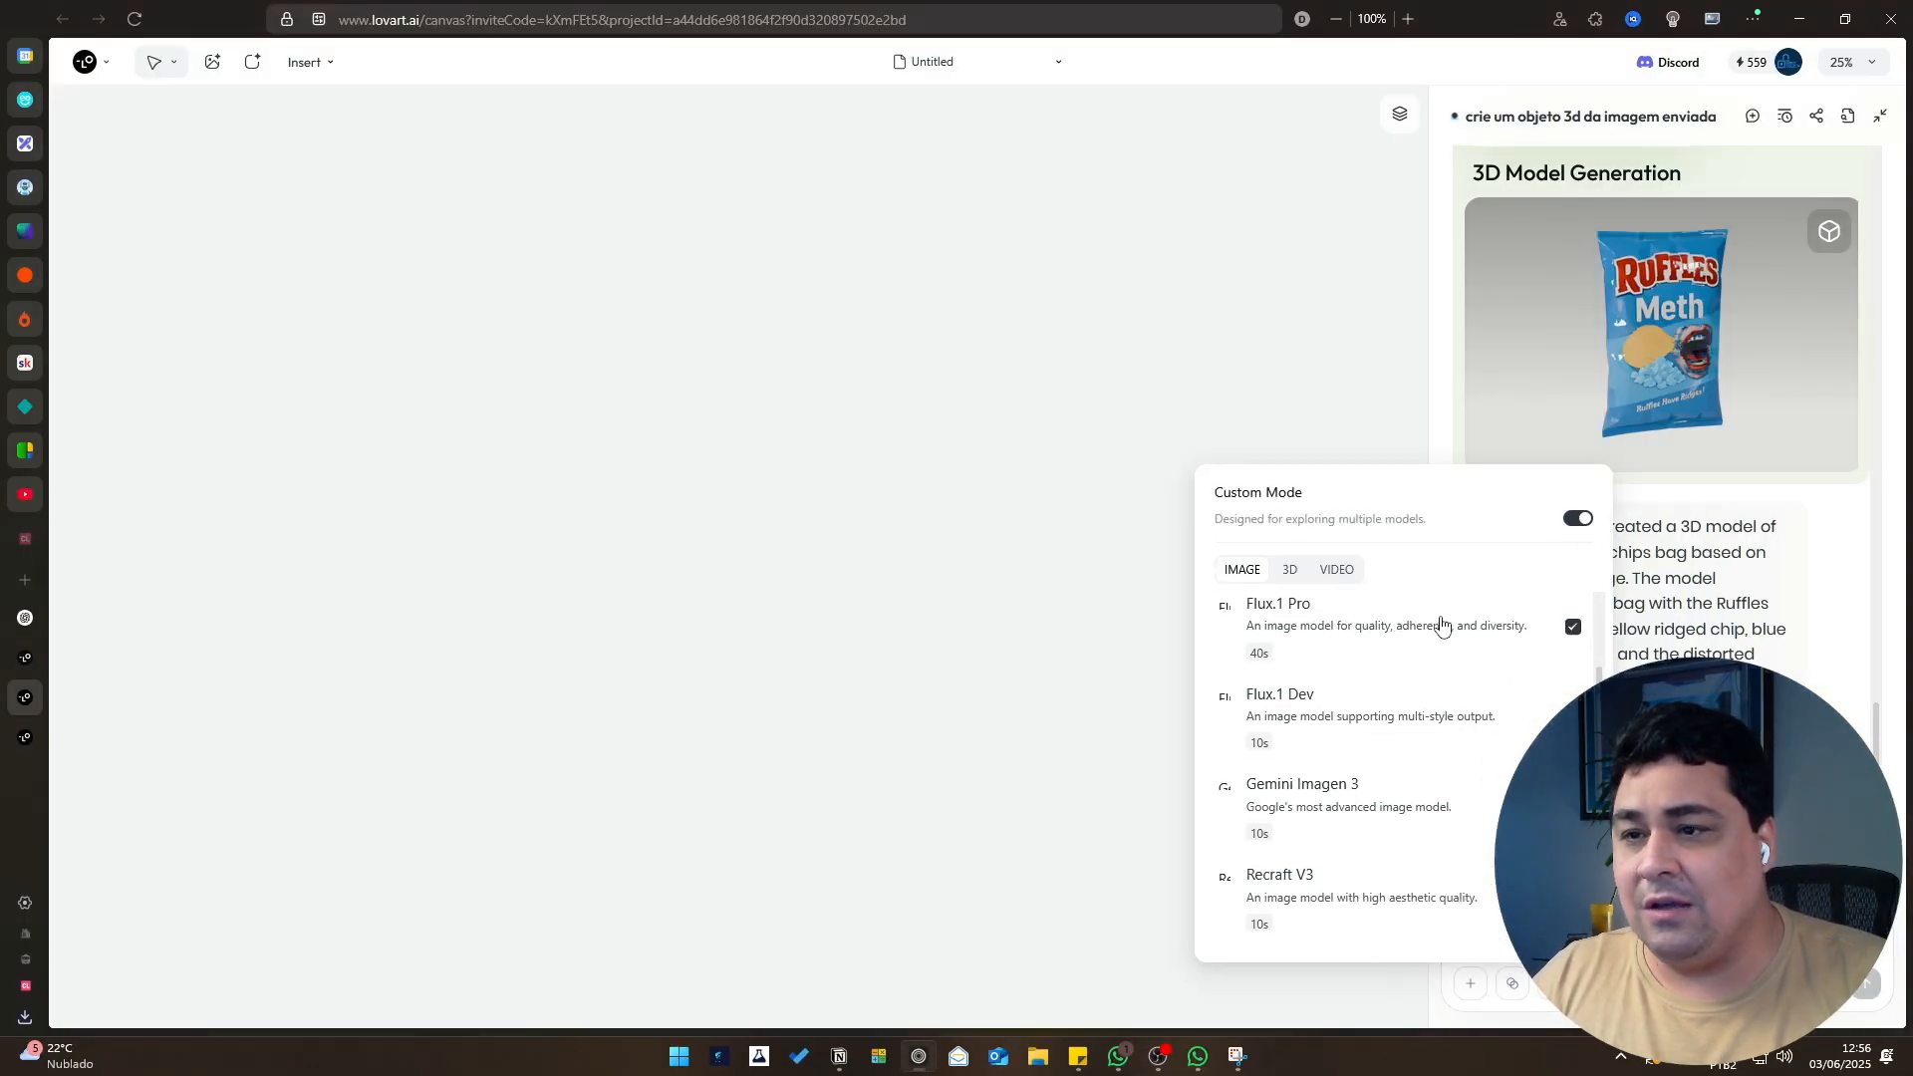
scroll(1486, 717, "up", 2)
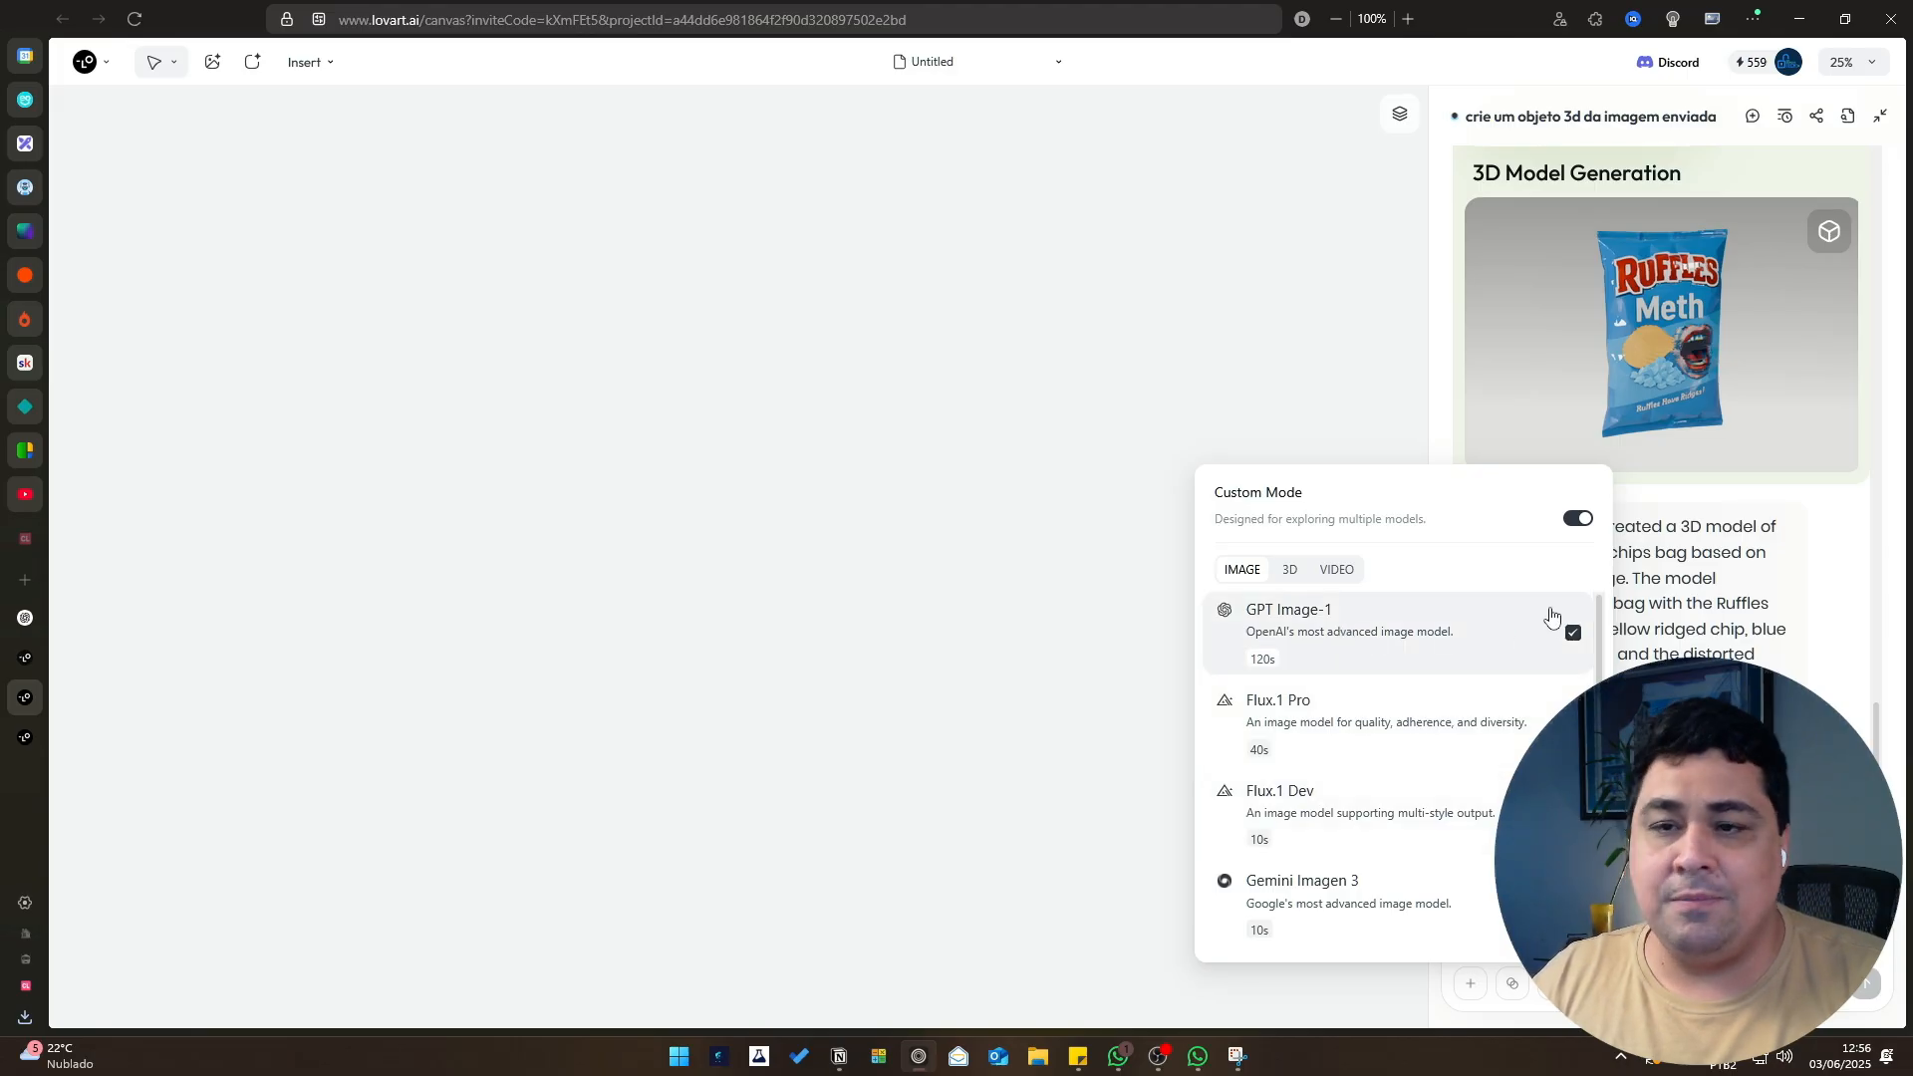
left_click(1290, 570)
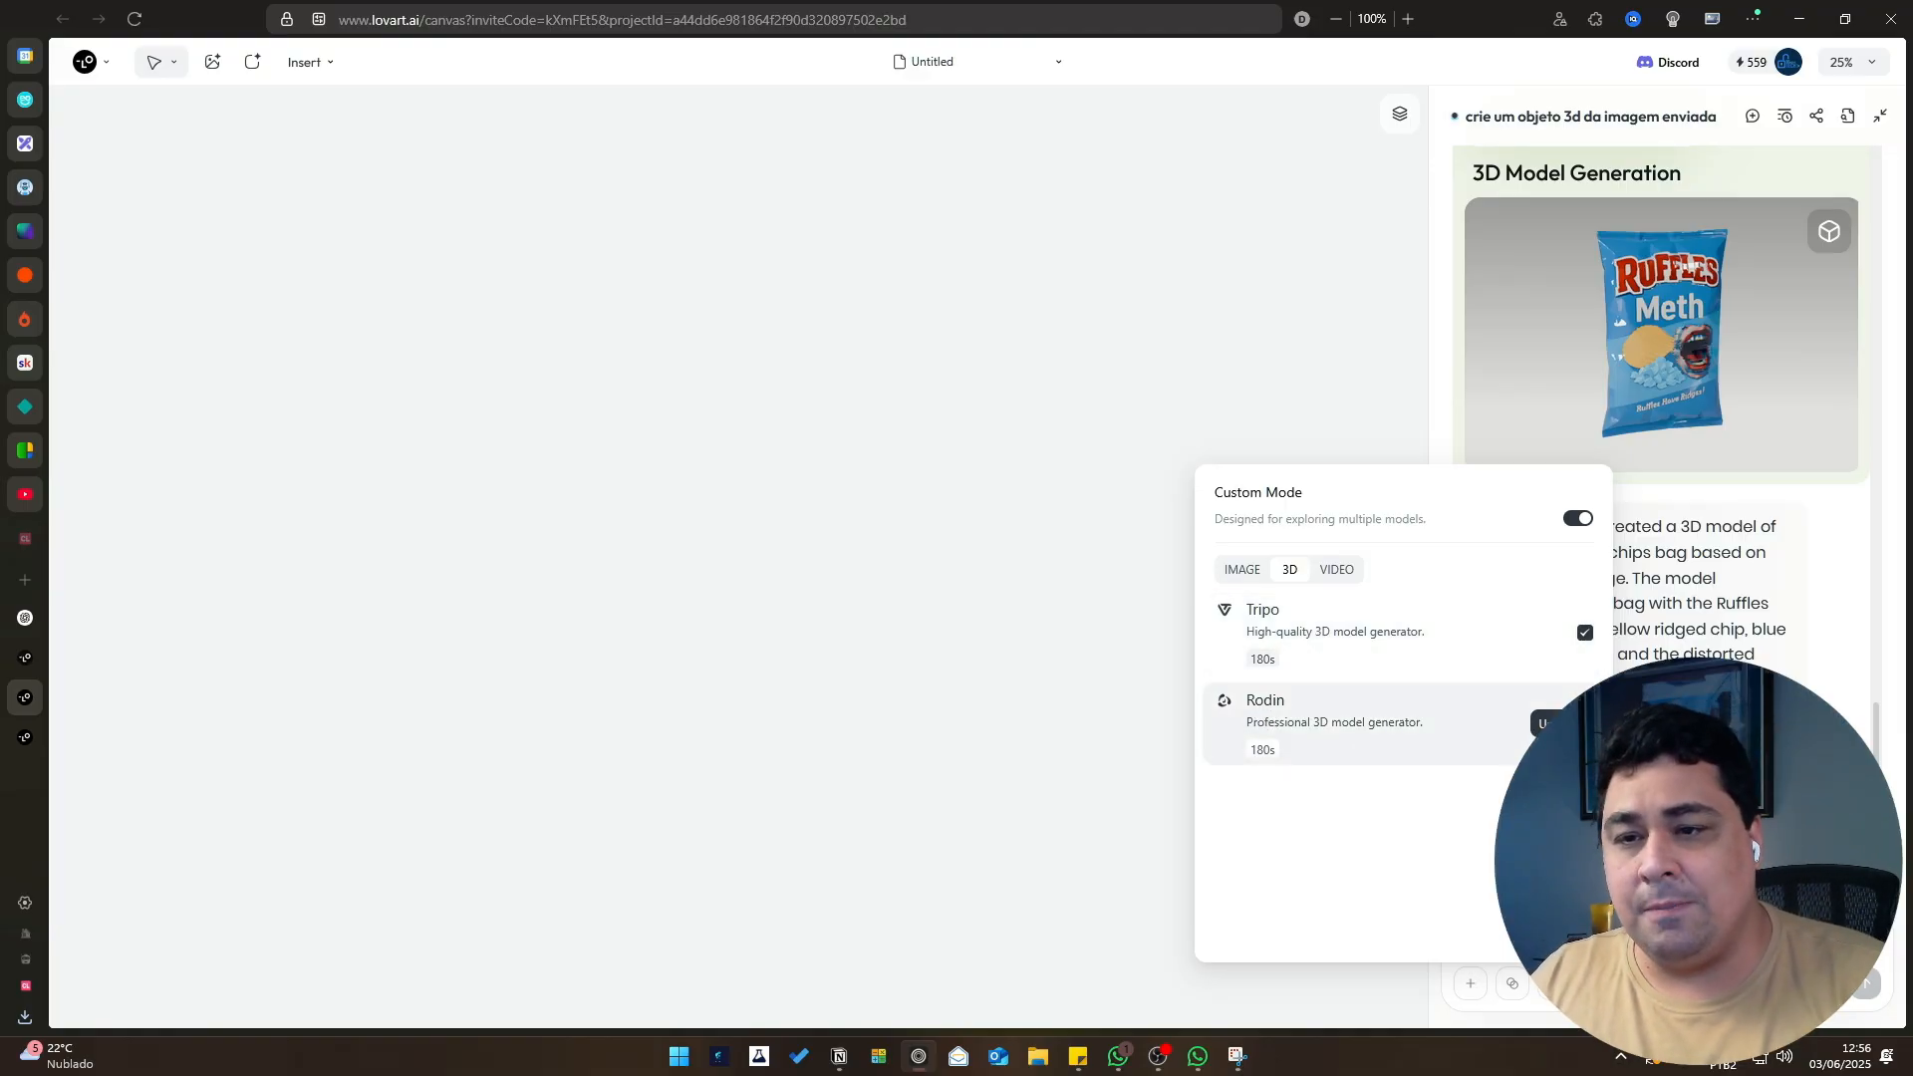
left_click(1350, 582)
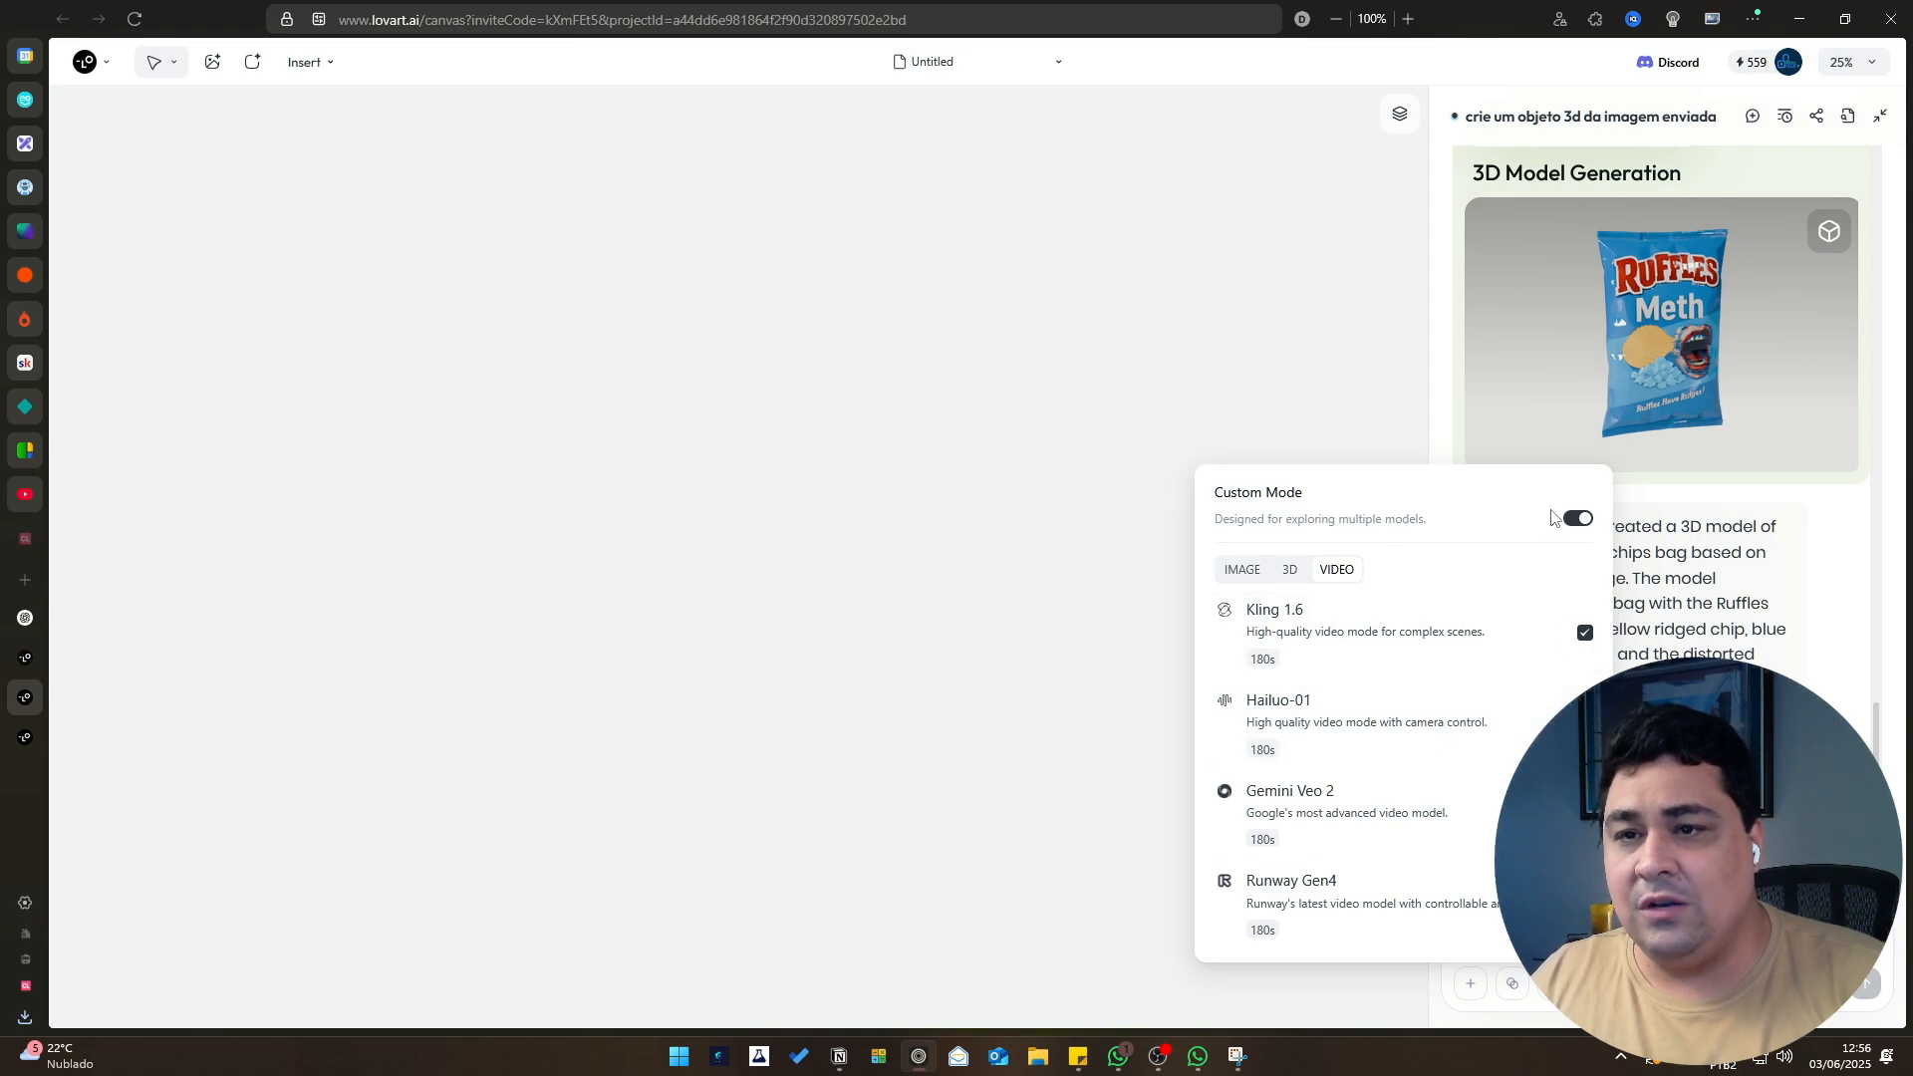
Check the image generation models once more, turn off Custom Mode for the chat, and close its settings.
left_click(1243, 569)
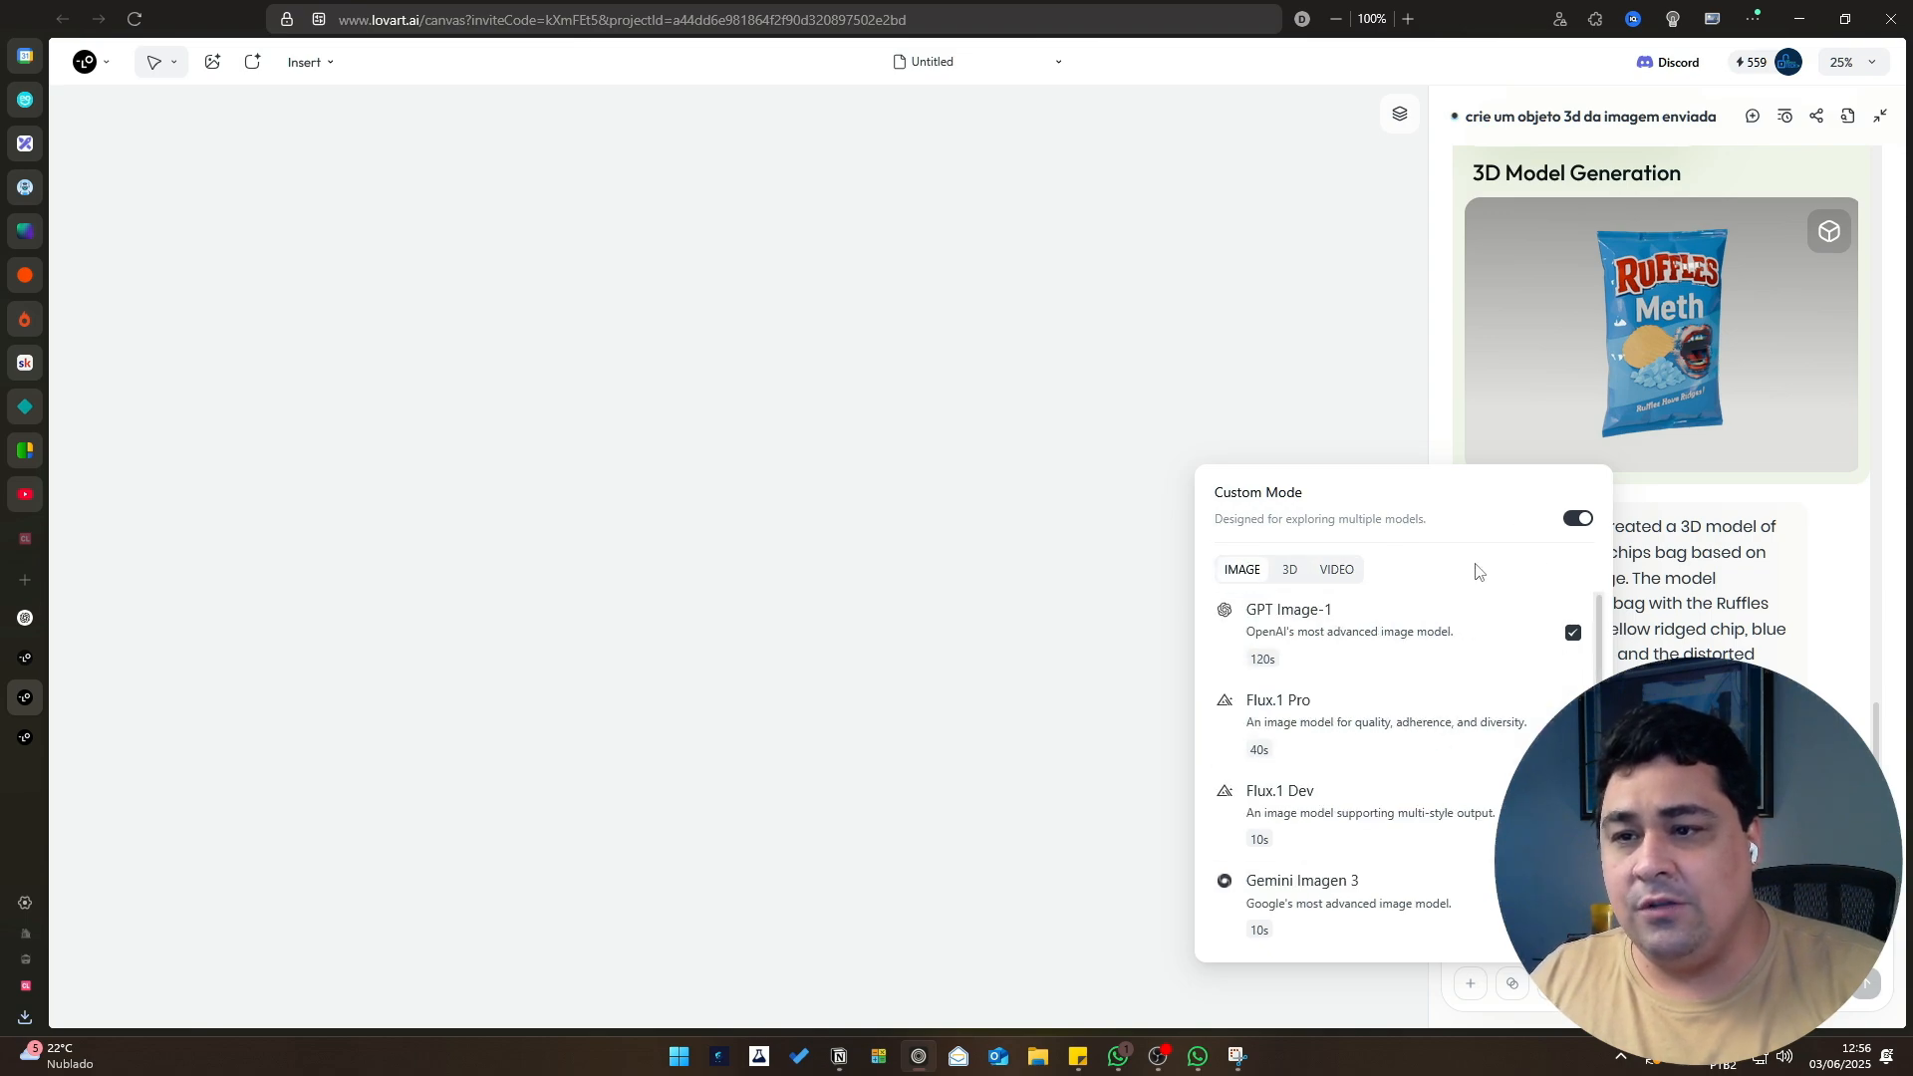
left_click(1578, 519)
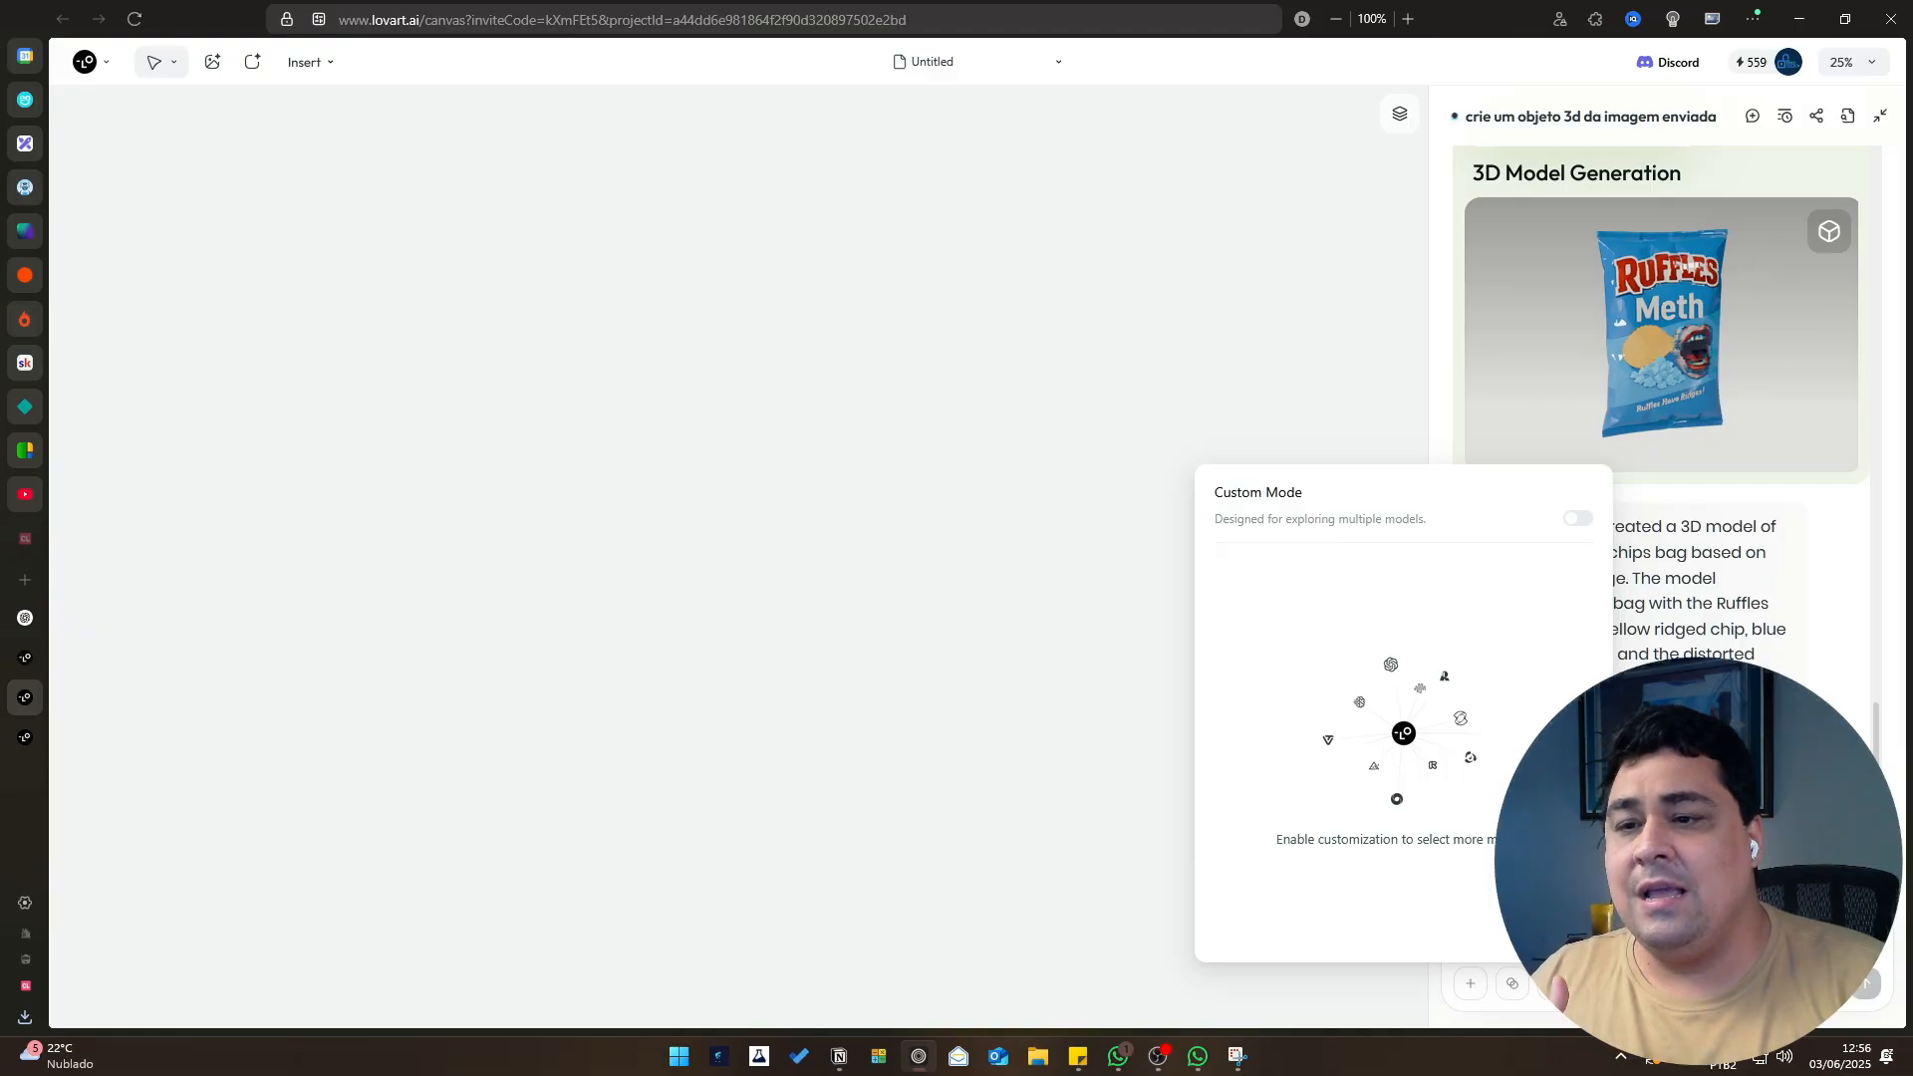
key("Escape")
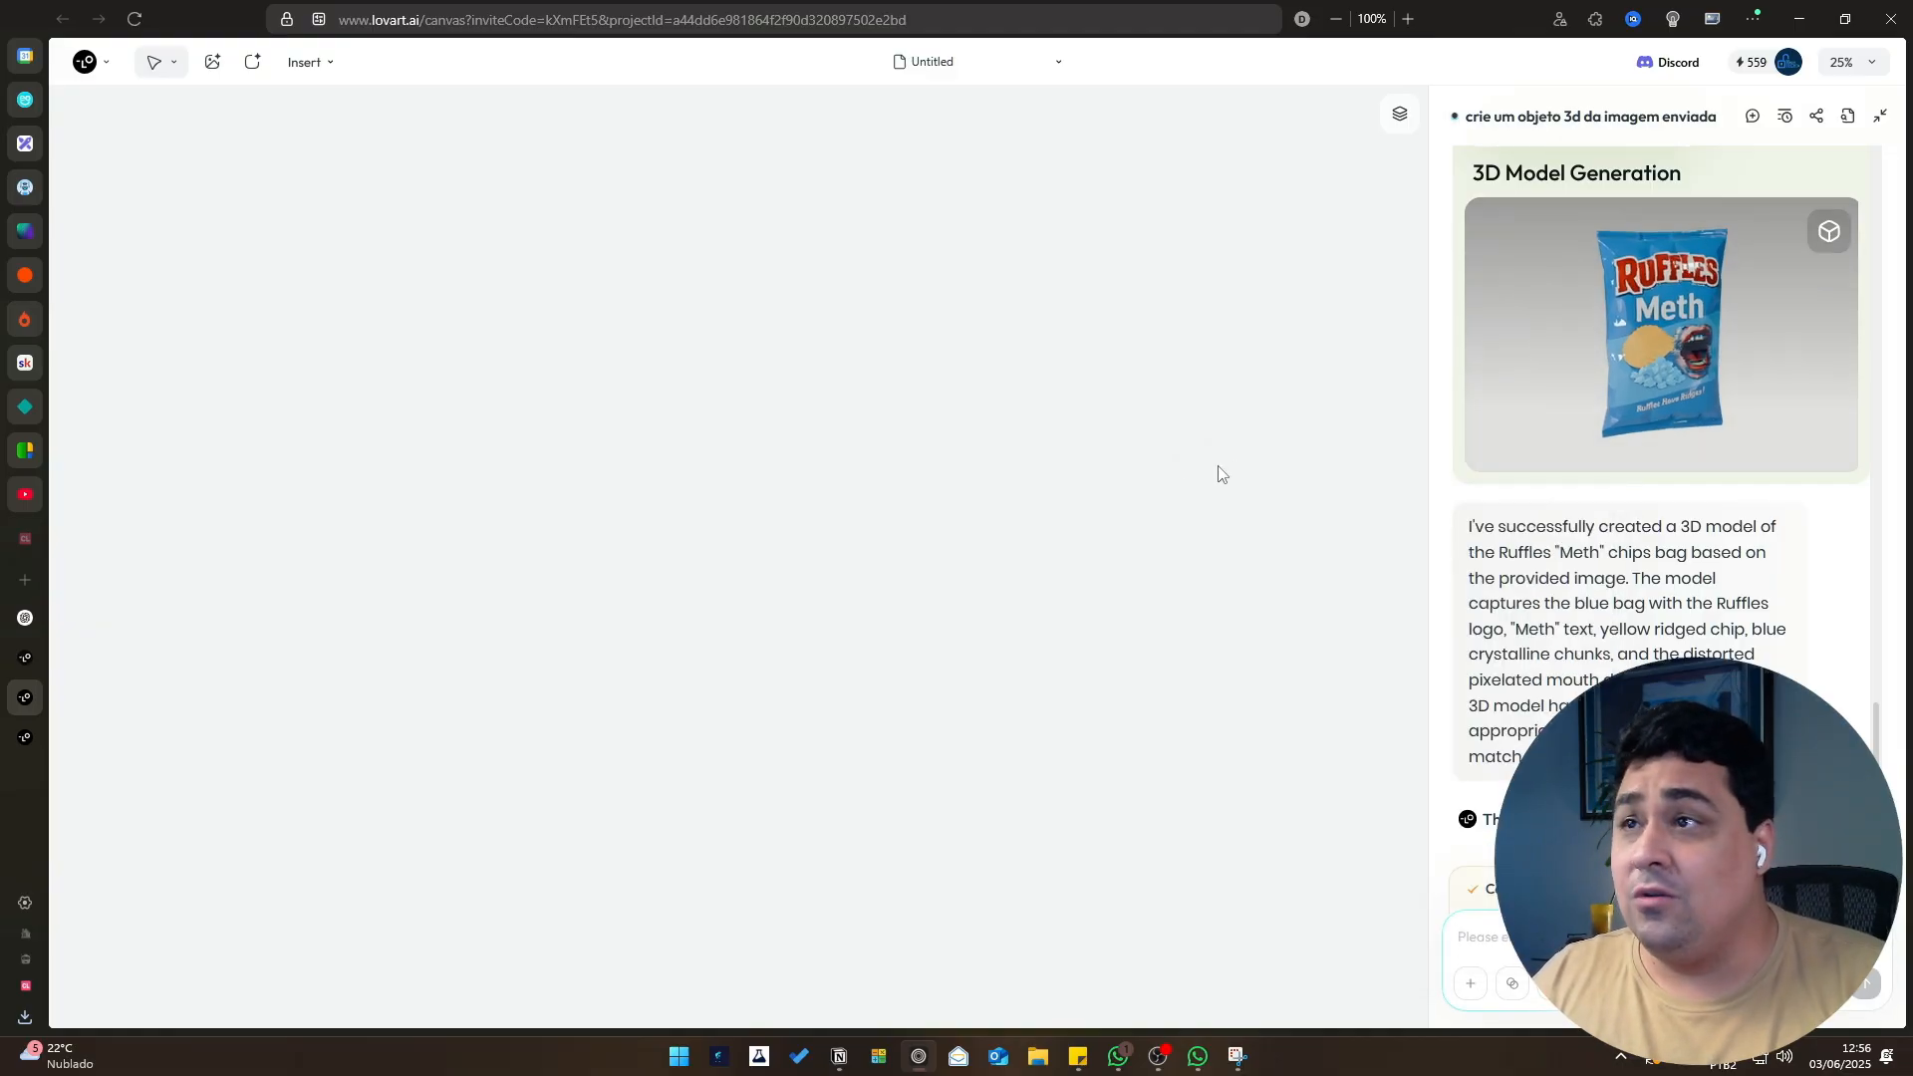
Return to the Lovart home page, view the account's invitation codes and referral credits, and close the dialog.
left_click(84, 66)
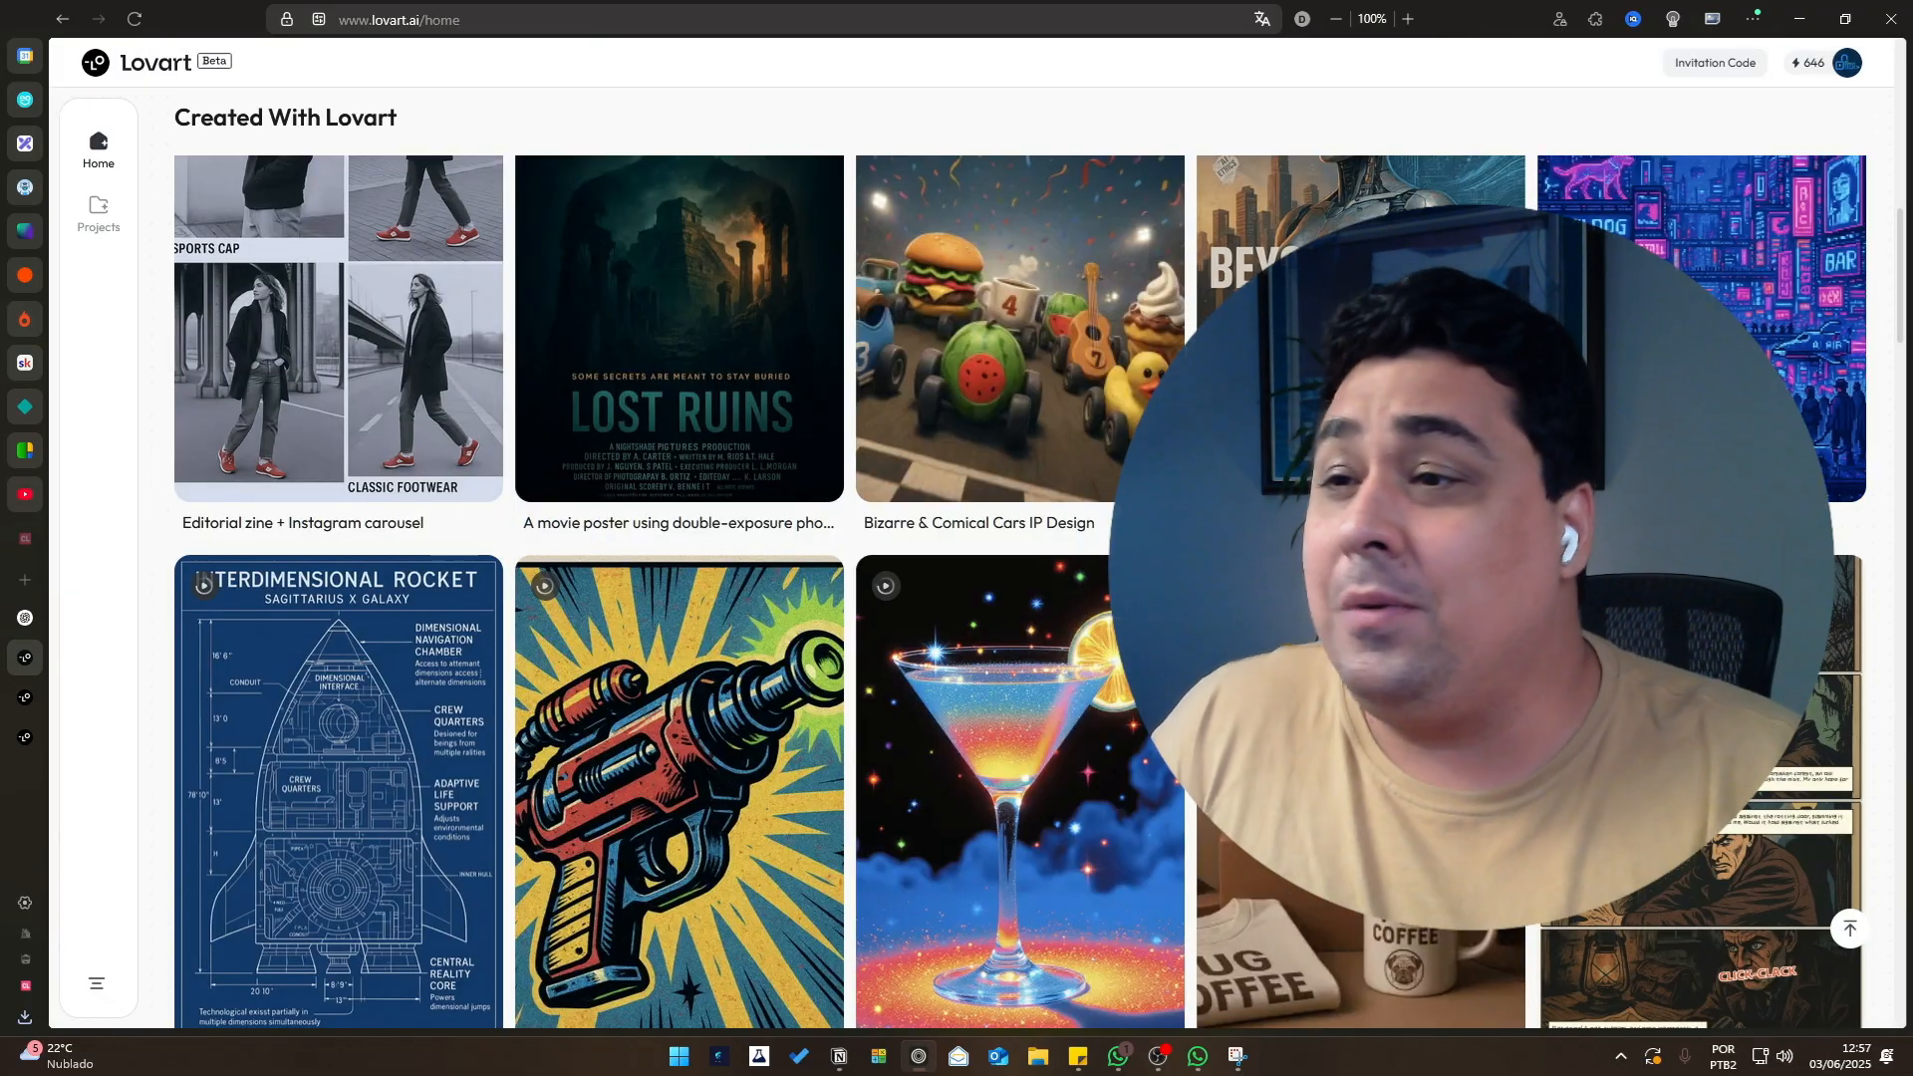
mouse_move(1802, 83)
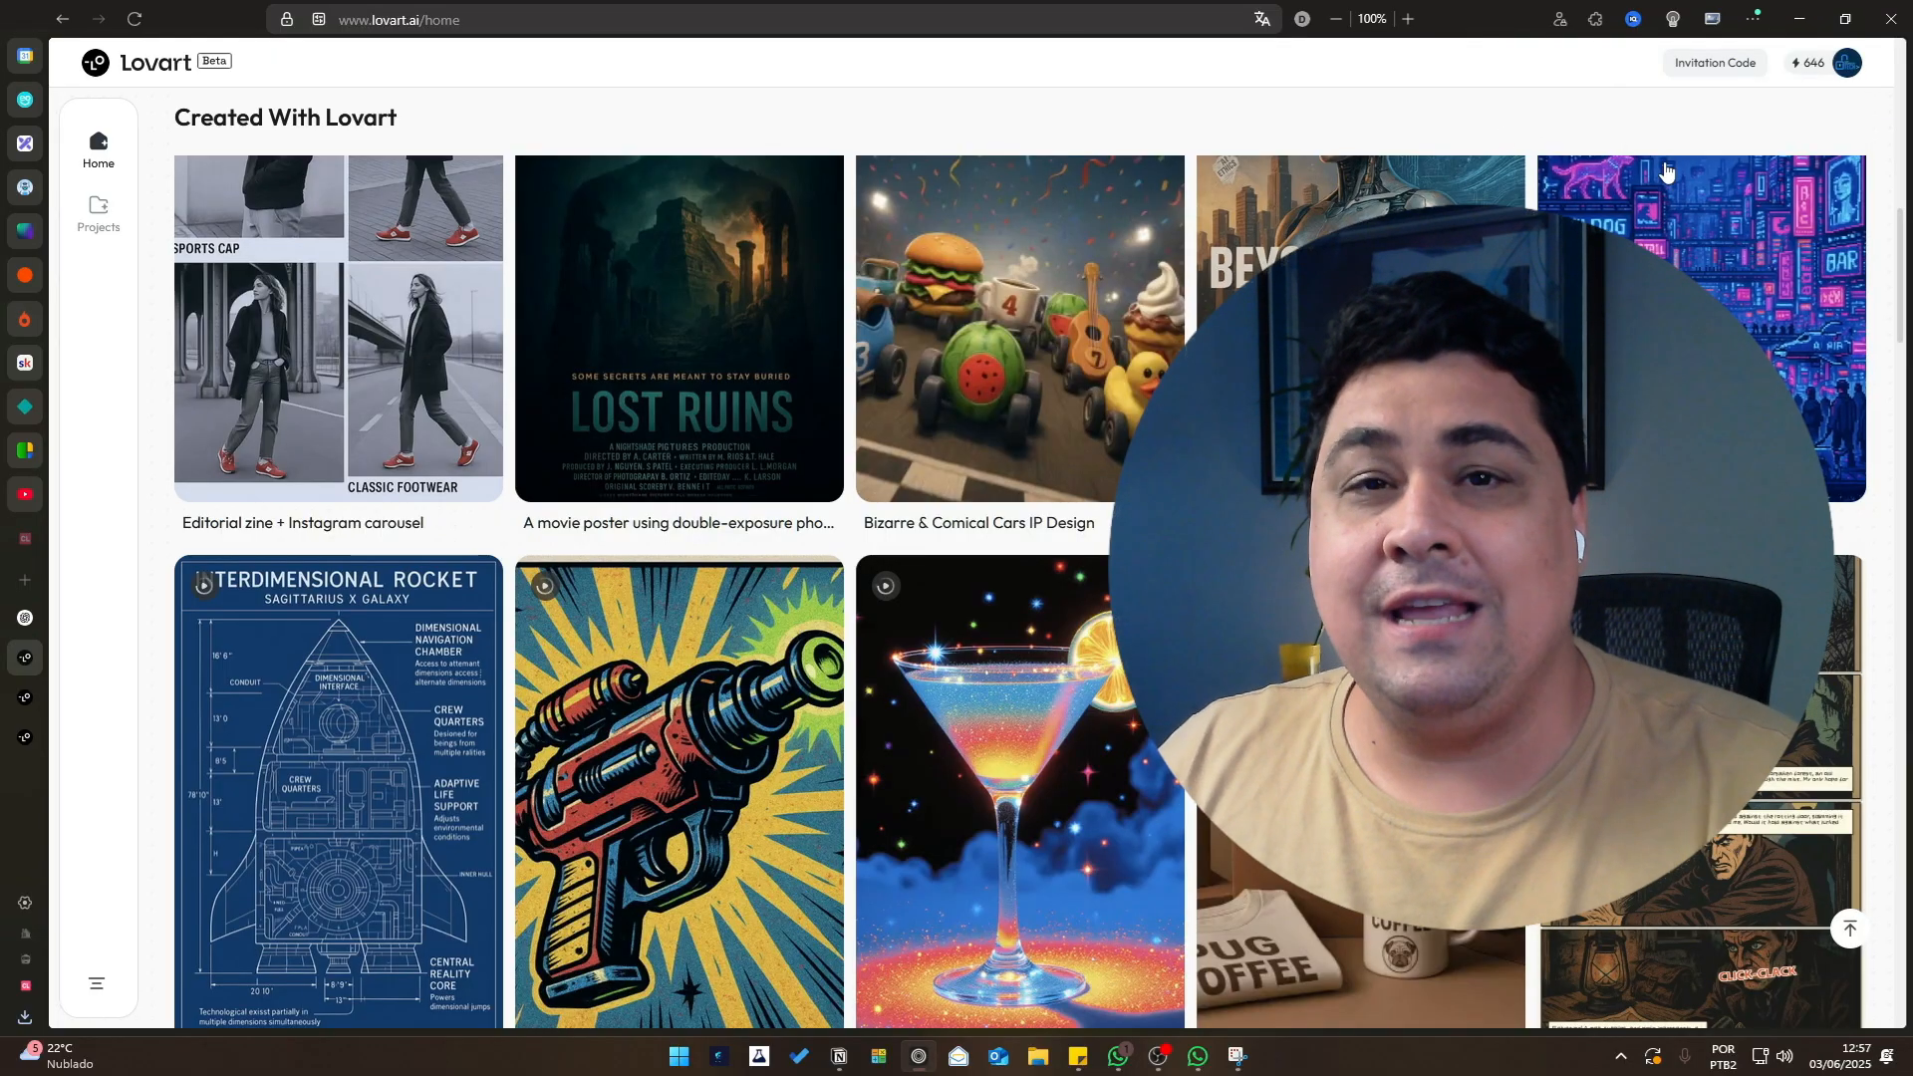
left_click(1714, 60)
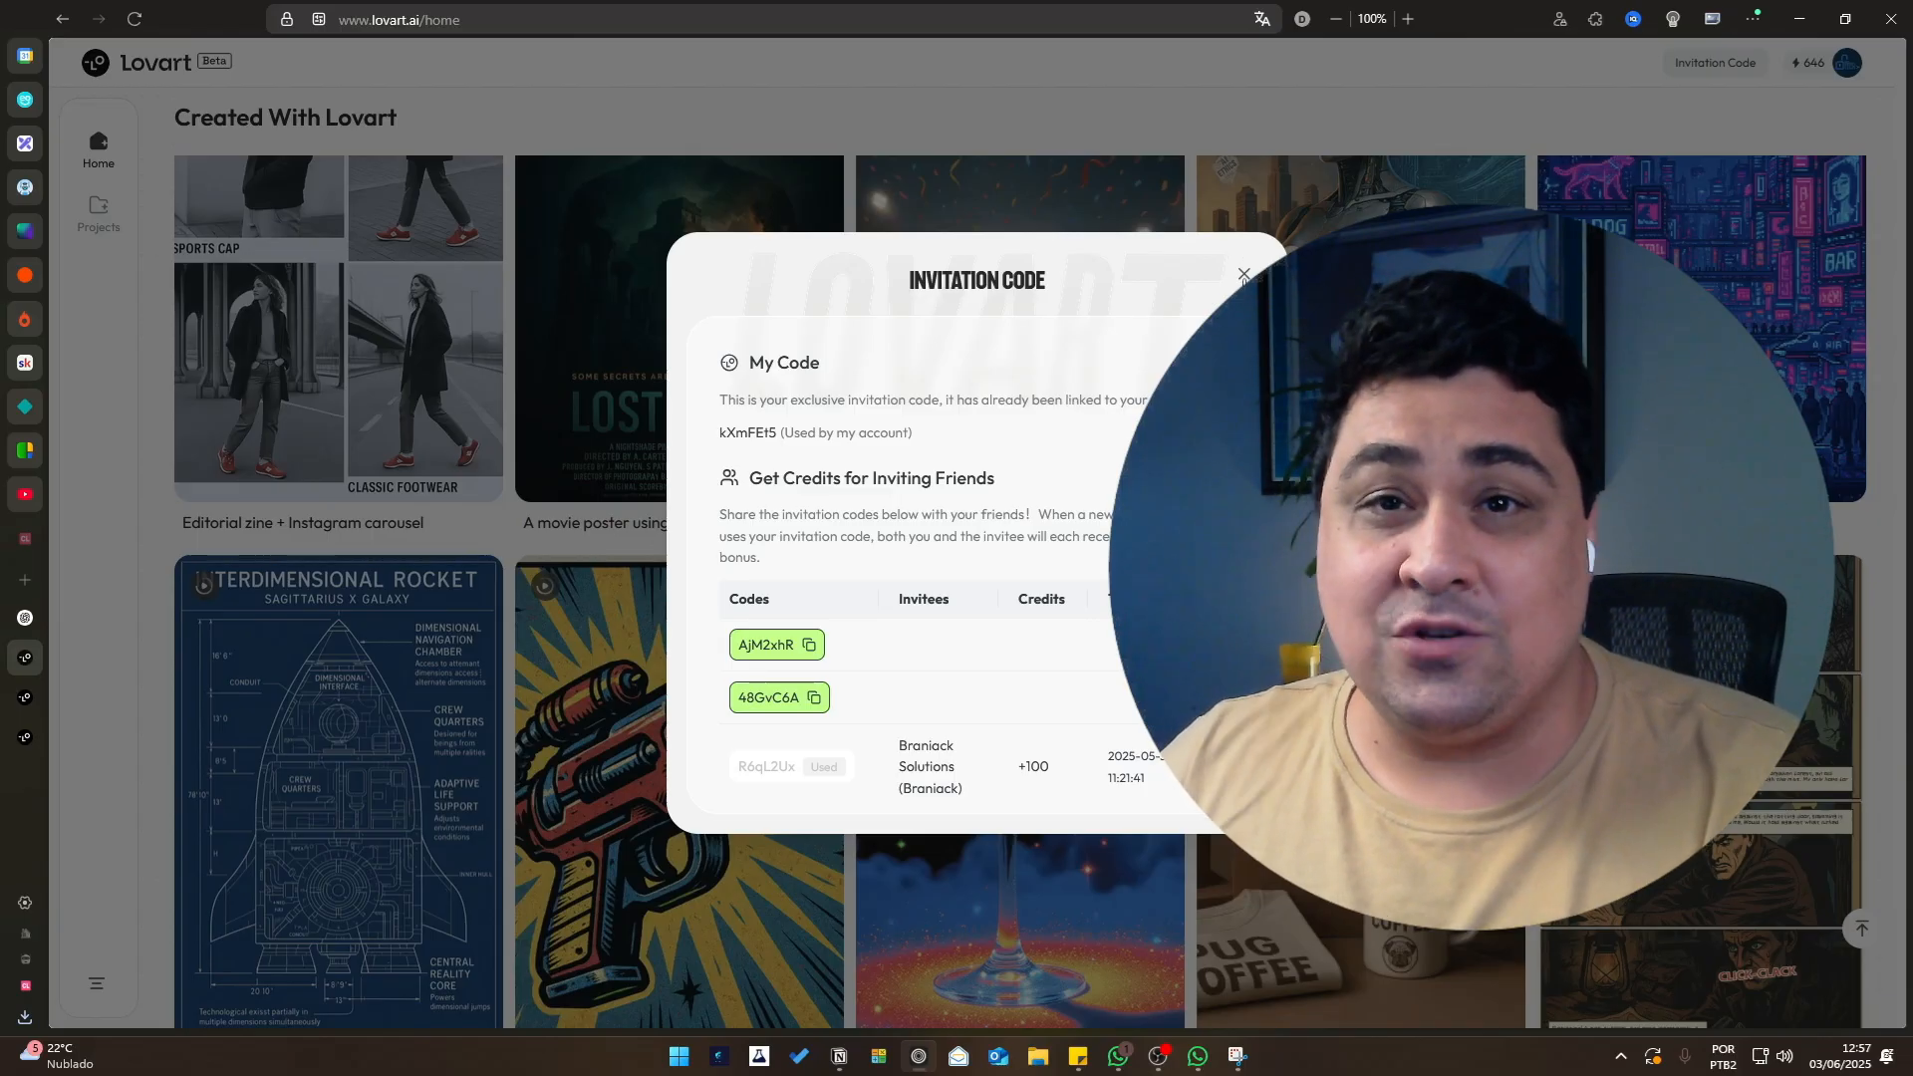
left_click(1244, 275)
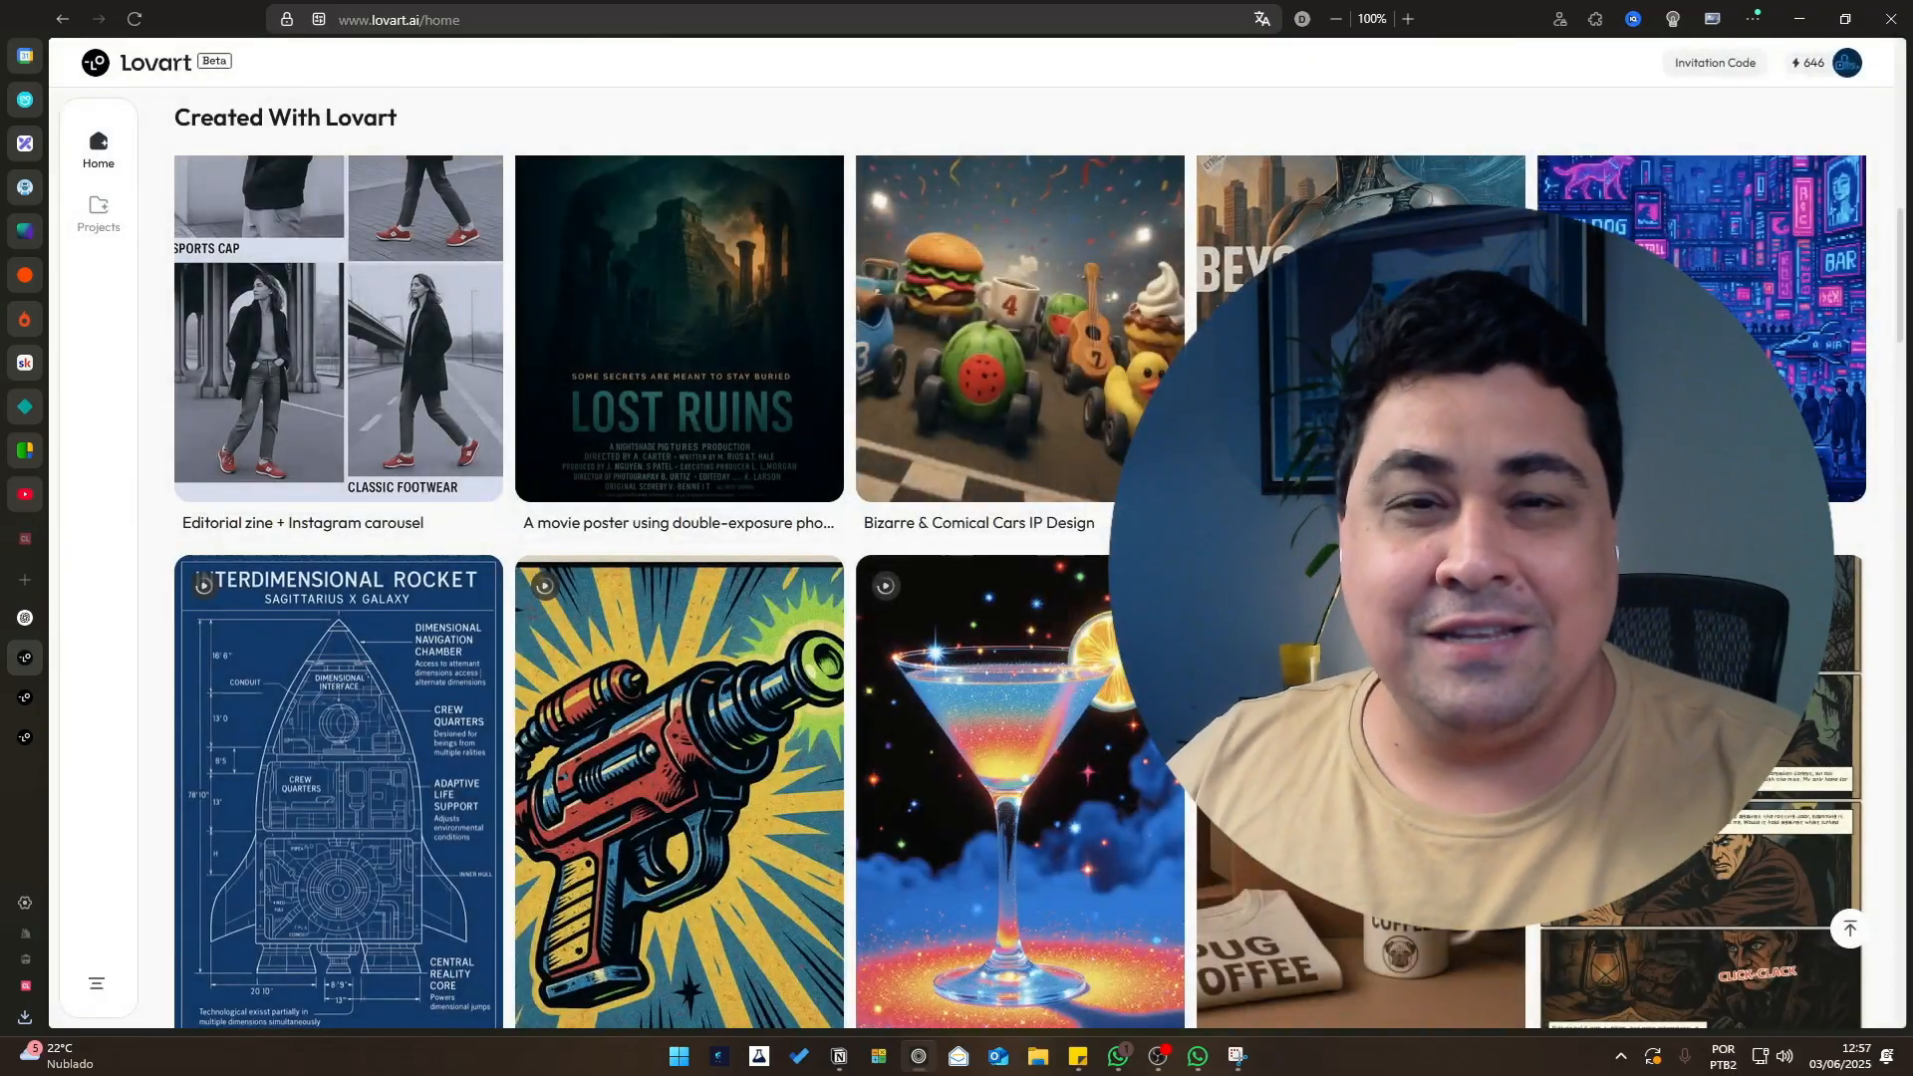